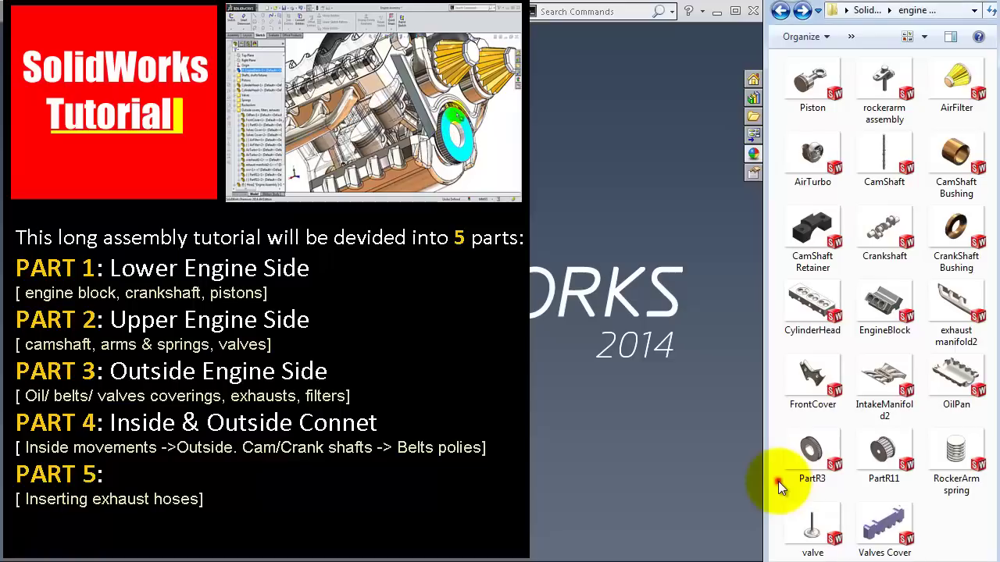
Step: Resize the engine parts folder window so it sits beside SolidWorks 2014
mouse_move(778, 481)
mouse_down()
mouse_move(800, 225)
mouse_move(761, 230)
mouse_up()
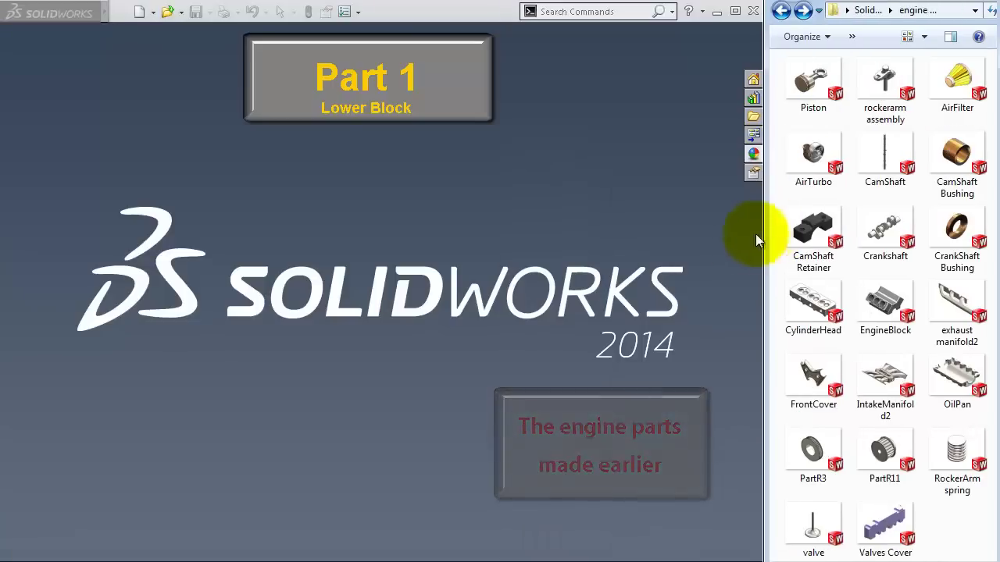
Step: Create a new empty assembly document, dismissing the Begin Assembly prompt
click(144, 12)
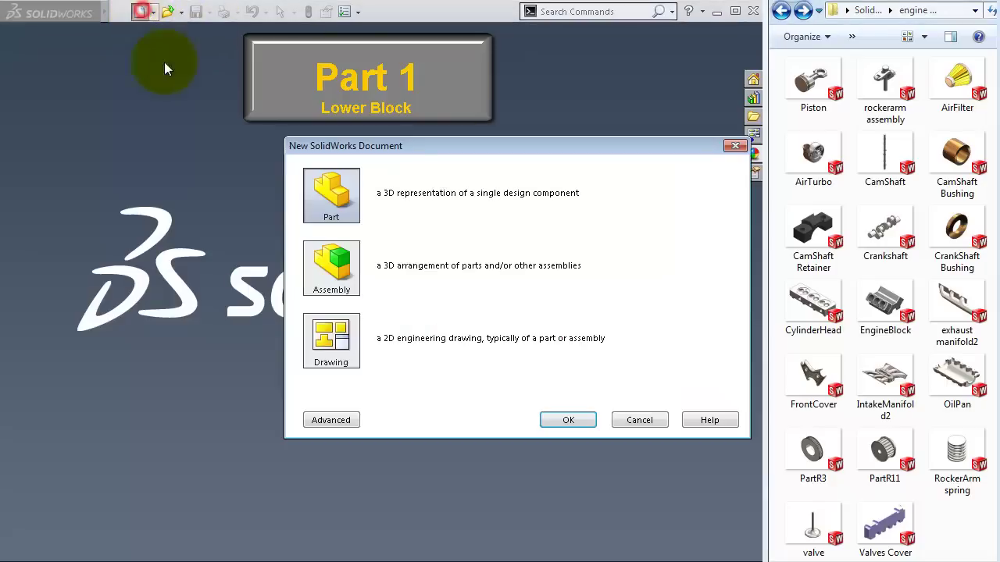
click(361, 262)
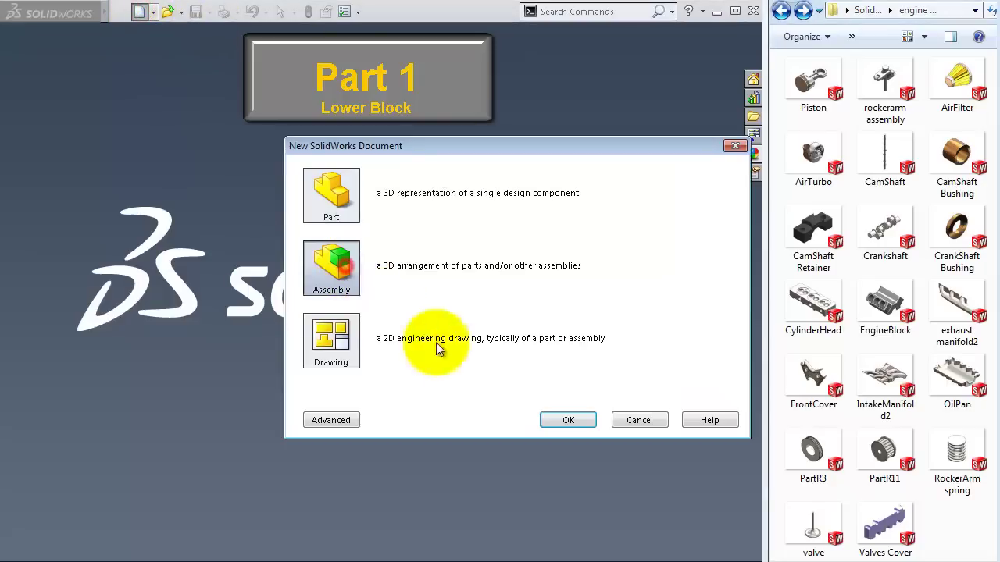
click(565, 419)
click(690, 119)
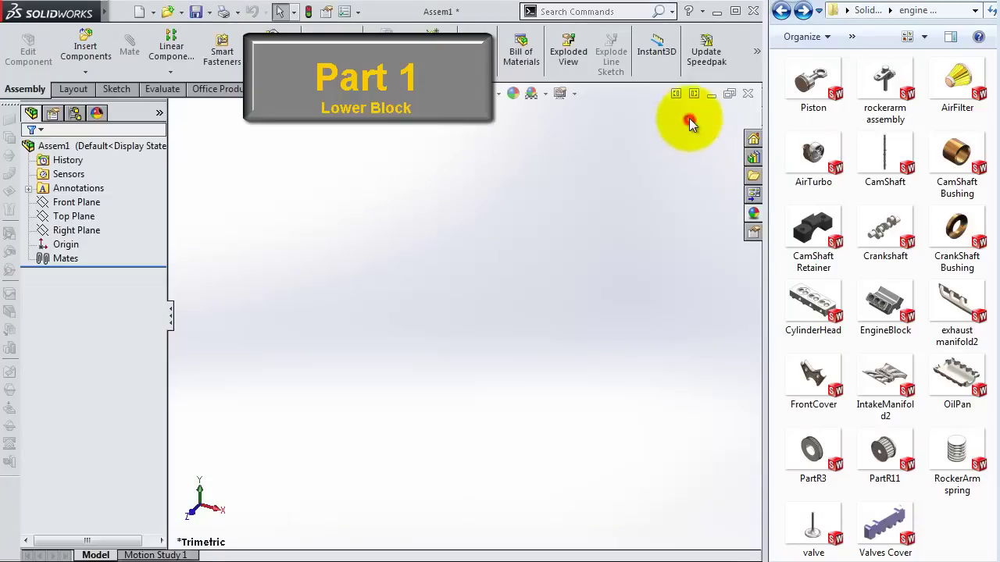
Step: Save the assembly as 'Engine Assembly' in the engine parts folder
click(196, 11)
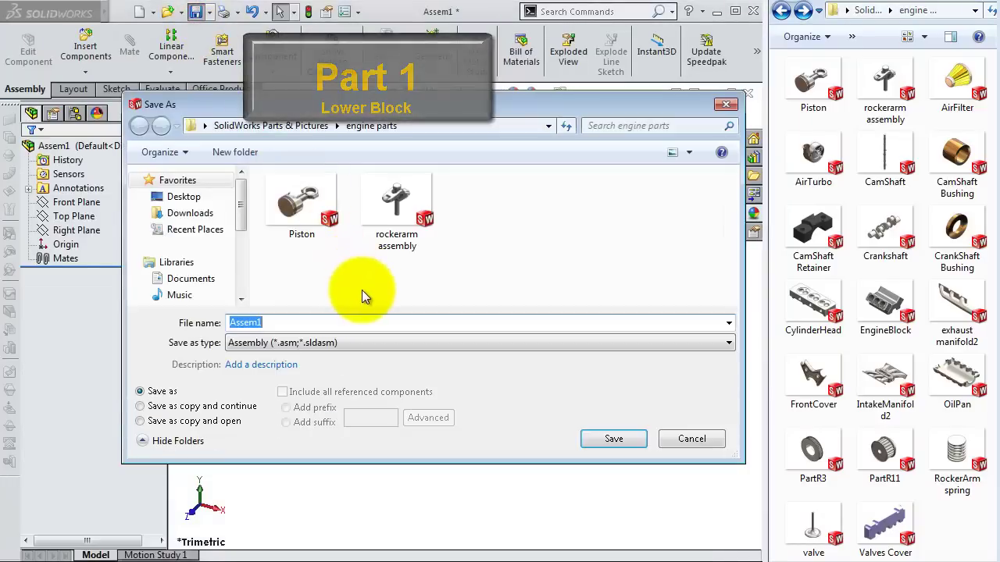
text(Eng)
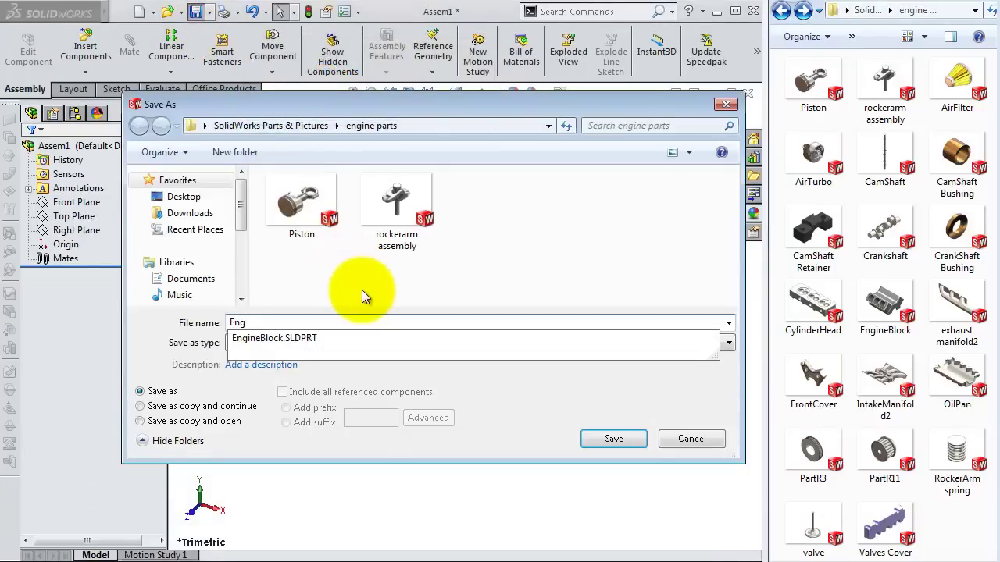
text(ine A)
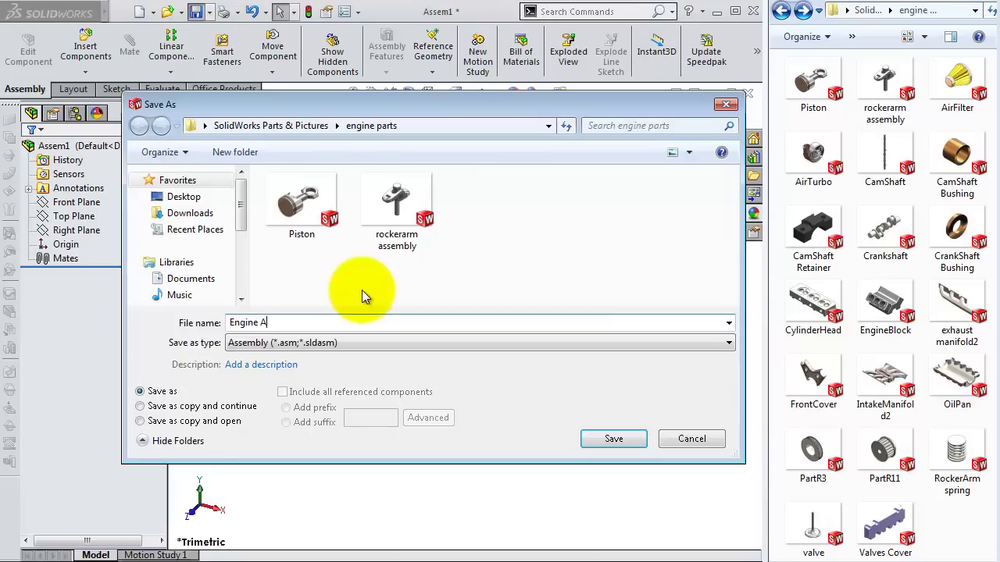
text(ssembly)
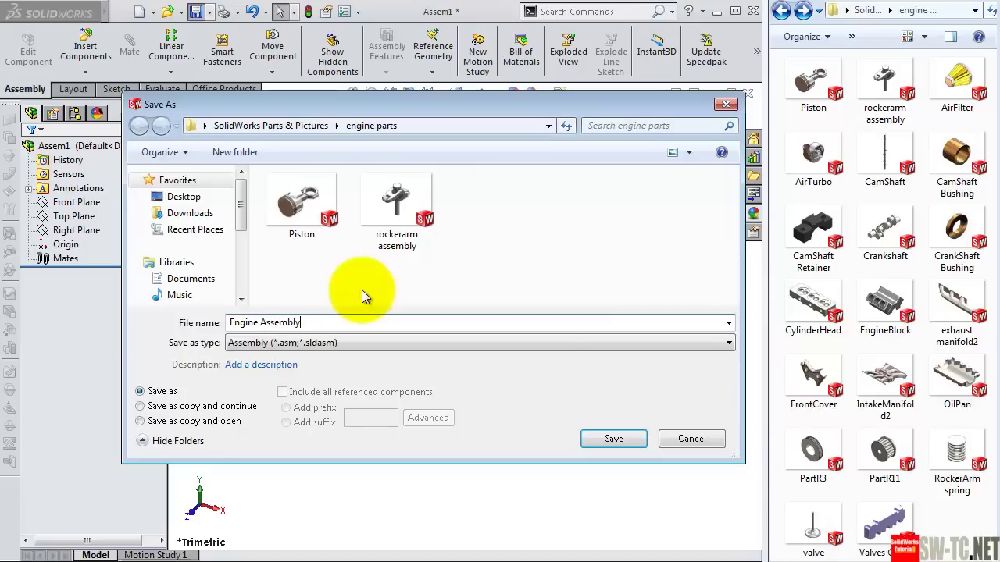
click(623, 442)
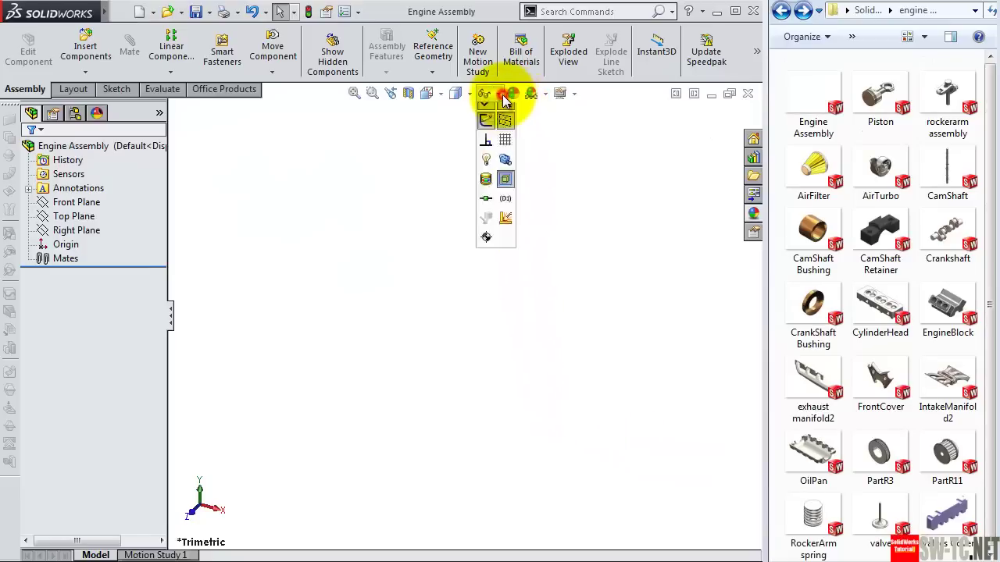
Step: Show origins and drop EngineBlock with its origin on the assembly origin
click(506, 115)
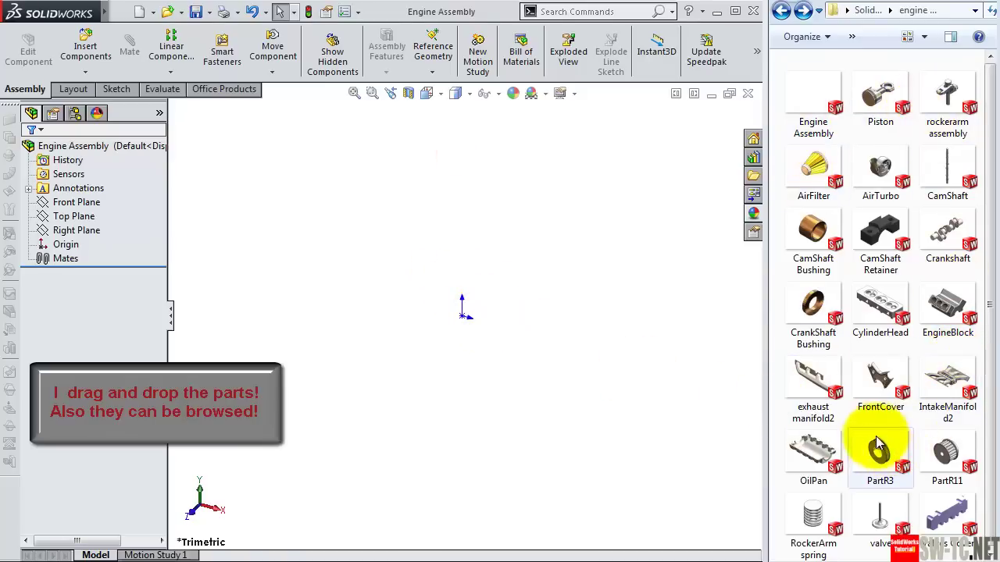
mouse_move(951, 310)
mouse_down()
mouse_move(492, 326)
mouse_move(466, 319)
mouse_up()
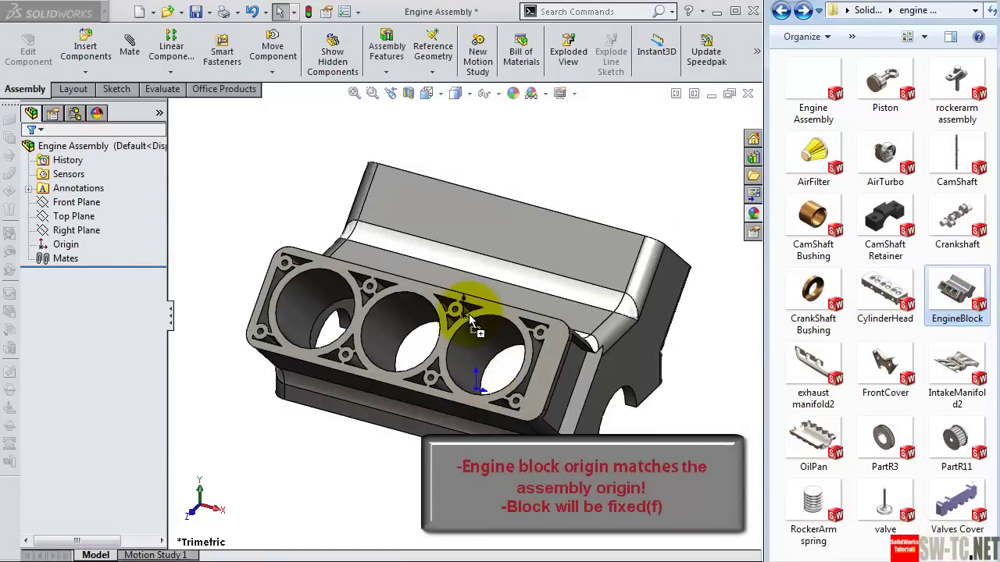
middle_drag(461, 252, 465, 316)
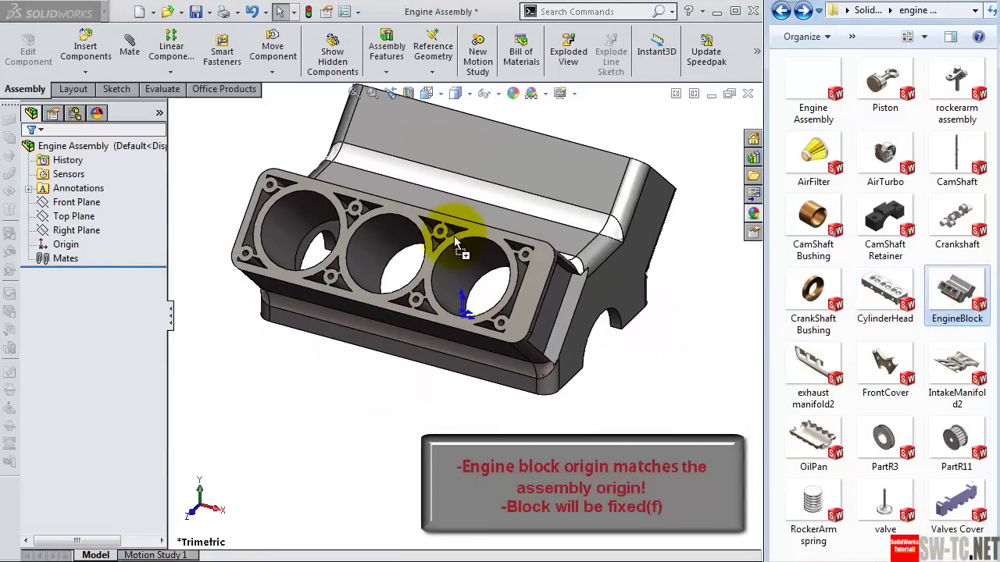
click(466, 320)
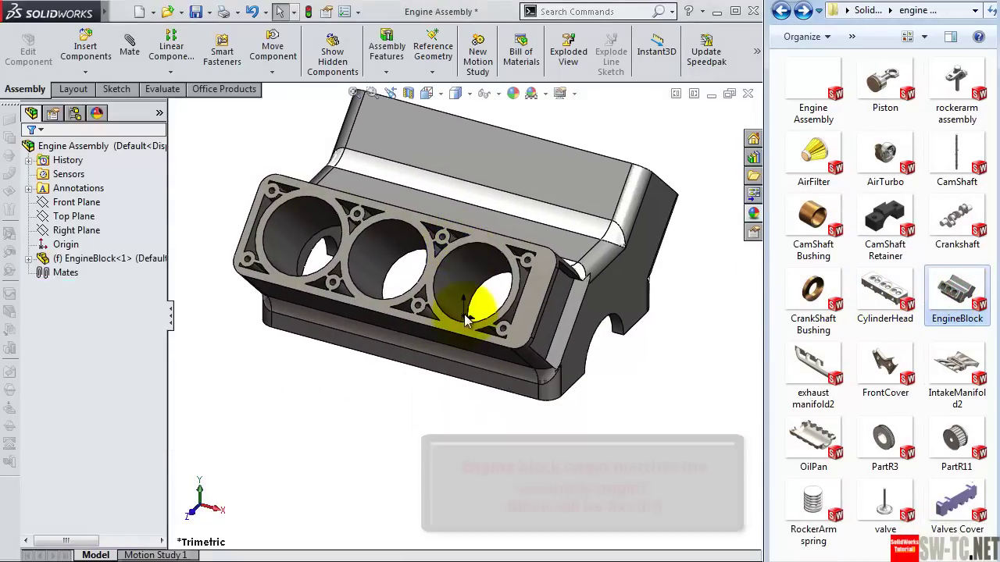
middle_drag(575, 290, 570, 152)
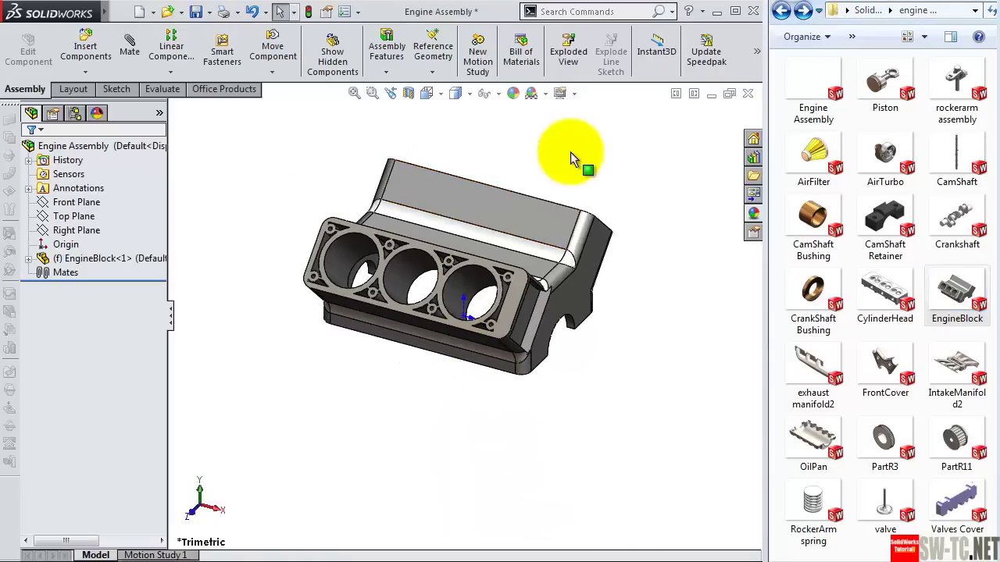
click(499, 95)
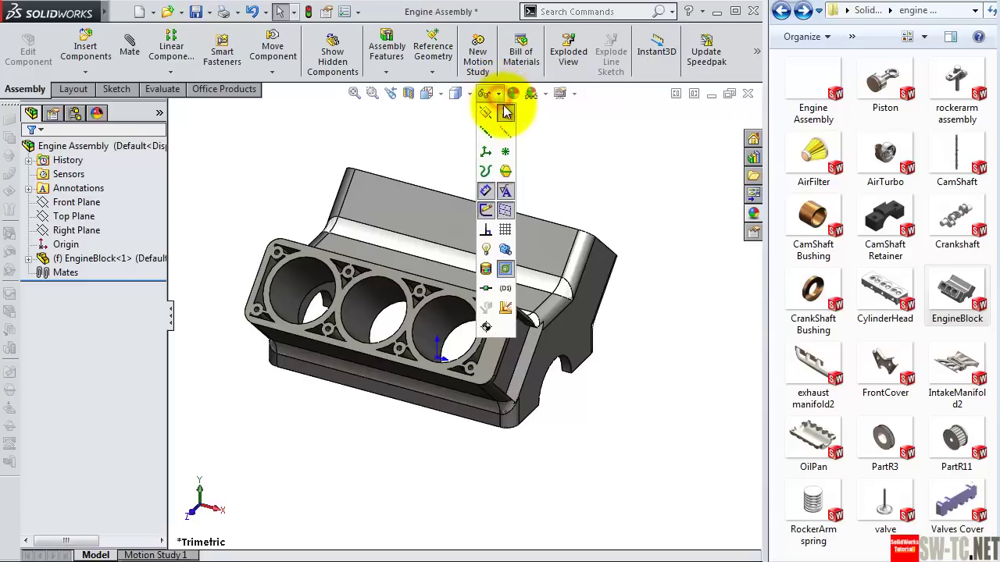
Step: Drag two CrankShaft Bushing parts and the Crankshaft from the folder into the assembly
mouse_move(577, 168)
middle_down()
mouse_move(549, 192)
mouse_move(527, 335)
mouse_move(535, 212)
mouse_move(462, 245)
mouse_move(518, 278)
mouse_move(558, 178)
middle_up()
mouse_move(812, 291)
mouse_down()
mouse_move(598, 331)
mouse_move(232, 195)
mouse_up()
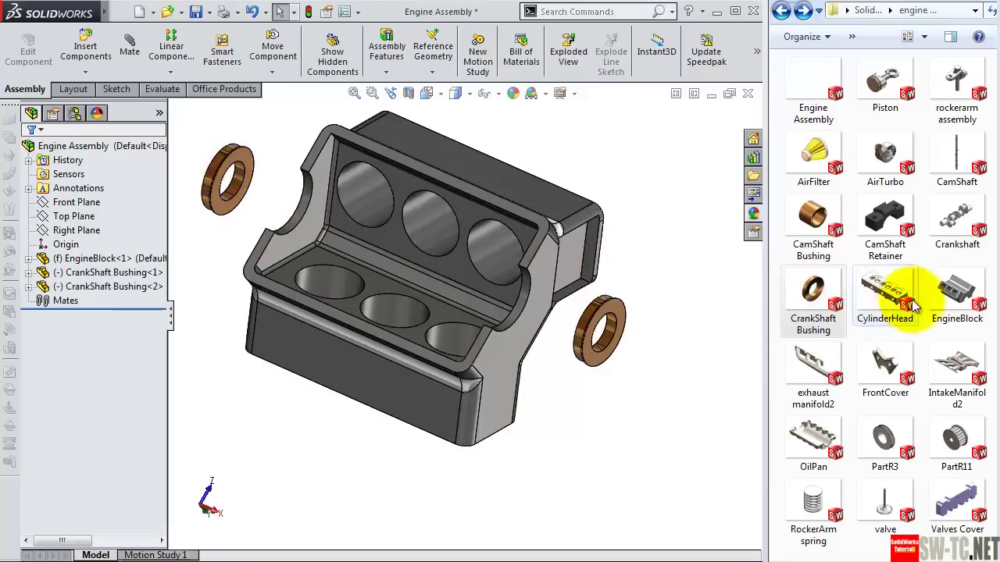
mouse_move(966, 222)
mouse_down()
mouse_move(634, 361)
mouse_move(564, 361)
mouse_up()
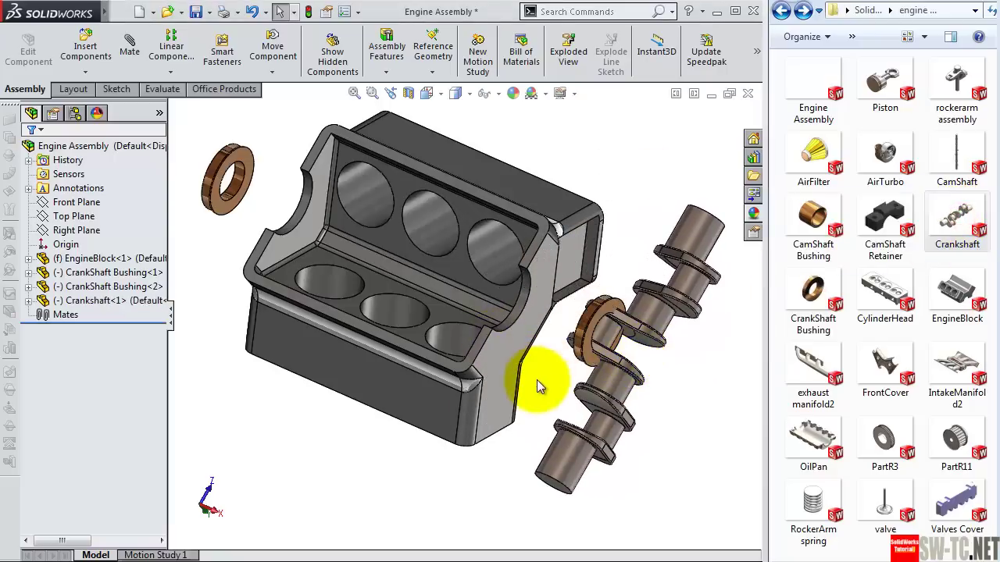
scroll(556, 367, down, 3)
scroll(581, 332, down, 2)
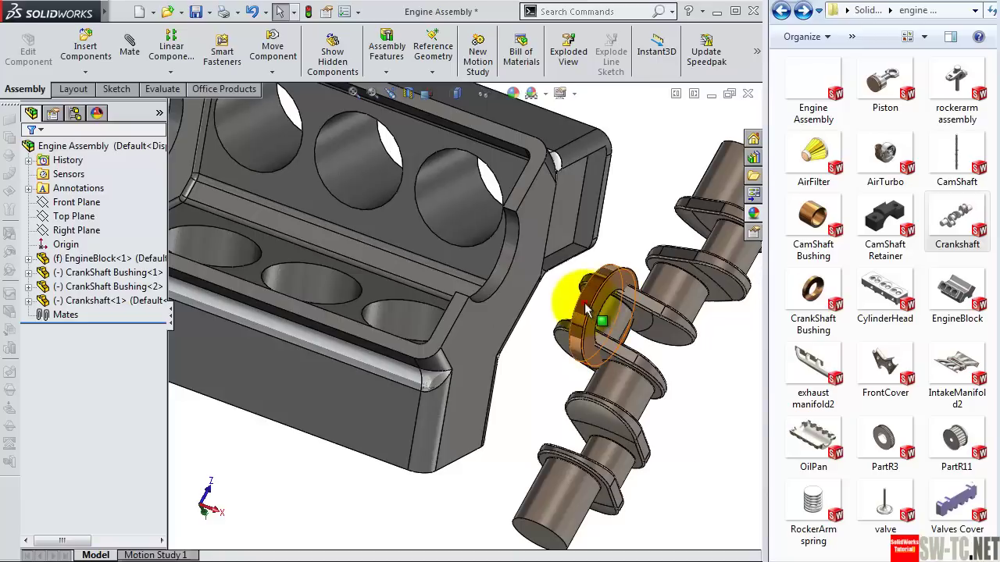
Step: Make the first crankshaft bushing concentric with the block's crankshaft bore
click(585, 310)
click(717, 214)
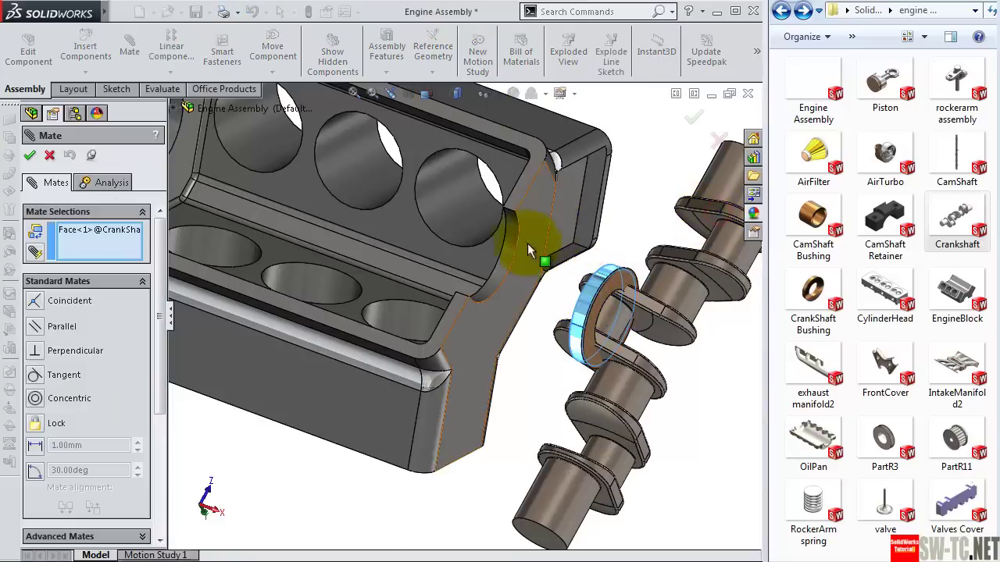
click(509, 248)
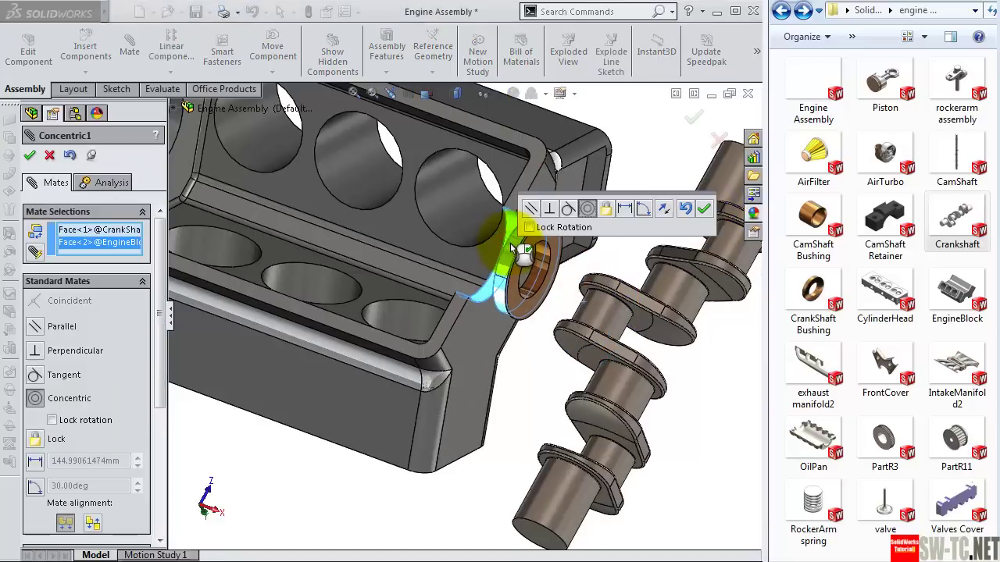
click(705, 208)
Step: Mate the bushing face coincident with the block face so it sits flush
mouse_move(632, 224)
middle_down()
mouse_move(606, 223)
mouse_move(651, 230)
mouse_move(710, 379)
middle_up()
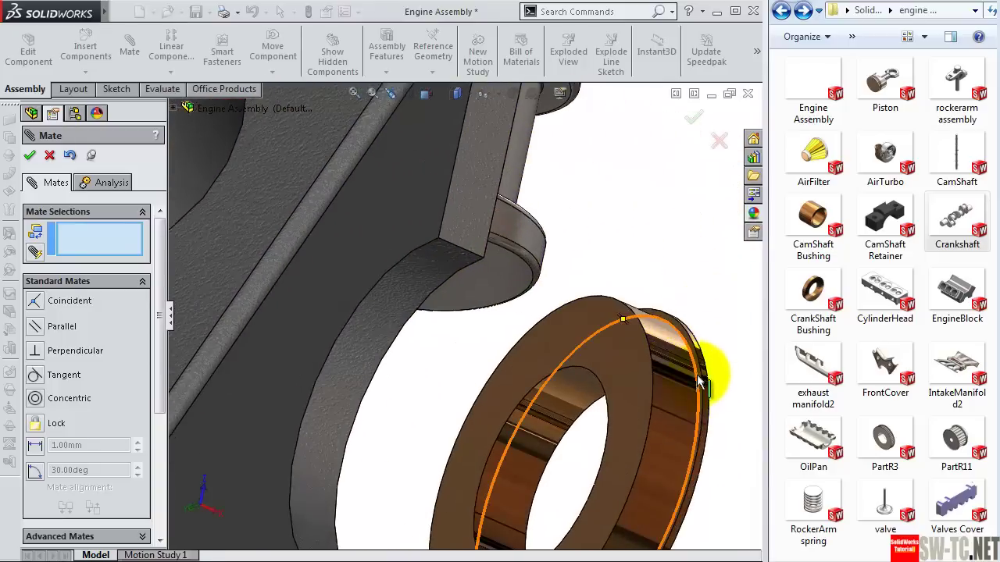
scroll(699, 382, down, 3)
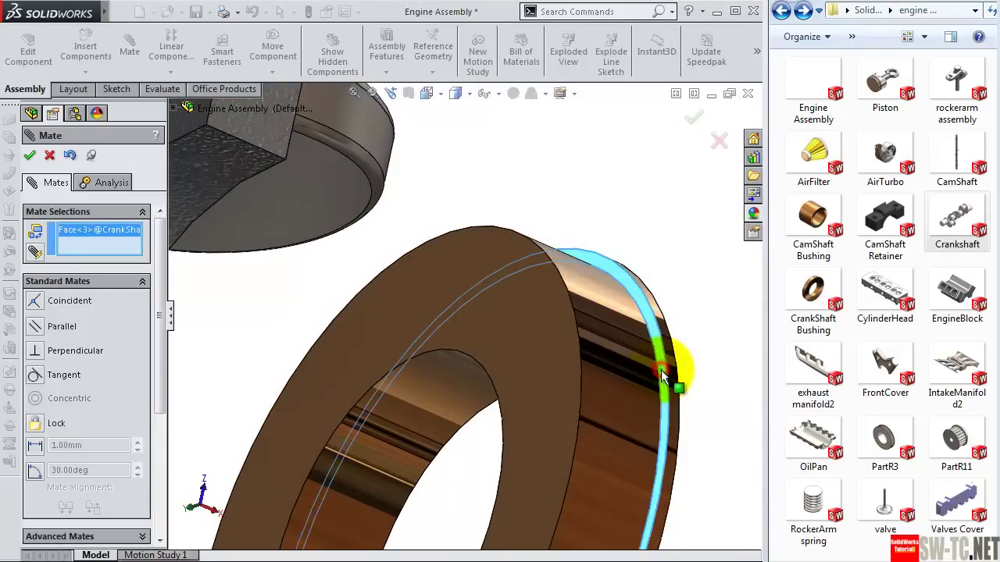
scroll(413, 227, up, 3)
mouse_move(406, 244)
middle_down()
mouse_move(458, 187)
mouse_move(424, 172)
middle_up()
scroll(402, 167, up, 3)
scroll(318, 191, down, 2)
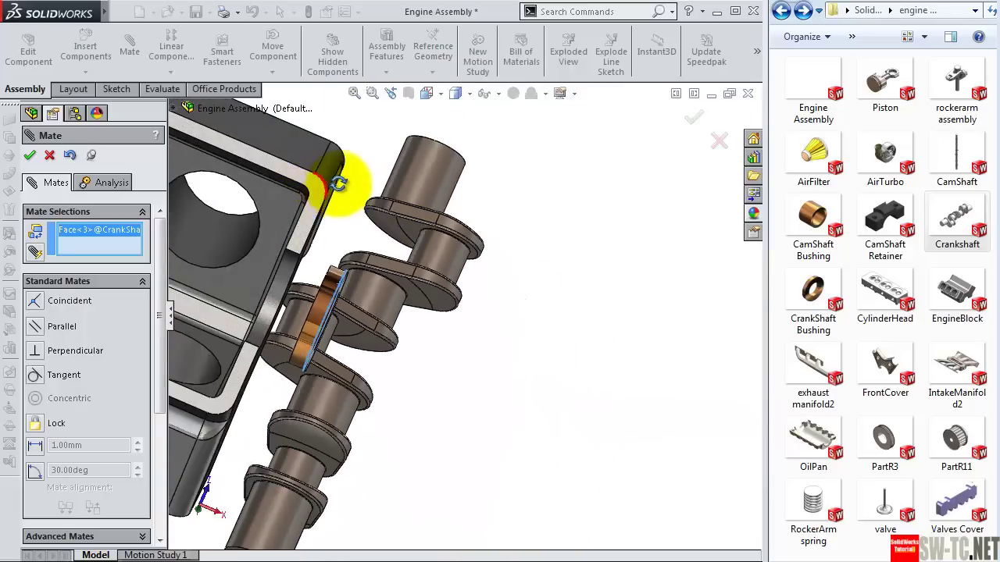
middle_drag(338, 184, 319, 175)
click(313, 248)
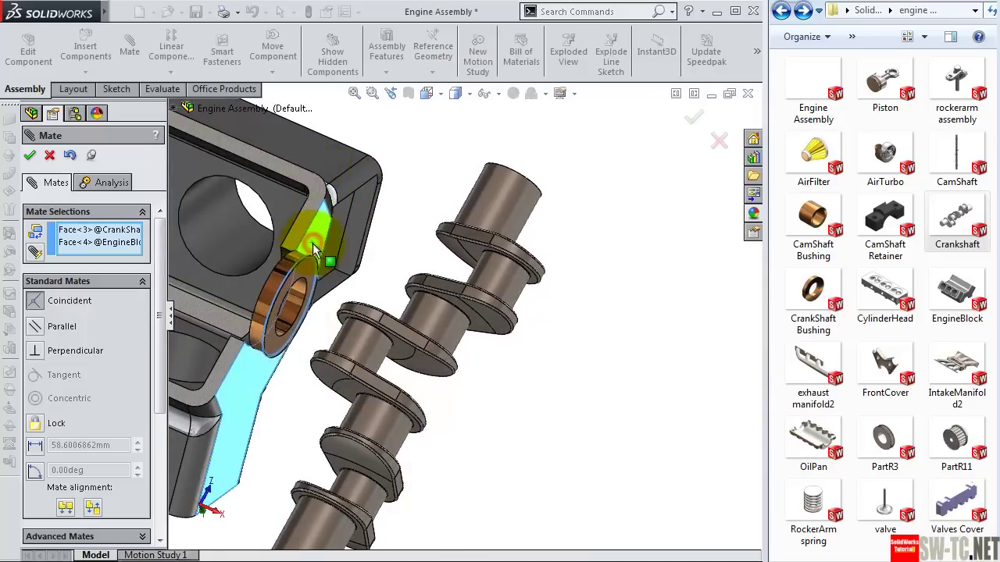
click(295, 211)
scroll(292, 260, up, 2)
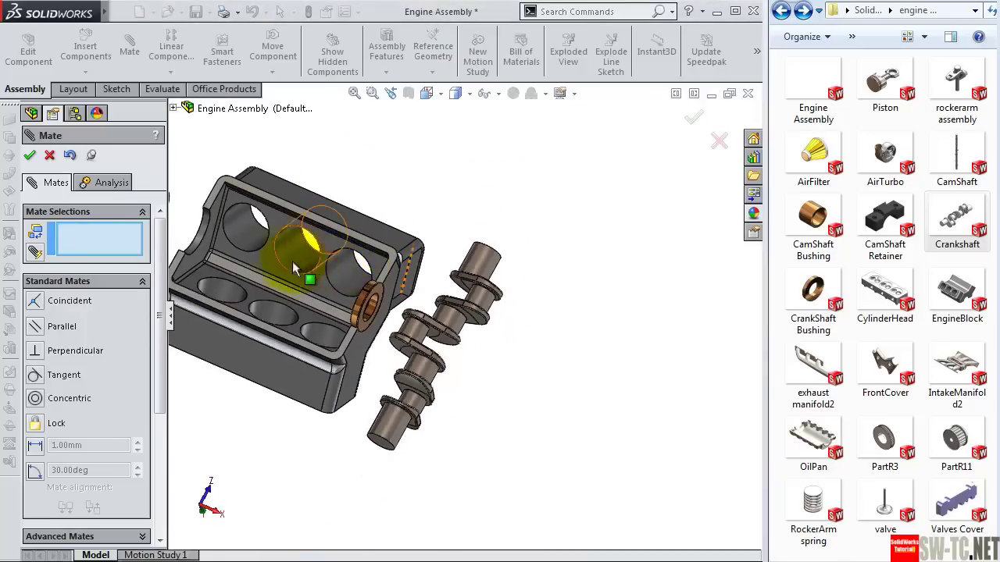
scroll(270, 254, up, 2)
scroll(269, 254, down, 4)
scroll(269, 254, down, 2)
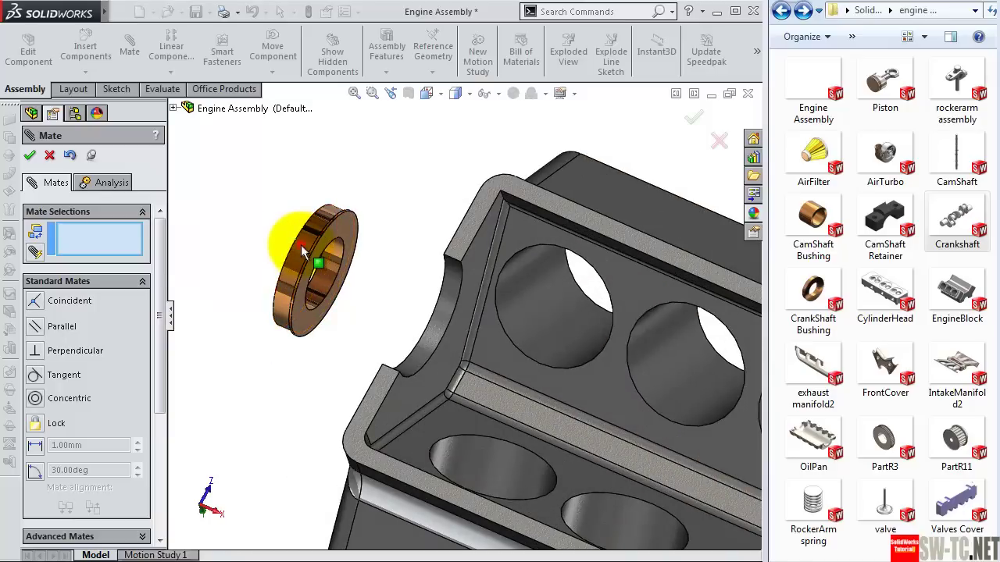
Step: Make the second bushing concentric with the other crankshaft bore
click(303, 248)
click(453, 294)
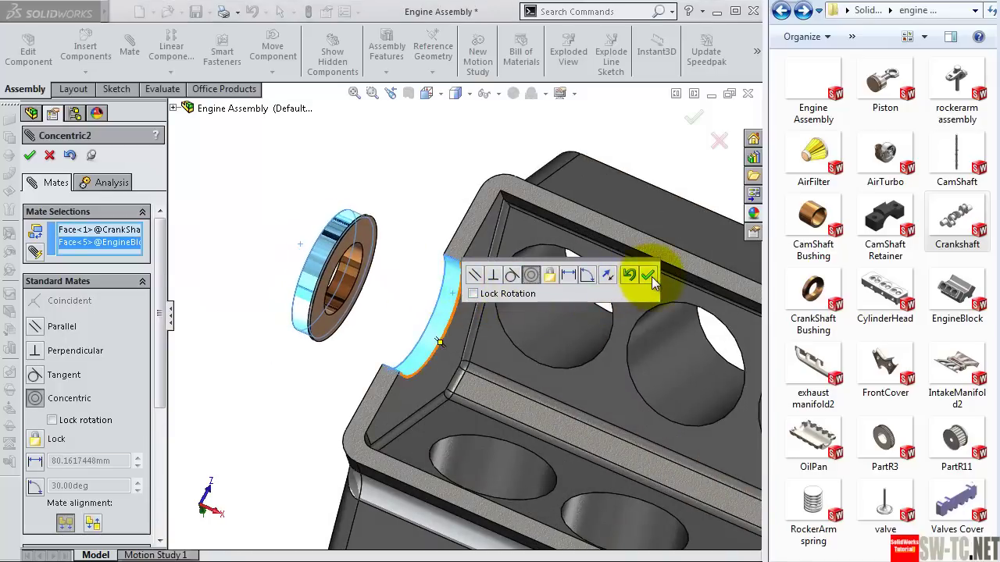
click(648, 275)
Step: Mate the second bushing's face coincident with the block face, flipping the alignment
middle_drag(408, 274, 466, 313)
scroll(438, 286, down, 2)
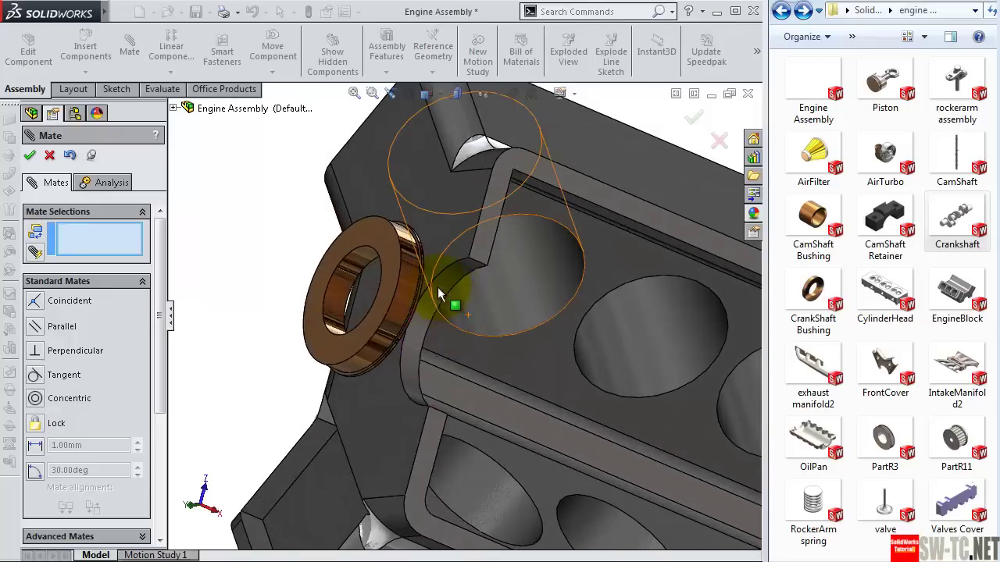
scroll(426, 273, down, 2)
scroll(414, 267, down, 2)
scroll(414, 268, down, 2)
click(417, 270)
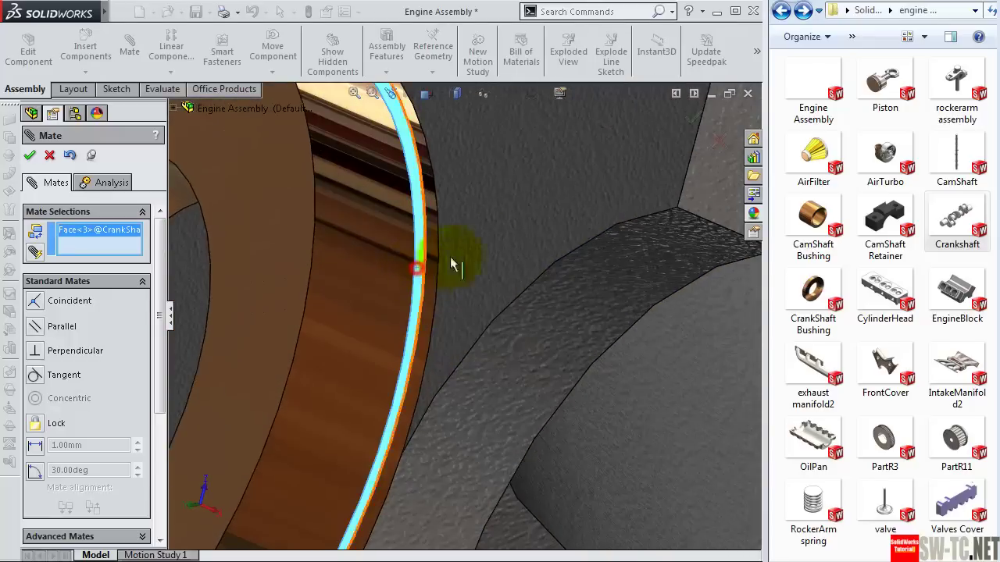
click(506, 248)
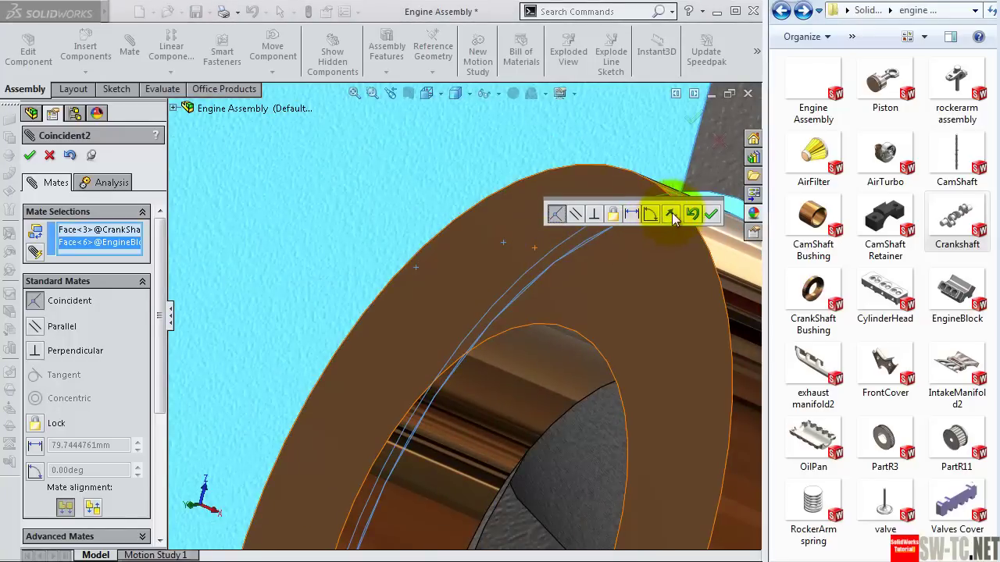
click(671, 212)
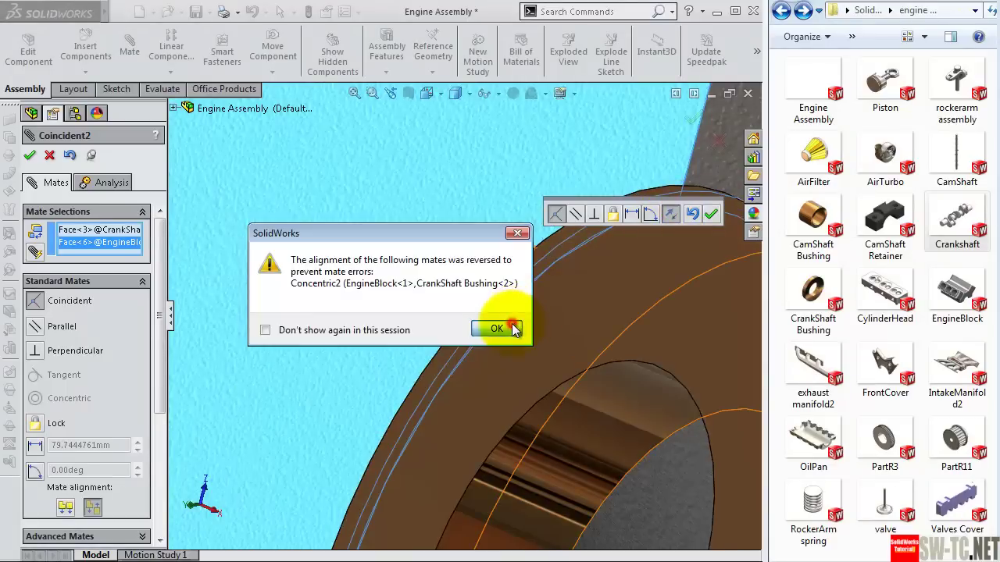
click(497, 328)
click(711, 214)
Step: Make the crankshaft concentric with the bushing and close the Mate tool
scroll(722, 247, up, 3)
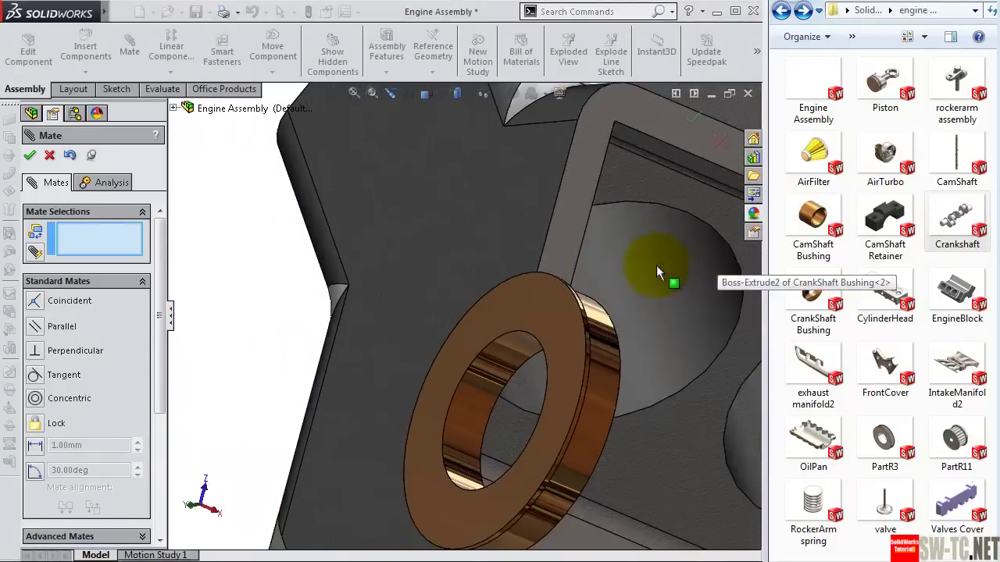
scroll(656, 264, up, 3)
scroll(634, 300, up, 2)
scroll(617, 304, up, 2)
scroll(599, 290, up, 2)
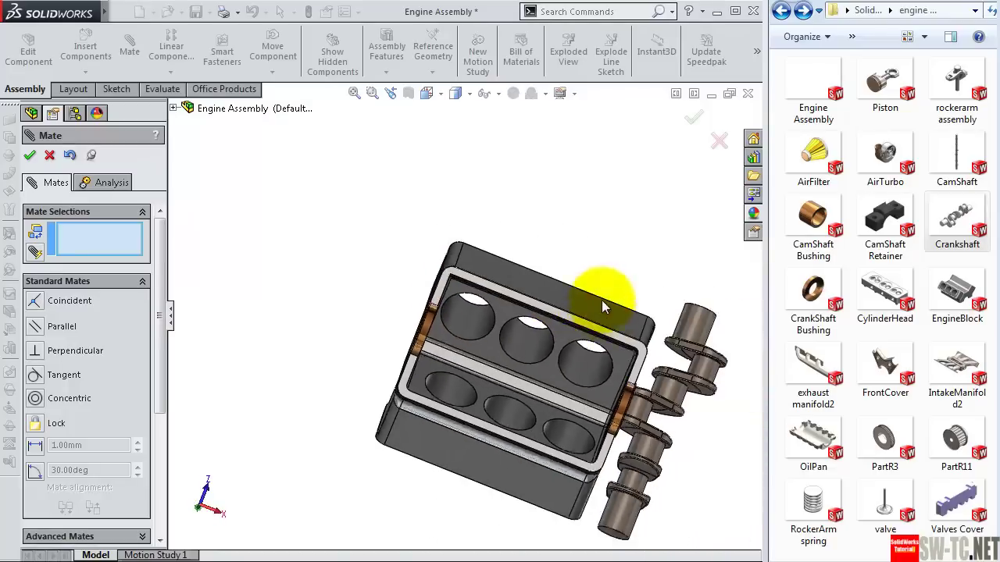
scroll(590, 465, down, 2)
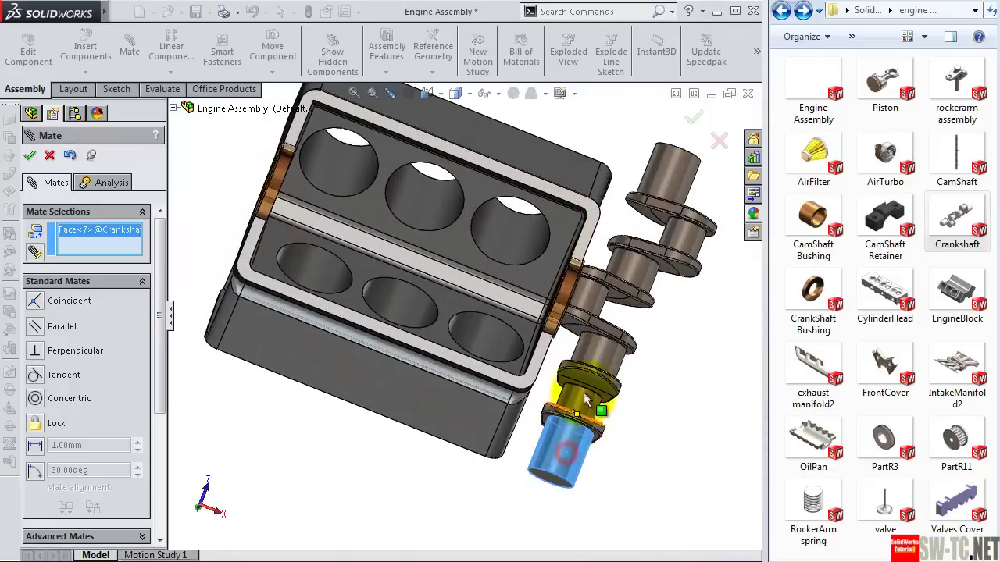
middle_drag(640, 364, 631, 335)
scroll(510, 263, down, 3)
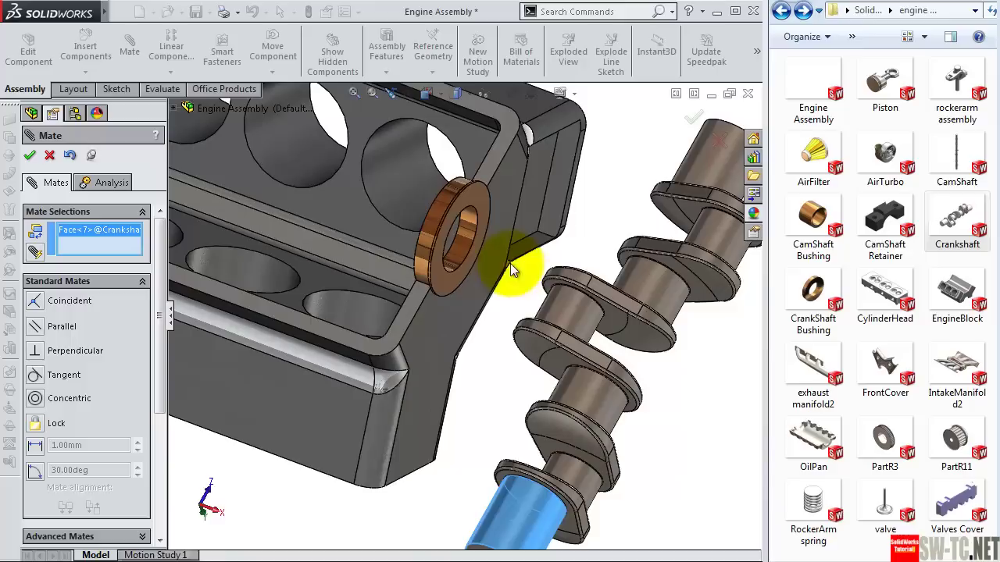
click(463, 236)
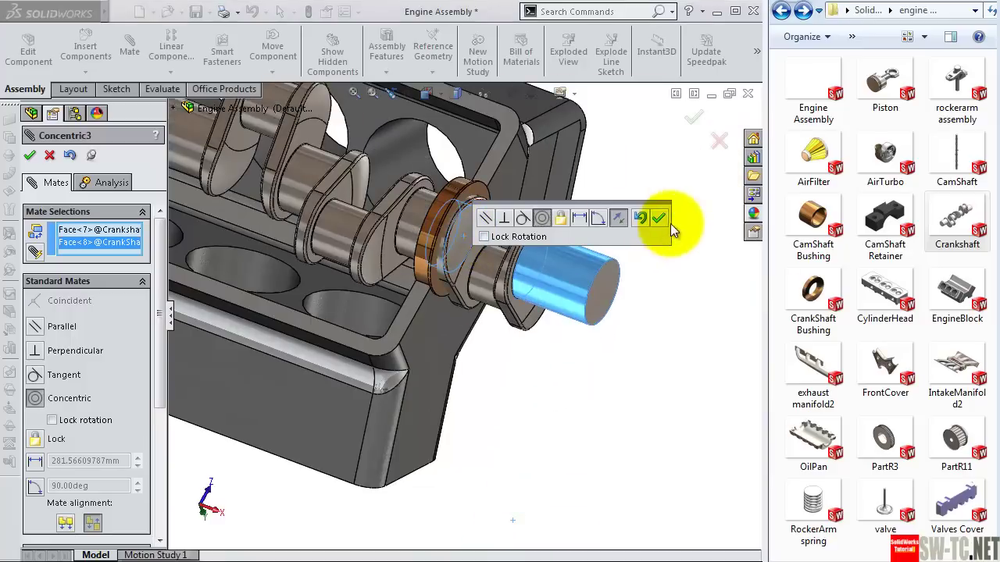
click(659, 236)
middle_drag(642, 324, 620, 296)
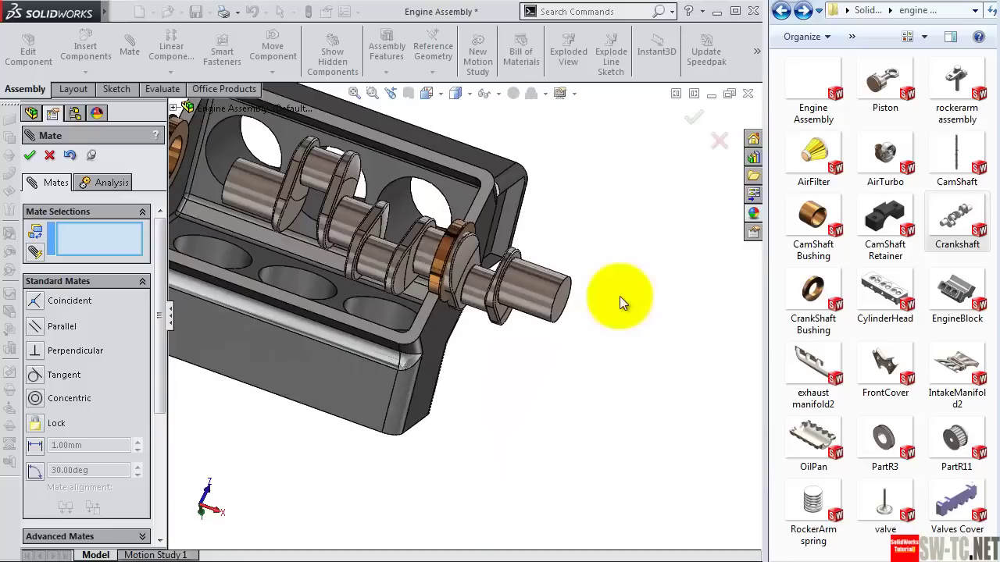
click(687, 125)
Step: Drag the crankshaft to confirm it slides and spins freely in its bushings
scroll(527, 226, up, 3)
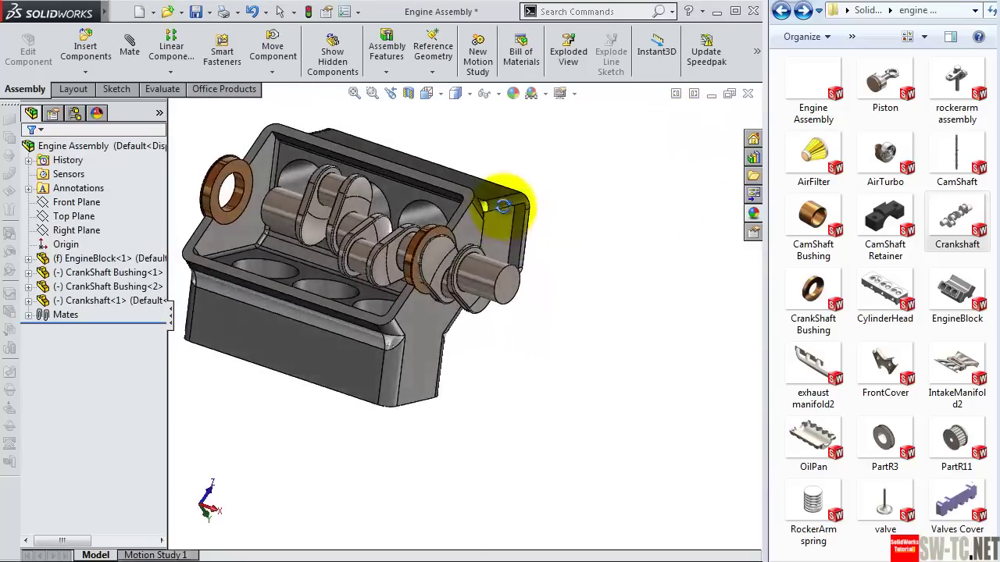
middle_drag(508, 208, 520, 189)
scroll(374, 250, down, 2)
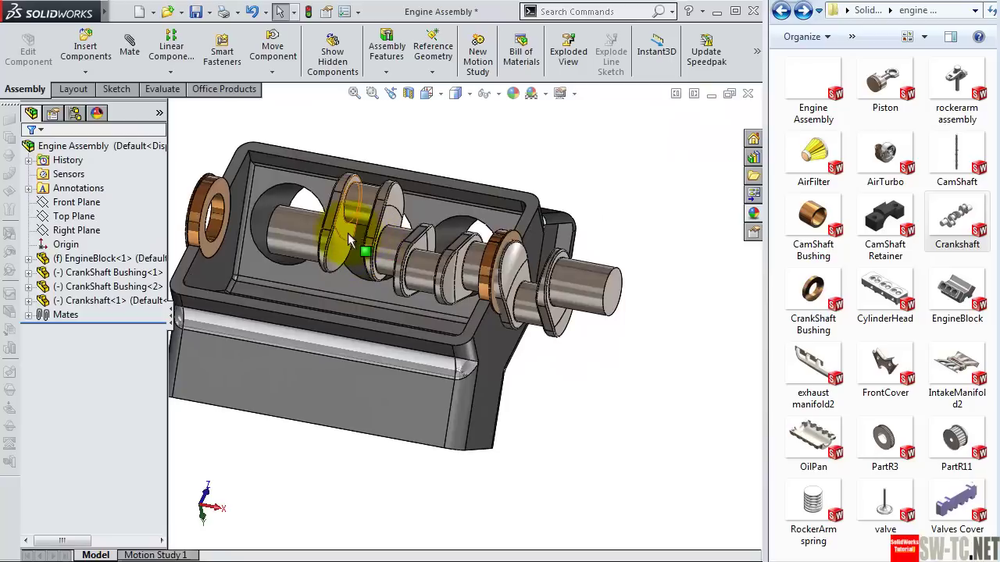
drag(330, 236, 249, 230)
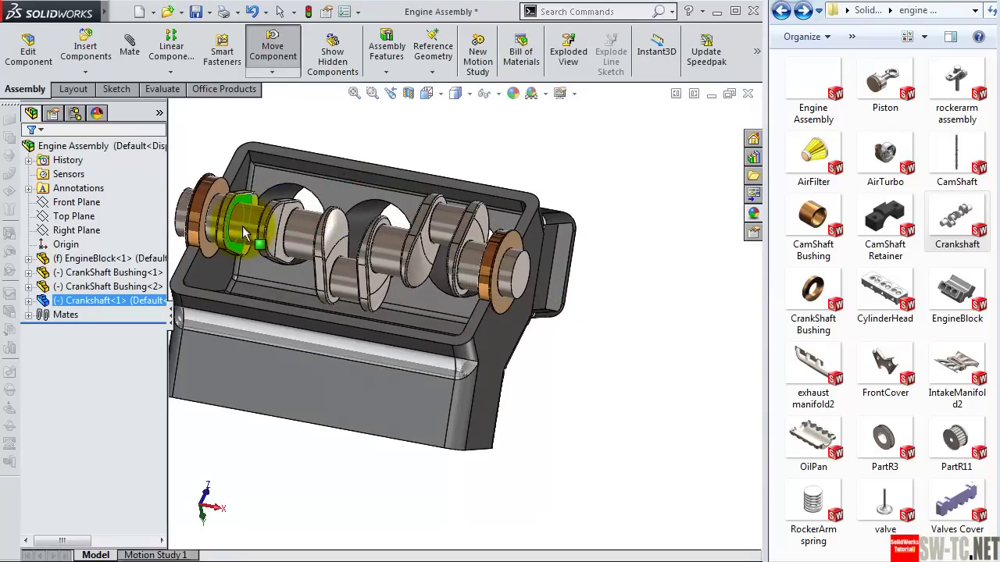
mouse_move(248, 230)
middle_down()
mouse_move(446, 312)
mouse_move(383, 364)
mouse_move(367, 234)
mouse_move(389, 304)
middle_up()
scroll(414, 328, up, 3)
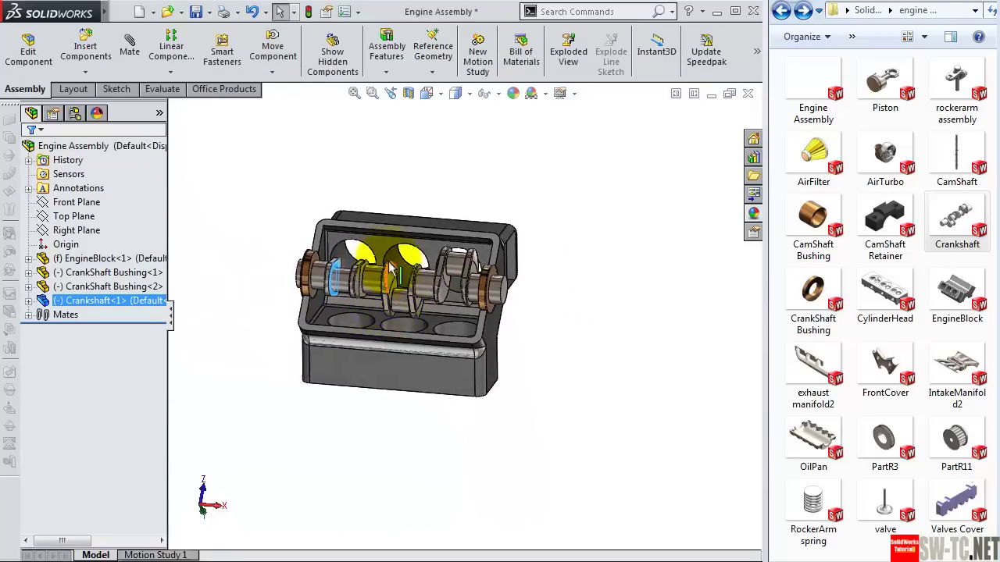
scroll(391, 268, up, 3)
middle_drag(458, 289, 513, 357)
scroll(413, 419, down, 2)
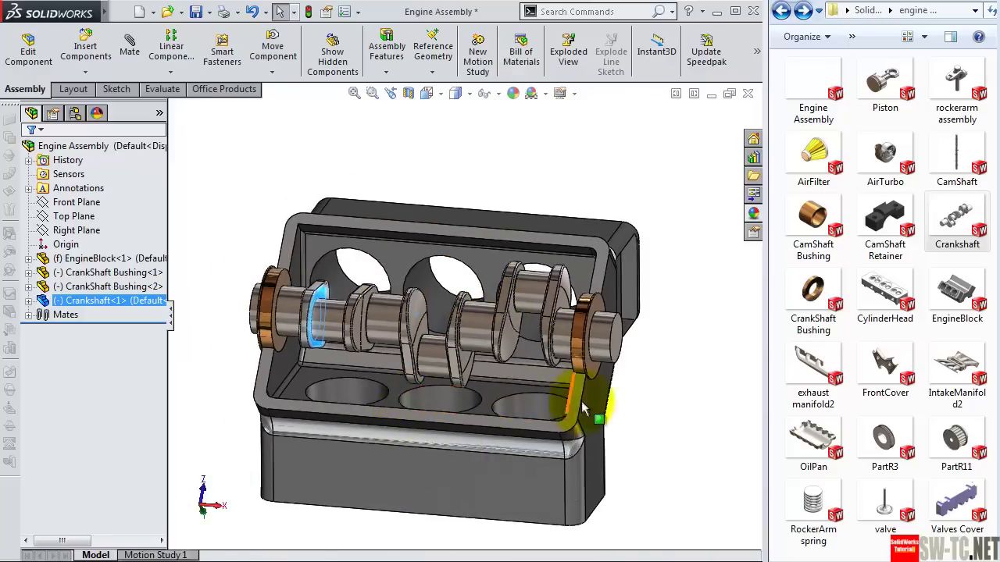
middle_drag(581, 408, 645, 405)
click(424, 357)
drag(411, 336, 398, 334)
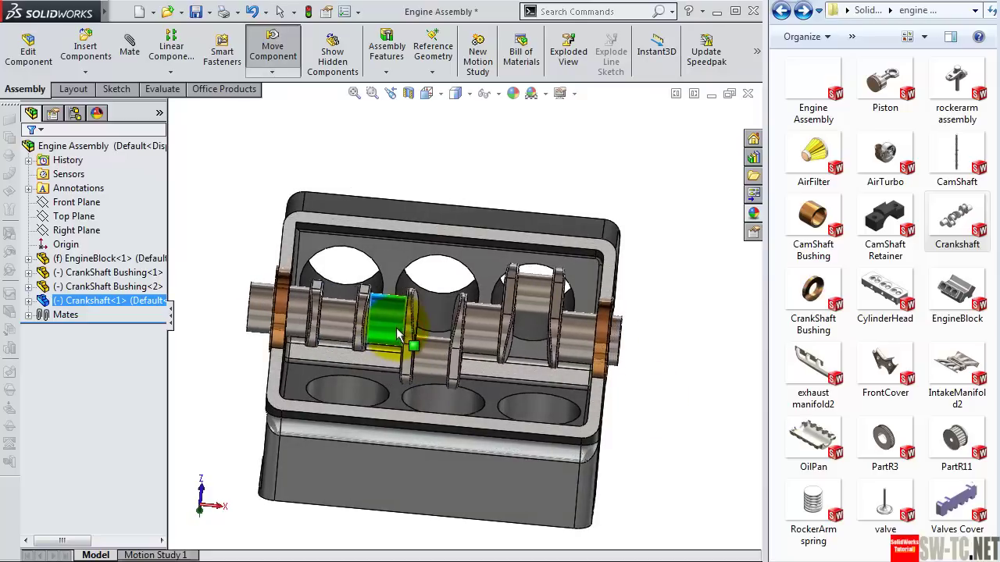
drag(549, 304, 538, 334)
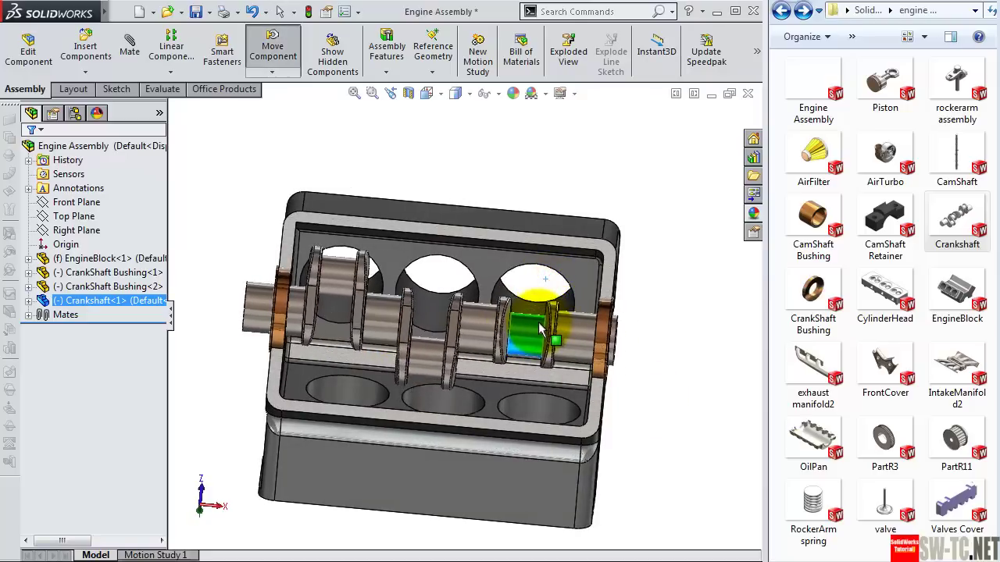
mouse_move(635, 350)
middle_down()
mouse_move(569, 379)
mouse_move(547, 442)
mouse_move(595, 411)
middle_up()
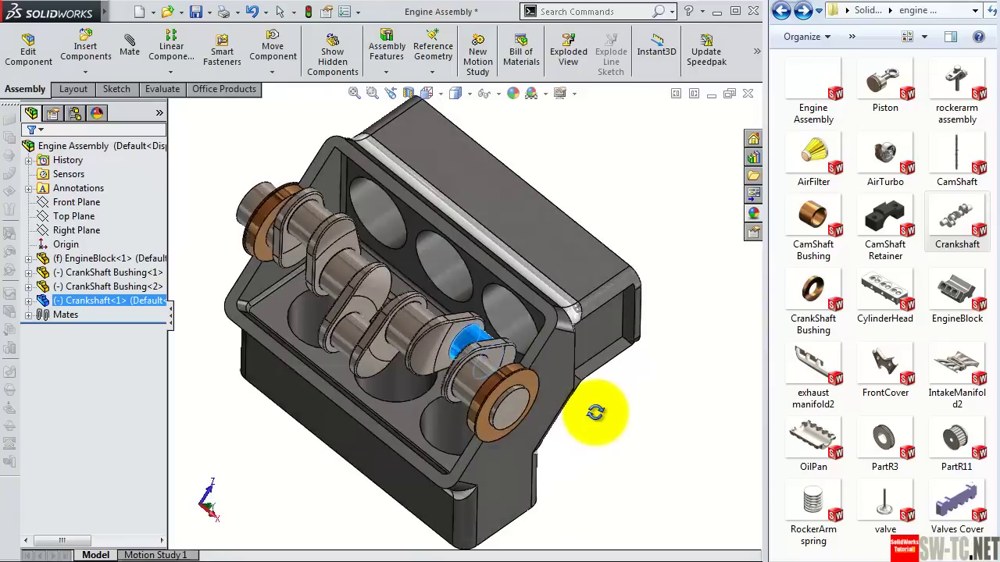
Step: Fit the view, then rebuild and save the Engine Assembly
key(f)
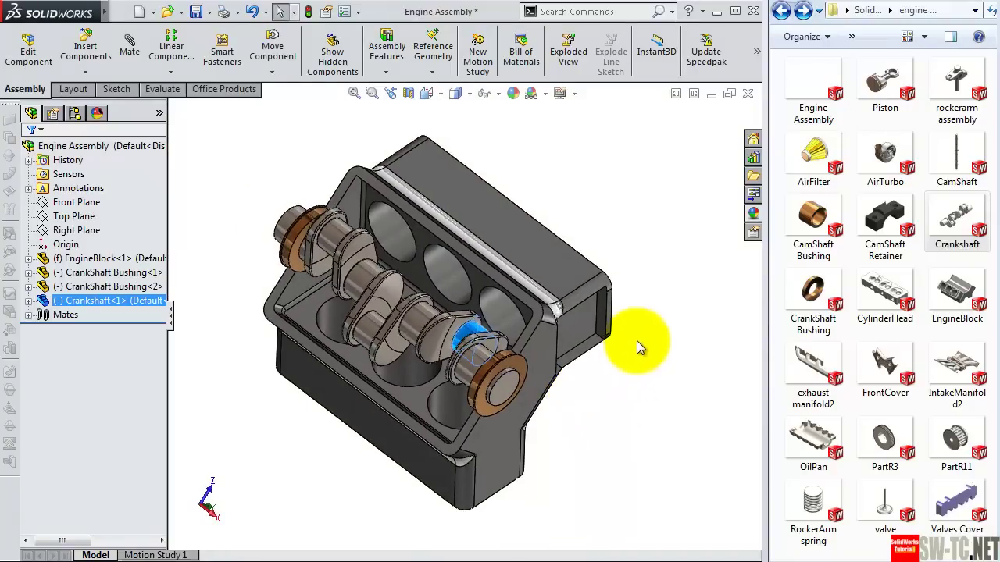
click(196, 13)
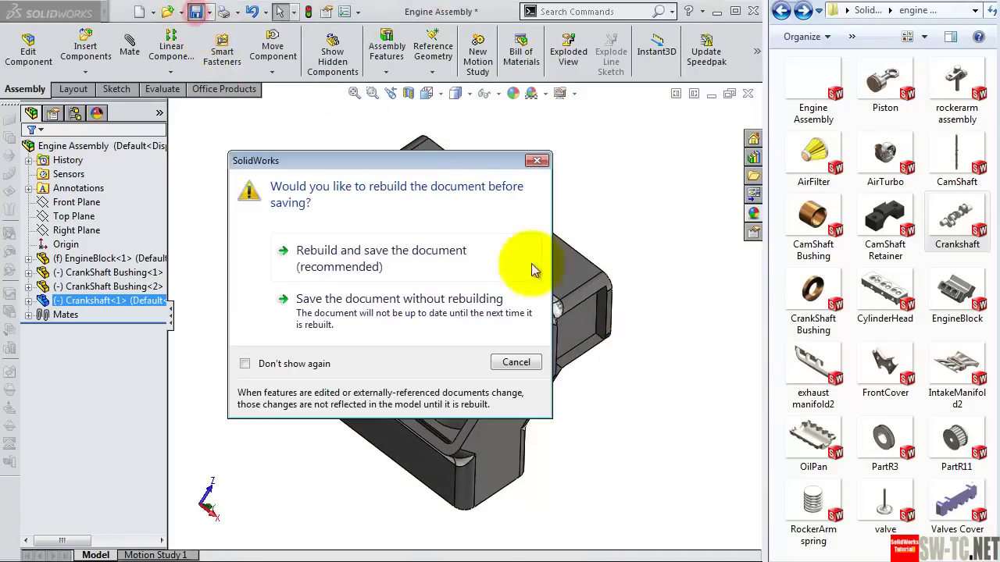
click(406, 269)
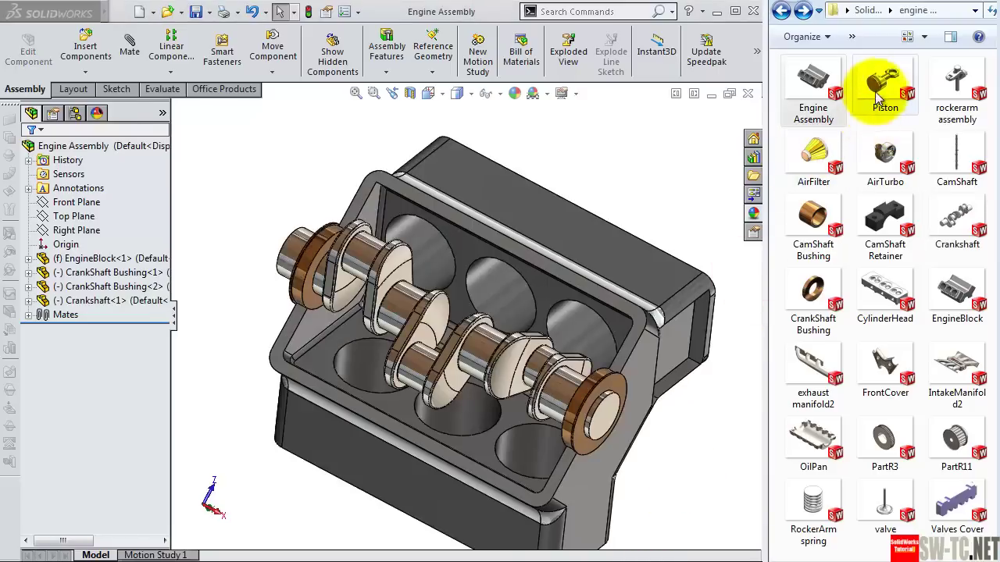
Step: Add the Piston sub-assembly and set its Solve as option to Flexible
drag(882, 90, 670, 179)
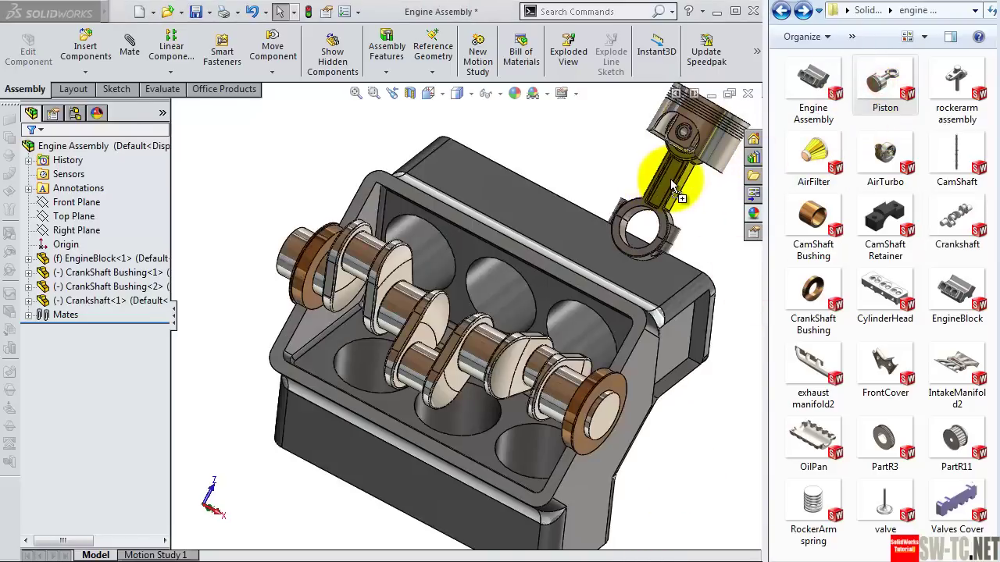
click(153, 314)
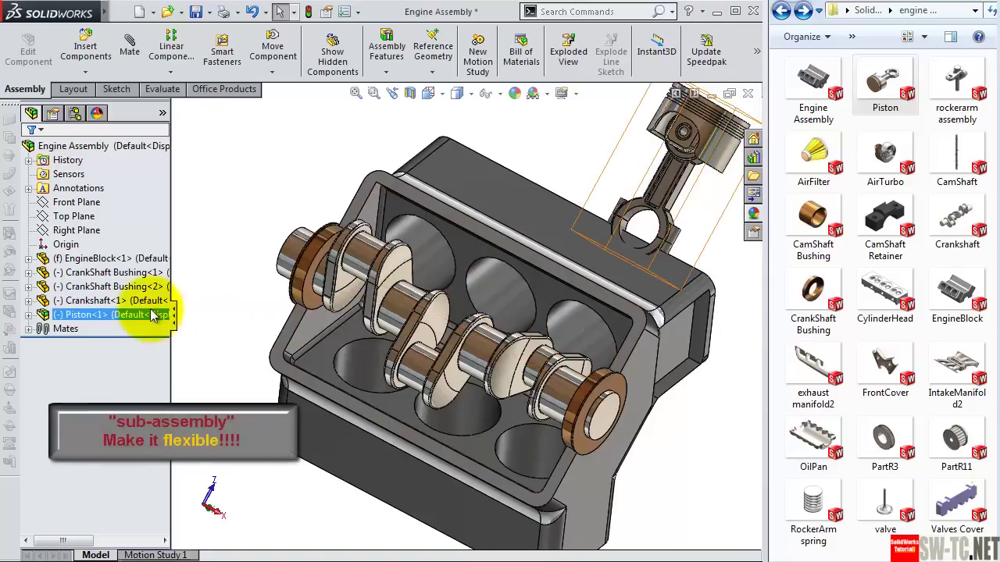
ctrl+click(125, 301)
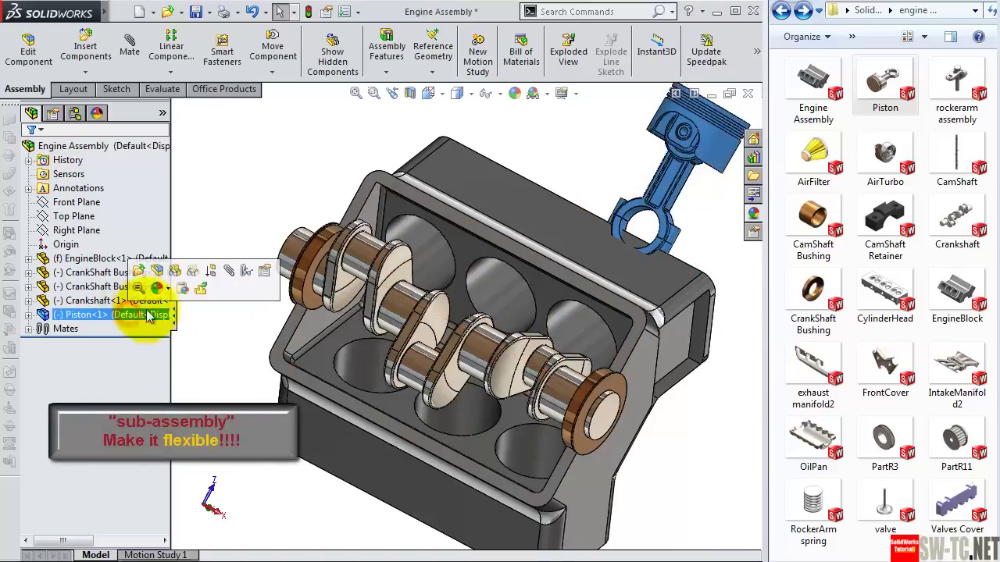
click(264, 271)
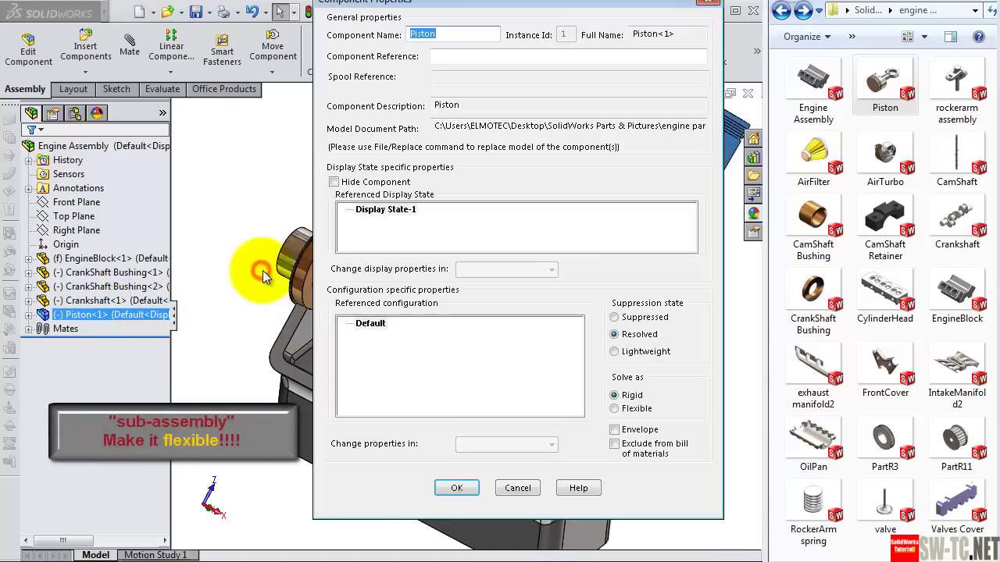
click(634, 409)
click(457, 488)
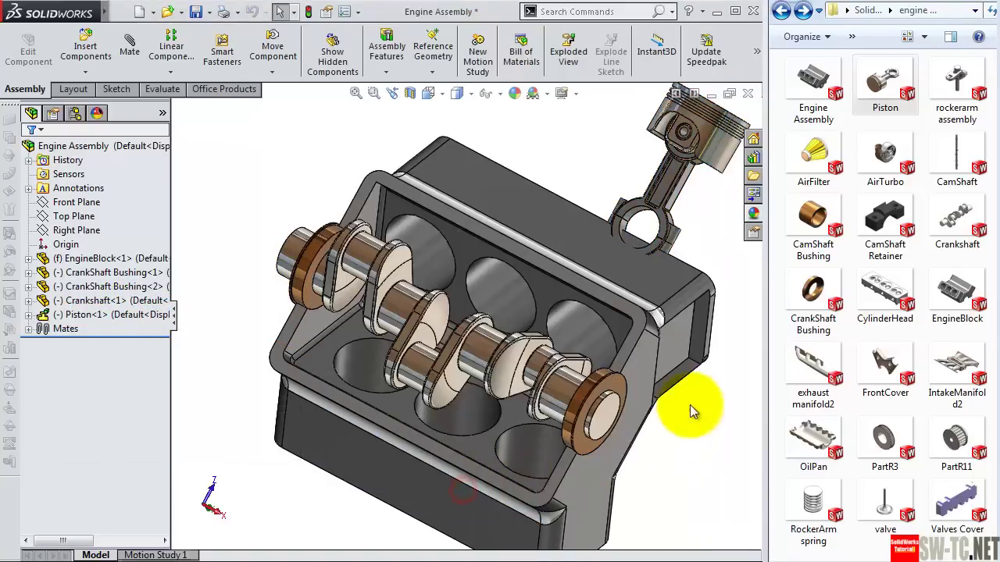
scroll(656, 248, down, 2)
click(600, 218)
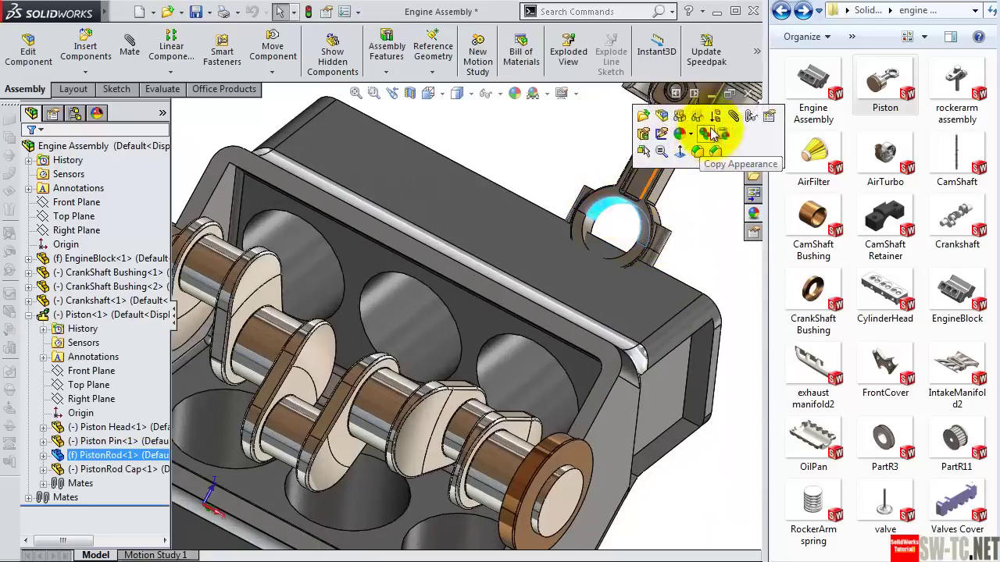
Step: Mate the piston rod concentric to a crankshaft journal and the piston to a cylinder bore
click(733, 117)
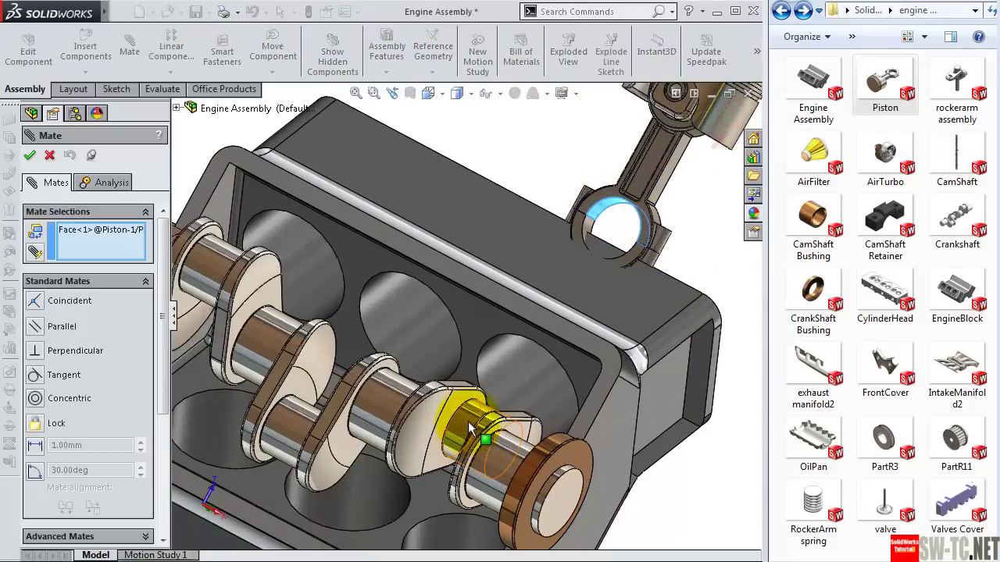
click(469, 449)
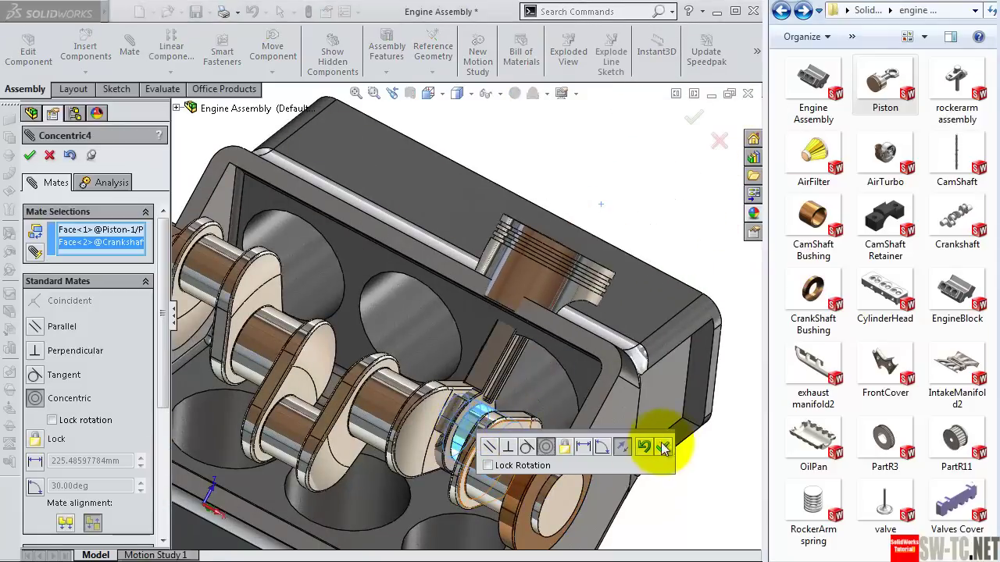
click(662, 447)
middle_drag(636, 346, 646, 363)
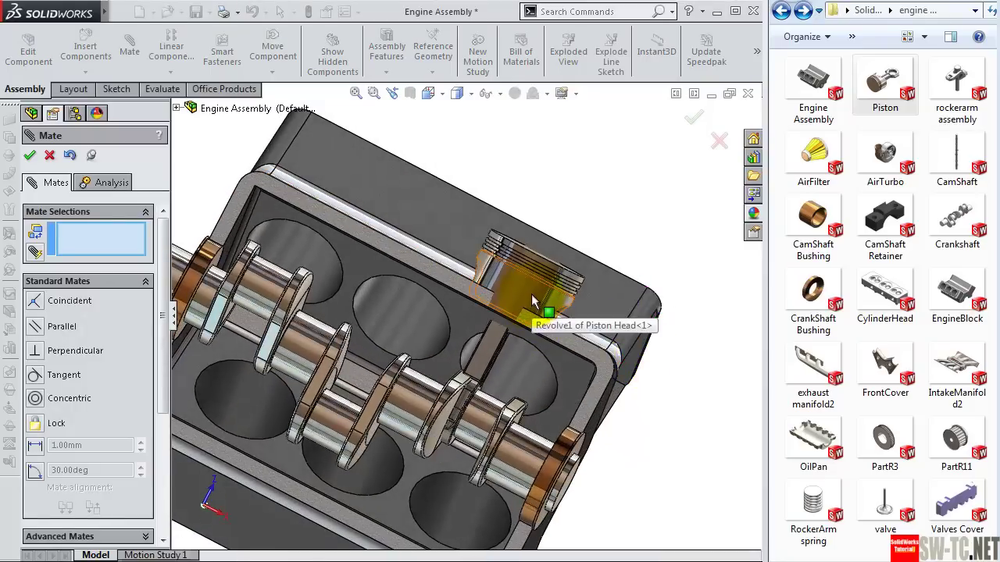
click(528, 385)
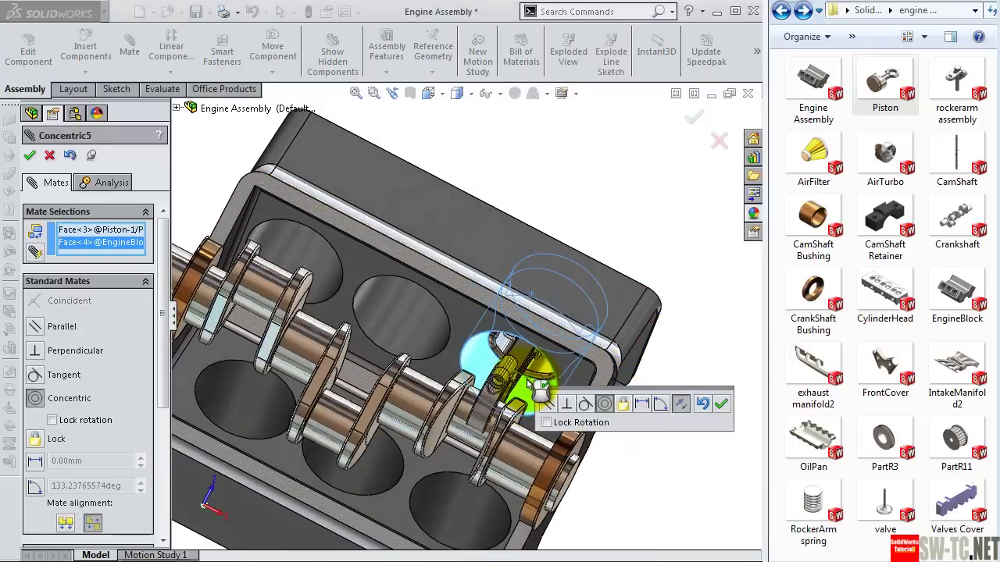
click(722, 403)
Step: Turn the crankshaft to check the piston's motion, then close the Mate tool
mouse_move(646, 417)
middle_down()
mouse_move(618, 423)
mouse_move(638, 445)
mouse_move(611, 435)
mouse_move(607, 446)
mouse_move(588, 432)
middle_up()
scroll(557, 370, down, 3)
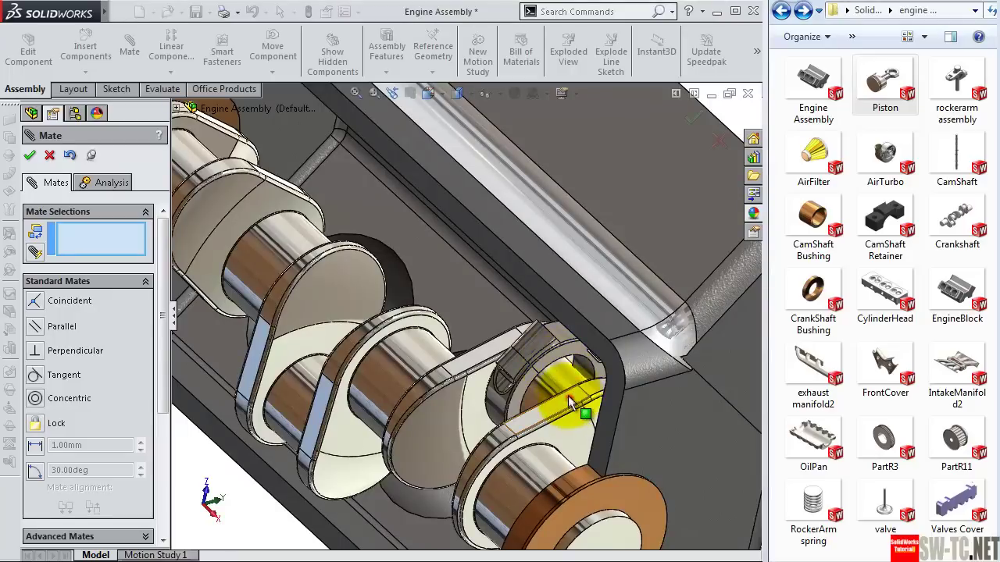
mouse_move(569, 402)
mouse_down()
mouse_move(526, 409)
mouse_move(487, 473)
mouse_move(600, 444)
mouse_move(571, 415)
mouse_move(554, 424)
mouse_move(562, 409)
mouse_move(549, 422)
mouse_up()
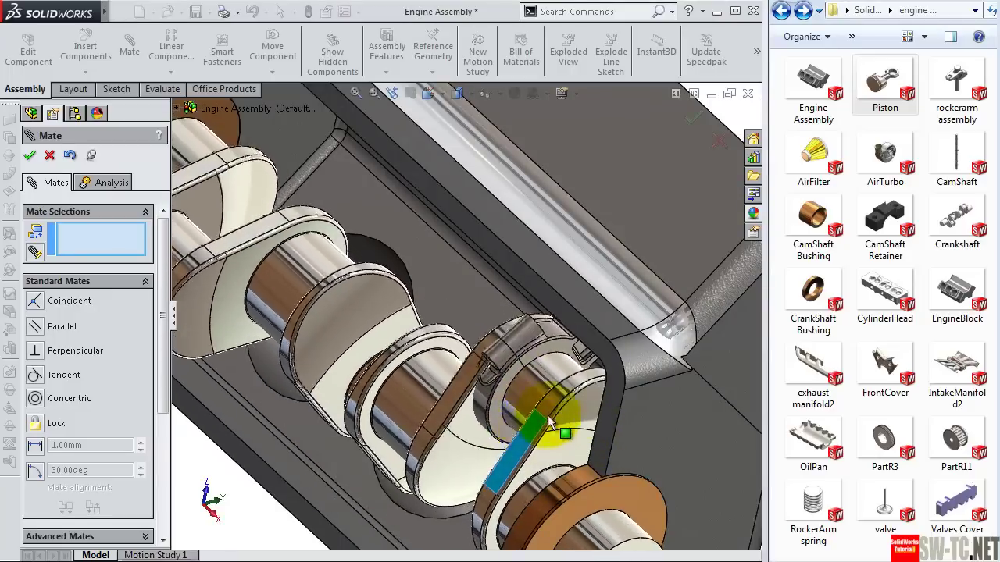
scroll(578, 412, up, 3)
scroll(633, 424, down, 2)
mouse_move(584, 408)
middle_down()
mouse_move(633, 424)
mouse_move(630, 348)
mouse_move(531, 458)
mouse_move(547, 464)
mouse_move(562, 440)
middle_up()
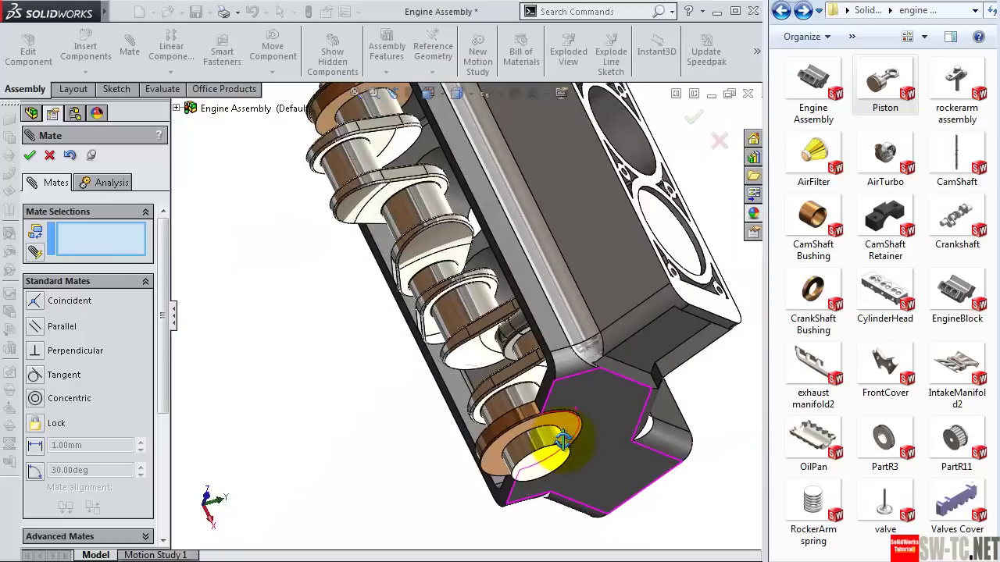
mouse_move(534, 376)
mouse_down()
mouse_move(505, 380)
mouse_move(517, 369)
mouse_move(512, 375)
mouse_up()
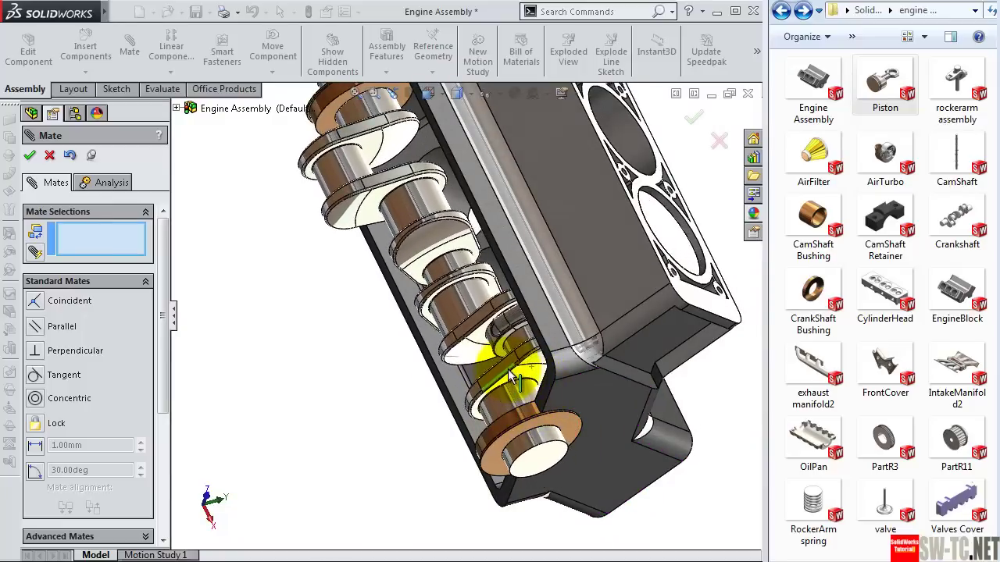
mouse_move(390, 408)
middle_down()
mouse_move(460, 336)
mouse_move(524, 336)
middle_up()
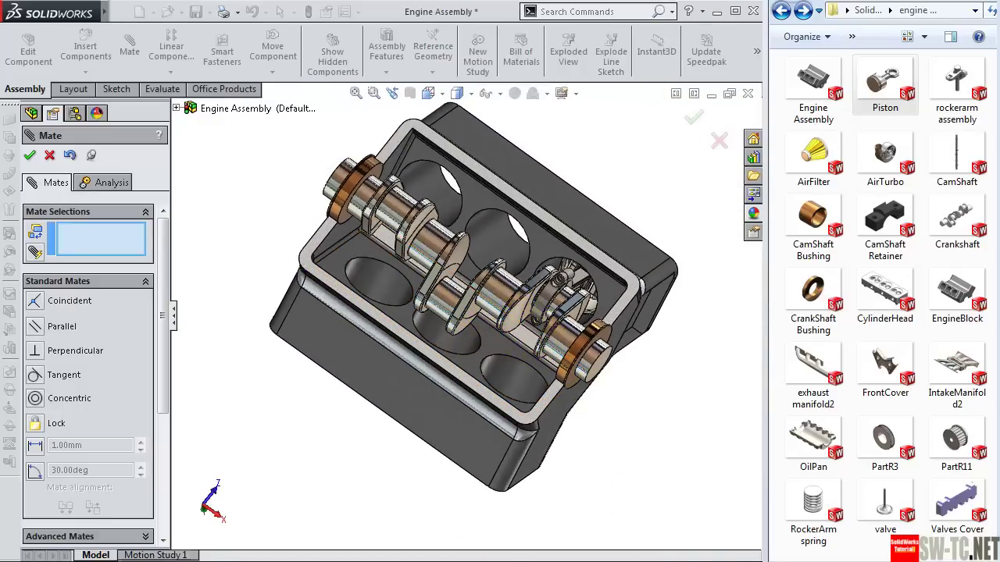
key(Escape)
mouse_move(576, 417)
middle_down()
mouse_move(554, 446)
mouse_move(560, 441)
mouse_move(576, 482)
mouse_move(570, 430)
mouse_move(539, 414)
middle_up()
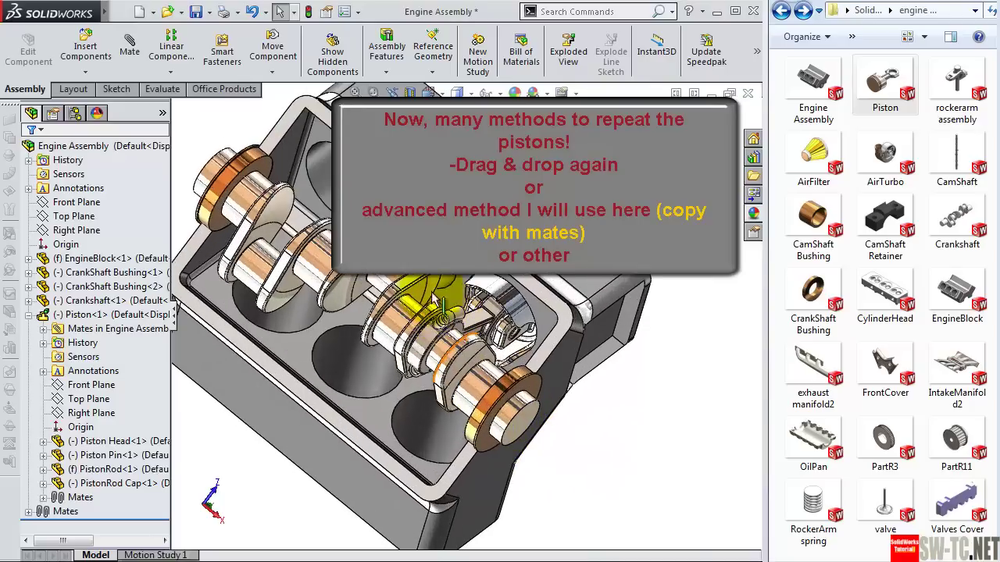
Step: Copy Piston<1> with mates, repeating Concentric4 and using the next cylinder bore for Concentric5
click(100, 317)
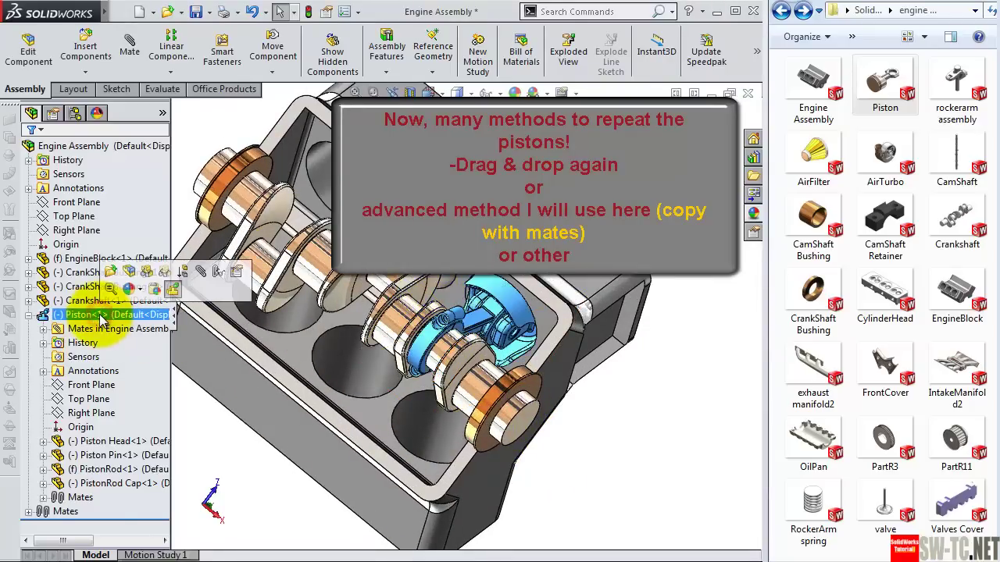
right_click(100, 318)
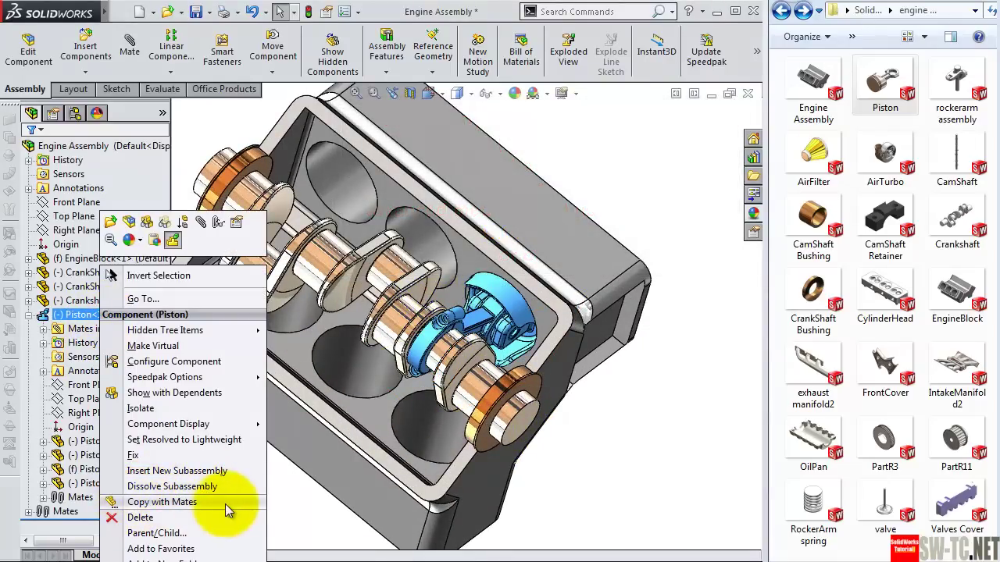
click(224, 505)
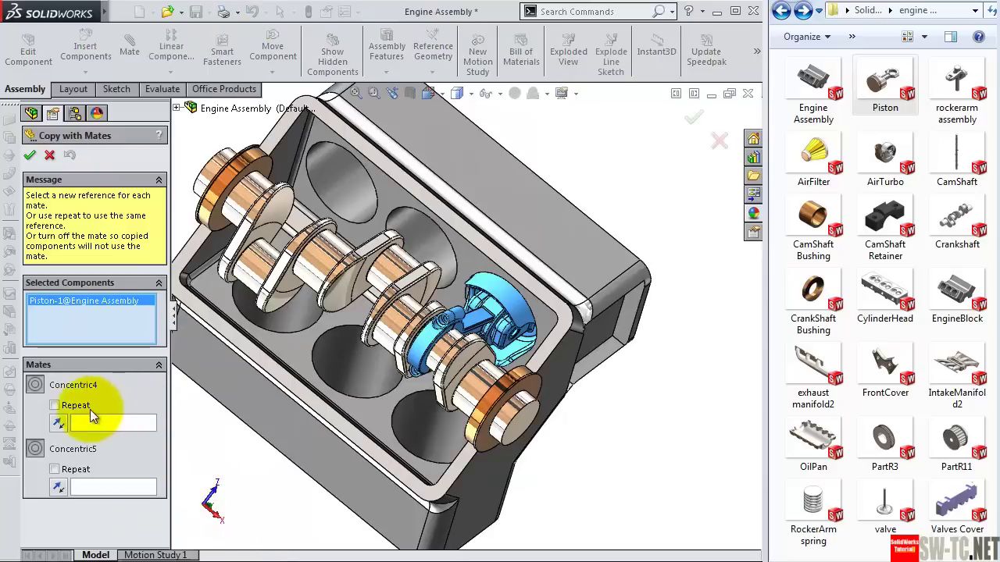
click(68, 406)
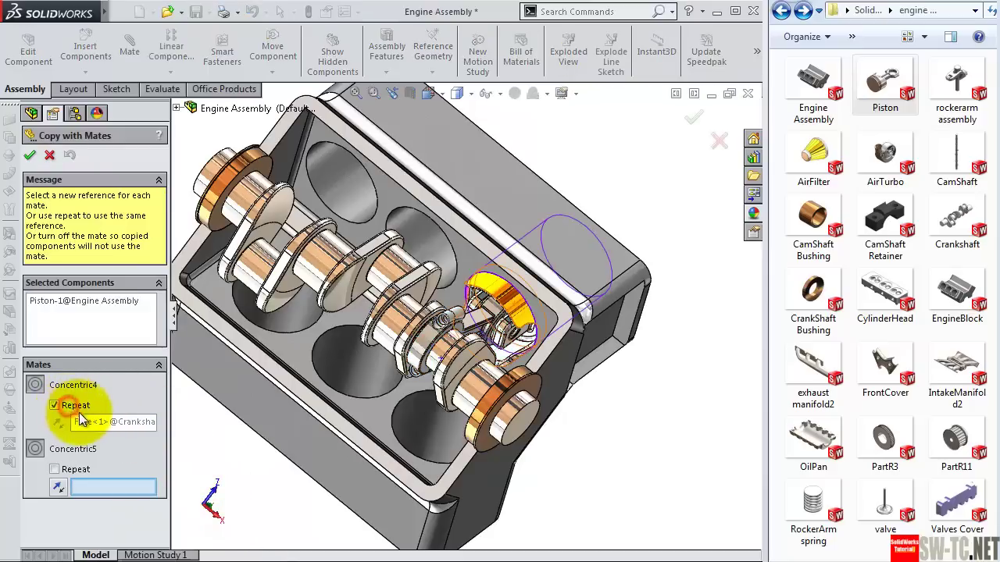
click(436, 429)
middle_drag(614, 464, 648, 445)
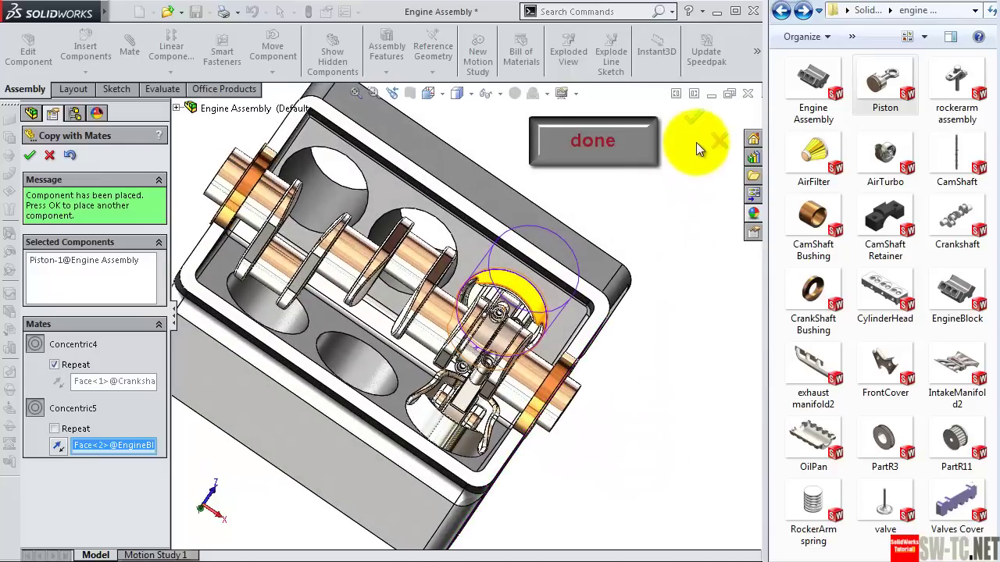
click(694, 122)
Step: Turn the crankshaft to check both pistons follow, then finish the copy as Piston<3>
scroll(570, 341, down, 2)
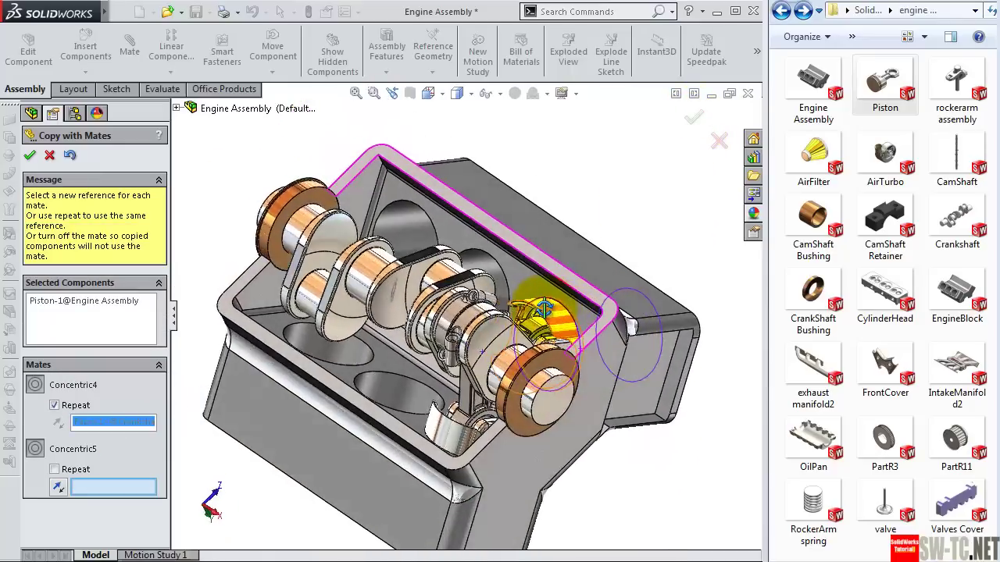
scroll(557, 313, down, 2)
scroll(578, 344, down, 2)
scroll(578, 399, down, 2)
mouse_move(564, 433)
middle_down()
mouse_move(531, 477)
mouse_move(471, 443)
middle_up()
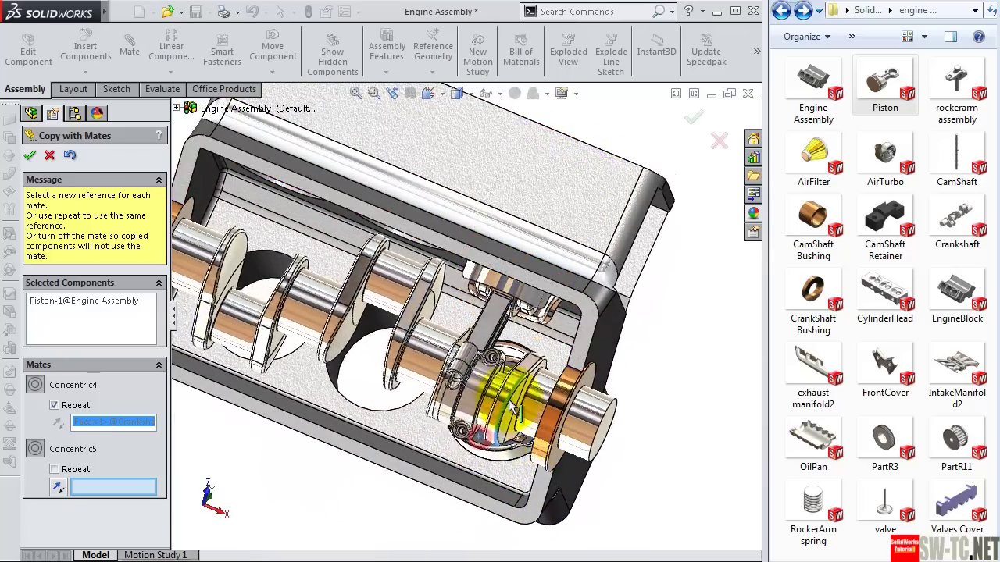
mouse_move(511, 406)
mouse_down()
mouse_move(501, 402)
mouse_move(512, 385)
mouse_up()
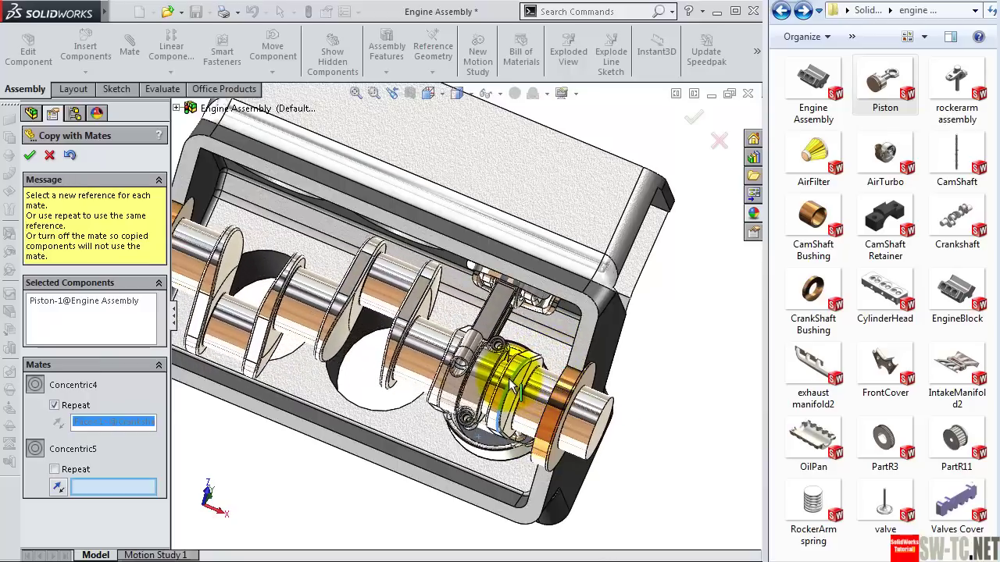
click(29, 156)
scroll(546, 367, down, 3)
scroll(480, 401, down, 3)
scroll(490, 375, down, 2)
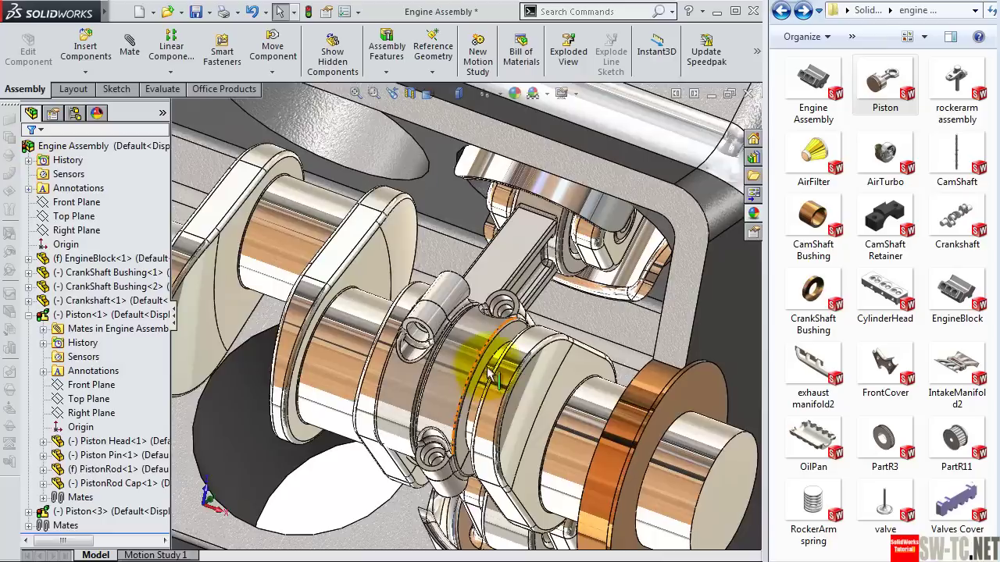
scroll(489, 375, down, 2)
scroll(476, 395, down, 2)
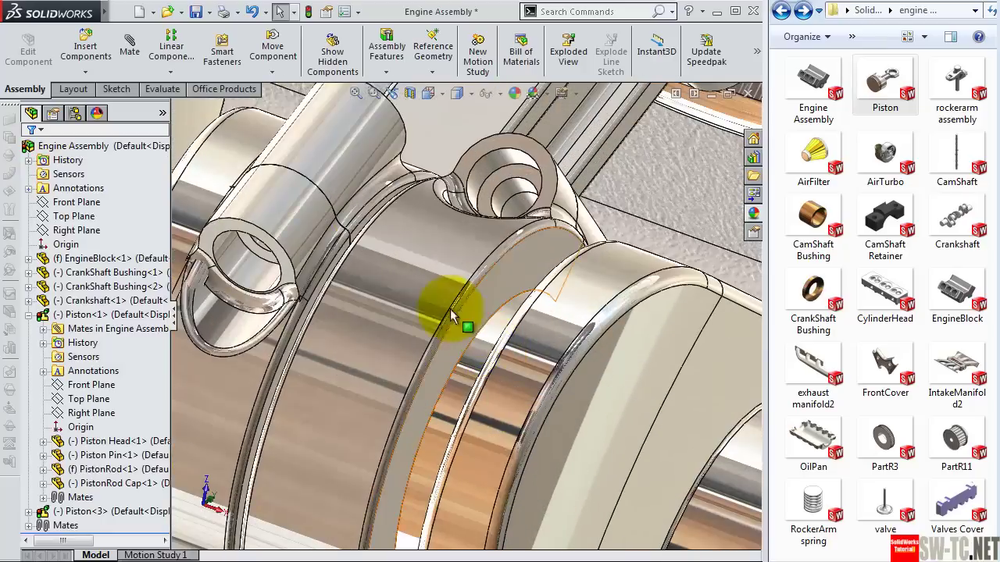
Step: Start a Width advanced mate and select both side faces of the connecting rod cap
click(131, 51)
drag(160, 325, 161, 388)
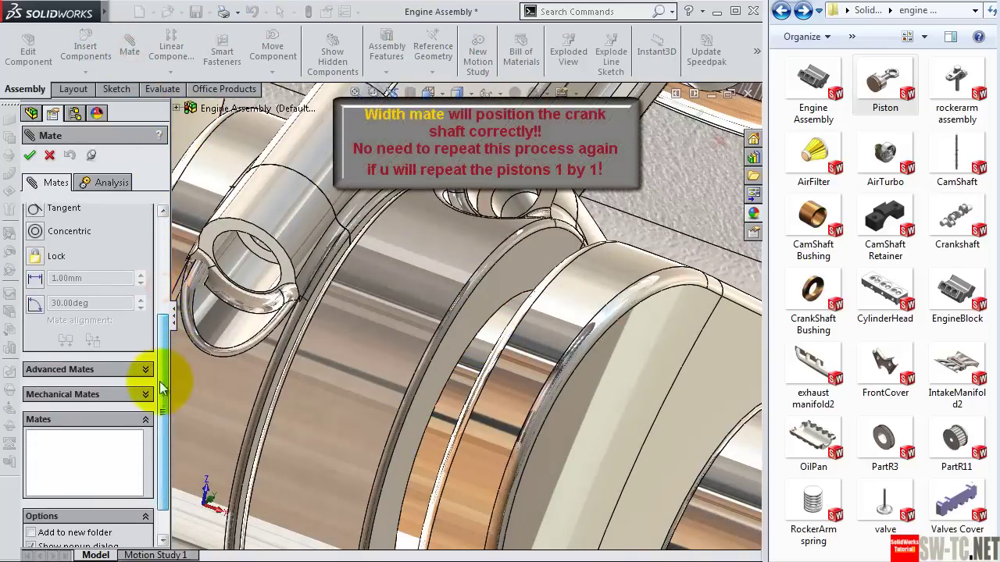
click(81, 374)
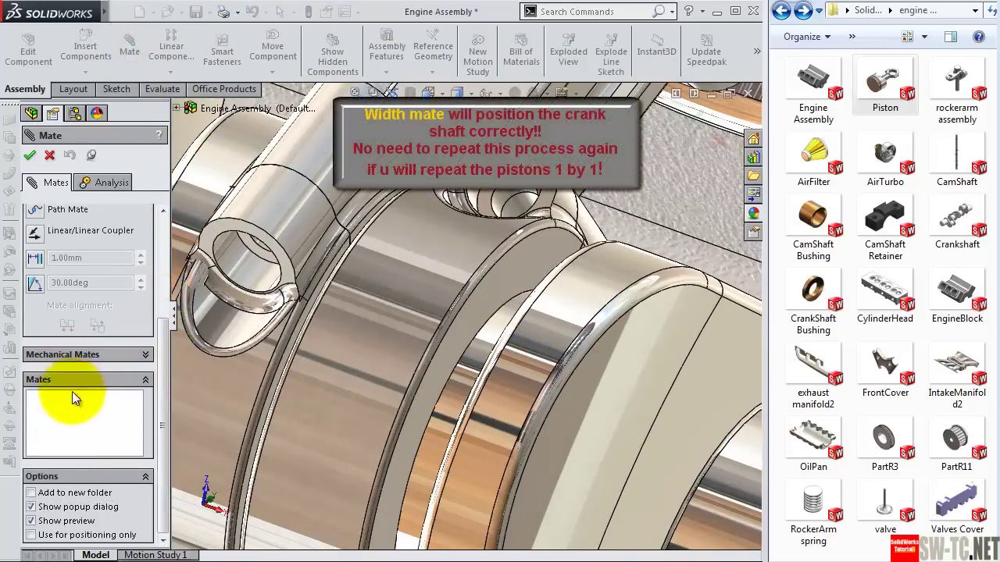
scroll(156, 357, up, 3)
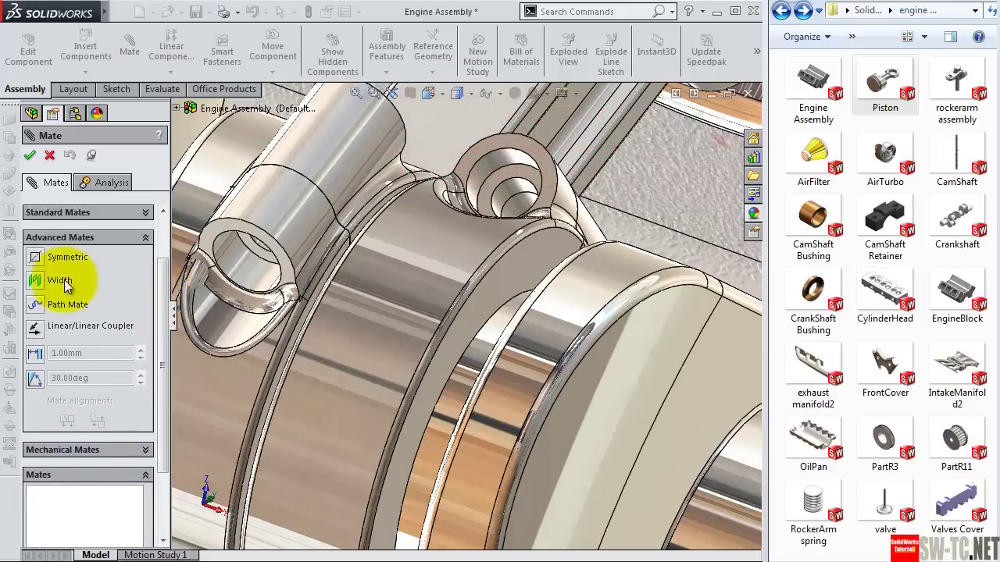
click(35, 282)
middle_drag(489, 410, 467, 243)
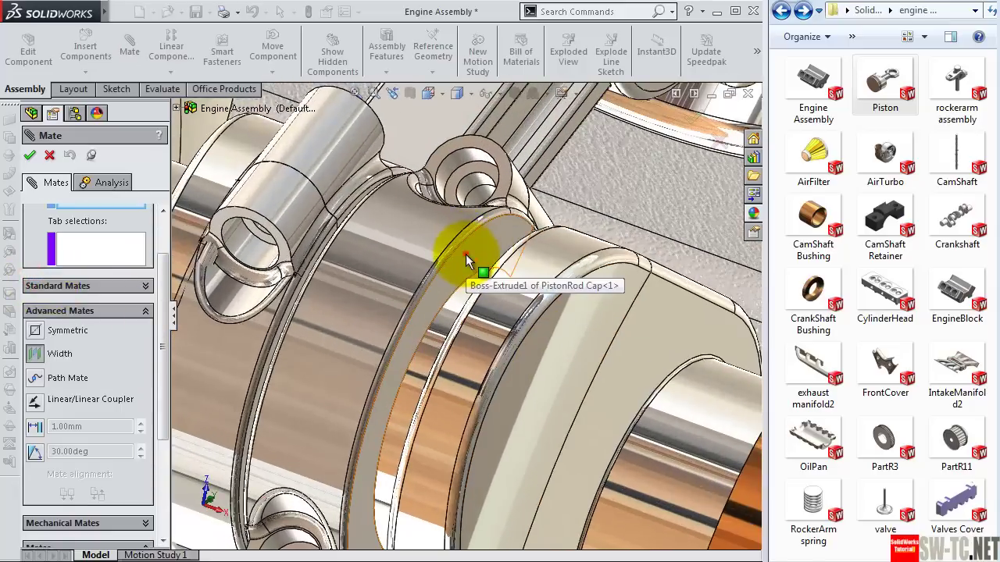
click(466, 256)
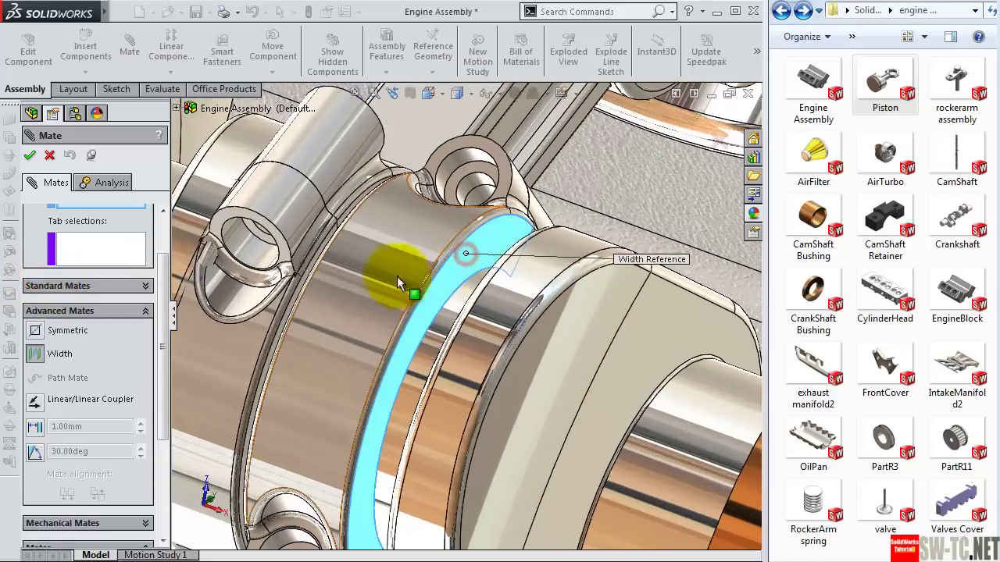
mouse_move(401, 284)
middle_down()
mouse_move(426, 303)
mouse_move(466, 292)
mouse_move(232, 280)
mouse_move(292, 285)
middle_up()
click(233, 279)
scroll(294, 283, down, 2)
scroll(412, 290, down, 3)
scroll(500, 276, down, 3)
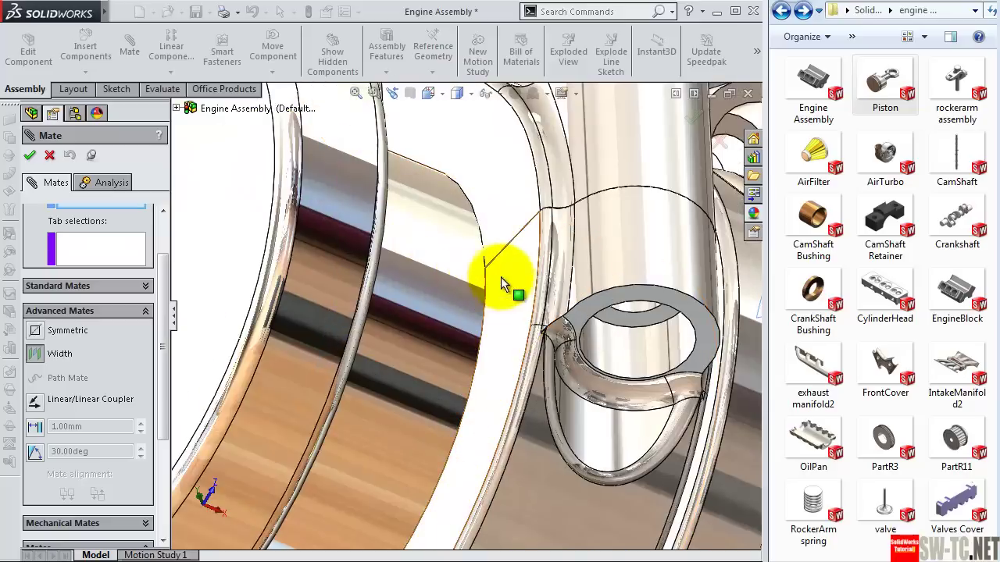
click(508, 282)
middle_drag(511, 301, 509, 290)
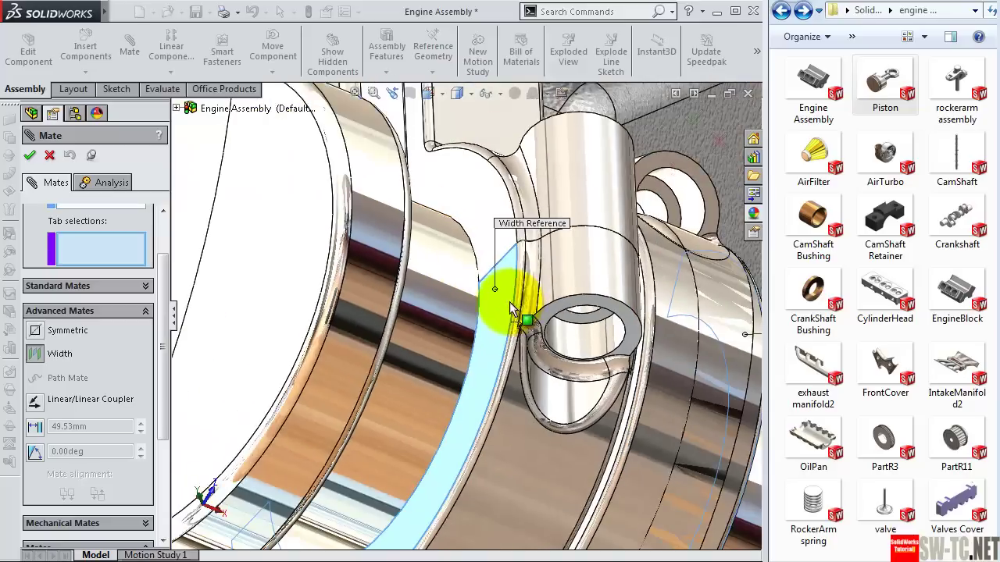
drag(169, 271, 164, 248)
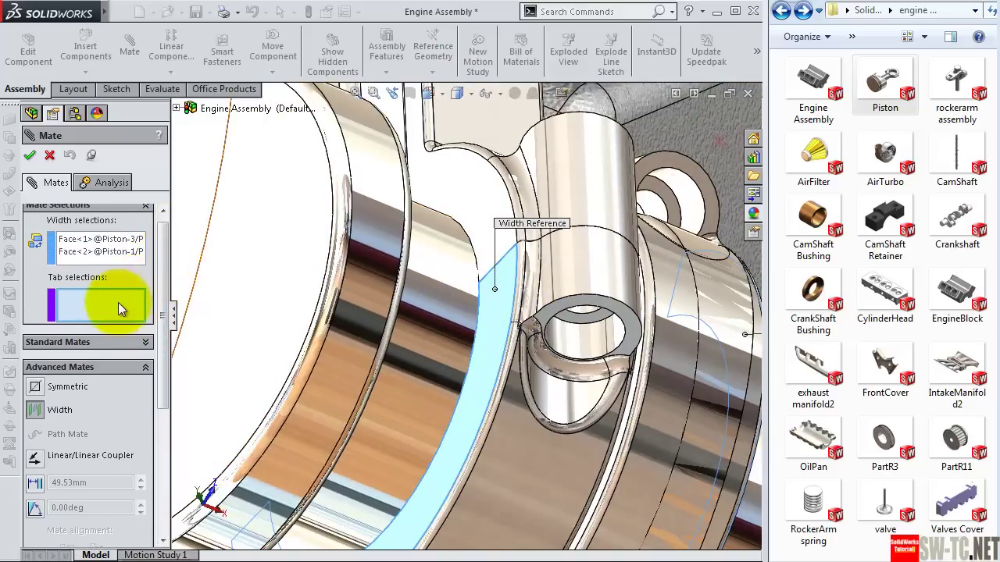
Step: Select both crankshaft journal side faces as the width reference and accept the mate
click(118, 303)
mouse_move(335, 290)
middle_down()
mouse_move(268, 295)
mouse_move(328, 305)
middle_up()
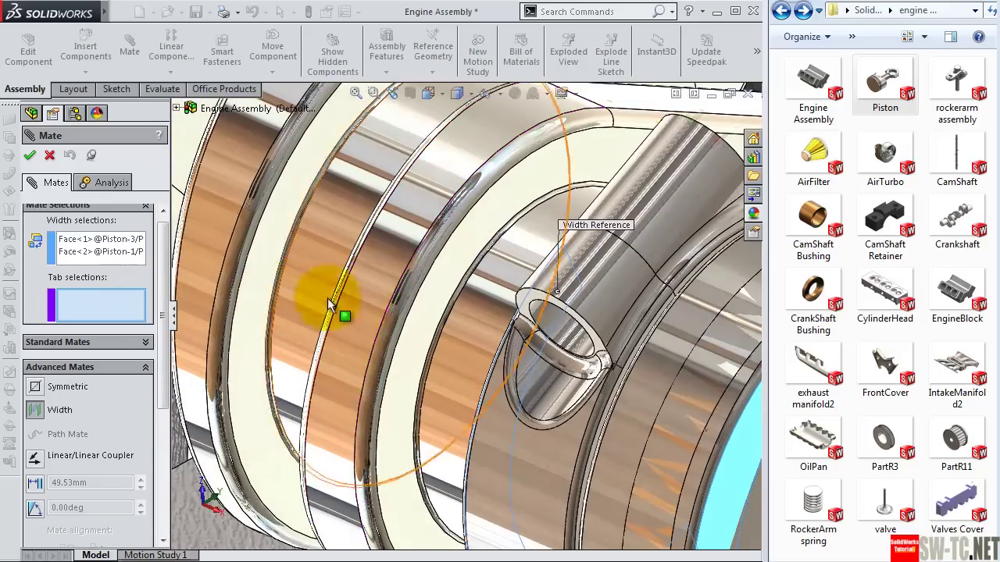
click(435, 295)
mouse_move(450, 303)
middle_down()
mouse_move(598, 354)
mouse_move(643, 357)
mouse_move(664, 390)
mouse_move(644, 343)
mouse_move(649, 351)
middle_up()
mouse_move(380, 308)
middle_down()
mouse_move(582, 382)
mouse_move(598, 357)
mouse_move(624, 346)
mouse_move(600, 443)
middle_up()
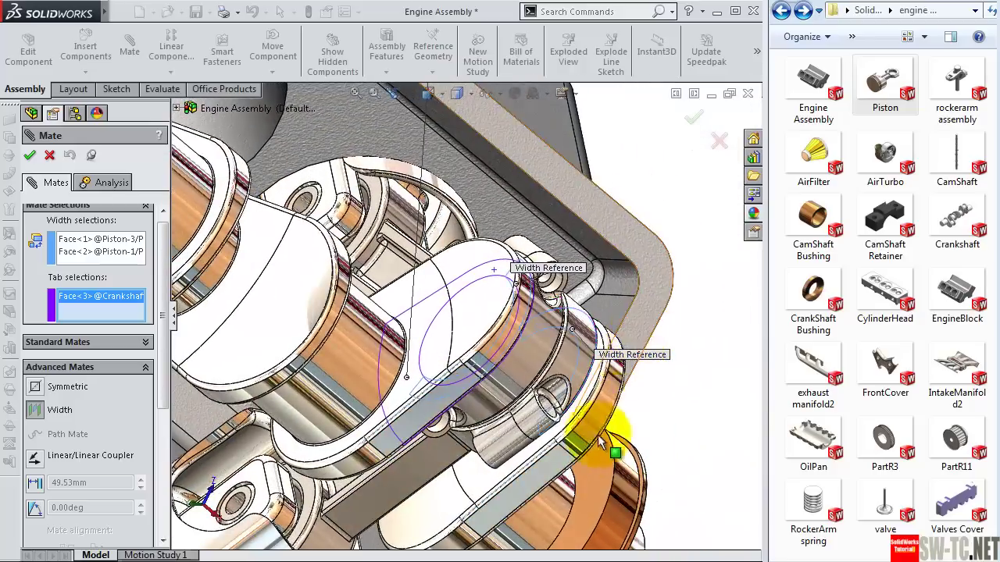
click(488, 480)
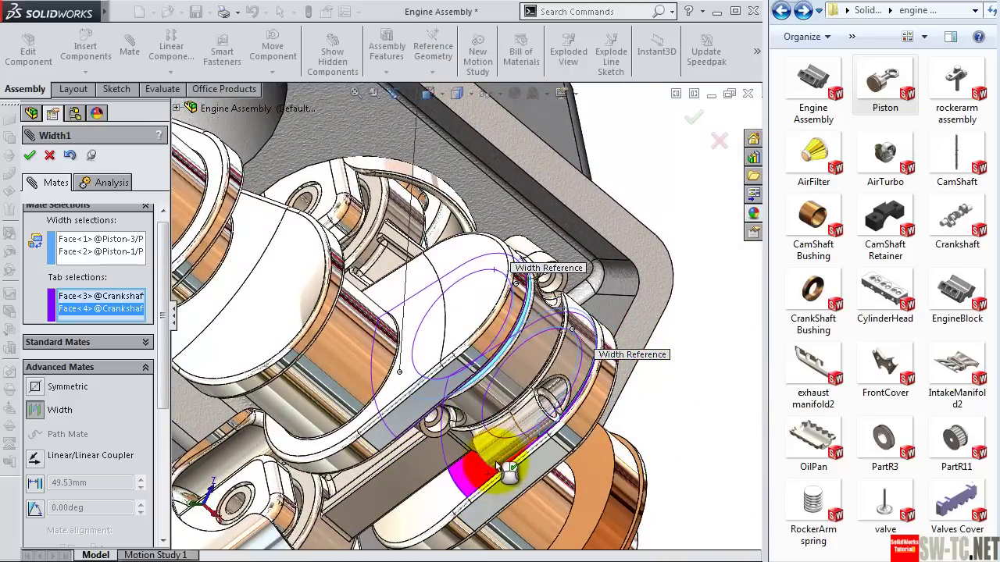
click(694, 121)
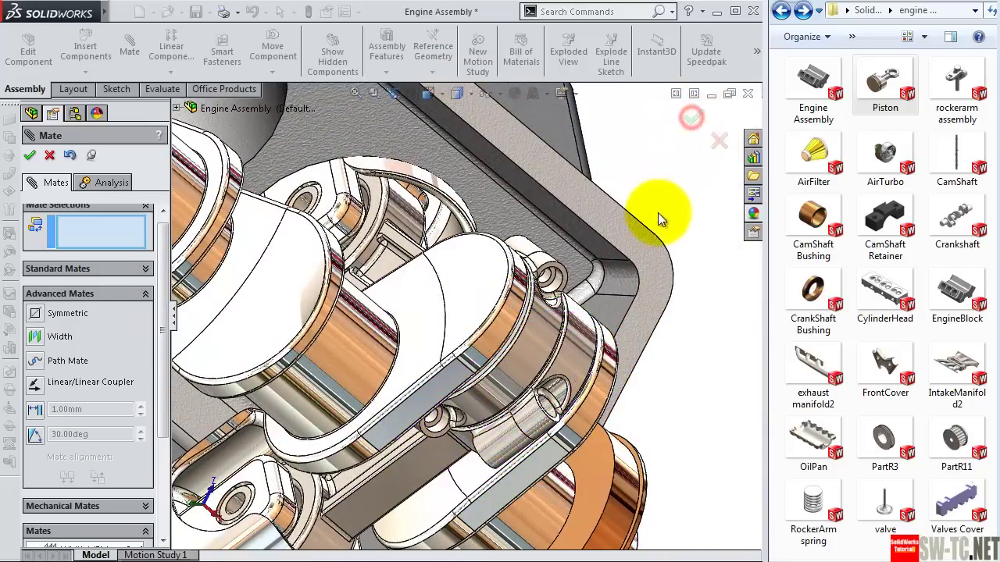
scroll(602, 252, down, 3)
scroll(576, 297, down, 3)
scroll(564, 304, down, 2)
scroll(564, 304, up, 2)
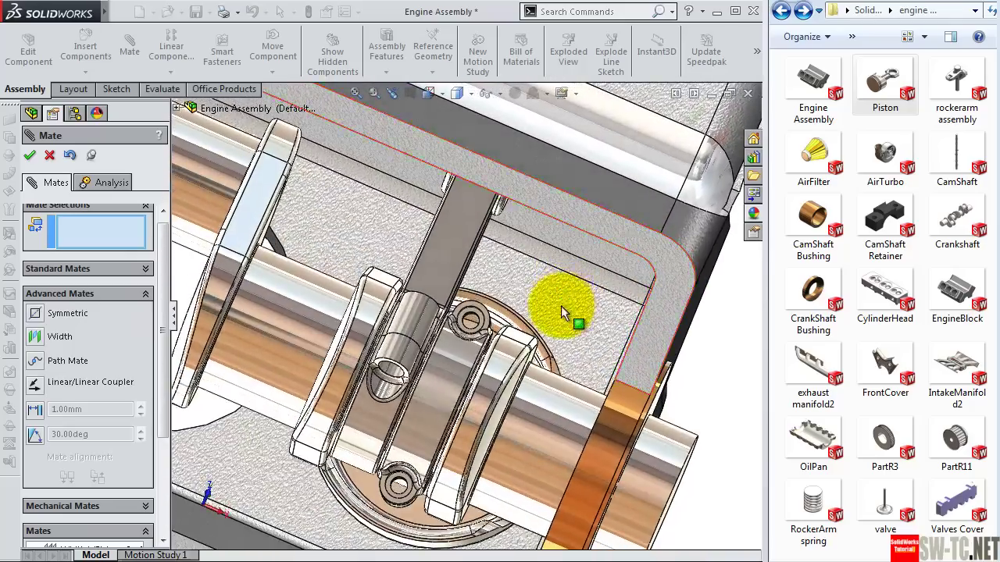
scroll(560, 306, up, 2)
scroll(556, 359, up, 1)
mouse_move(552, 385)
middle_down()
mouse_move(542, 409)
mouse_move(263, 289)
mouse_move(257, 249)
mouse_move(234, 258)
mouse_move(257, 290)
middle_up()
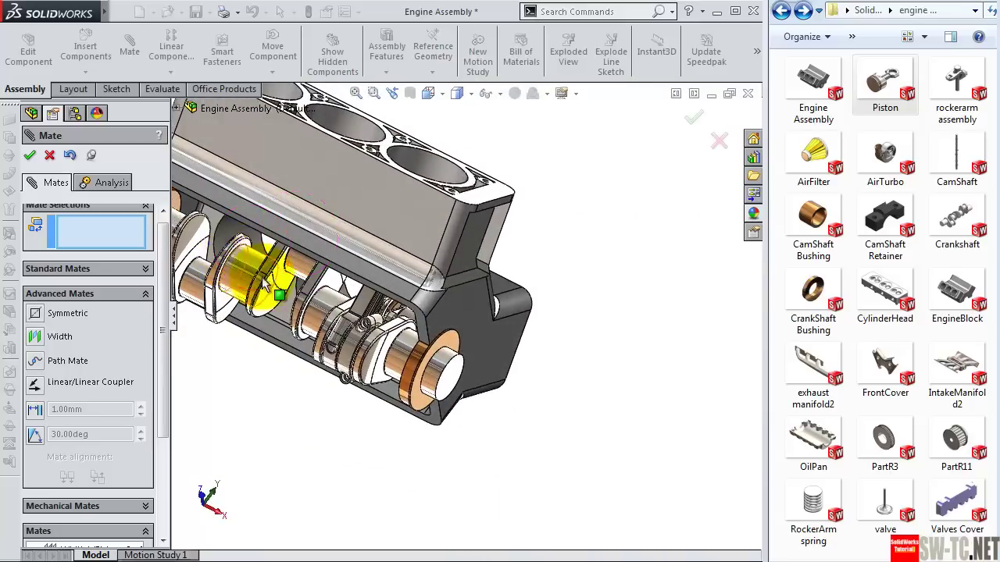
scroll(492, 402, down, 2)
Step: Drag the crankshaft through its stroke to move the pistons, then fit and inspect the block
click(31, 156)
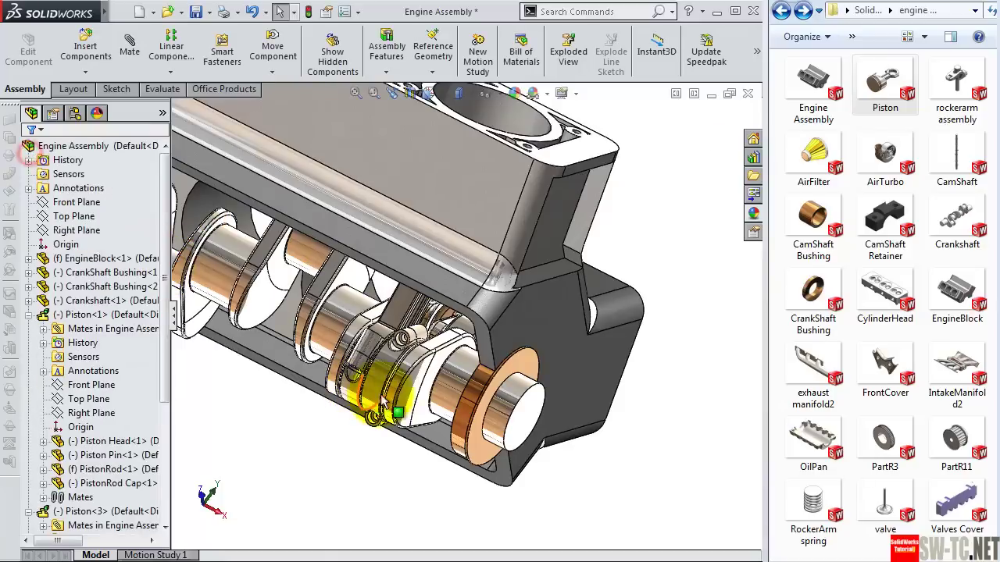
mouse_move(406, 364)
mouse_down()
mouse_move(468, 345)
mouse_move(435, 458)
mouse_move(360, 375)
mouse_up()
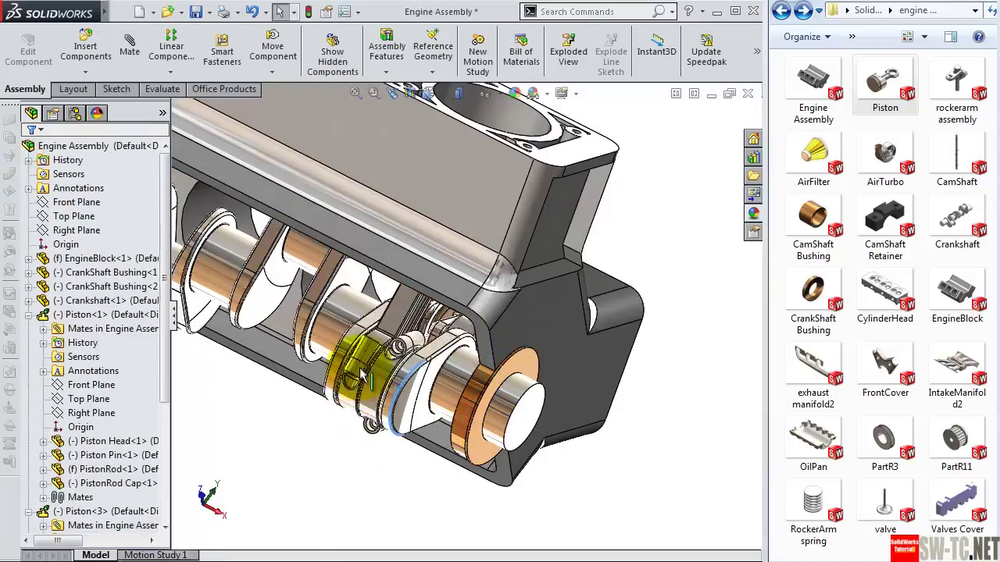
mouse_move(475, 335)
mouse_down()
mouse_move(480, 424)
mouse_move(424, 357)
mouse_move(495, 346)
mouse_move(500, 377)
mouse_up()
key(Escape)
key(f)
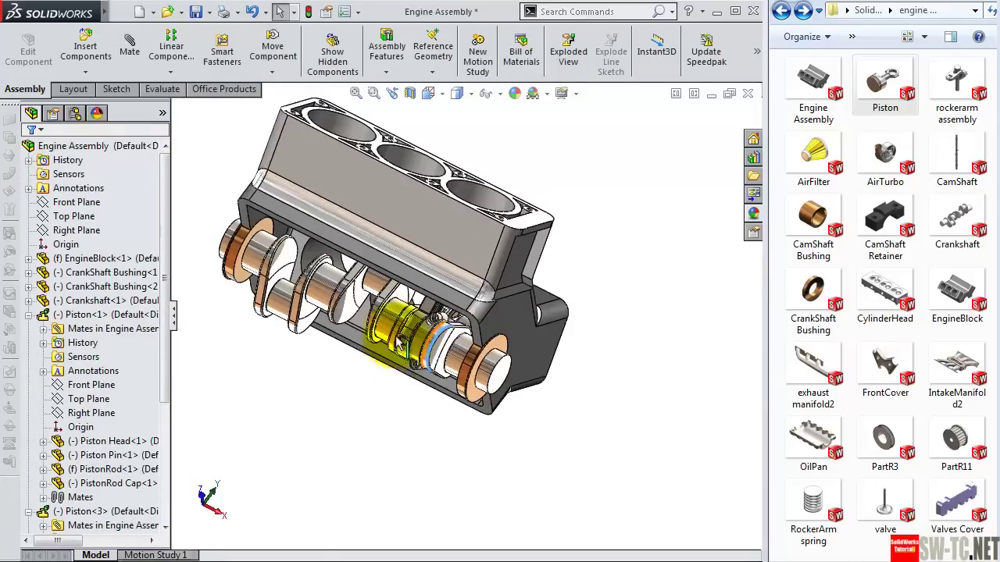
mouse_move(447, 373)
middle_down()
mouse_move(411, 283)
mouse_move(324, 375)
mouse_move(384, 426)
middle_up()
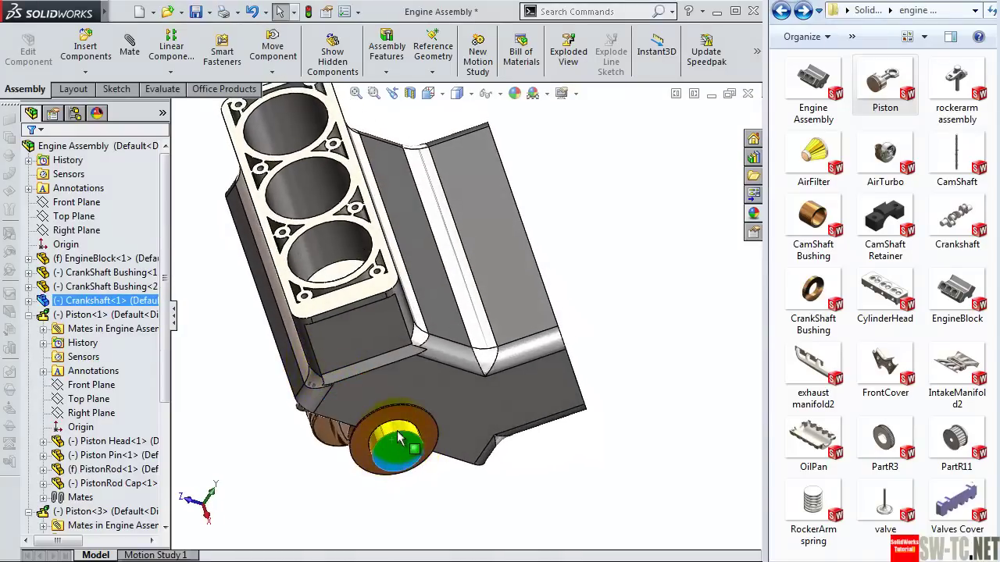
mouse_move(390, 455)
middle_down()
mouse_move(486, 424)
mouse_move(437, 469)
mouse_move(426, 422)
middle_up()
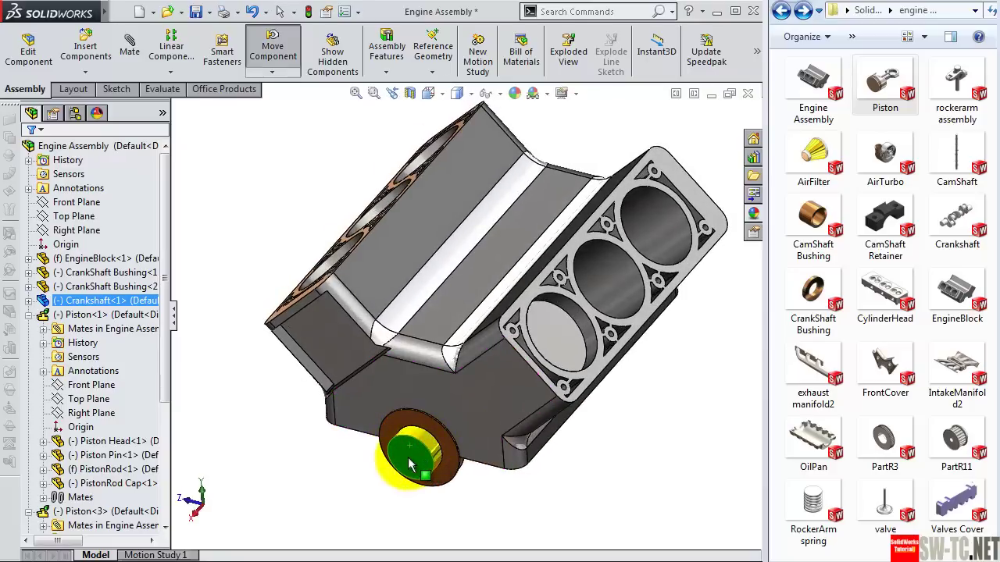
mouse_move(411, 463)
middle_down()
mouse_move(435, 375)
mouse_move(495, 413)
mouse_move(469, 383)
mouse_move(512, 381)
middle_up()
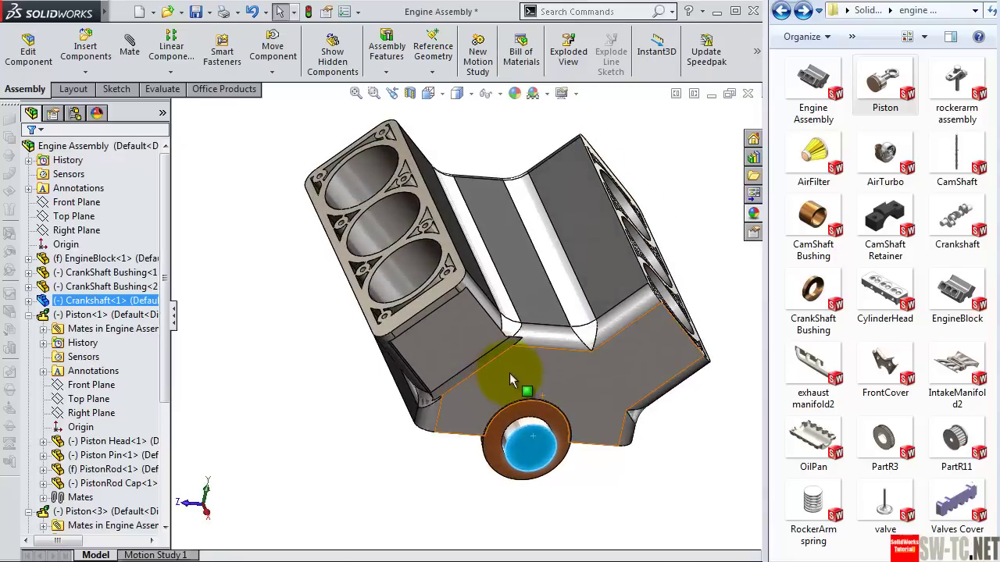
Step: Set the EngineBlock's component display to Hidden Lines Visible
right_click(510, 377)
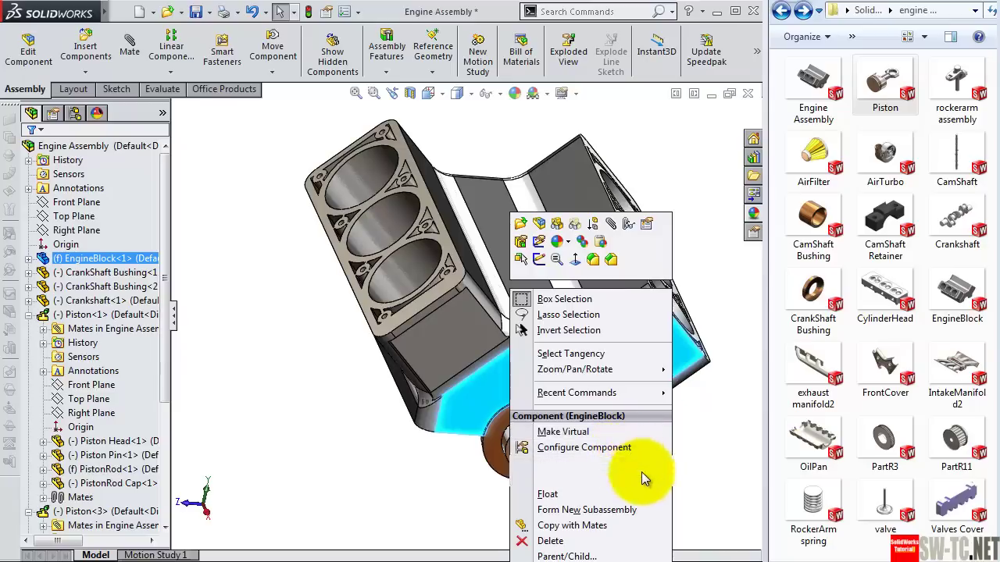
mouse_move(578, 479)
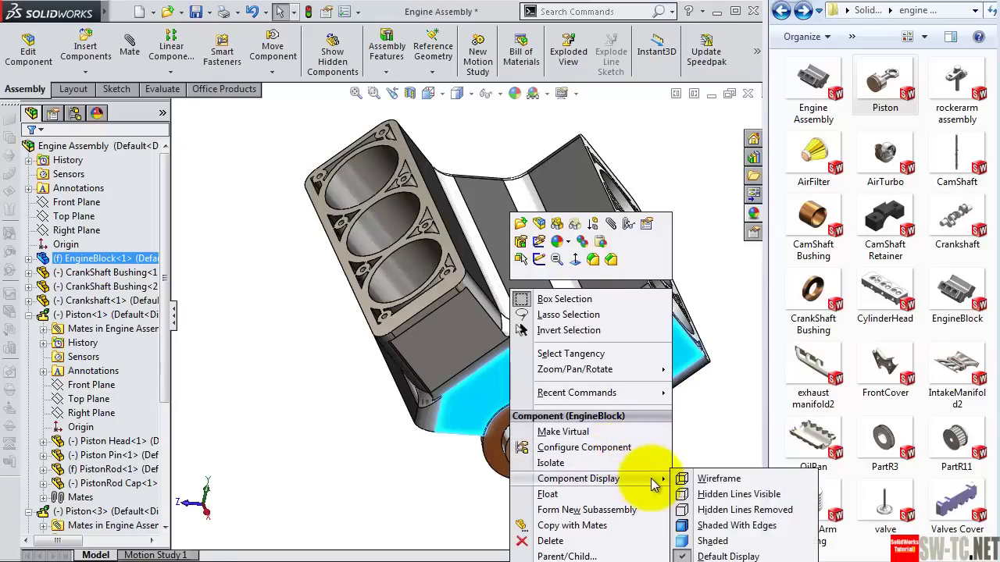
click(697, 496)
middle_drag(648, 458, 605, 395)
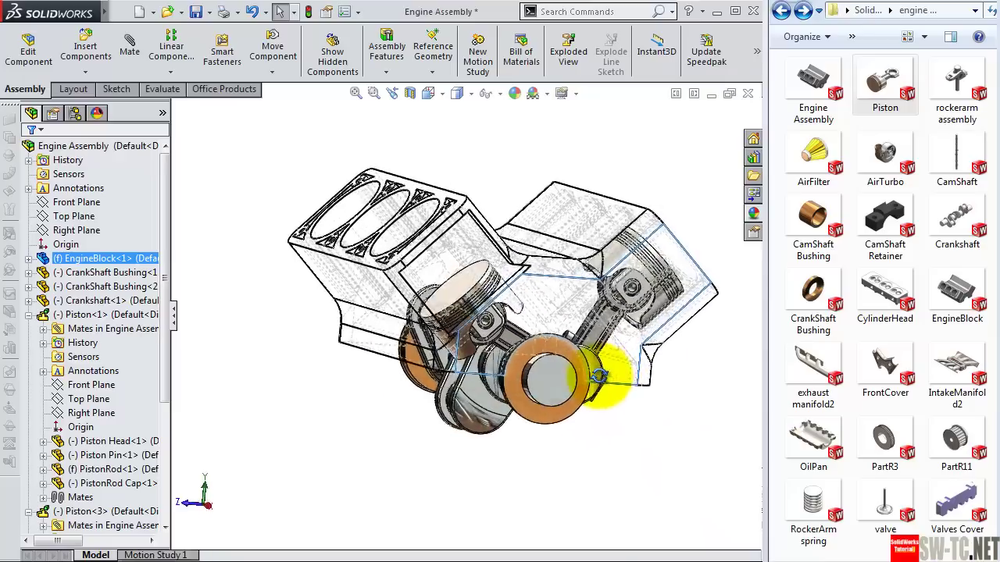
Step: Drag the crankshaft end to rotate it, then orbit and zoom to inspect the pistons
mouse_move(539, 401)
mouse_down()
mouse_move(572, 392)
mouse_move(541, 402)
mouse_up()
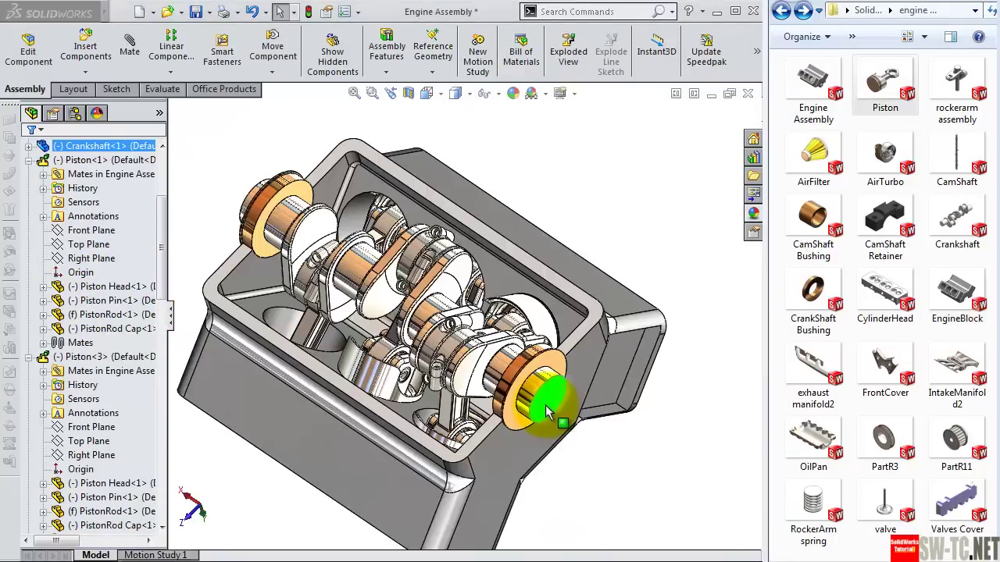
mouse_move(549, 396)
mouse_down()
mouse_move(568, 406)
mouse_move(561, 398)
mouse_move(551, 413)
mouse_move(576, 406)
mouse_move(545, 403)
mouse_move(574, 428)
mouse_up()
mouse_move(486, 397)
middle_down()
mouse_move(419, 302)
mouse_move(455, 276)
mouse_move(515, 333)
mouse_move(486, 357)
mouse_move(495, 424)
mouse_move(542, 419)
mouse_move(539, 316)
mouse_move(526, 349)
mouse_move(512, 345)
mouse_move(514, 356)
mouse_move(506, 338)
mouse_move(524, 346)
mouse_move(568, 228)
mouse_move(458, 102)
mouse_move(391, 215)
mouse_move(429, 356)
mouse_move(458, 353)
mouse_move(367, 344)
middle_up()
scroll(575, 406, down, 3)
scroll(584, 397, down, 3)
scroll(562, 312, up, 2)
scroll(545, 319, down, 2)
Step: Show the EngineBlock as wireframe, turn the crank pulley, then restore Shaded With Edges
right_click(563, 403)
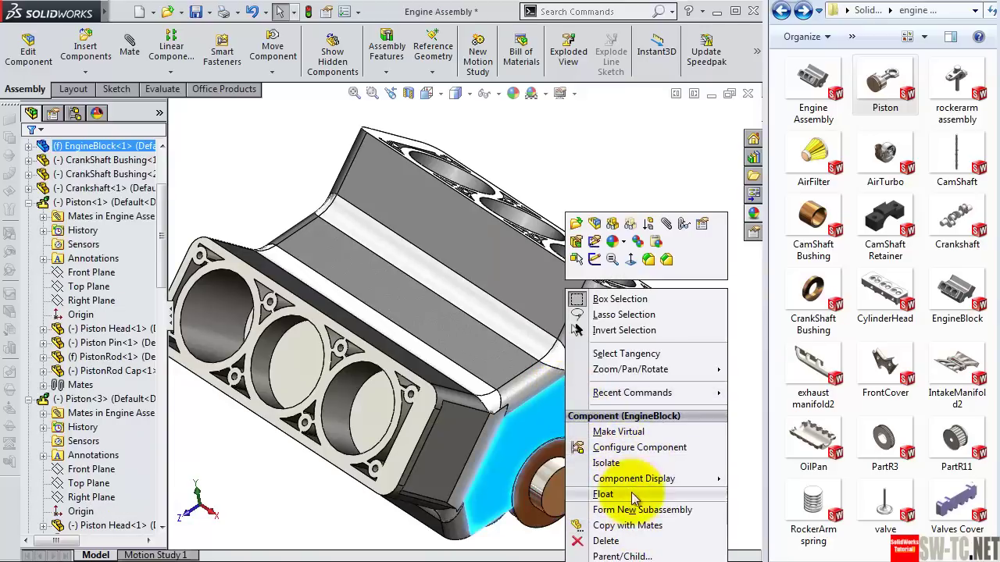
mouse_move(633, 478)
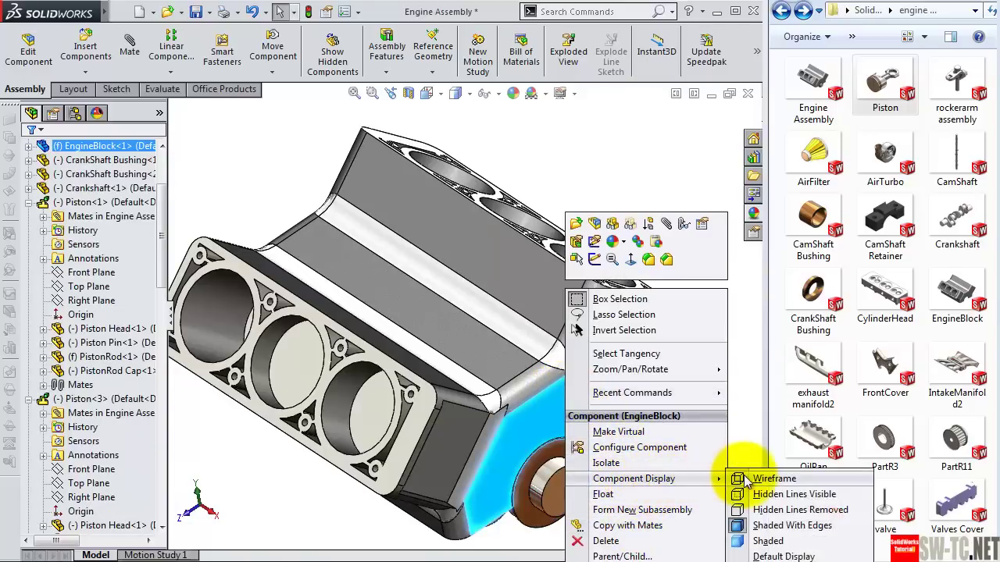
click(749, 480)
mouse_move(614, 461)
middle_down()
mouse_move(602, 398)
mouse_move(565, 439)
middle_up()
mouse_move(473, 412)
mouse_down()
mouse_move(494, 398)
mouse_move(500, 414)
mouse_move(473, 401)
mouse_move(491, 357)
mouse_up()
scroll(414, 223, up, 3)
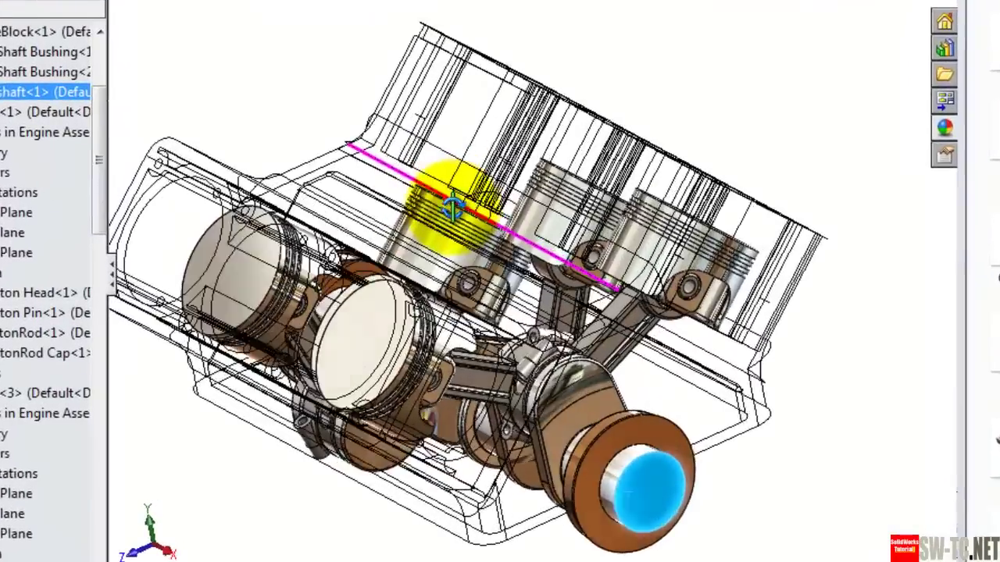
click(555, 469)
mouse_move(625, 461)
mouse_down()
mouse_move(663, 468)
mouse_move(628, 459)
mouse_move(664, 438)
mouse_move(646, 473)
mouse_move(618, 459)
mouse_up()
right_click(686, 376)
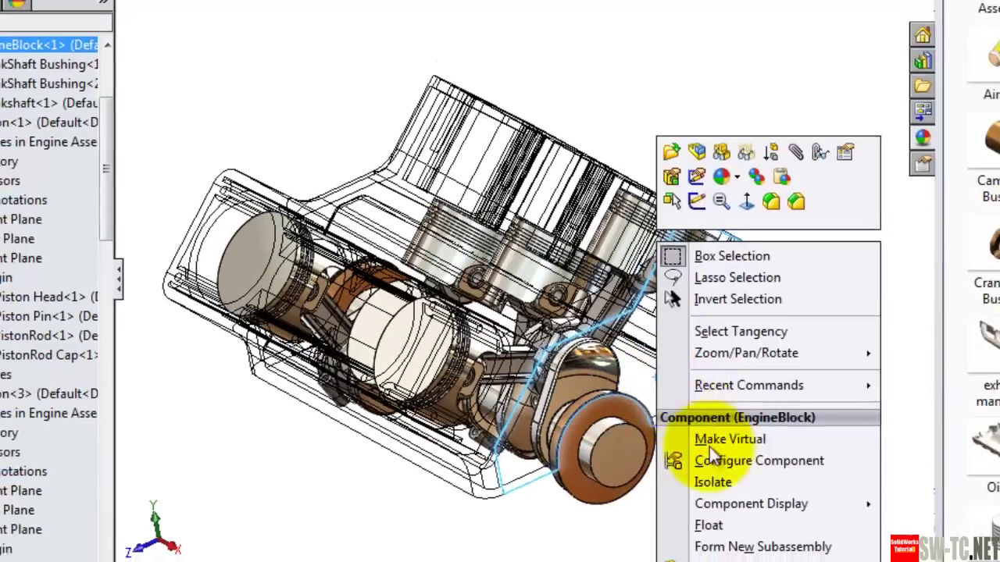
mouse_move(629, 479)
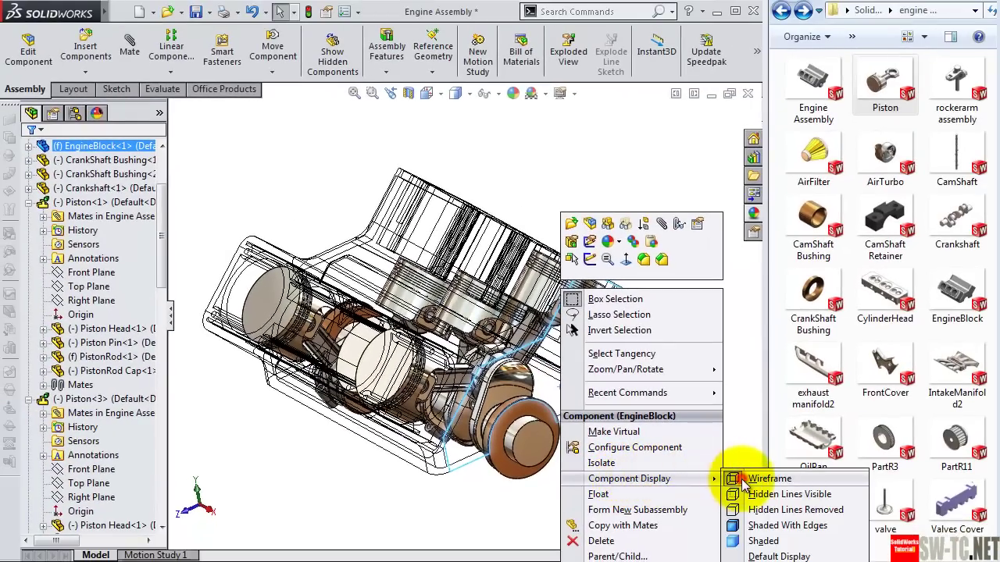
click(740, 526)
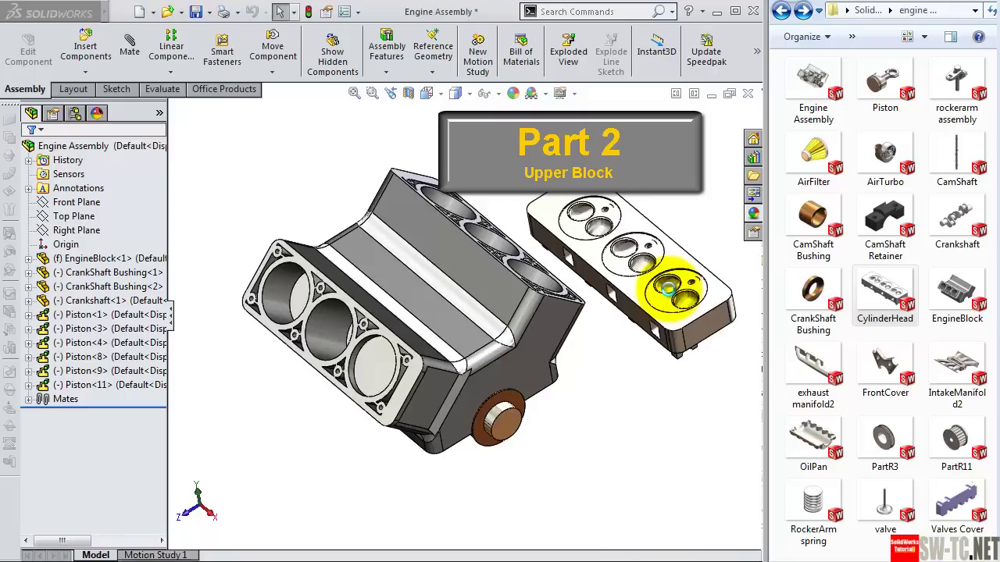
Step: Insert the CylinderHead beside the engine block and rotate it into orientation
drag(668, 289, 625, 261)
middle_drag(622, 229, 575, 224)
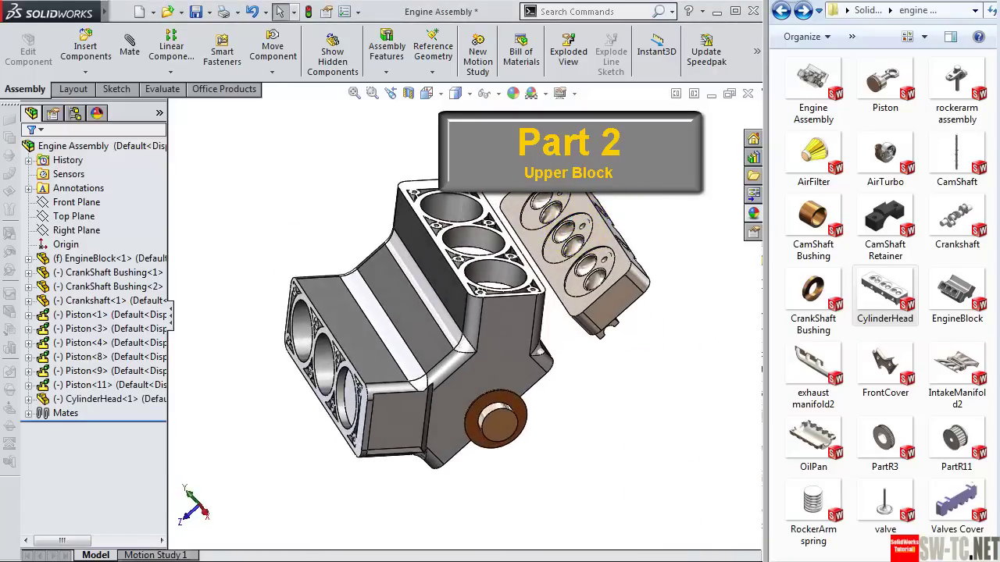
right_drag(576, 224, 652, 473)
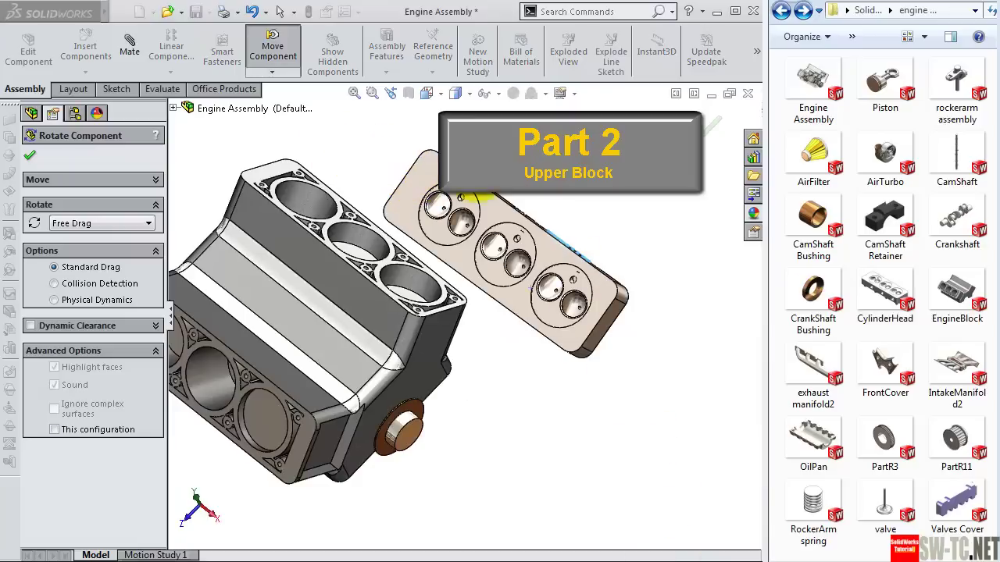
right_click(708, 128)
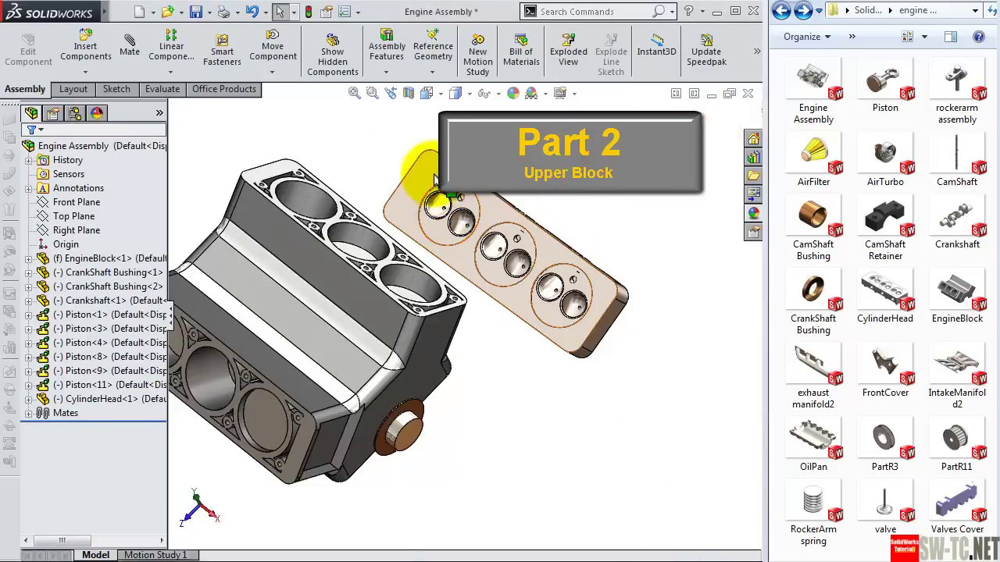
click(434, 178)
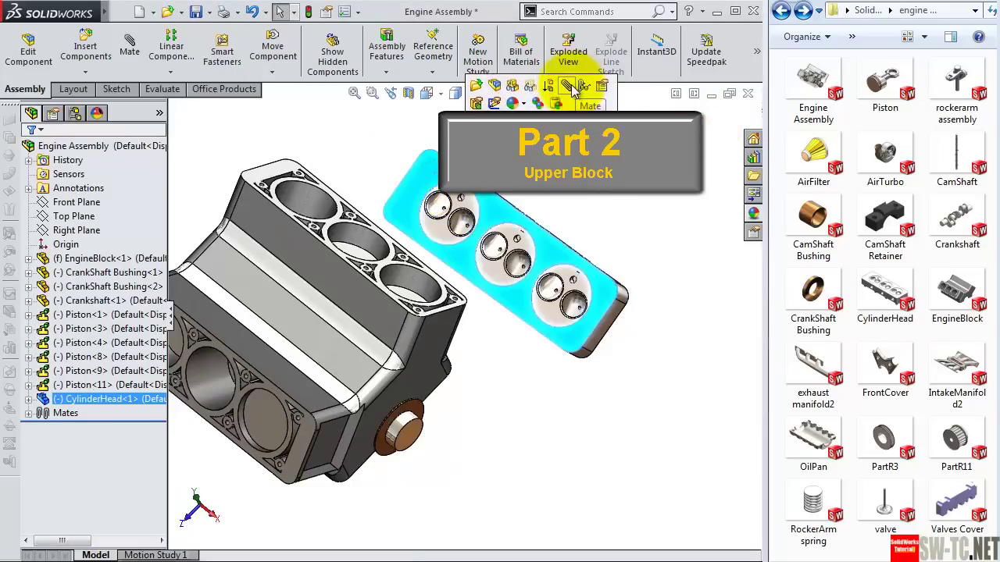
Step: Mate the cylinder head's face coincident with the block's top face, flipped
click(570, 89)
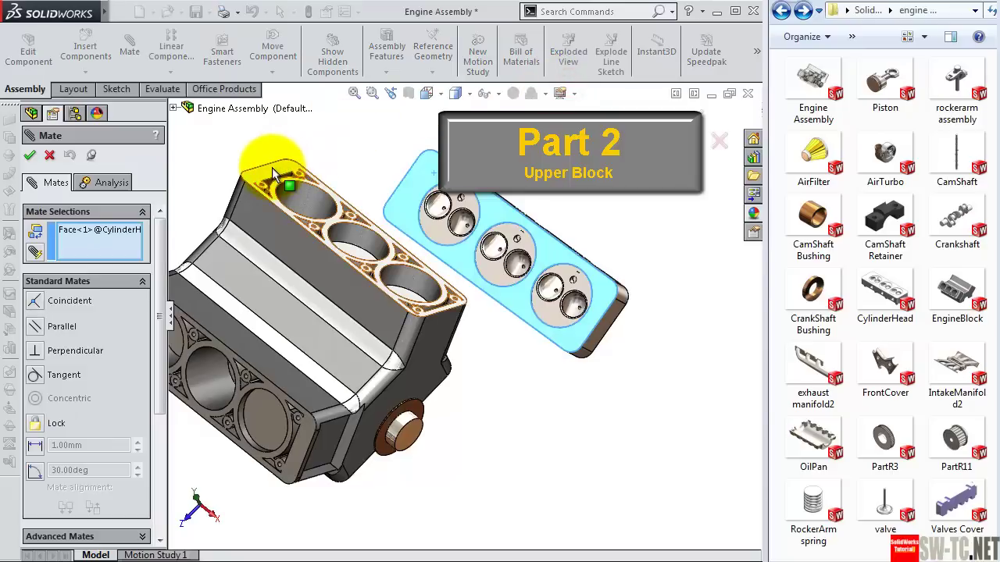
click(272, 168)
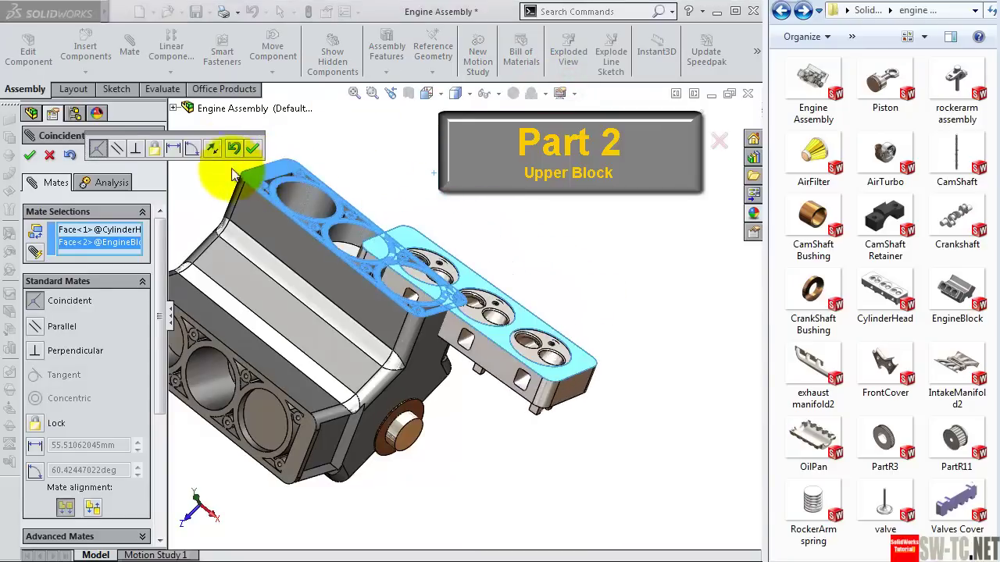
click(213, 148)
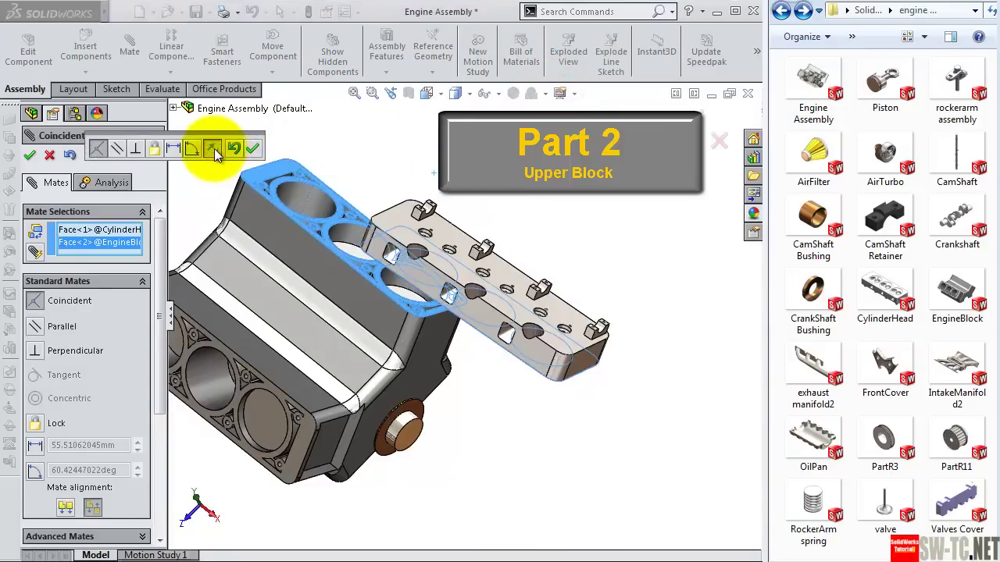
click(254, 149)
Step: Make a cylinder-head bore concentric with a matching engine block bore
mouse_move(456, 397)
middle_down()
mouse_move(468, 239)
mouse_move(478, 277)
mouse_move(479, 234)
mouse_move(487, 338)
middle_up()
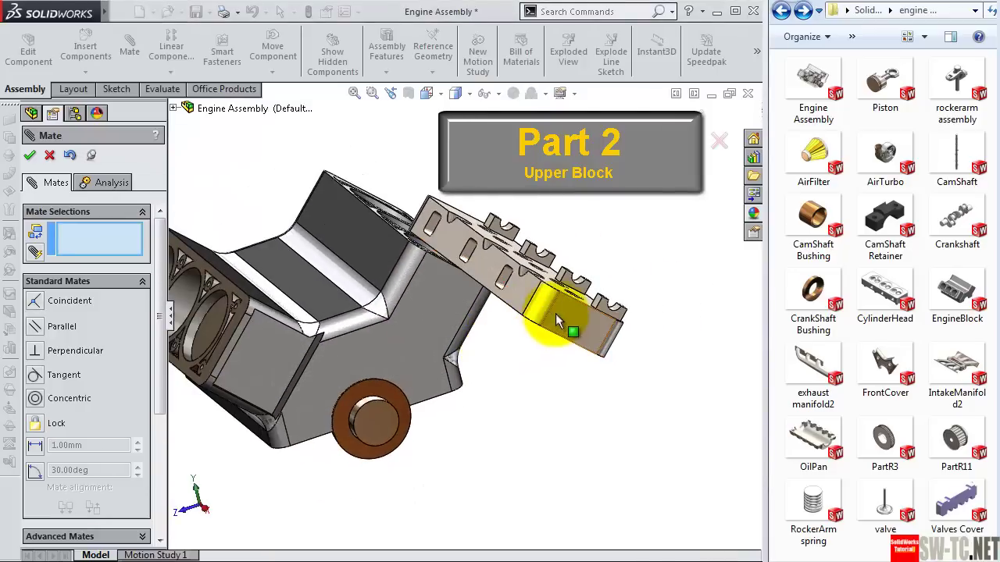
drag(555, 314, 554, 247)
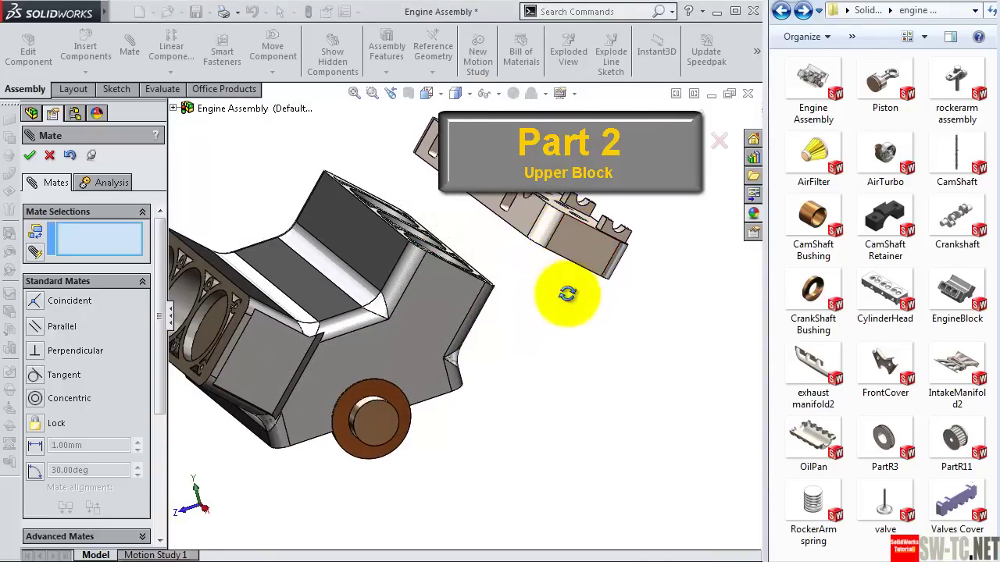
mouse_move(567, 293)
middle_down()
mouse_move(567, 266)
mouse_move(569, 290)
mouse_move(565, 267)
mouse_move(520, 312)
mouse_move(508, 289)
mouse_move(419, 234)
middle_up()
key(Tab)
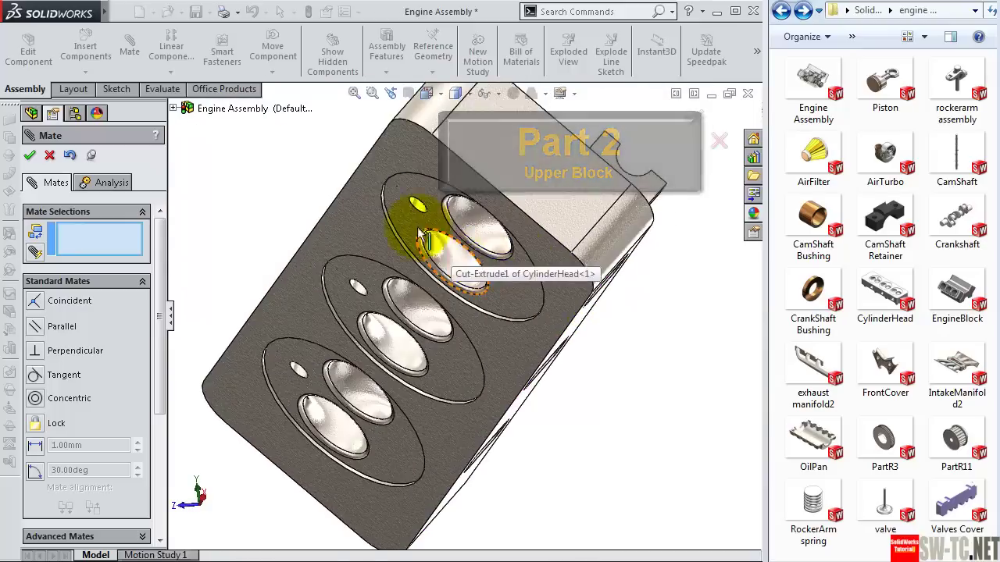
scroll(419, 234, down, 3)
scroll(387, 228, down, 2)
click(379, 234)
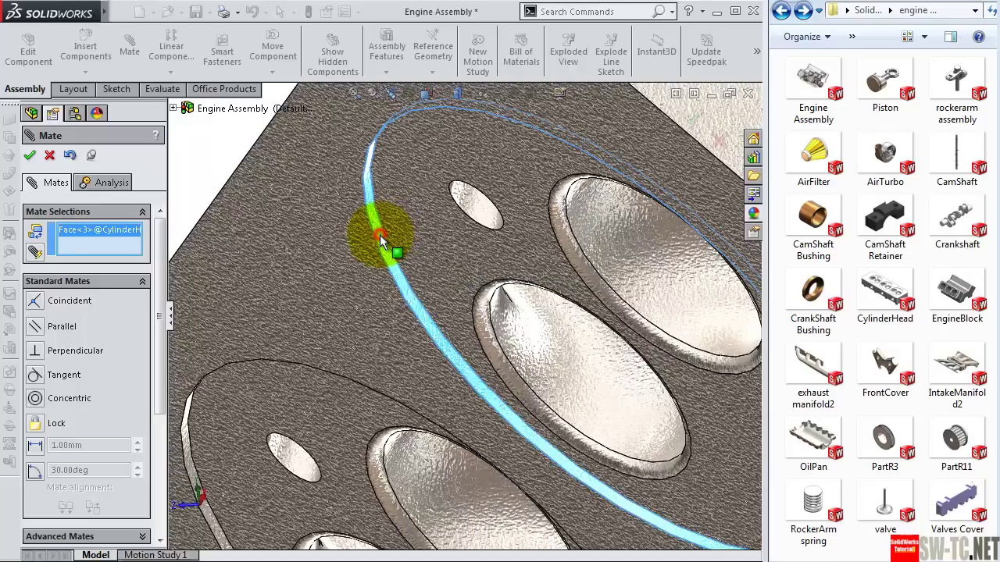
scroll(382, 242, up, 3)
scroll(390, 248, up, 3)
scroll(411, 231, up, 2)
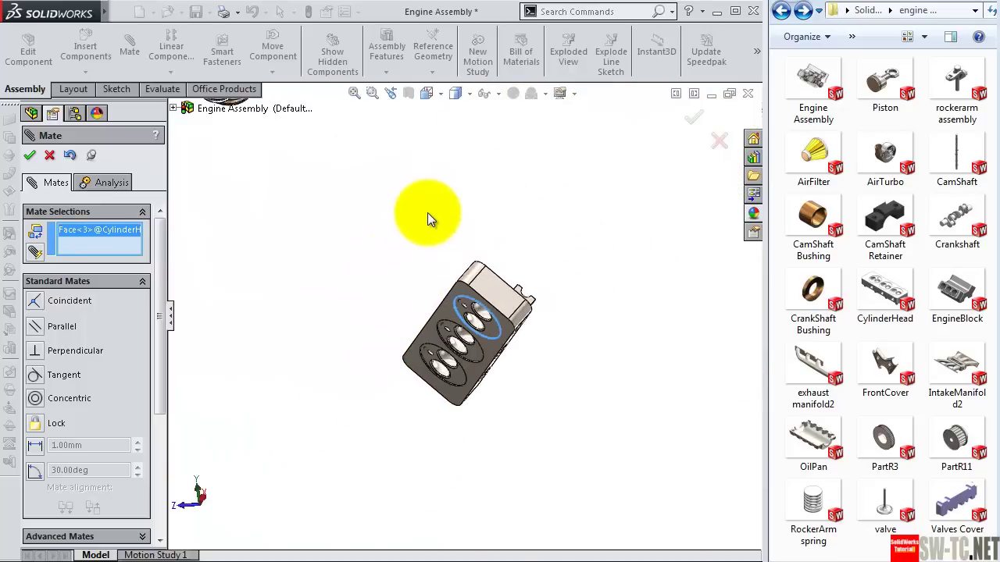
key(shift+Tab)
mouse_move(424, 207)
middle_down()
mouse_move(451, 343)
mouse_move(463, 300)
middle_up()
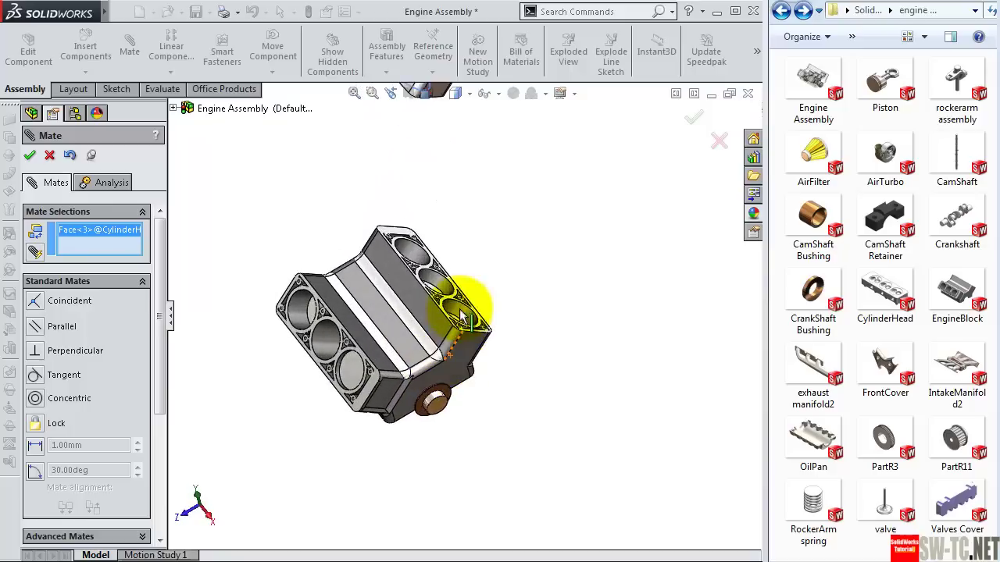
scroll(464, 307, down, 3)
click(460, 335)
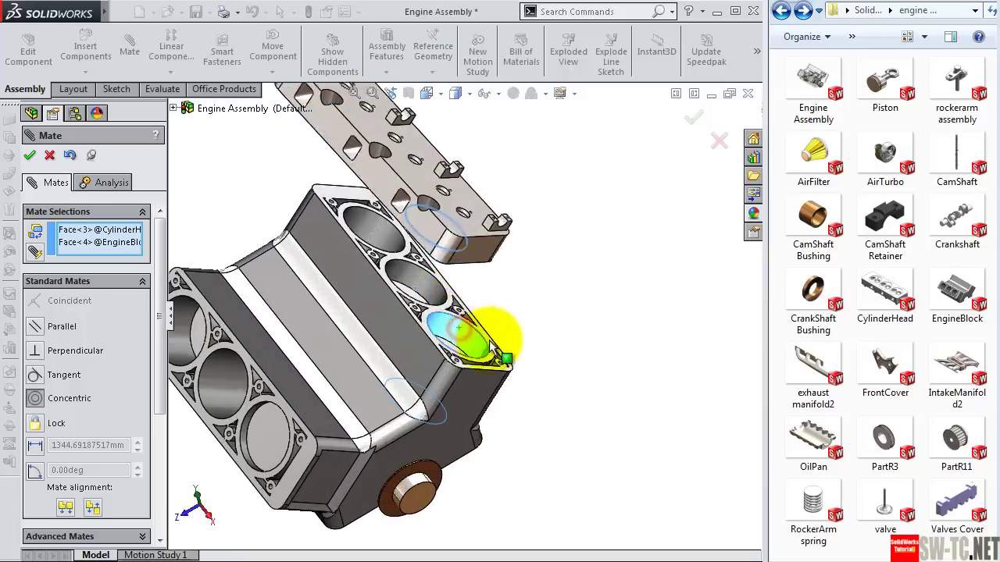
click(685, 370)
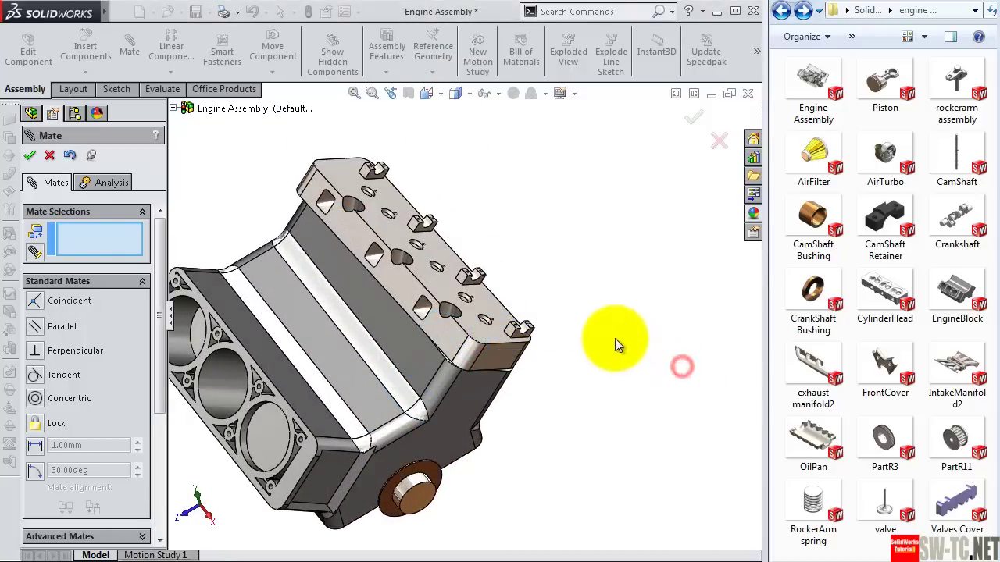
Step: Mate the head's side face flush with the block's side and close the mating session
mouse_move(616, 341)
middle_down()
mouse_move(564, 335)
mouse_move(546, 377)
mouse_move(574, 364)
middle_up()
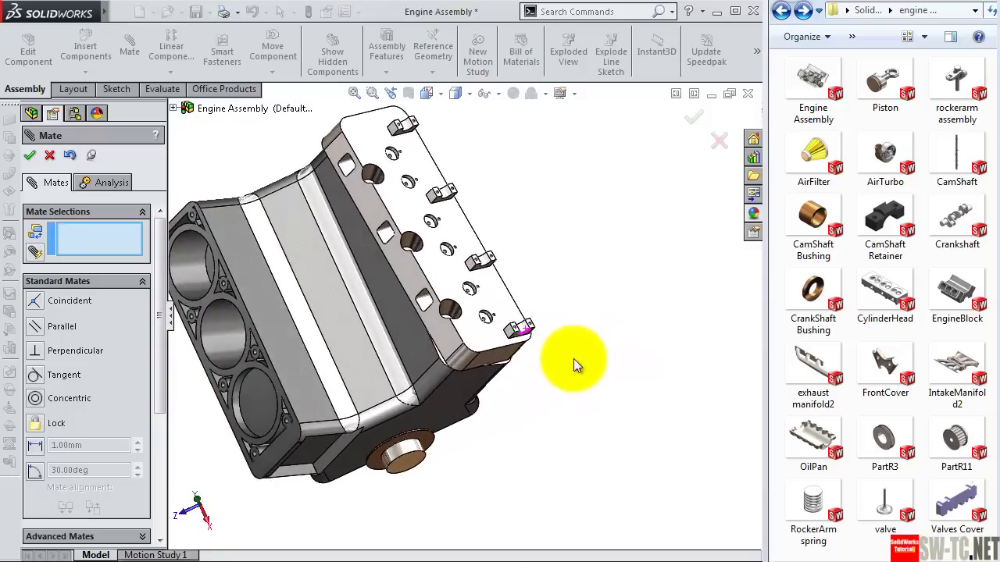
click(404, 278)
click(383, 288)
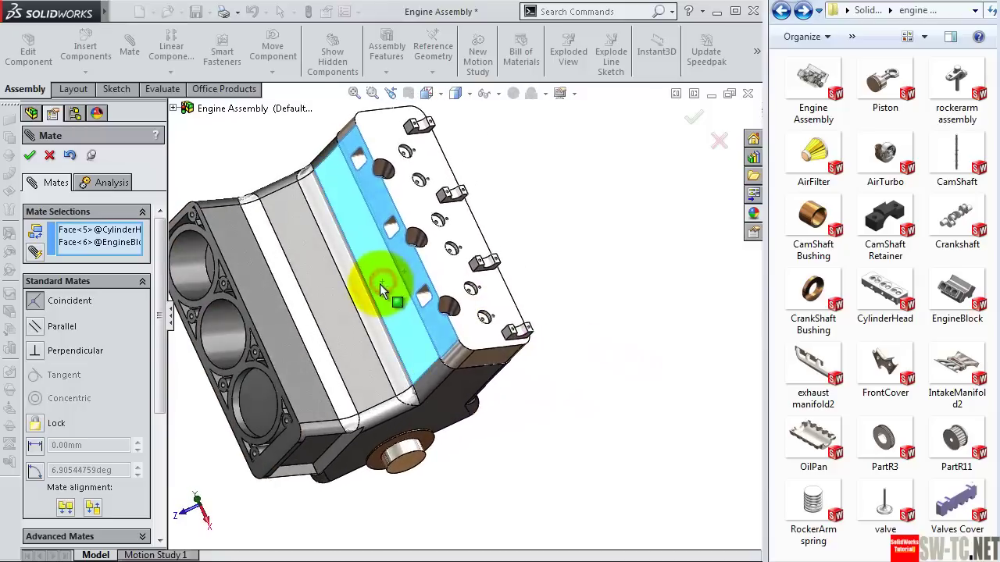
click(361, 250)
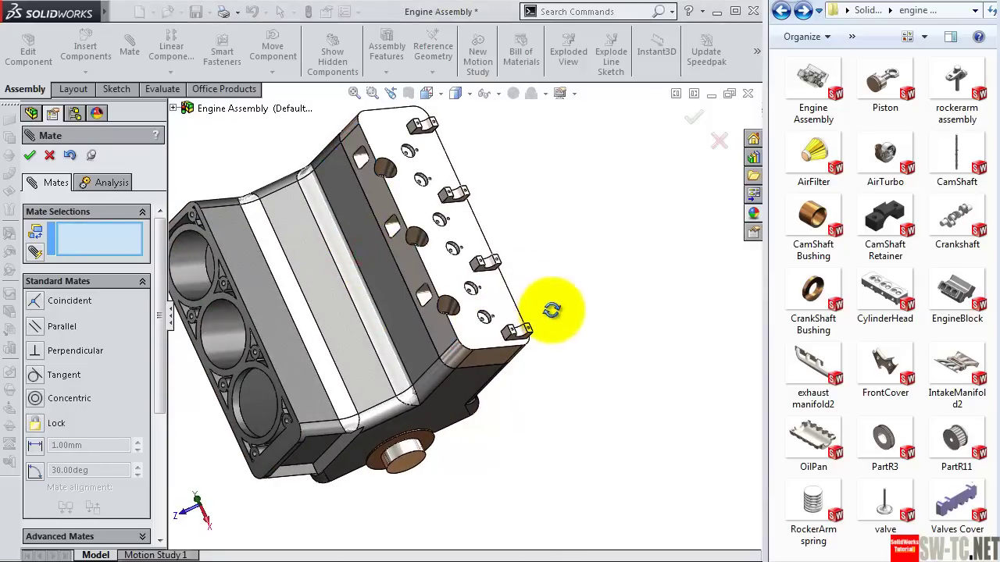
mouse_move(554, 308)
middle_down()
mouse_move(549, 359)
mouse_move(562, 250)
middle_up()
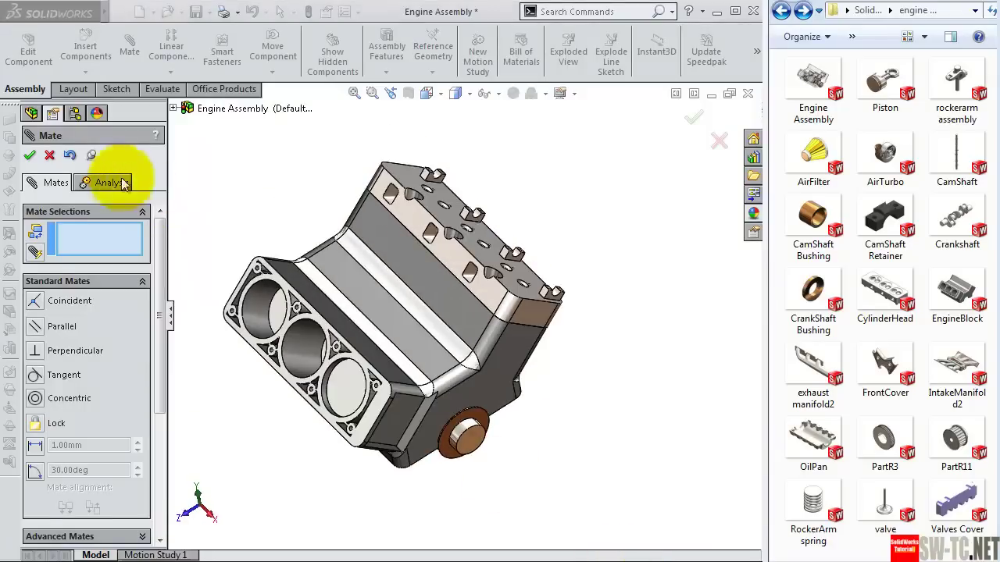
click(30, 154)
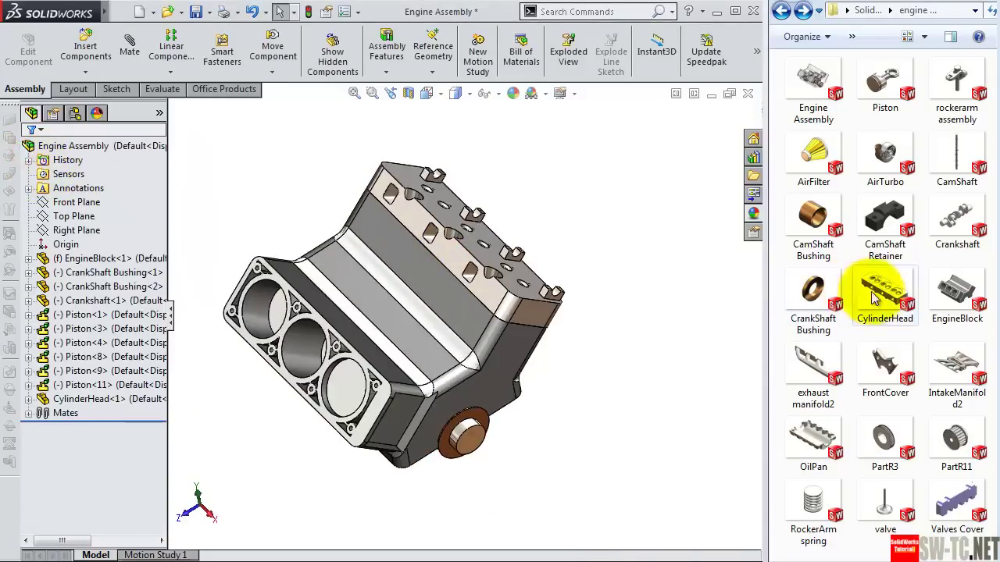
Step: Insert a second CylinderHead beside the engine block and select its bore edge
mouse_move(875, 293)
mouse_down()
mouse_move(635, 408)
mouse_move(664, 351)
mouse_up()
mouse_move(664, 350)
middle_down()
mouse_move(676, 367)
mouse_move(669, 357)
mouse_move(685, 358)
mouse_move(567, 354)
middle_up()
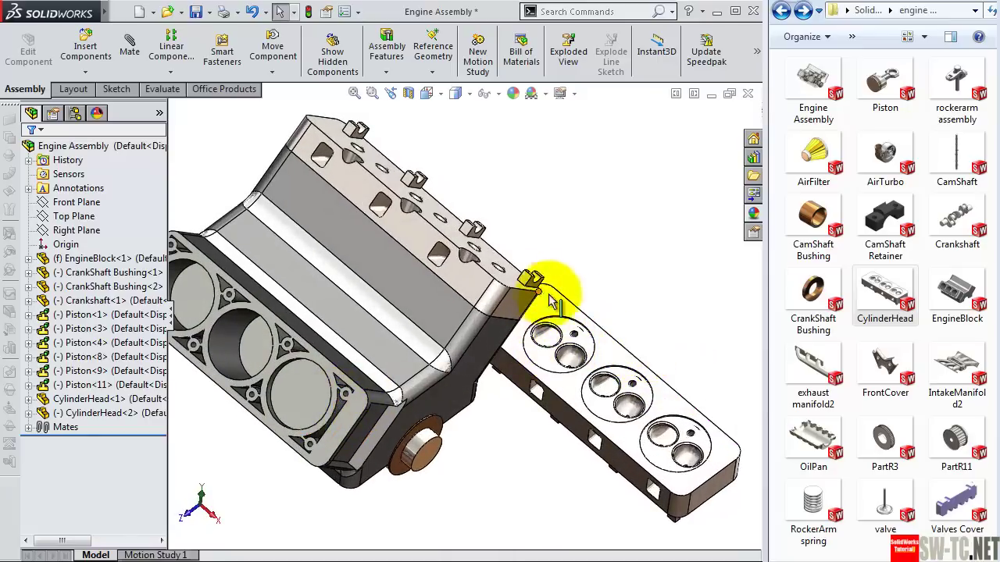
scroll(562, 320, down, 3)
scroll(531, 336, down, 3)
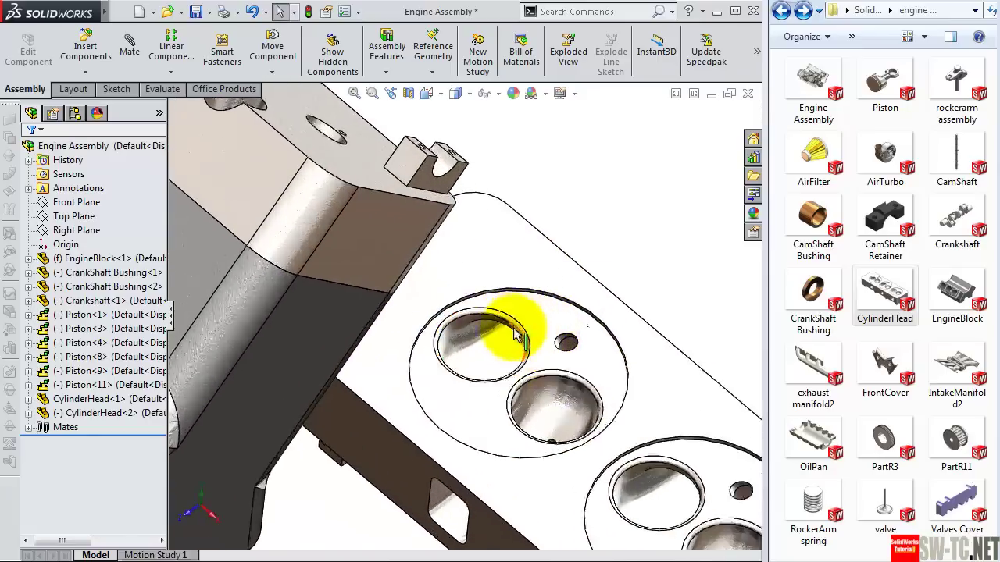
scroll(500, 309, down, 3)
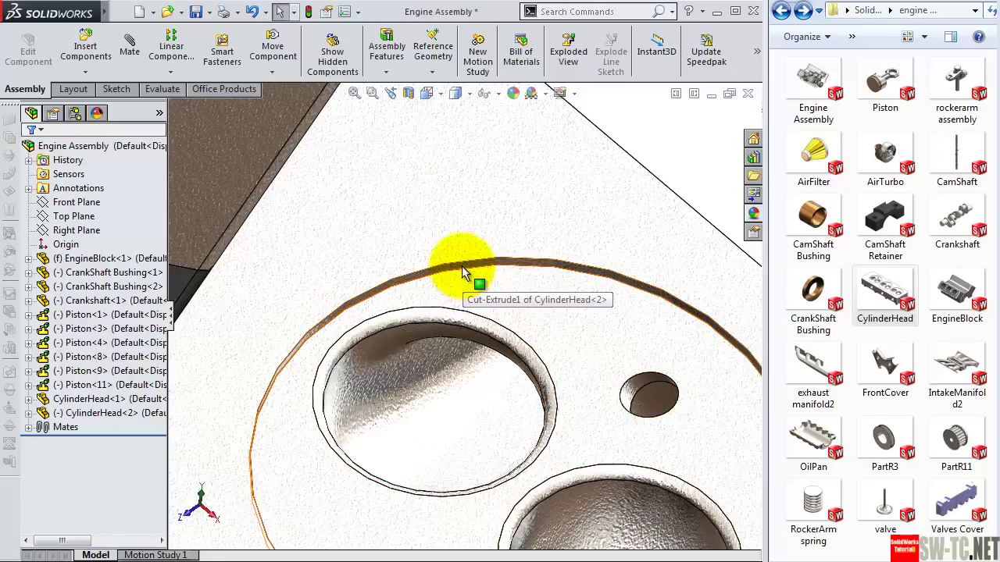
click(462, 266)
scroll(461, 267, up, 2)
scroll(364, 310, up, 3)
scroll(205, 352, up, 2)
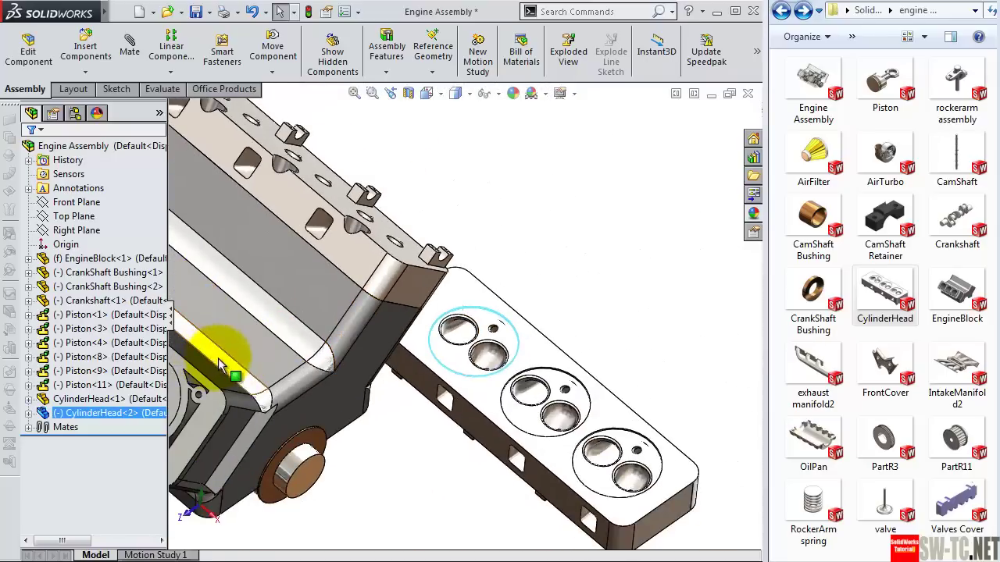
scroll(218, 363, up, 1)
Step: Mate the second head's bore concentric with the engine block's bore
click(130, 47)
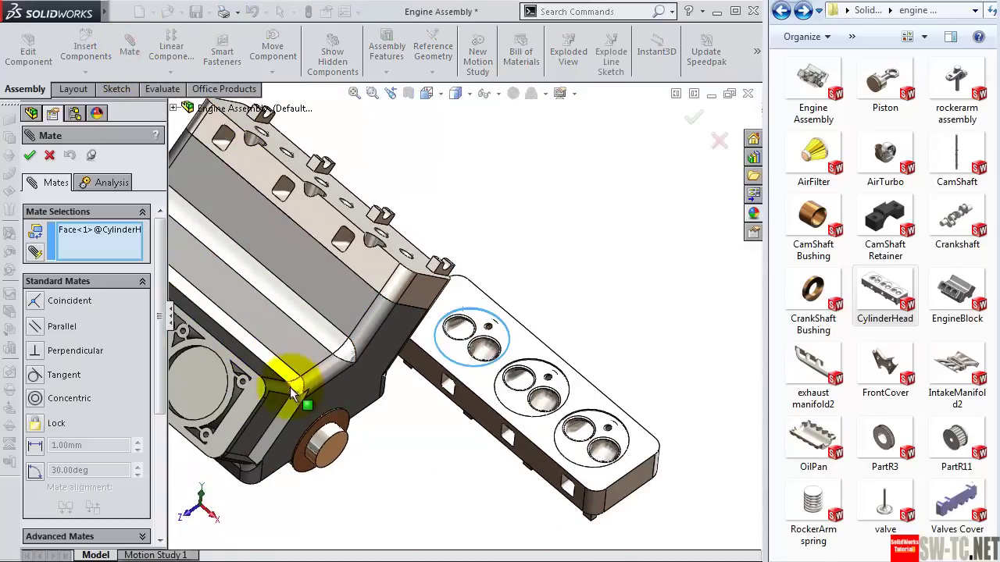
scroll(290, 391, down, 3)
scroll(297, 351, down, 3)
scroll(293, 305, down, 3)
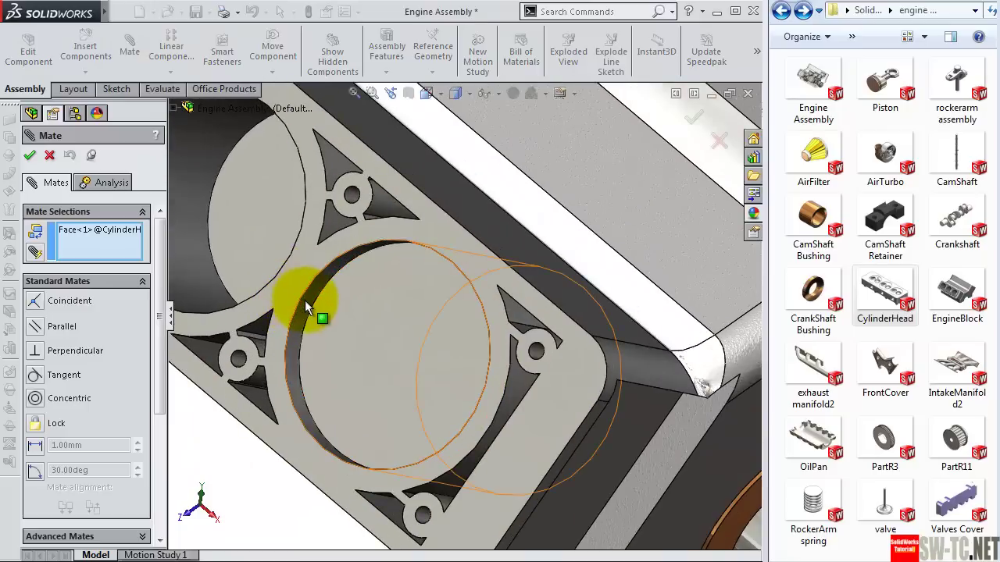
click(305, 303)
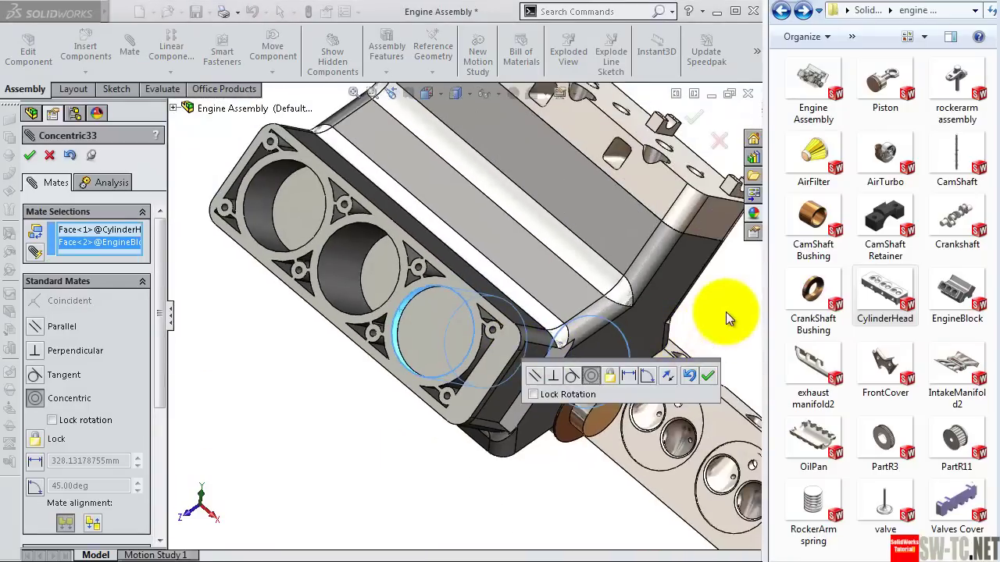
key(f)
click(714, 378)
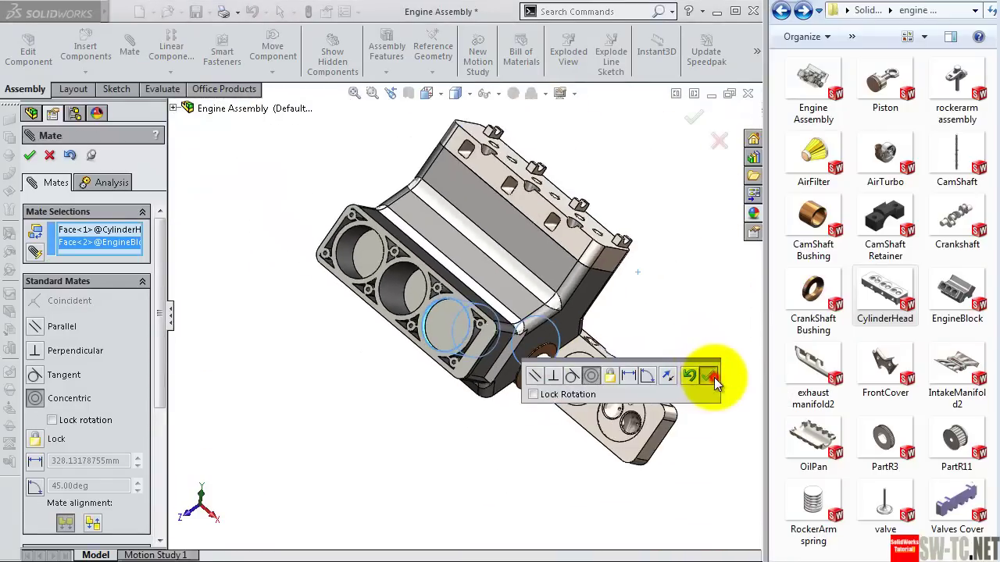
Step: Seat the head's mounting face coincident on the block with flipped alignment
click(586, 427)
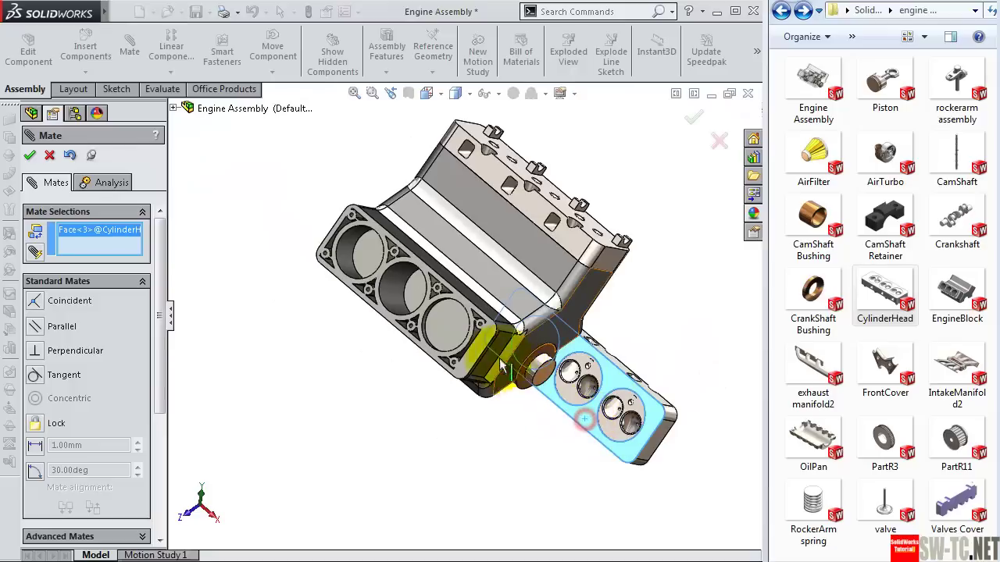
click(476, 352)
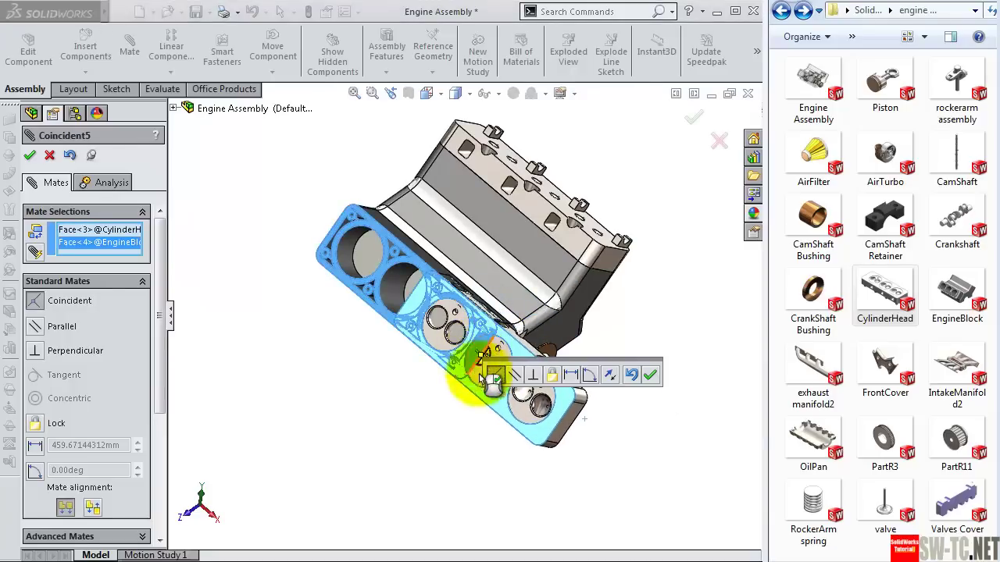
click(610, 378)
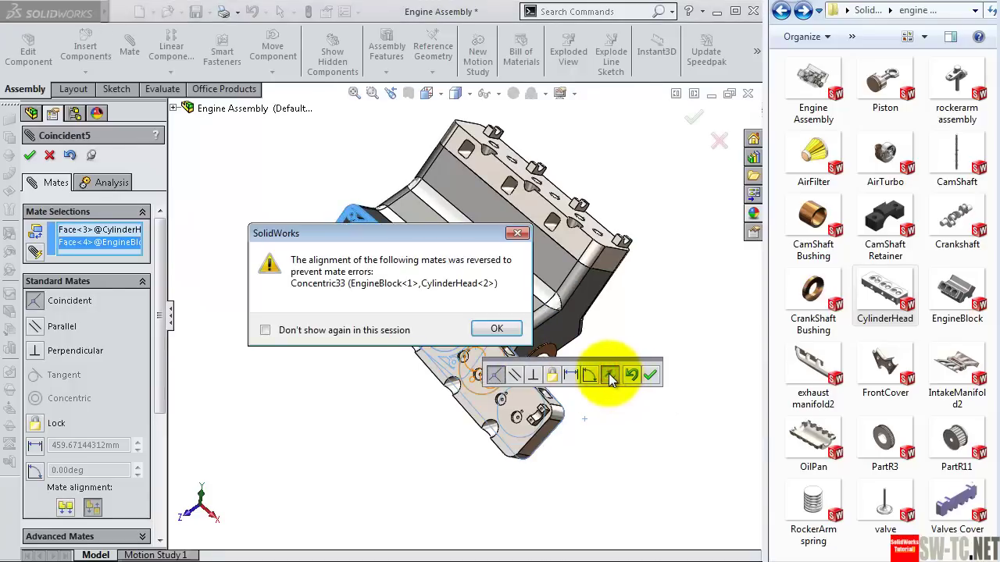
click(509, 332)
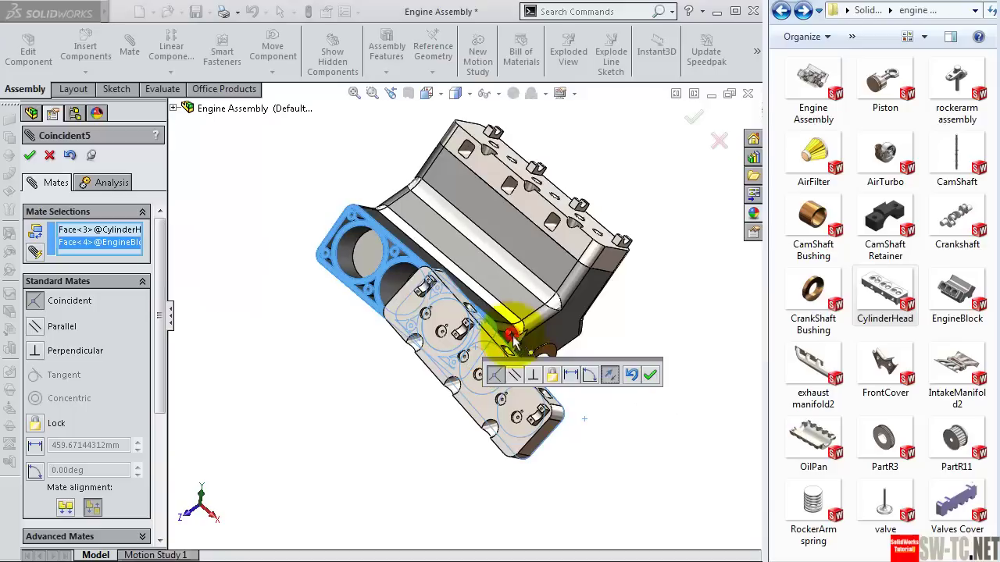
click(651, 375)
Step: Make the second head's side face coincident with the block's side face
mouse_move(513, 414)
mouse_down()
mouse_move(465, 421)
mouse_move(367, 410)
mouse_move(350, 254)
mouse_up()
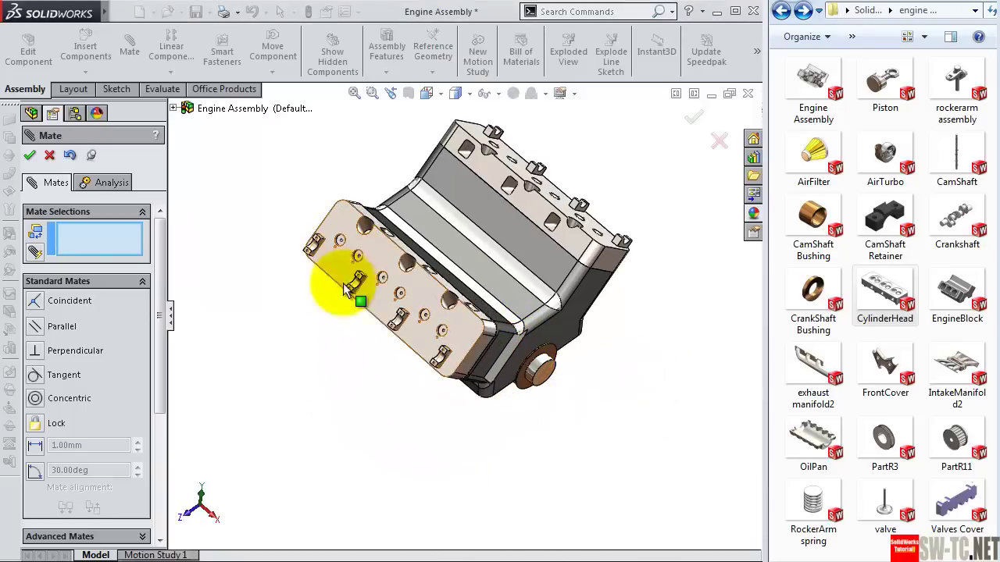
mouse_move(343, 285)
middle_down()
mouse_move(390, 402)
mouse_move(412, 401)
mouse_move(444, 284)
middle_up()
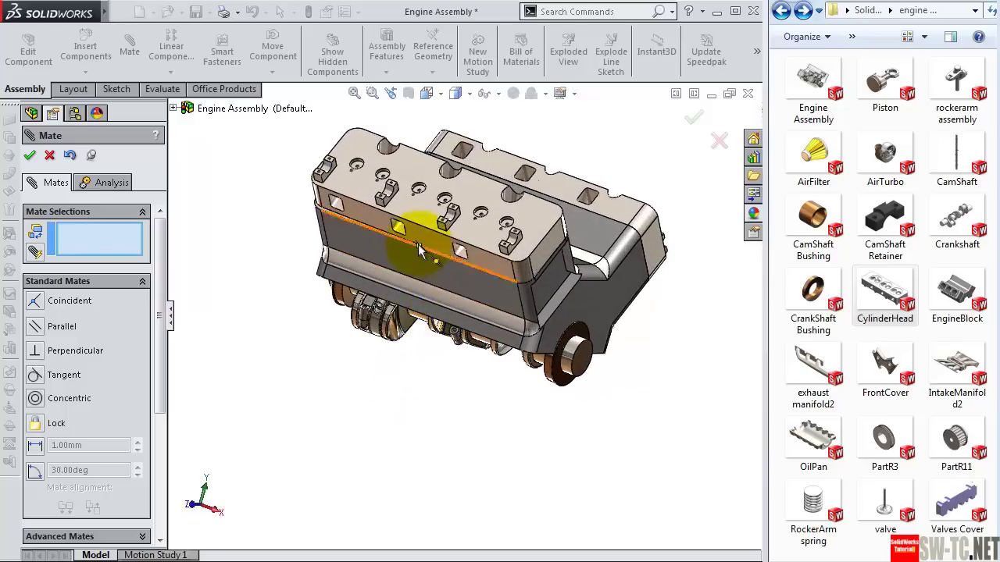
click(420, 266)
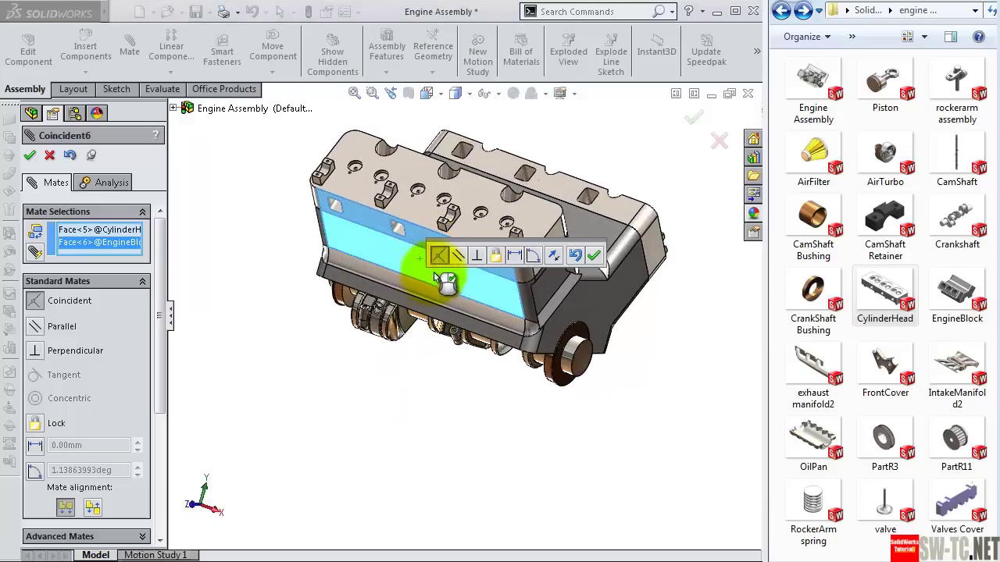
click(595, 256)
mouse_move(598, 289)
middle_down()
mouse_move(547, 398)
mouse_move(547, 420)
mouse_move(584, 435)
mouse_move(592, 424)
middle_up()
scroll(488, 195, down, 2)
Step: Close the mating session and insert the CamShaft beside the engine
click(693, 116)
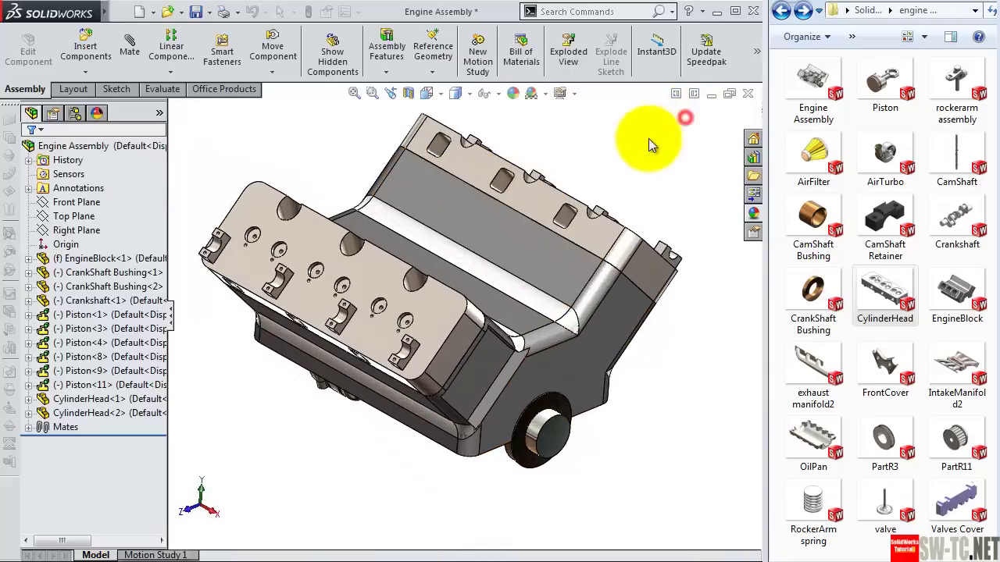
mouse_move(649, 139)
middle_down()
mouse_move(598, 174)
mouse_move(602, 207)
mouse_move(580, 201)
mouse_move(561, 221)
mouse_move(558, 279)
mouse_move(591, 196)
middle_up()
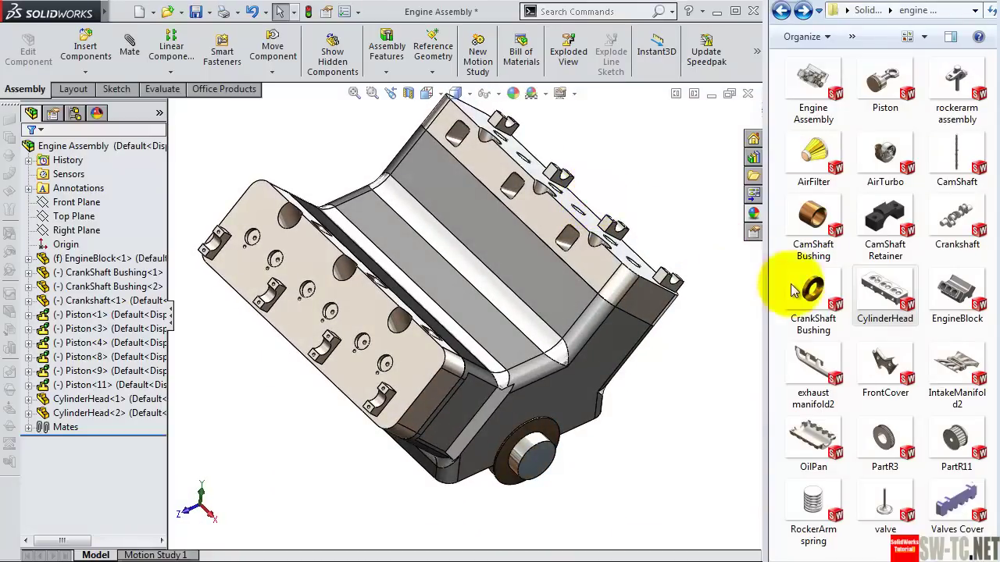
mouse_move(957, 164)
mouse_down()
mouse_move(691, 205)
mouse_move(703, 209)
mouse_up()
drag(698, 248, 695, 246)
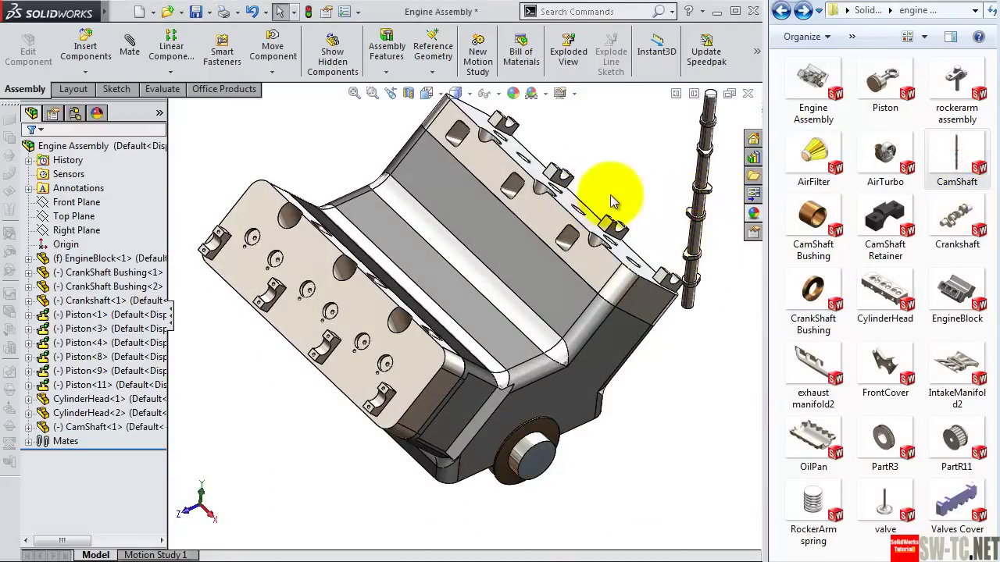
middle_drag(607, 201, 607, 222)
scroll(709, 332, down, 3)
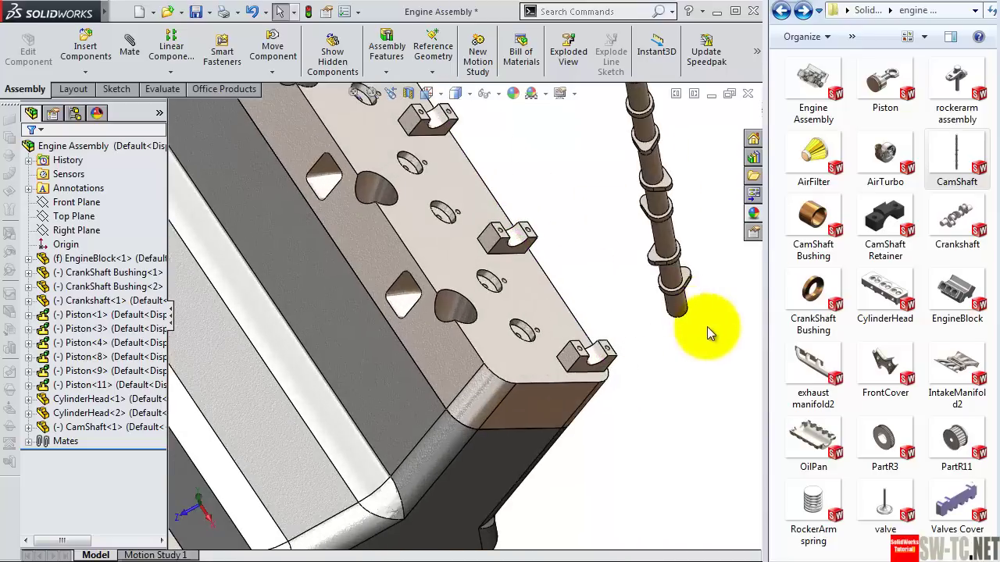
Step: Mate the camshaft journal concentric with a head retainer and slide it into place
click(678, 312)
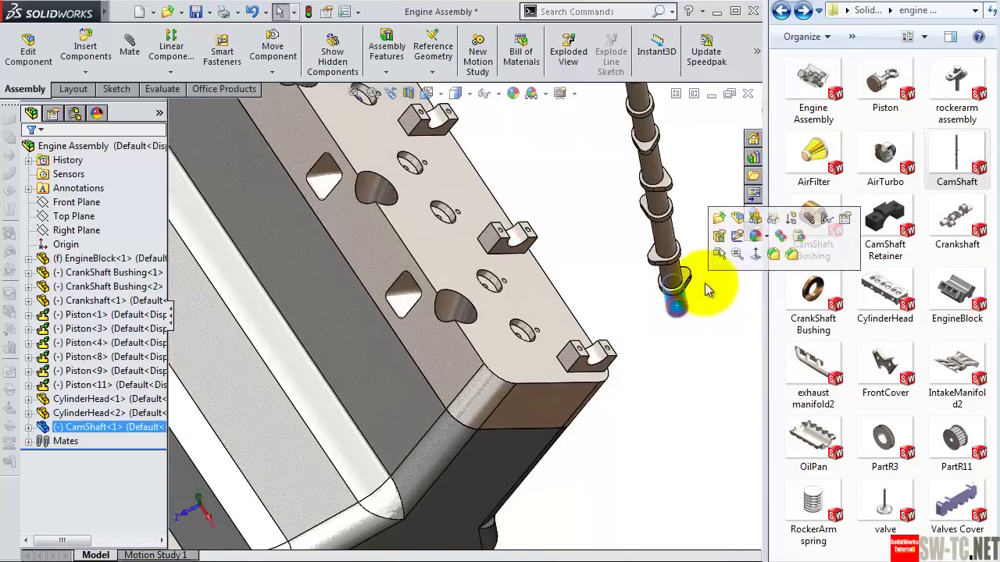
click(810, 225)
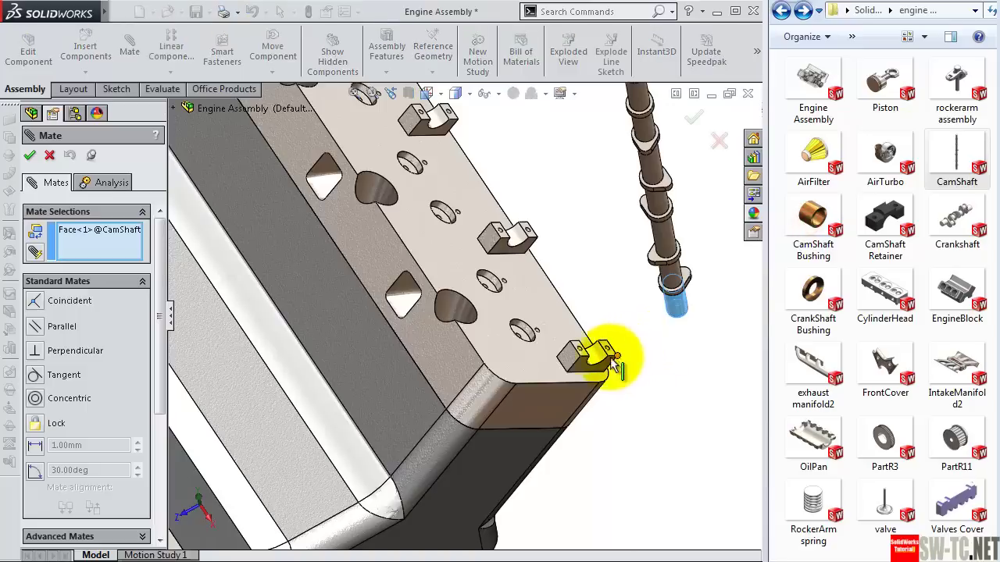
click(598, 356)
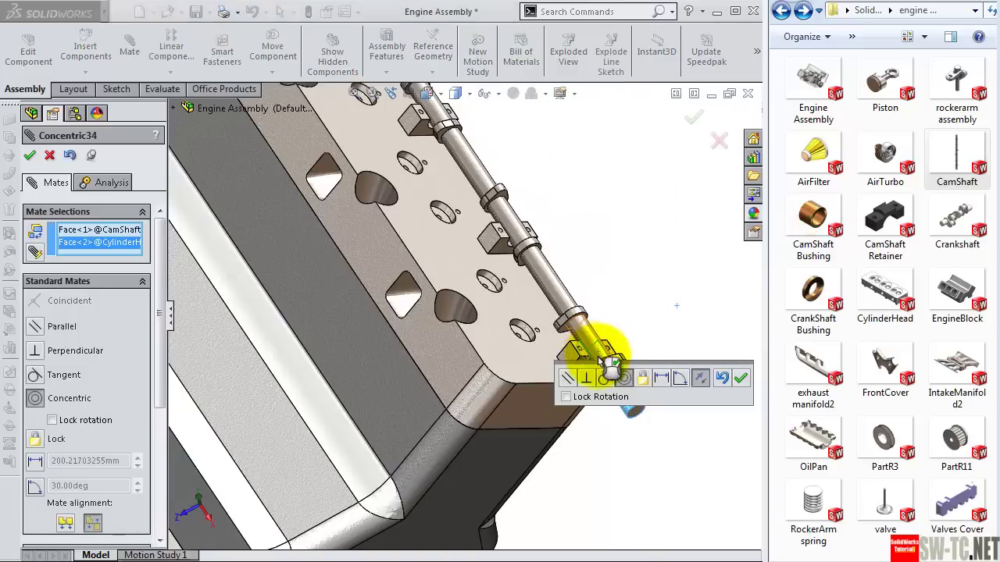
click(744, 380)
scroll(685, 342, up, 3)
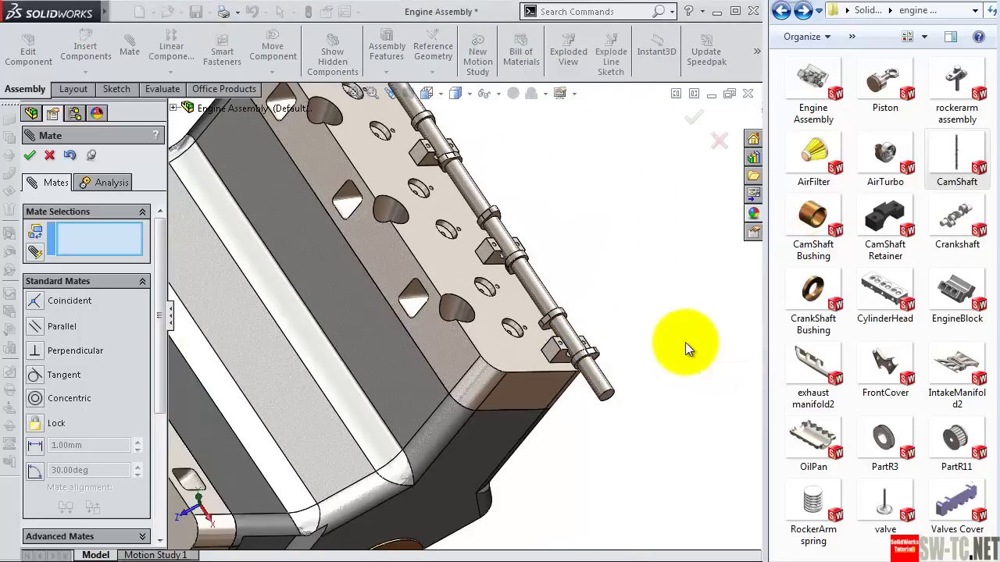
scroll(644, 341, up, 3)
mouse_move(604, 326)
middle_down()
mouse_move(587, 341)
mouse_move(556, 313)
middle_up()
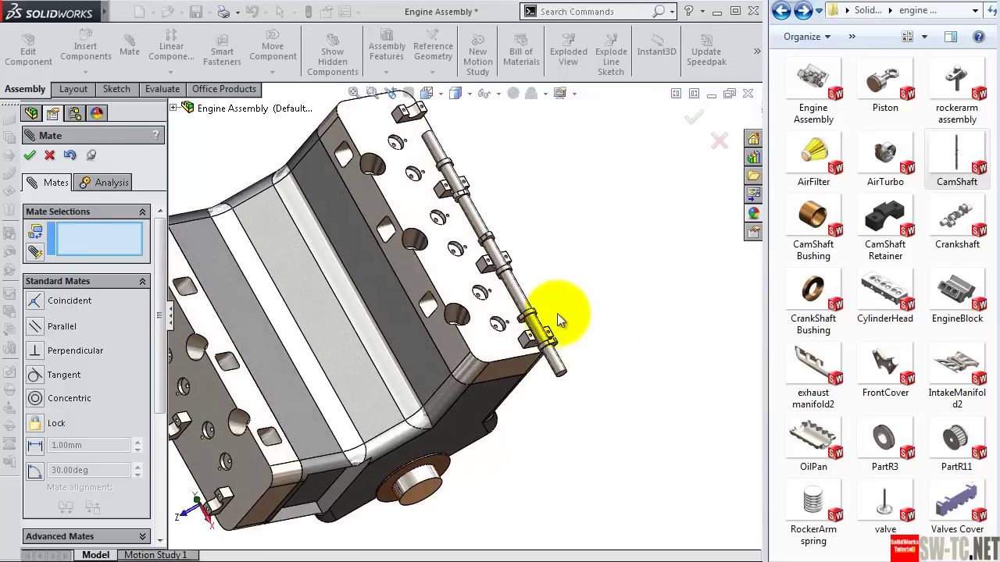
mouse_move(526, 310)
mouse_down()
mouse_move(519, 295)
mouse_move(610, 468)
mouse_up()
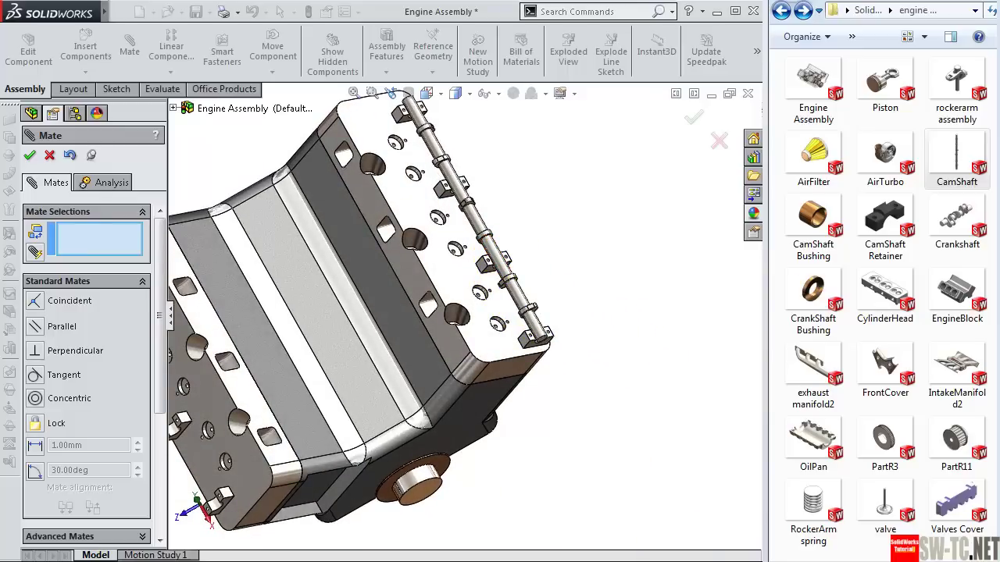
scroll(649, 251, up, 2)
Step: Close the earlier mate and select the CamShaft's Top Plane in its feature tree
click(695, 125)
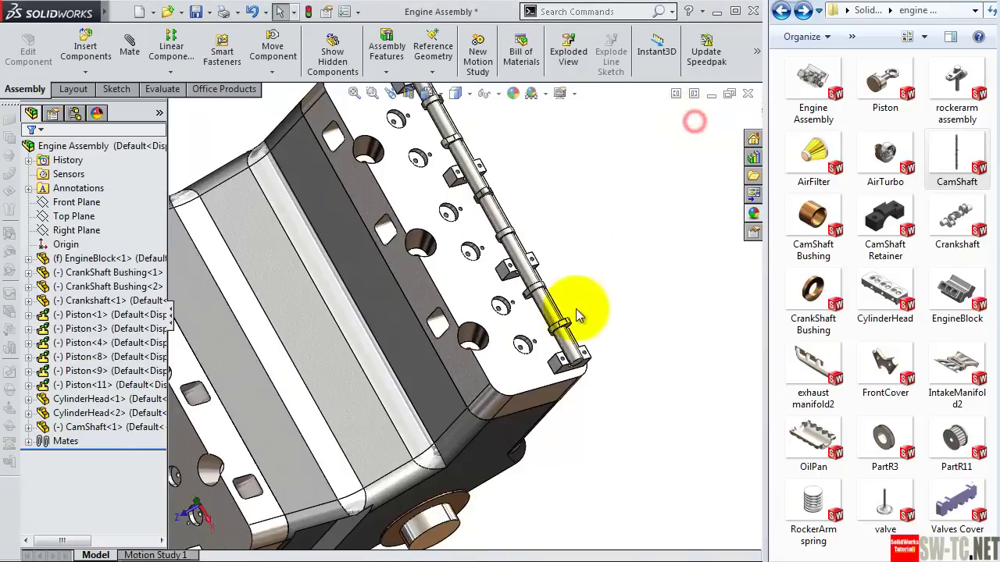
scroll(575, 309, up, 3)
scroll(533, 304, up, 3)
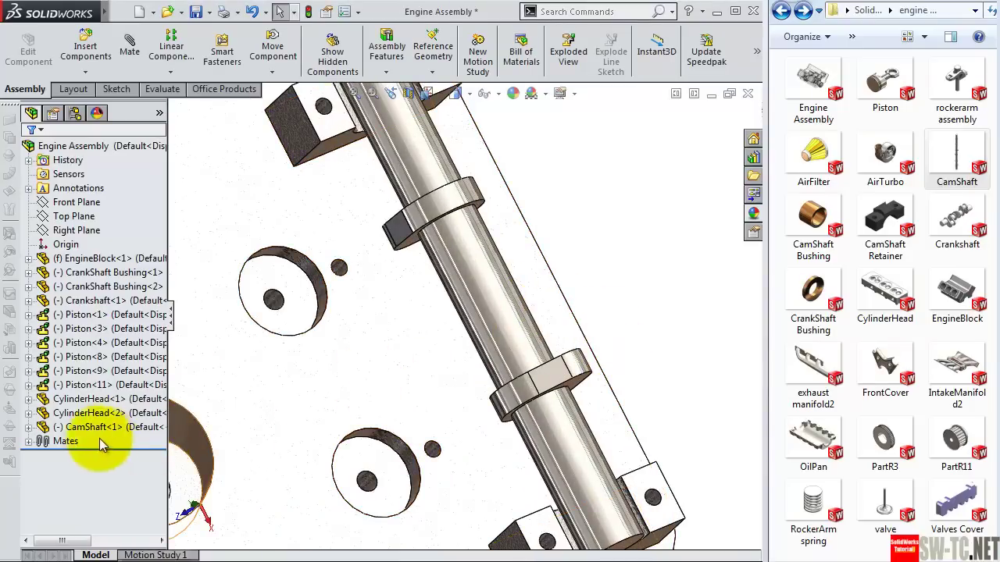
click(29, 427)
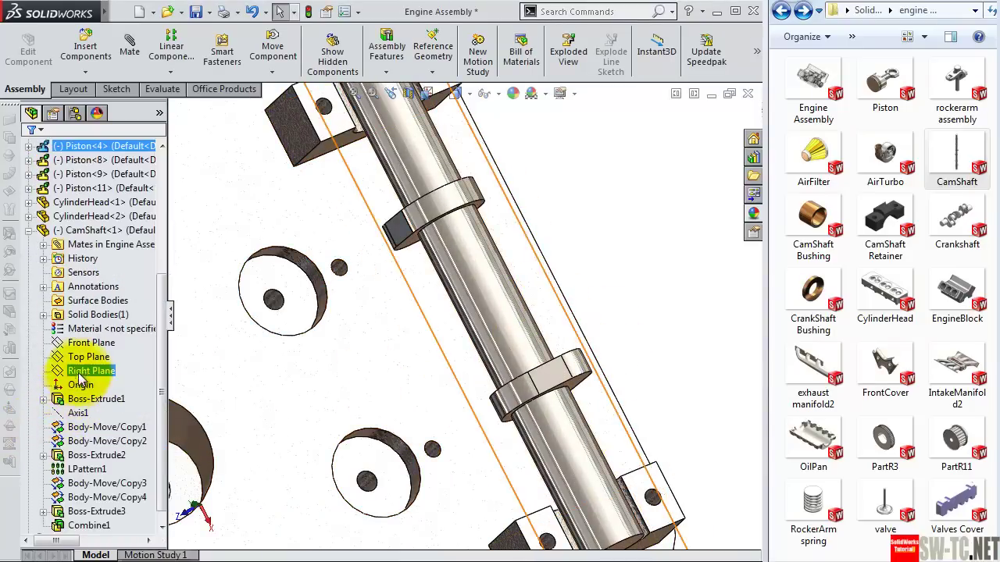
click(79, 401)
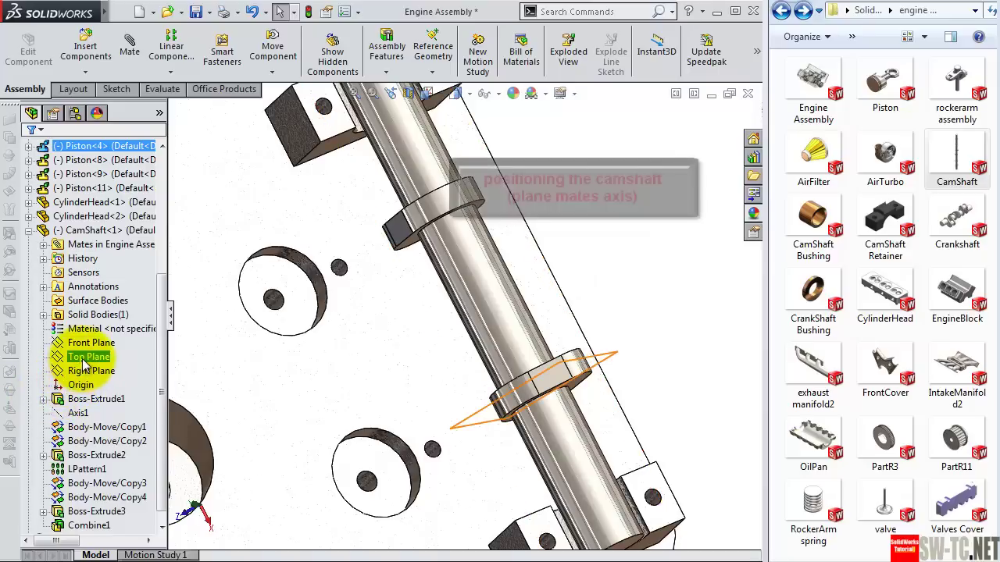
click(83, 359)
scroll(598, 262, up, 3)
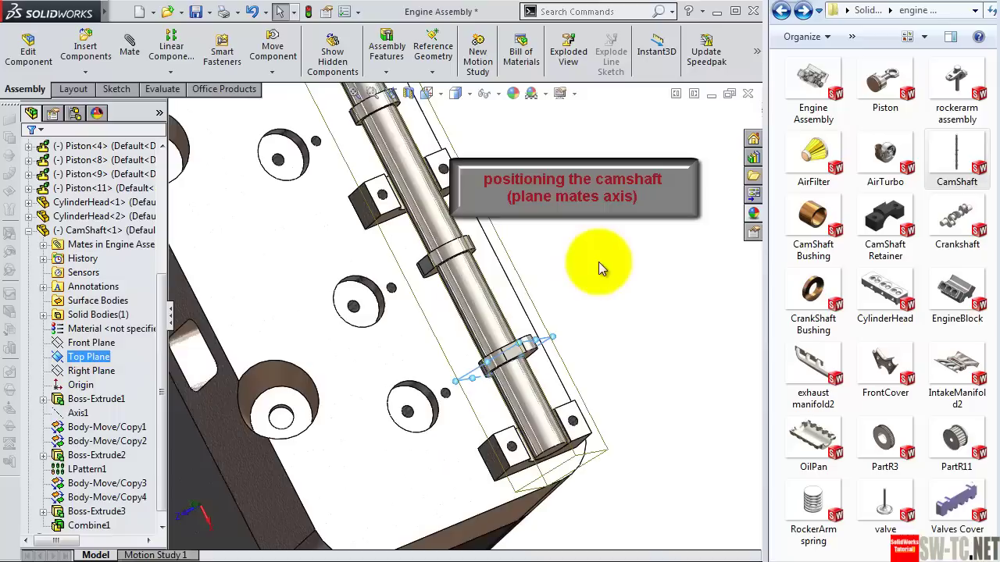
Step: Show temporary axes and start a mate from the CamShaft Top Plane
click(500, 96)
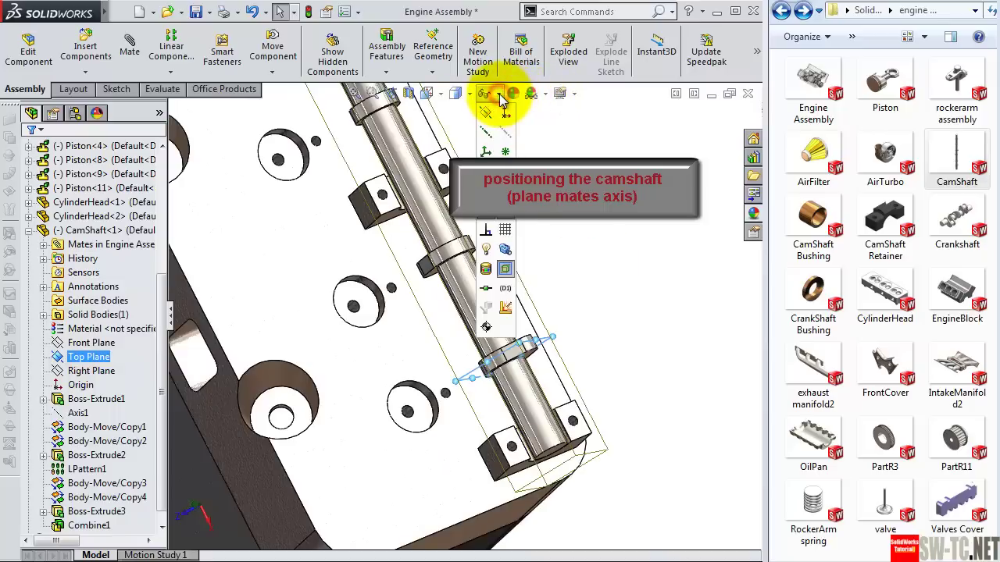
click(508, 137)
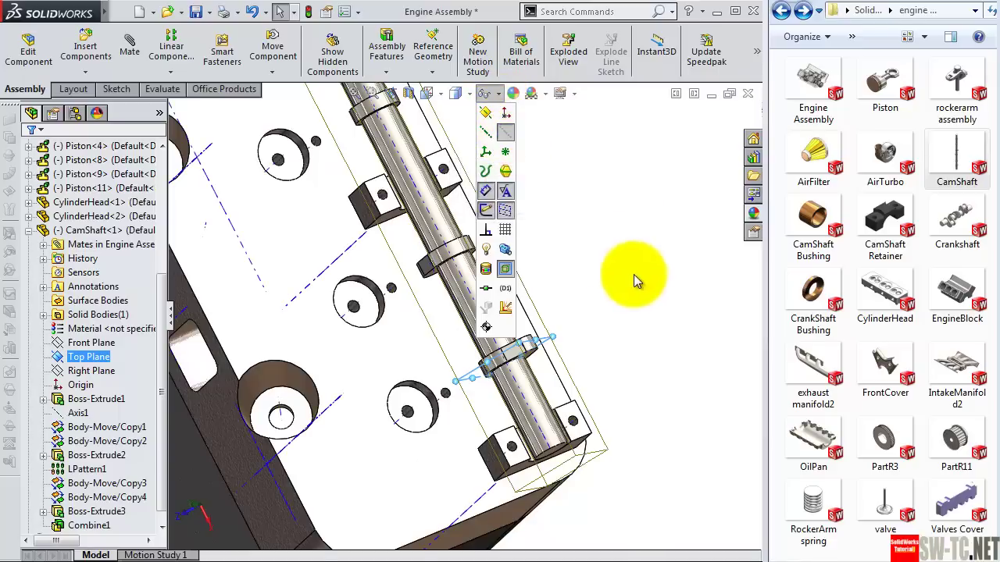
mouse_move(617, 302)
middle_down()
mouse_move(616, 332)
mouse_move(596, 336)
middle_up()
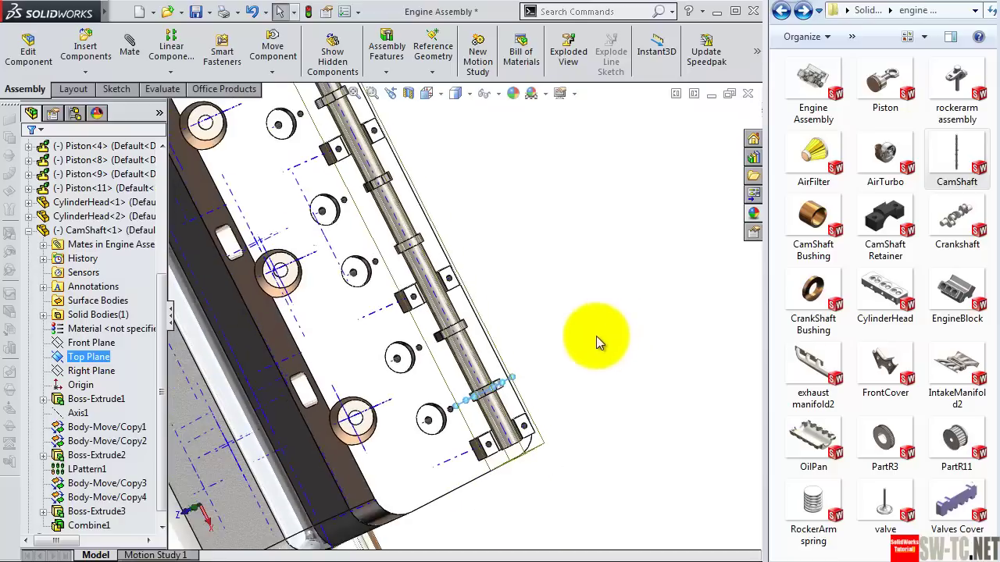
ctrl+click(90, 342)
click(107, 314)
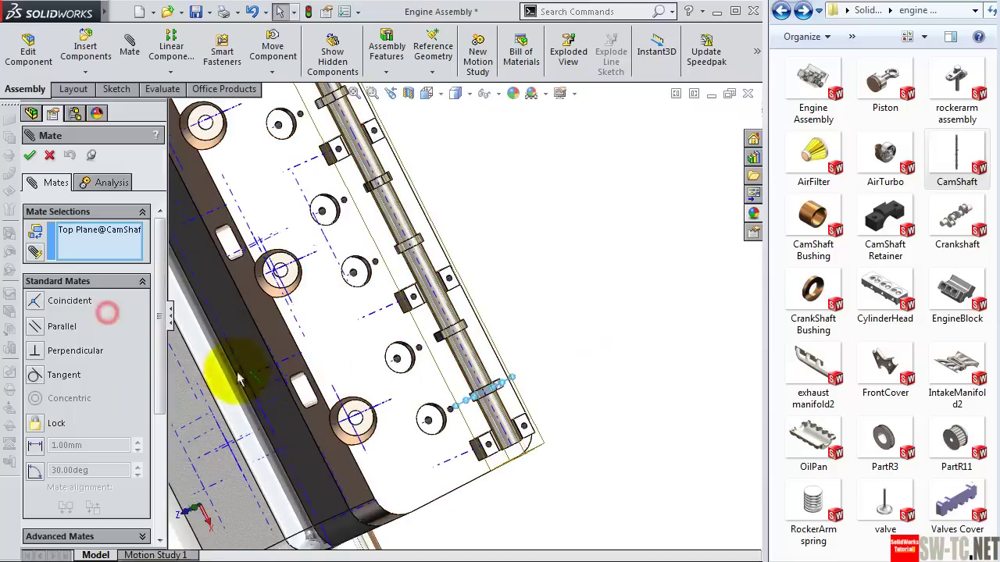
scroll(524, 417, down, 2)
scroll(513, 397, down, 2)
scroll(437, 406, down, 2)
scroll(389, 420, down, 2)
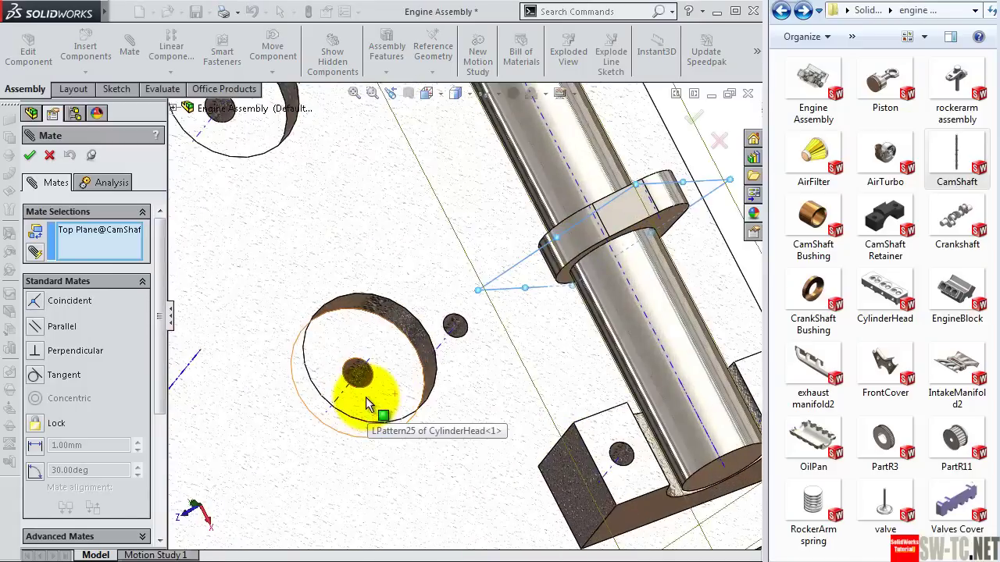
scroll(375, 413, down, 2)
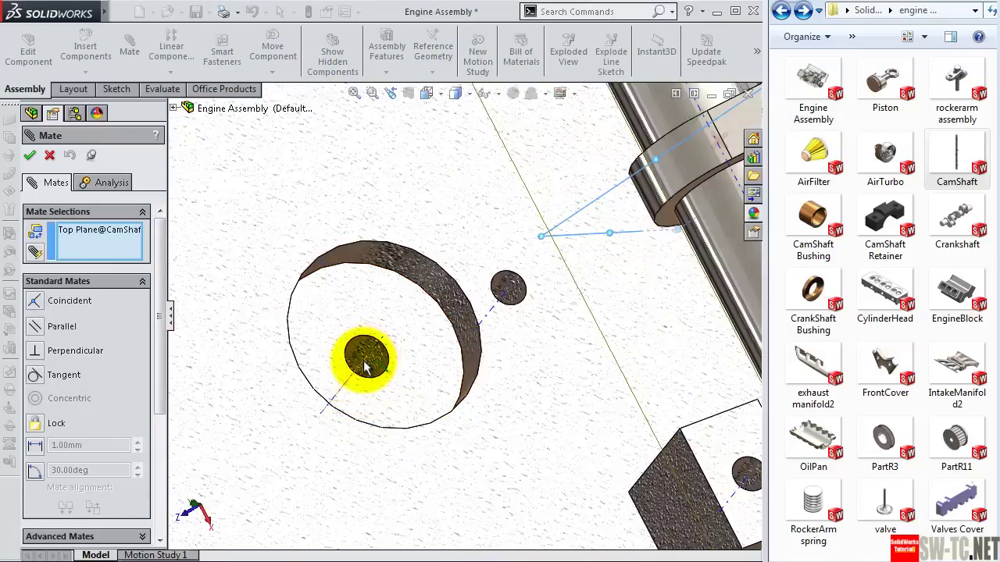
Step: Make the Top Plane coincident with the cylinder-head hole axis and close the mate
click(365, 367)
click(349, 386)
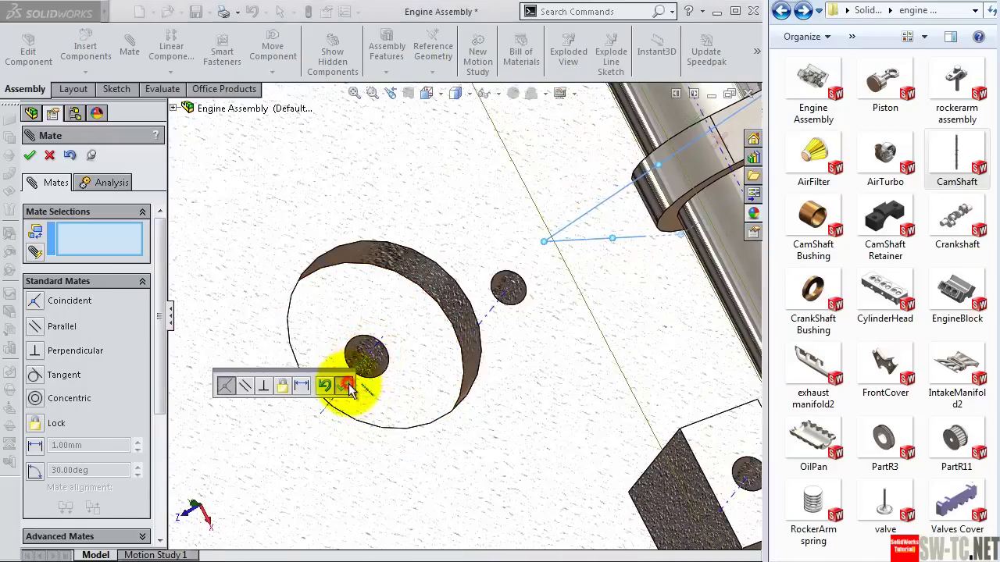
scroll(469, 357, up, 2)
scroll(580, 268, up, 3)
scroll(598, 246, up, 2)
middle_drag(597, 246, 592, 290)
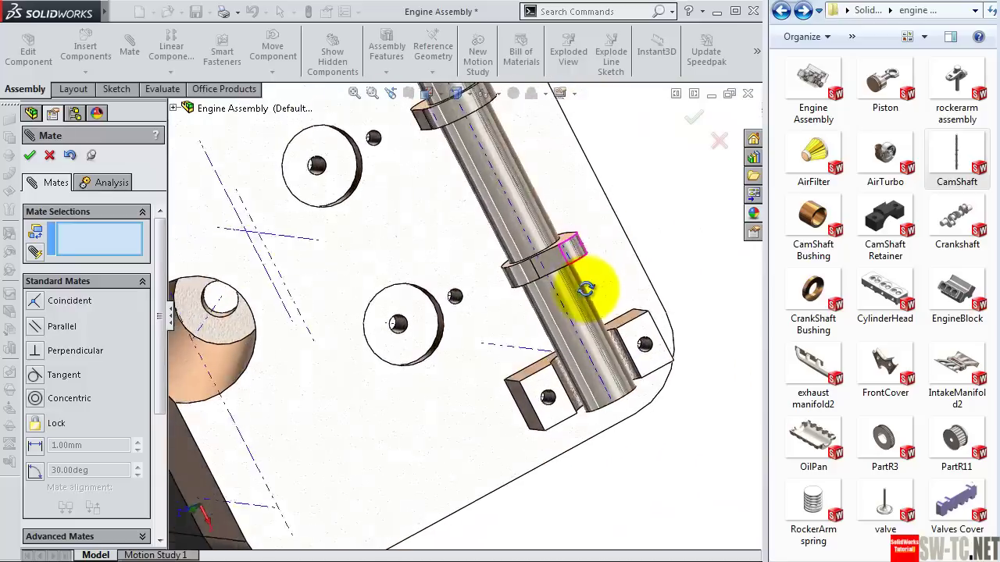
scroll(569, 286, down, 2)
scroll(579, 272, up, 2)
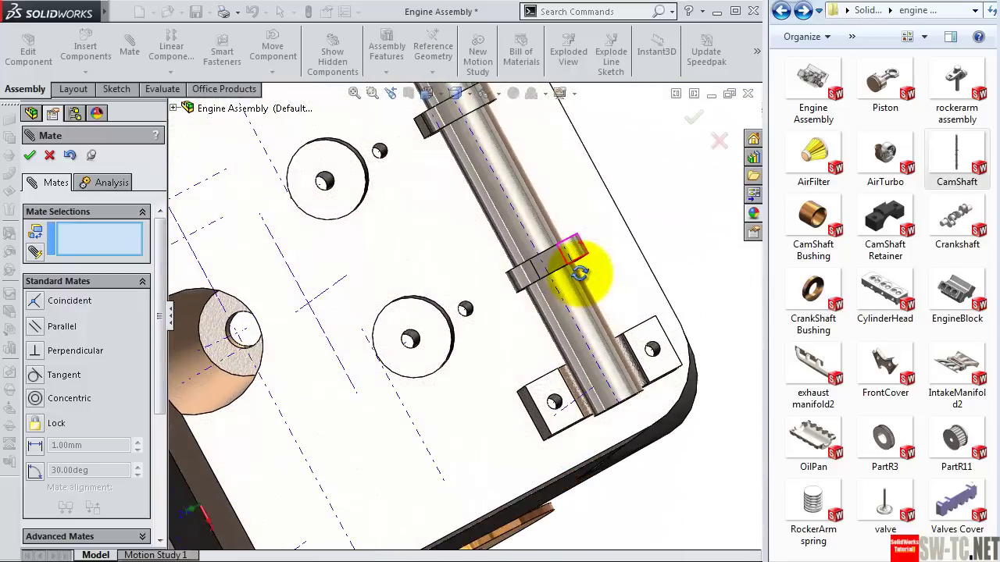
click(693, 121)
Step: Turn off temporary axes and collapse the camshaft's feature list
scroll(683, 152, up, 1)
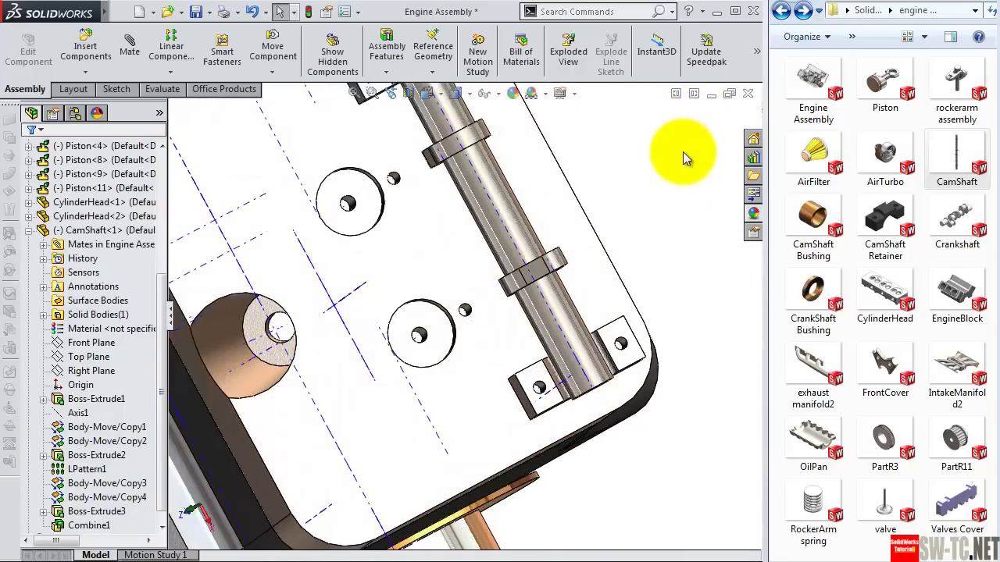
scroll(666, 172, up, 2)
scroll(603, 200, up, 1)
middle_drag(603, 200, 475, 110)
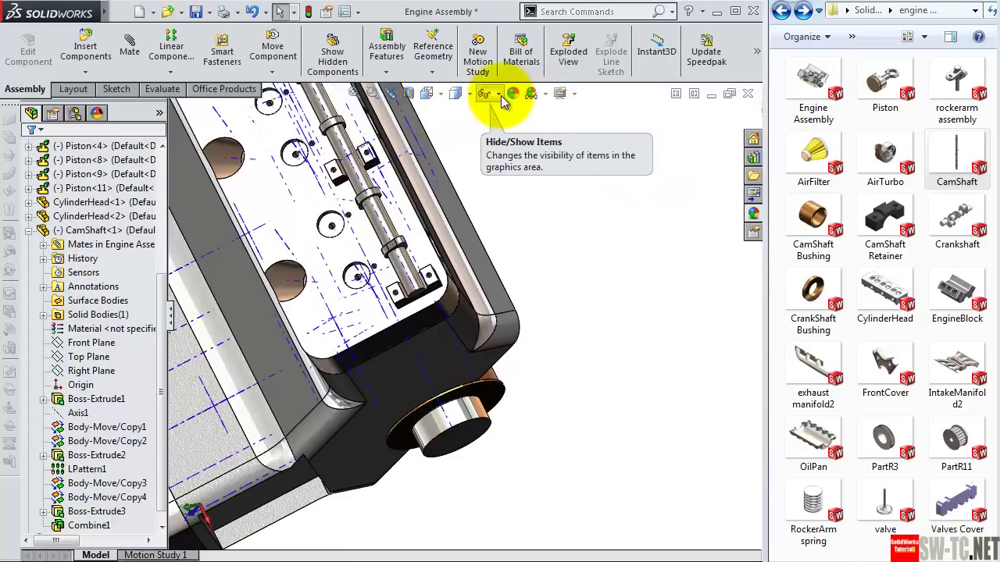
click(498, 94)
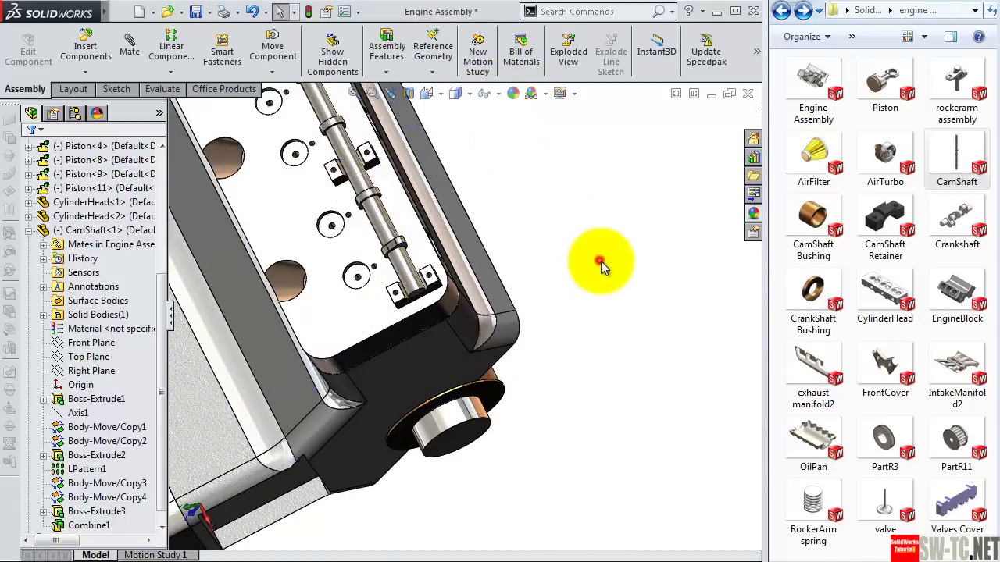
scroll(601, 261, up, 2)
scroll(585, 274, up, 1)
mouse_move(466, 323)
middle_down()
mouse_move(479, 224)
mouse_move(439, 263)
mouse_move(379, 286)
mouse_move(372, 326)
middle_up()
scroll(372, 326, down, 2)
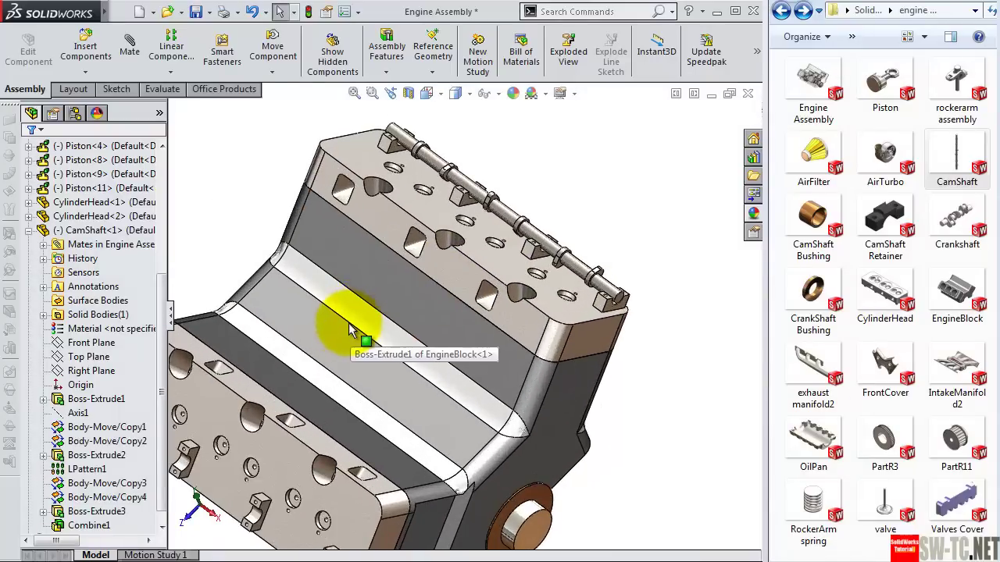
scroll(351, 334, down, 2)
click(98, 441)
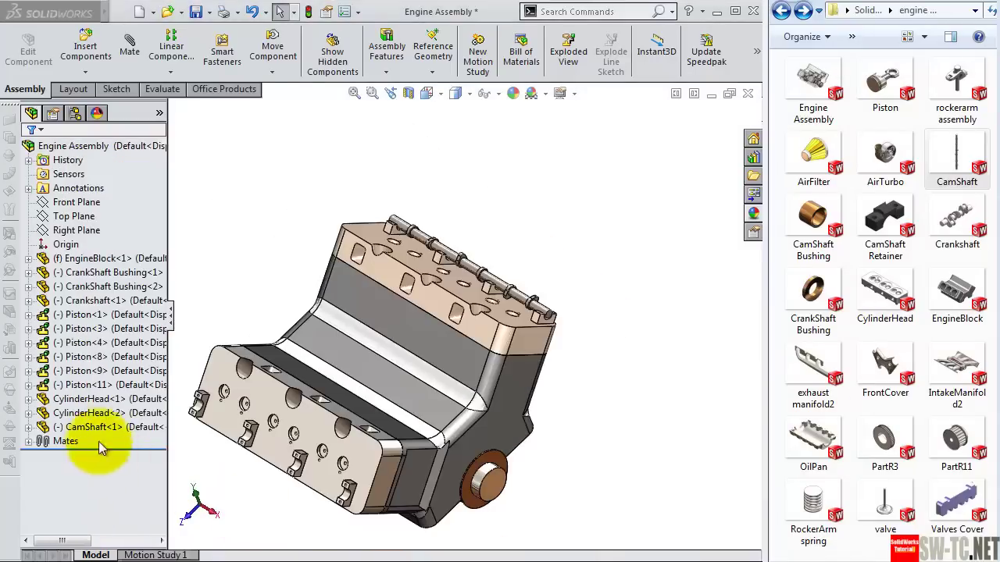
Step: Apply the peach appearance to CylinderHead<2> and close the appearances pane
click(90, 420)
click(515, 95)
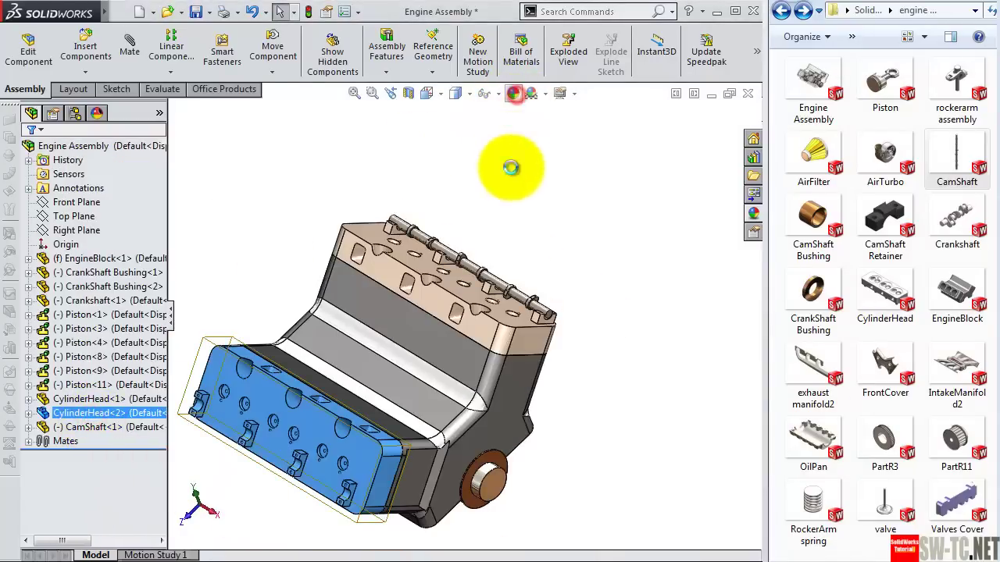
click(68, 503)
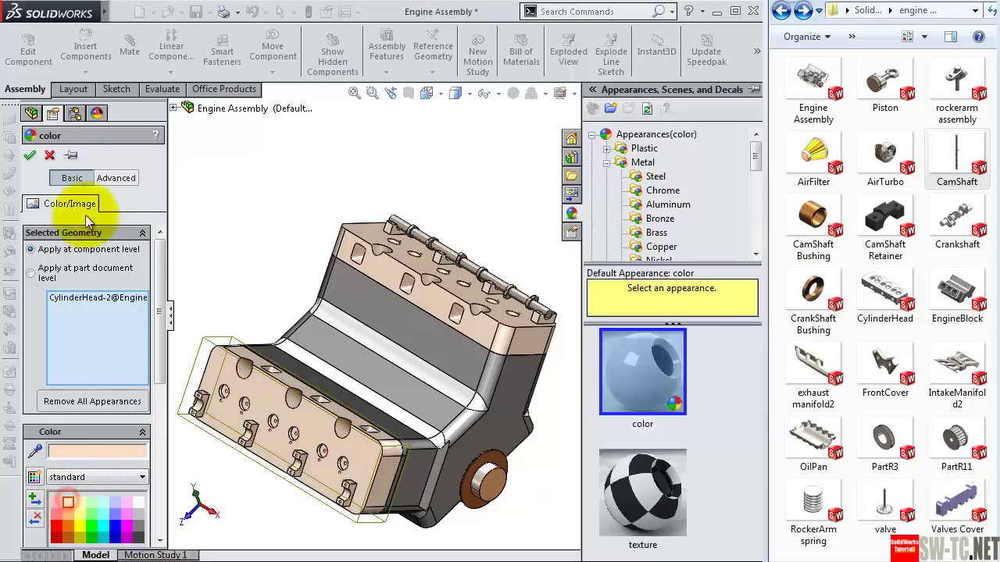
click(30, 157)
click(472, 179)
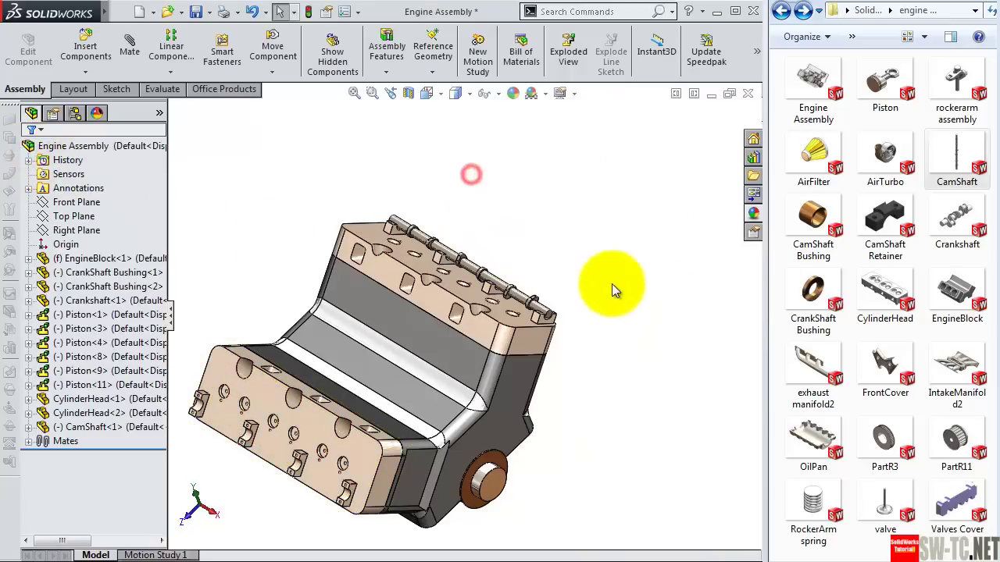
middle_drag(611, 283, 630, 312)
Step: Add a second camshaft to the assembly beside the other cylinder head
scroll(500, 441, down, 2)
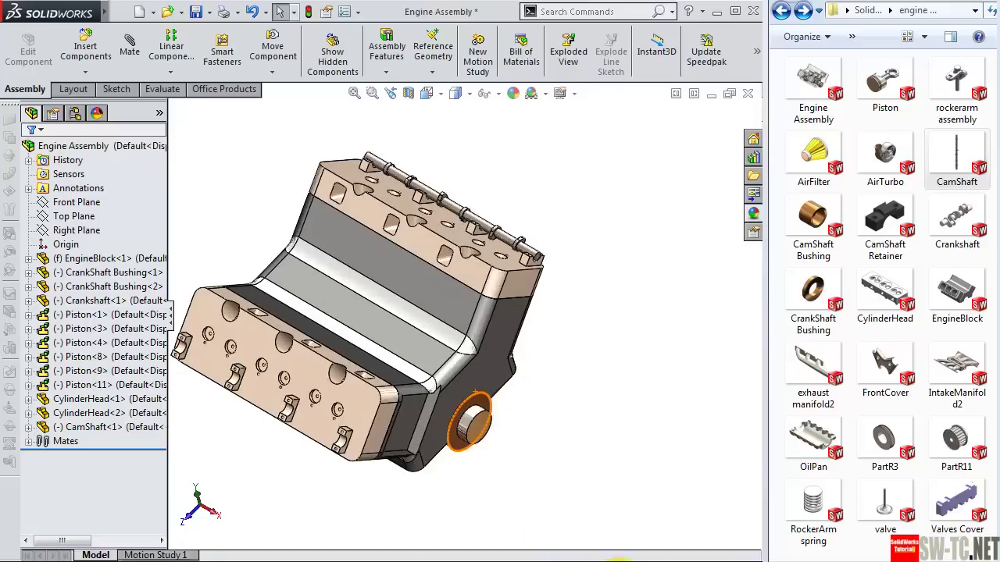
drag(957, 156, 598, 425)
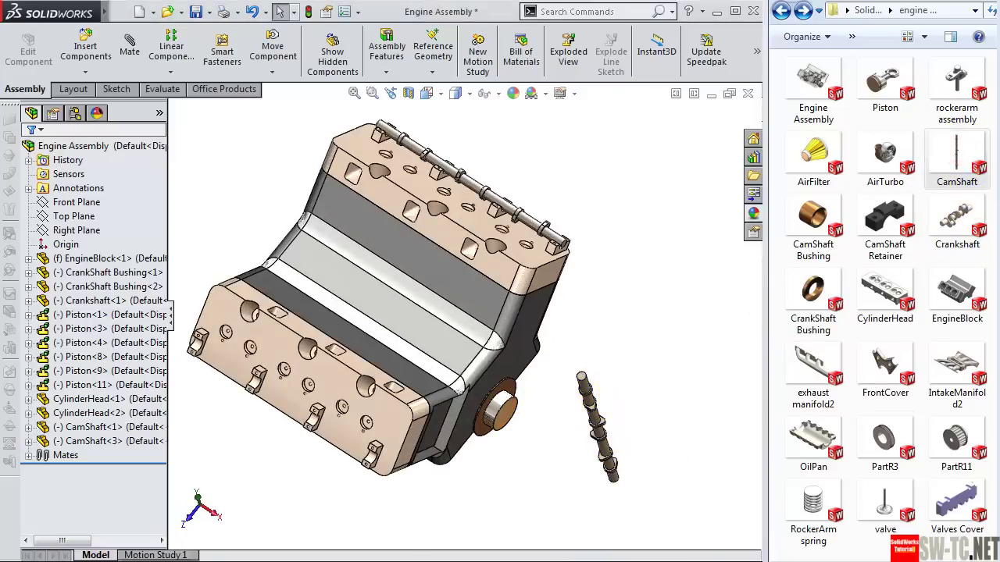
scroll(598, 406, down, 5)
mouse_move(670, 390)
mouse_down()
mouse_move(670, 265)
mouse_move(655, 277)
mouse_up()
Step: Slide CamShaft<3> along its axis into the bearing blocks, then add a CamShaft Bushing
scroll(669, 265, down, 2)
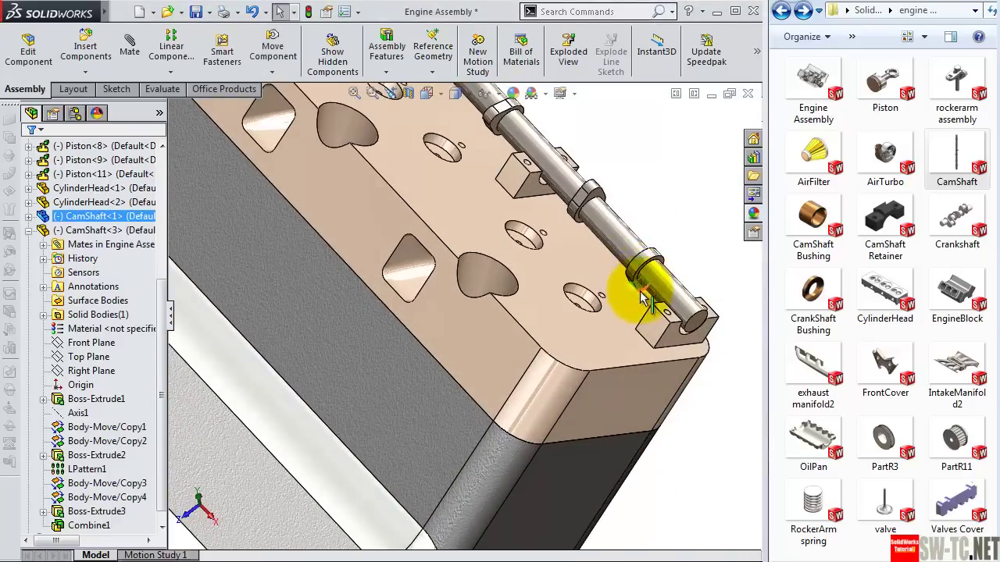
scroll(536, 408, up, 5)
scroll(324, 473, up, 3)
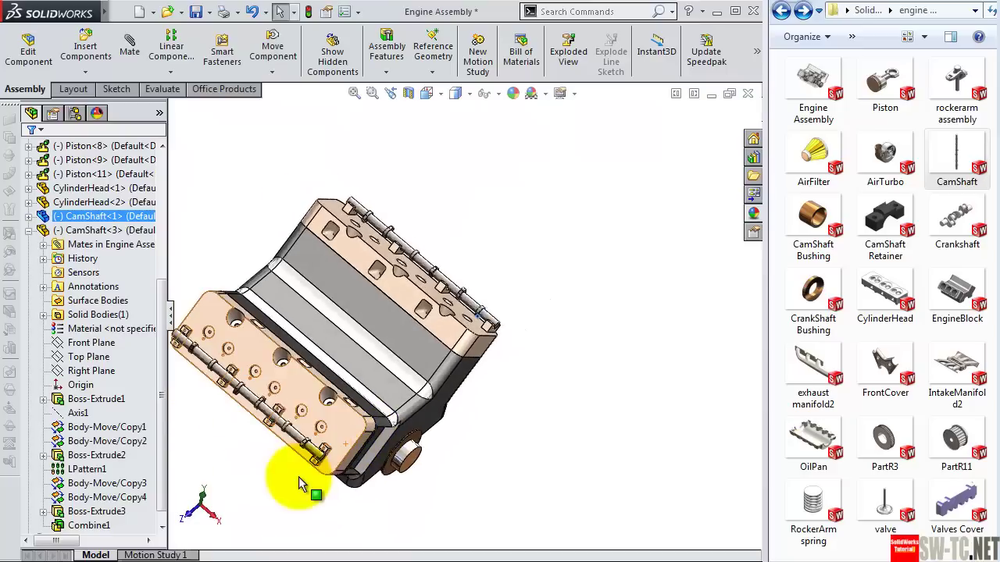
scroll(312, 437, down, 3)
scroll(346, 402, down, 2)
drag(355, 390, 365, 376)
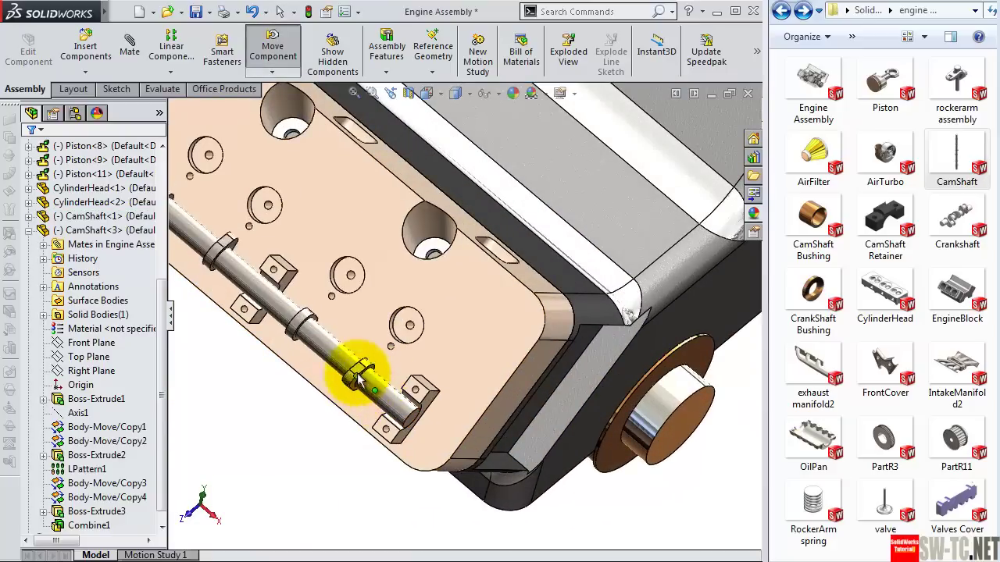
click(506, 478)
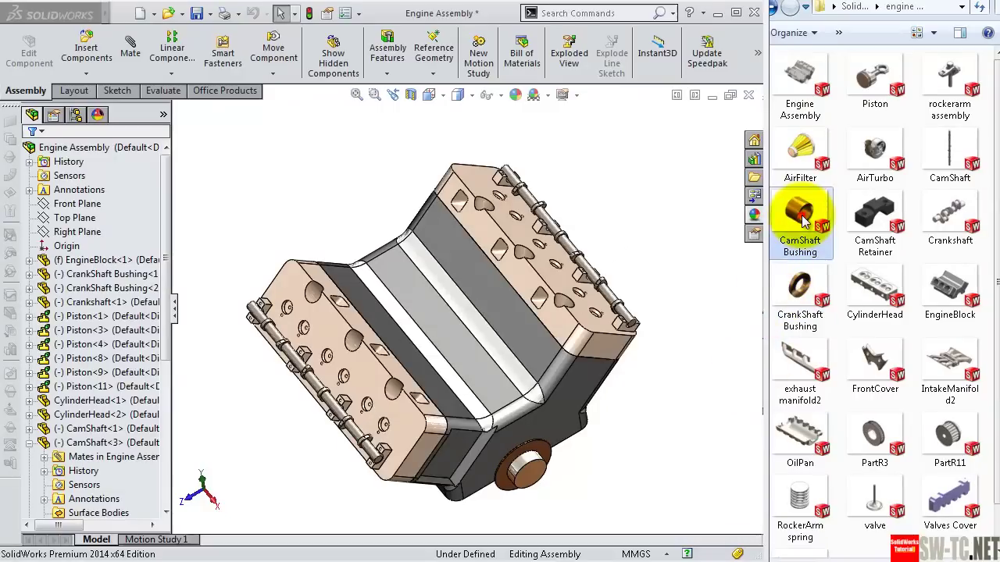
mouse_move(805, 221)
mouse_down()
mouse_move(735, 270)
mouse_move(697, 264)
mouse_up()
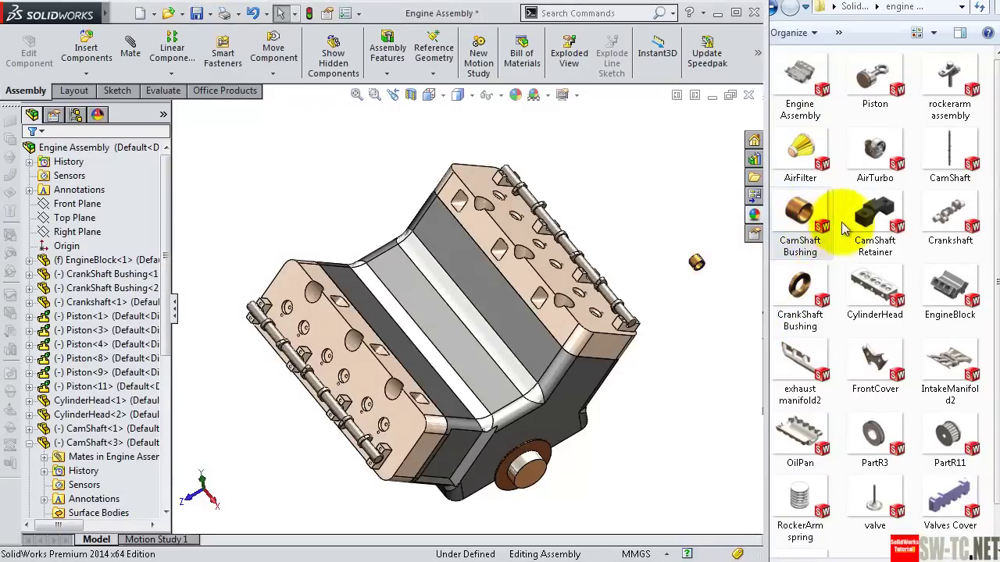
Step: Add a CamShaft Retainer and mate the bushing onto the camshaft and bearing block face
drag(872, 221, 704, 318)
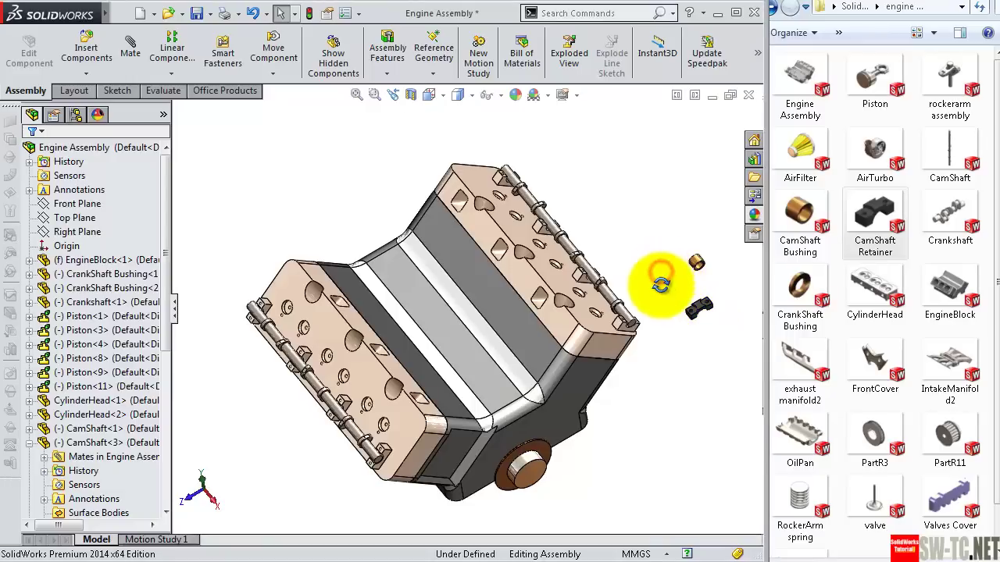
scroll(655, 297, down, 5)
scroll(665, 308, down, 3)
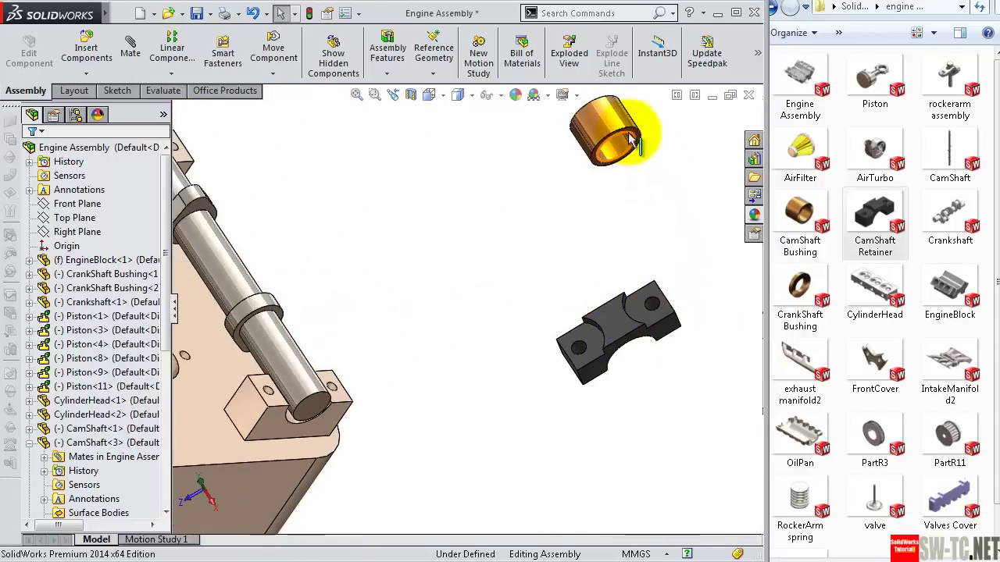
mouse_move(608, 125)
mouse_down()
mouse_move(424, 319)
mouse_move(286, 406)
mouse_move(293, 394)
mouse_move(390, 363)
mouse_up()
click(294, 409)
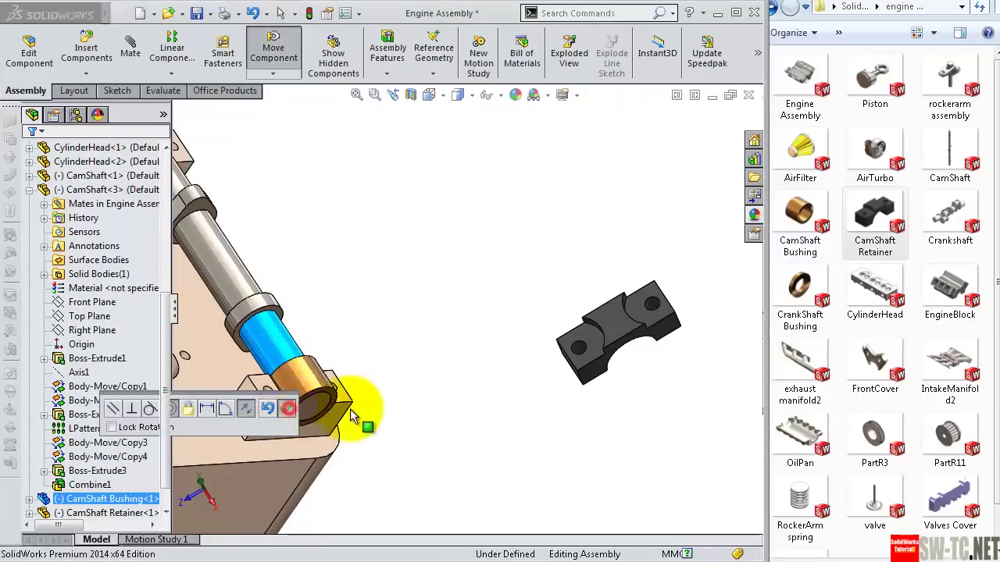
scroll(262, 399, down, 5)
scroll(286, 394, up, 3)
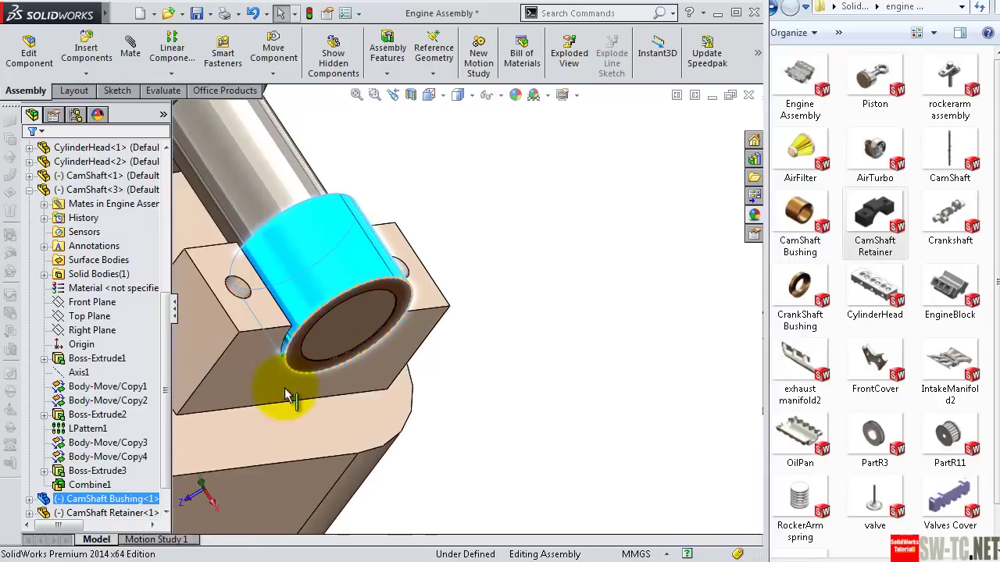
mouse_move(299, 383)
alt+mouse_down()
mouse_move(275, 367)
mouse_move(405, 367)
alt+mouse_up()
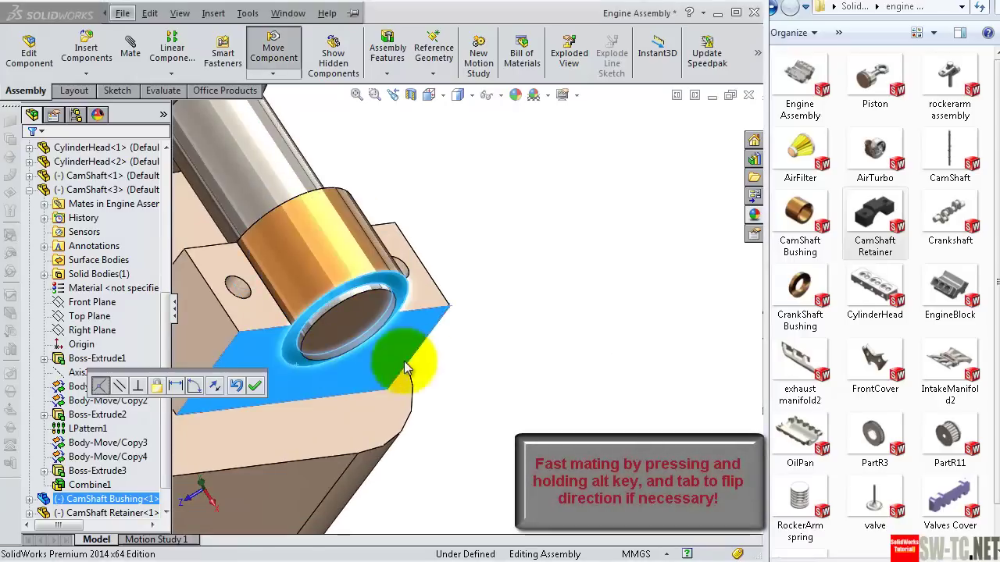
click(264, 389)
Step: Drag the CamShaft Retainer onto the seated bushing
middle_drag(263, 391, 455, 345)
mouse_move(507, 286)
middle_down()
mouse_move(495, 271)
mouse_move(505, 281)
middle_up()
scroll(663, 268, up, 2)
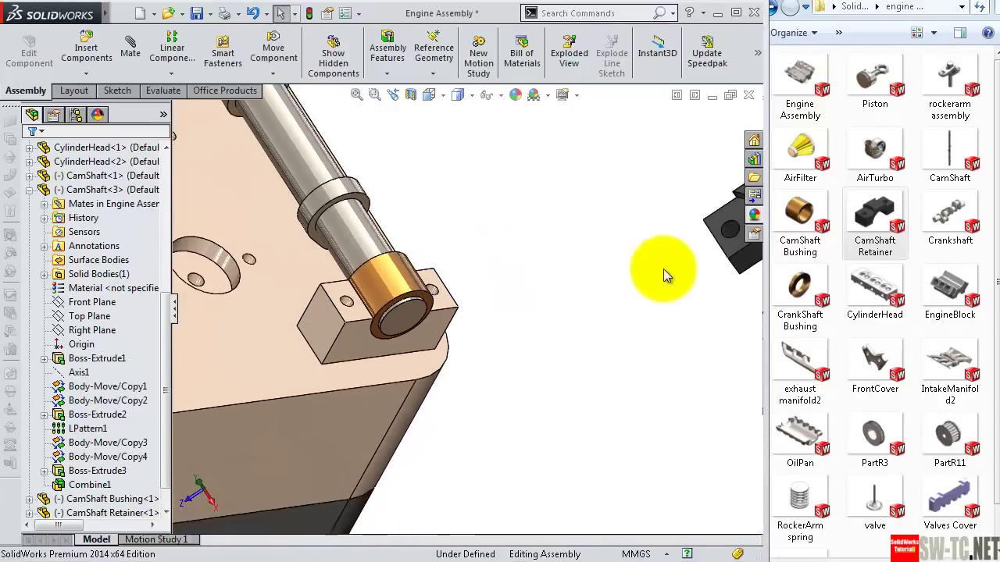
middle_drag(663, 273, 682, 255)
scroll(683, 255, down, 3)
mouse_move(682, 255)
alt+mouse_down()
mouse_move(328, 291)
mouse_move(251, 287)
alt+mouse_up()
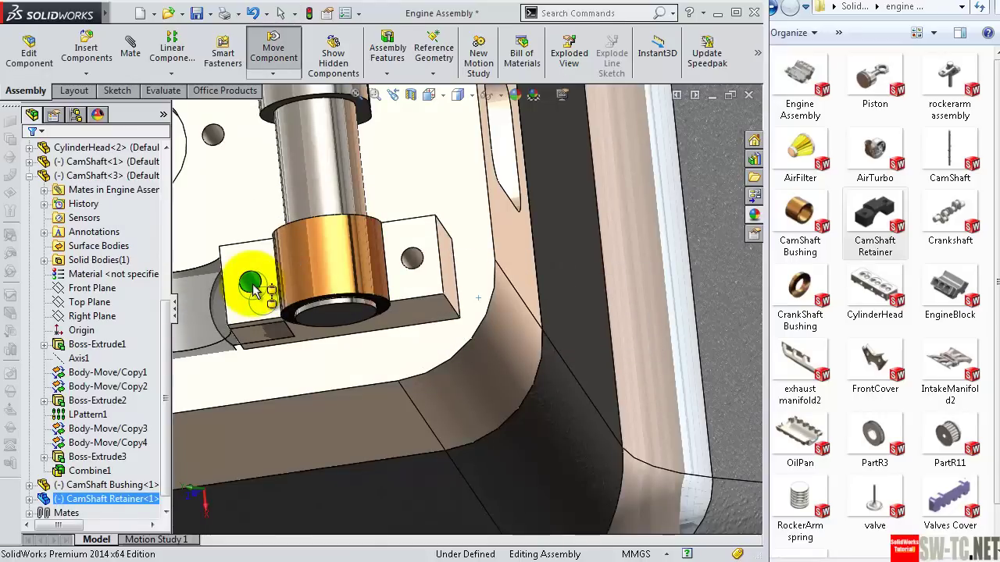
Step: Quick-mate the retainer concentric onto the bushing, flipping its orientation with Tab
key(alt)
key(Tab)
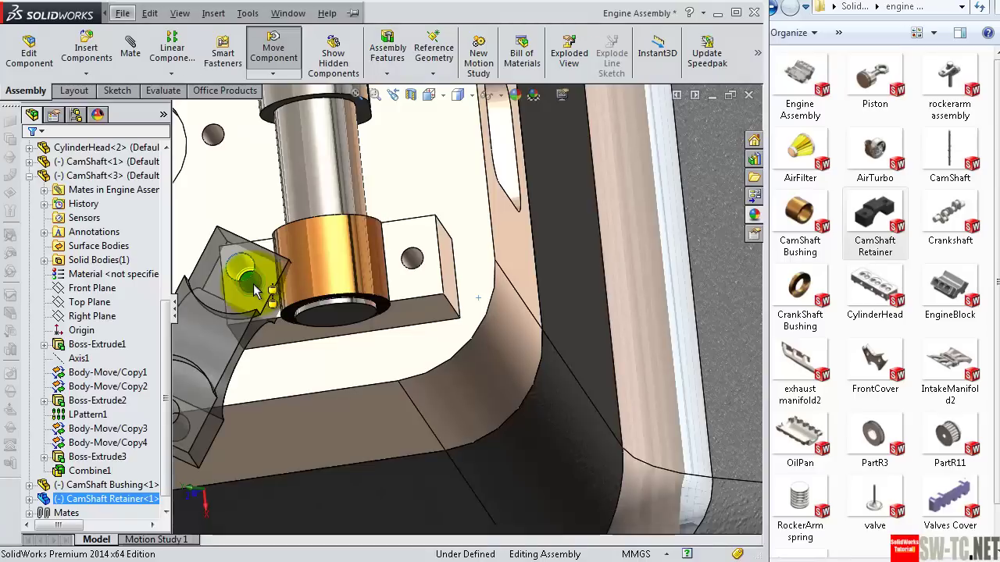
alt+drag(253, 291, 272, 294)
click(235, 250)
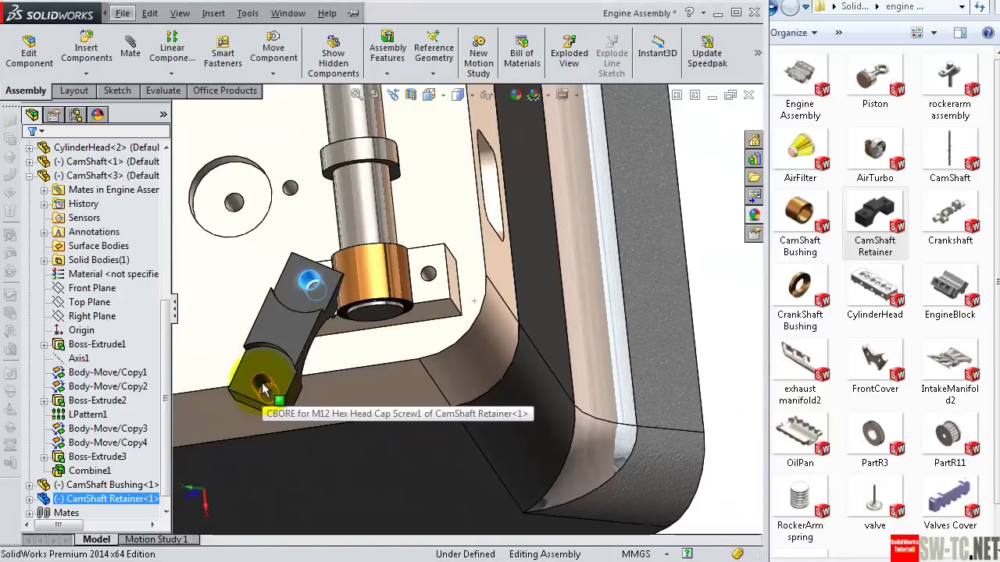
Step: Rotate the retainer so its bolt holes align with the support block and confirm
drag(263, 388, 435, 289)
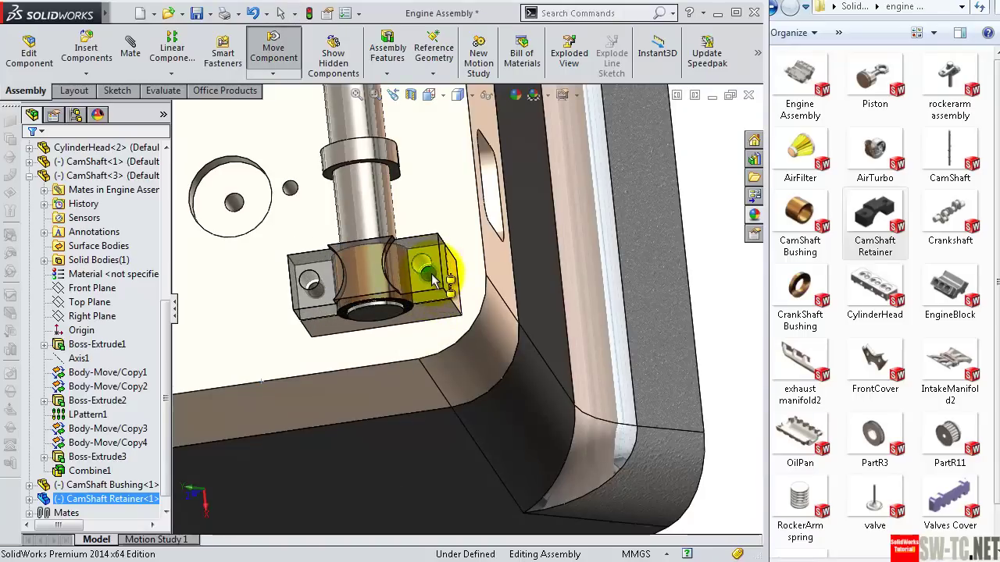
click(432, 279)
middle_drag(644, 250, 682, 284)
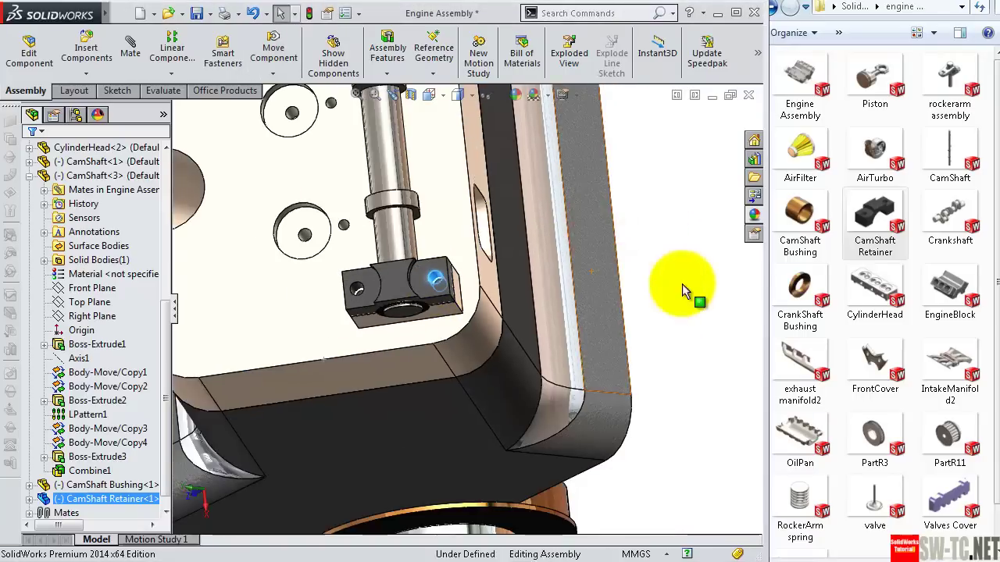
click(672, 320)
mouse_move(662, 323)
middle_down()
mouse_move(565, 212)
mouse_move(591, 302)
middle_up()
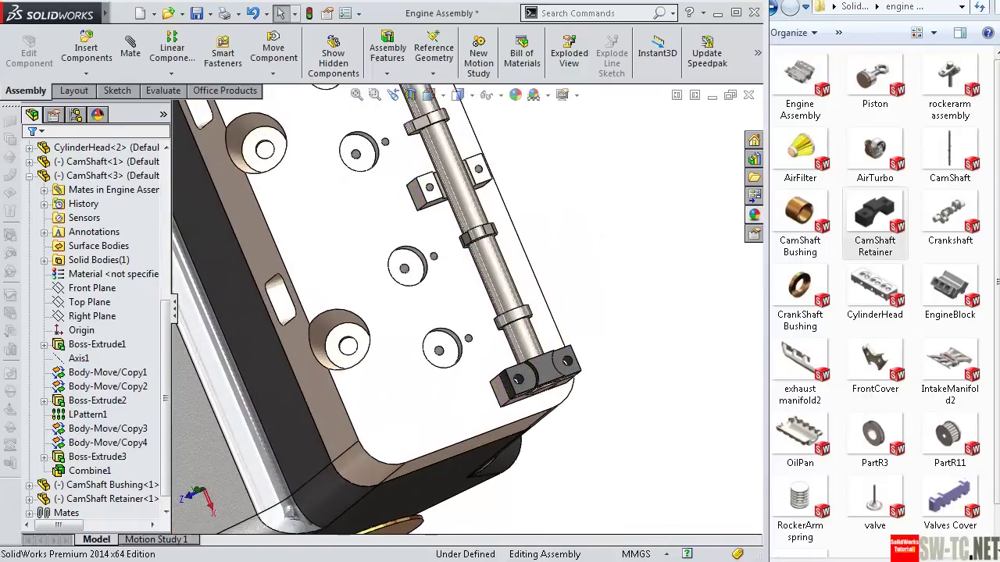
Step: Select the camshaft retainer and view the whole camshaft along the head
scroll(591, 308, down, 3)
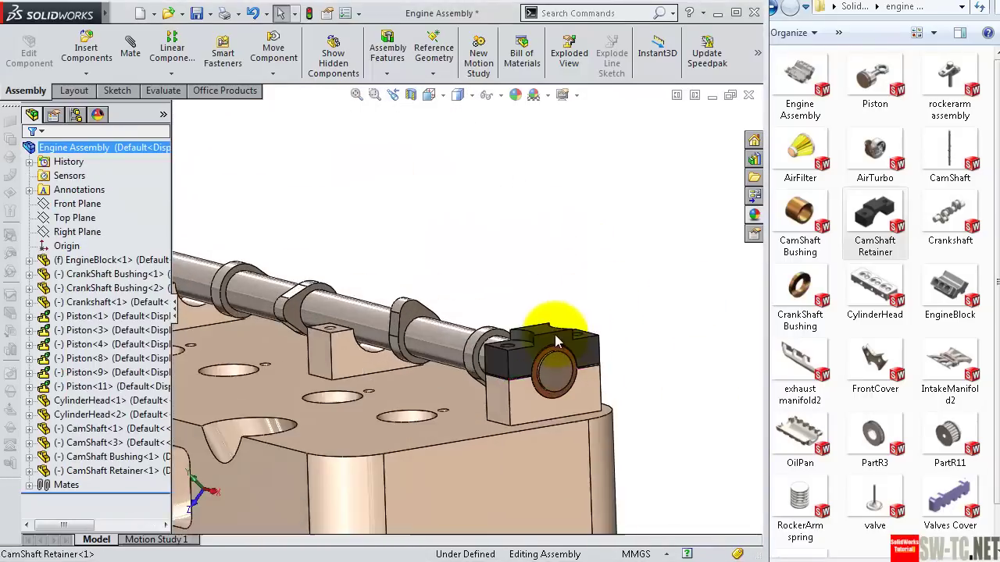
scroll(546, 328, down, 2)
click(546, 328)
mouse_move(549, 325)
middle_down()
mouse_move(584, 398)
mouse_move(529, 344)
mouse_move(508, 339)
mouse_move(538, 368)
middle_up()
scroll(468, 268, up, 2)
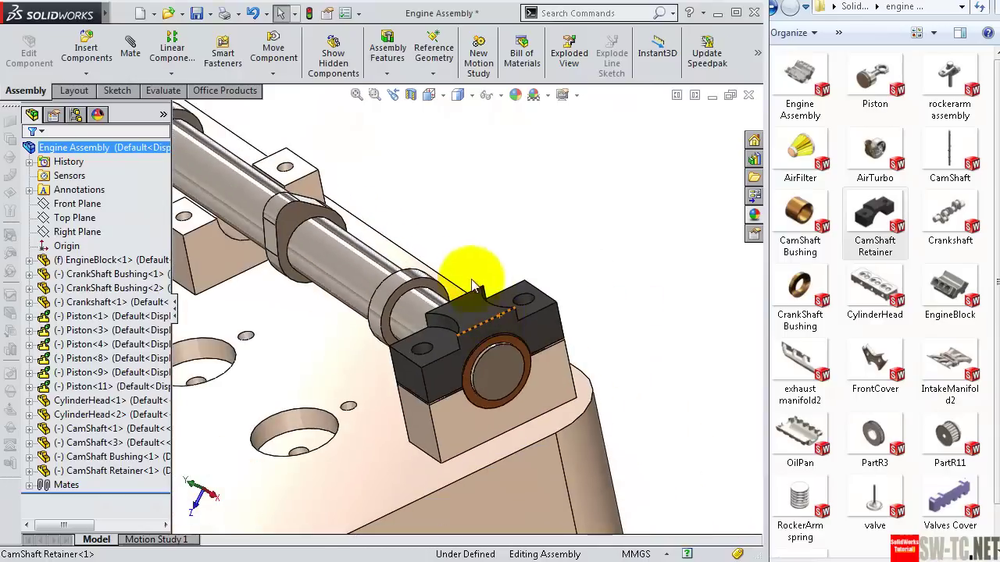
scroll(446, 237, up, 2)
scroll(446, 234, up, 3)
mouse_move(482, 276)
middle_down()
mouse_move(408, 229)
mouse_move(367, 248)
mouse_move(268, 257)
middle_up()
scroll(323, 189, down, 2)
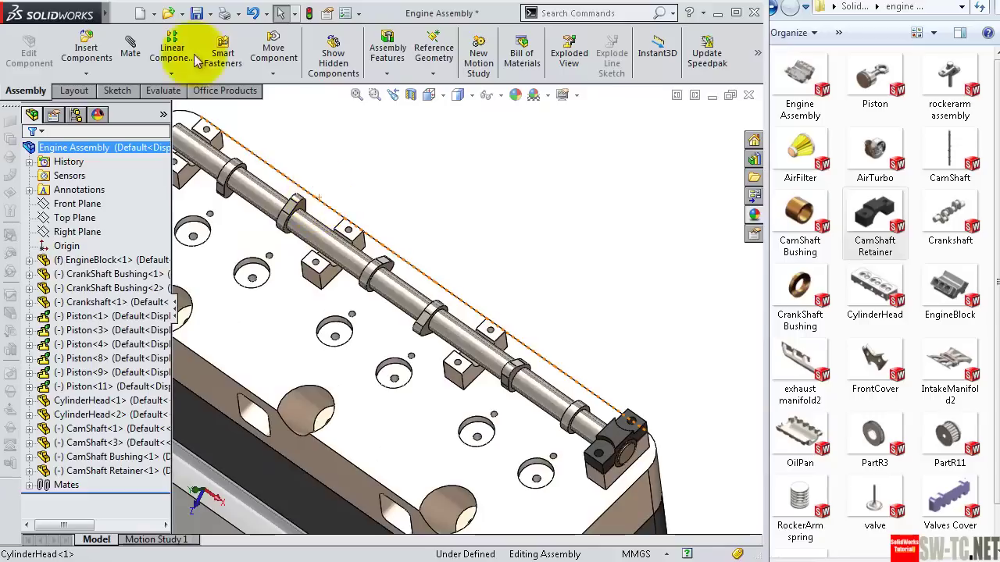
Step: Start a Linear Component Pattern along the head edge: 146.05 mm spacing, 4 instances
click(171, 74)
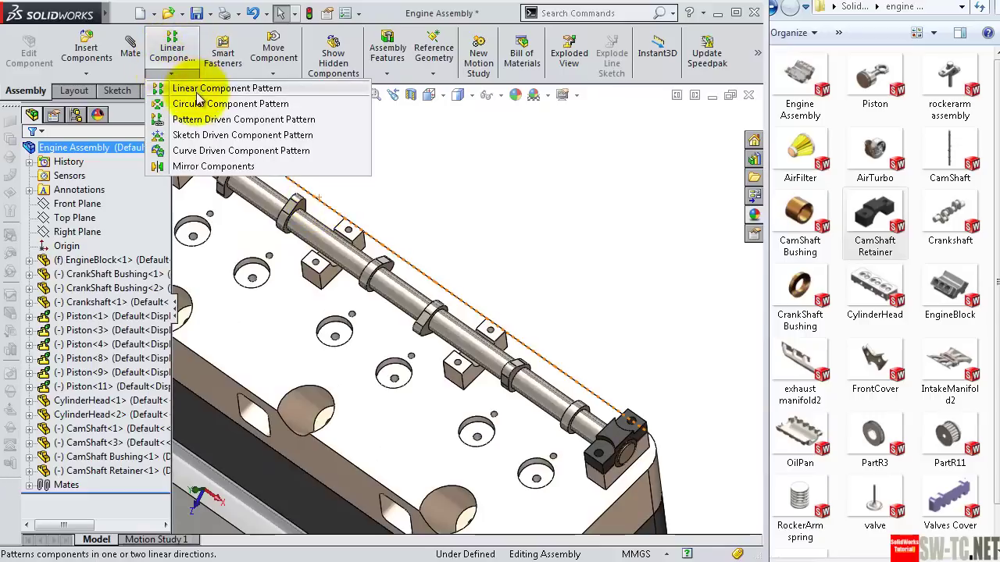
click(199, 90)
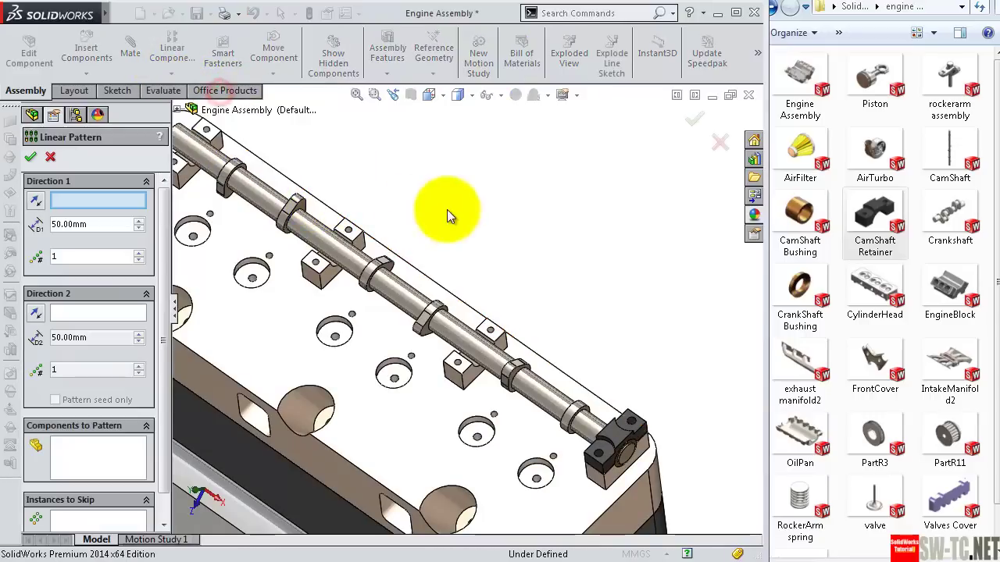
click(551, 369)
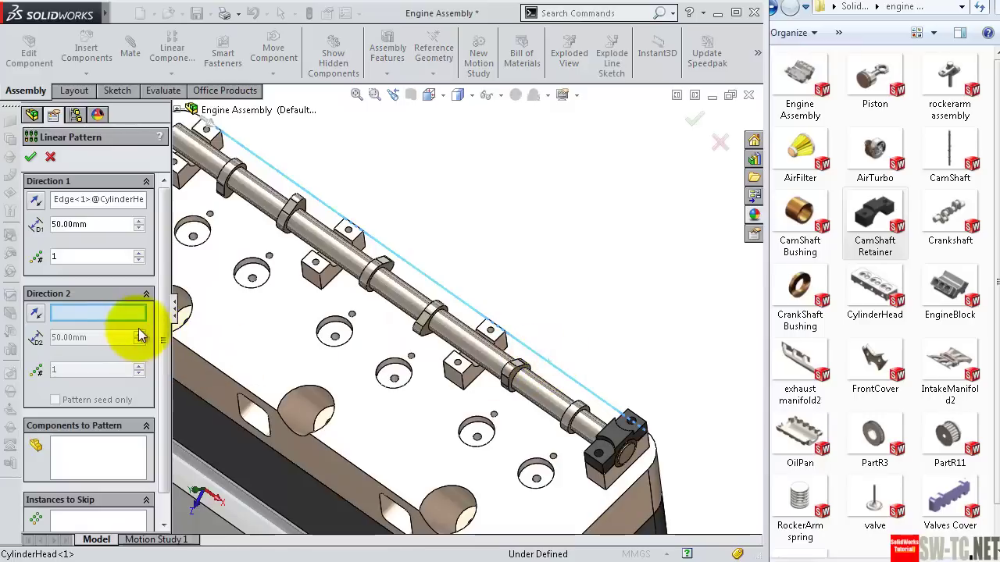
drag(164, 319, 164, 316)
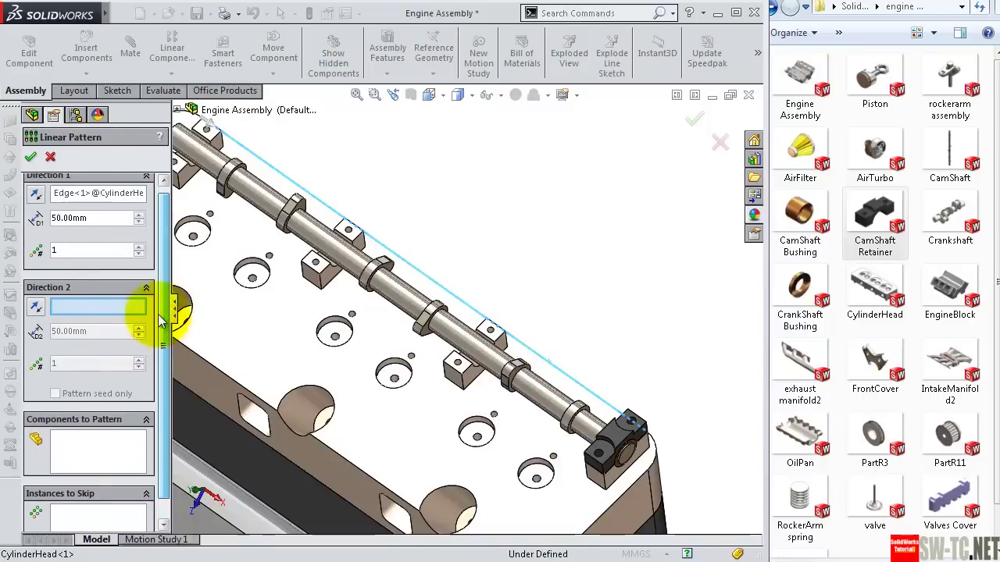
double_click(96, 222)
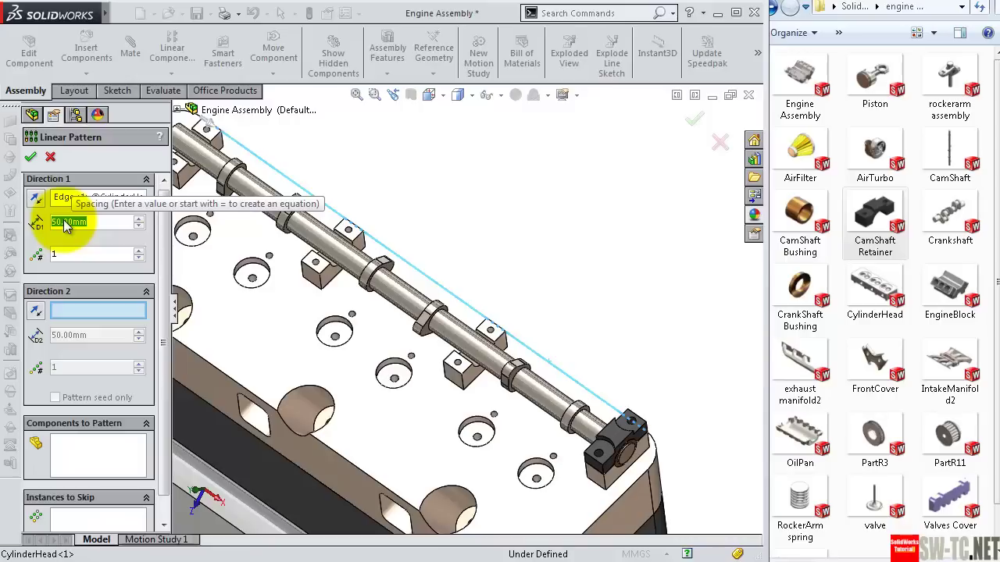
text(146)
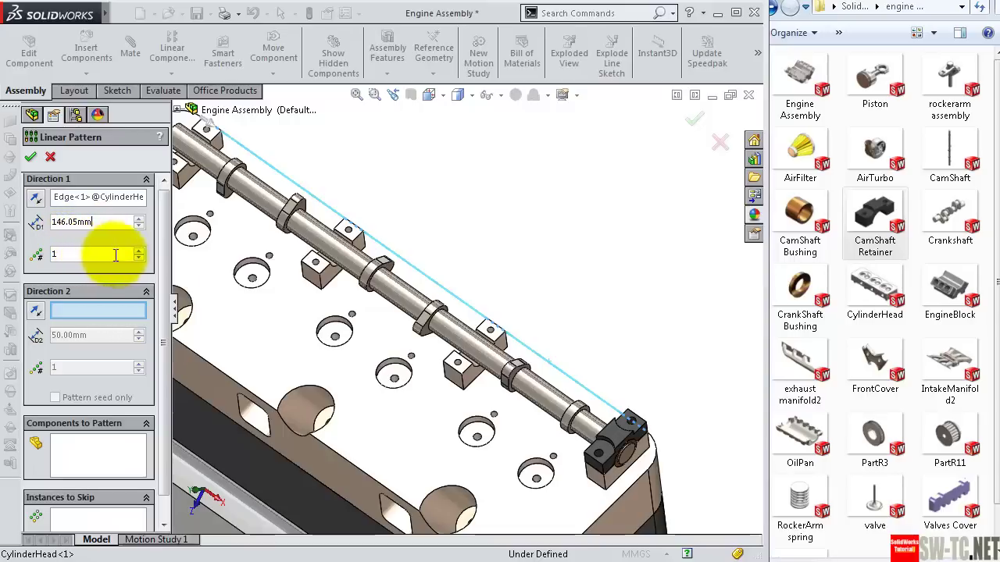
scroll(359, 277, up, 3)
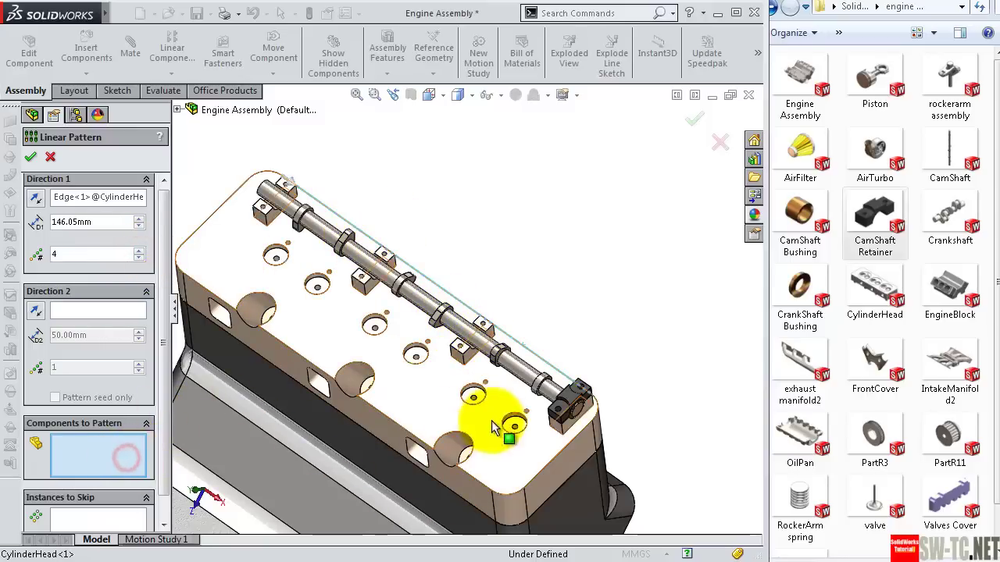
scroll(559, 414, down, 2)
Step: Add the retainer and bushing to the pattern and confirm it
click(570, 397)
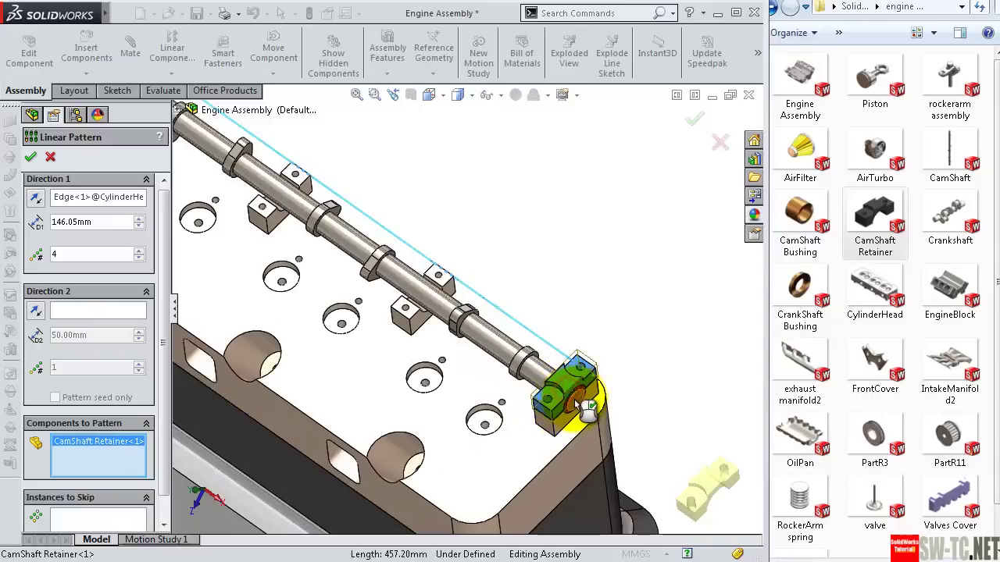
scroll(582, 410, down, 2)
scroll(539, 406, down, 2)
scroll(485, 404, down, 2)
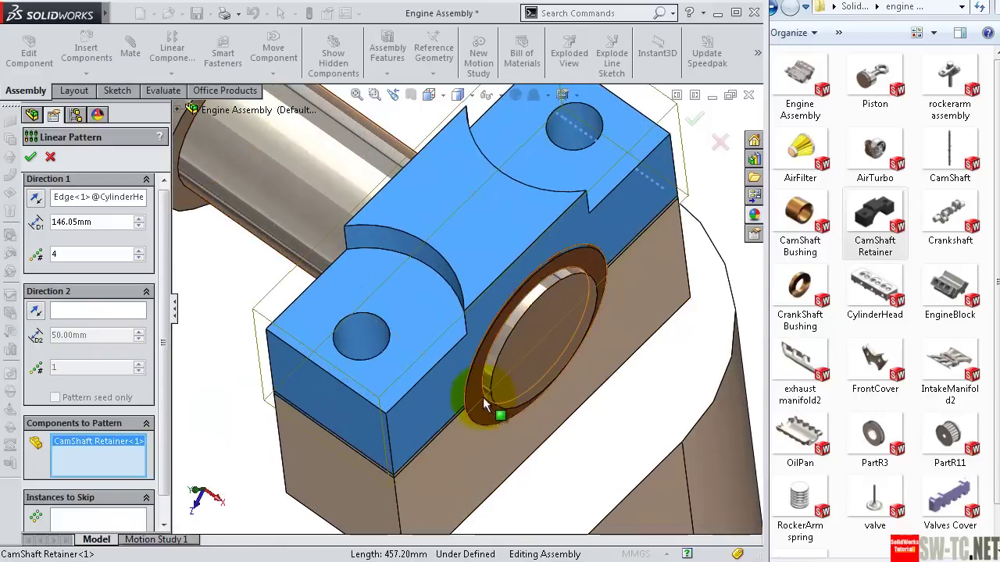
click(484, 414)
scroll(502, 412, up, 2)
scroll(496, 390, up, 3)
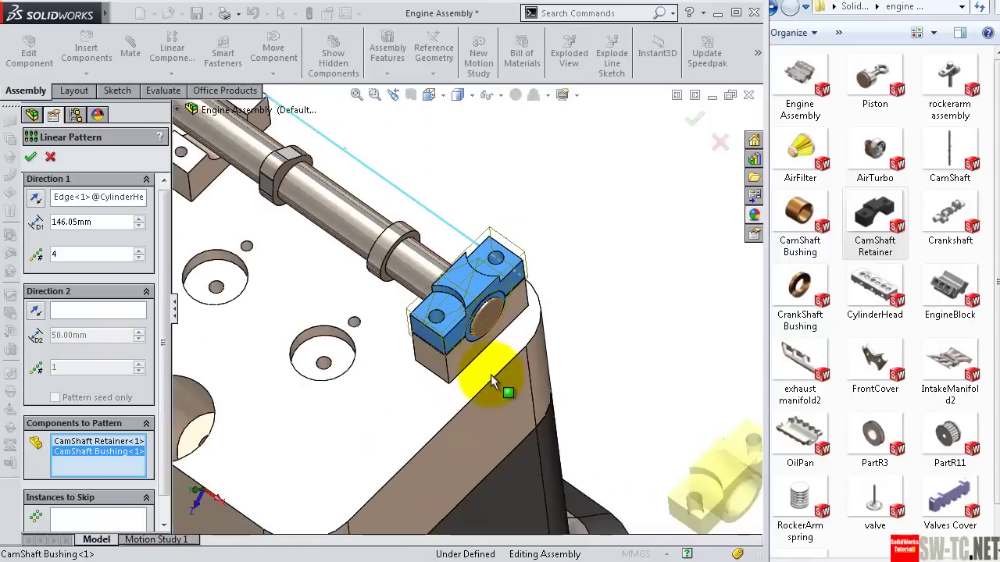
scroll(480, 375, up, 2)
scroll(477, 377, up, 3)
scroll(445, 352, up, 2)
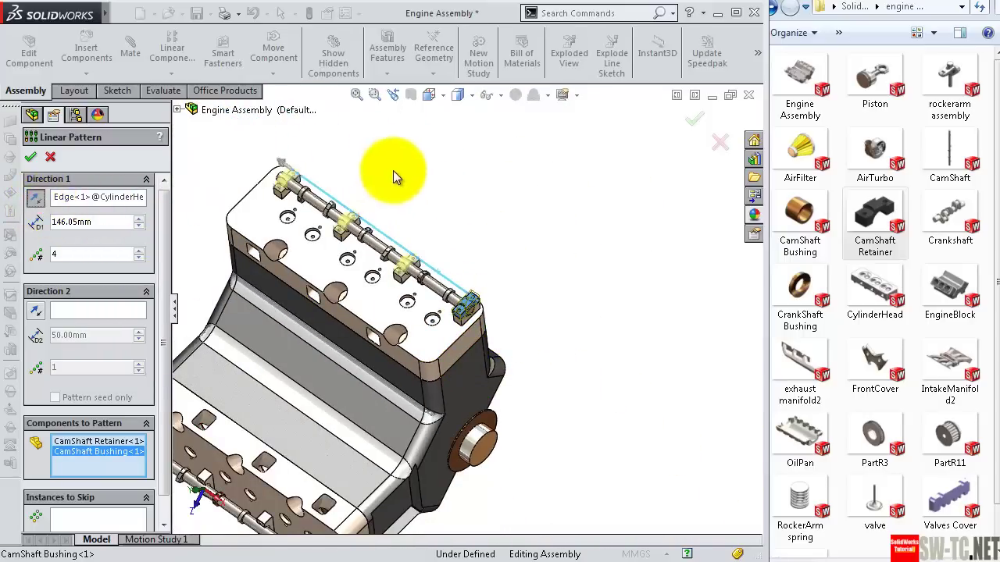
middle_drag(392, 171, 415, 216)
click(695, 118)
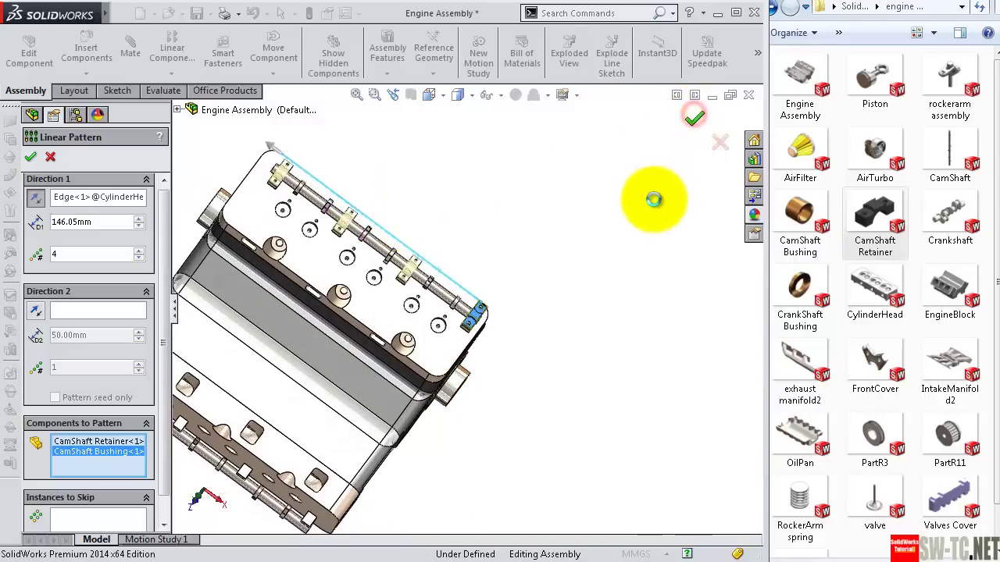
Step: Check whether the end camshaft retainer is fixed and bring its underside into view
middle_drag(474, 263, 453, 205)
scroll(453, 206, down, 5)
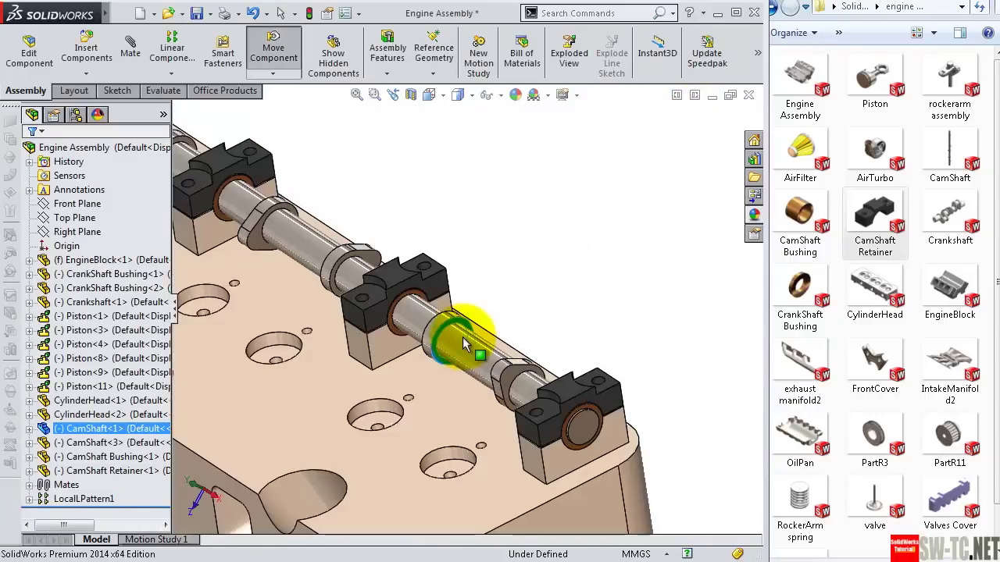
click(445, 335)
scroll(391, 234, up, 1)
mouse_move(372, 210)
middle_down()
mouse_move(402, 301)
mouse_move(383, 264)
mouse_move(396, 286)
middle_up()
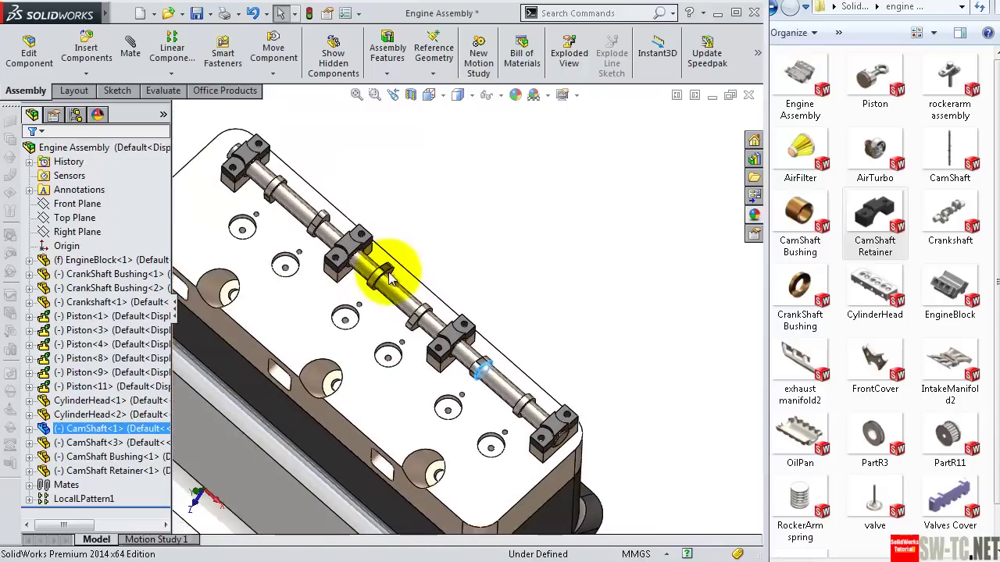
click(395, 286)
scroll(395, 286, down, 5)
middle_drag(607, 317, 556, 304)
drag(556, 305, 549, 287)
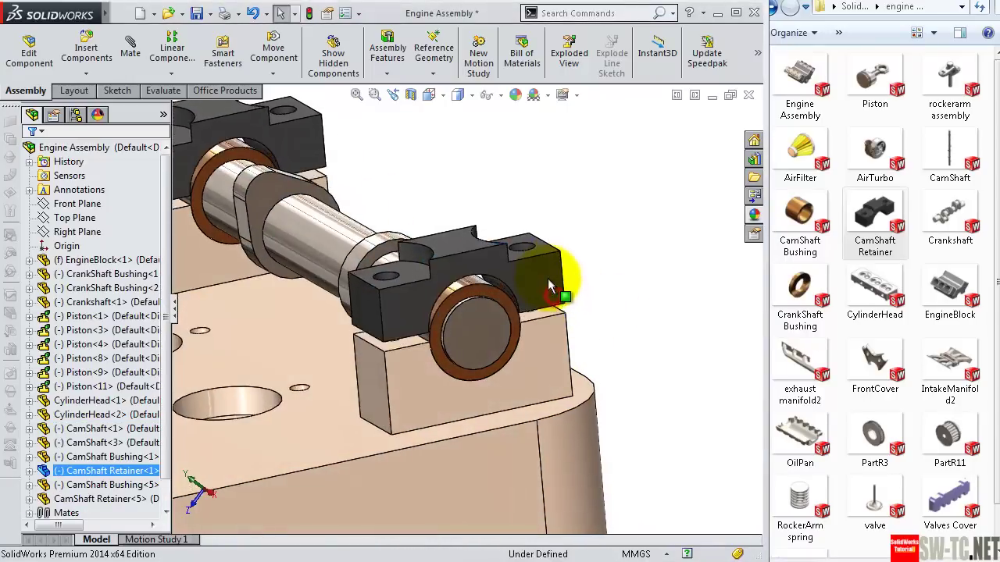
mouse_move(549, 287)
middle_down()
mouse_move(576, 274)
mouse_move(554, 229)
mouse_move(566, 253)
middle_up()
scroll(566, 254, down, 3)
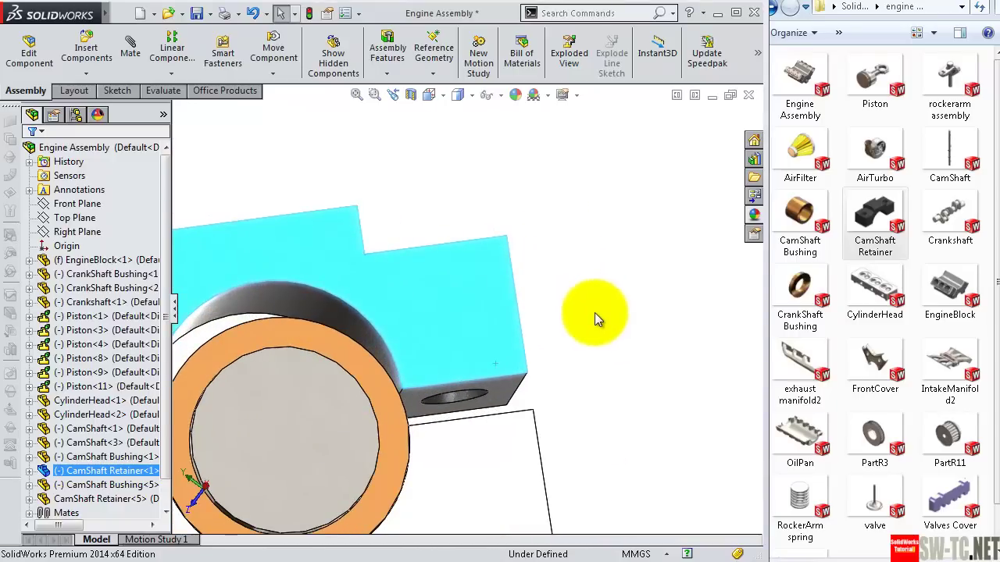
middle_drag(594, 312, 539, 374)
Step: Mate the retainer's bottom face coincident with the bearing block top and close the mate
click(500, 389)
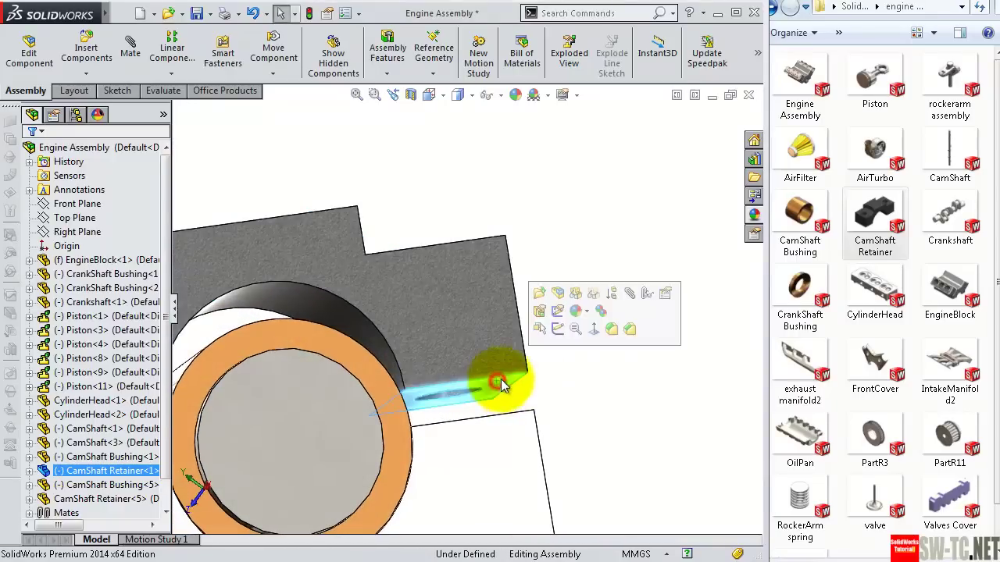
click(631, 294)
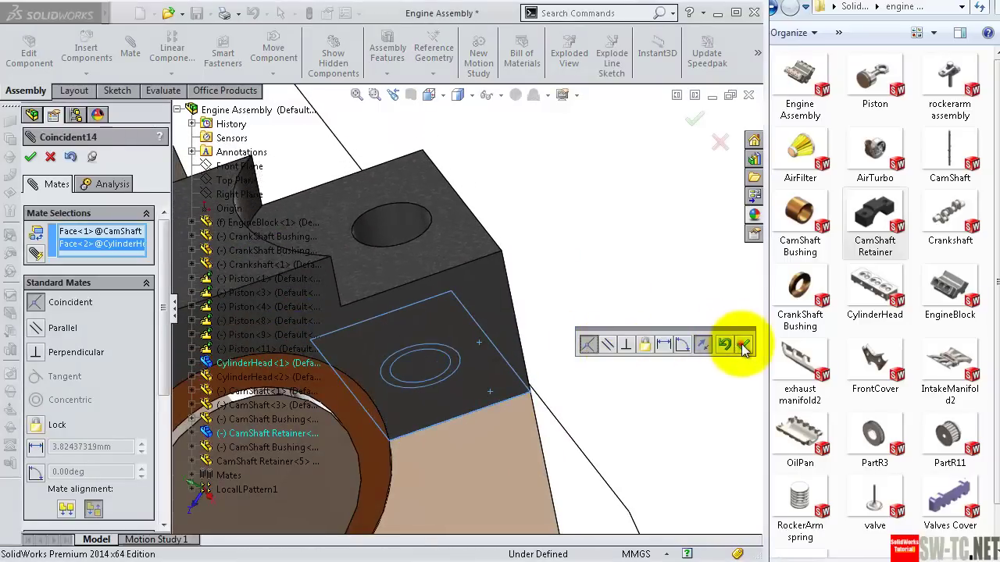
click(744, 347)
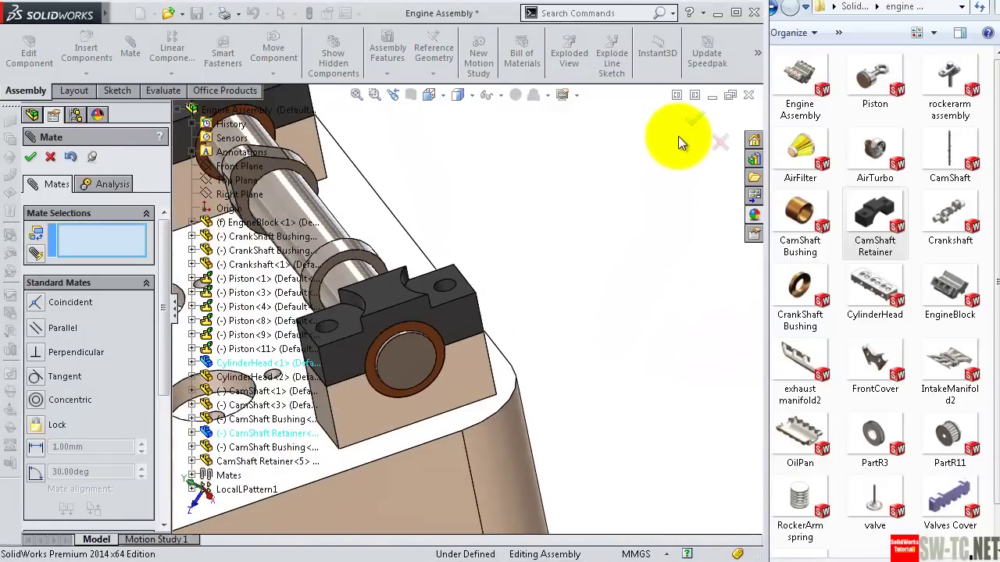
click(695, 123)
middle_drag(514, 238, 471, 227)
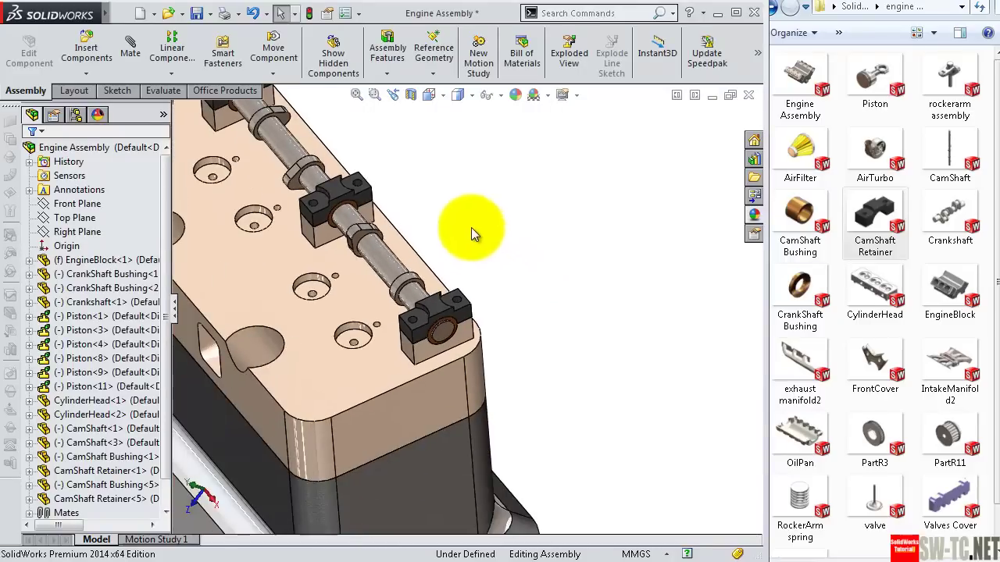
Step: Bring the RockerArm spring and the valve from the Design Library into the assembly
scroll(422, 201, up, 3)
scroll(391, 184, down, 3)
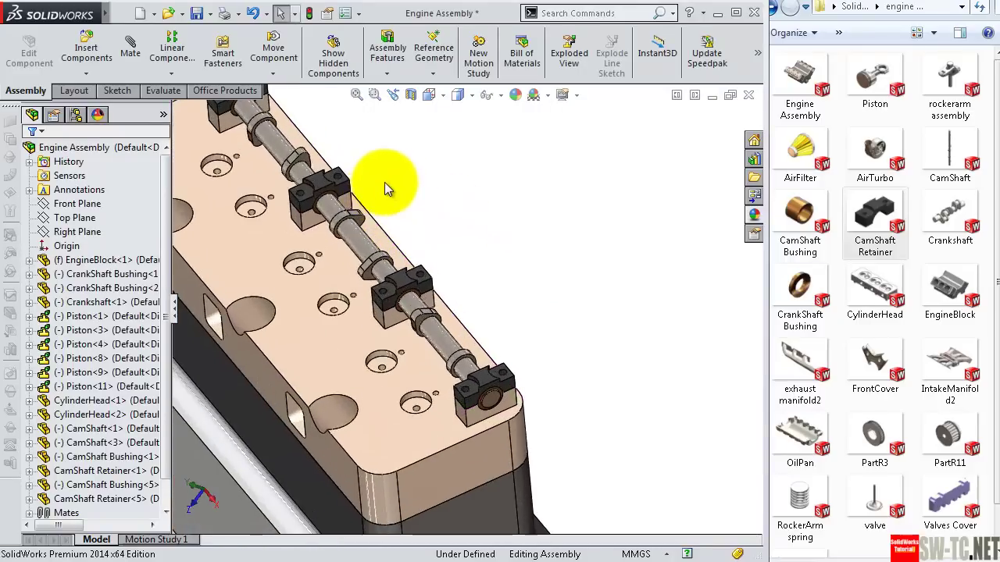
mouse_move(384, 187)
middle_down()
mouse_move(368, 167)
mouse_move(379, 178)
middle_up()
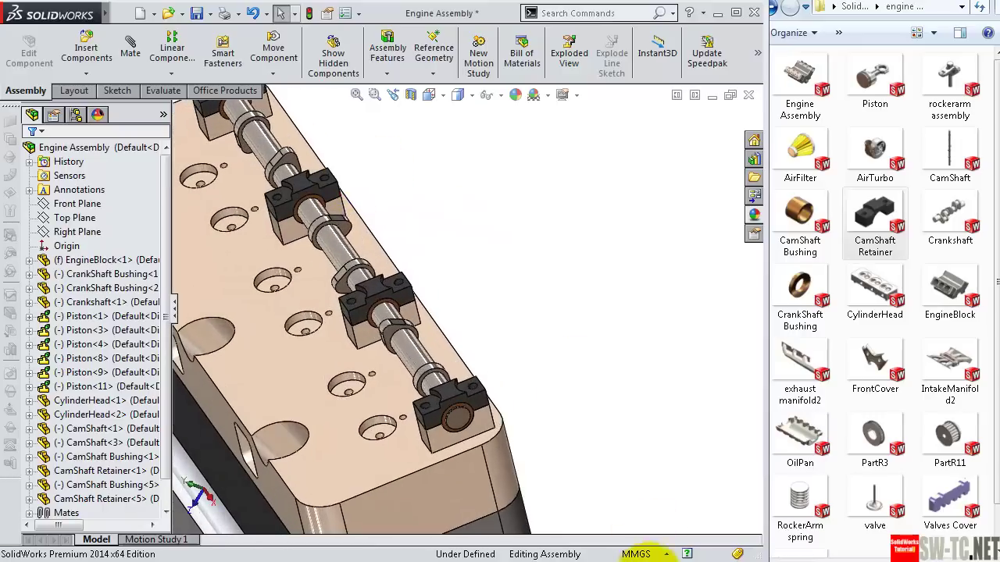
middle_drag(438, 367, 454, 344)
middle_drag(594, 272, 595, 293)
drag(596, 310, 857, 181)
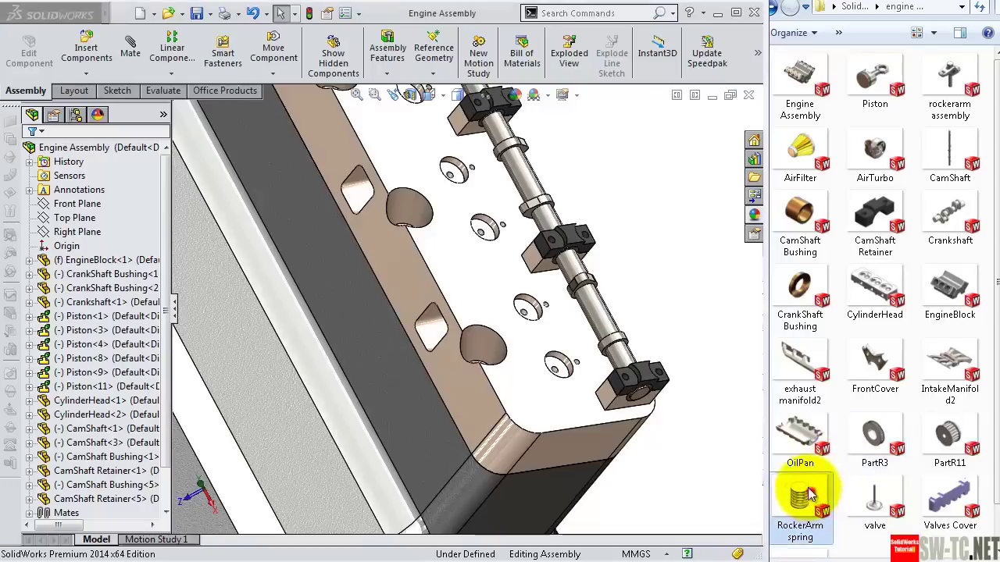
drag(800, 500, 688, 258)
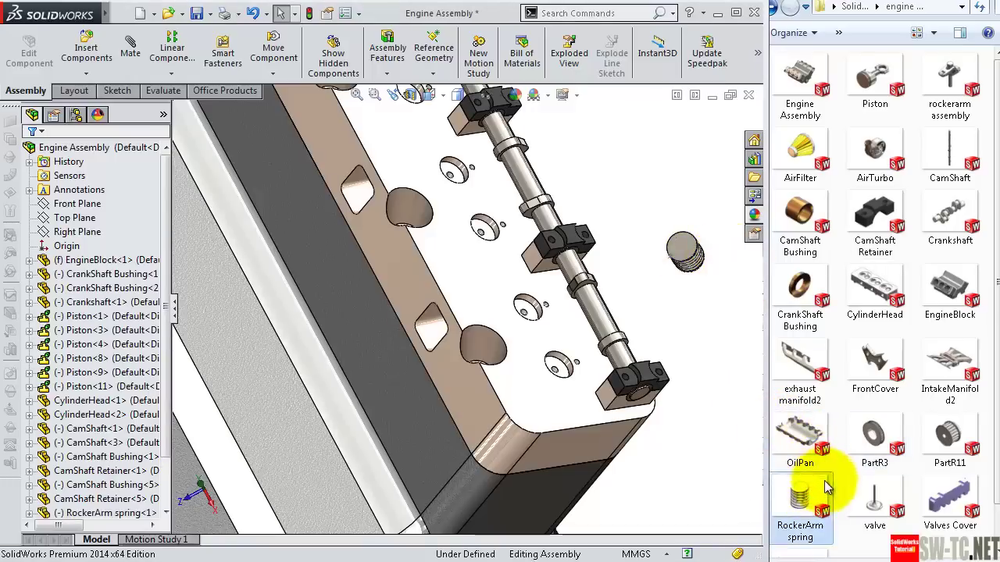
drag(873, 499, 698, 341)
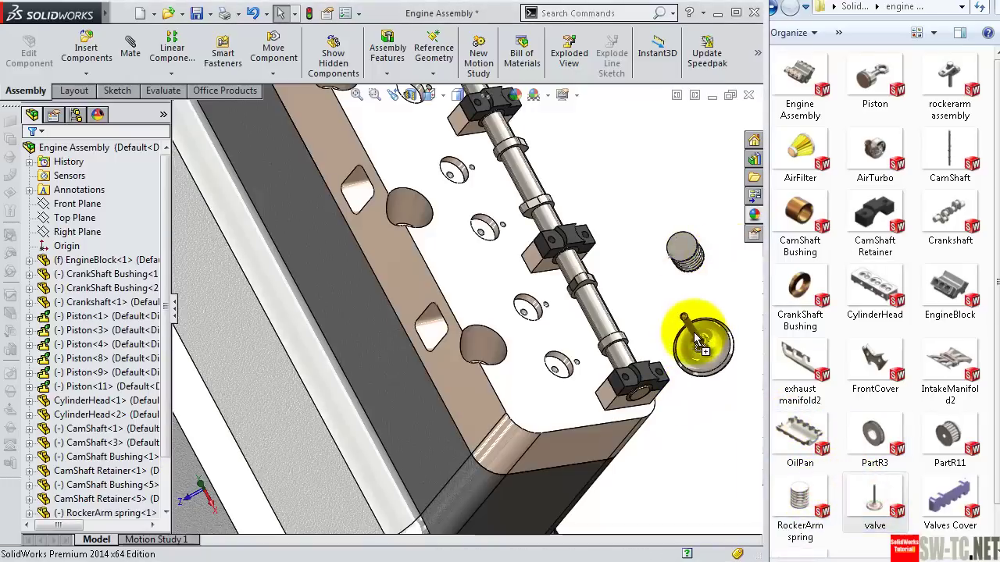
Step: Seat the valve stem in a cylinder-head hole and move the spring toward the valve
scroll(703, 339, down, 3)
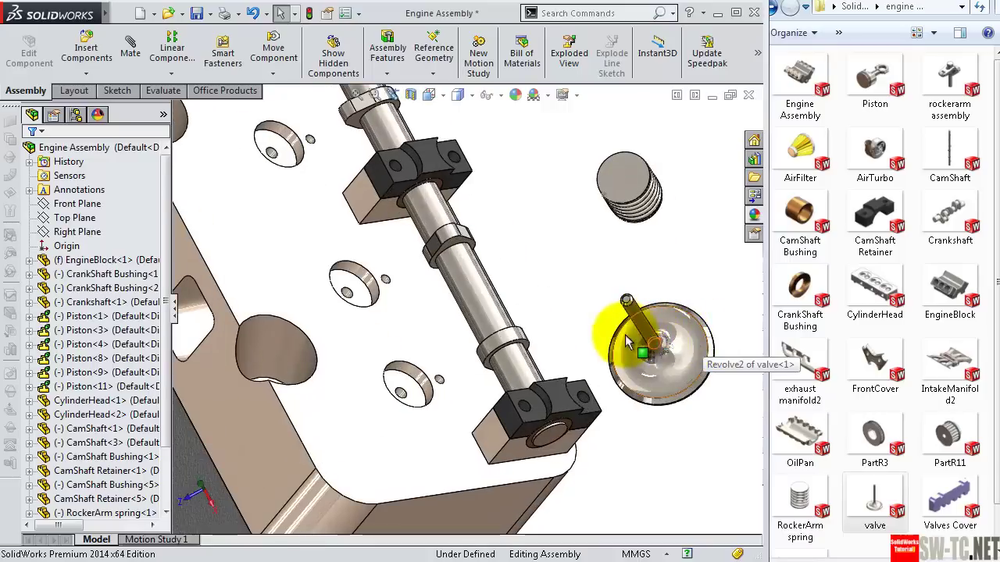
mouse_move(627, 334)
mouse_down()
mouse_move(652, 331)
mouse_move(428, 382)
mouse_up()
scroll(400, 391, down, 3)
scroll(414, 384, down, 2)
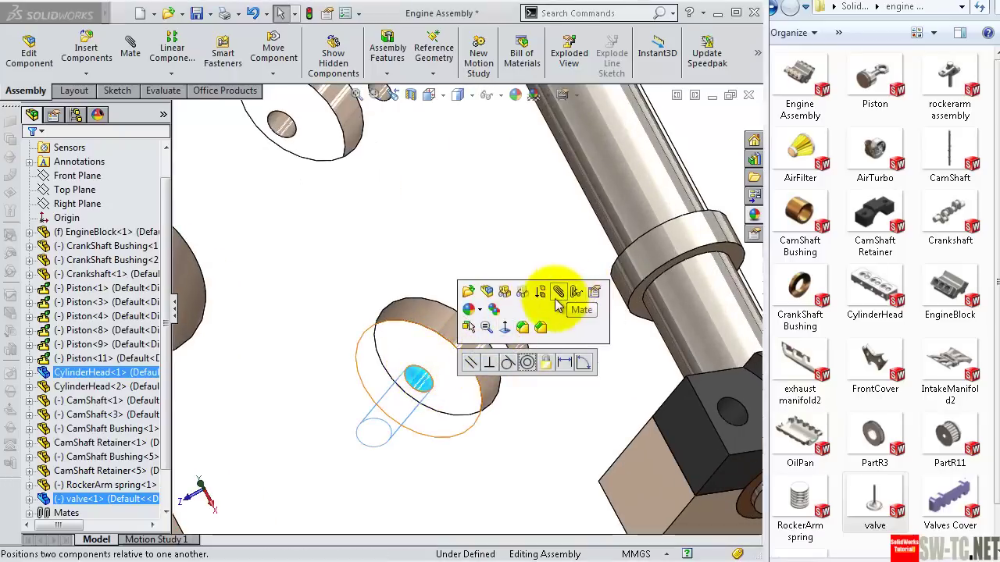
click(525, 363)
scroll(525, 363, up, 3)
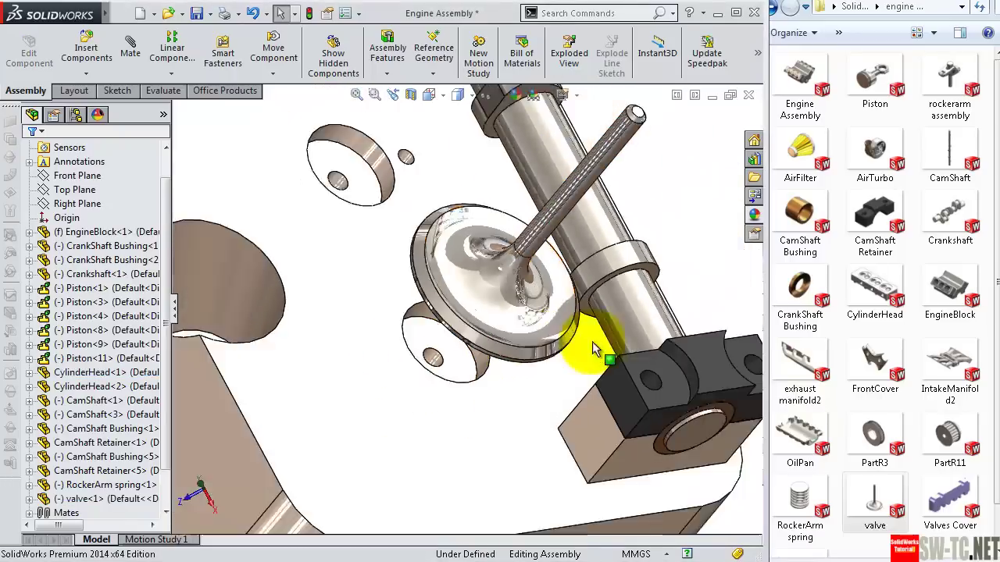
scroll(592, 341, up, 2)
drag(535, 240, 449, 364)
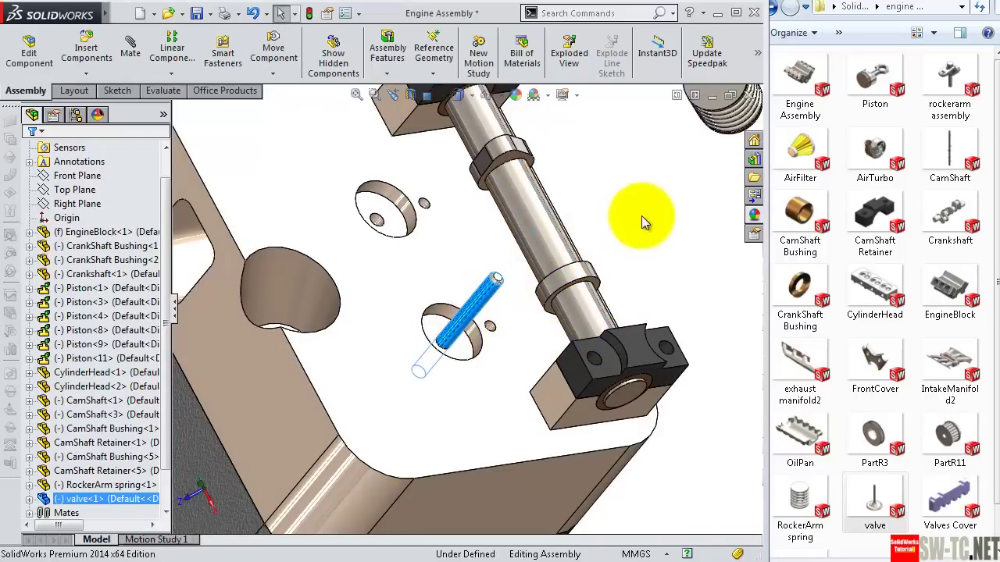
mouse_move(649, 215)
middle_down()
mouse_move(645, 224)
mouse_move(648, 151)
middle_up()
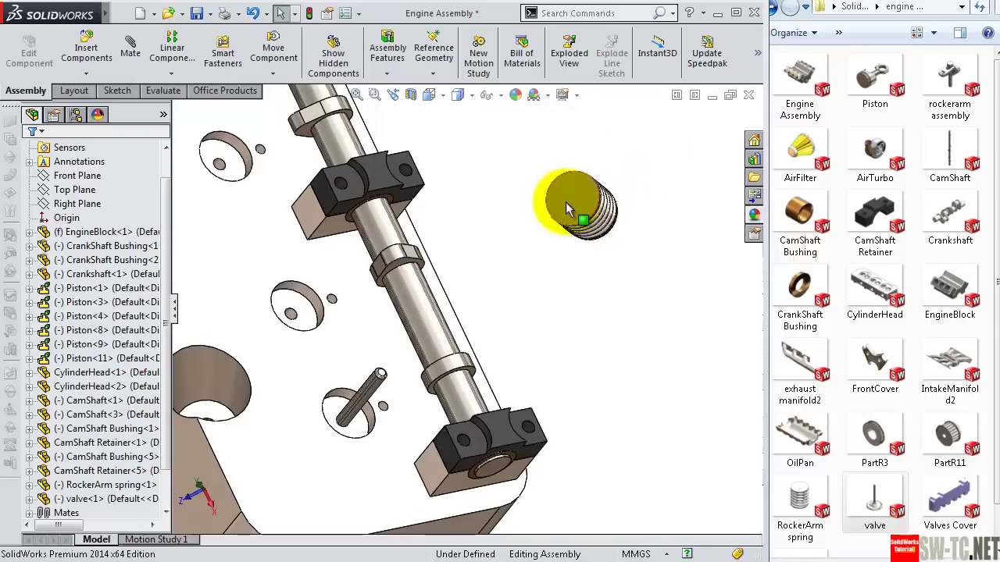
drag(583, 201, 566, 222)
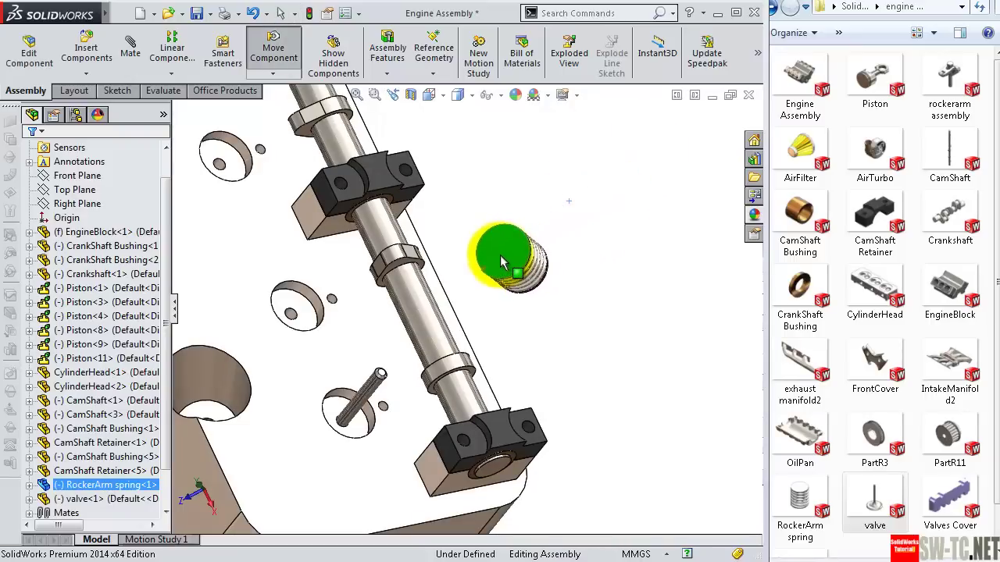
Step: Rotate the RockerArm spring into a new orientation with Rotate Component
drag(502, 262, 499, 257)
click(281, 78)
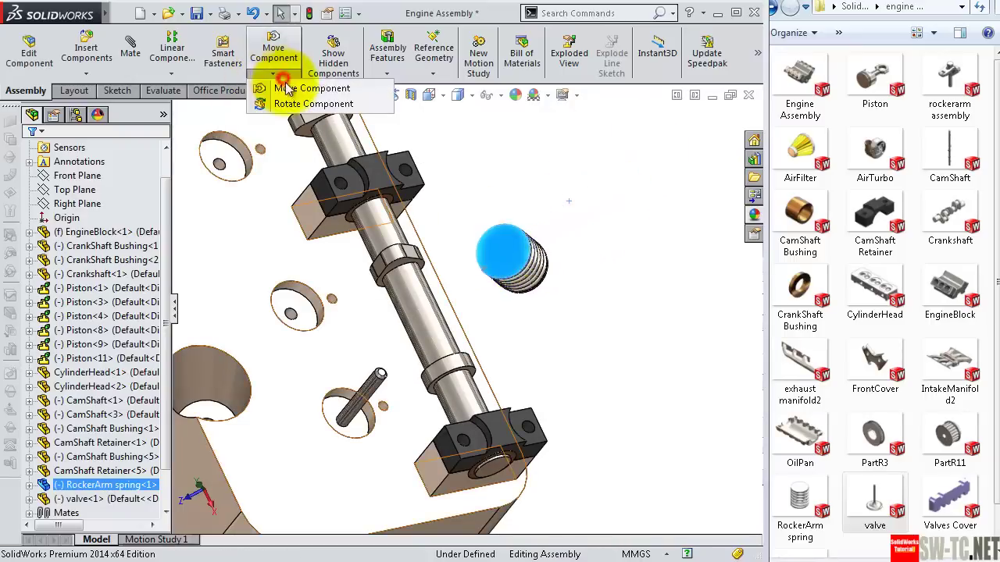
click(289, 105)
drag(513, 250, 596, 185)
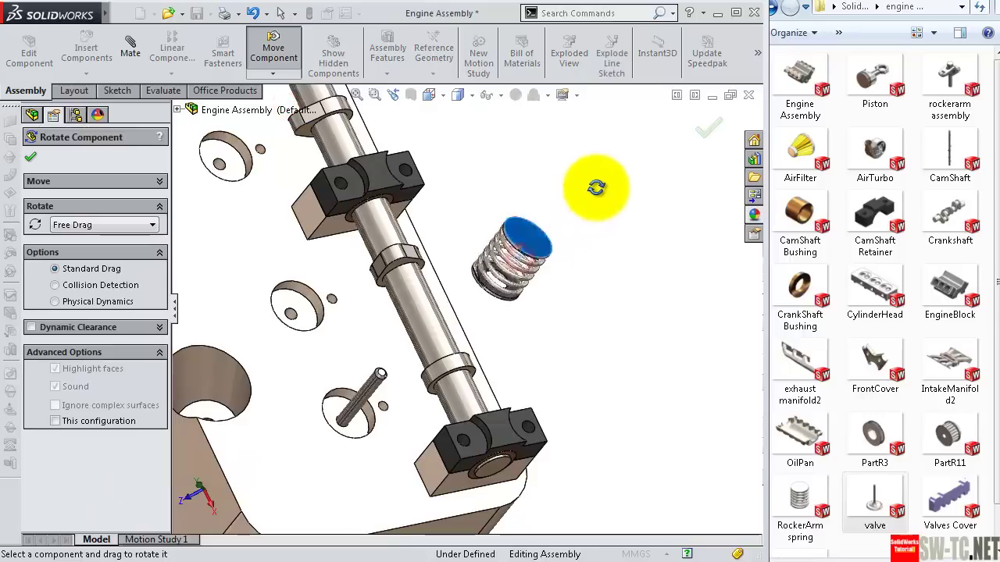
scroll(536, 273, down, 2)
scroll(516, 235, down, 2)
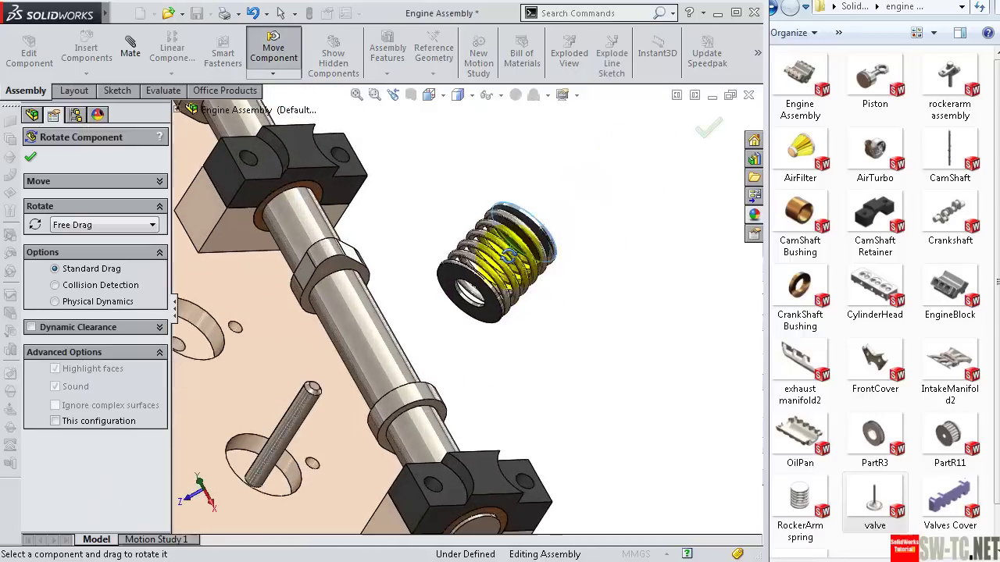
scroll(488, 207, down, 2)
right_click(703, 133)
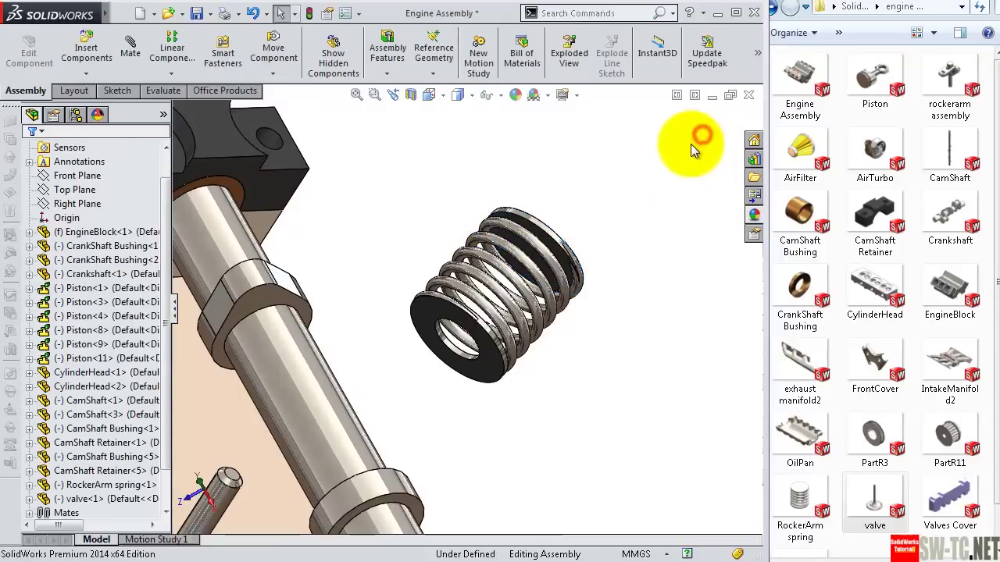
Step: Mate the spring's end face coincident with the valve stem's end face
scroll(562, 230, down, 2)
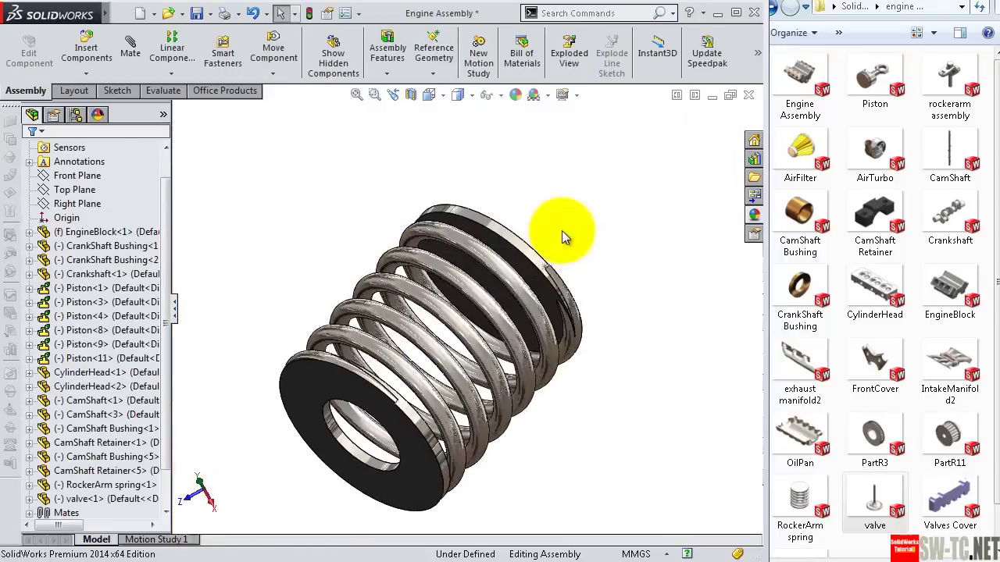
click(545, 302)
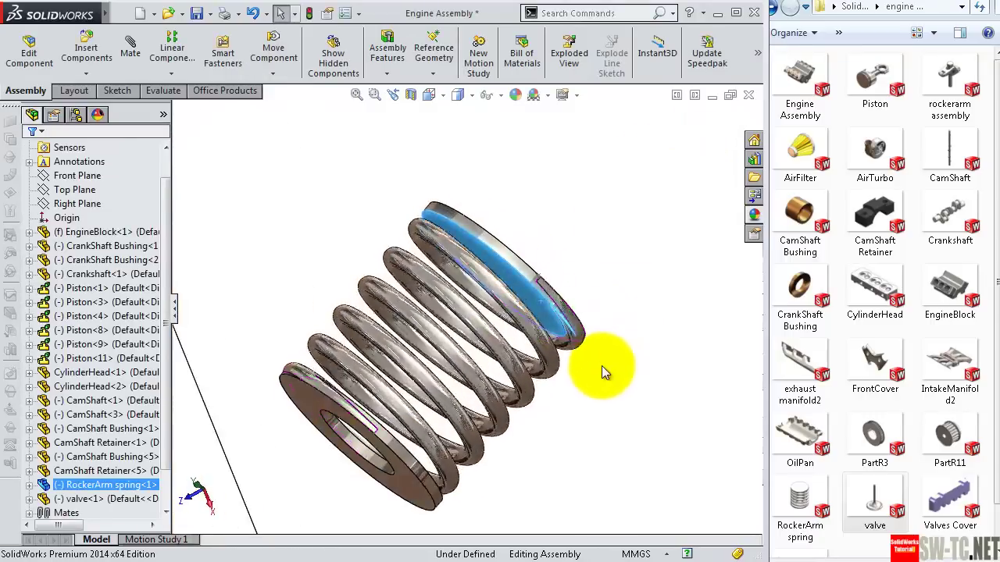
scroll(602, 365, up, 5)
scroll(320, 435, down, 2)
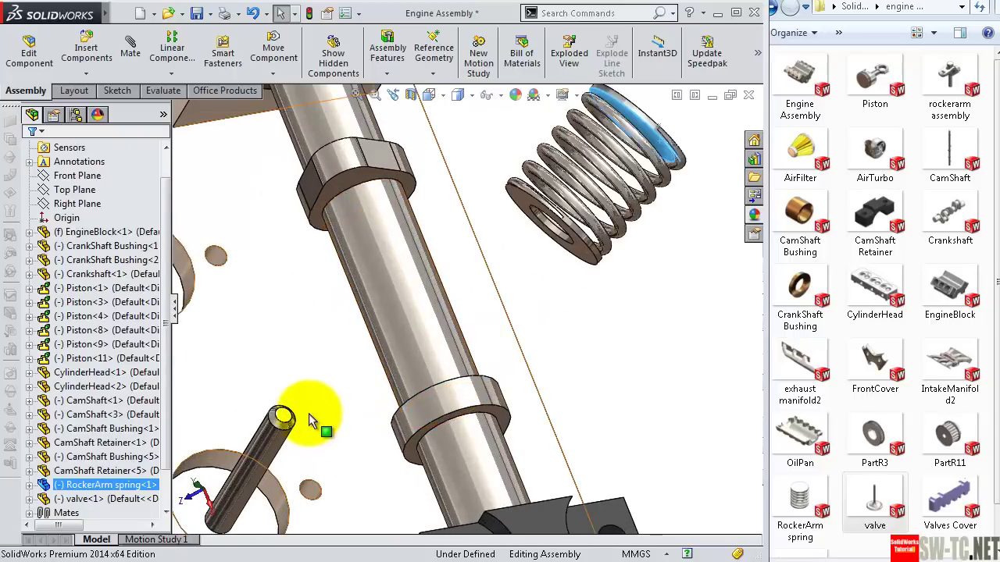
scroll(310, 420, down, 2)
scroll(289, 413, down, 2)
scroll(305, 398, down, 2)
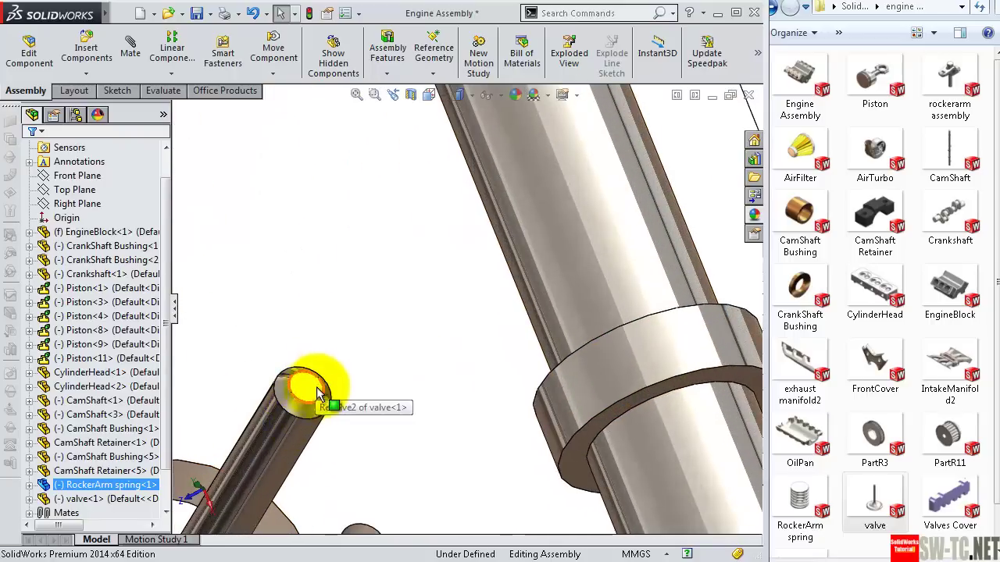
ctrl+click(315, 397)
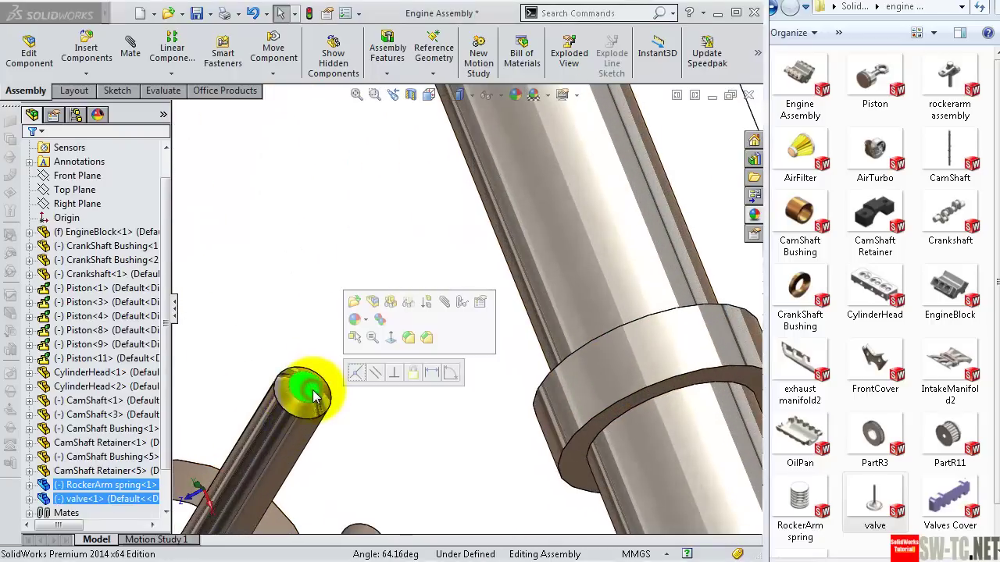
click(358, 378)
Step: View the spring from the side and reselect its end face
scroll(438, 367, up, 2)
scroll(546, 335, up, 2)
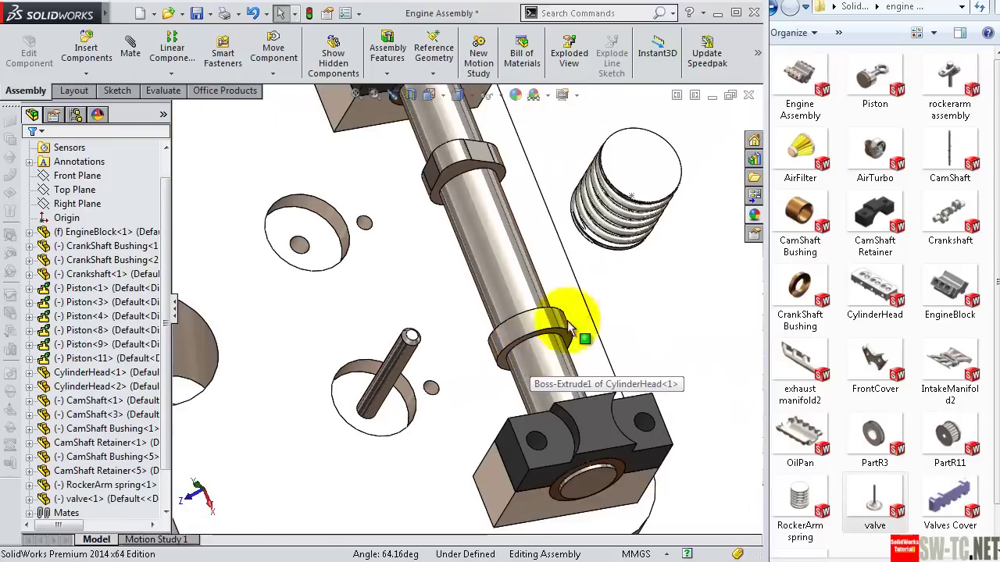
mouse_move(670, 231)
middle_down()
mouse_move(705, 229)
mouse_move(681, 208)
middle_up()
scroll(611, 187, down, 3)
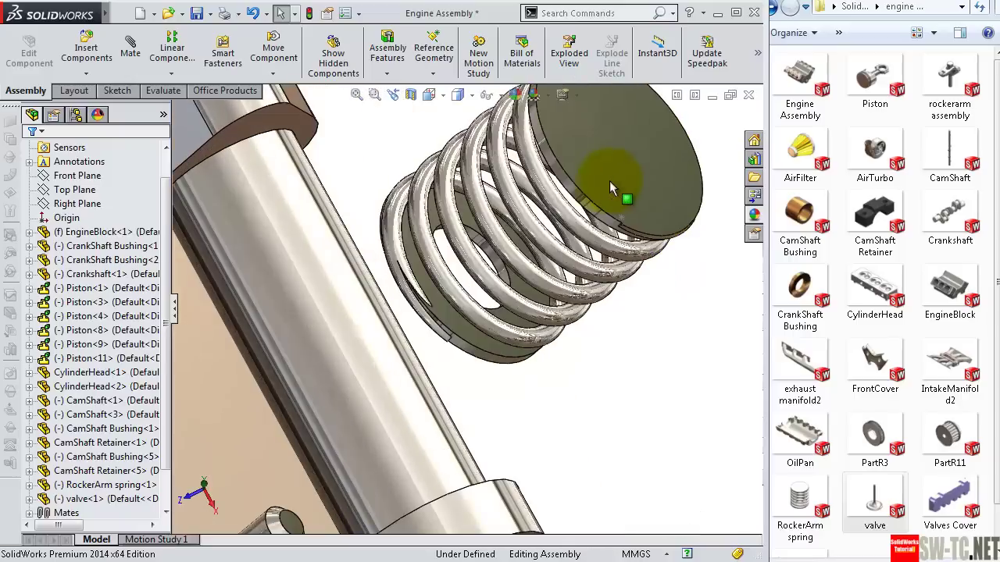
click(583, 199)
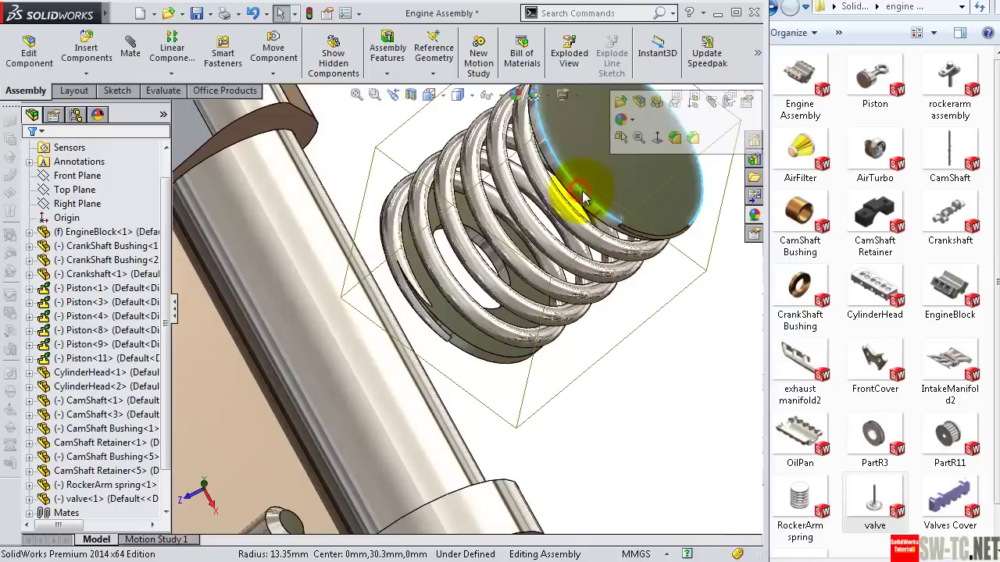
click(725, 347)
scroll(599, 230, down, 2)
scroll(527, 243, down, 3)
scroll(526, 242, up, 2)
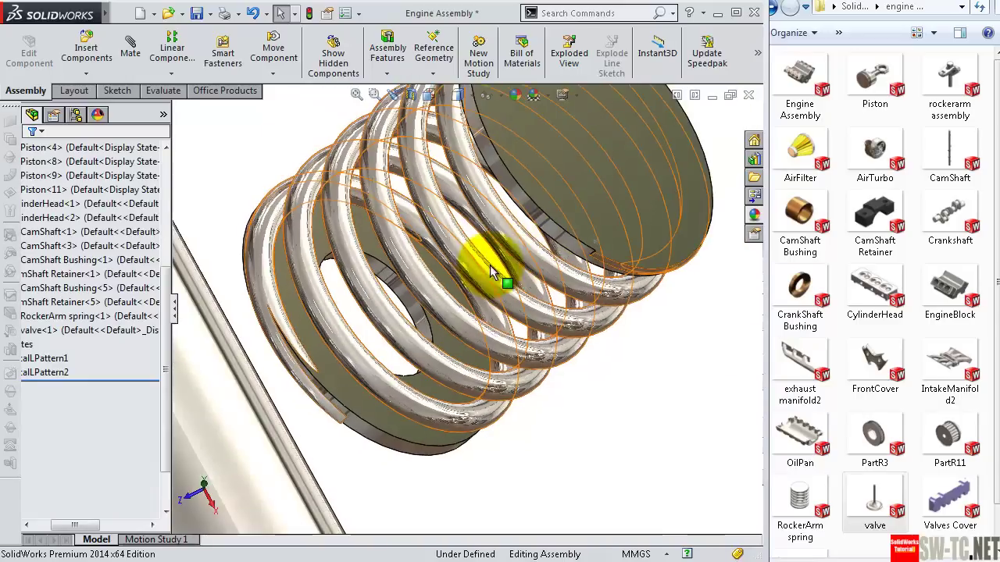
click(536, 222)
scroll(523, 281, up, 3)
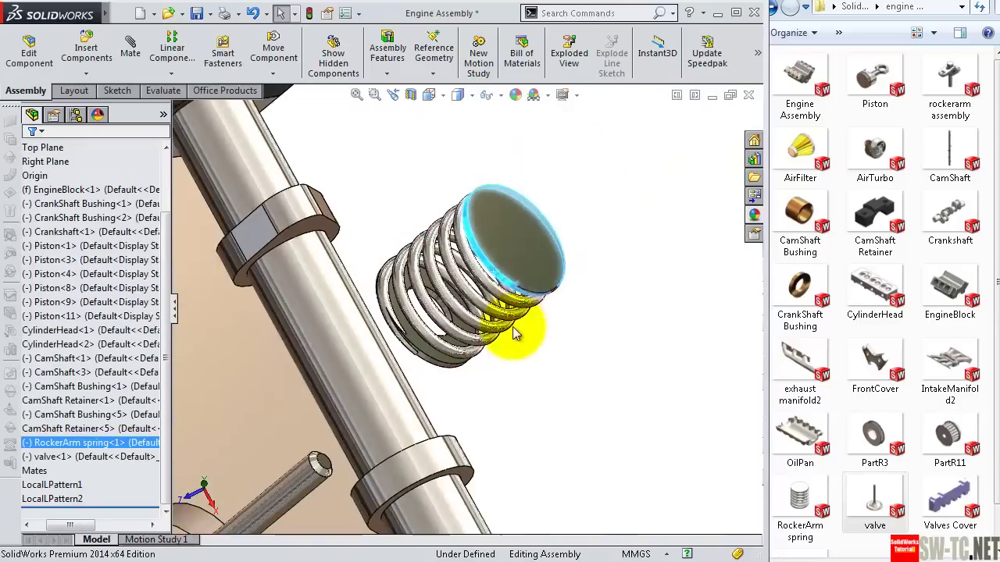
scroll(412, 469, up, 2)
scroll(433, 373, down, 3)
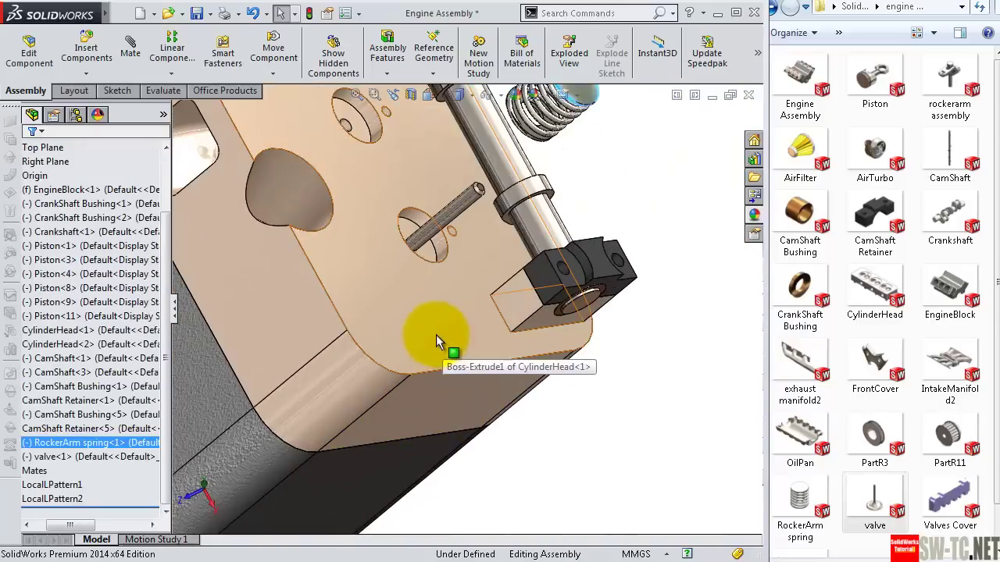
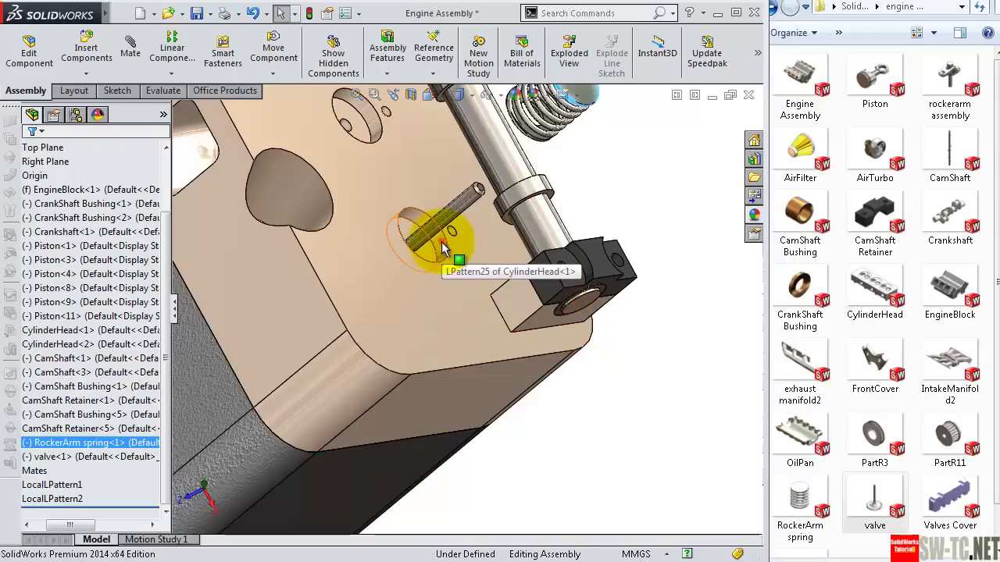
Step: Mate the spring concentric to the pin hole and slide it along the pin
click(422, 228)
click(541, 226)
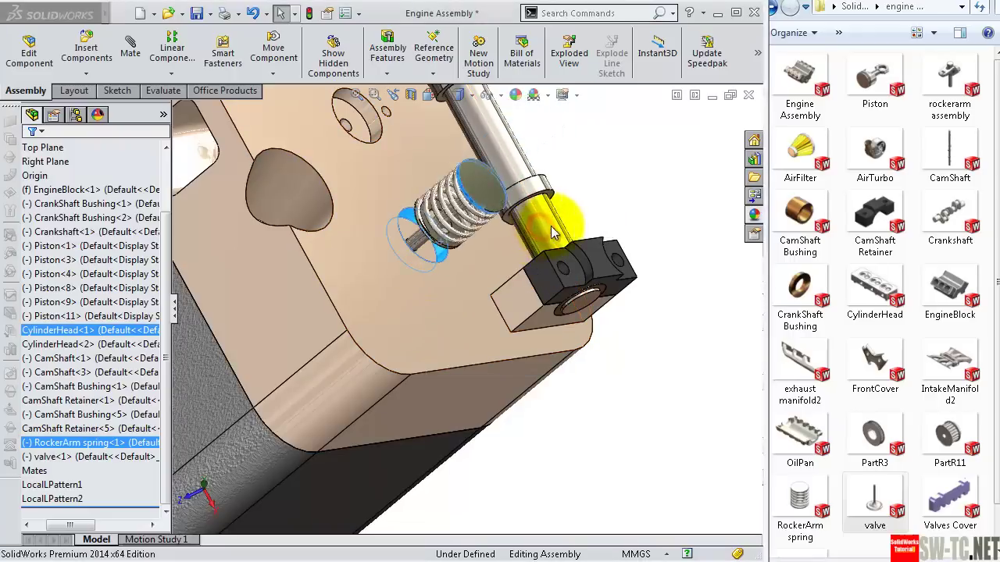
middle_drag(642, 190, 665, 167)
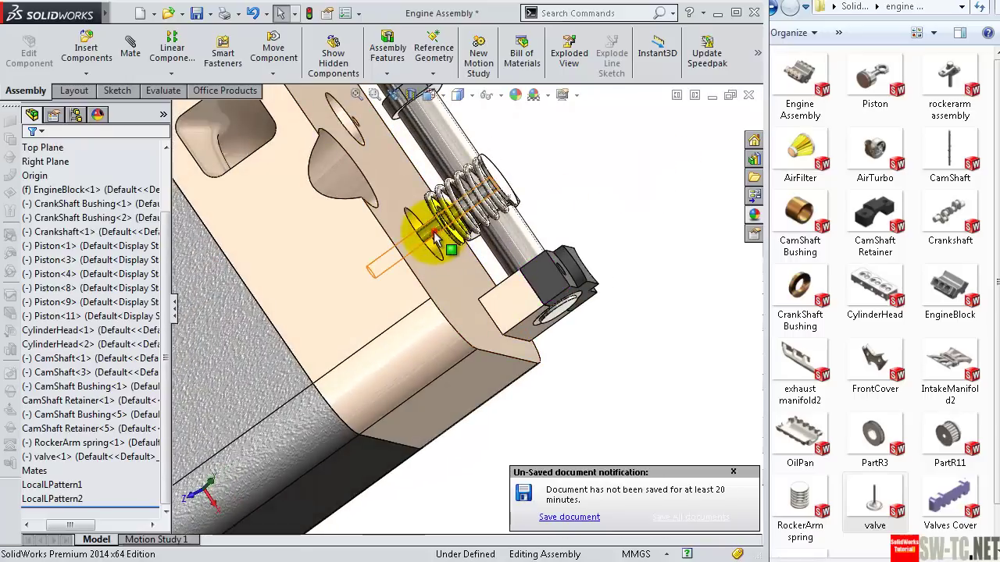
drag(435, 238, 408, 250)
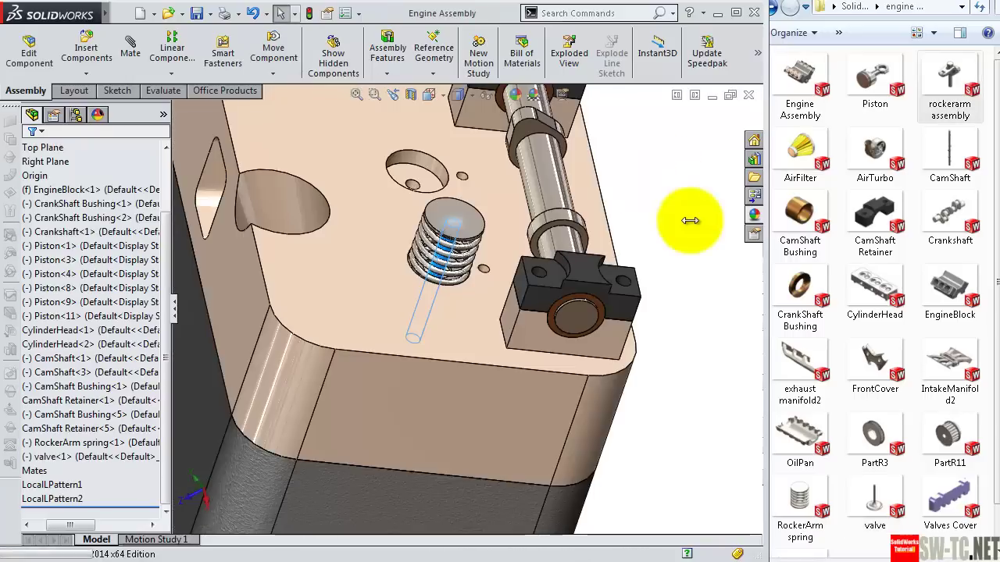
Step: Drag the rockerarm assembly from the Explorer into the engine assembly
drag(946, 76, 659, 268)
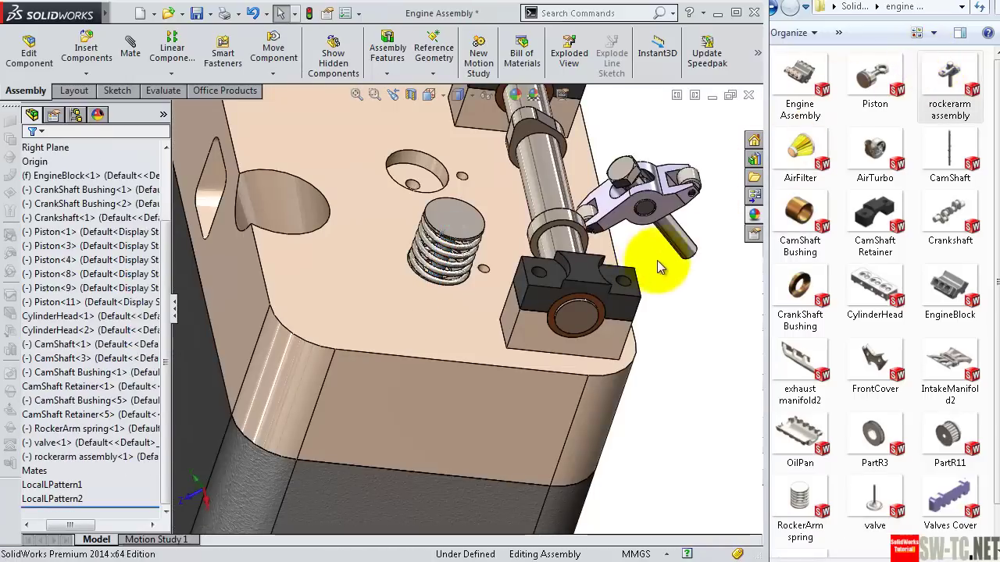
scroll(664, 261, down, 5)
middle_drag(660, 238, 640, 260)
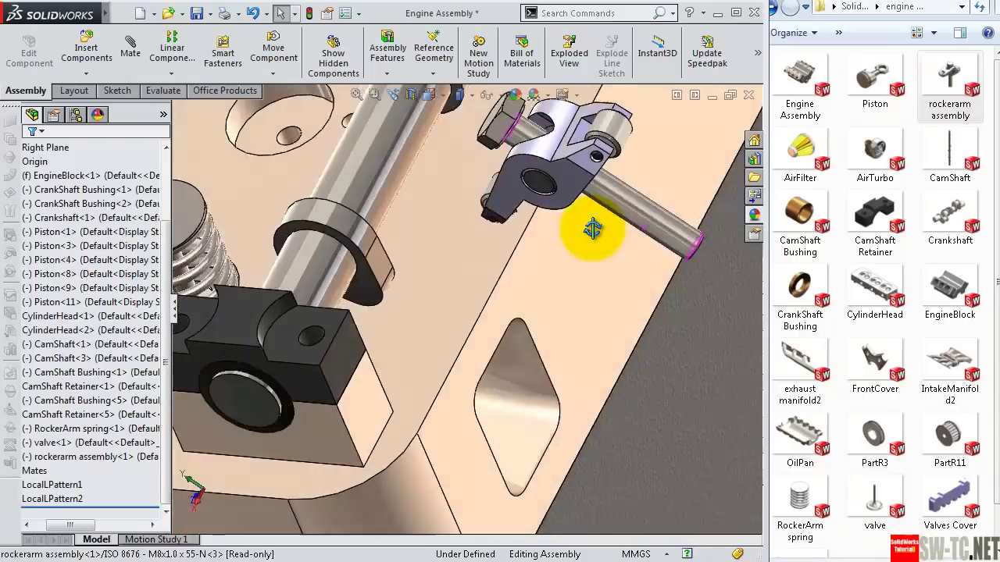
scroll(640, 260, up, 3)
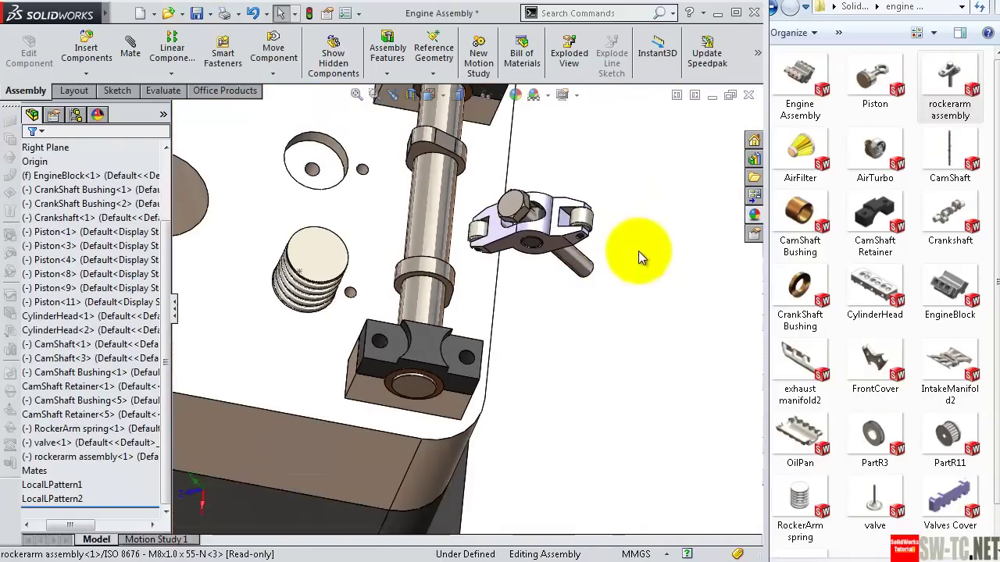
Step: Mate the rockerarm bolt concentric to the cylinder head tapped hole
mouse_move(530, 226)
middle_down()
mouse_move(608, 277)
mouse_move(578, 344)
mouse_move(580, 311)
middle_up()
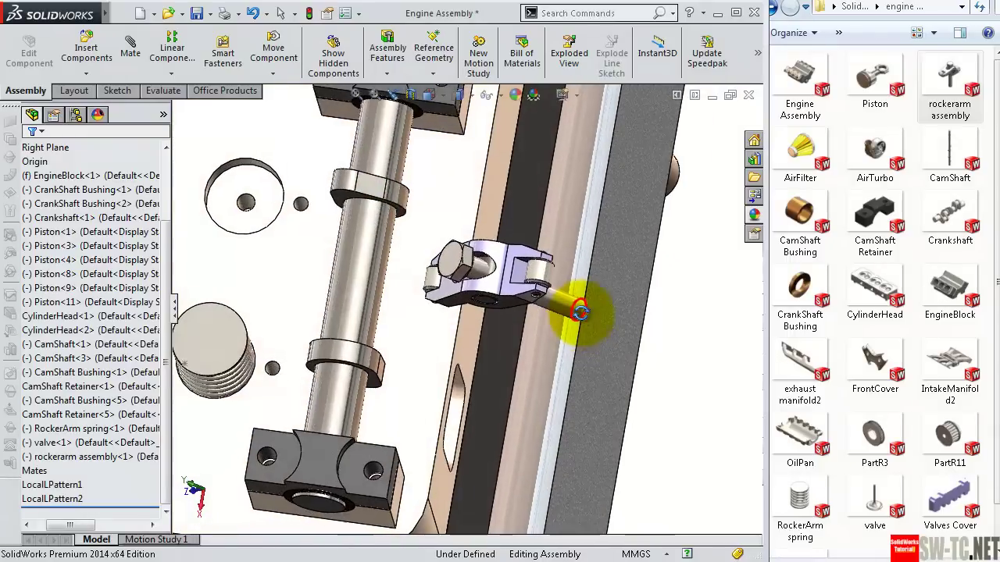
click(568, 312)
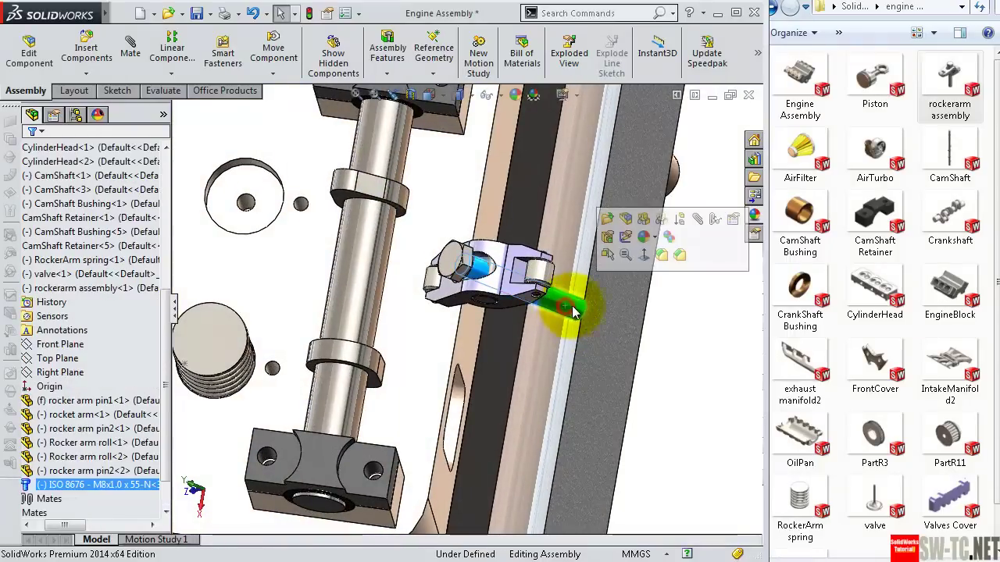
click(698, 221)
scroll(282, 364, down, 3)
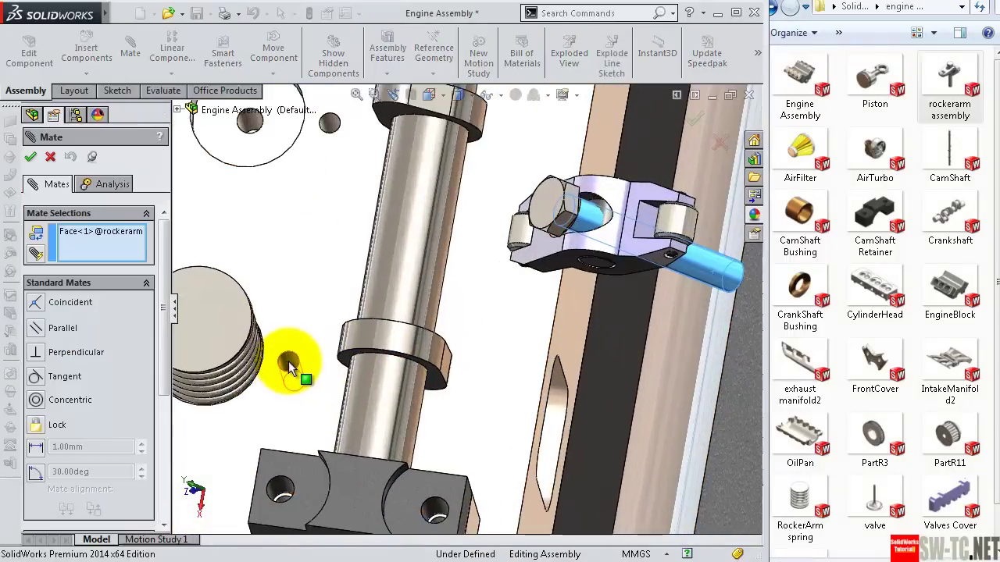
click(288, 360)
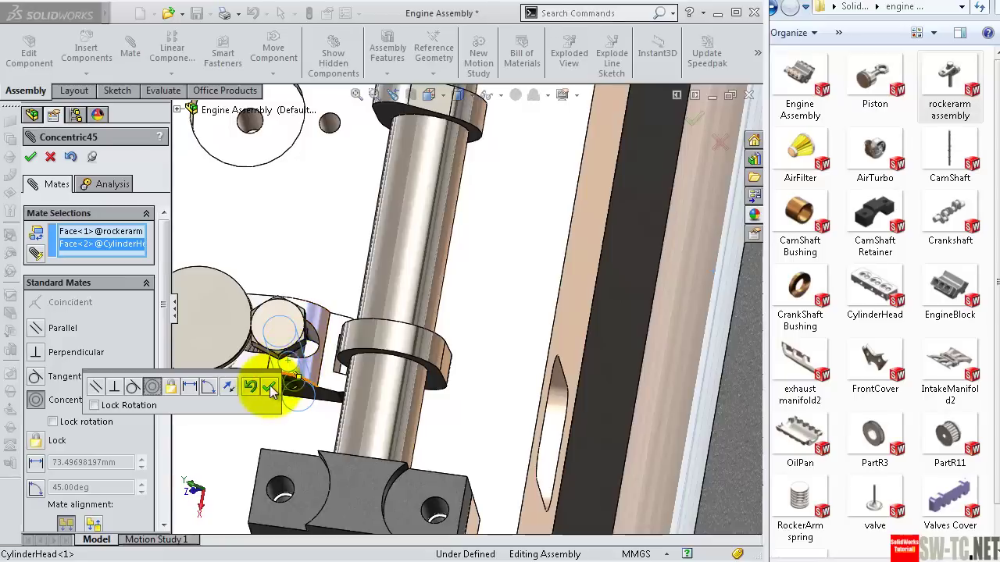
click(270, 389)
scroll(305, 359, up, 4)
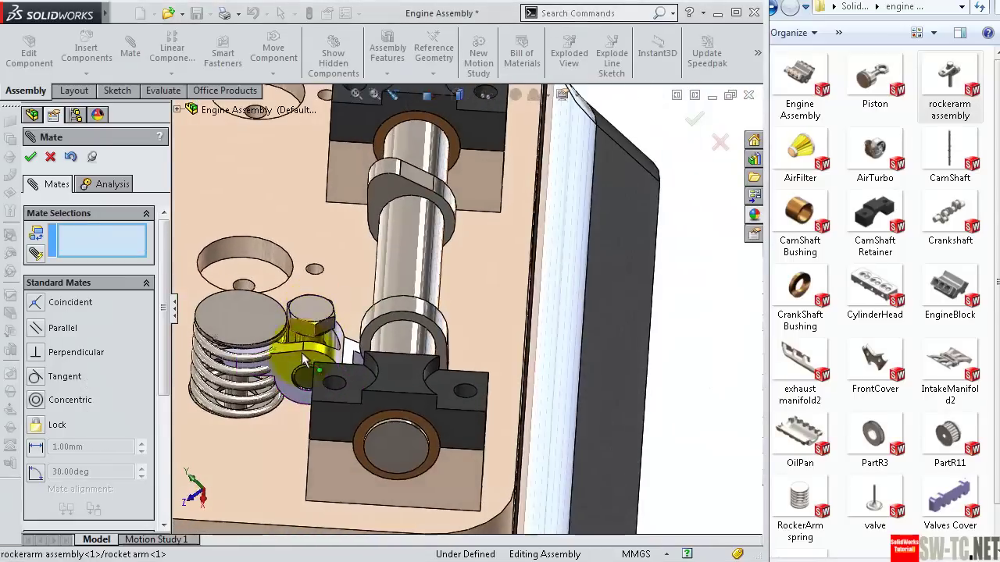
mouse_move(309, 355)
mouse_down()
mouse_move(392, 261)
mouse_move(335, 289)
mouse_move(397, 273)
mouse_move(424, 286)
mouse_move(439, 268)
mouse_move(336, 302)
mouse_move(366, 283)
mouse_move(367, 299)
mouse_up()
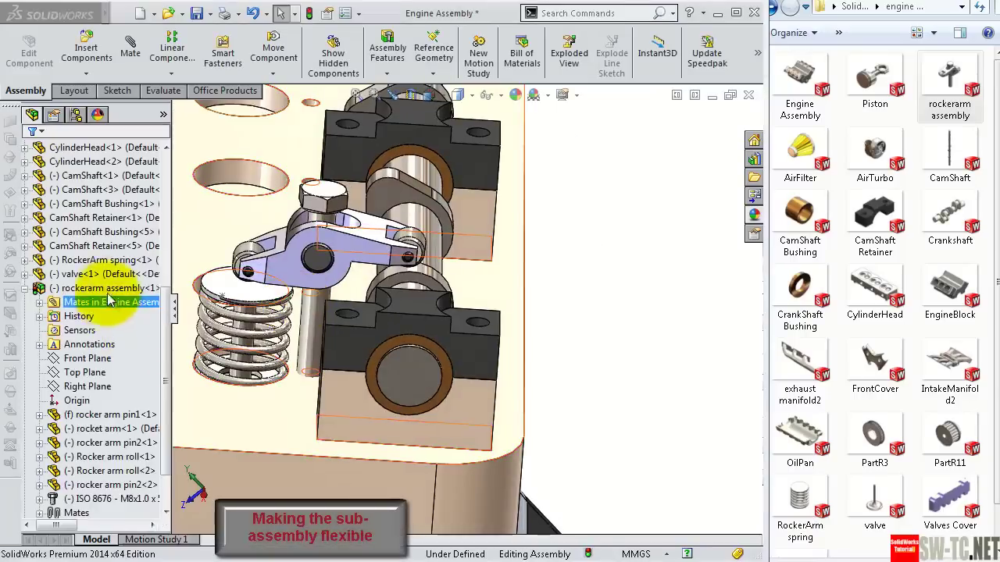
Step: Set the rockerarm assembly to solve as Flexible and test the arm's pivot
click(112, 289)
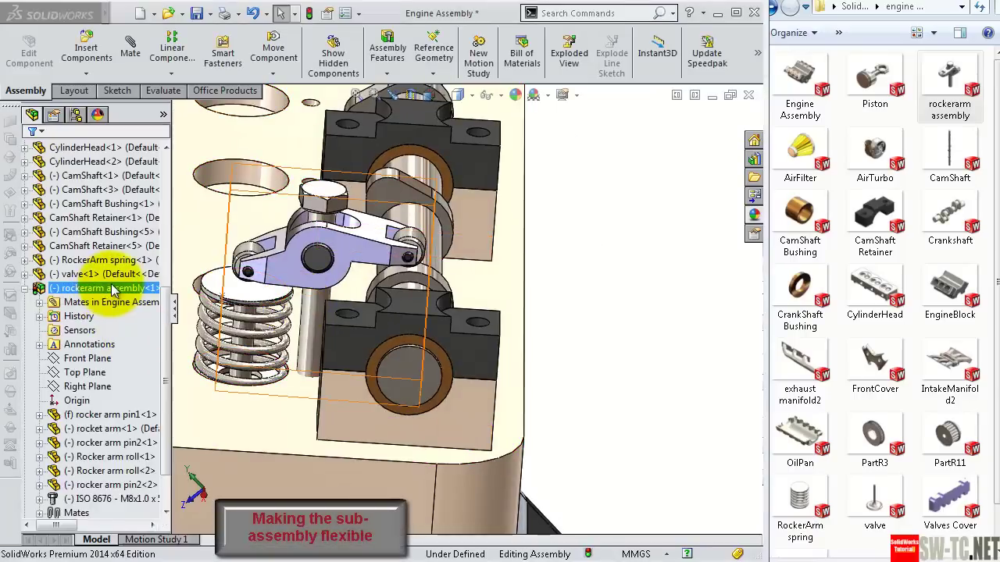
click(244, 224)
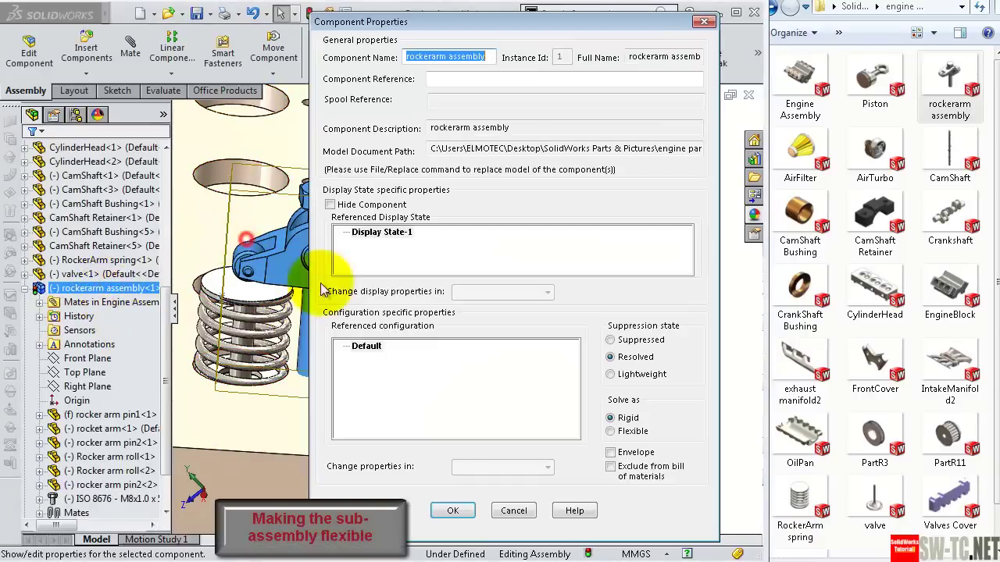
click(623, 432)
click(452, 509)
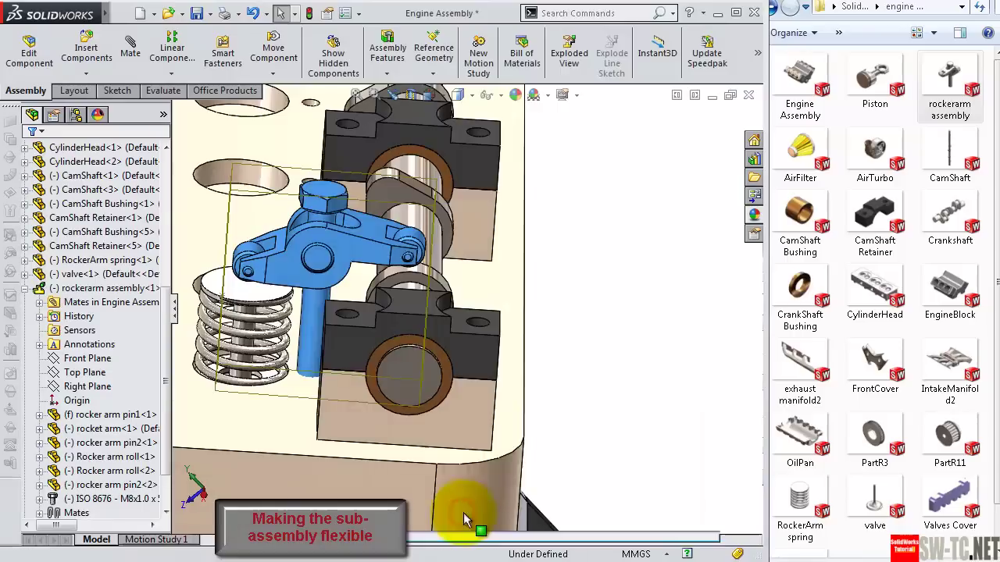
mouse_move(383, 227)
mouse_down()
mouse_move(388, 266)
mouse_move(371, 262)
mouse_move(383, 258)
mouse_up()
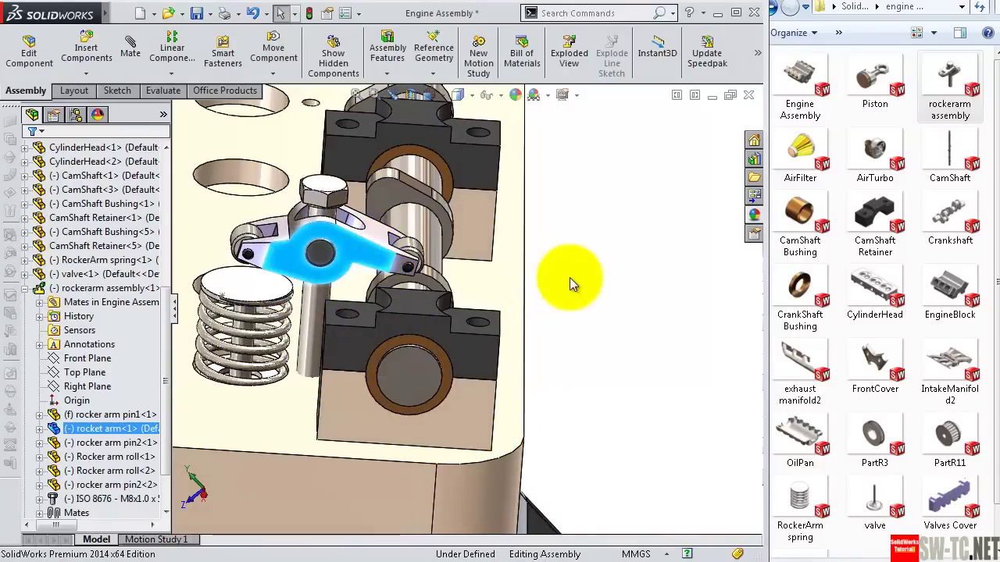
Step: Mate the rocker arm roller tangent to the RockerArm spring face
middle_drag(569, 277, 309, 261)
scroll(308, 262, down, 2)
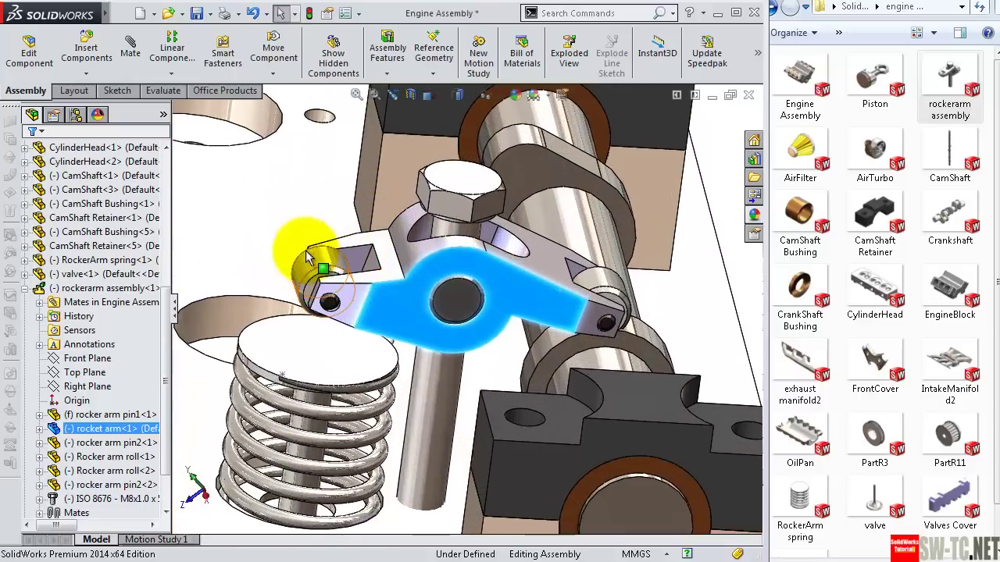
click(315, 262)
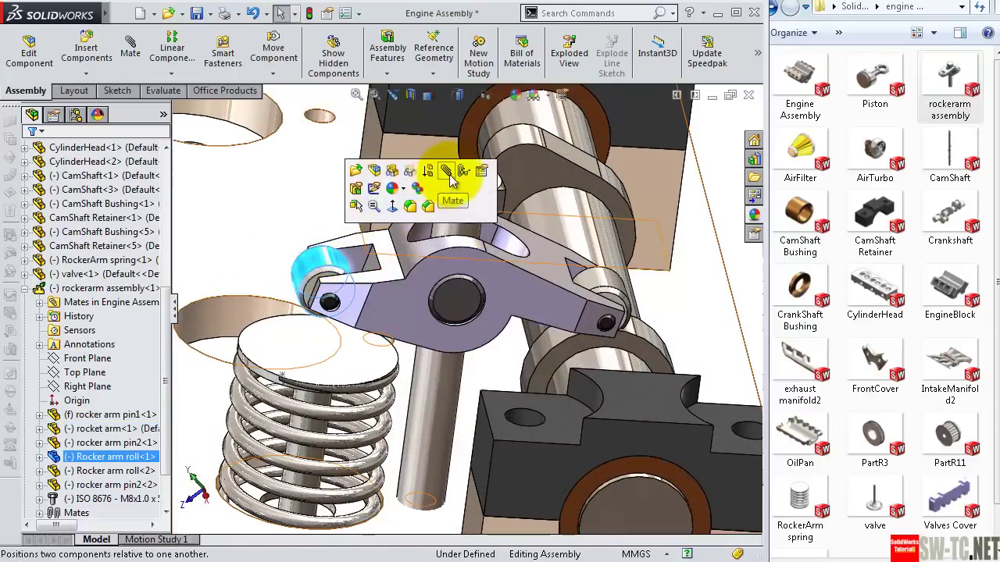
key(m)
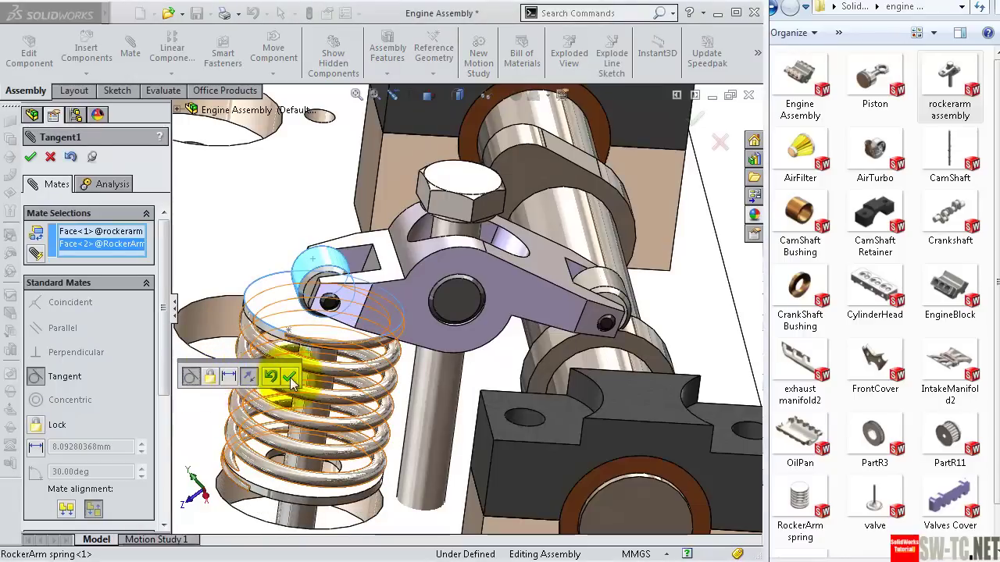
click(290, 378)
mouse_move(560, 302)
middle_down()
mouse_move(502, 315)
mouse_move(586, 288)
middle_up()
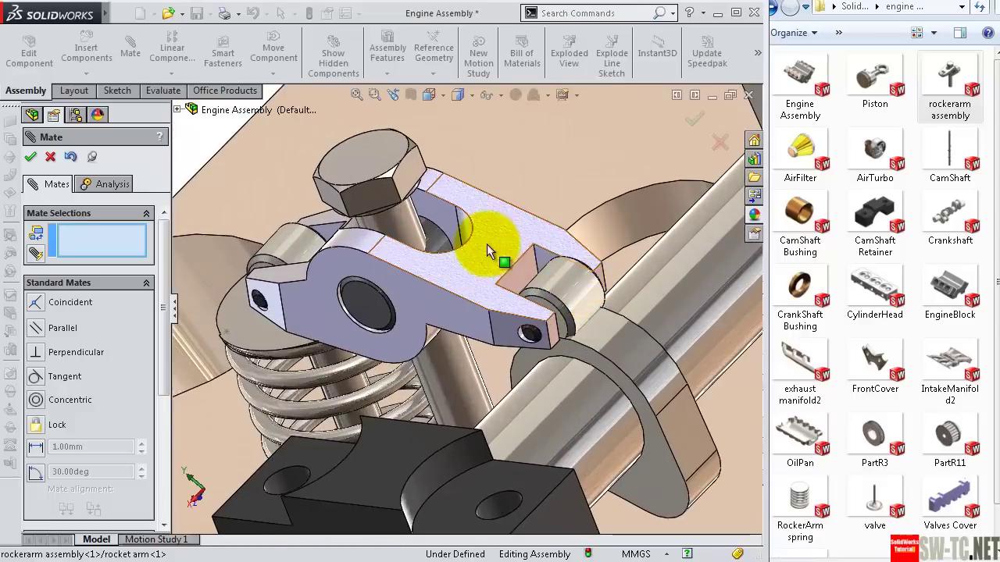
click(471, 222)
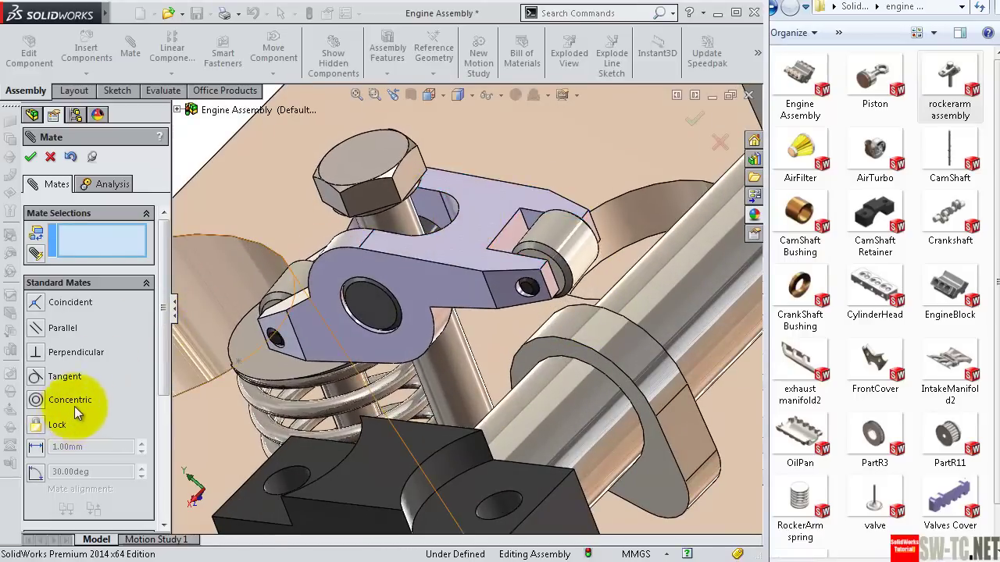
mouse_move(162, 367)
mouse_down()
mouse_move(167, 439)
mouse_move(174, 398)
mouse_move(149, 337)
mouse_up()
Step: Choose a Cam mechanical mate and select the camshaft lobe faces as the cam
click(148, 430)
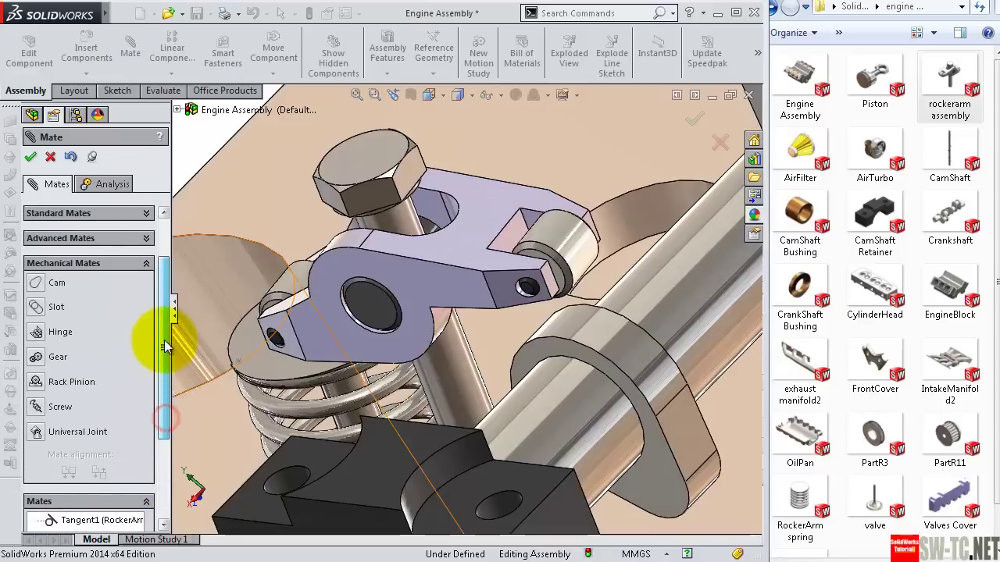
click(49, 274)
middle_drag(235, 265, 283, 290)
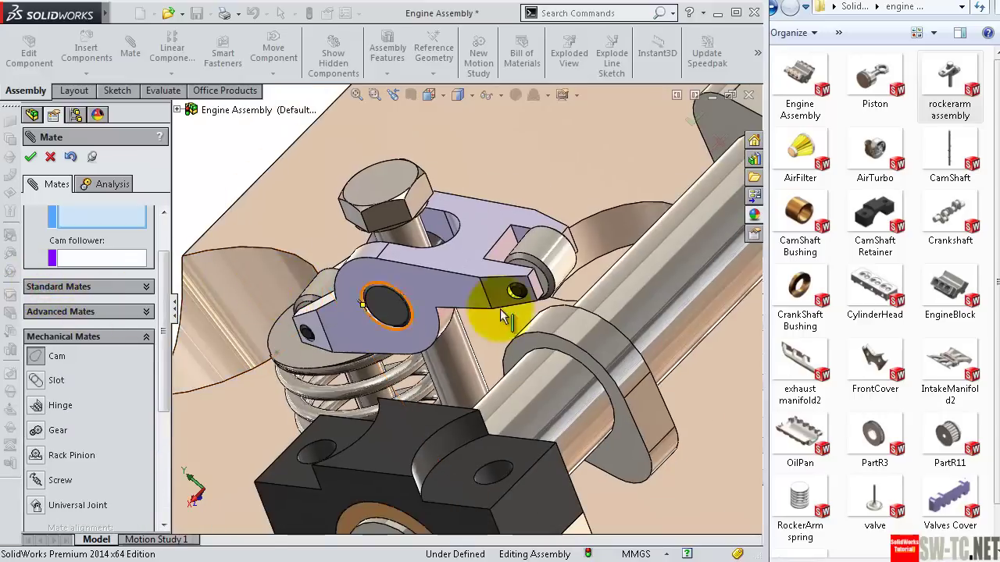
middle_drag(503, 317, 216, 245)
scroll(89, 253, up, 2)
click(88, 249)
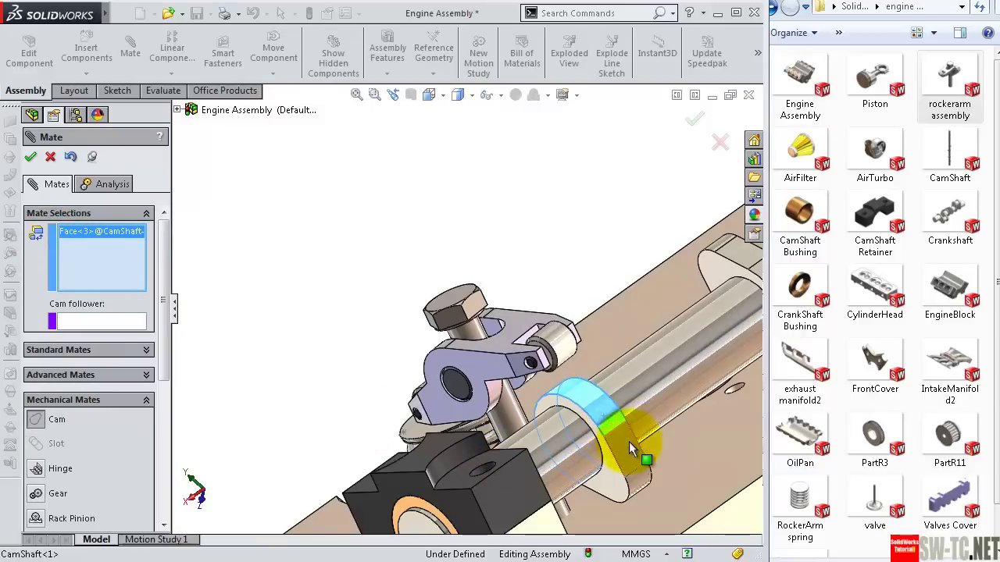
click(641, 460)
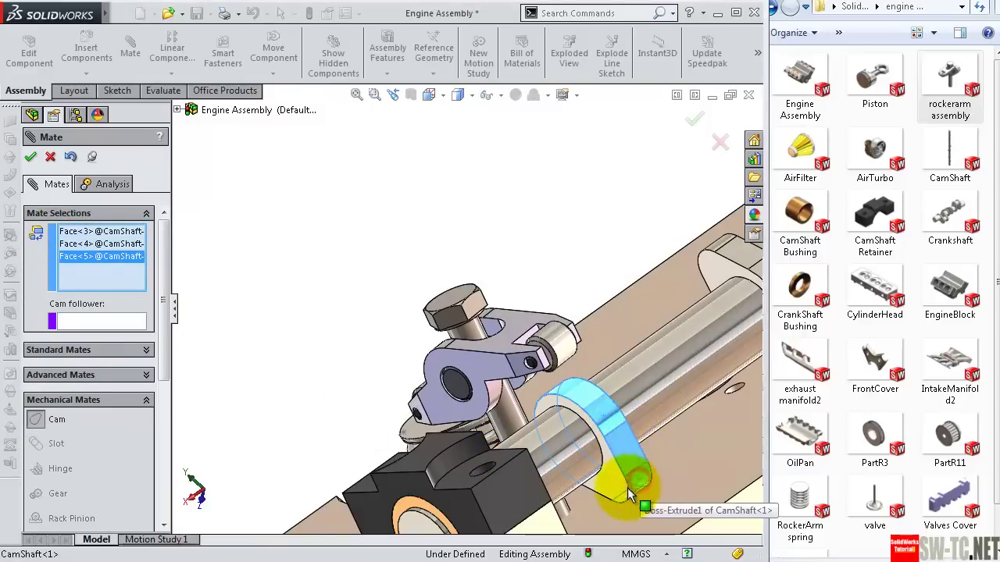
click(621, 436)
mouse_move(621, 435)
middle_down()
mouse_move(570, 485)
mouse_move(535, 446)
mouse_move(458, 486)
mouse_move(468, 457)
mouse_move(488, 467)
mouse_move(416, 419)
middle_up()
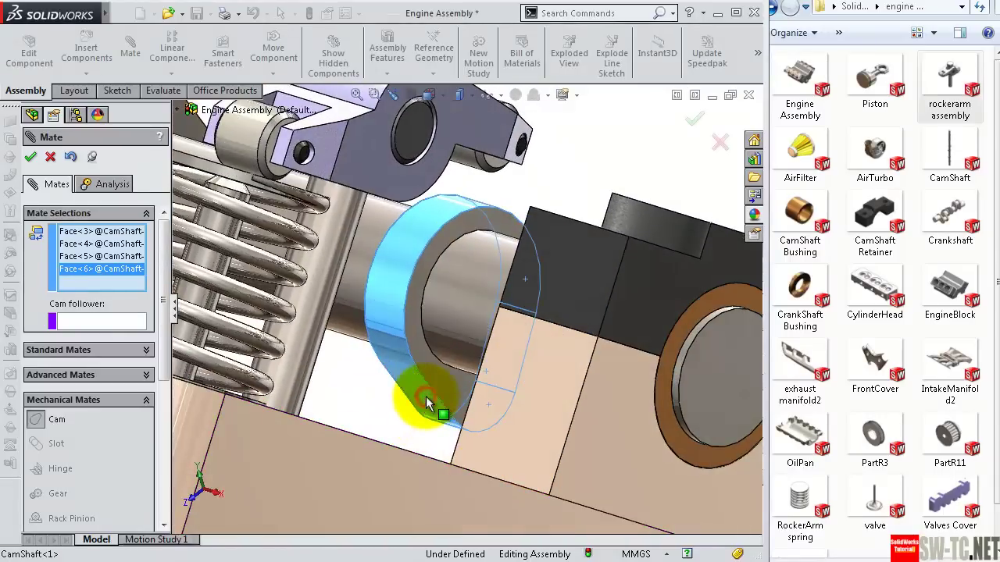
scroll(426, 402, up, 3)
Step: Set the rocker arm roller as cam follower, accept, and test the arm's swing
click(79, 321)
mouse_move(334, 289)
middle_down()
mouse_move(482, 248)
mouse_move(430, 330)
mouse_move(446, 297)
mouse_move(447, 326)
middle_up()
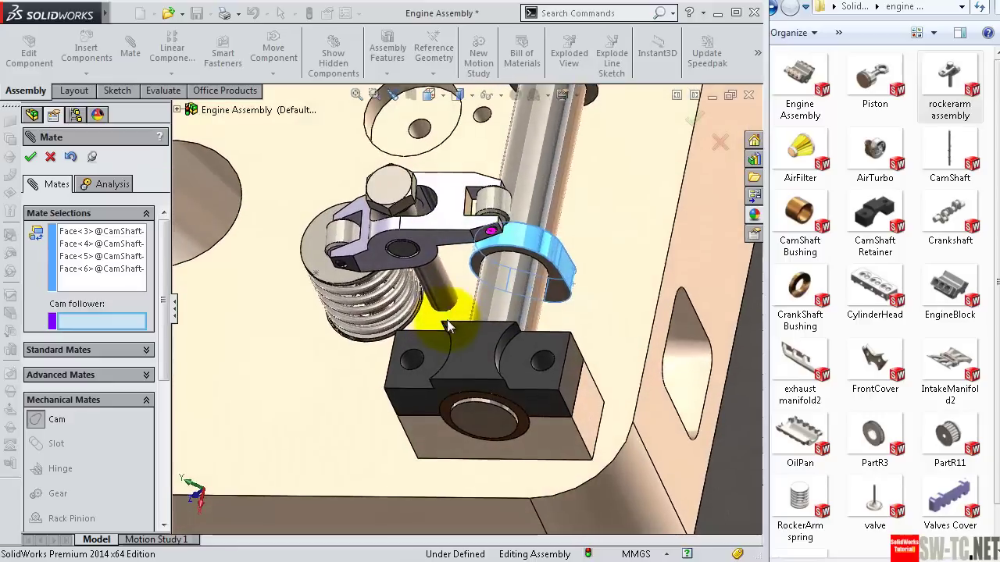
middle_drag(456, 292, 501, 203)
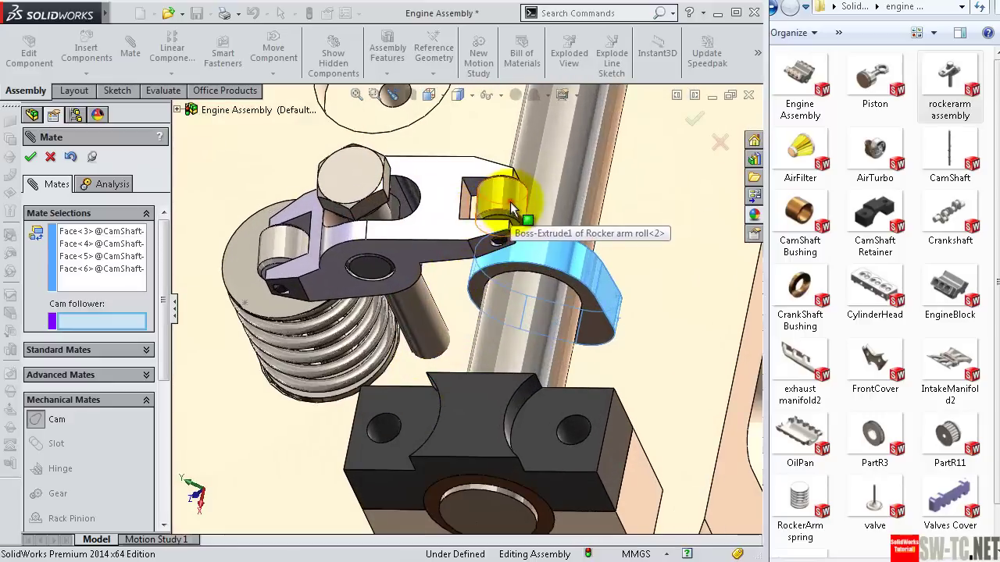
click(510, 201)
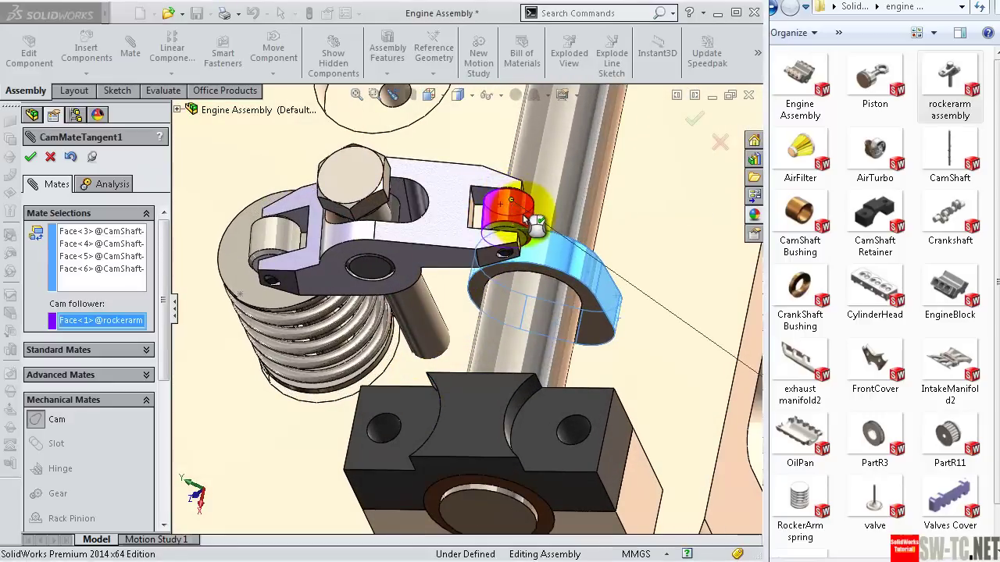
click(686, 129)
mouse_move(686, 129)
middle_down()
mouse_move(536, 196)
mouse_move(549, 225)
middle_up()
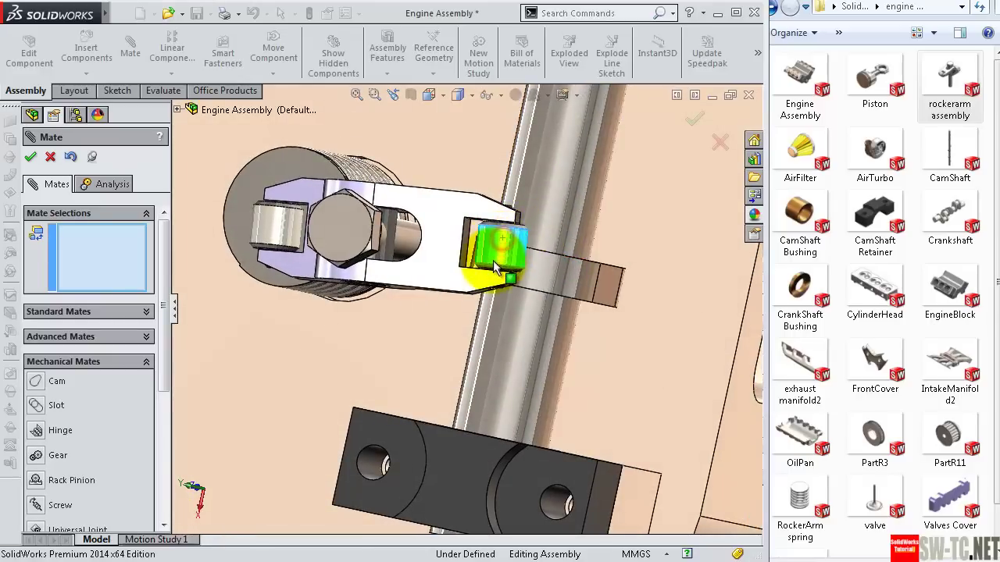
drag(439, 266, 518, 224)
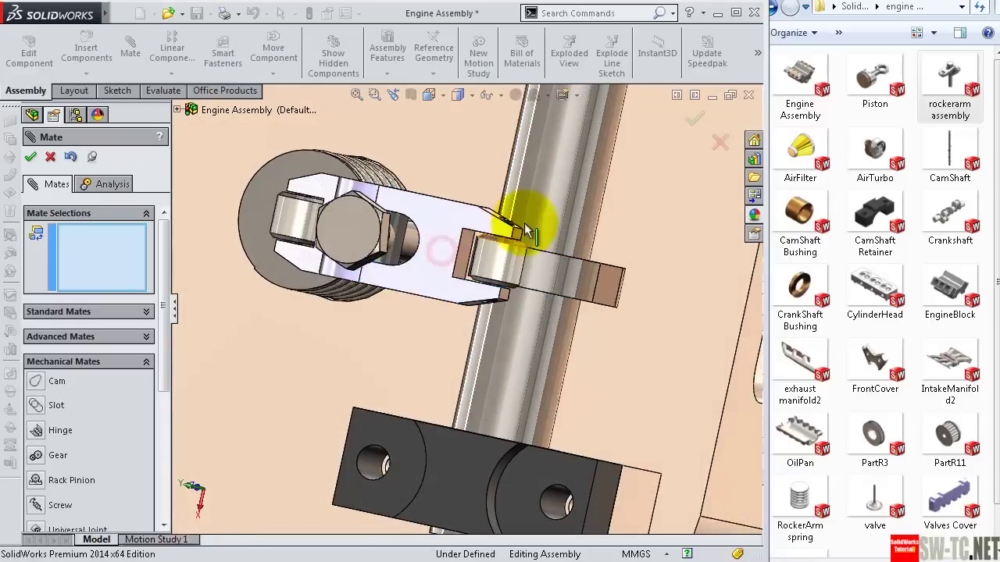
click(692, 120)
mouse_move(401, 312)
middle_down()
mouse_move(419, 257)
mouse_move(445, 229)
mouse_move(476, 238)
middle_up()
click(486, 258)
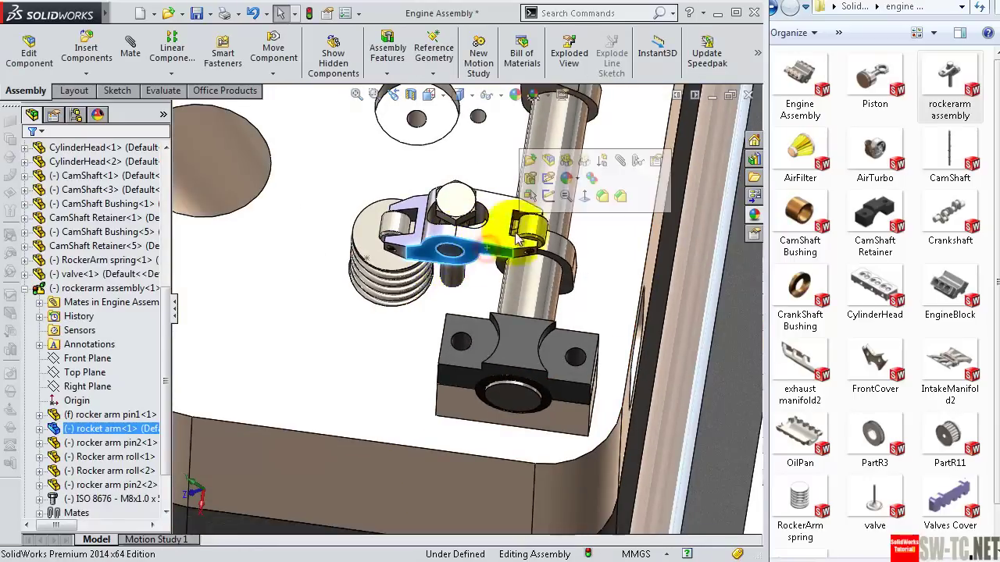
Step: Mate the rocker arm parallel to the cylinder head face and test its motion
click(617, 167)
click(381, 473)
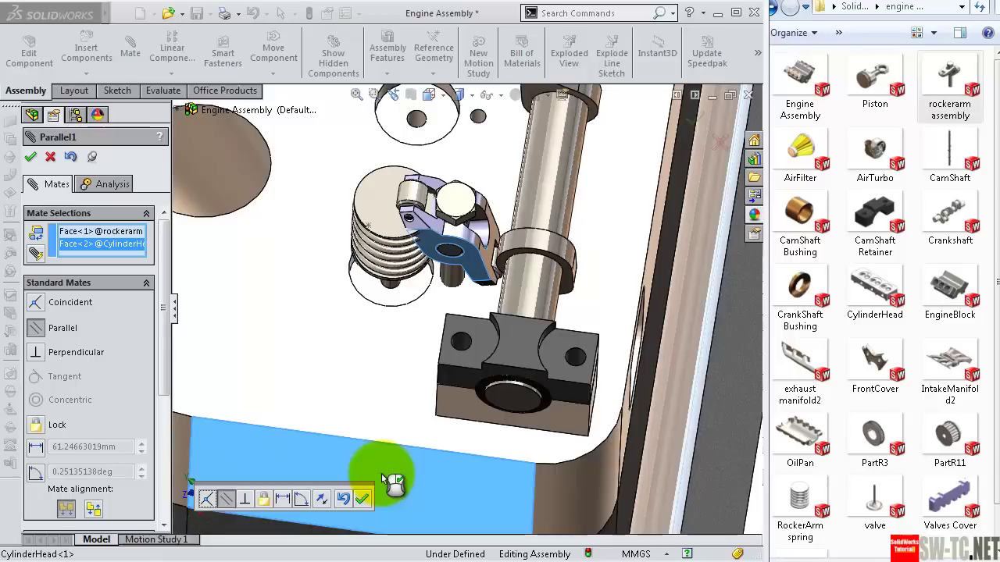
click(364, 500)
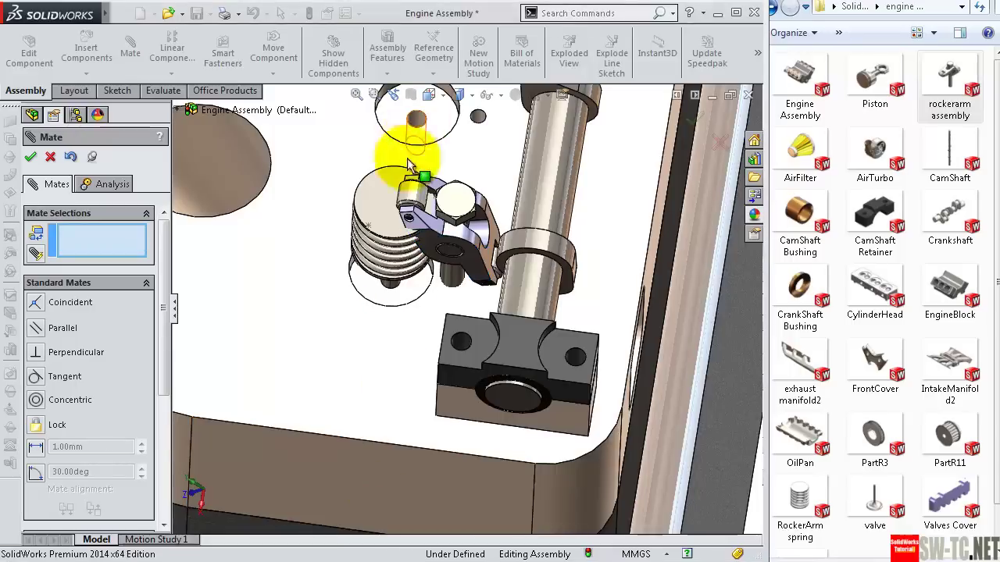
drag(451, 228, 399, 217)
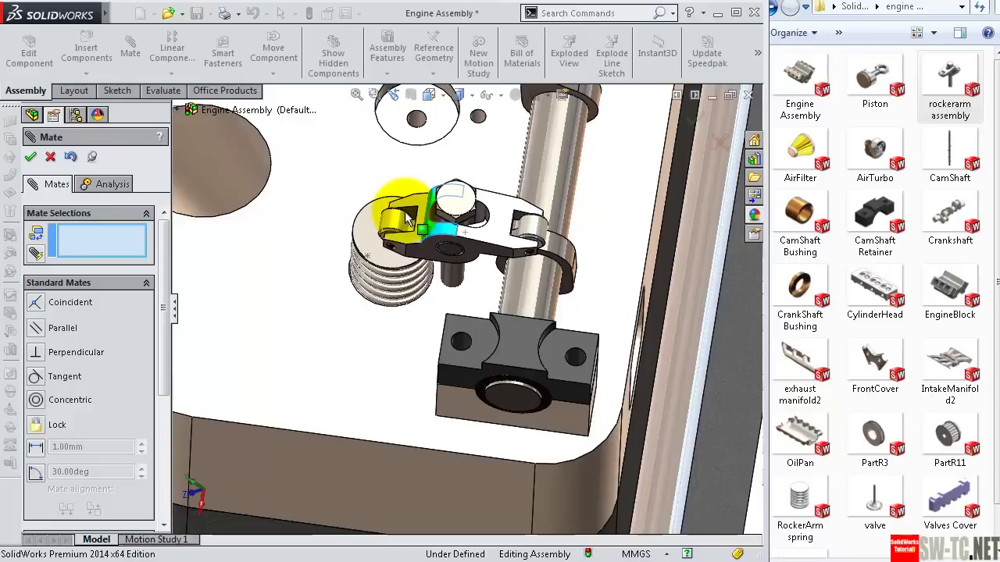
drag(400, 217, 513, 289)
mouse_move(513, 290)
middle_down()
mouse_move(505, 265)
mouse_move(556, 269)
middle_up()
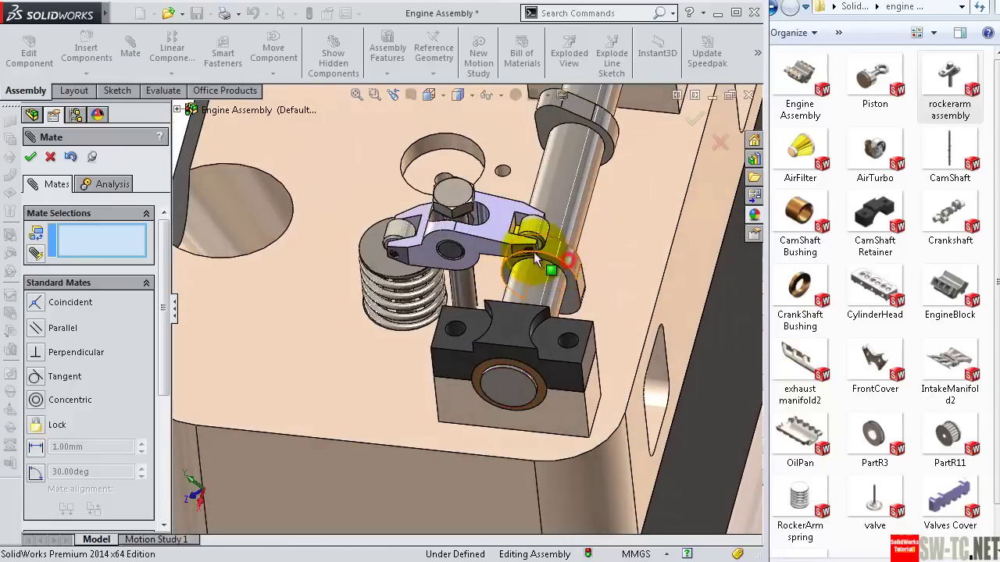
drag(536, 260, 528, 269)
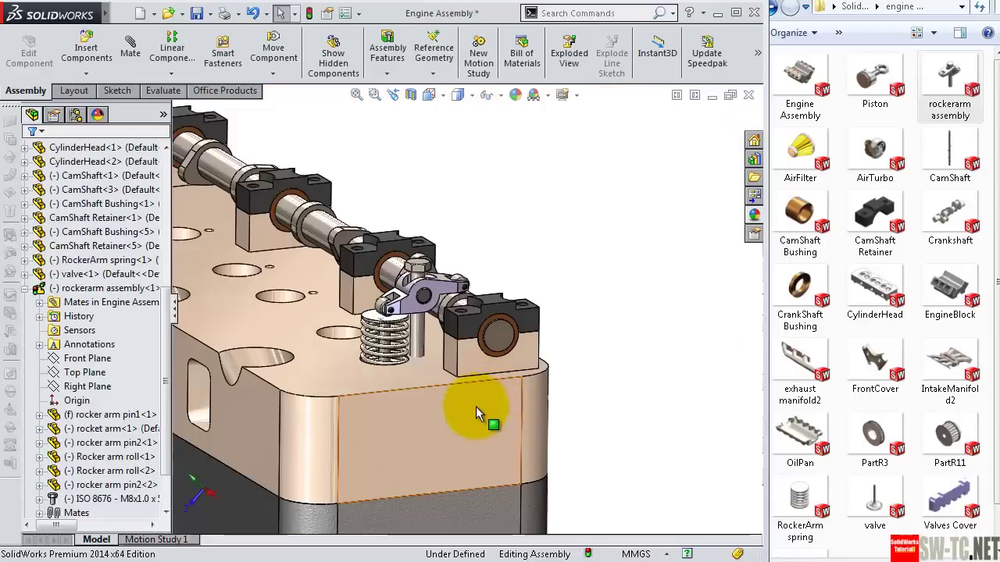
Step: Make the CylinderHead transparent
right_click(476, 414)
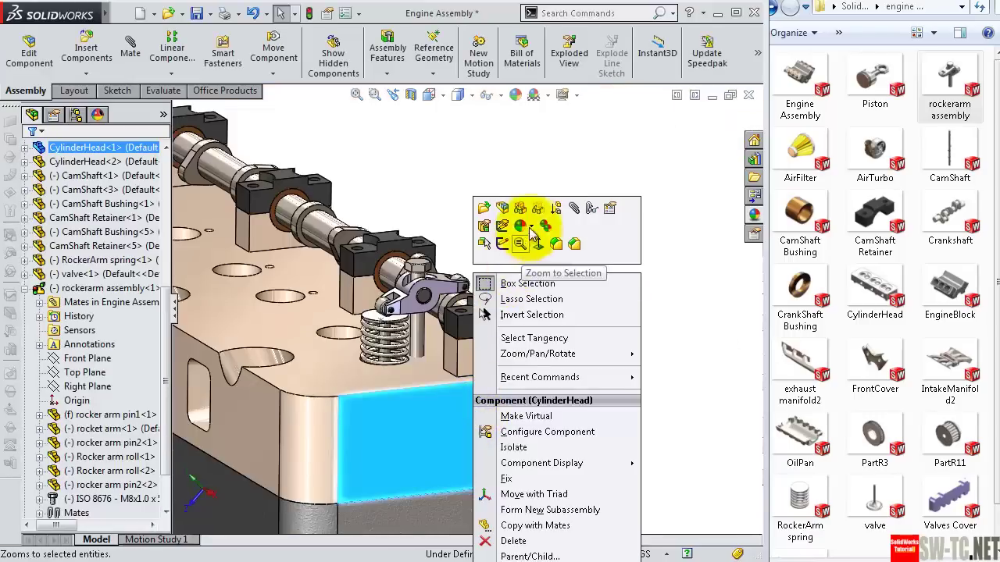
click(539, 210)
mouse_move(579, 320)
middle_down()
mouse_move(576, 329)
mouse_move(458, 297)
middle_up()
click(465, 293)
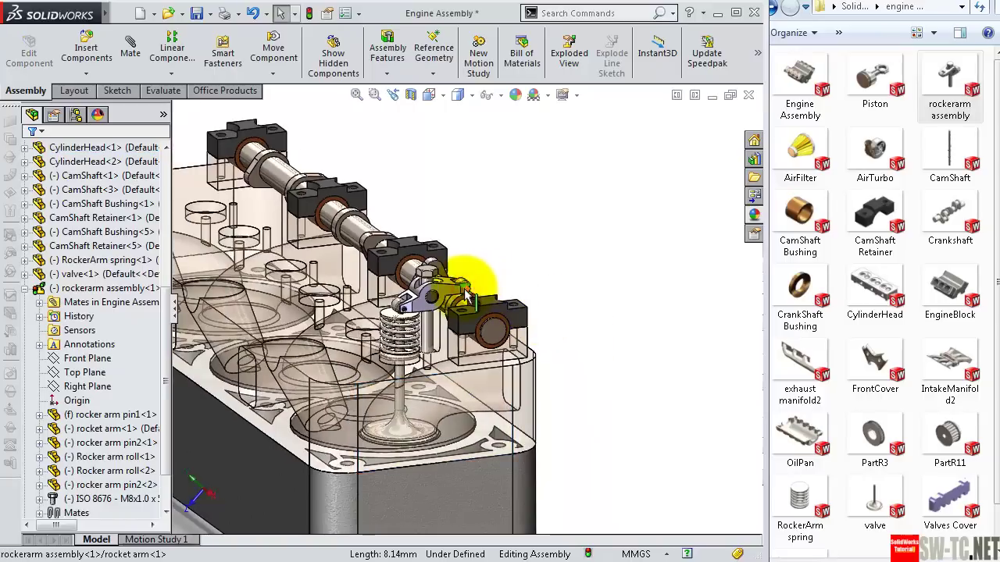
Step: Rotate the camshaft to check the rocker arm follows the lobe
click(466, 295)
scroll(562, 344, down, 3)
scroll(507, 343, down, 3)
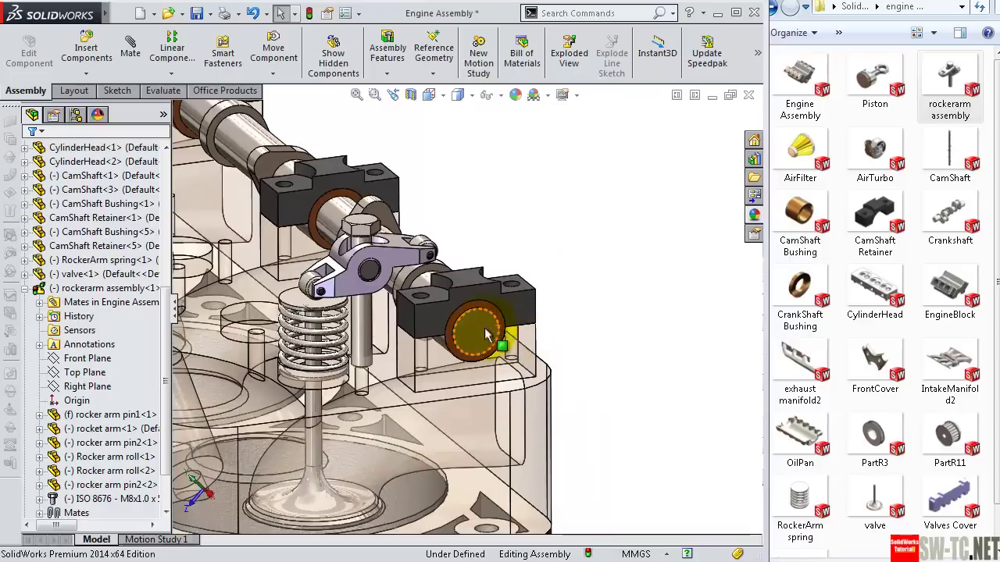
click(463, 346)
mouse_move(463, 346)
mouse_down()
mouse_move(495, 328)
mouse_move(476, 330)
mouse_up()
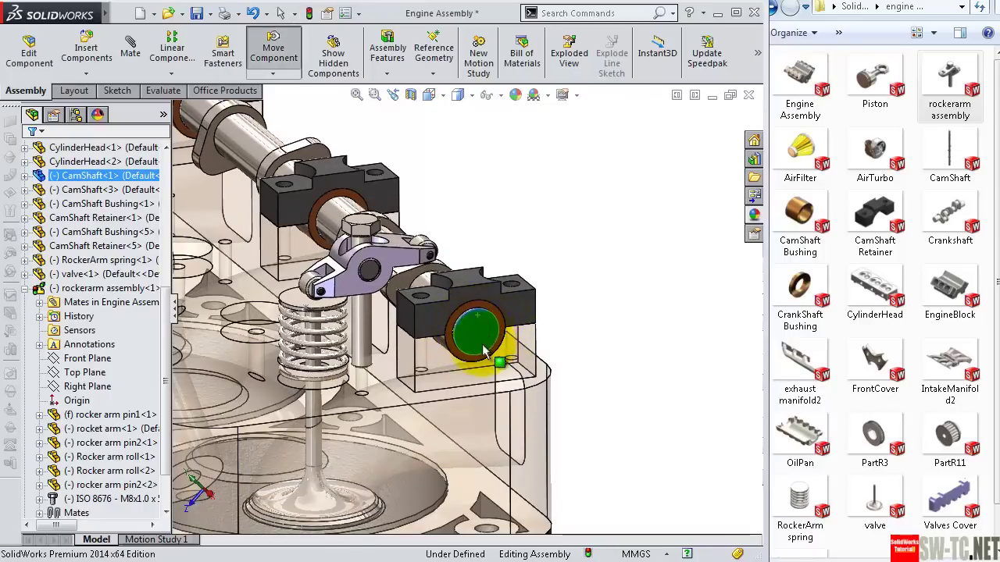
drag(486, 353, 483, 344)
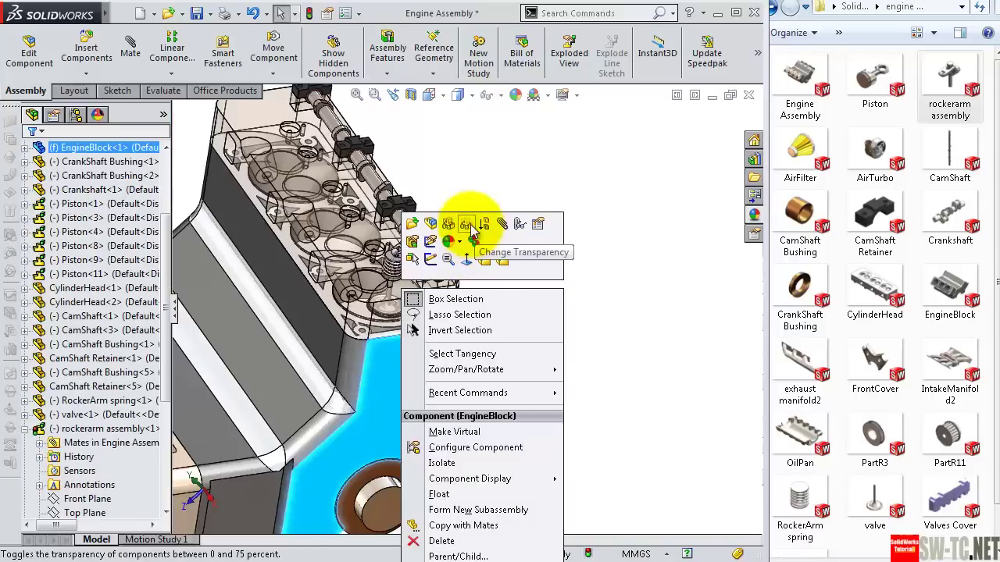
Step: Make the EngineBlock transparent and turn the crankshaft to move the pistons
click(469, 227)
mouse_move(535, 264)
middle_down()
mouse_move(542, 211)
mouse_move(417, 352)
mouse_move(352, 488)
middle_up()
click(352, 488)
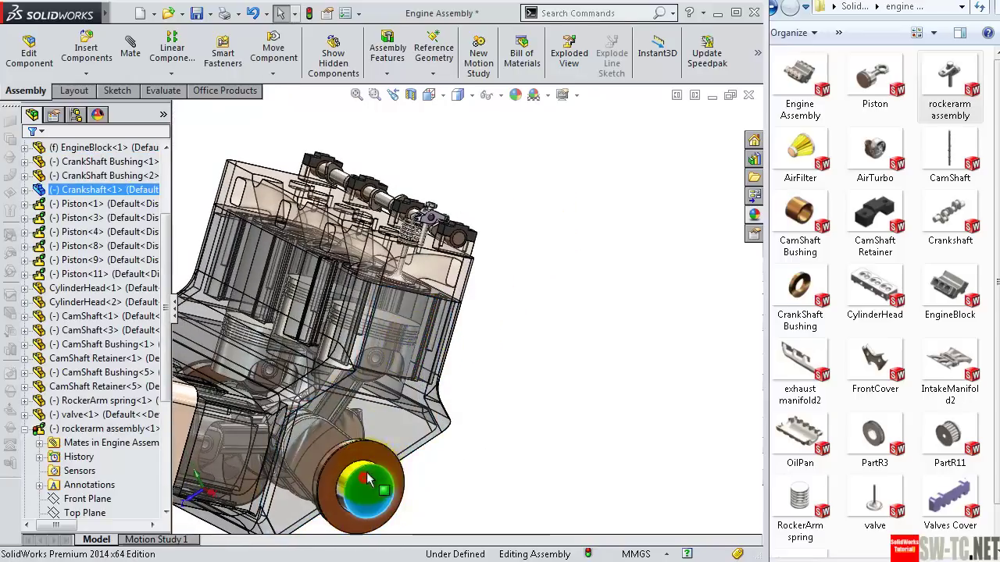
mouse_move(391, 475)
mouse_down()
mouse_move(364, 497)
mouse_move(402, 468)
mouse_up()
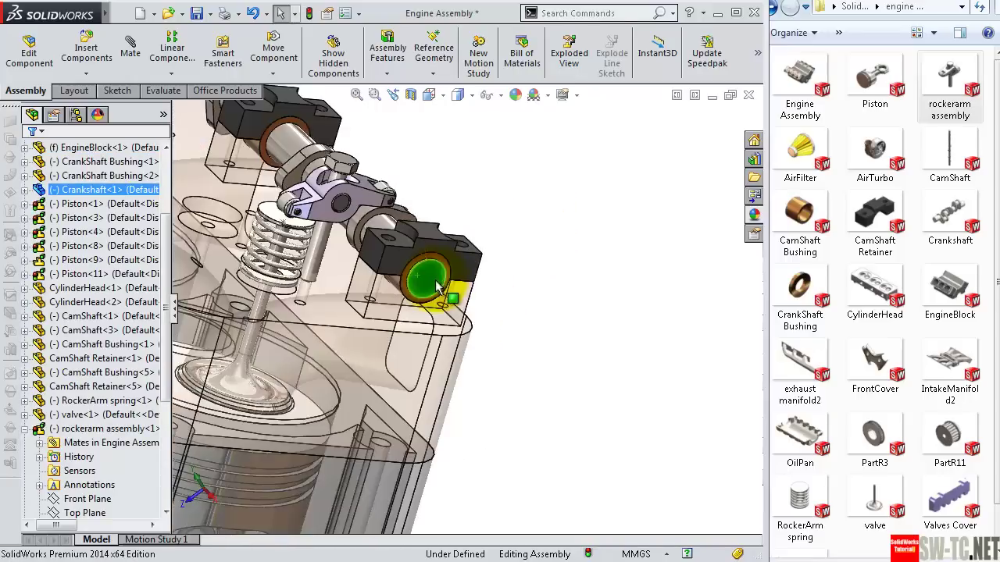
click(442, 288)
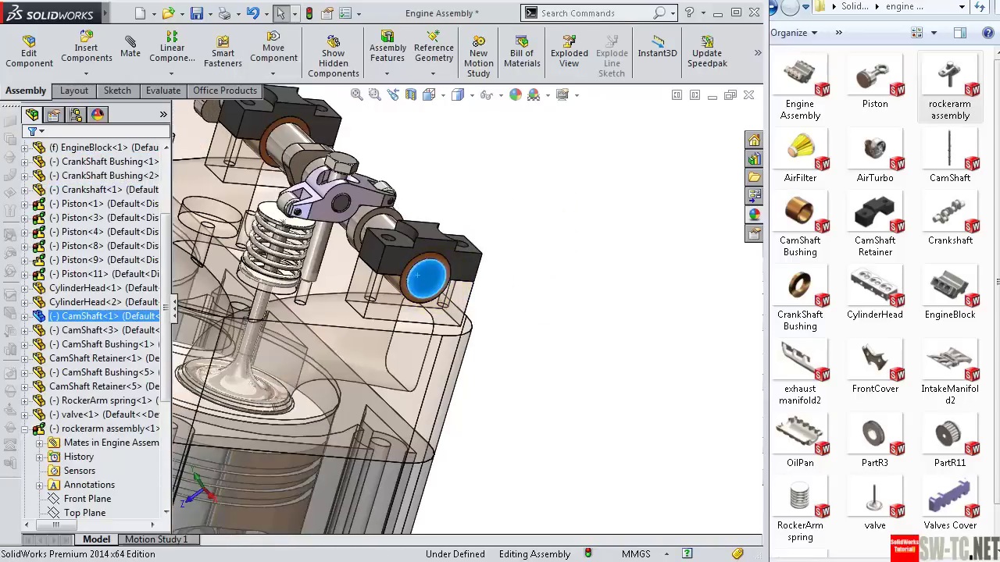
click(272, 195)
Step: Reset both cylinder heads and the engine block to opaque in the Display Pane
click(164, 115)
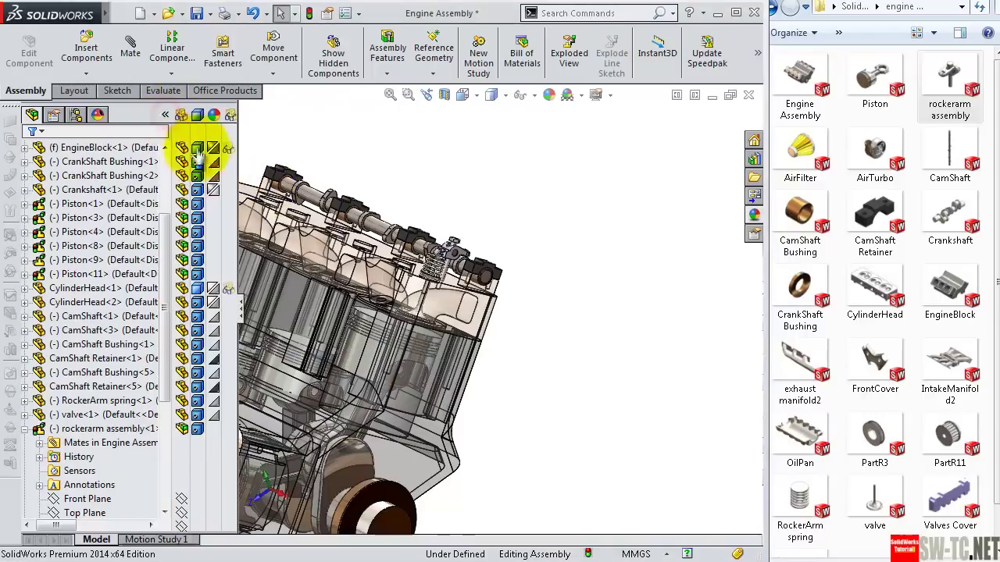
click(230, 290)
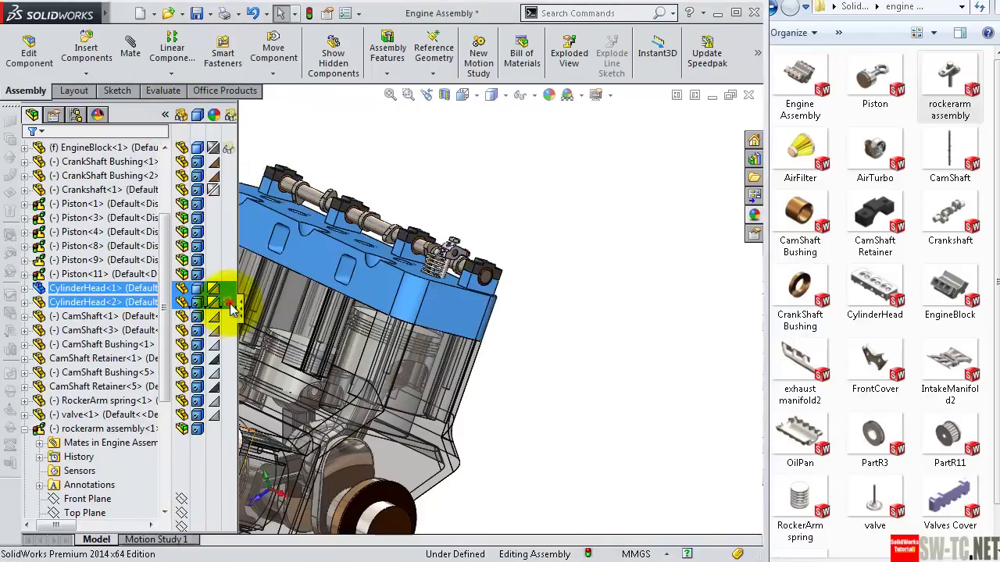
click(258, 332)
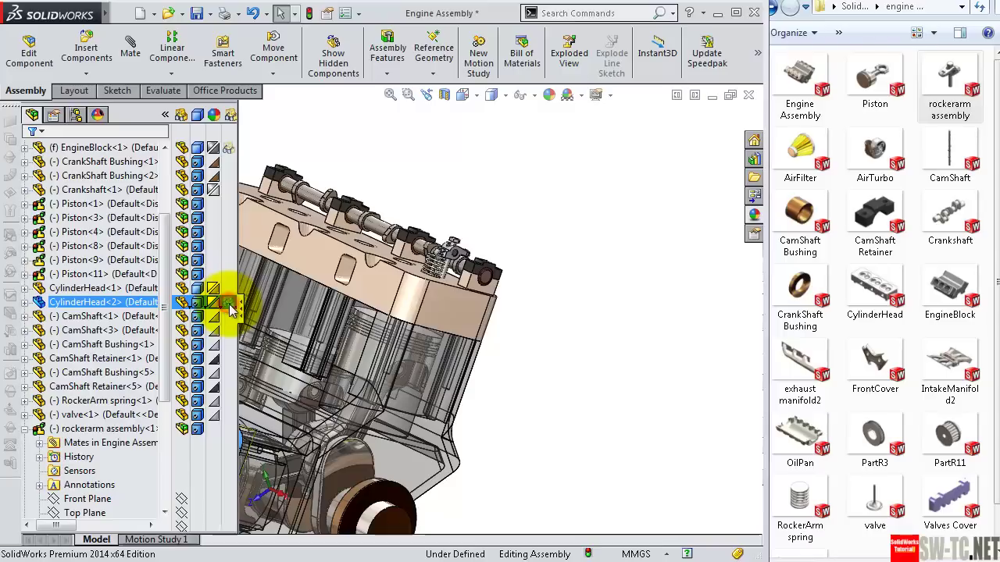
click(414, 340)
click(449, 390)
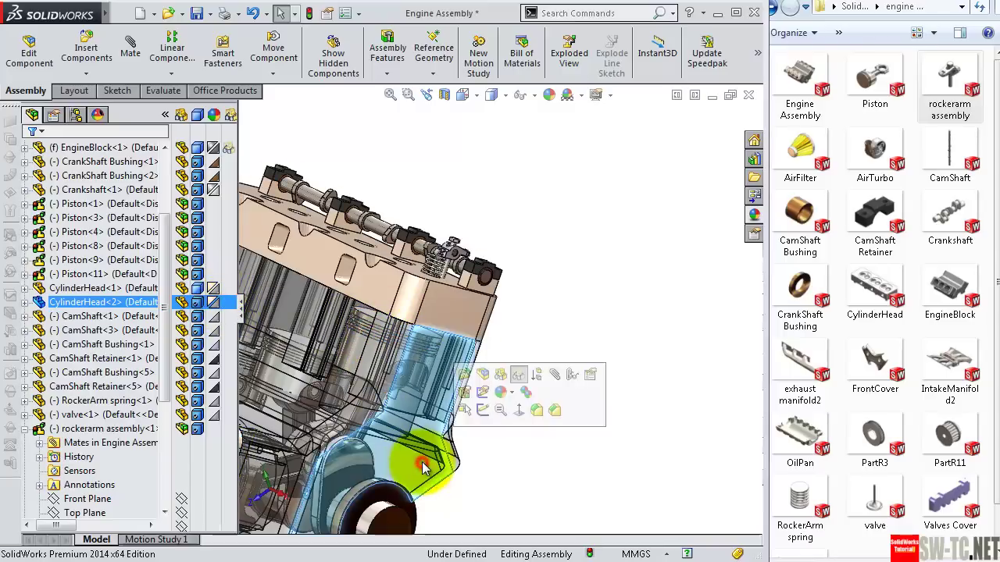
click(232, 152)
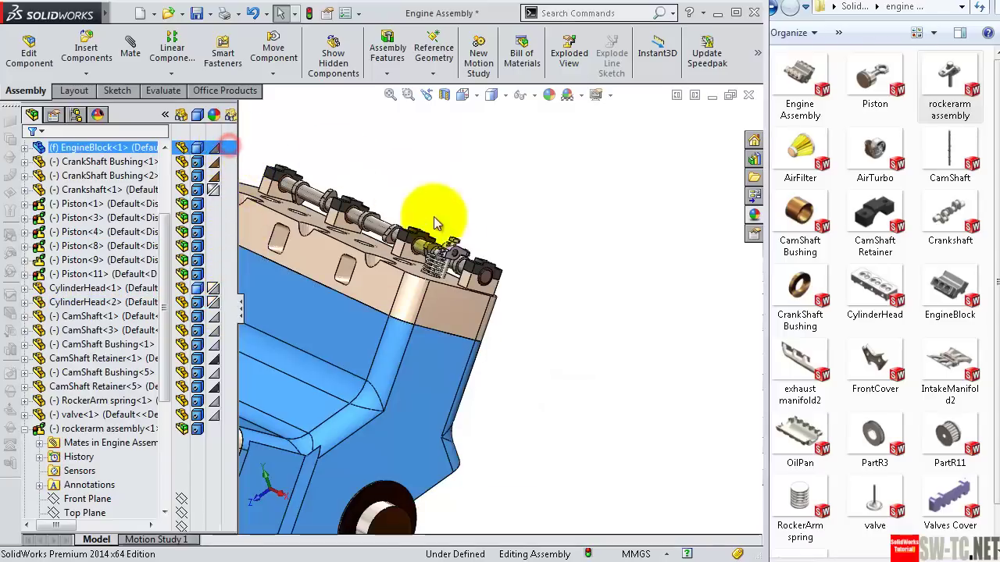
click(594, 270)
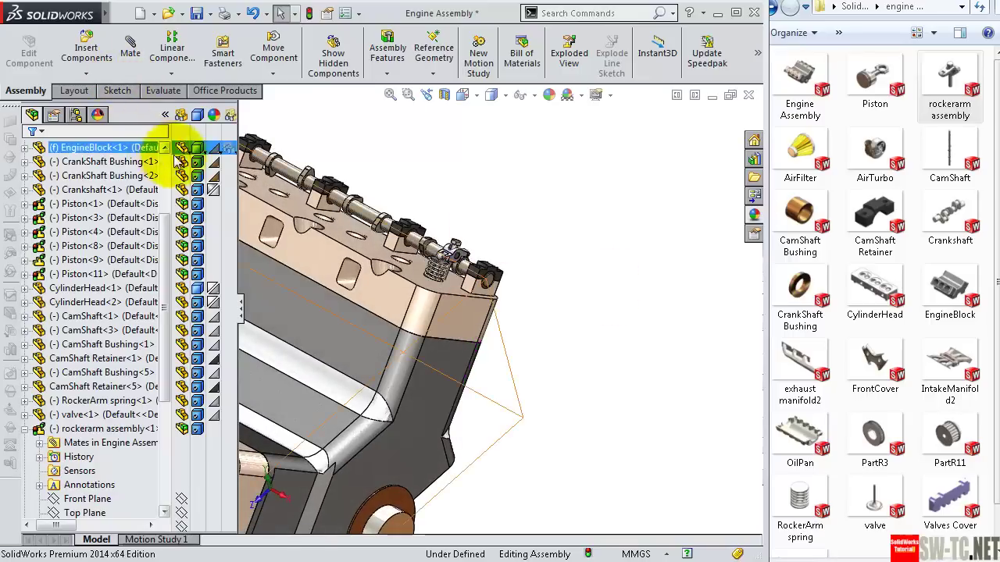
middle_drag(413, 235, 197, 153)
click(164, 116)
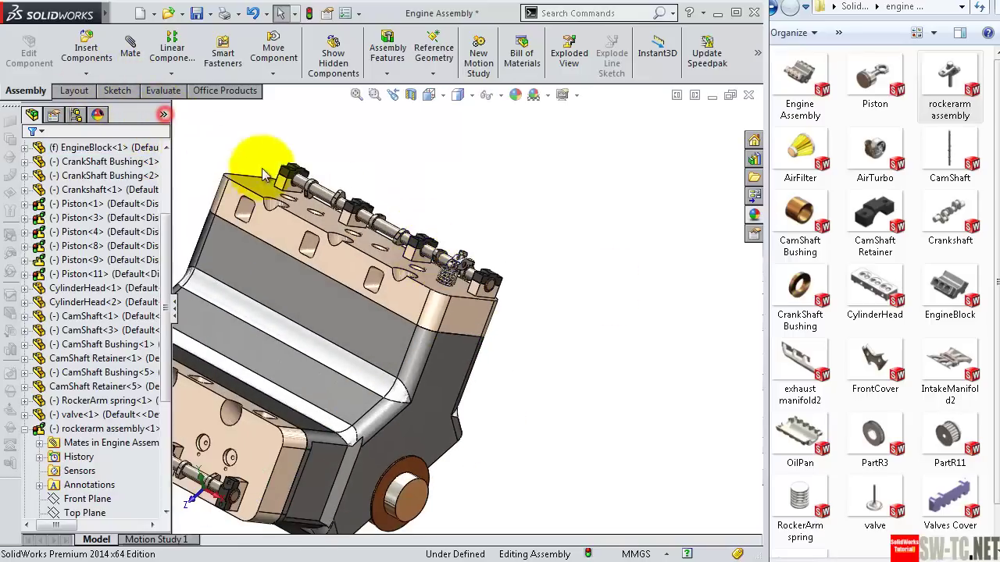
Step: Adjust the view and start a new mate
middle_drag(528, 276, 520, 283)
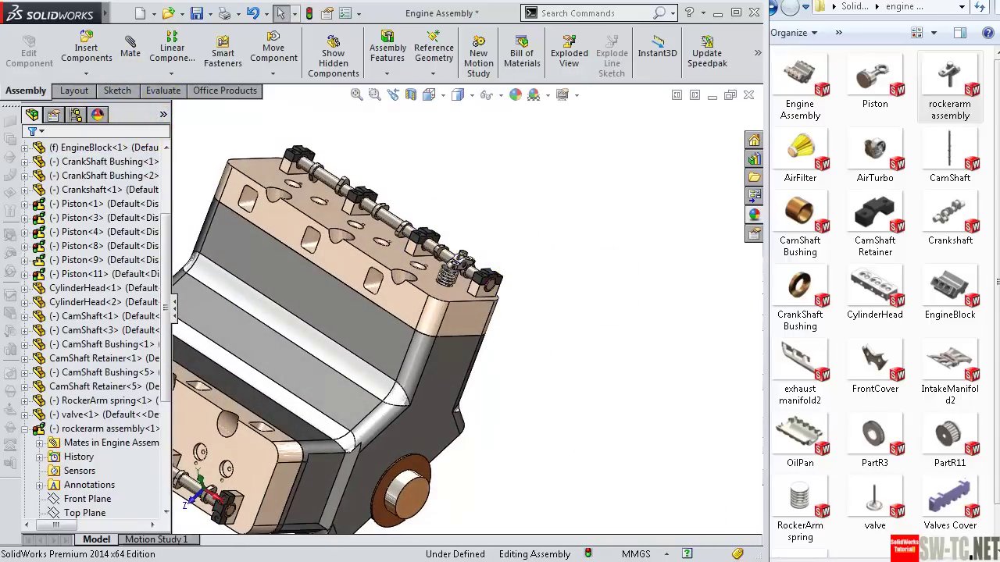
scroll(449, 269, down, 5)
click(130, 43)
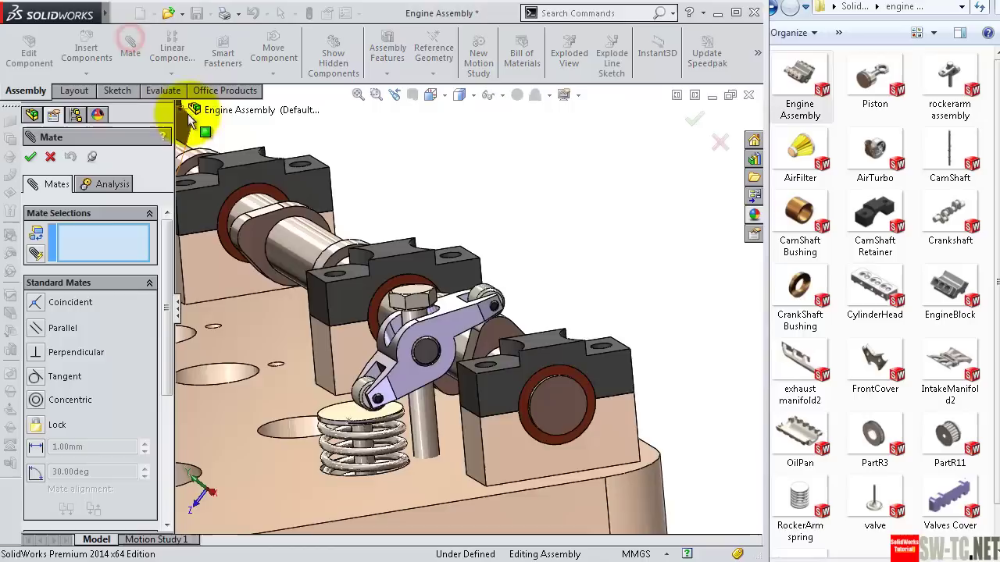
Step: Set a 48 mm Distance mate and pick the rocker-arm bolt head face
click(36, 446)
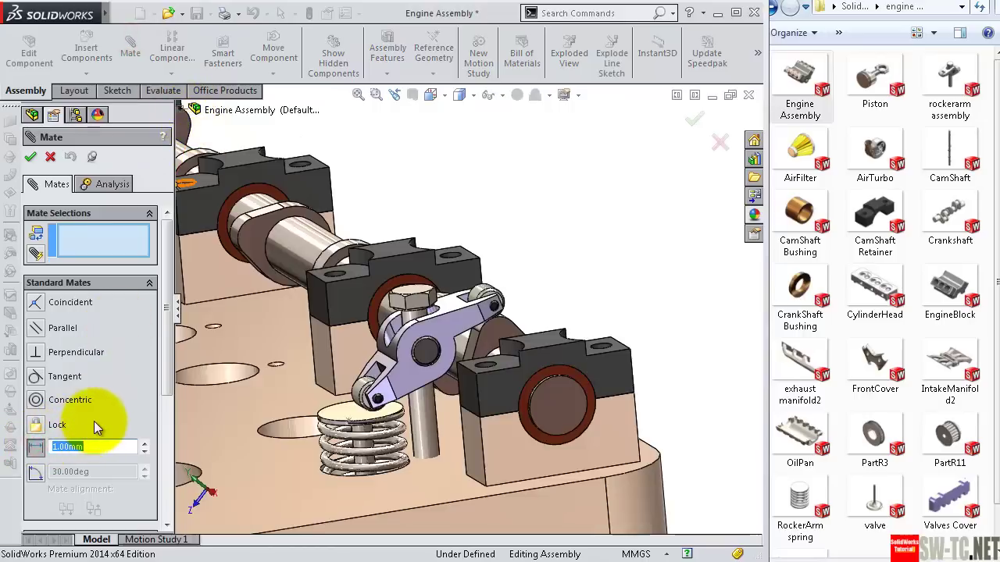
text(48)
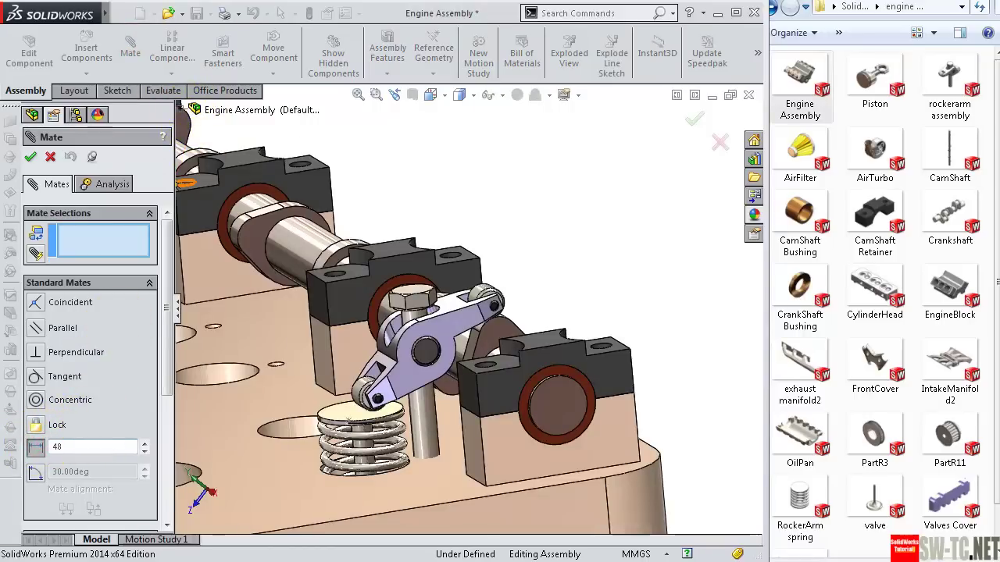
key(Return)
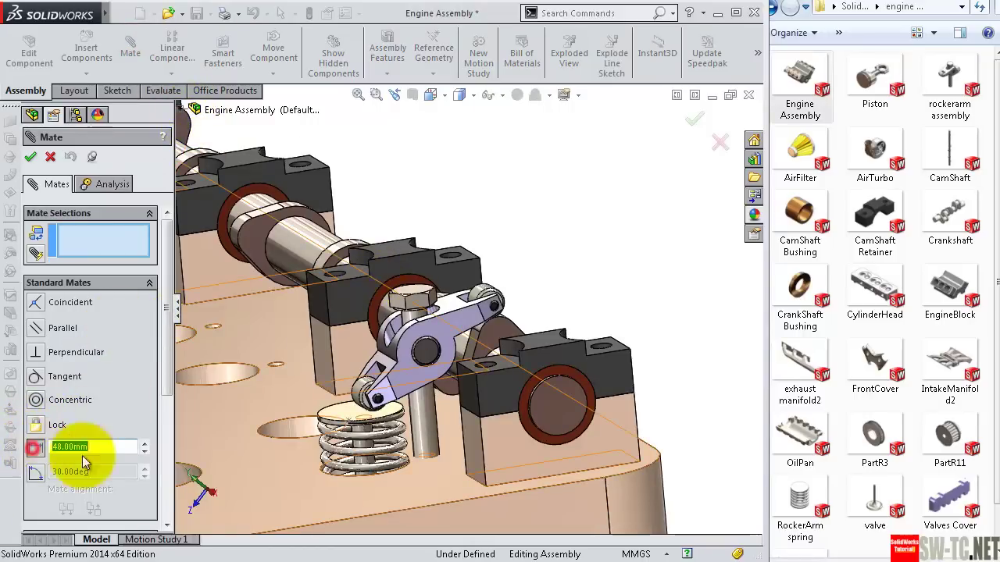
middle_drag(668, 301, 591, 259)
scroll(384, 331, down, 3)
scroll(384, 330, down, 3)
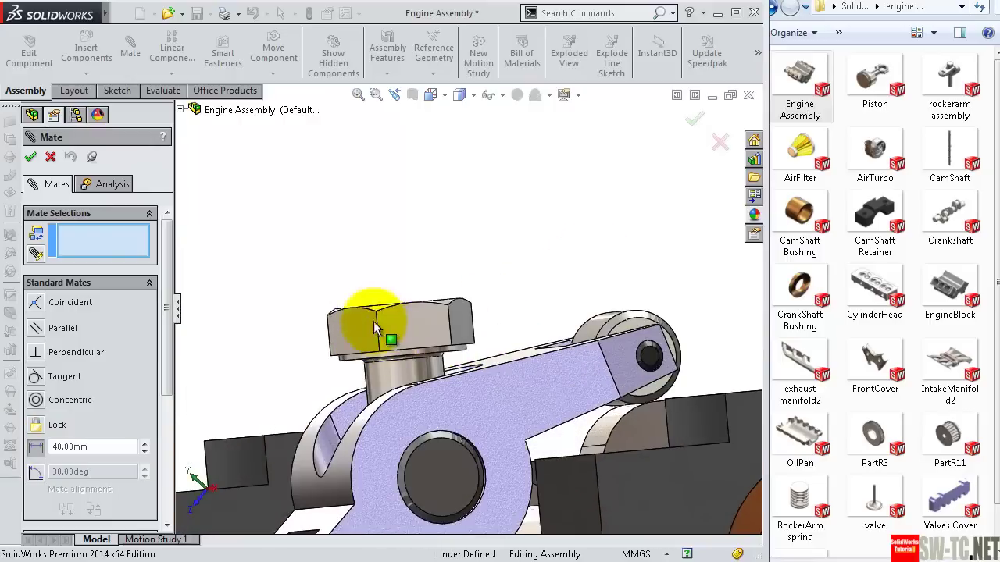
middle_drag(383, 331, 312, 290)
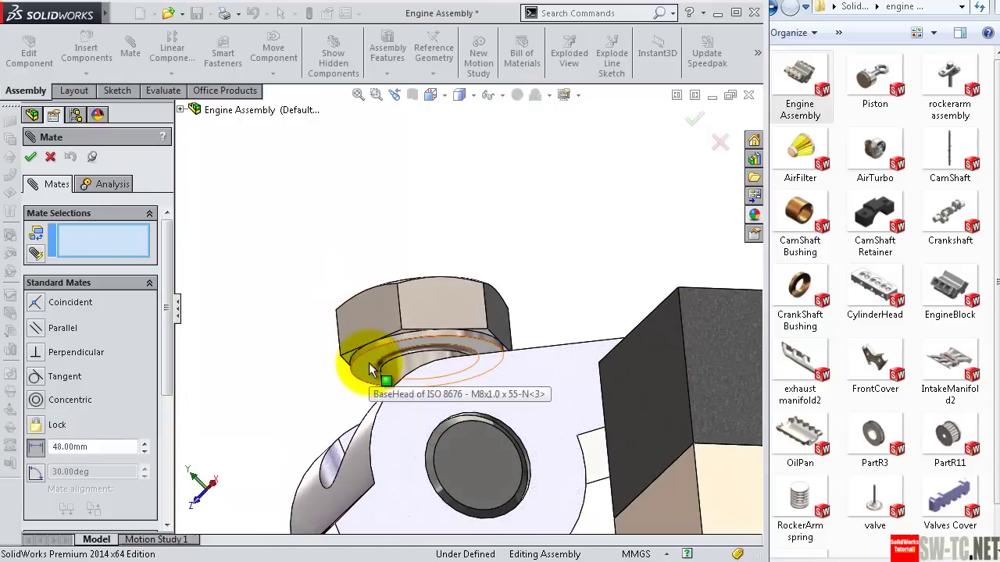
click(369, 362)
Step: Pick the cylinder head face, accept the 48 mm mate, and close Mate
scroll(563, 255, up, 3)
scroll(577, 368, up, 2)
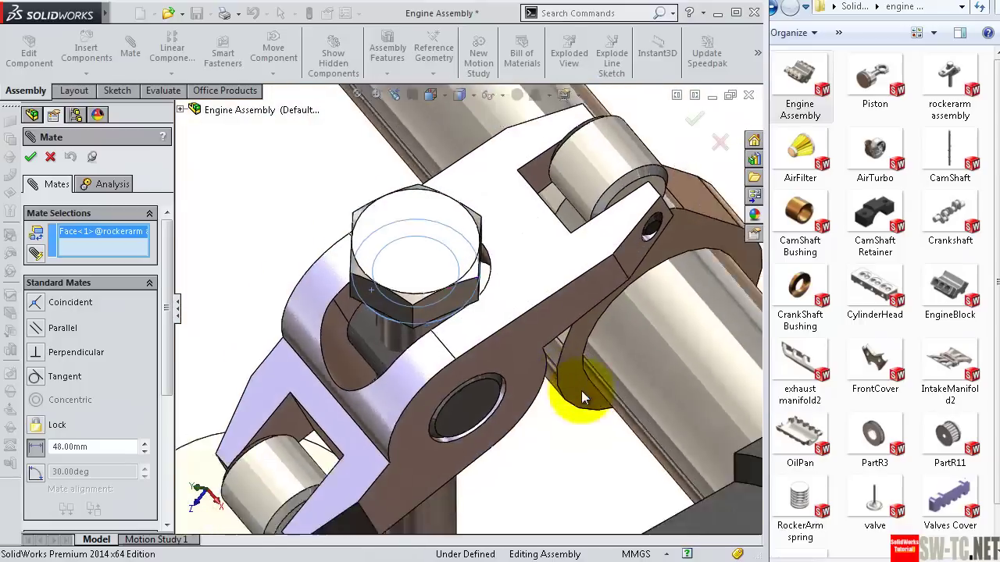
scroll(578, 391, up, 2)
scroll(573, 401, up, 2)
scroll(563, 475, up, 2)
scroll(570, 447, up, 2)
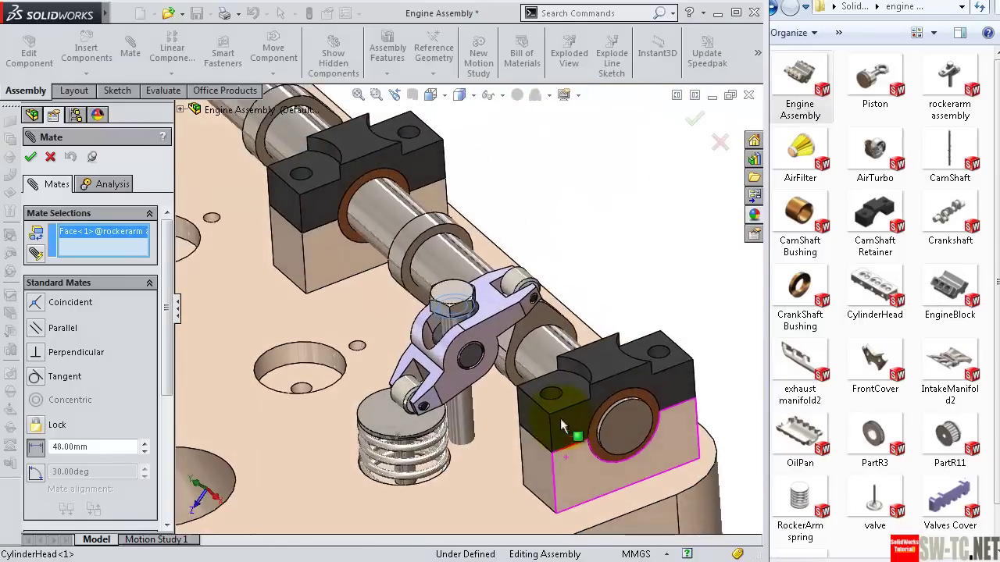
scroll(560, 418, up, 2)
click(482, 476)
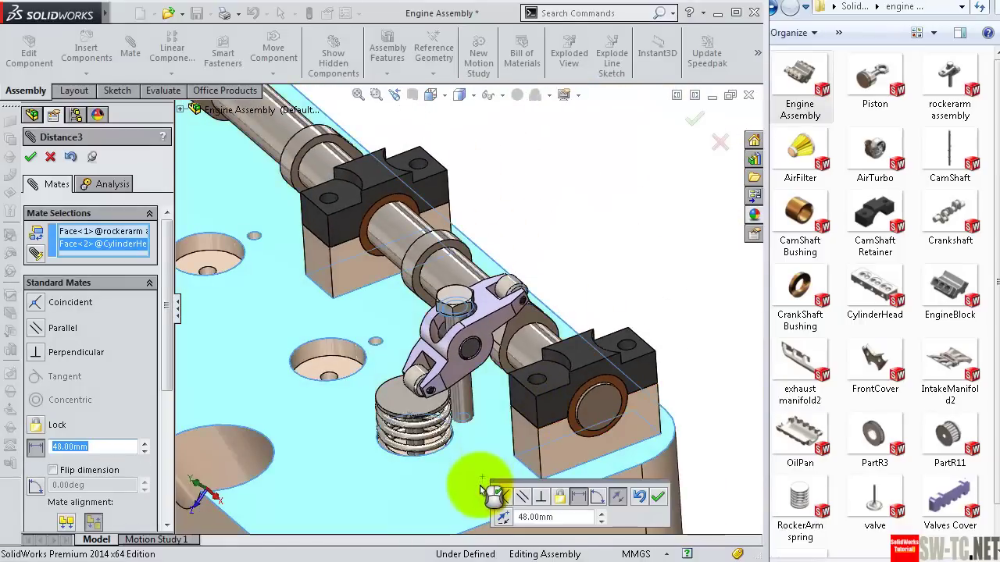
click(657, 497)
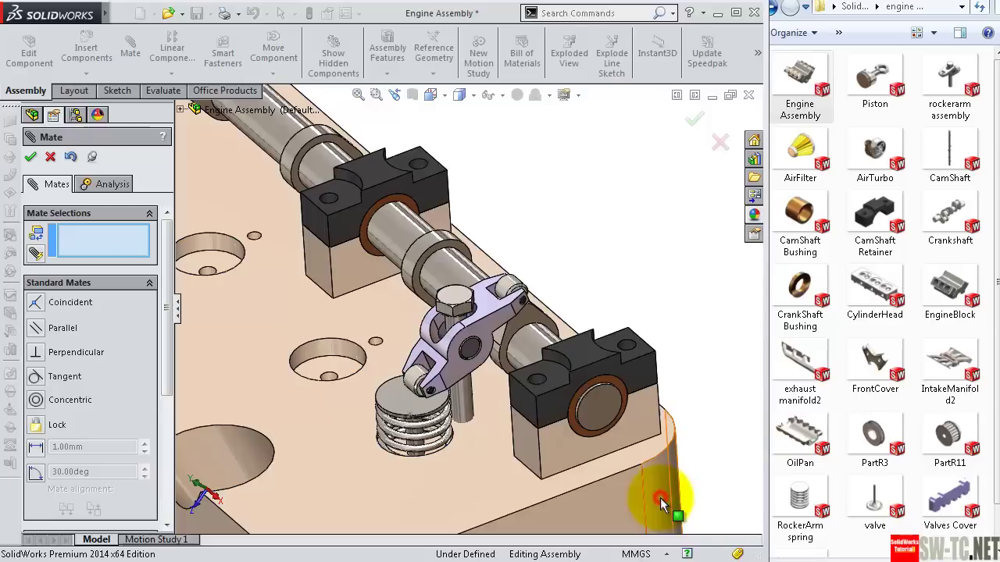
middle_drag(608, 387, 577, 387)
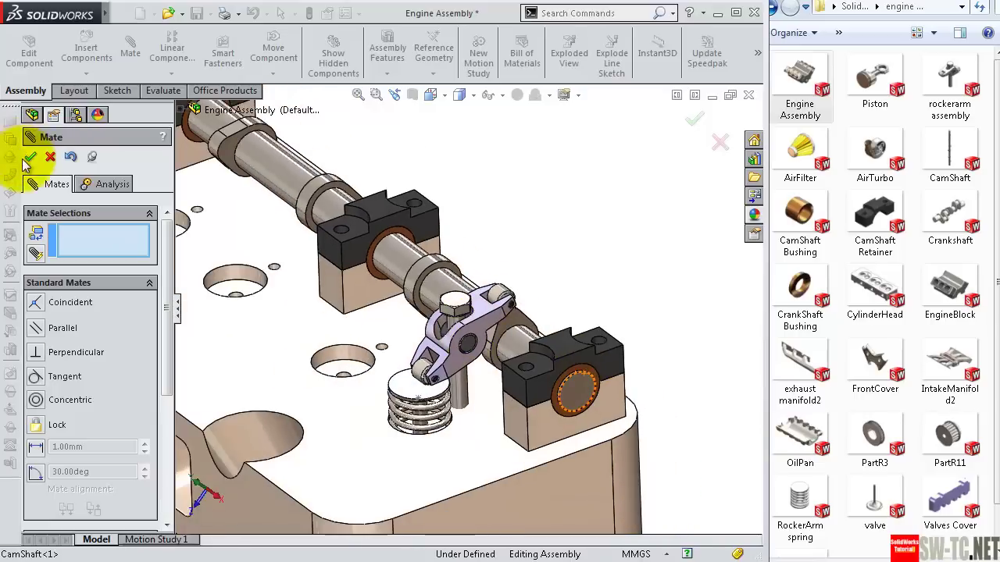
click(31, 158)
scroll(292, 328, down, 2)
Step: Rotate the camshaft to swing the rocker arm
scroll(477, 349, down, 2)
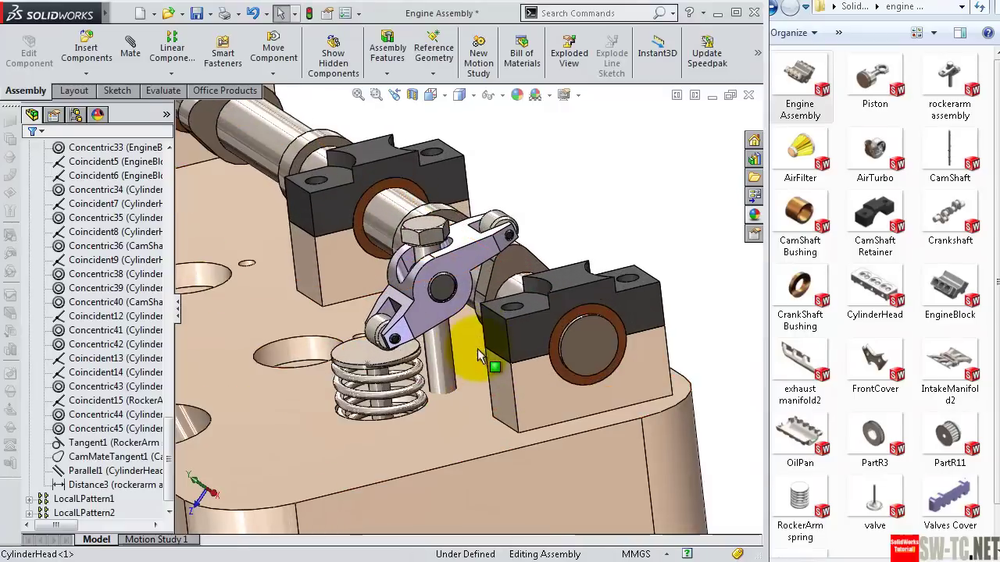
scroll(497, 328, down, 2)
mouse_move(597, 356)
mouse_down()
mouse_move(636, 349)
mouse_move(618, 361)
mouse_move(638, 346)
mouse_move(643, 361)
mouse_move(624, 372)
mouse_move(619, 354)
mouse_move(633, 351)
mouse_move(635, 365)
mouse_move(617, 364)
mouse_move(622, 352)
mouse_move(641, 359)
mouse_move(616, 359)
mouse_move(635, 348)
mouse_move(635, 356)
mouse_up()
key(Escape)
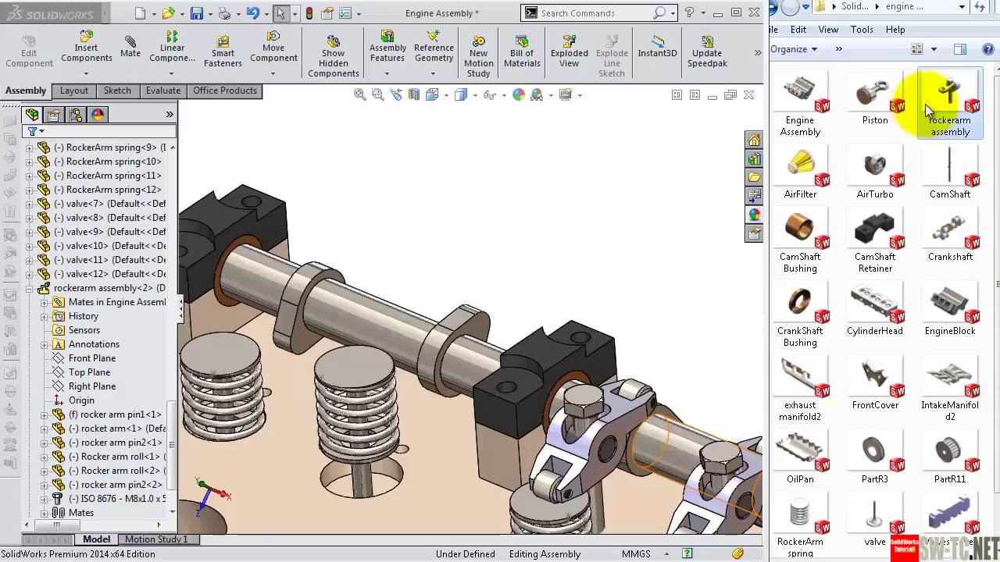
Step: Add another rockerarm assembly above the camshaft and select rockerarm assembly<4>
drag(951, 97, 522, 245)
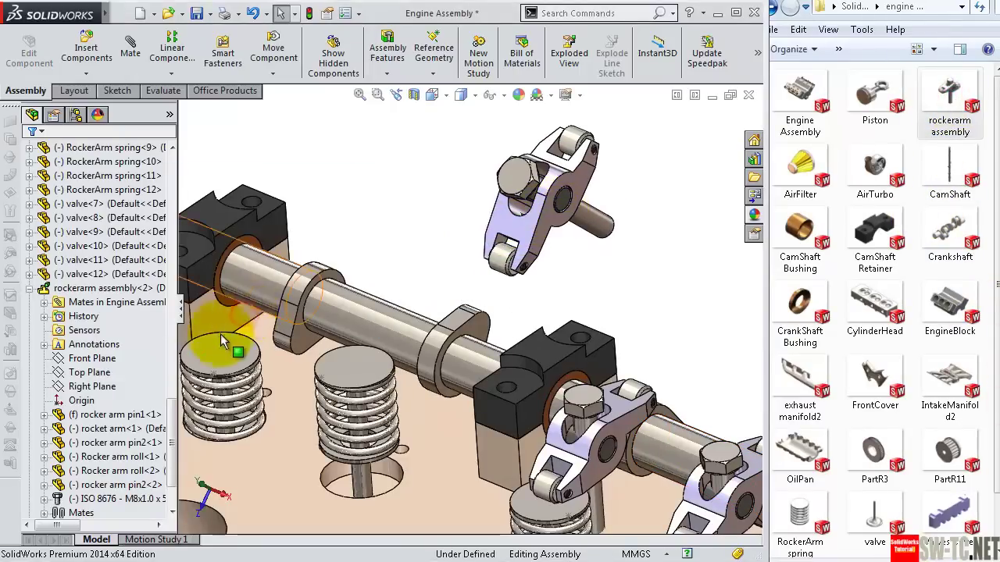
drag(174, 412, 176, 439)
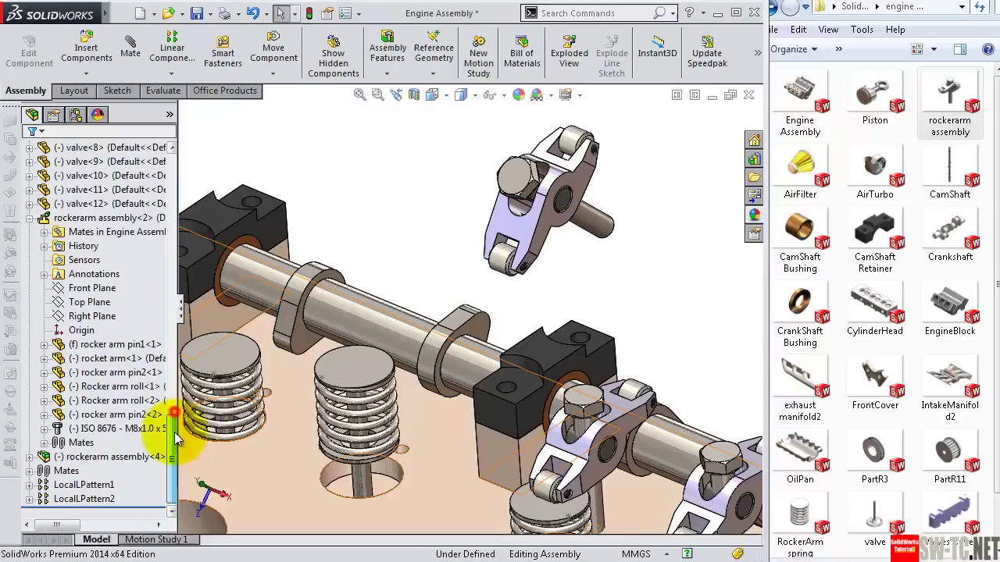
click(137, 457)
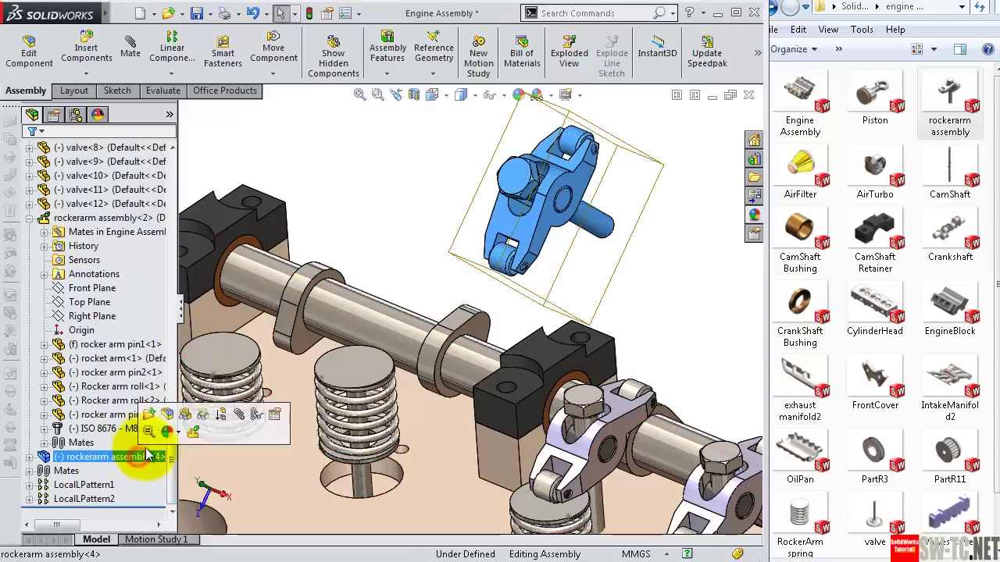
Step: Set rockerarm assembly<4> to solve as Flexible, test its swing, and select its pin
click(277, 415)
click(610, 431)
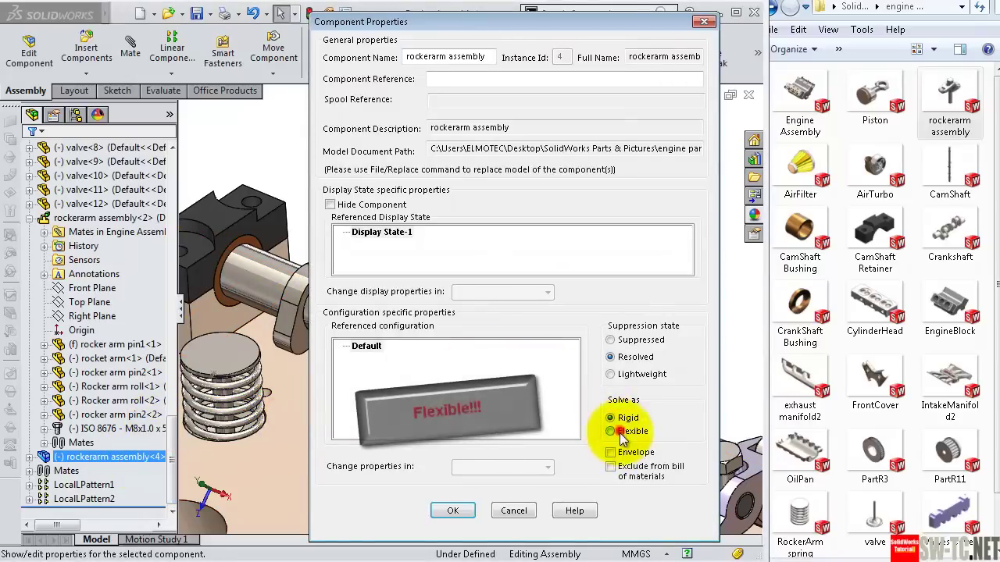
click(461, 509)
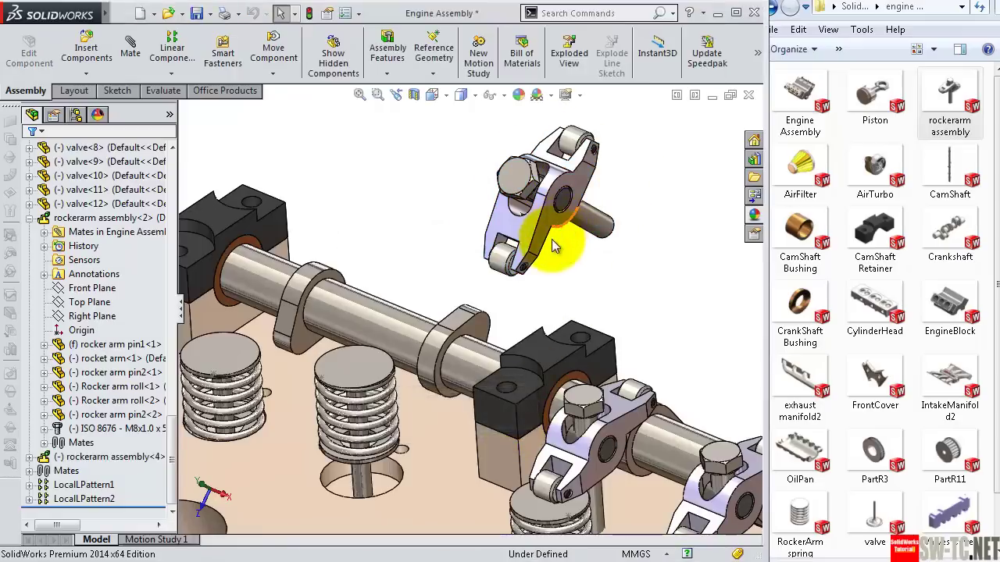
scroll(556, 231, down, 3)
mouse_move(556, 230)
mouse_down()
mouse_move(536, 238)
mouse_move(625, 178)
mouse_up()
middle_drag(625, 178, 591, 212)
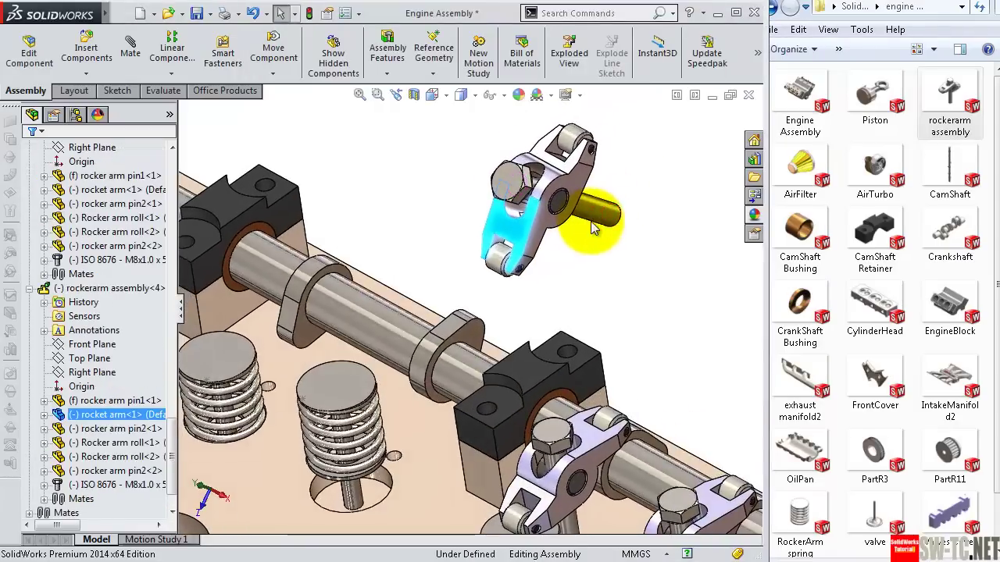
click(598, 210)
Step: Mate the new rocker arm's pin concentric to the cylinder head hole
click(725, 124)
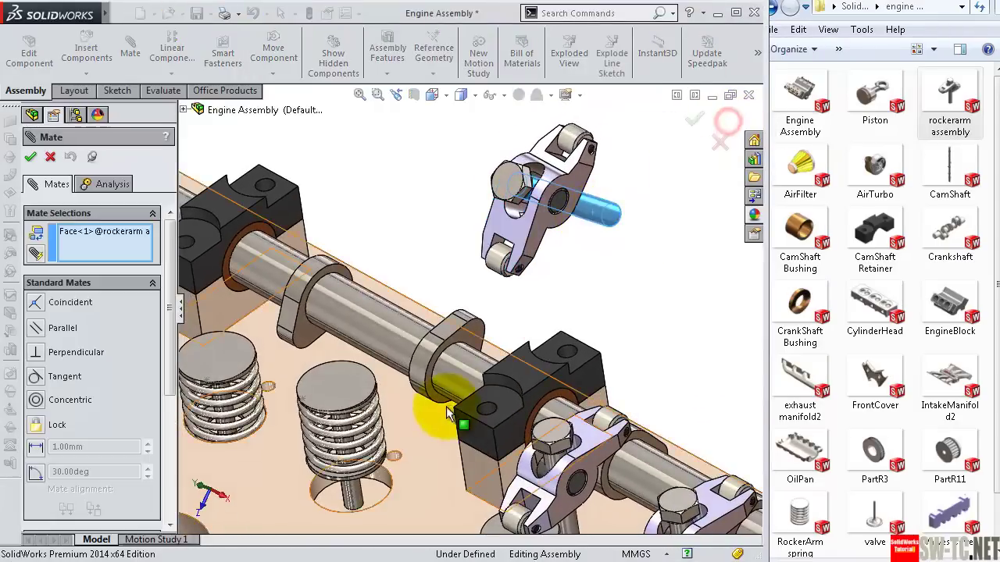
scroll(435, 409, down, 3)
scroll(379, 474, down, 3)
click(346, 480)
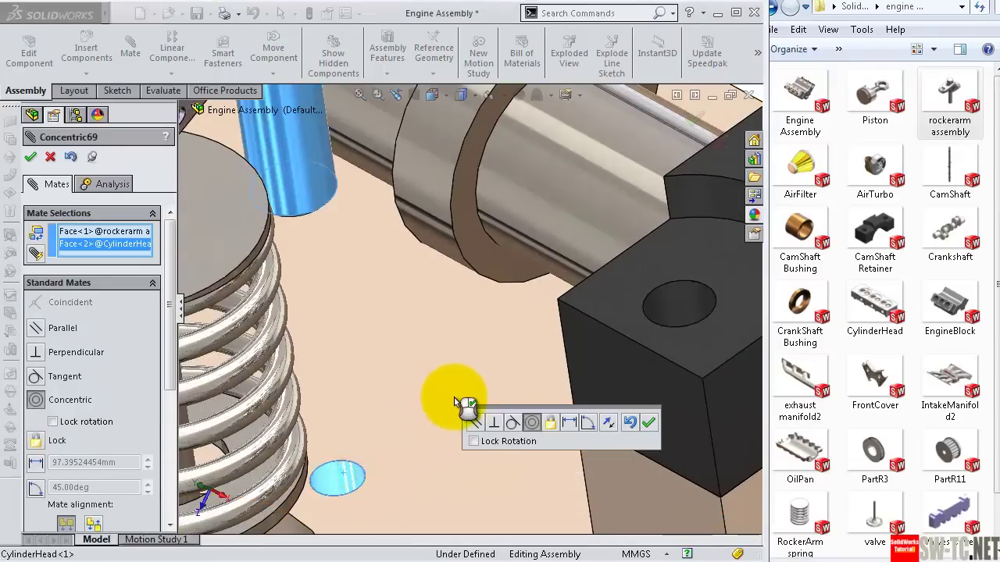
scroll(457, 408, up, 3)
scroll(458, 408, up, 2)
click(649, 422)
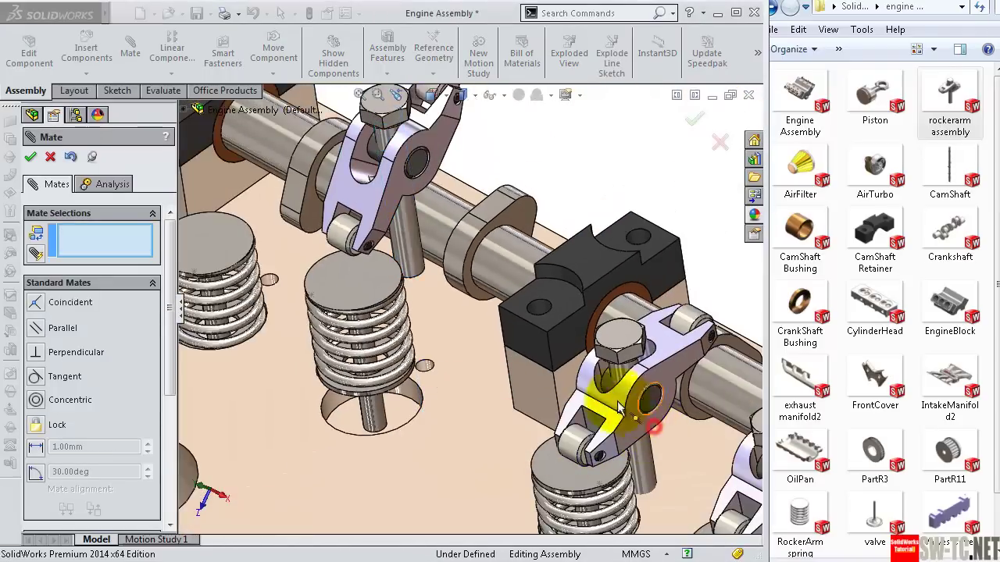
Step: Make the new arm's bolt head coincident with the neighbouring arm's bolt head
middle_drag(475, 179, 492, 190)
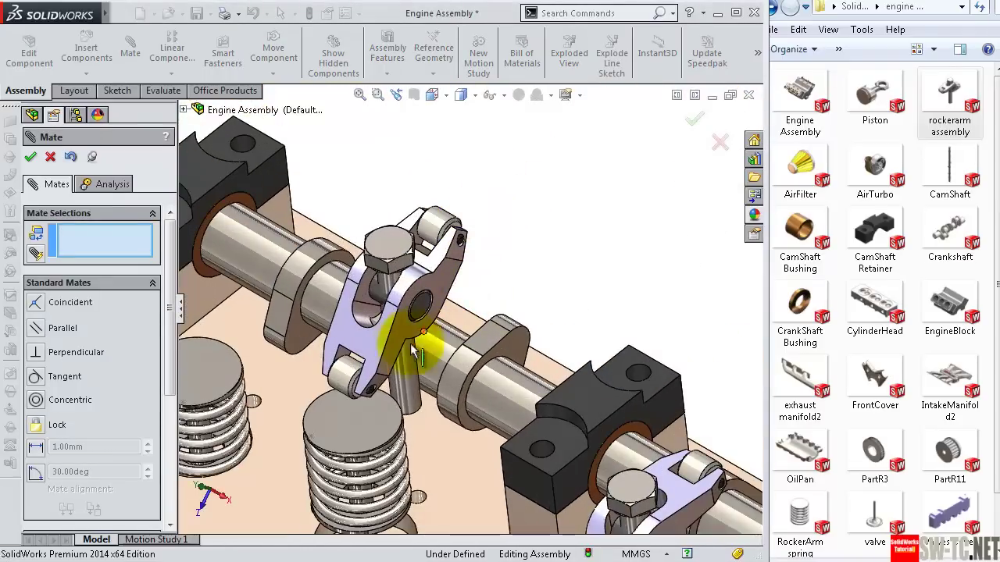
middle_drag(430, 346, 415, 229)
click(415, 230)
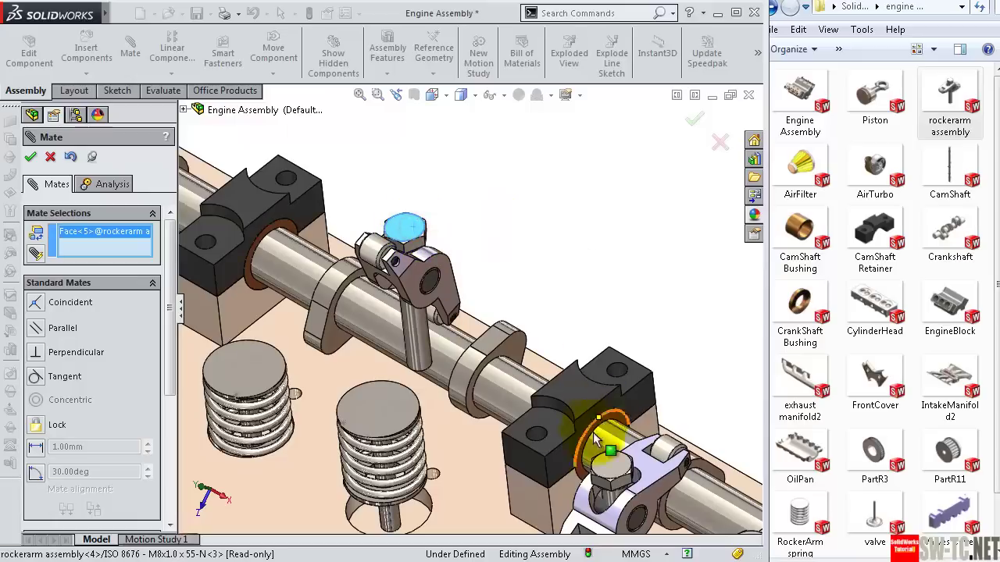
click(613, 466)
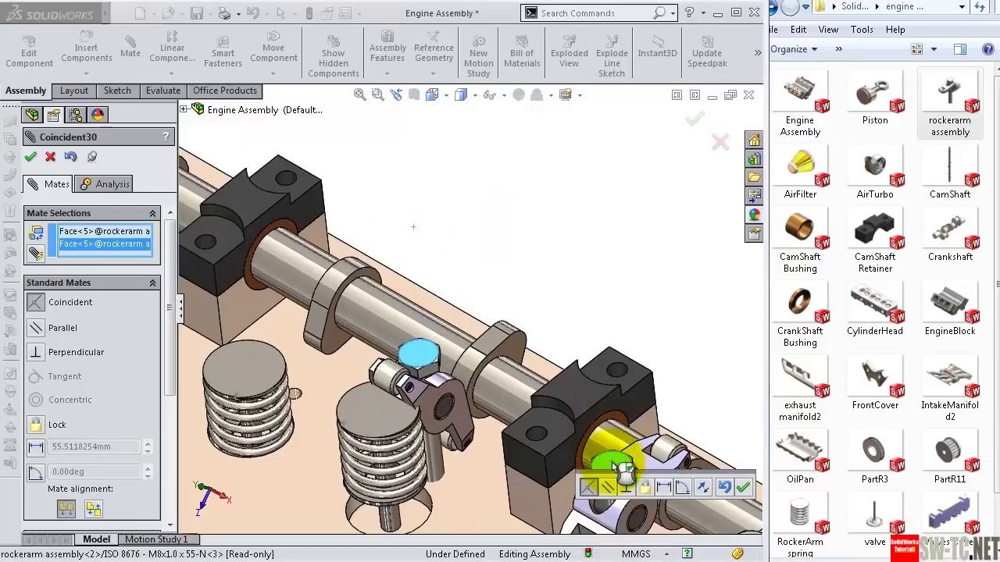
click(743, 490)
Step: Swing the arm into position and select the valve spring's top face for the roller
middle_drag(609, 412, 442, 421)
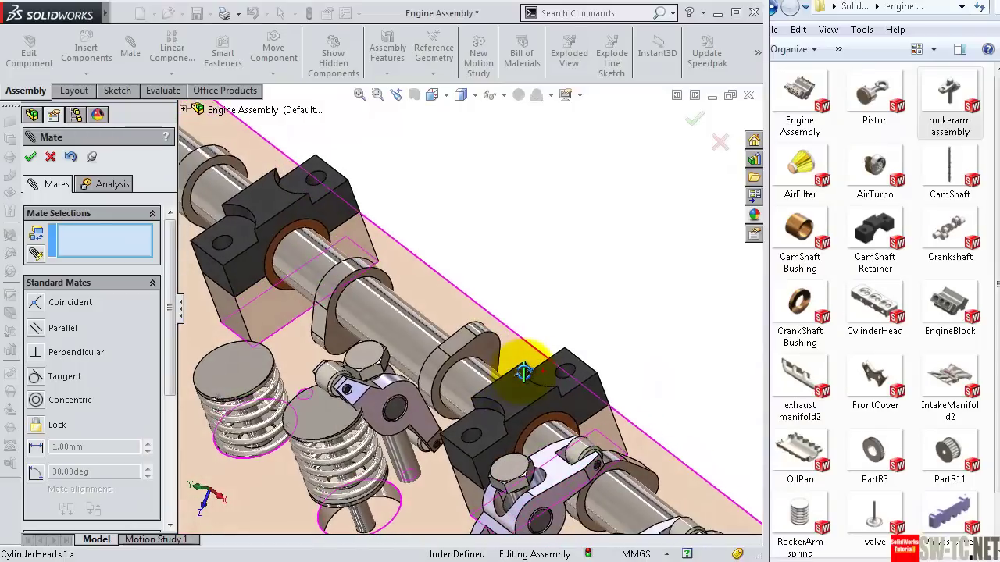
drag(435, 428, 428, 375)
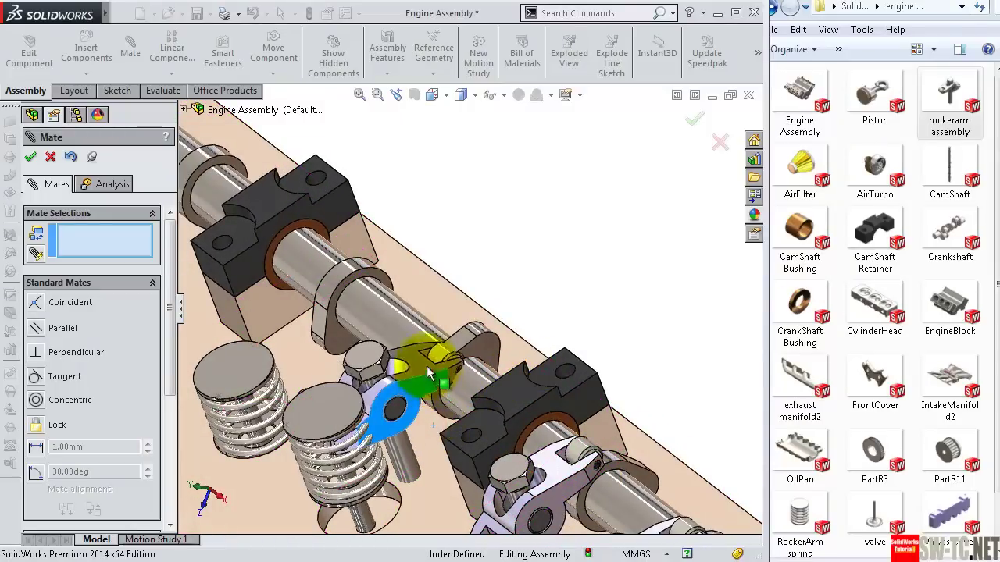
middle_drag(432, 373, 362, 430)
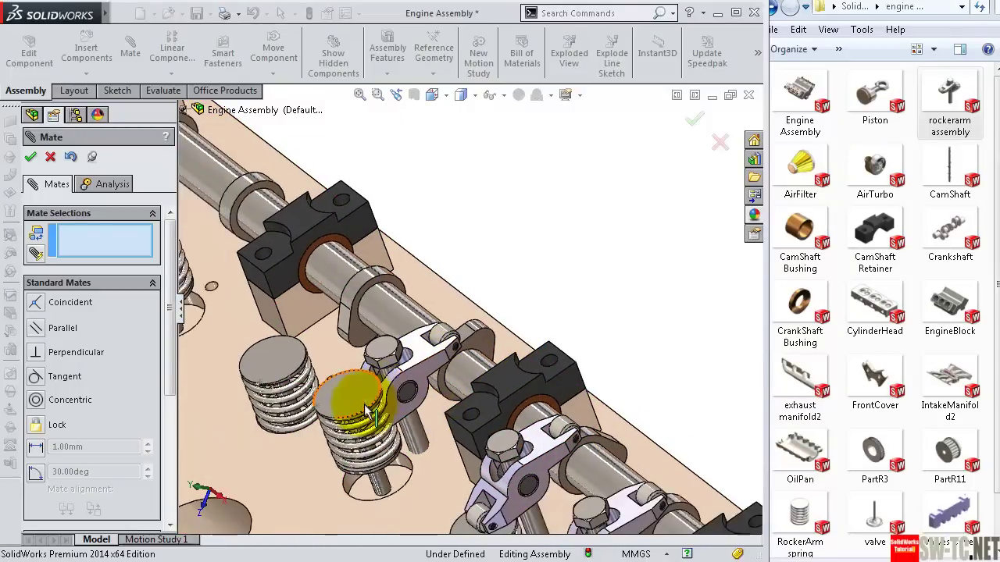
drag(361, 430, 368, 460)
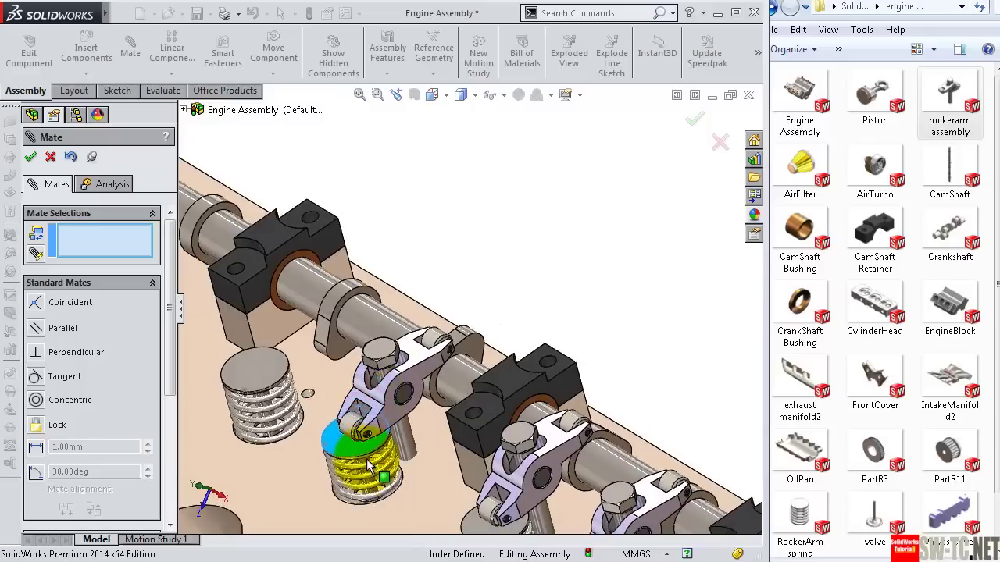
scroll(368, 432, down, 2)
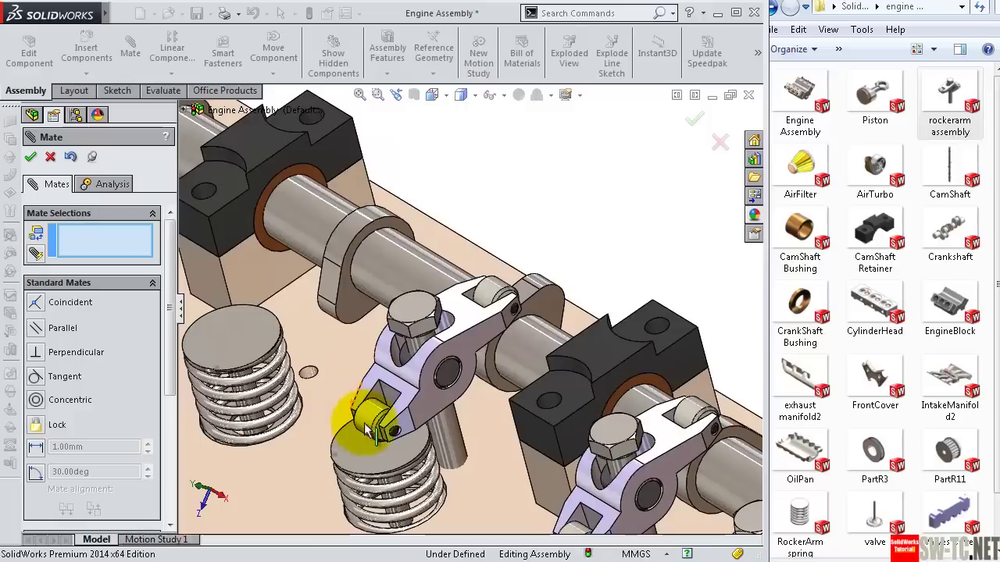
click(367, 466)
Step: Accept the roller–spring tangent mate and switch to a Cam mechanical mate
click(348, 477)
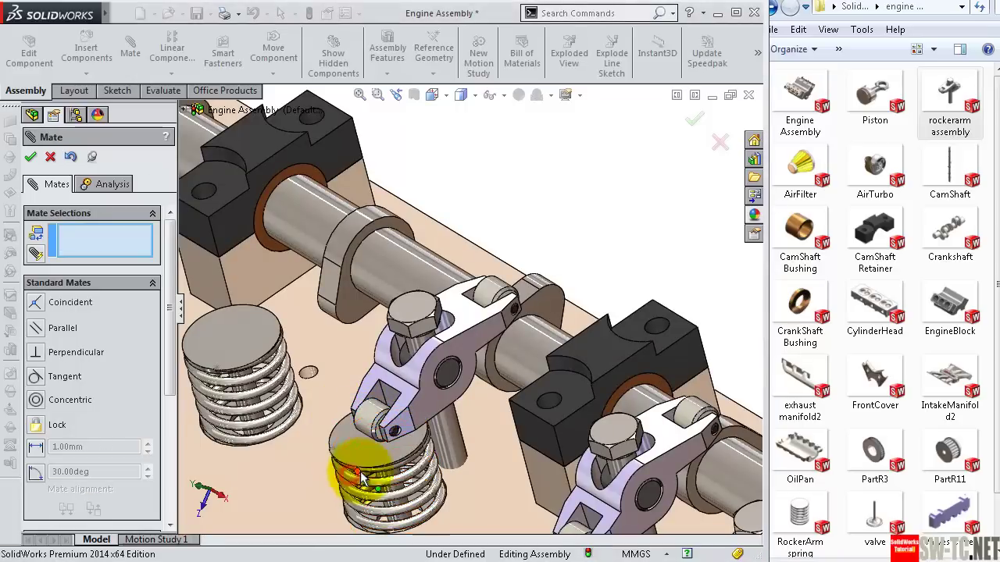
drag(170, 266, 156, 362)
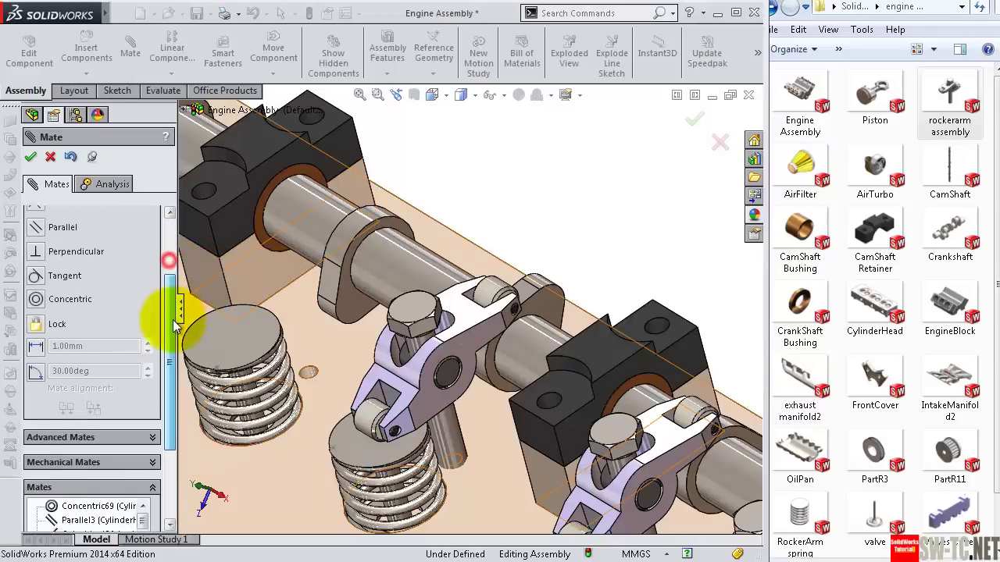
click(156, 426)
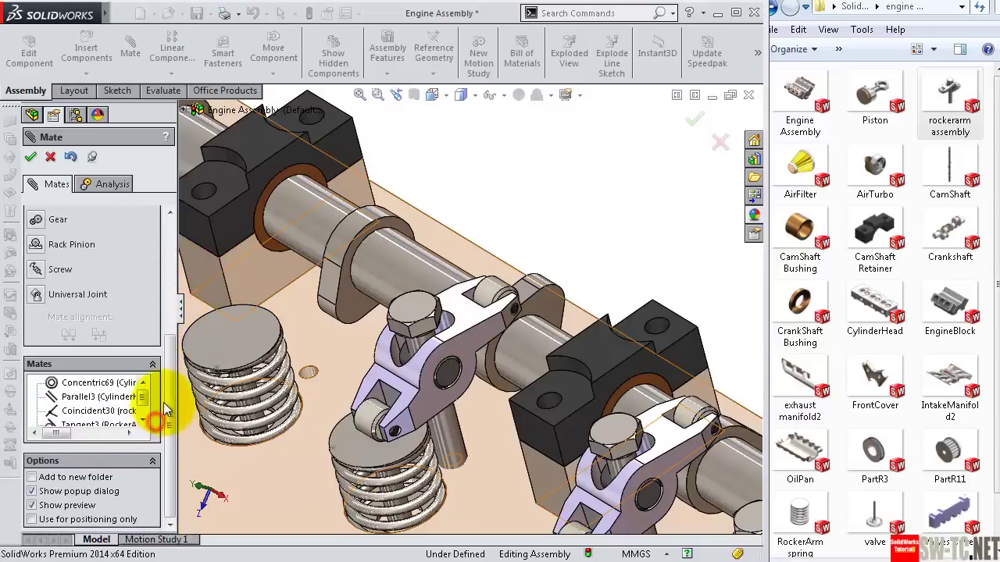
click(35, 324)
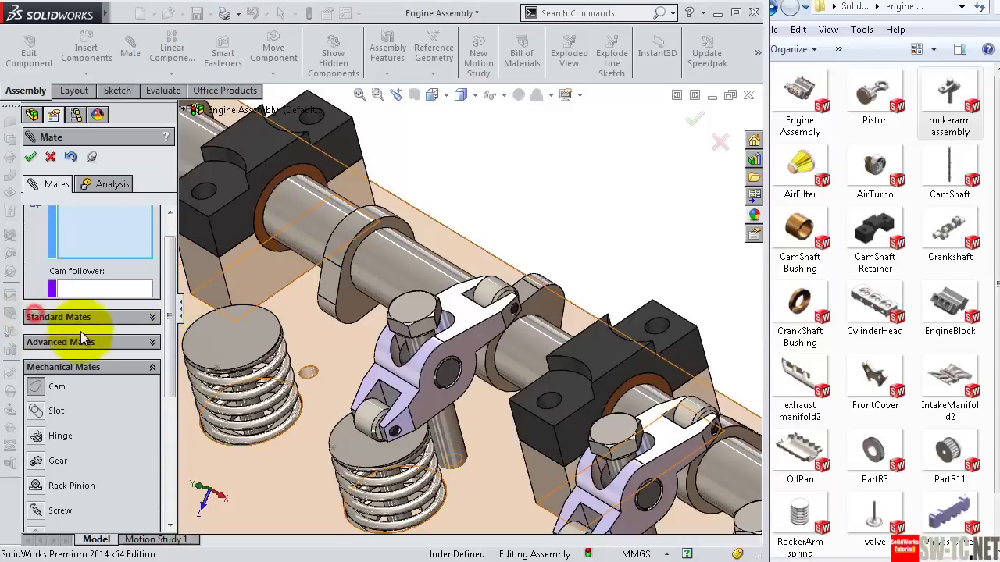
Step: Select the camshaft lobe faces as the cam
drag(169, 334, 169, 278)
scroll(466, 282, down, 3)
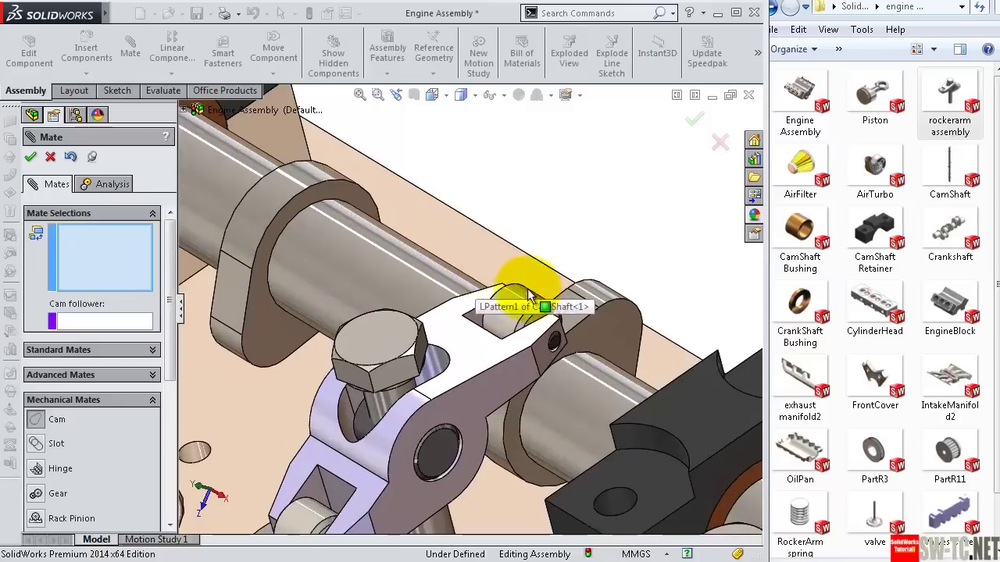
scroll(601, 303, down, 2)
click(604, 328)
scroll(609, 344, up, 3)
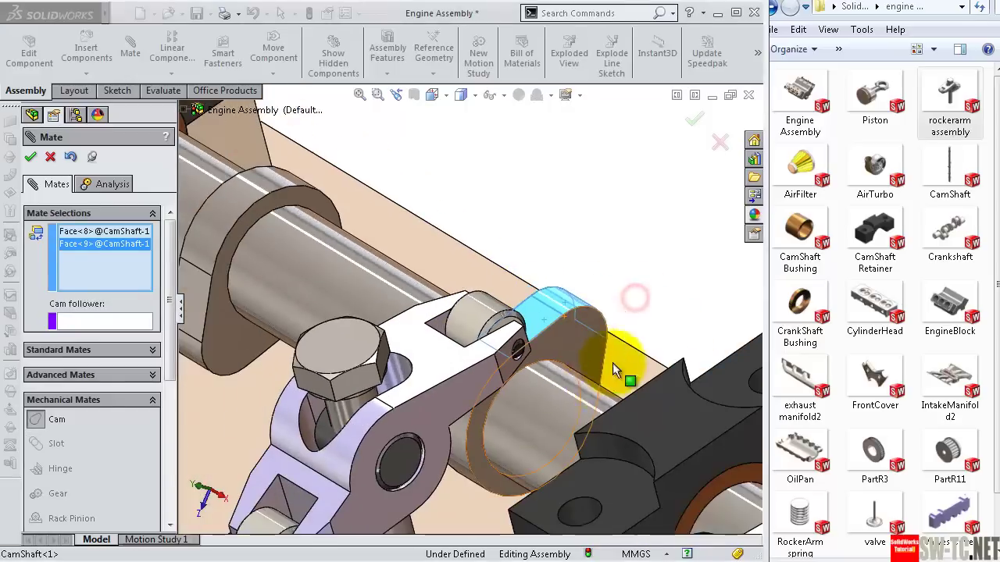
click(457, 442)
mouse_move(462, 417)
middle_down()
mouse_move(625, 229)
mouse_move(542, 280)
middle_up()
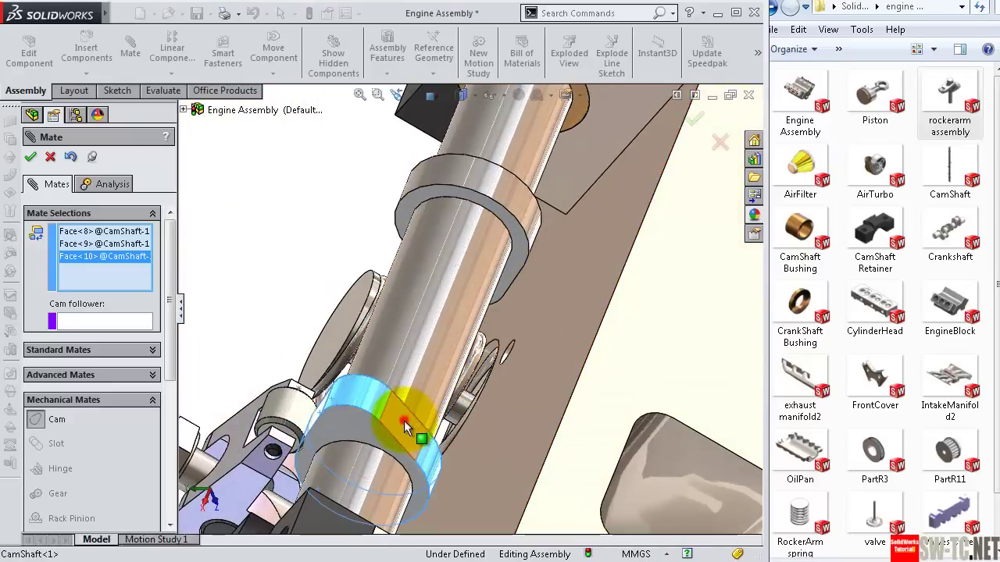
click(405, 424)
Step: Set the rocker arm roller as cam follower and confirm the cam mate
click(121, 322)
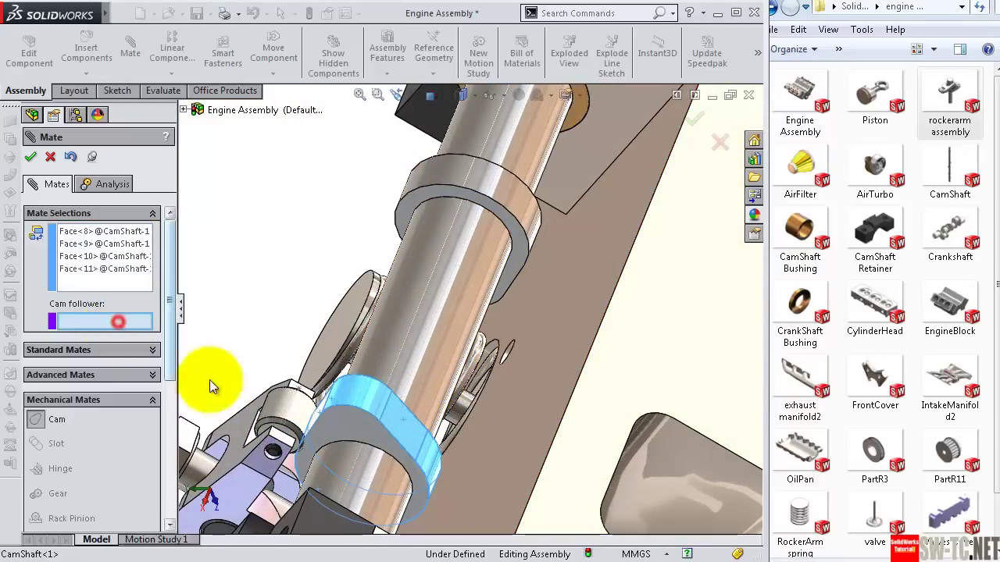
click(289, 411)
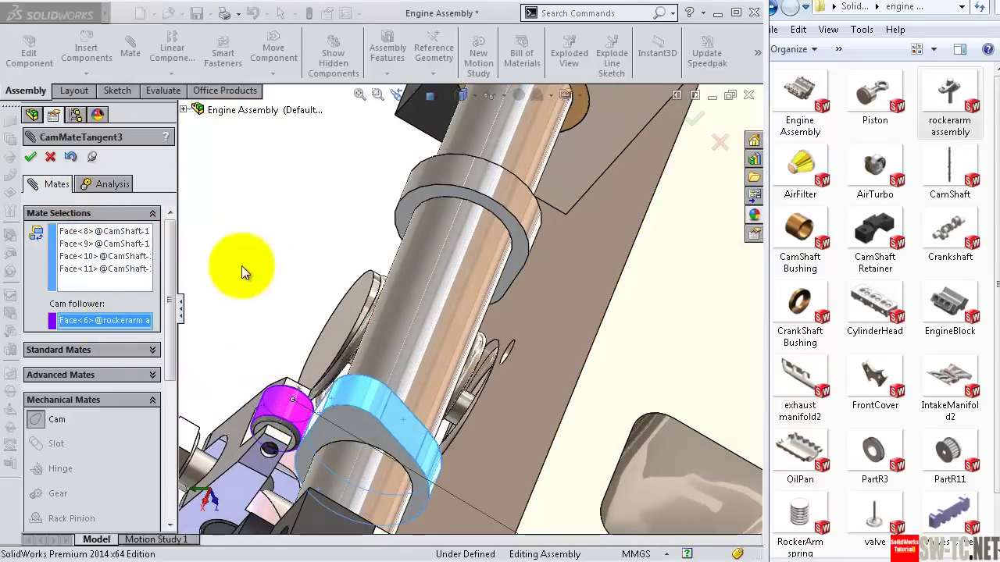
middle_drag(241, 266, 509, 335)
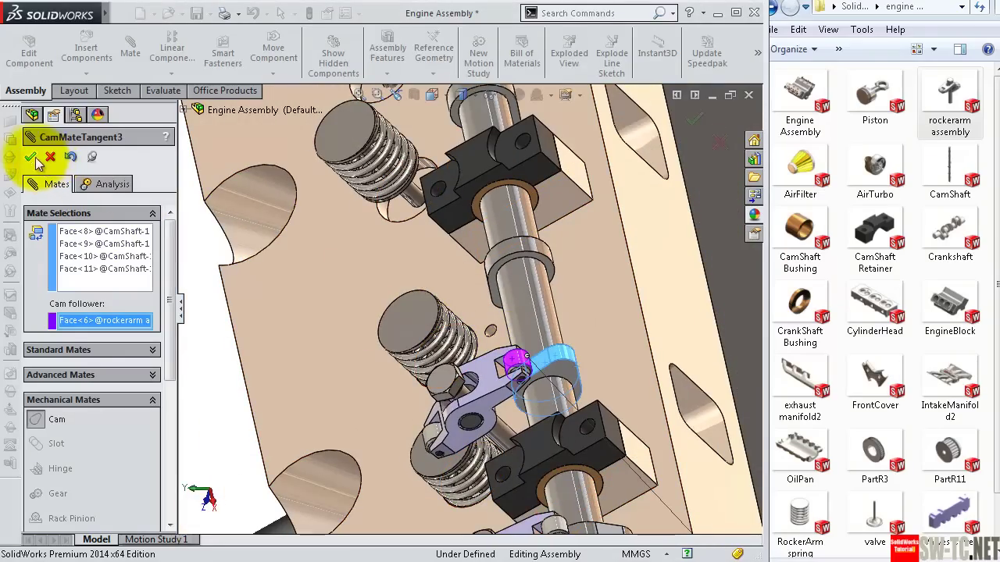
click(31, 157)
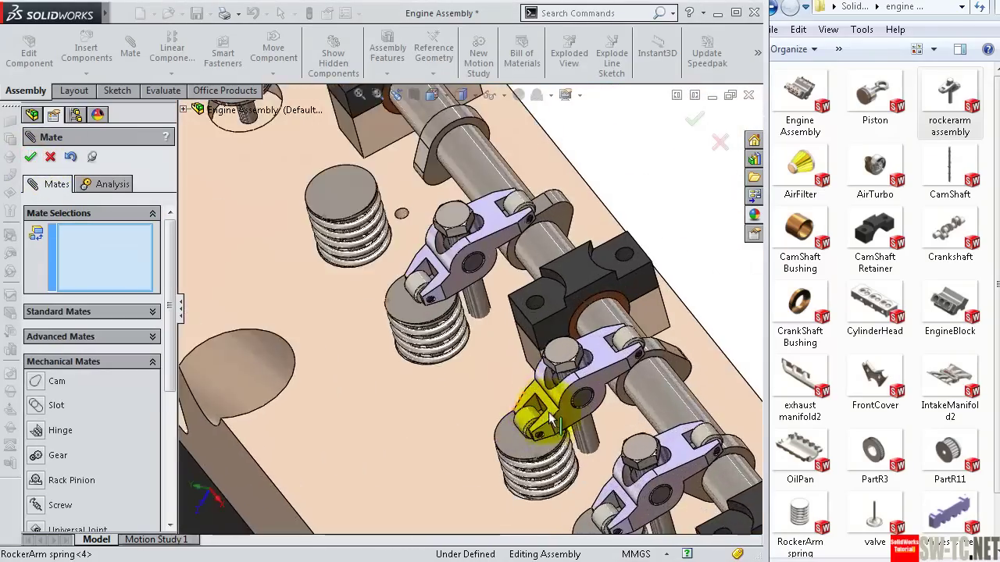
Step: Turn the camshaft to check rocker motion, and close the Mate command
scroll(551, 421, up, 3)
middle_drag(558, 401, 580, 368)
scroll(668, 469, down, 3)
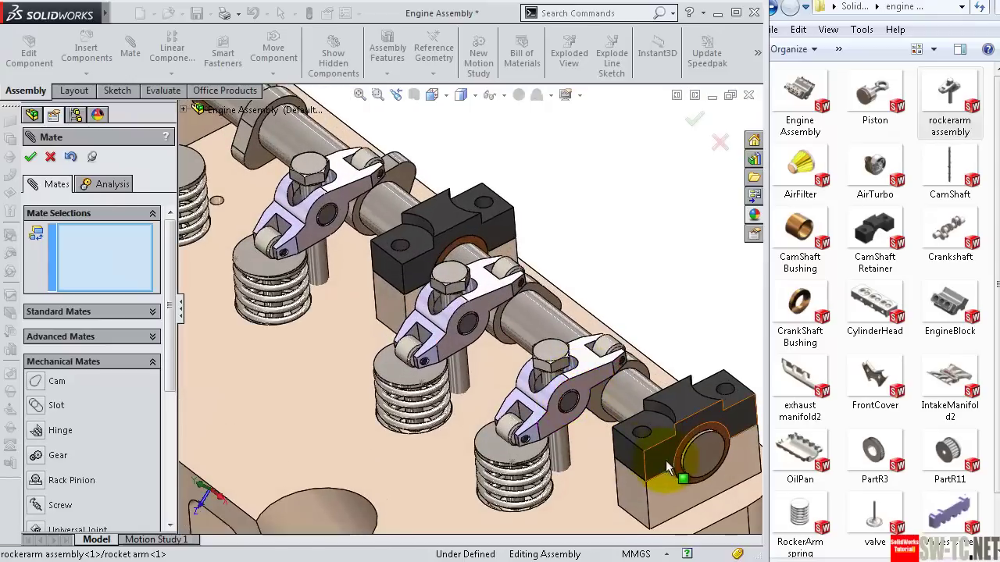
mouse_move(703, 451)
mouse_down()
mouse_move(715, 449)
mouse_move(699, 464)
mouse_move(715, 459)
mouse_up()
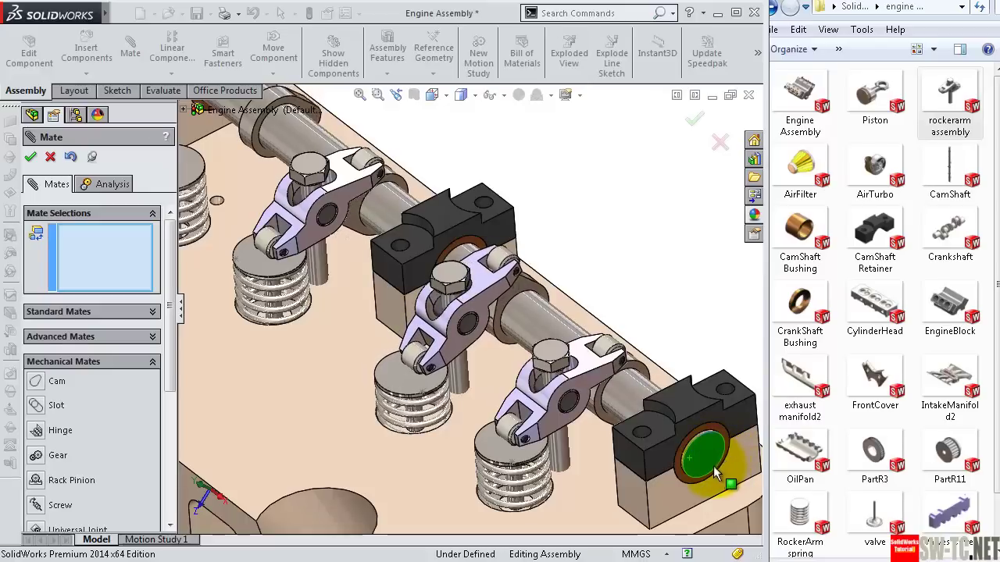
mouse_move(715, 468)
mouse_down()
mouse_move(691, 474)
mouse_move(716, 474)
mouse_move(710, 460)
mouse_up()
click(695, 125)
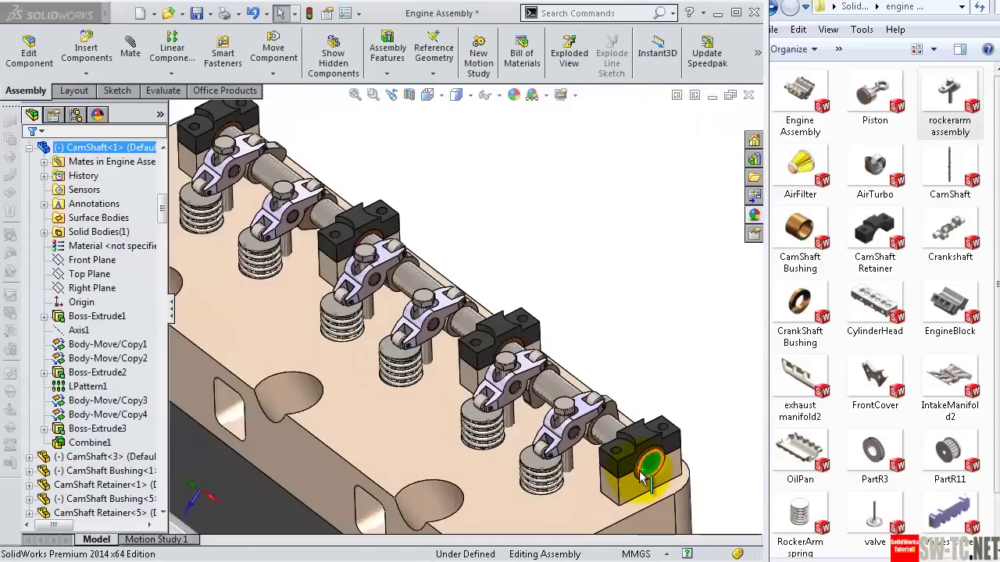
Step: Keep rotating the camshaft to watch the rockers and valves move with it
drag(652, 466, 668, 471)
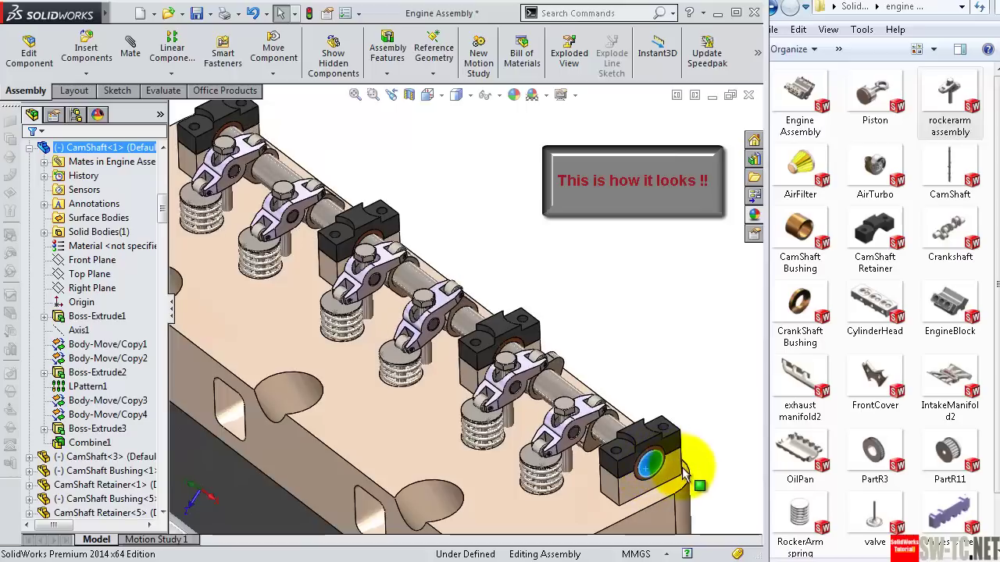
drag(643, 466, 653, 472)
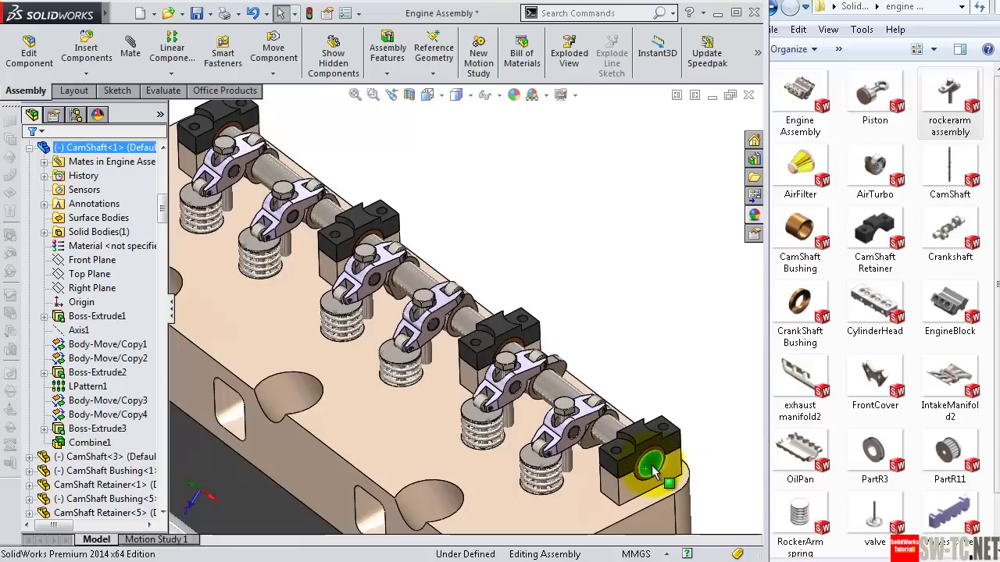
drag(652, 473, 646, 467)
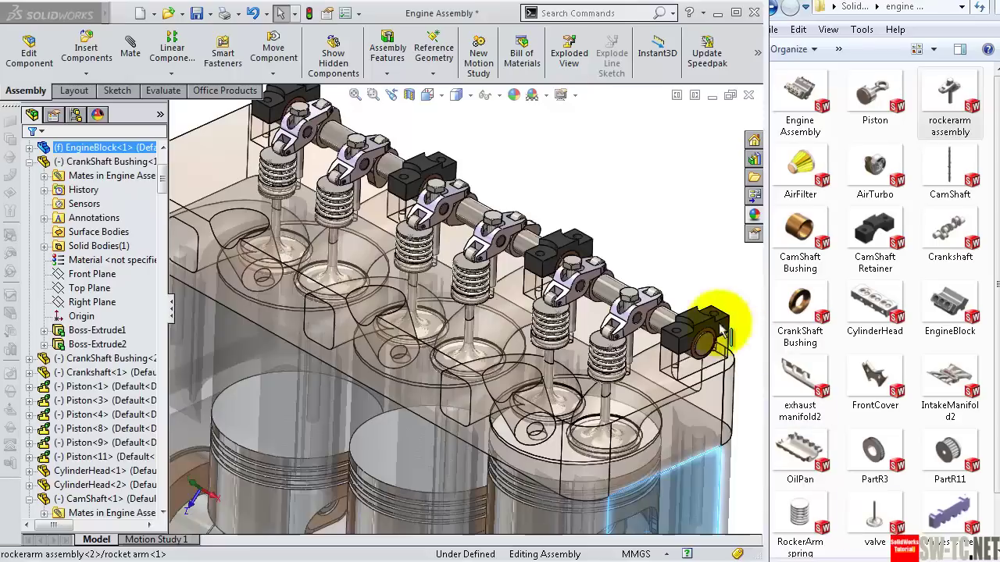
drag(700, 350, 697, 344)
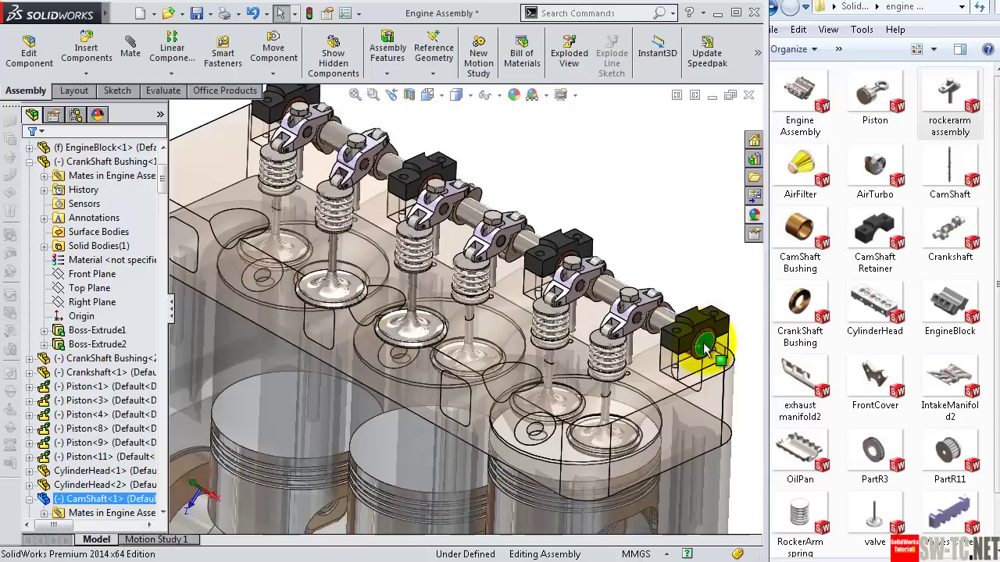
drag(707, 344, 691, 348)
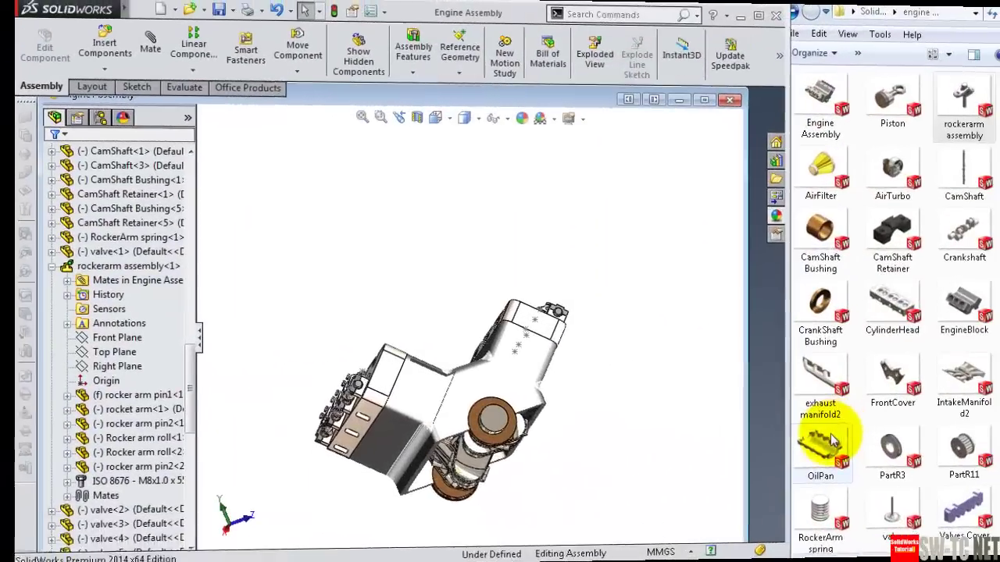
Step: Insert the OilPan part into the engine assembly
drag(833, 442, 624, 449)
scroll(636, 461, down, 1)
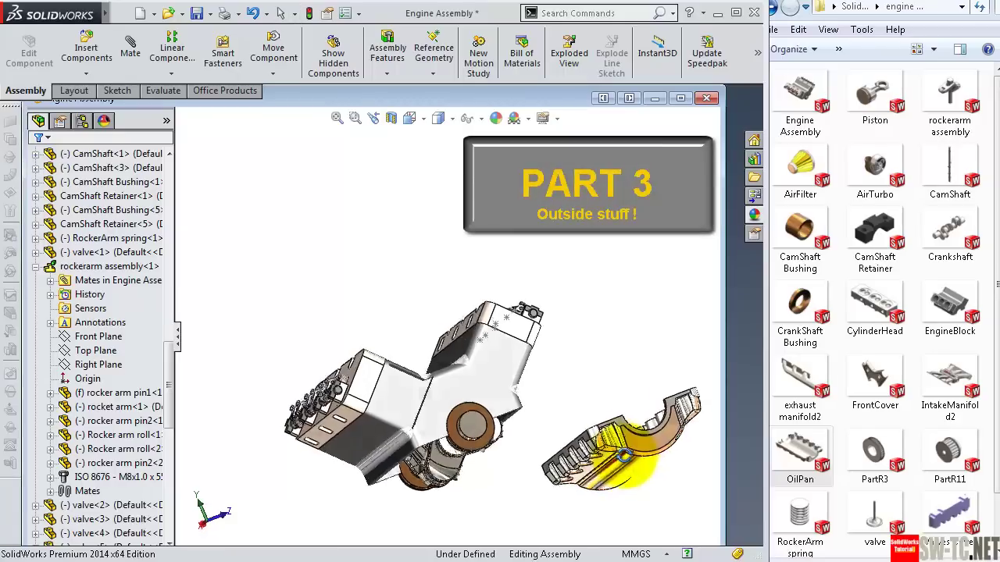
scroll(636, 461, down, 2)
scroll(547, 363, down, 2)
scroll(546, 406, down, 2)
scroll(547, 406, down, 2)
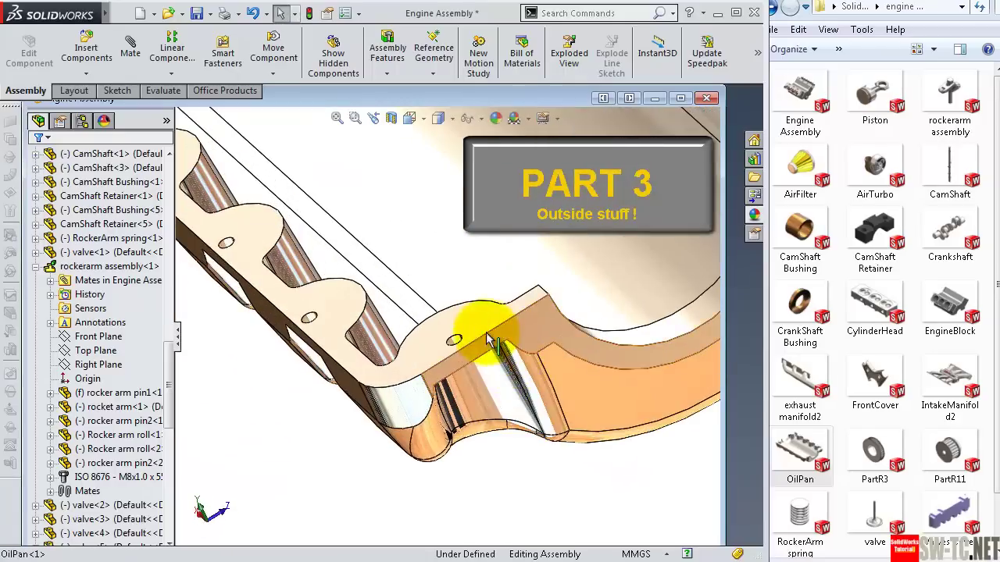
Step: Mate the oil pan flange coincident with the engine block
click(469, 317)
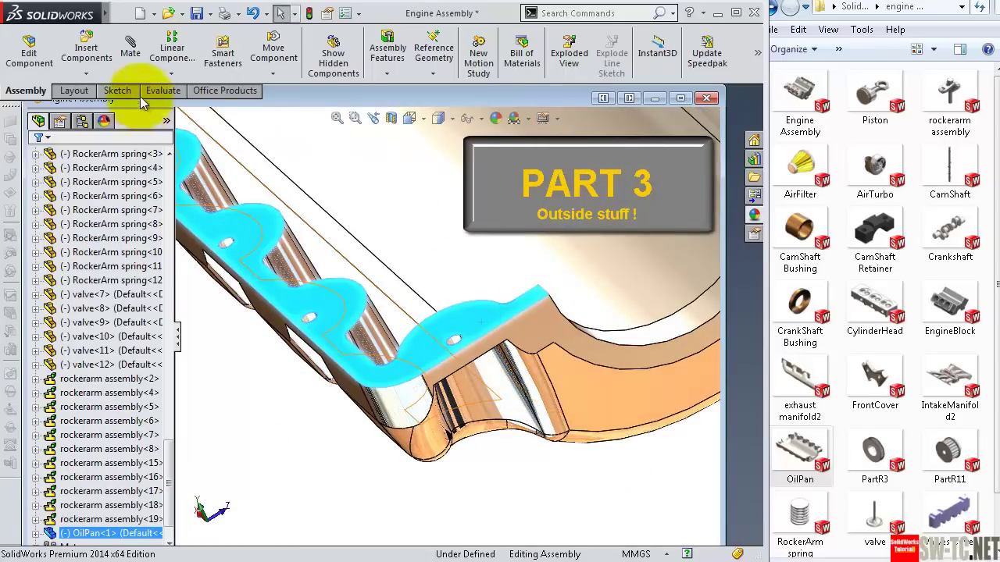
click(131, 47)
mouse_move(390, 424)
middle_down()
mouse_move(373, 334)
mouse_move(290, 382)
mouse_move(296, 397)
middle_up()
scroll(290, 381, down, 1)
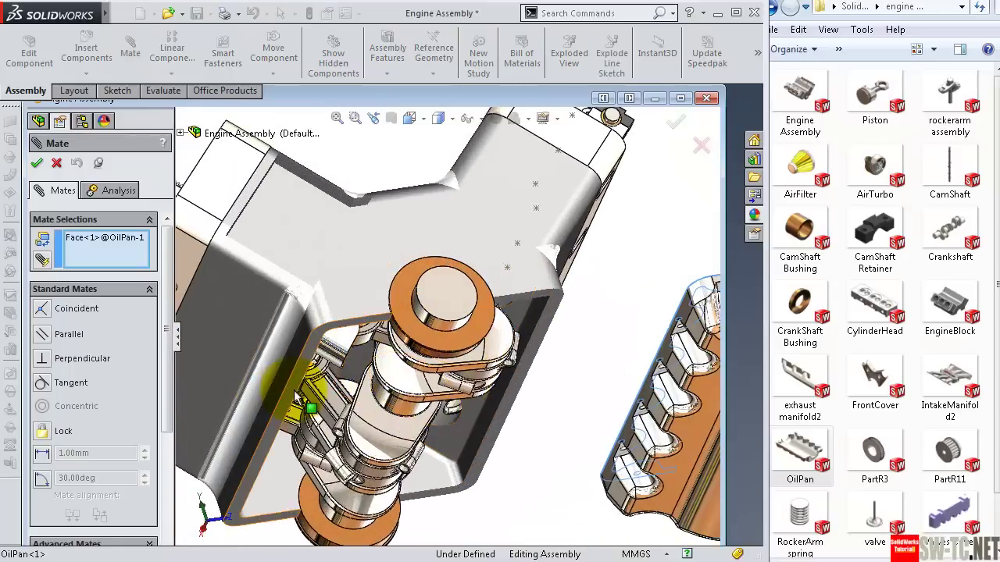
click(293, 402)
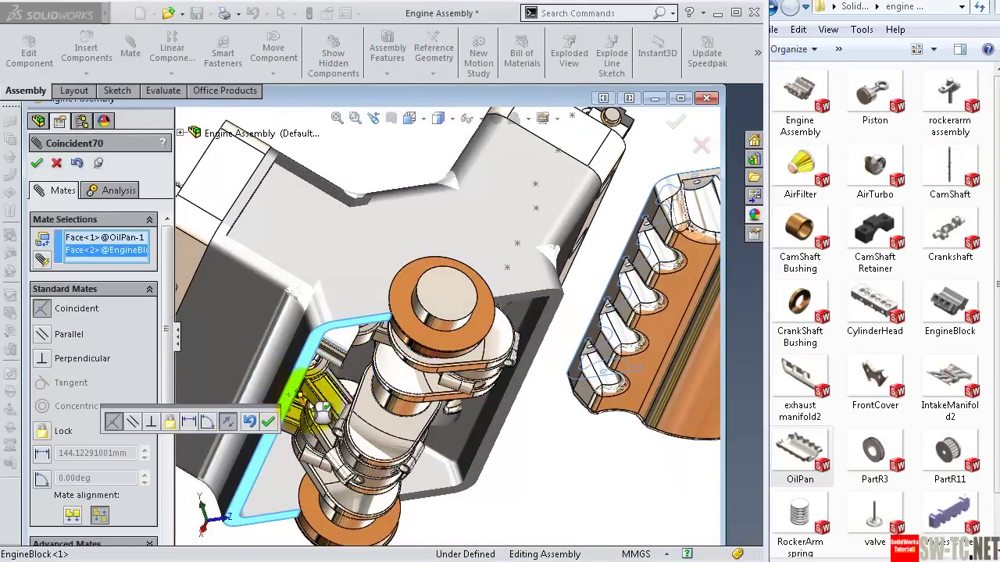
click(269, 426)
Step: Make the oil pan's bearing ring concentric with the crankshaft
mouse_move(335, 412)
middle_down()
mouse_move(487, 390)
mouse_move(498, 493)
mouse_move(502, 466)
middle_up()
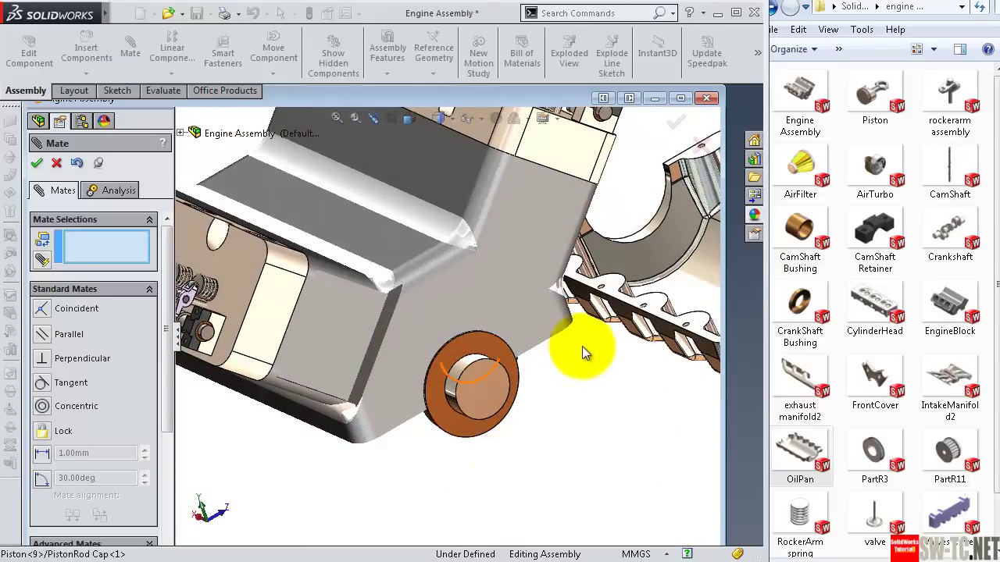
scroll(582, 352, up, 5)
scroll(591, 334, down, 2)
scroll(585, 331, down, 2)
scroll(575, 335, down, 3)
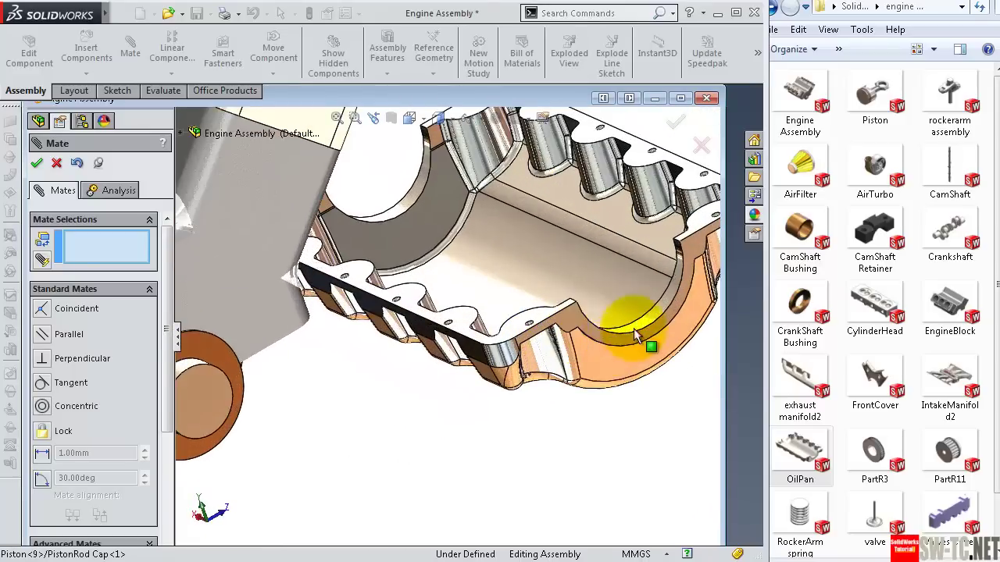
middle_drag(456, 416, 335, 402)
scroll(369, 359, down, 2)
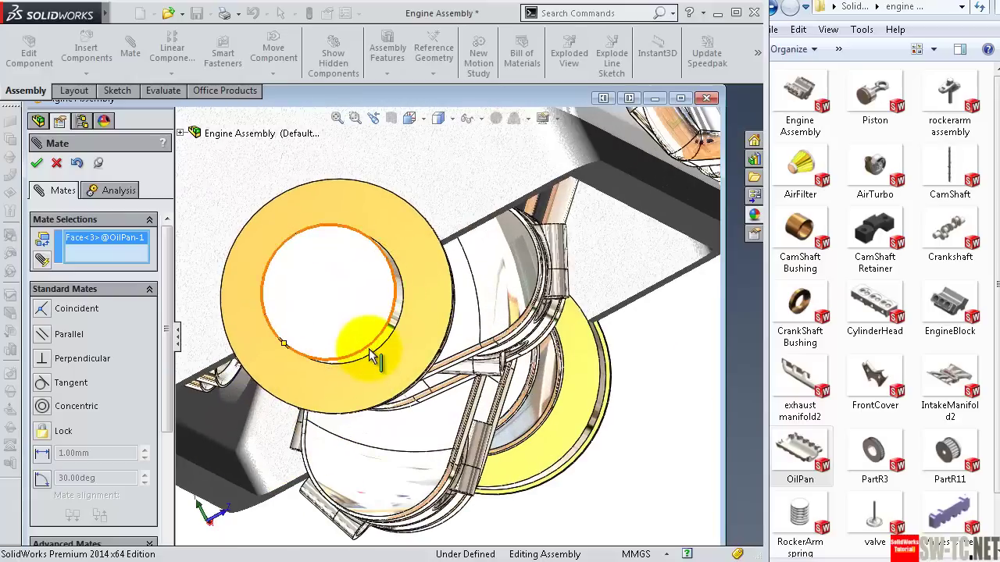
scroll(373, 357, down, 2)
scroll(383, 356, down, 2)
click(388, 367)
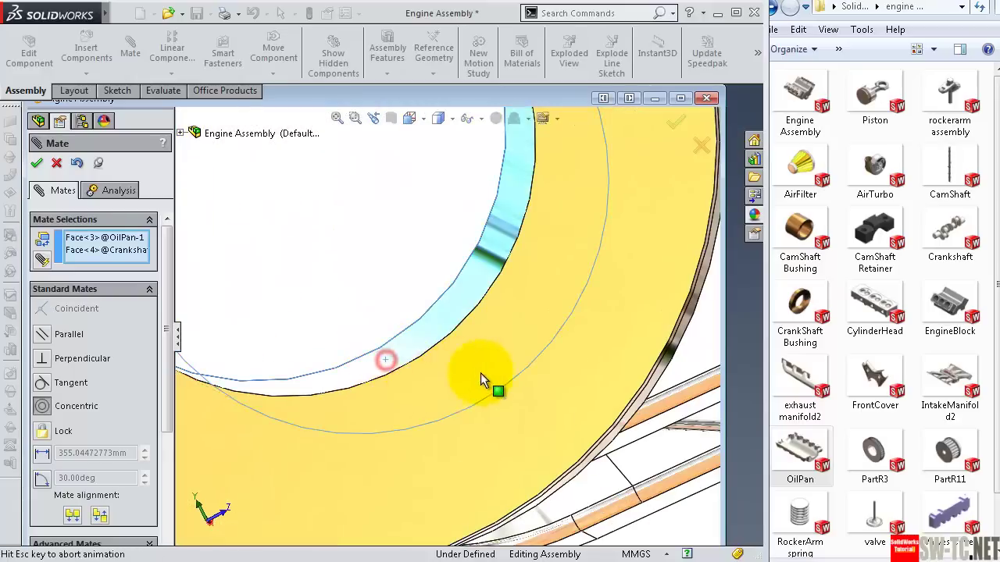
click(701, 412)
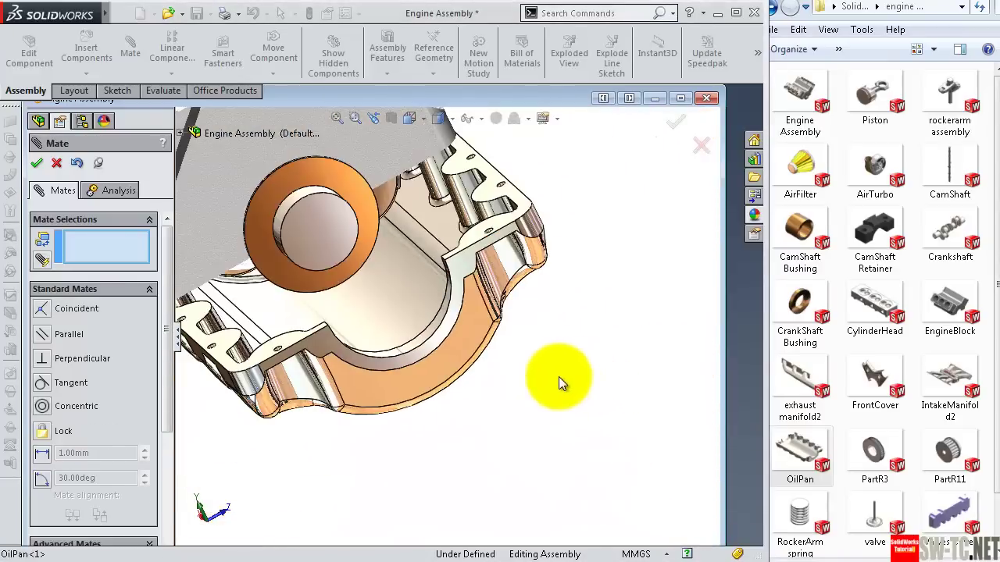
Step: Mate the oil pan's end face coincident, flush with the engine block
mouse_move(556, 376)
middle_down()
mouse_move(627, 332)
mouse_move(710, 301)
mouse_move(710, 313)
mouse_move(539, 324)
middle_up()
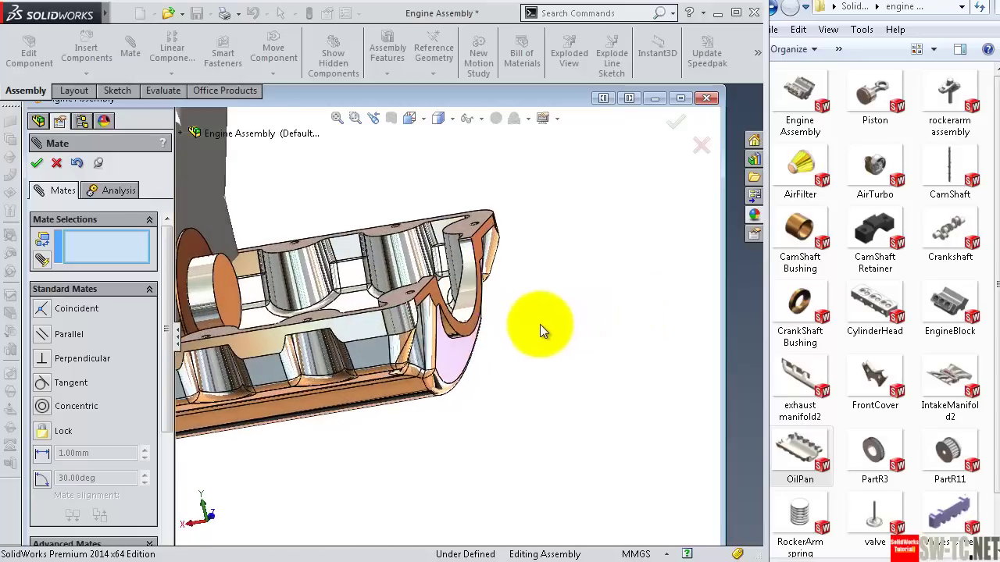
click(438, 291)
click(218, 214)
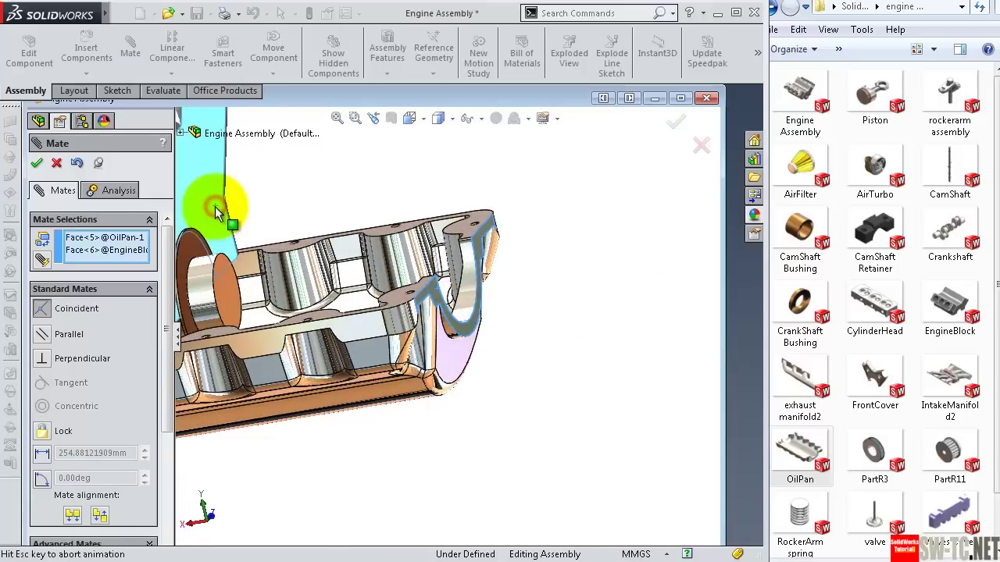
click(203, 177)
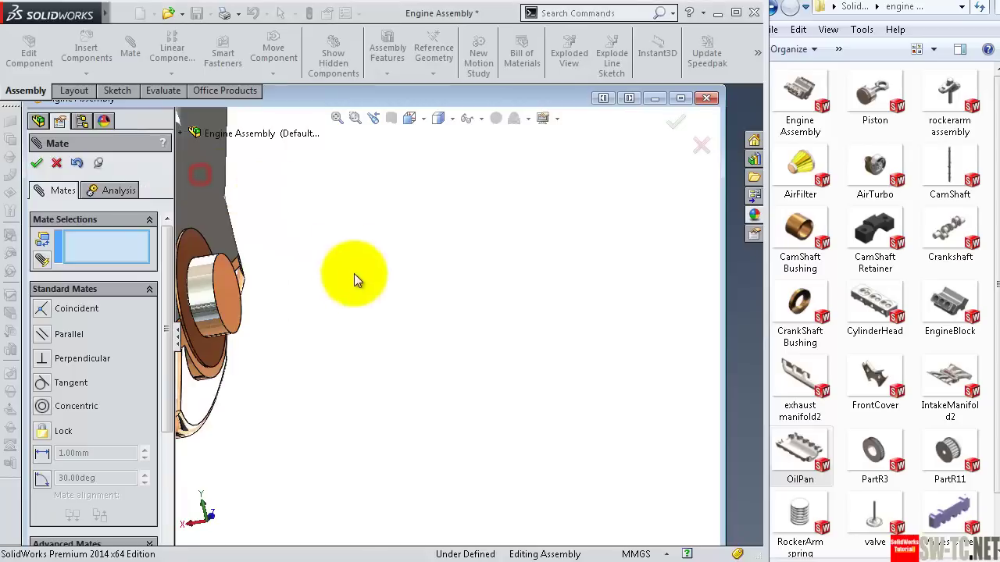
scroll(354, 274, up, 3)
mouse_move(351, 324)
middle_down()
mouse_move(393, 297)
mouse_move(380, 296)
mouse_move(357, 349)
mouse_move(424, 383)
mouse_move(424, 422)
mouse_move(453, 337)
mouse_move(464, 226)
mouse_move(457, 352)
mouse_move(404, 471)
mouse_move(413, 531)
mouse_move(370, 337)
mouse_move(408, 229)
mouse_move(407, 411)
middle_up()
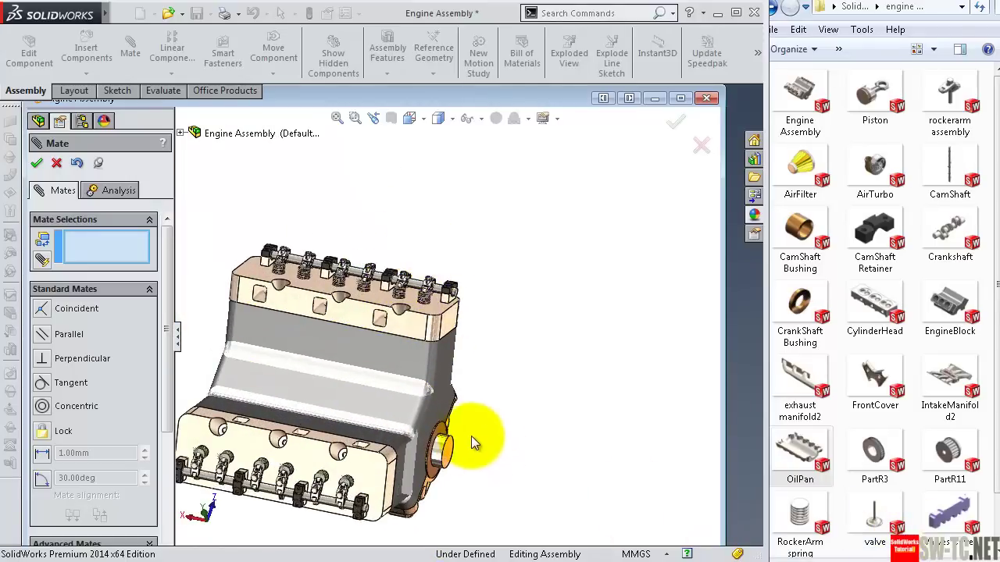
Step: Dismiss the drag-and-drop warning and cancel the unfinished mate
scroll(472, 437, up, 2)
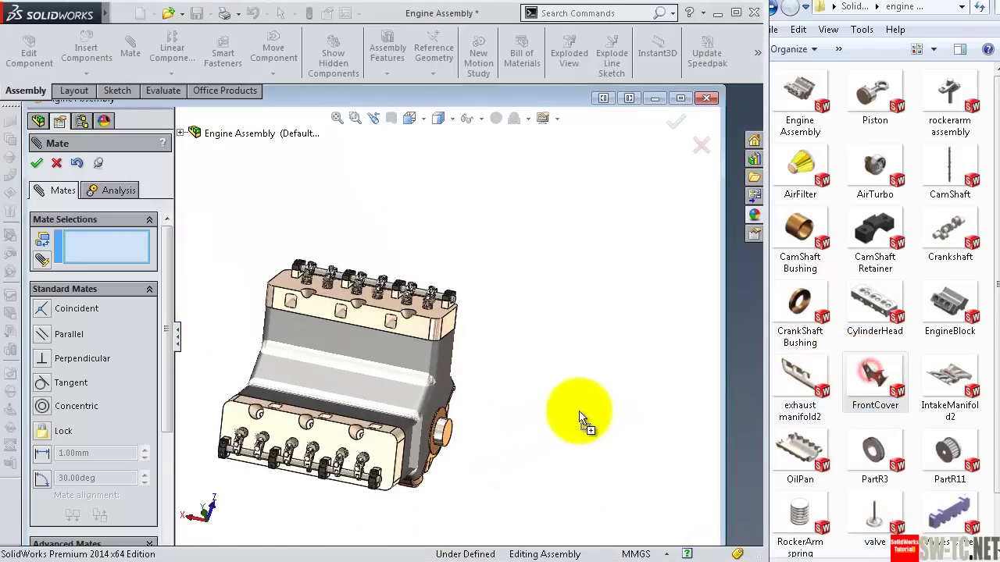
drag(874, 378, 546, 402)
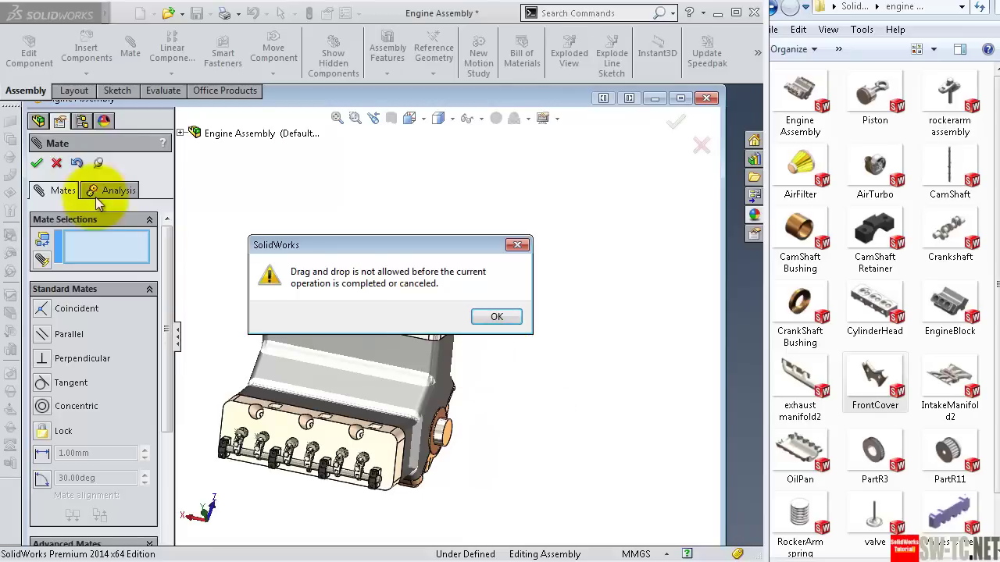
click(497, 316)
click(55, 165)
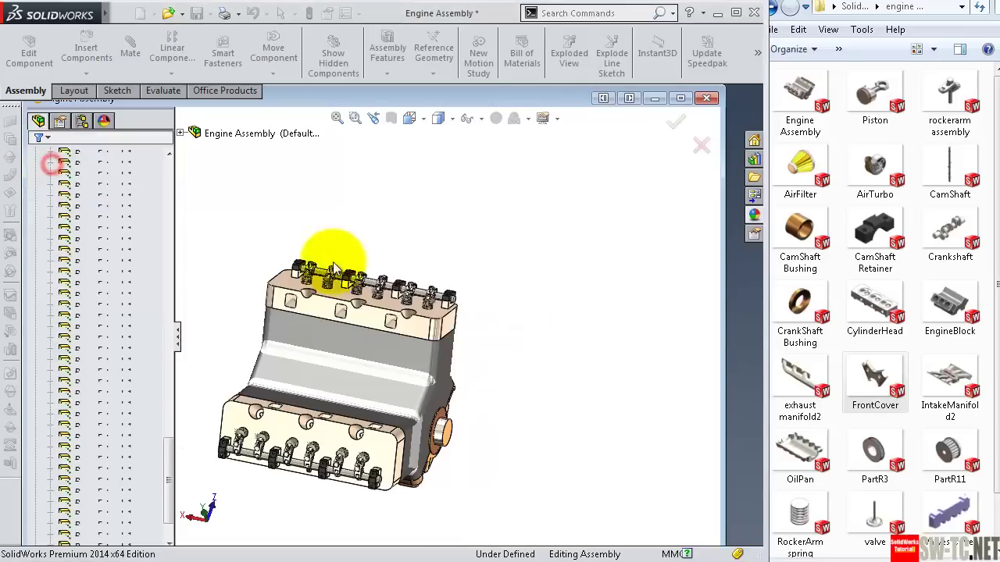
Step: Insert the FrontCover part into the assembly
drag(869, 404, 491, 419)
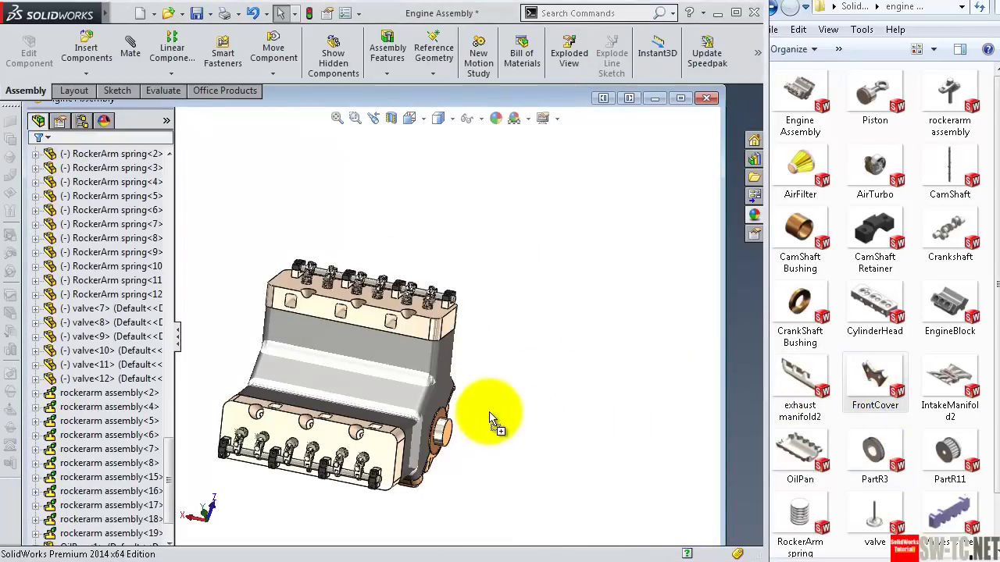
middle_drag(541, 428, 487, 412)
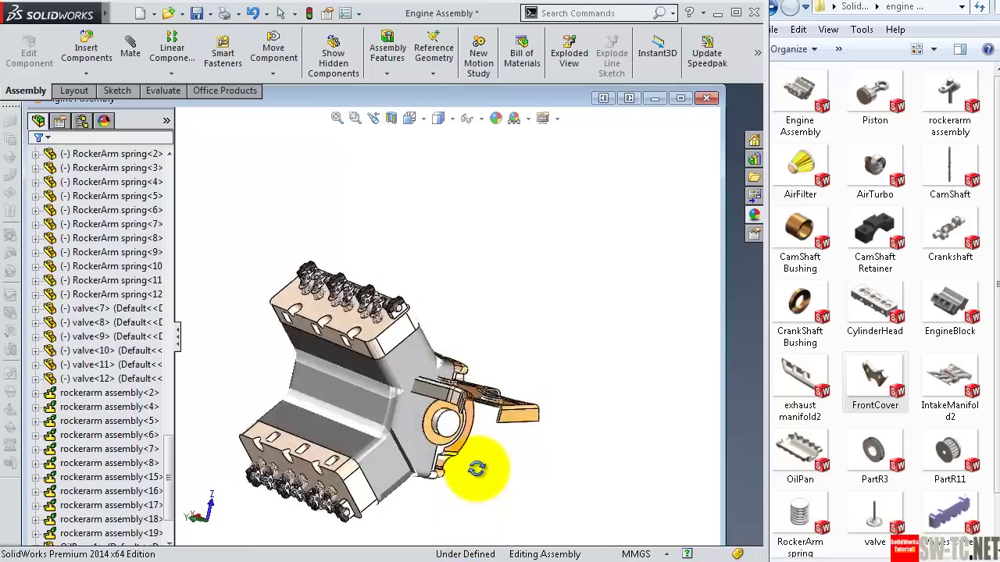
scroll(490, 420, down, 2)
scroll(500, 386, down, 2)
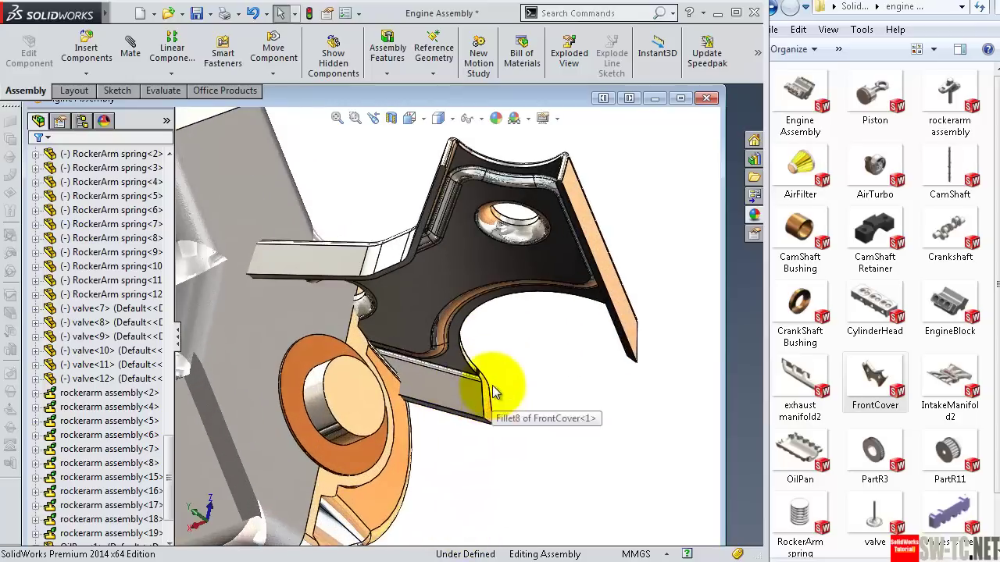
scroll(495, 390, down, 2)
scroll(490, 385, down, 2)
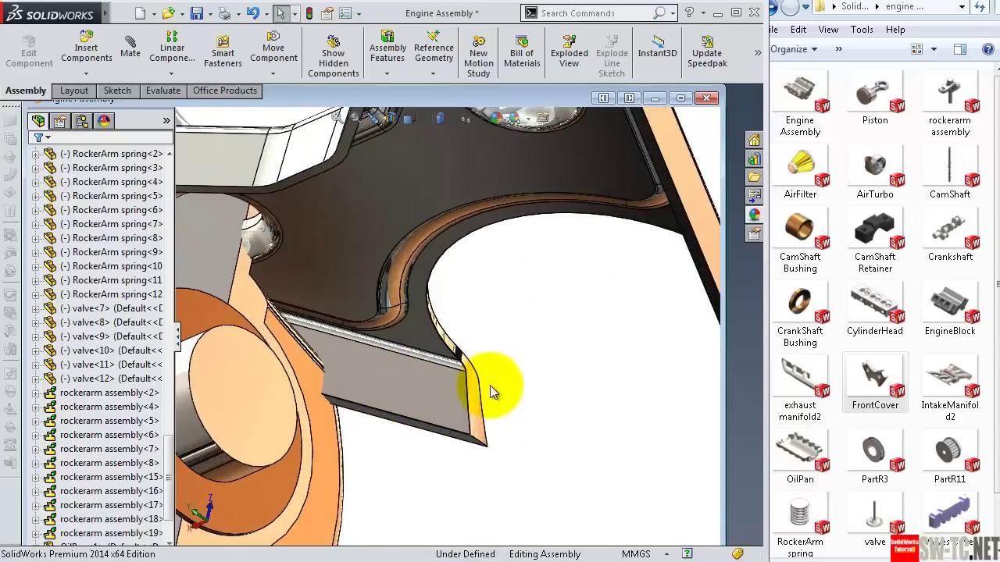
Step: Mate a FrontCover face coincident with the engine block face
click(454, 442)
scroll(429, 431, up, 2)
scroll(422, 418, up, 2)
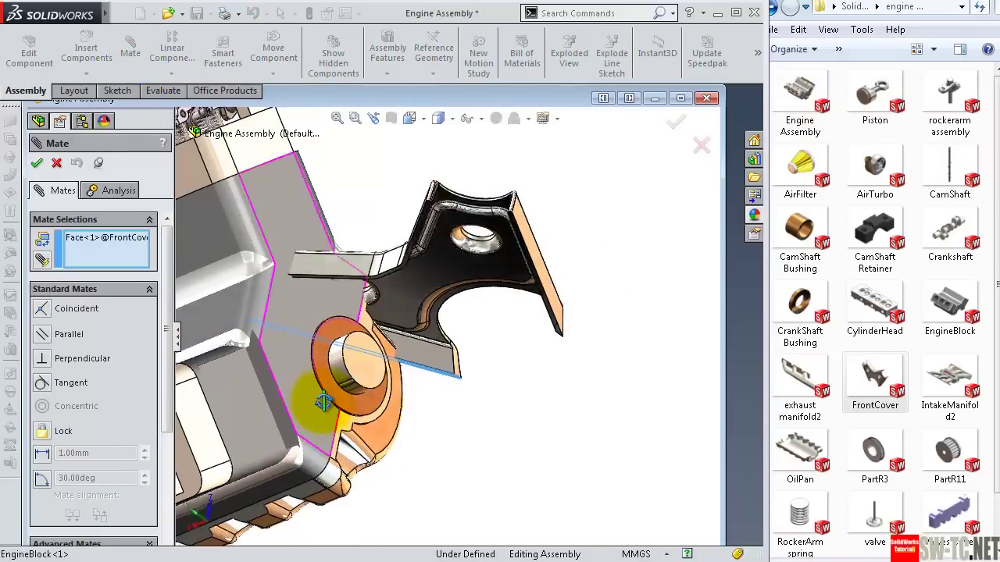
middle_drag(312, 391, 302, 378)
click(302, 378)
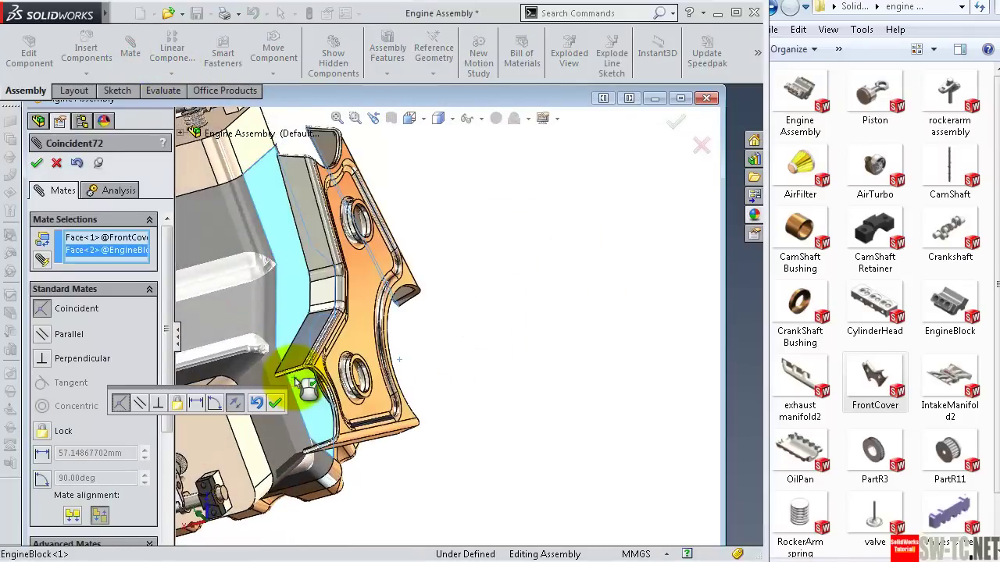
click(276, 401)
Step: Make the FrontCover's round opening concentric with the oil pan's round face
middle_drag(414, 384, 338, 364)
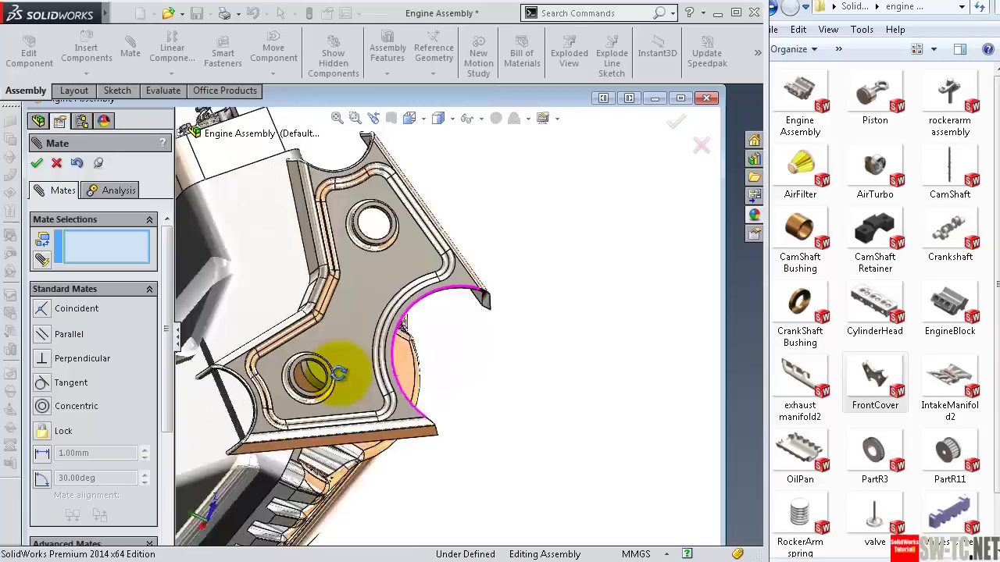
scroll(484, 335, down, 3)
scroll(450, 314, down, 3)
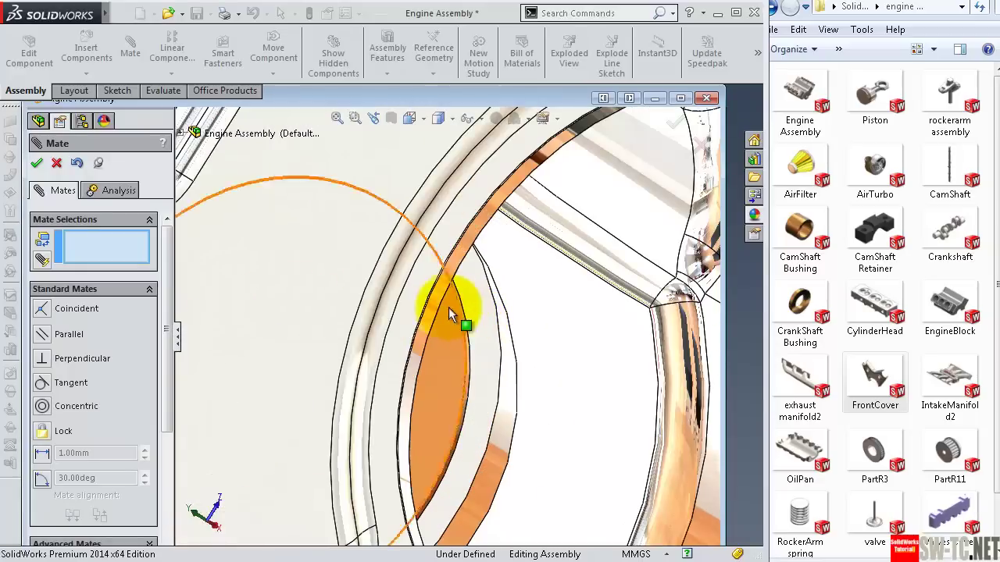
click(500, 441)
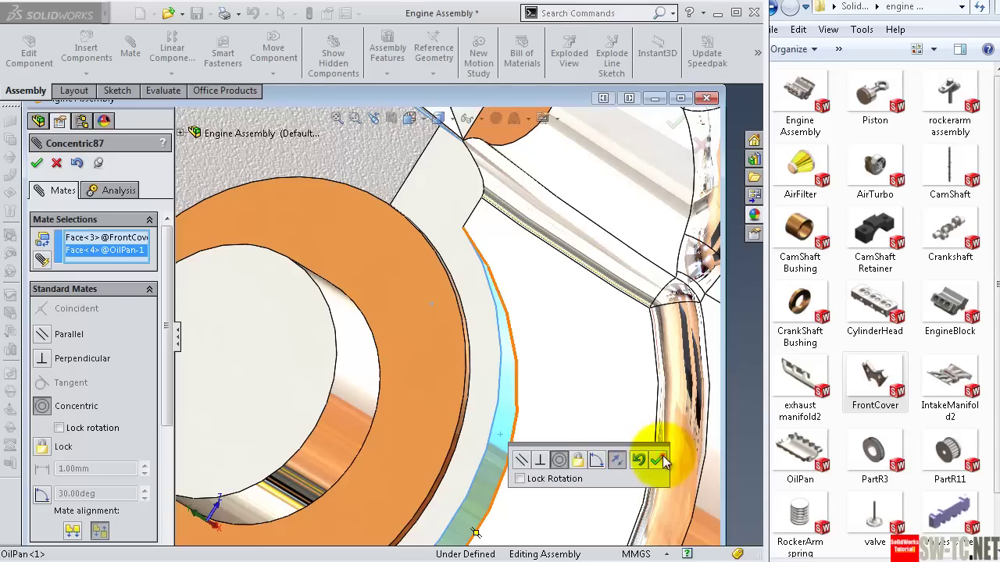
click(662, 461)
Step: Close the Mate command and view the whole engine with the mounted front cover
scroll(458, 346, up, 4)
scroll(468, 335, up, 3)
mouse_move(469, 335)
middle_down()
mouse_move(533, 346)
mouse_move(592, 334)
middle_up()
scroll(591, 334, down, 3)
key(Escape)
drag(871, 426, 581, 421)
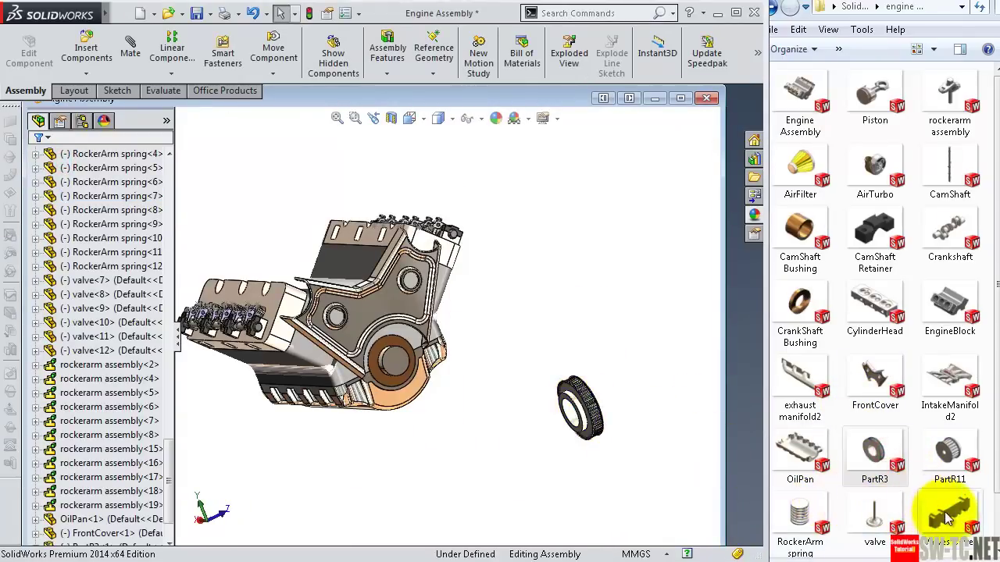
Step: Insert the PartR3 pulley and the Valves Cover beside the engine
drag(948, 518, 662, 348)
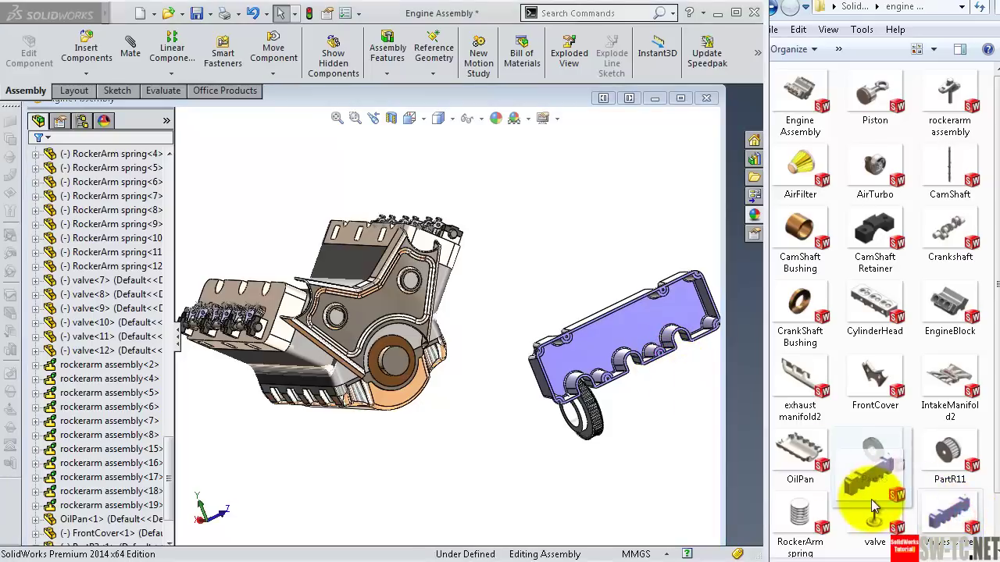
drag(877, 518, 941, 543)
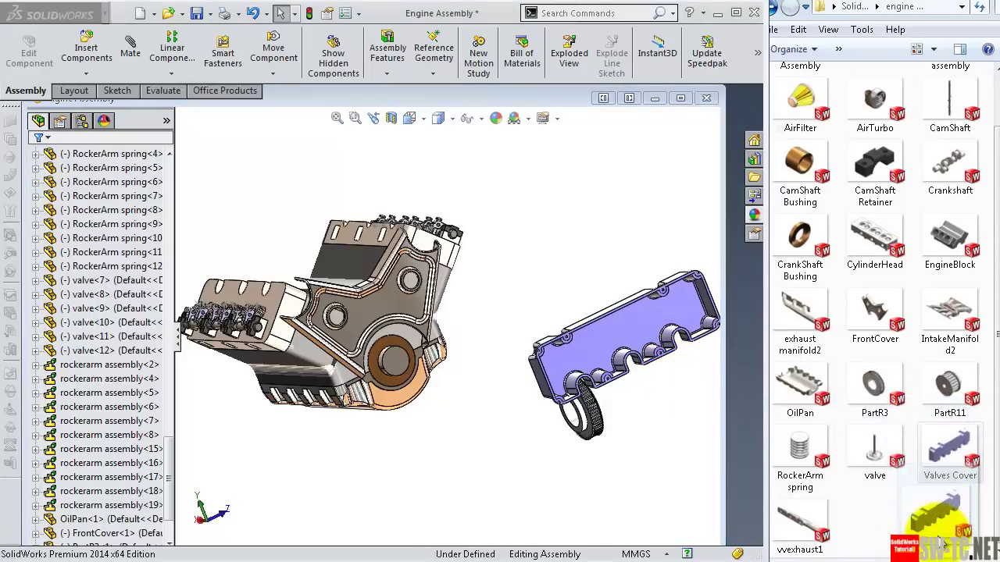
drag(946, 479, 706, 382)
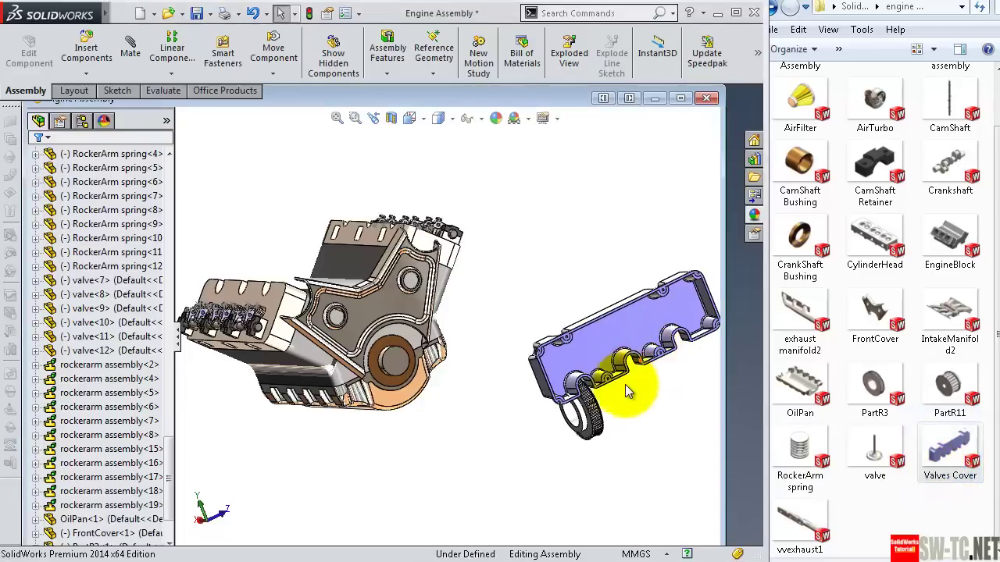
drag(624, 384, 519, 433)
Step: Mate the pulley's bore concentric with the crankshaft
scroll(593, 405, down, 3)
click(518, 428)
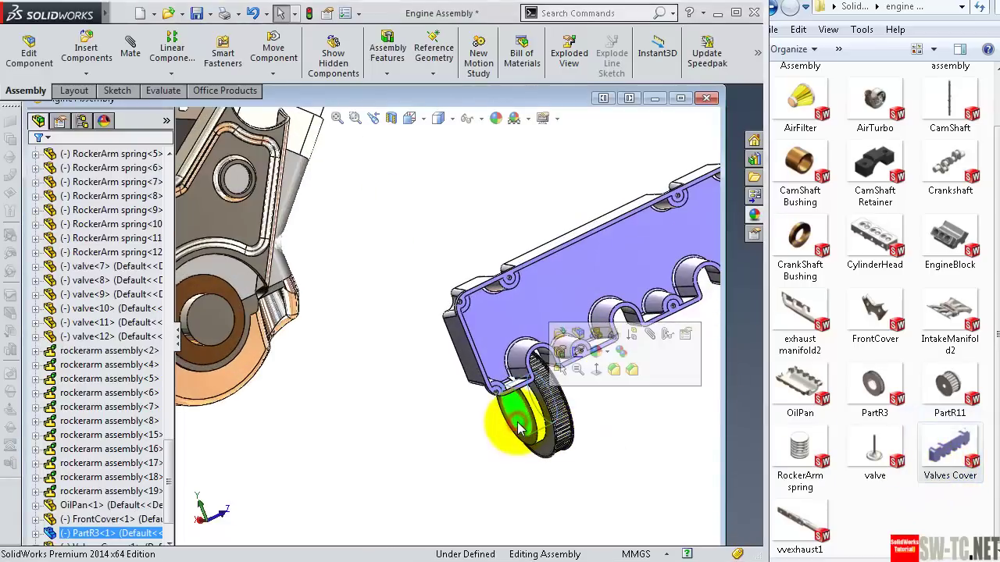
click(650, 333)
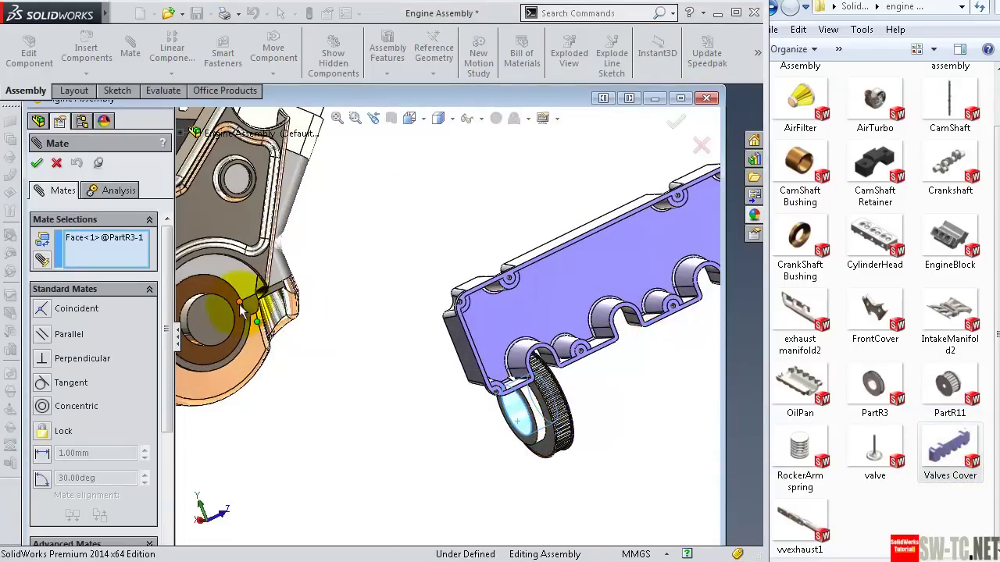
middle_drag(242, 310, 226, 317)
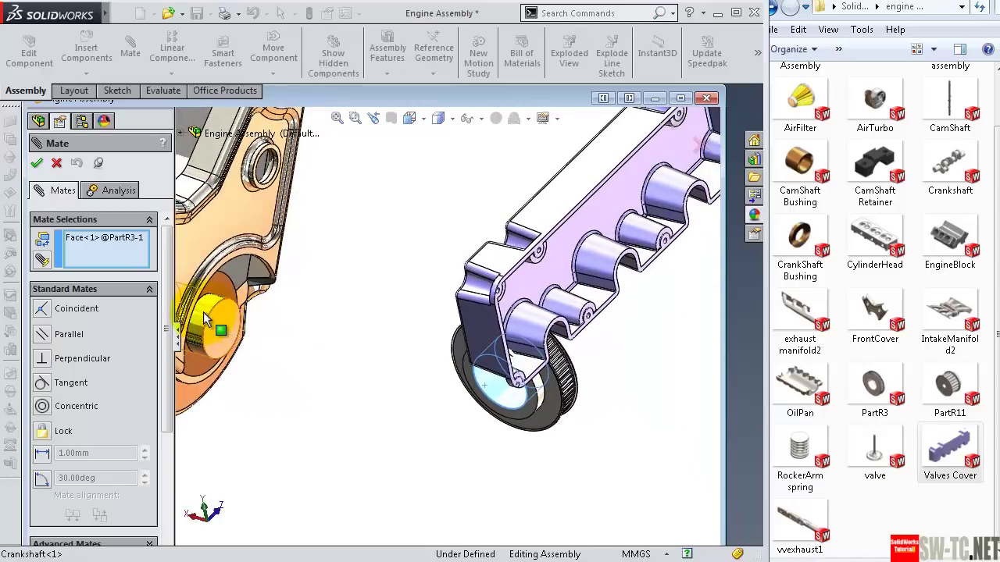
click(203, 311)
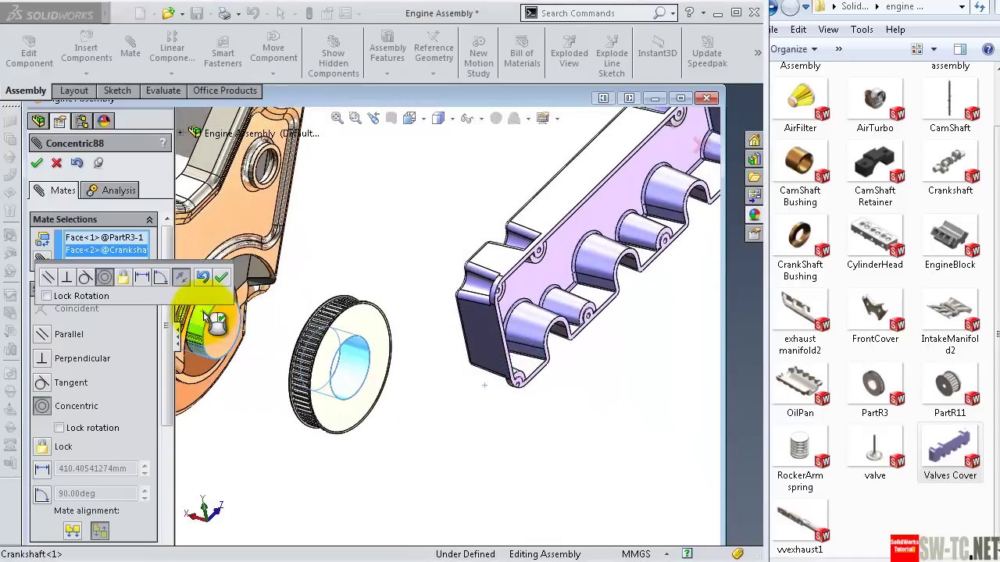
click(223, 278)
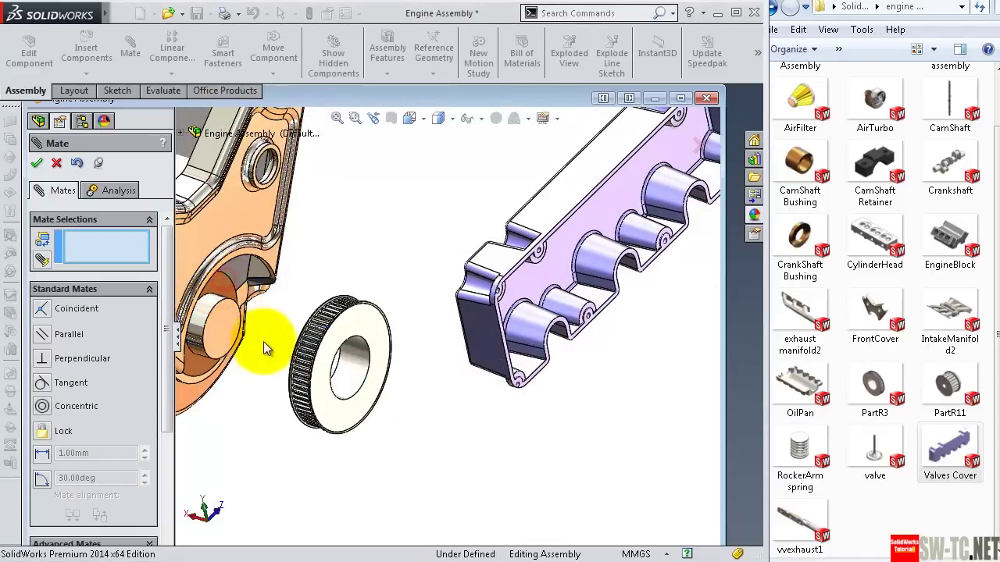
Step: Seat the pulley coincident against the crankshaft bushing face, then return to isometric view
middle_drag(263, 346, 342, 272)
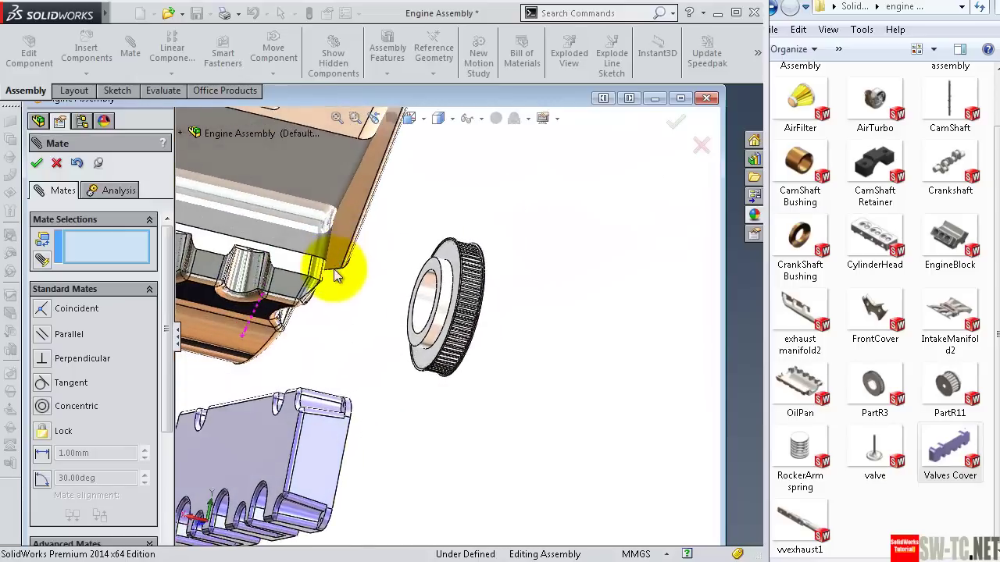
scroll(456, 371, down, 3)
middle_drag(399, 351, 424, 358)
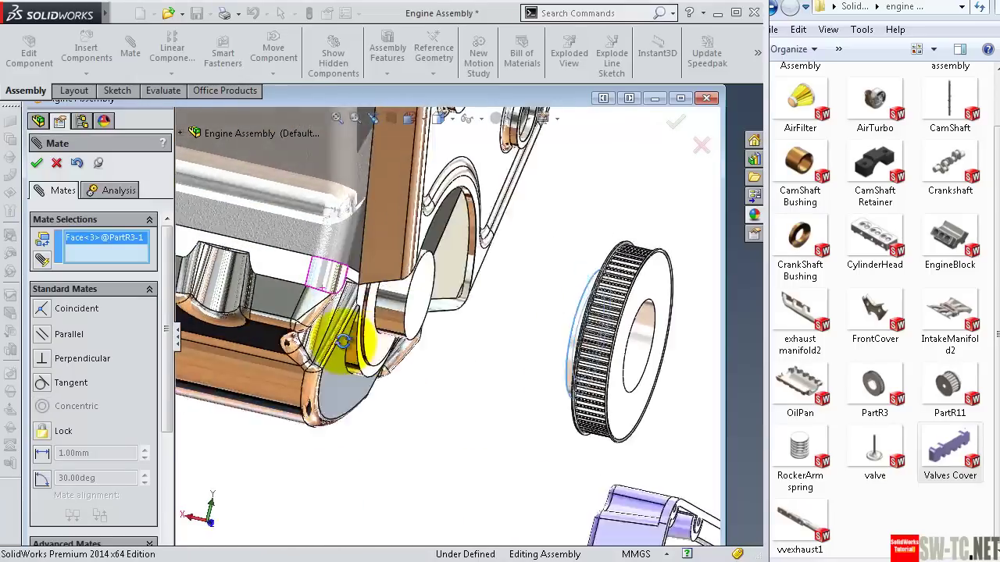
click(422, 363)
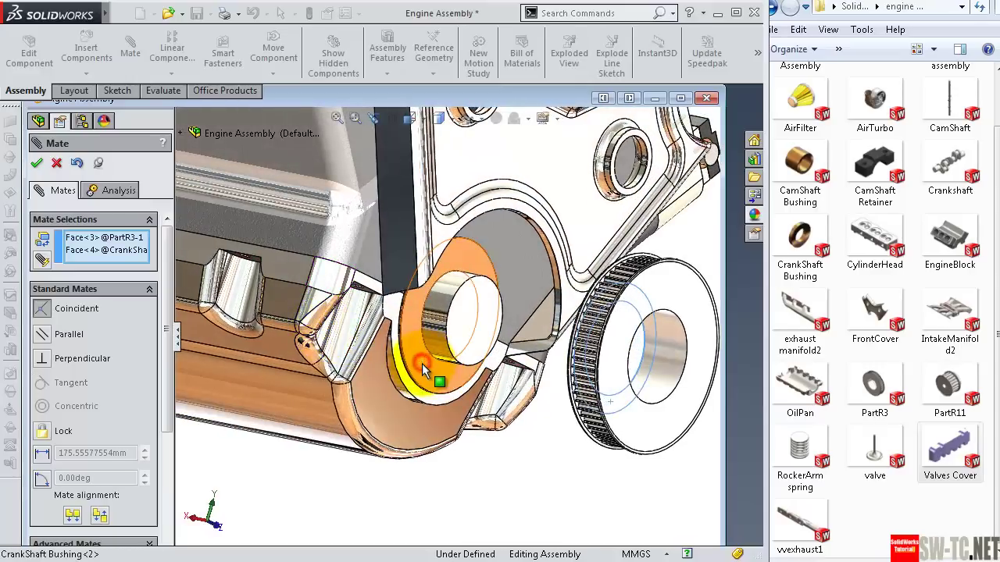
click(596, 388)
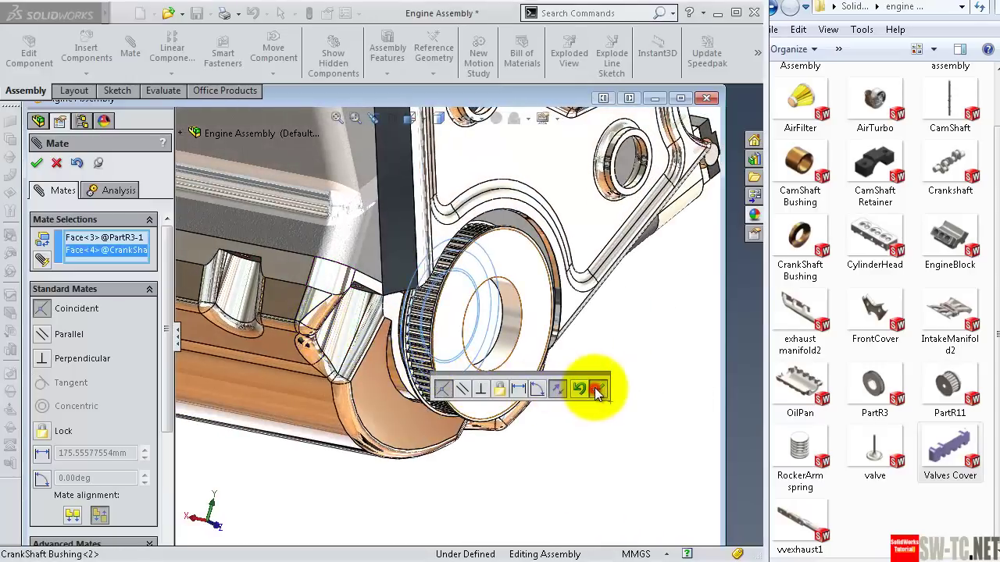
mouse_move(592, 315)
middle_down()
mouse_move(633, 296)
mouse_move(647, 281)
mouse_move(645, 263)
mouse_move(631, 261)
mouse_move(576, 414)
mouse_move(585, 423)
middle_up()
key(ctrl+7)
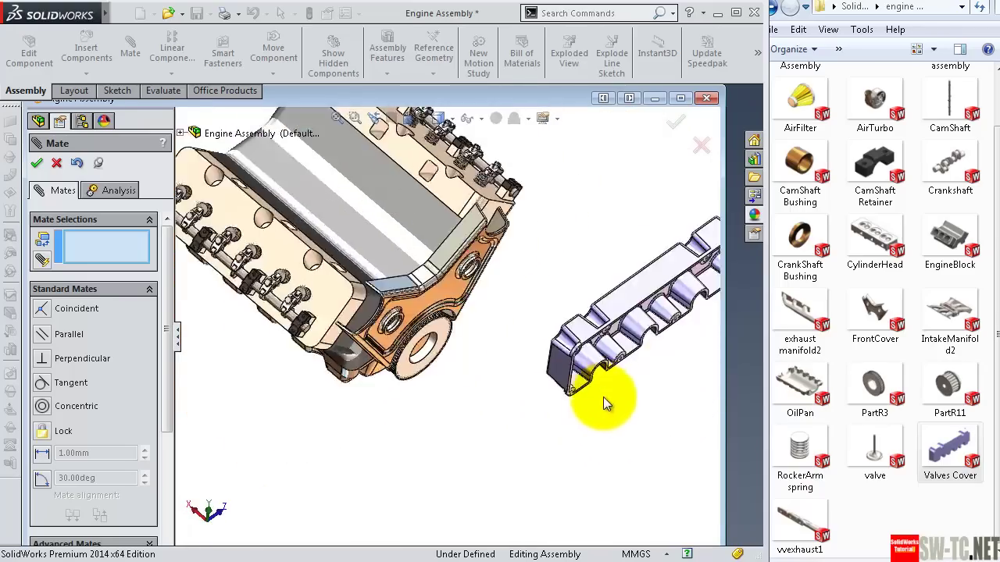
Step: Close the Mate command and rotate the Valves Cover to a new orientation
click(57, 163)
middle_drag(512, 270, 516, 288)
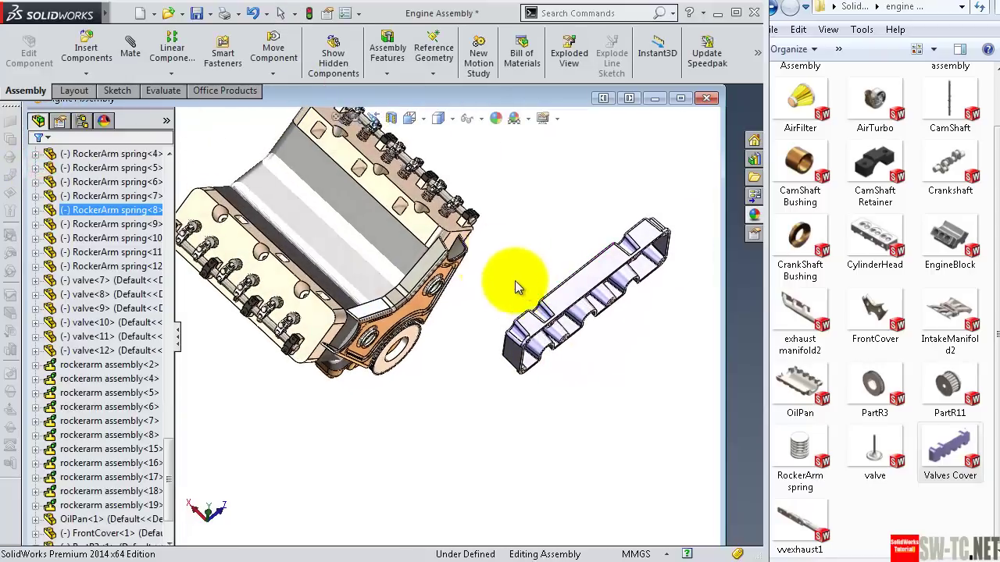
click(313, 104)
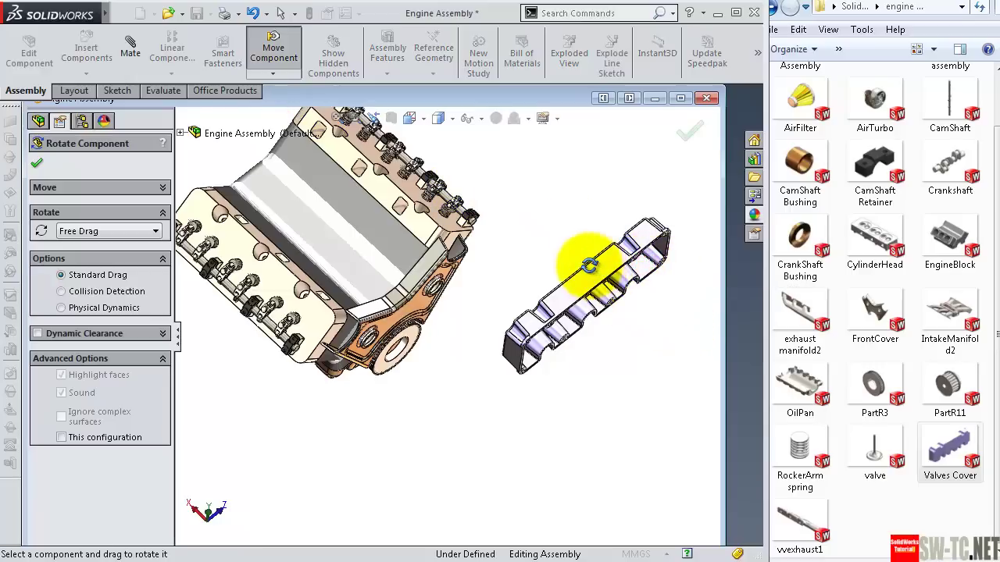
mouse_move(589, 266)
mouse_down()
mouse_move(596, 286)
mouse_move(651, 277)
mouse_move(710, 290)
mouse_move(752, 315)
mouse_move(749, 324)
mouse_move(741, 310)
mouse_up()
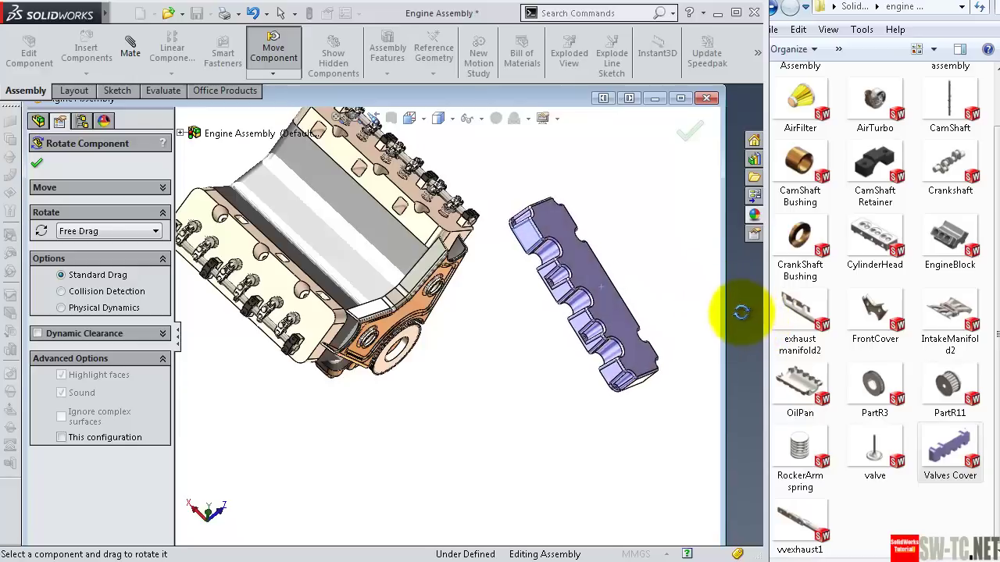
click(687, 134)
Step: Select the Valves Cover's mating face to begin a mate
scroll(608, 231, down, 2)
scroll(600, 238, down, 2)
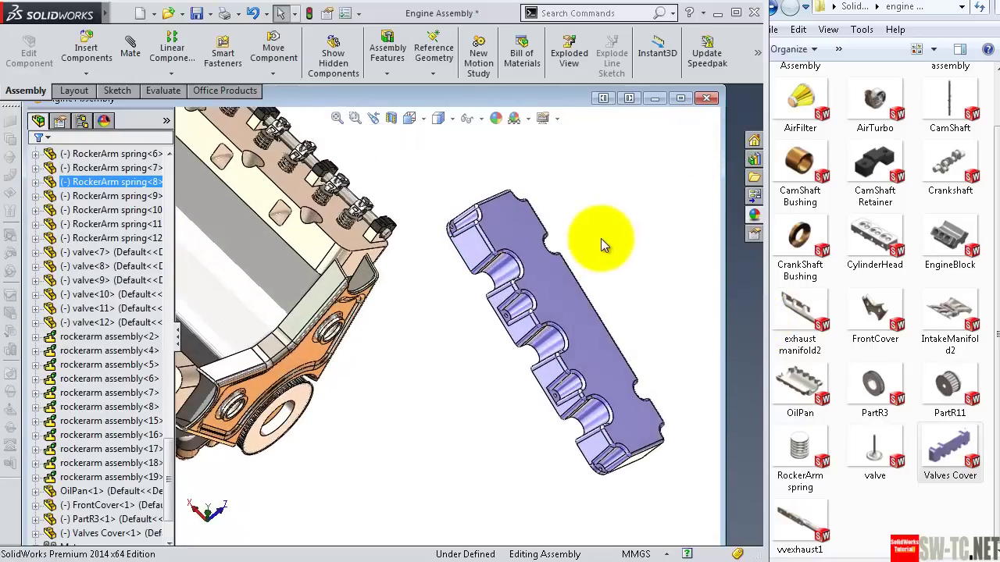
scroll(492, 313, down, 3)
scroll(460, 282, down, 2)
scroll(428, 305, down, 2)
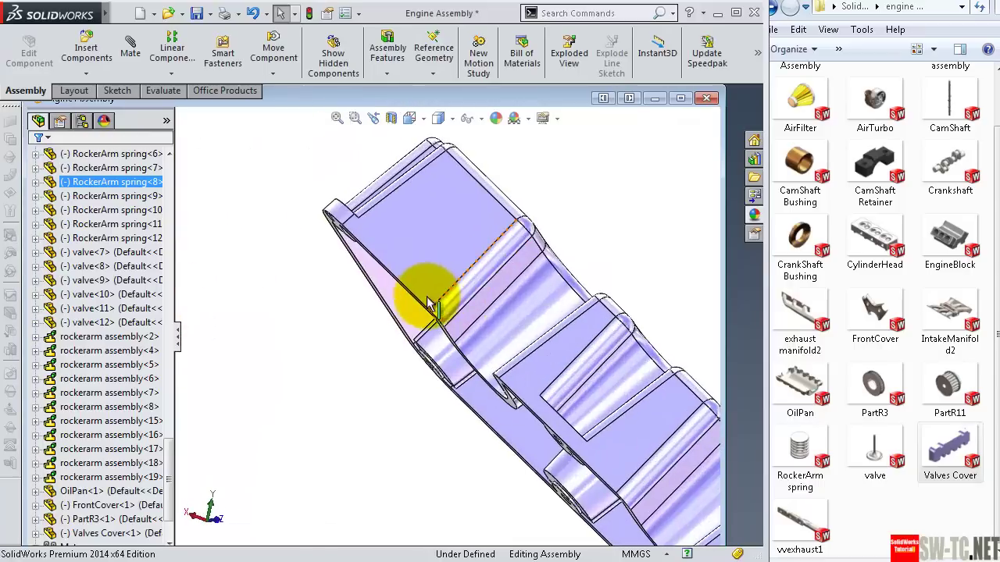
middle_drag(428, 304, 446, 217)
click(412, 312)
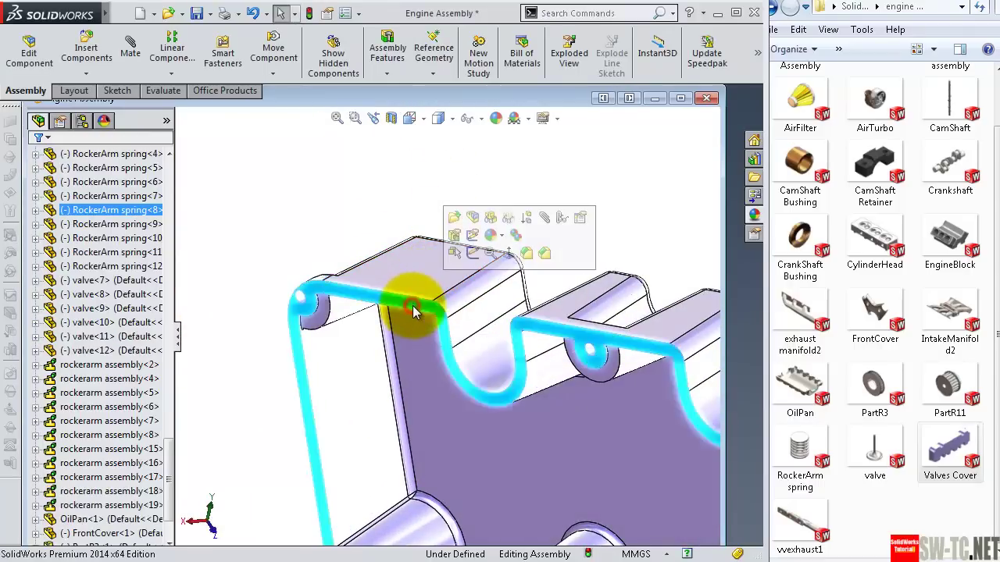
click(545, 219)
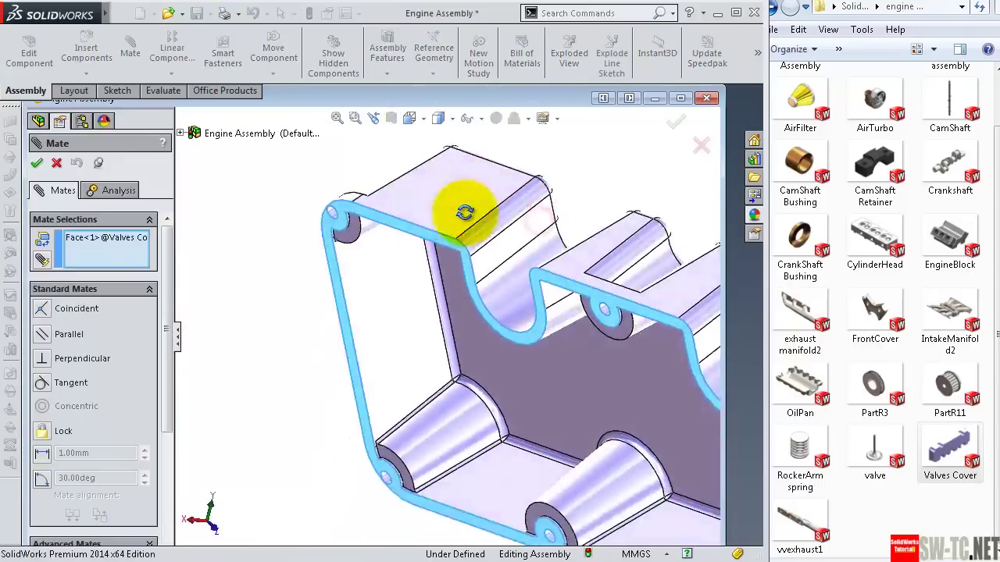
Step: Mate that face coincident with the top face of CylinderHead<2>
scroll(462, 227, up, 3)
scroll(406, 215, up, 3)
scroll(363, 203, up, 5)
middle_drag(380, 174, 355, 328)
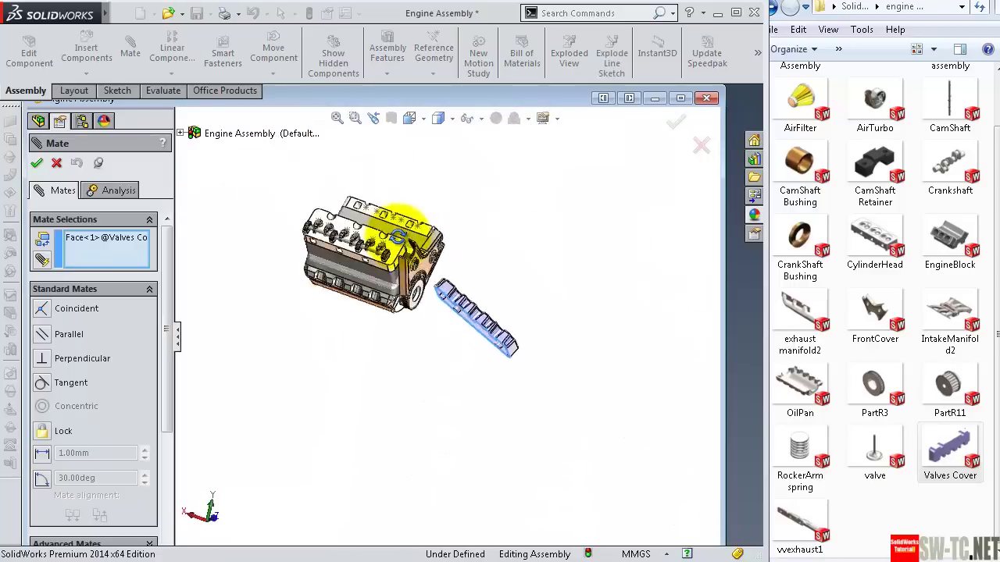
scroll(413, 167, down, 3)
scroll(401, 257, down, 3)
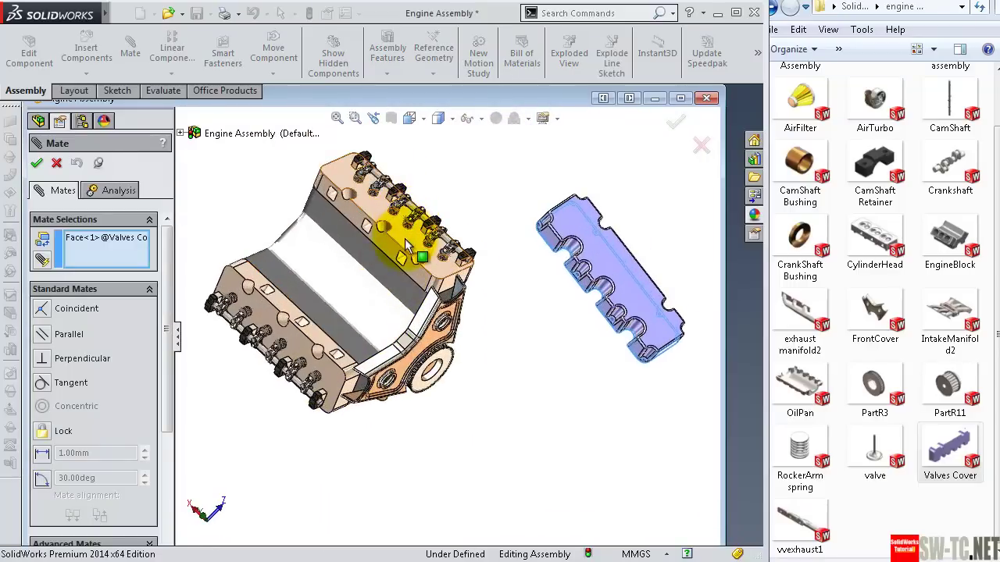
click(402, 250)
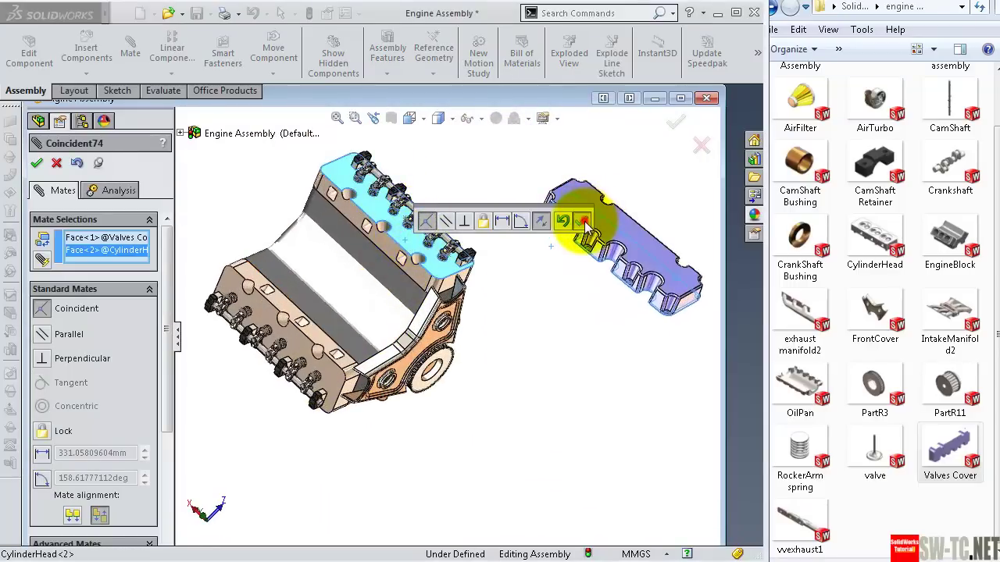
click(584, 222)
Step: Add a second coincident mate against the matching cylinder head end face
scroll(671, 307, down, 3)
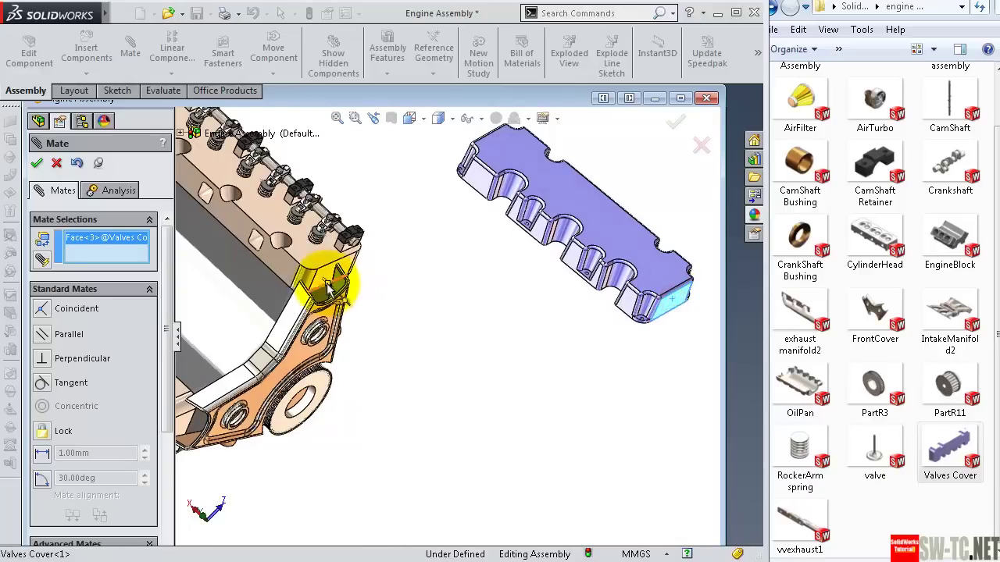
click(325, 278)
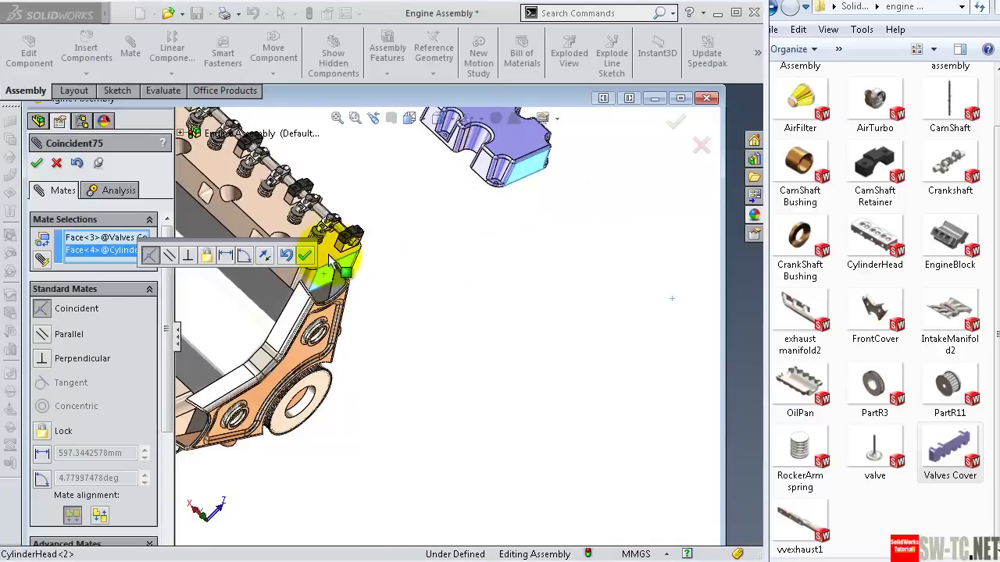
click(306, 256)
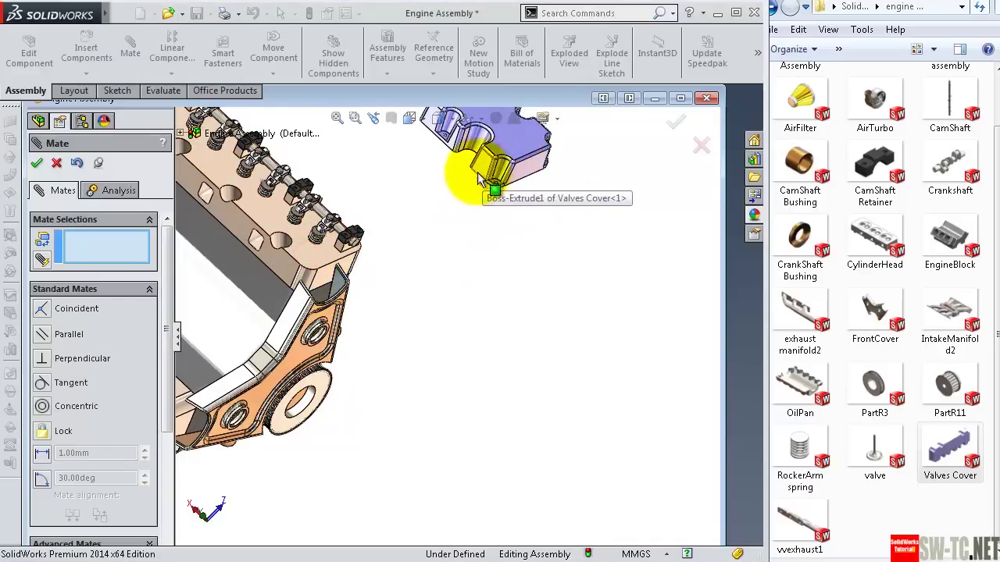
scroll(478, 178, down, 3)
scroll(475, 175, down, 3)
scroll(495, 167, down, 2)
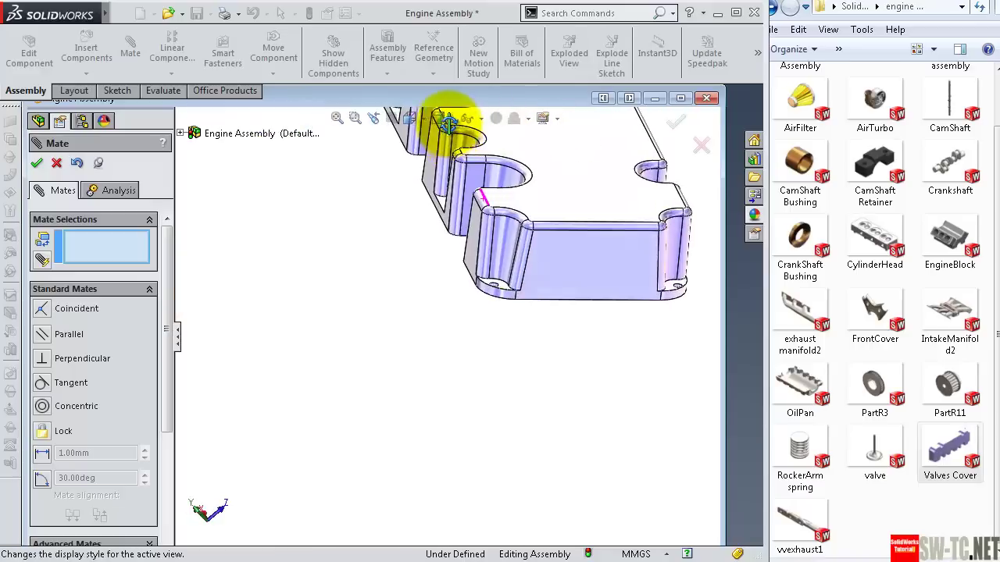
scroll(457, 125, down, 2)
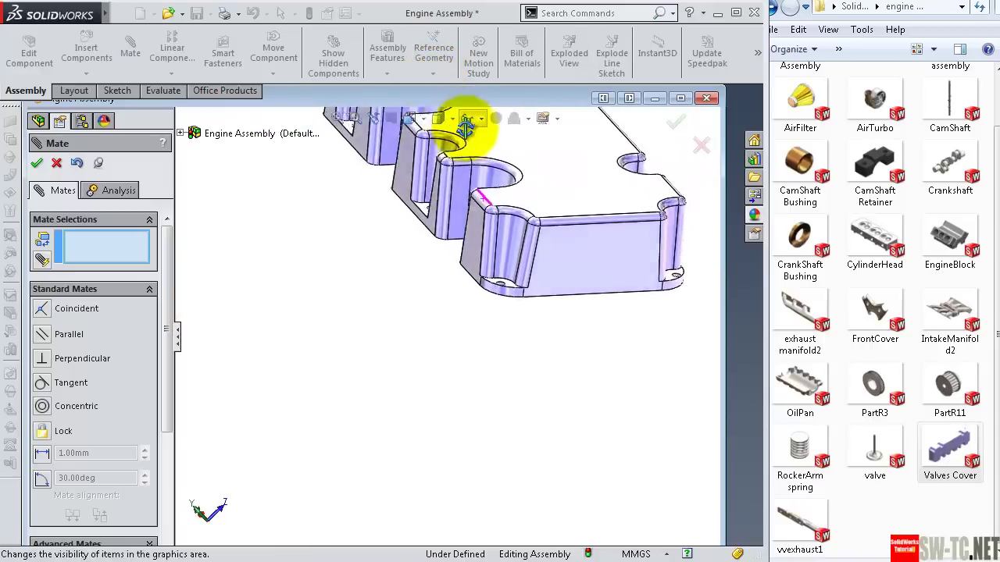
scroll(468, 223, up, 1)
Step: Add a third coincident mate between matching cover and cylinder head side faces
click(472, 230)
scroll(357, 303, up, 3)
scroll(274, 383, up, 2)
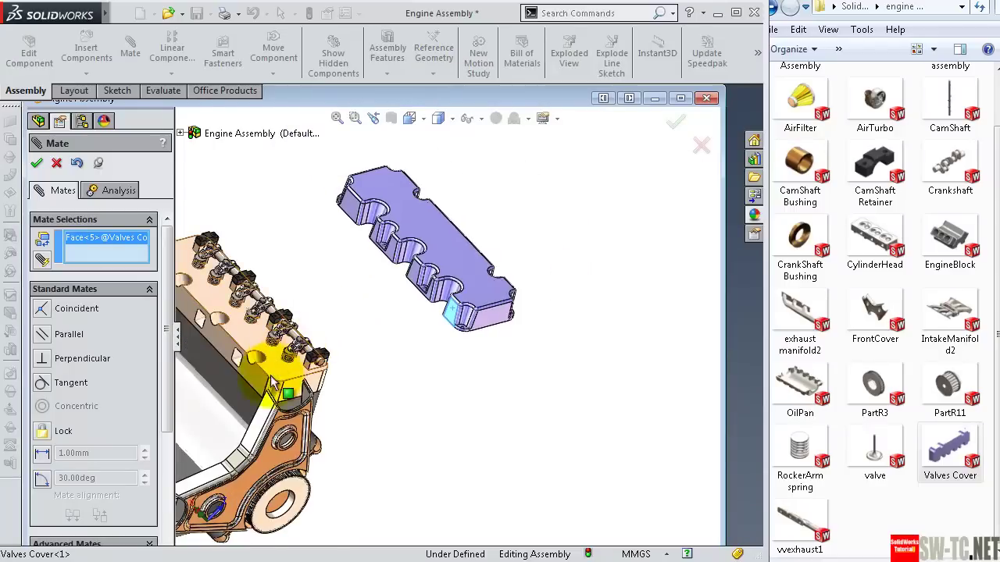
scroll(272, 383, down, 2)
click(273, 383)
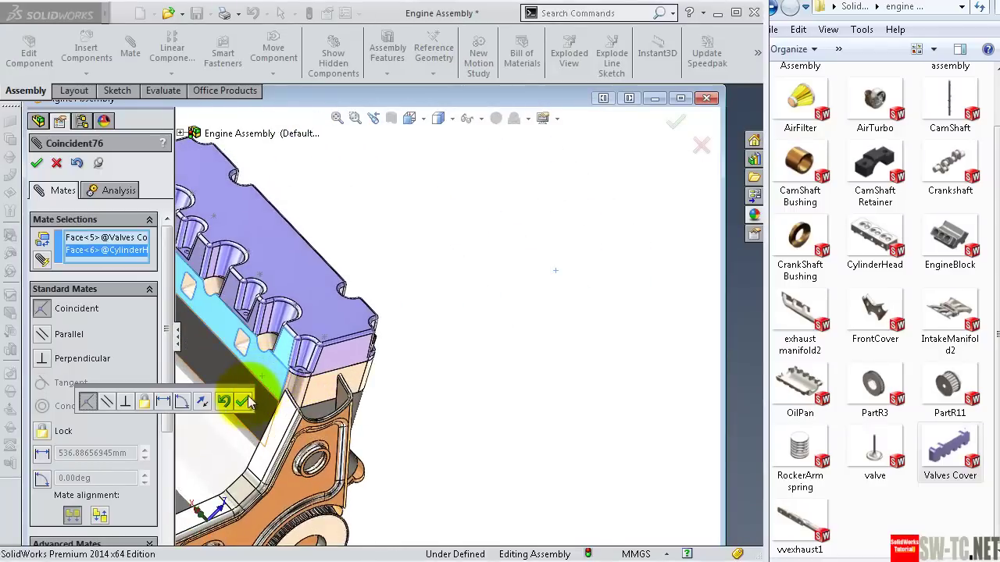
click(247, 401)
mouse_move(383, 351)
middle_down()
mouse_move(296, 329)
mouse_move(279, 357)
mouse_move(353, 385)
mouse_move(375, 408)
mouse_move(422, 367)
middle_up()
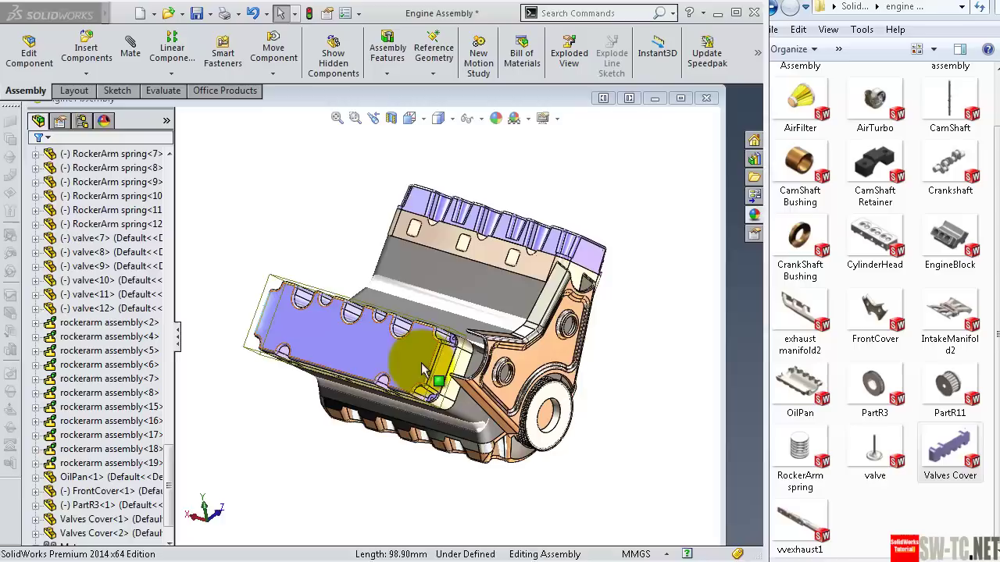
Step: Make the fitted second Valves Cover transparent so the rocker arms show through
click(422, 368)
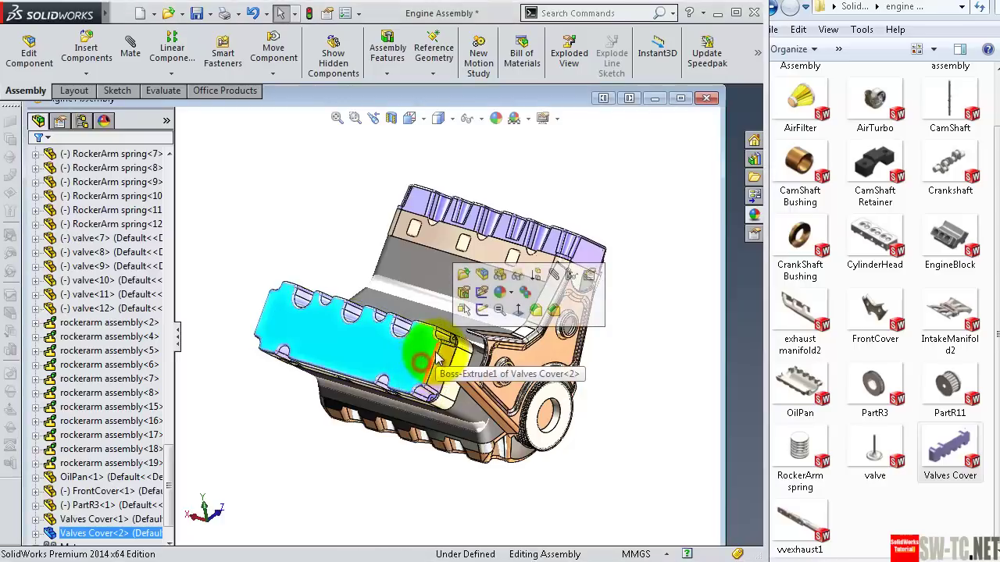
click(517, 275)
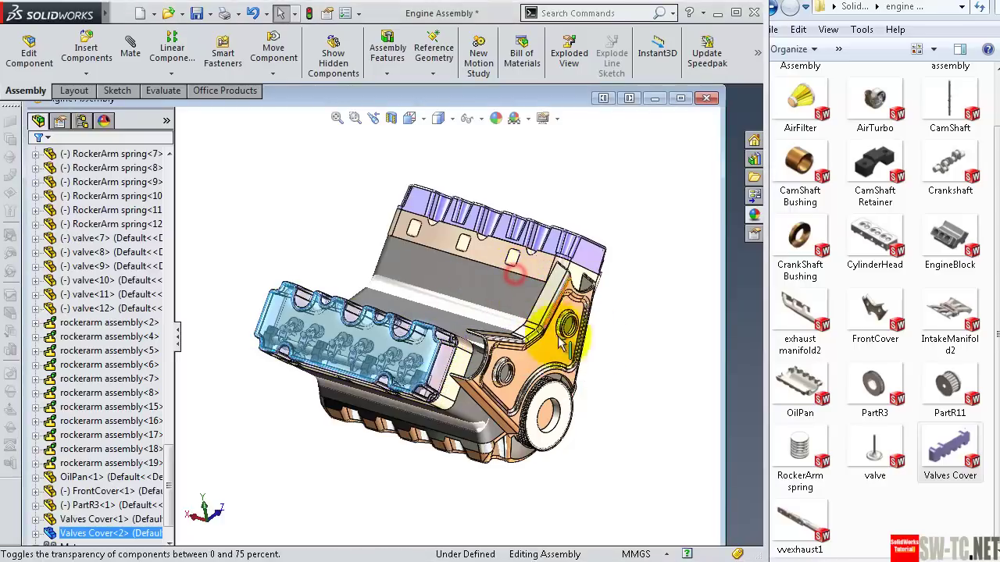
click(619, 353)
Step: Drag an AirFilter part into the assembly beside the engine
middle_drag(619, 358, 615, 365)
scroll(609, 362, down, 3)
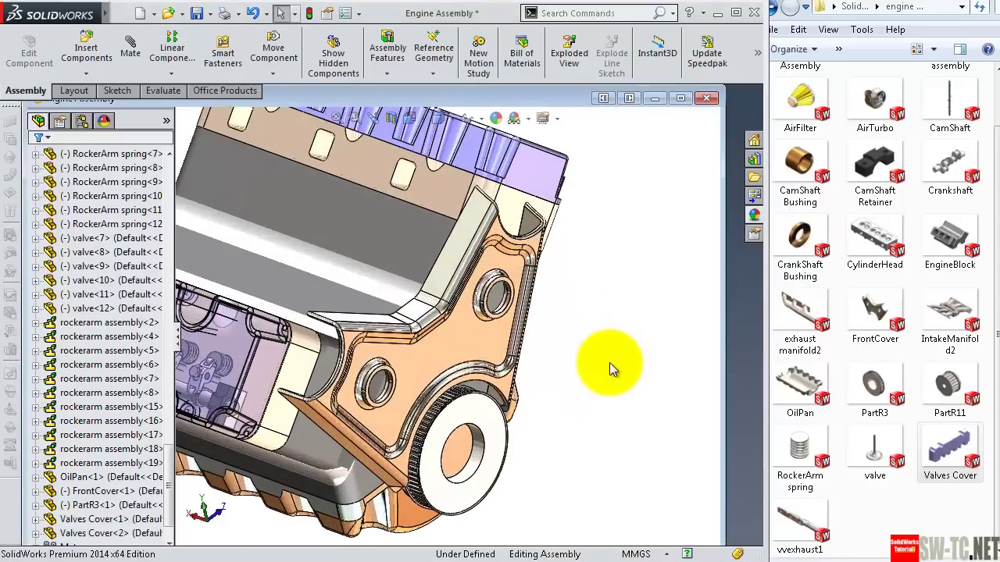
mouse_move(799, 100)
mouse_down()
mouse_move(676, 269)
mouse_move(659, 271)
mouse_up()
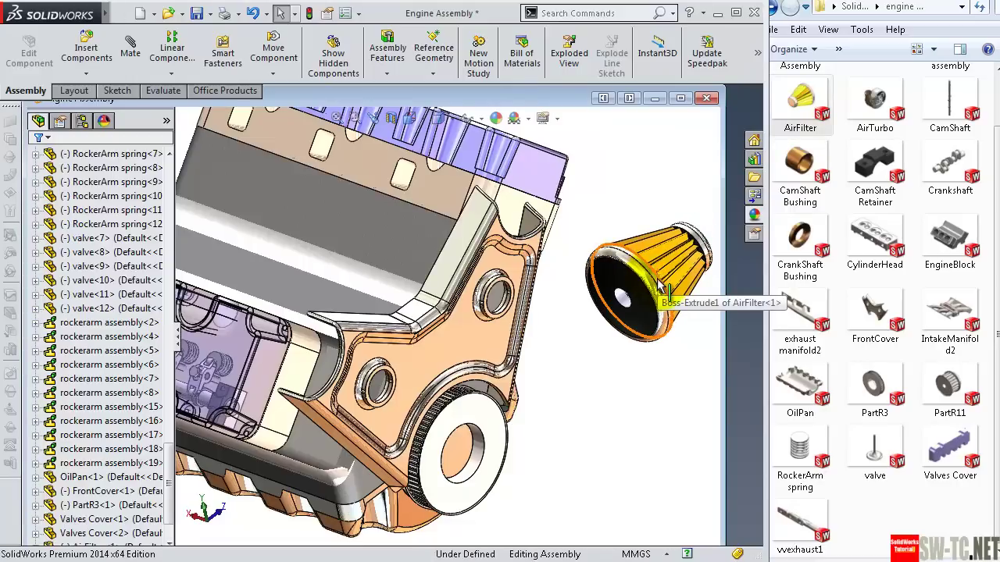
Step: Add a second AirFilter below the first one
drag(795, 97, 637, 414)
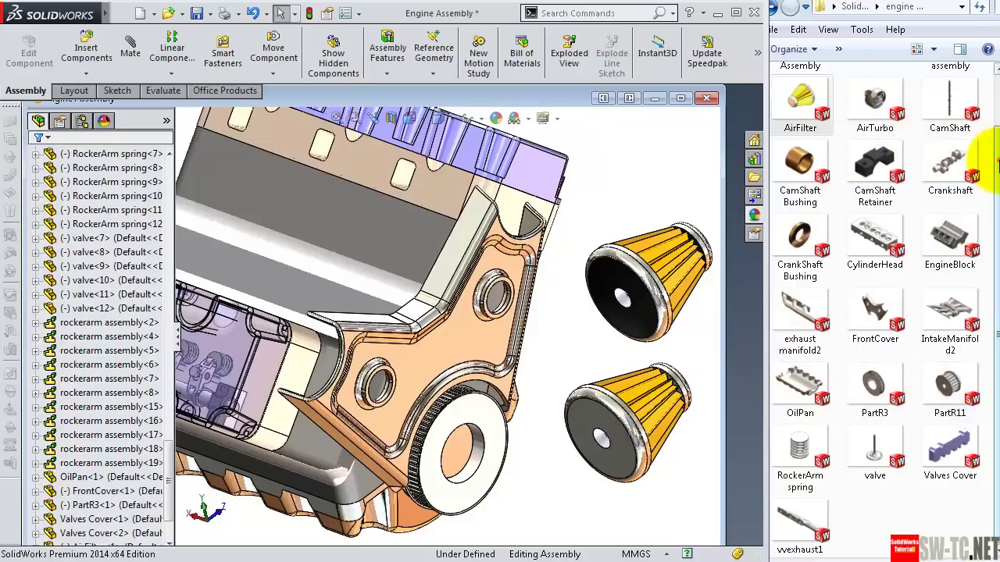
drag(996, 162, 995, 95)
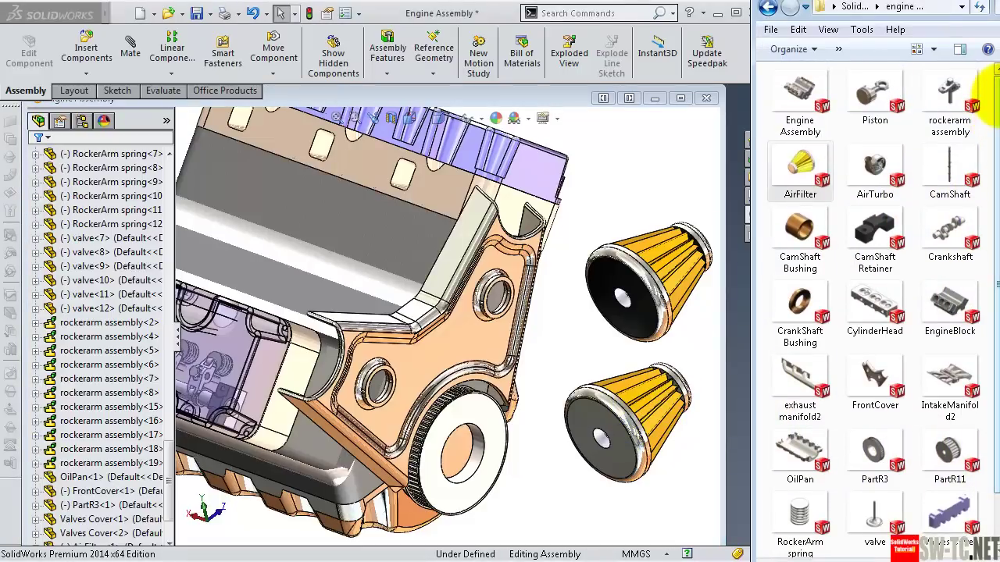
click(679, 99)
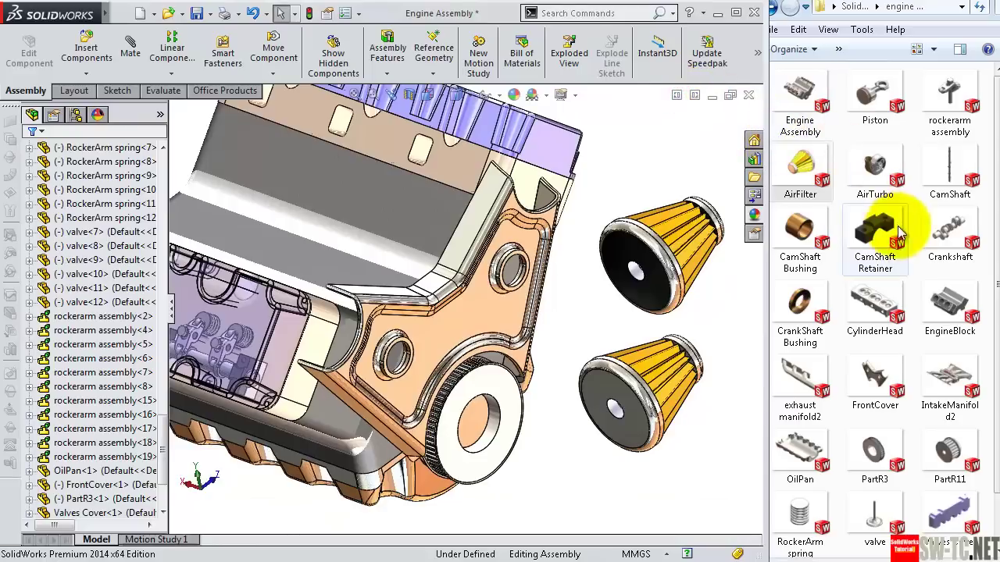
Step: Place two AirTurbo parts beside the upper and lower filters and pick a turbo's round face
drag(874, 170, 648, 167)
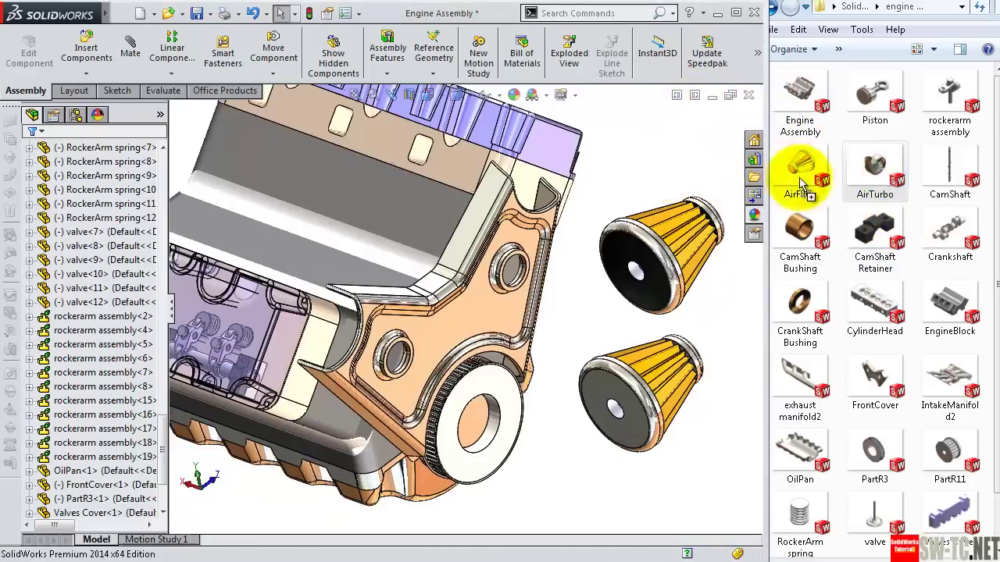
drag(862, 187, 621, 326)
key(Up)
key(Up)
key(Up)
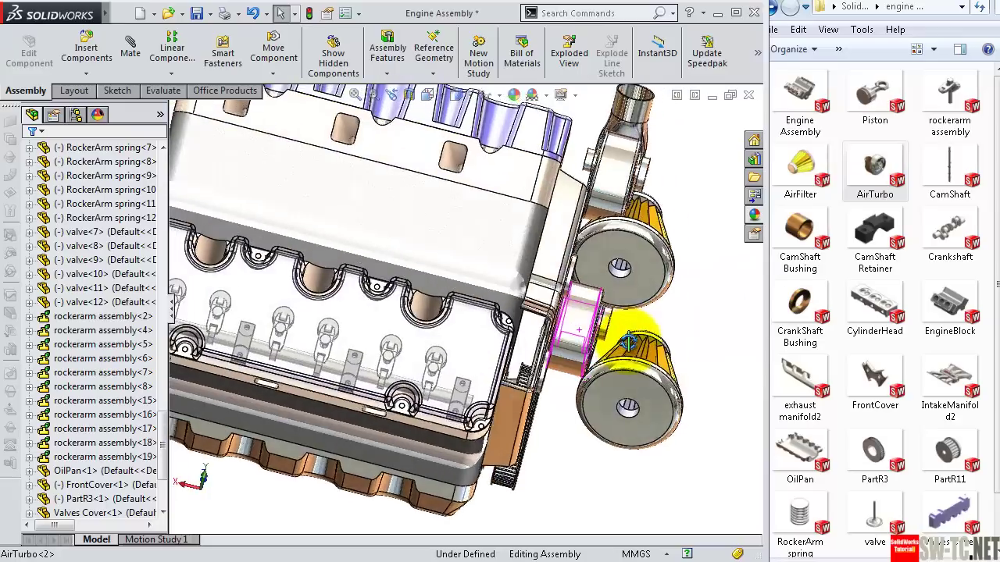
mouse_move(621, 343)
middle_down()
mouse_move(587, 341)
mouse_move(611, 199)
mouse_move(663, 290)
middle_up()
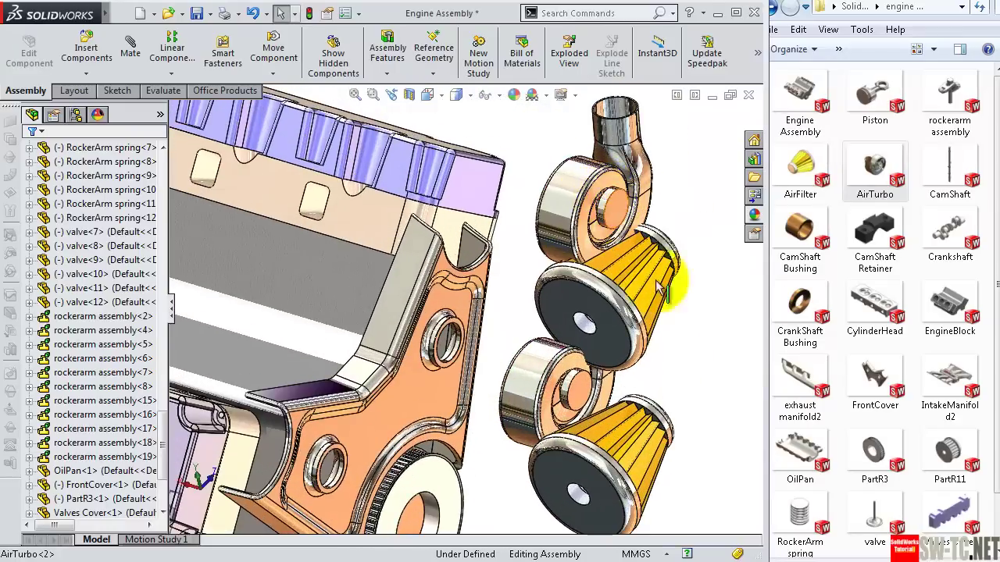
drag(872, 539, 571, 380)
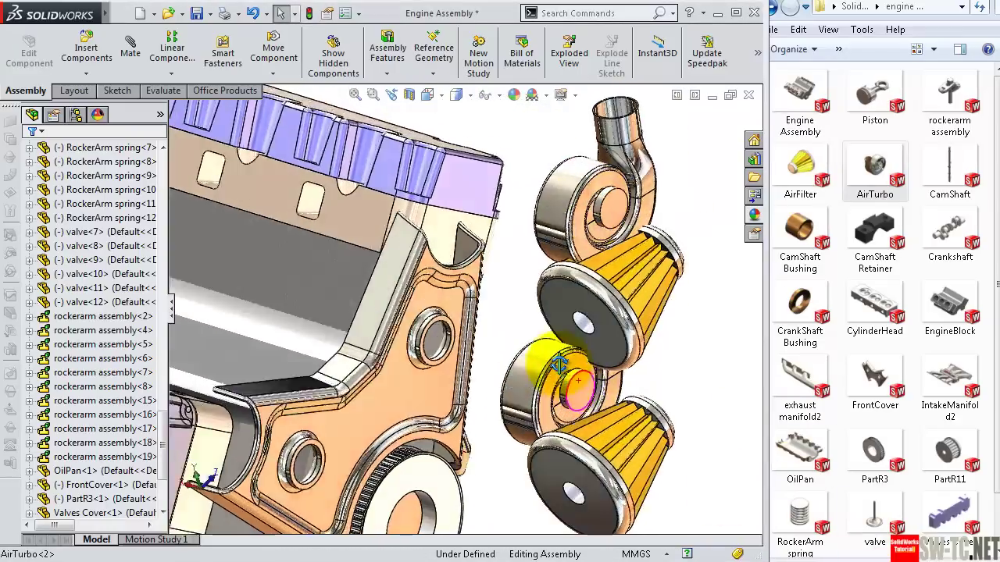
scroll(563, 375, down, 2)
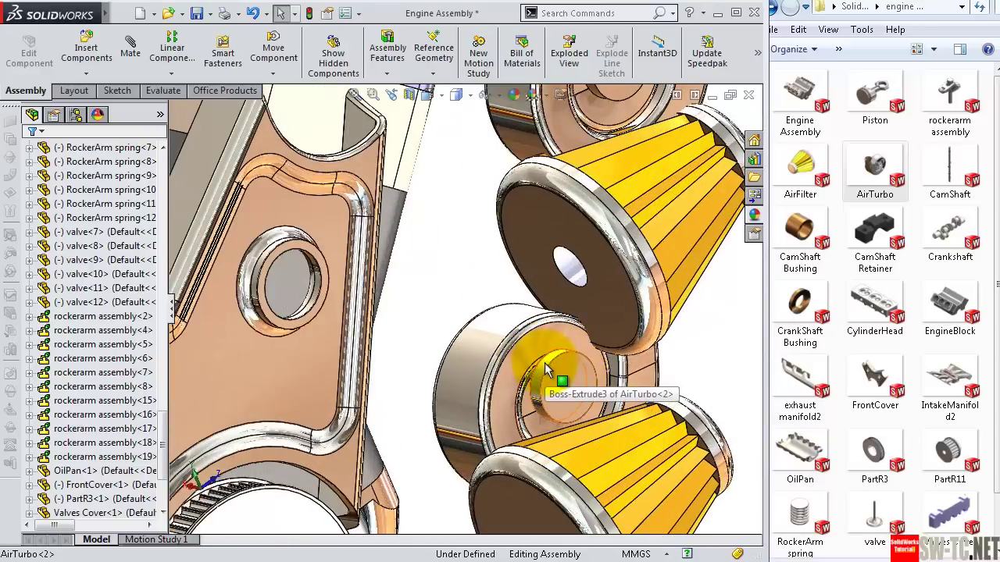
click(545, 363)
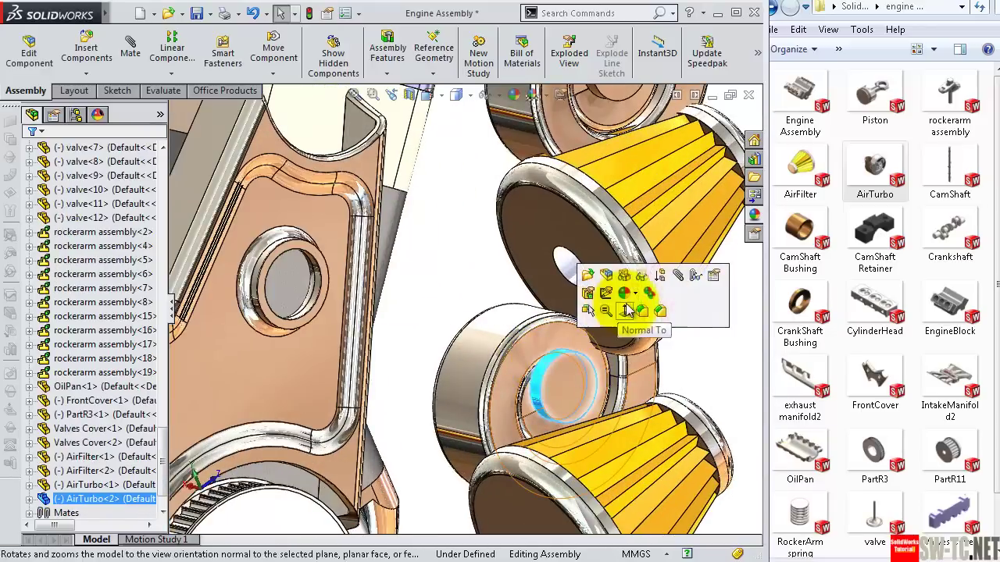
Step: Mate the AirTurbo's round face concentric to the FrontCover hole, with alignment flipped
click(678, 276)
scroll(396, 317, down, 2)
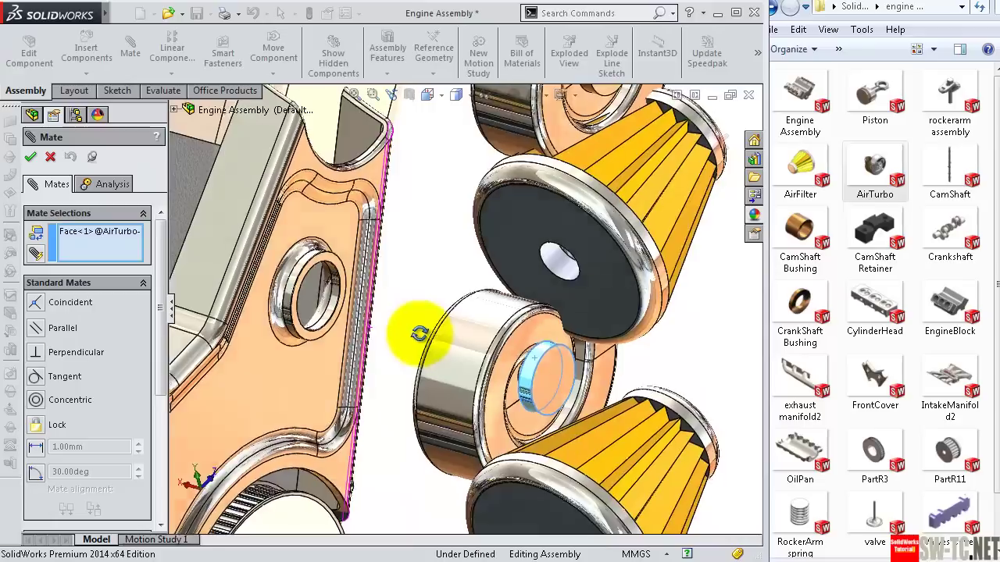
scroll(413, 334, down, 2)
click(310, 301)
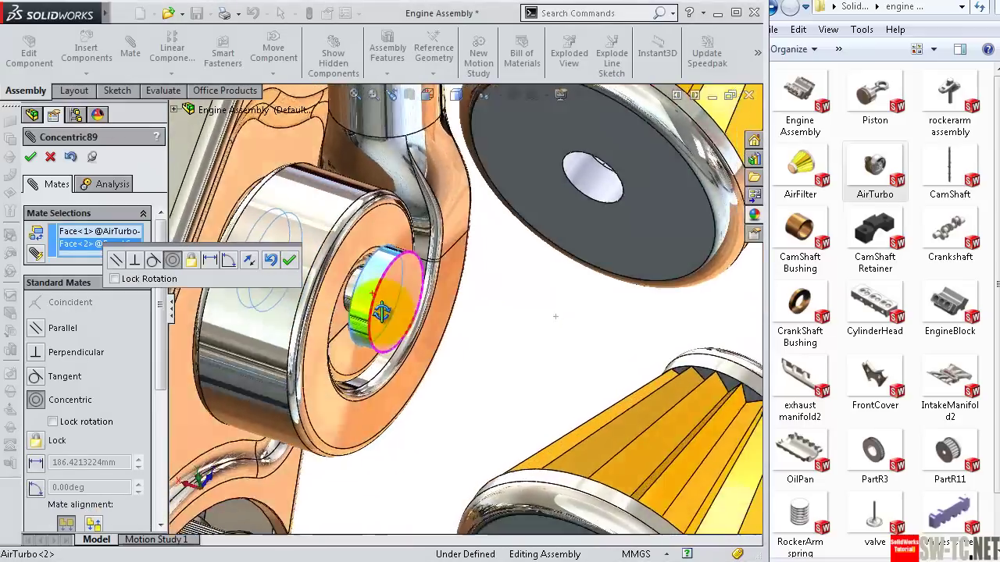
middle_drag(369, 297, 265, 273)
click(258, 264)
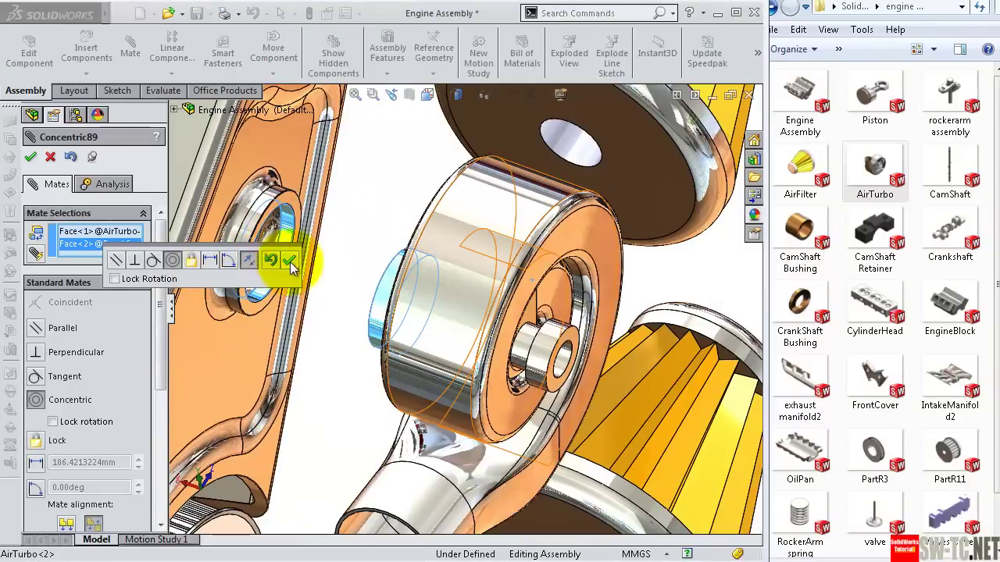
click(288, 261)
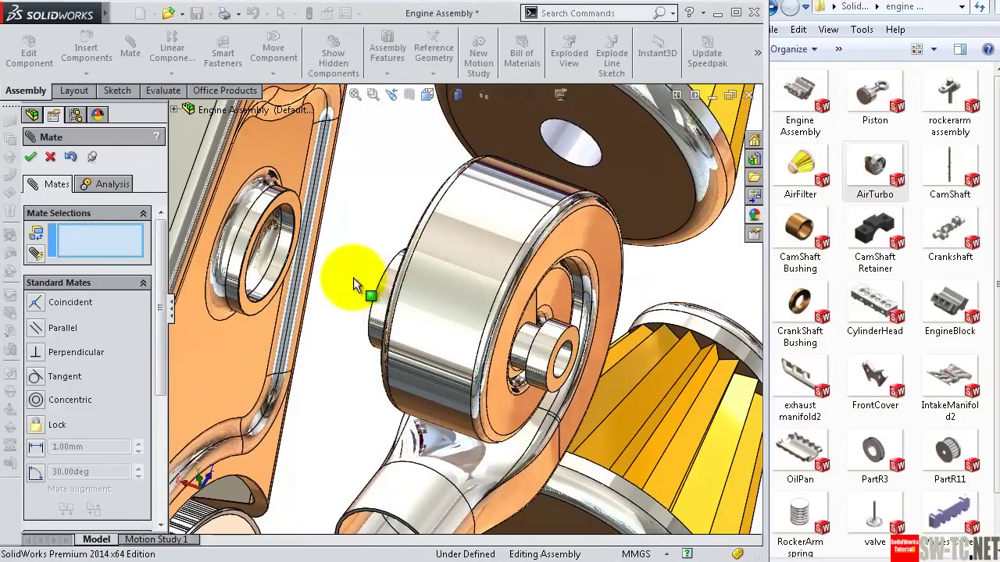
Step: Slide the mated turbo along its axis toward the cover and view the other turbo
mouse_move(321, 266)
mouse_down()
mouse_move(316, 315)
mouse_move(283, 305)
mouse_up()
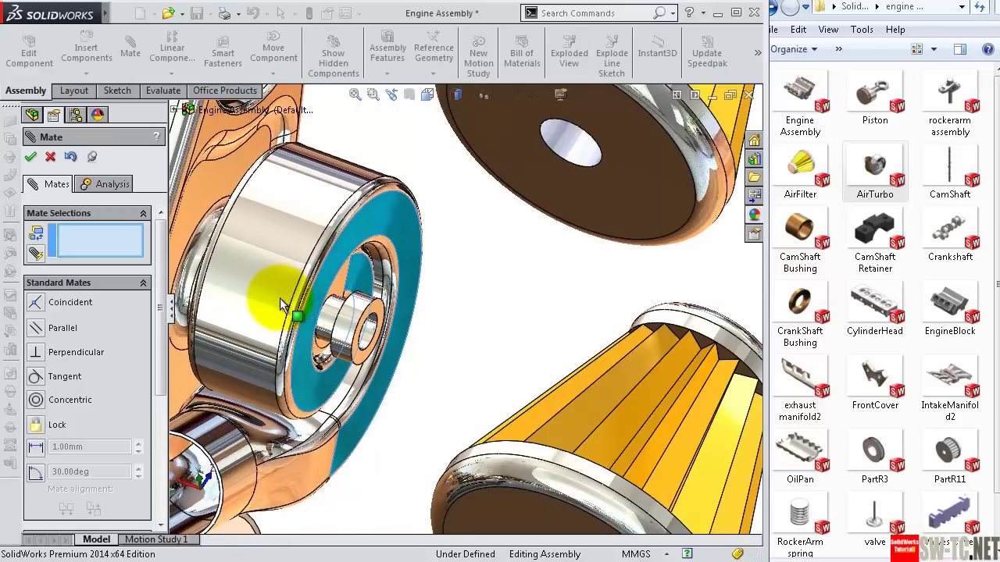
scroll(282, 305, up, 6)
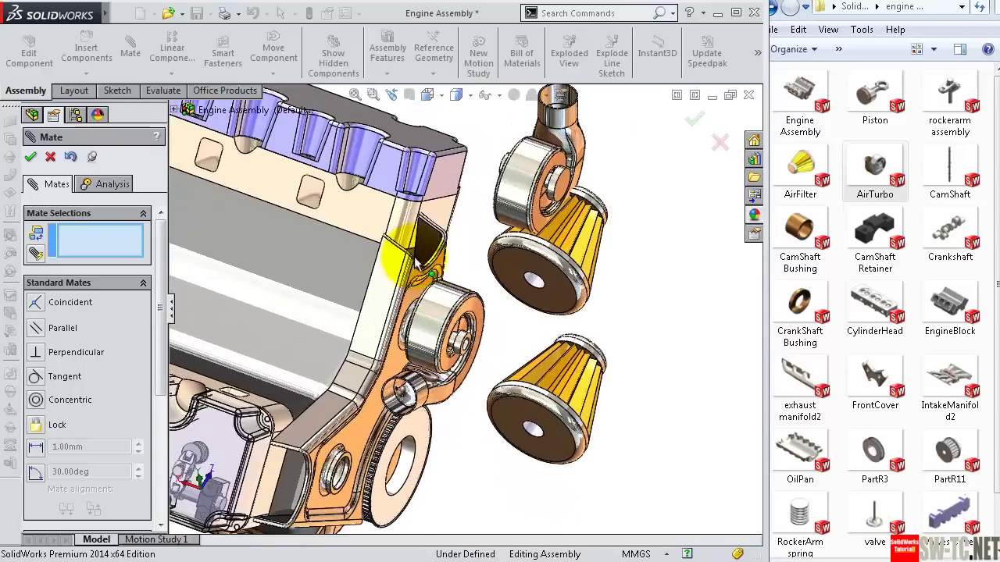
scroll(495, 234, down, 1)
scroll(505, 237, down, 1)
scroll(506, 240, down, 1)
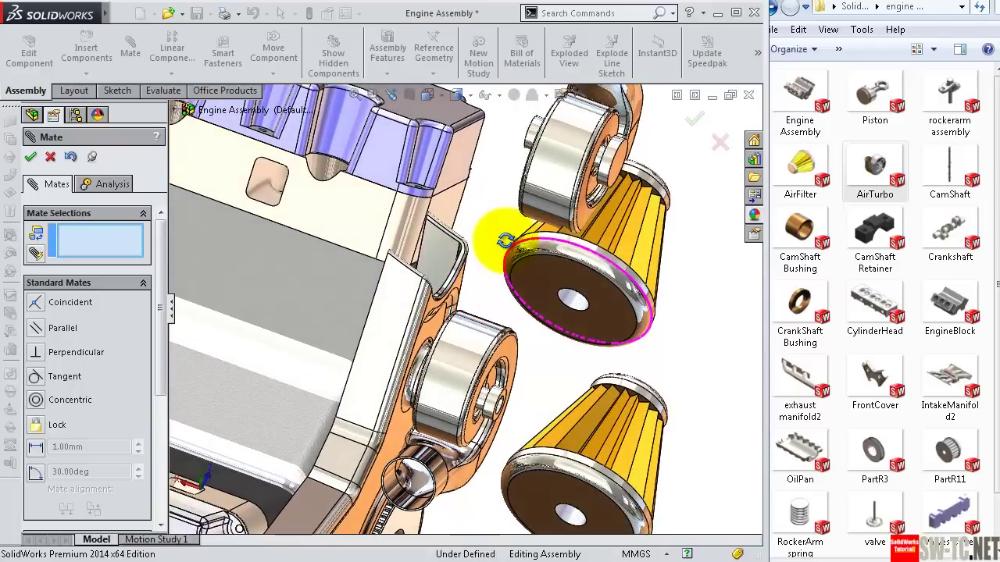
middle_drag(508, 247, 520, 161)
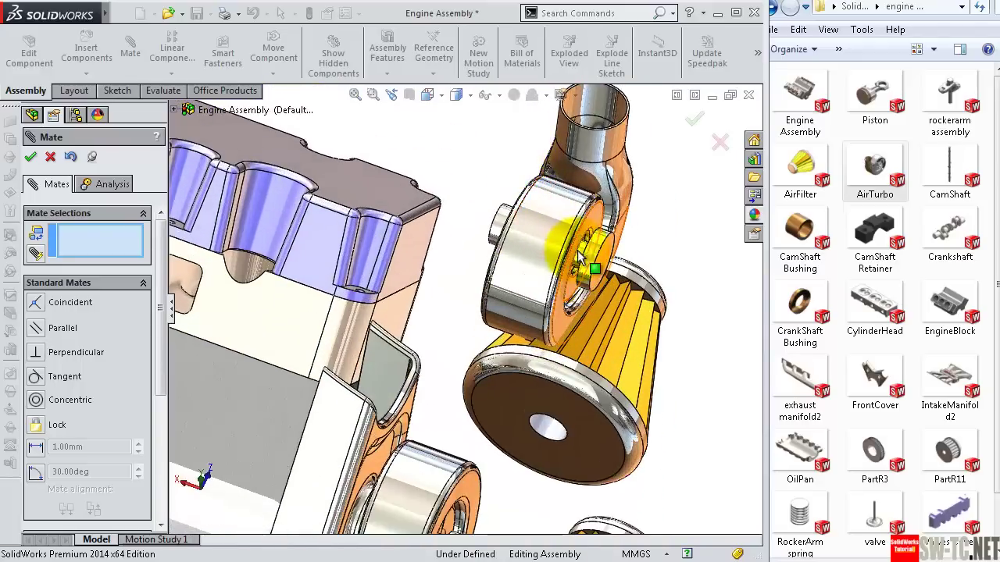
Step: Mate the other AirTurbo concentric to its FrontCover hole with flipped alignment
scroll(539, 367, up, 3)
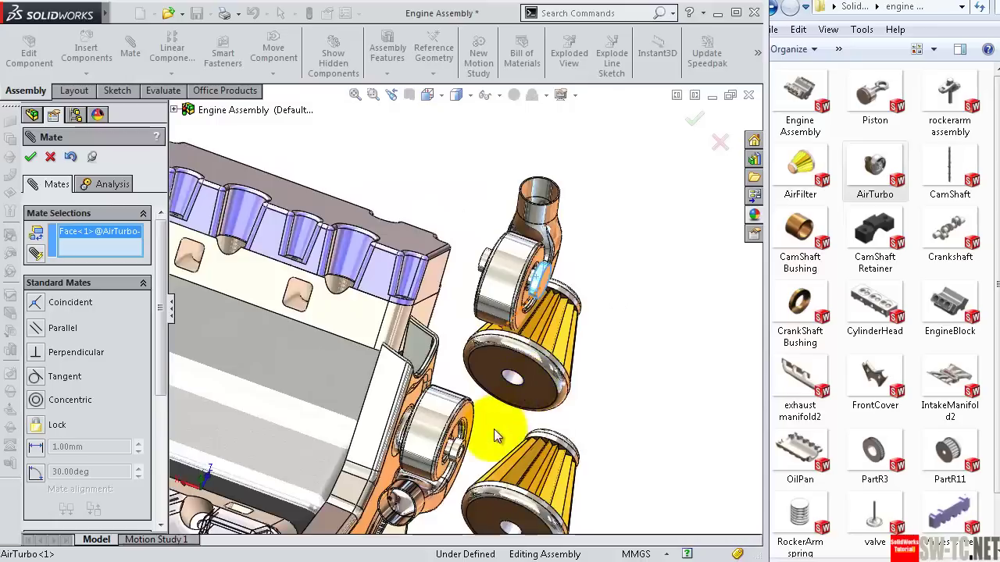
scroll(468, 453, up, 2)
scroll(435, 379, down, 1)
scroll(355, 355, down, 1)
scroll(355, 356, down, 2)
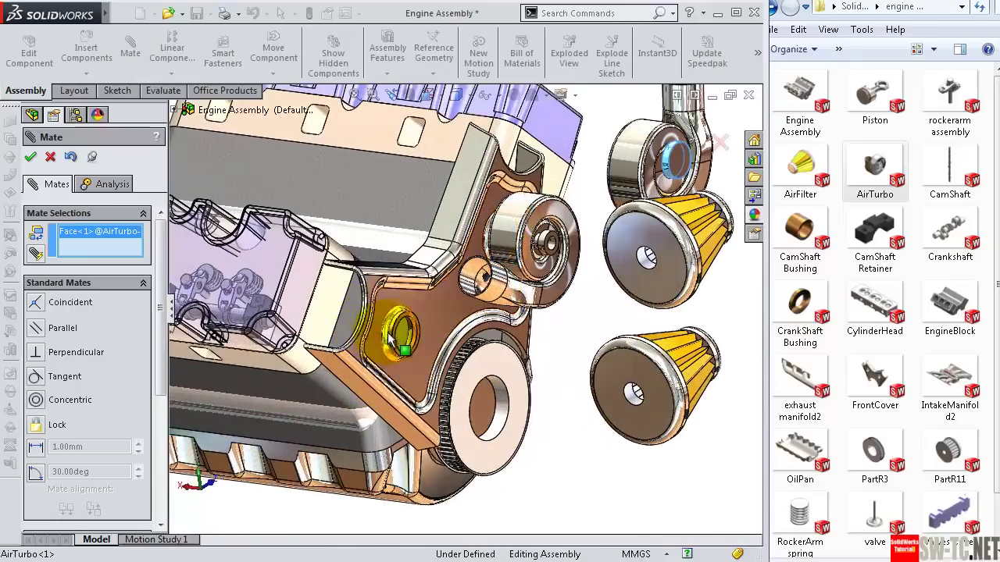
scroll(446, 362, down, 3)
scroll(467, 361, down, 1)
click(484, 352)
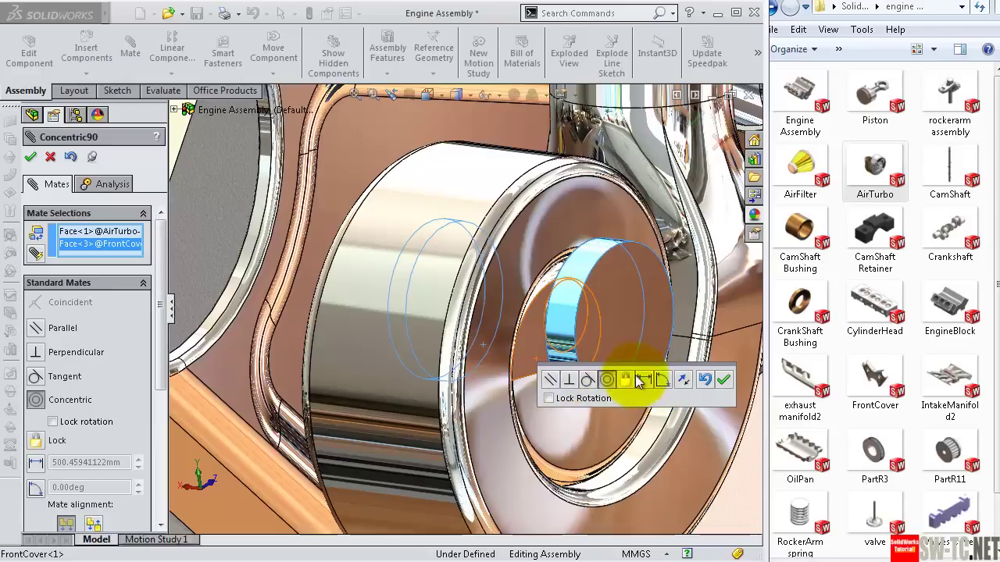
click(684, 379)
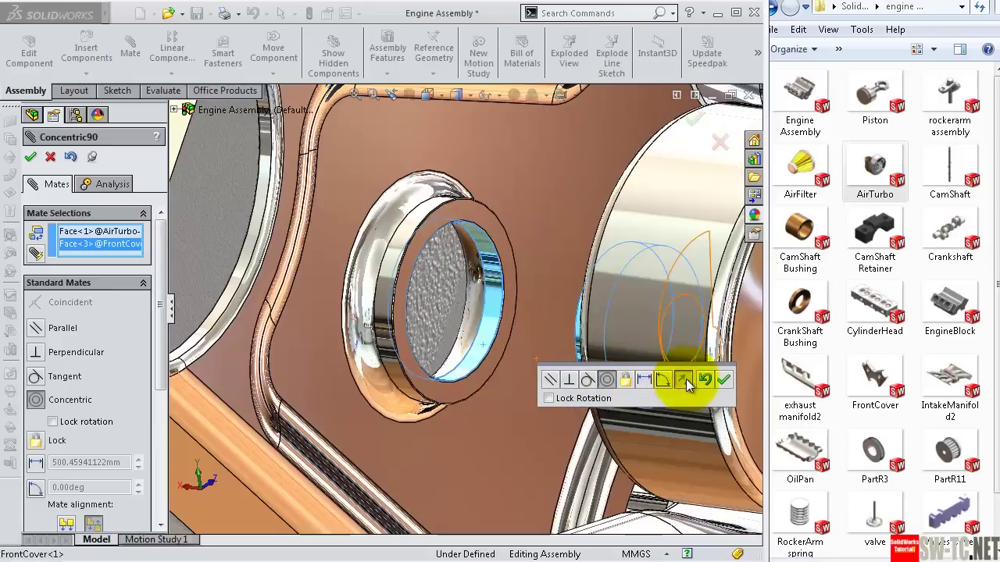
click(725, 382)
Step: Add a Coincident mate seating the turbo's ring face flush against the cover
mouse_move(622, 340)
middle_down()
mouse_move(654, 349)
mouse_move(588, 312)
middle_up()
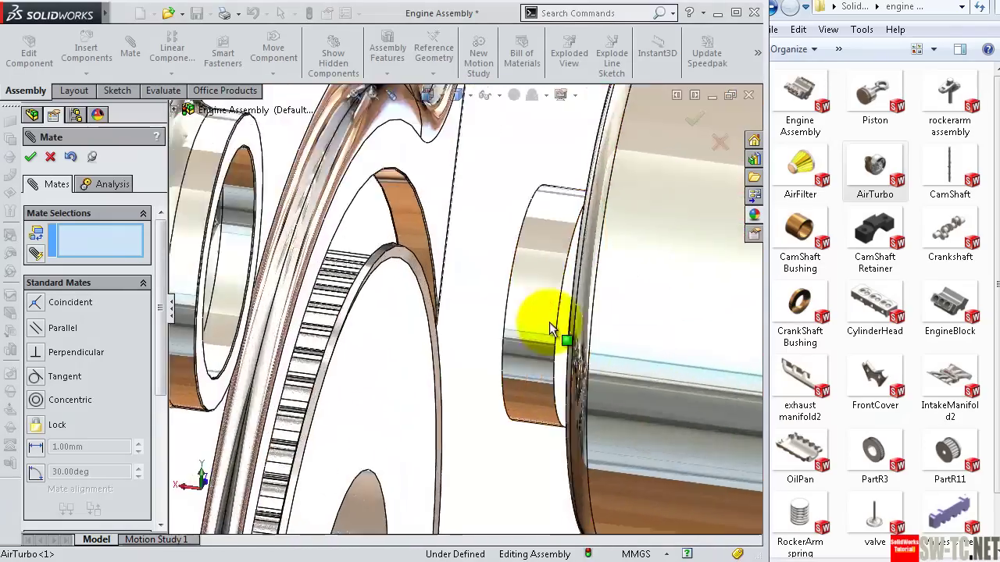
scroll(595, 348, down, 3)
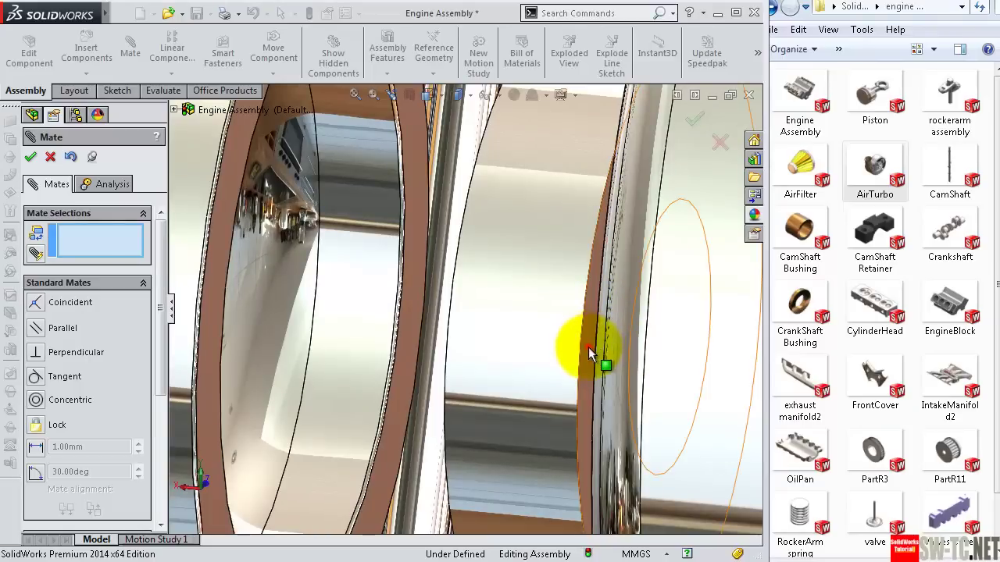
click(591, 353)
scroll(458, 302, up, 3)
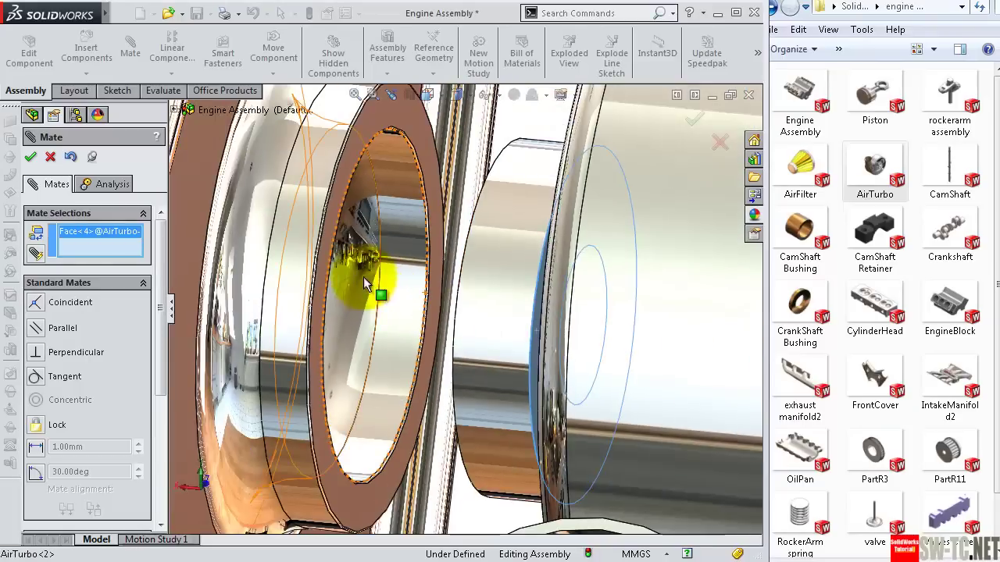
click(310, 247)
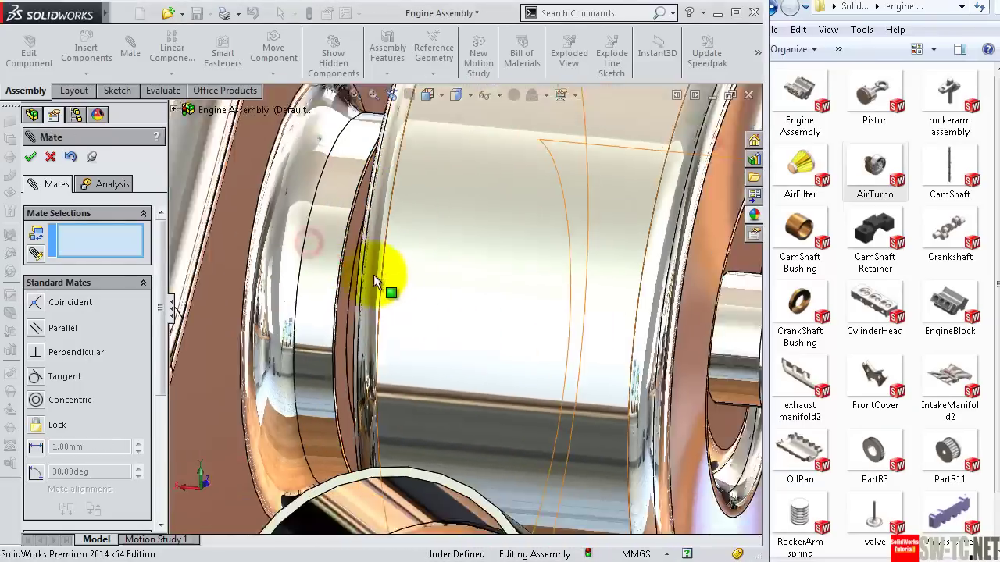
Step: Orbit the engine so both turbos face forward
scroll(390, 279, up, 5)
scroll(399, 281, down, 3)
scroll(396, 270, down, 2)
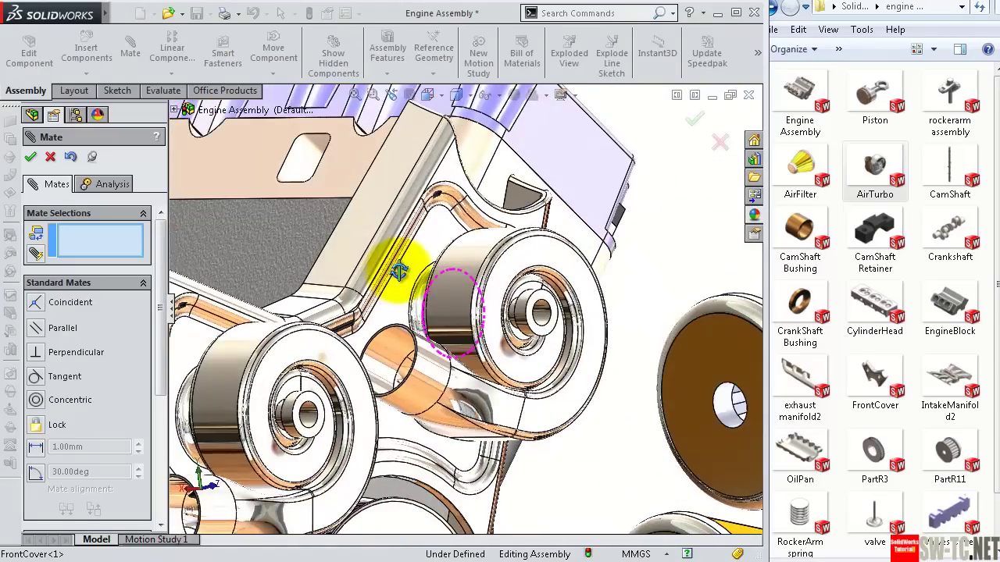
scroll(406, 270, up, 3)
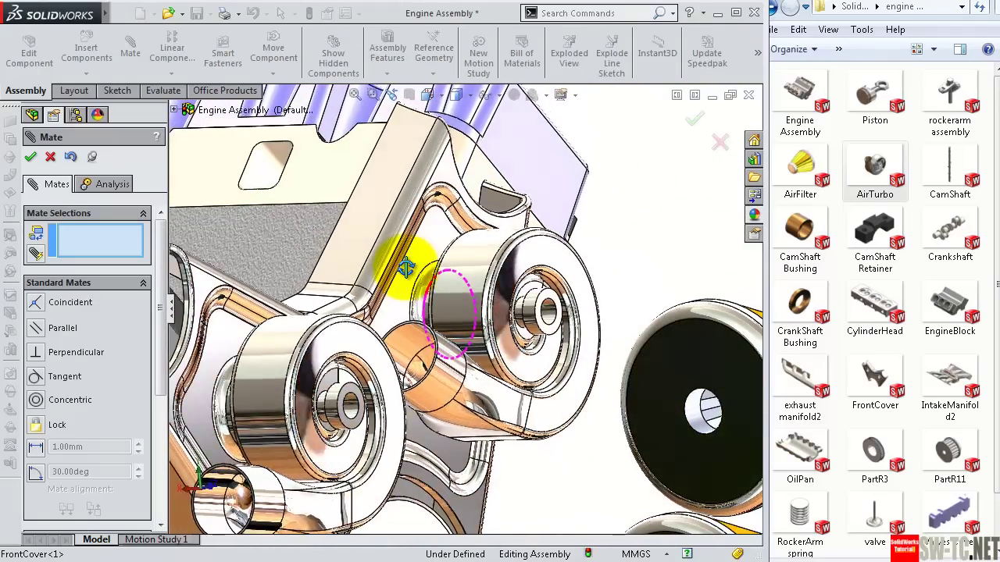
mouse_move(402, 264)
middle_down()
mouse_move(346, 279)
mouse_move(375, 276)
middle_up()
scroll(356, 282, down, 2)
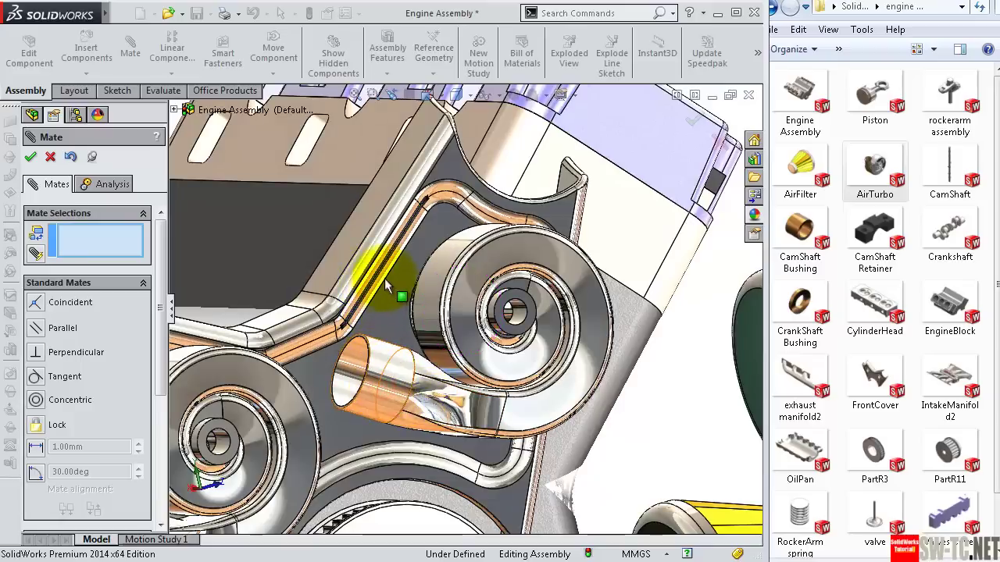
middle_drag(364, 237, 373, 231)
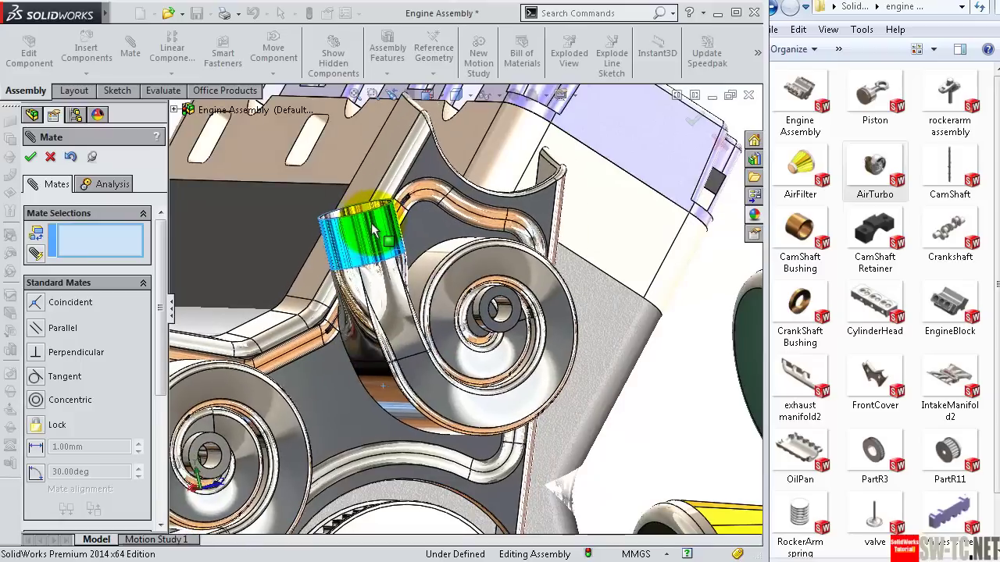
scroll(377, 274, up, 2)
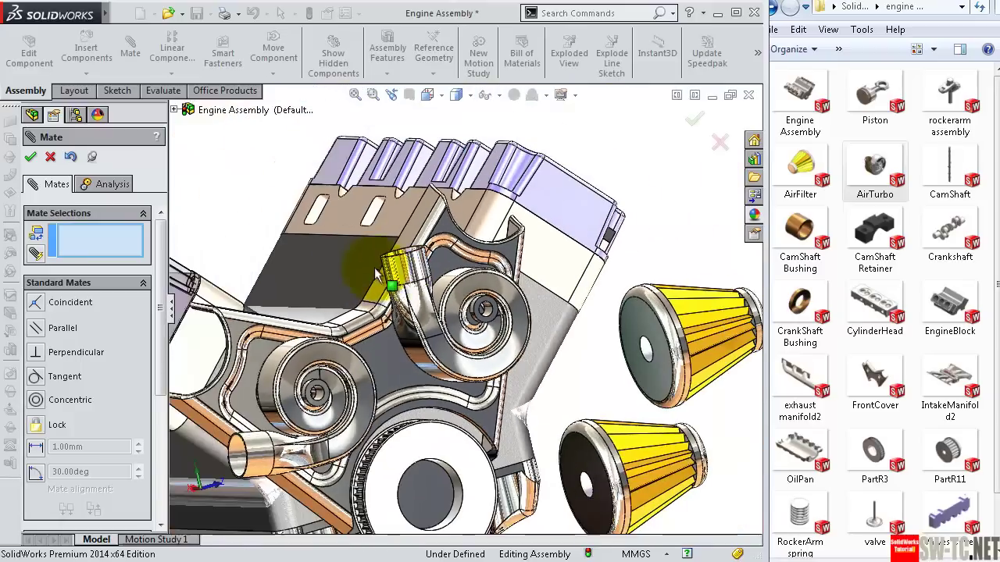
middle_drag(377, 293, 375, 351)
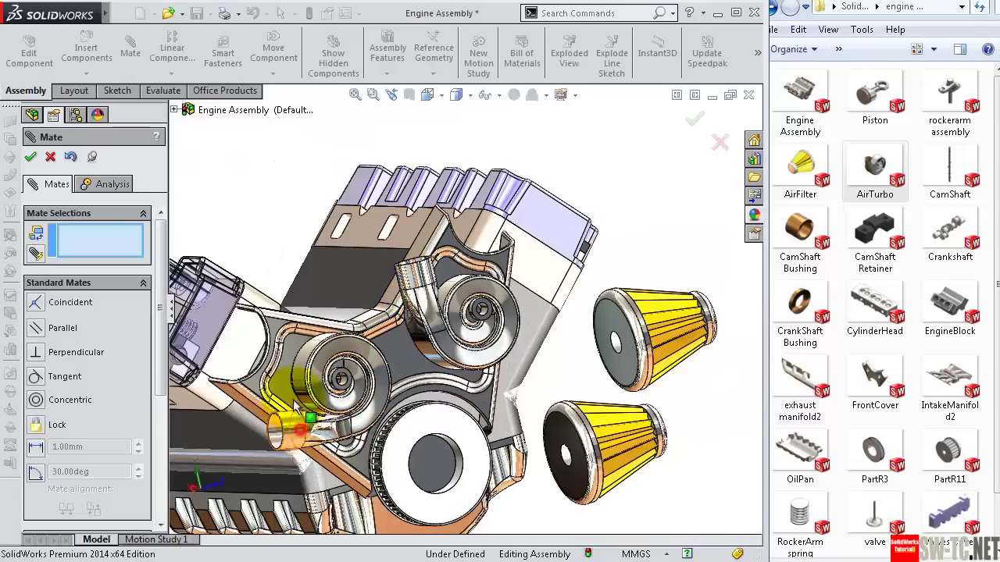
middle_drag(307, 351, 303, 377)
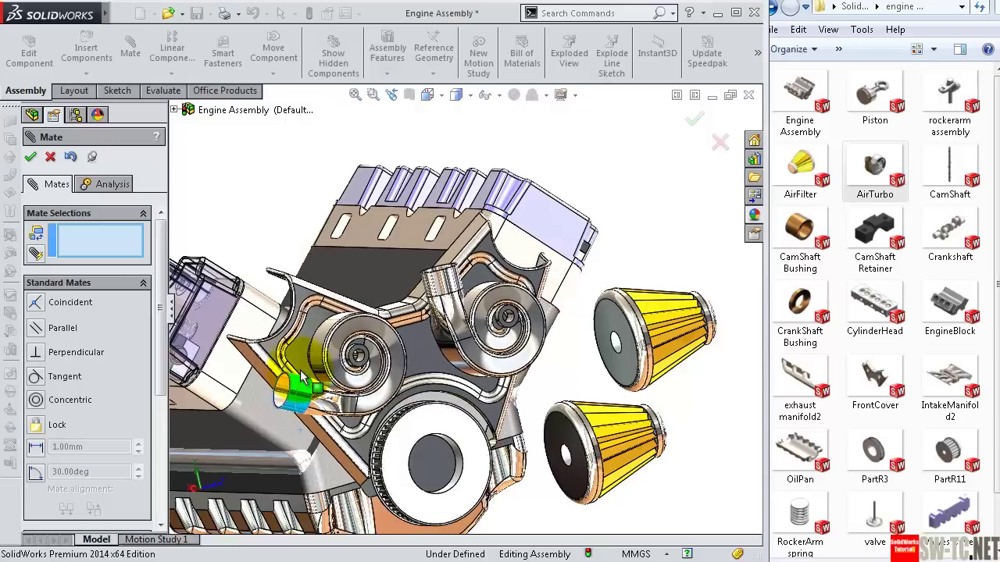
Step: Close the Mate tool and select the second Valves Cover and AirFilter
key(Escape)
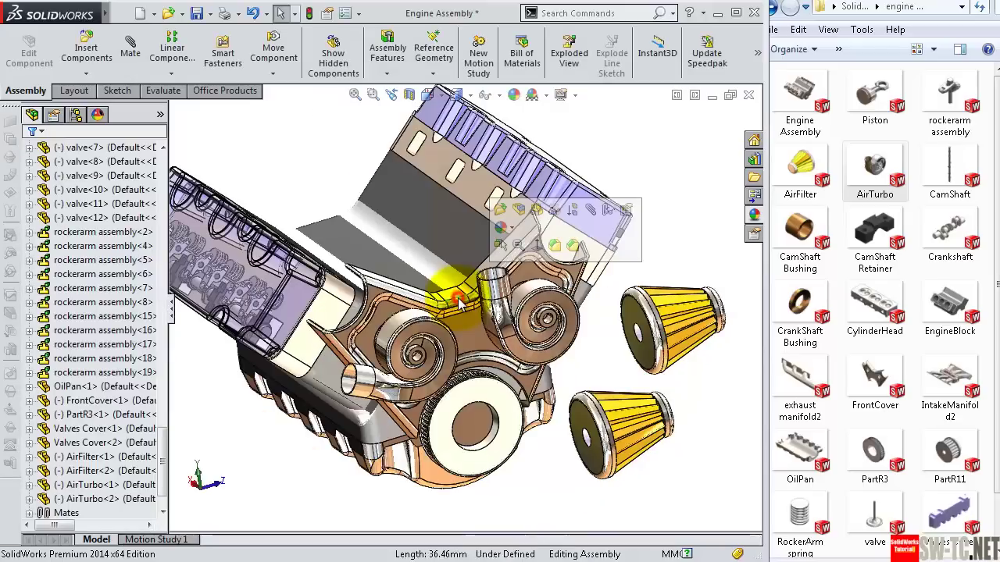
middle_drag(300, 368, 250, 334)
click(157, 443)
scroll(165, 453, down, 3)
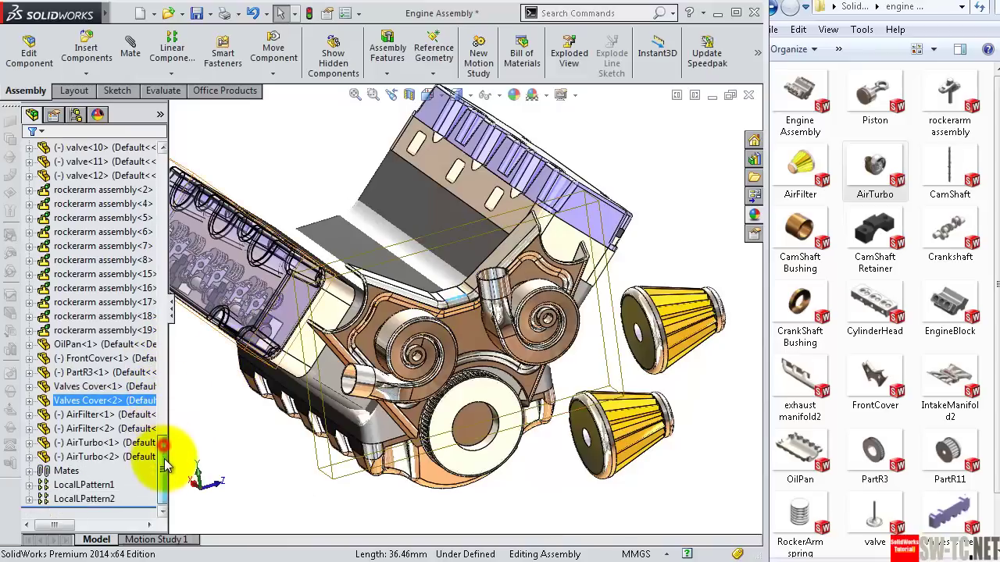
click(76, 403)
ctrl+click(129, 428)
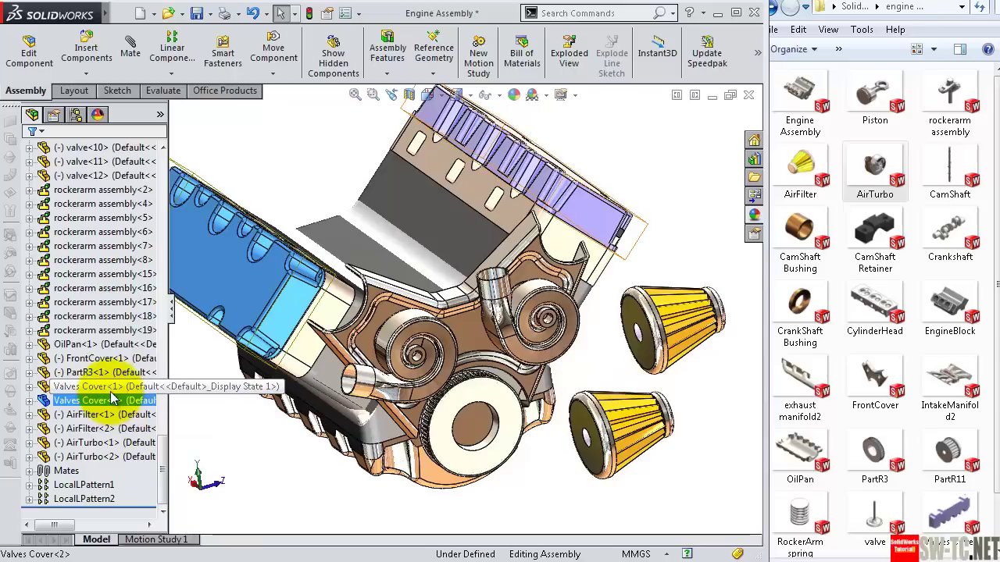
Step: Make FrontCover's Right Plane coincident with the assembly Front Plane; pick the turbo outlet face
click(110, 365)
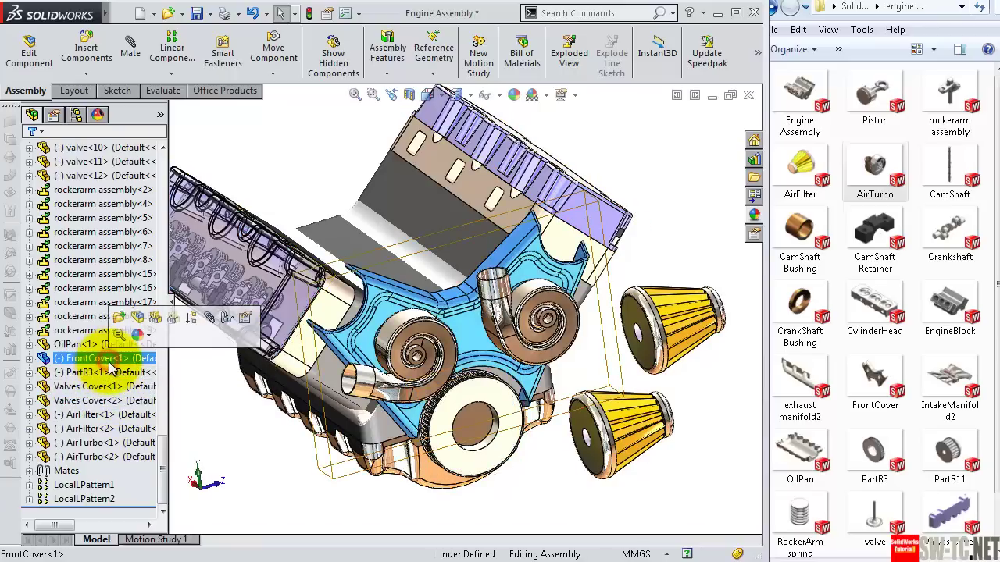
click(29, 360)
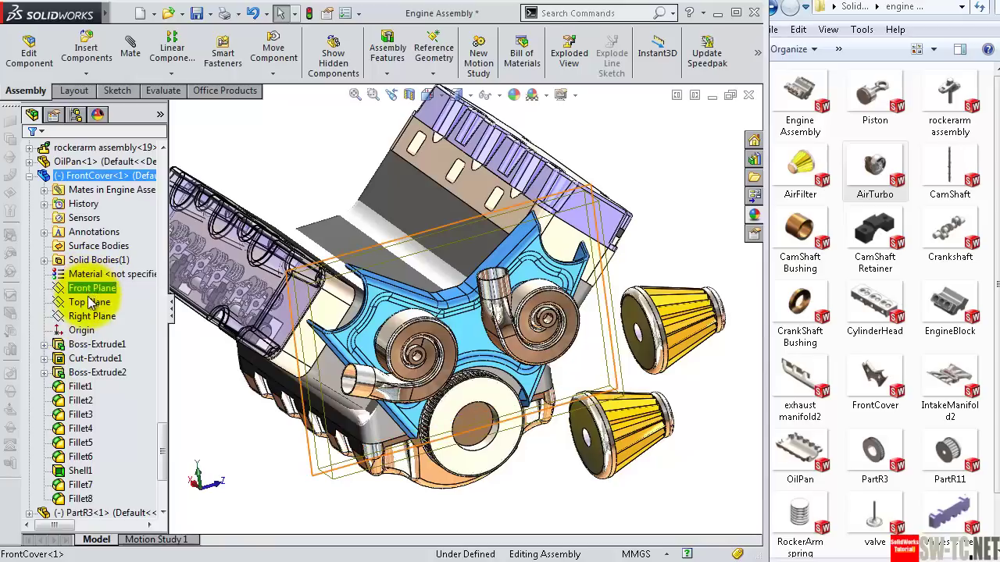
click(91, 318)
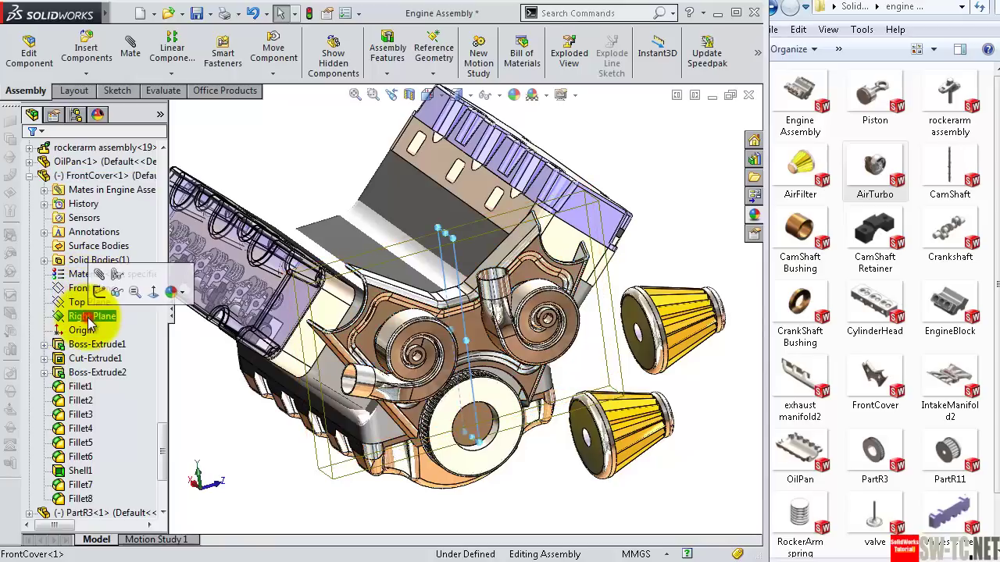
click(99, 274)
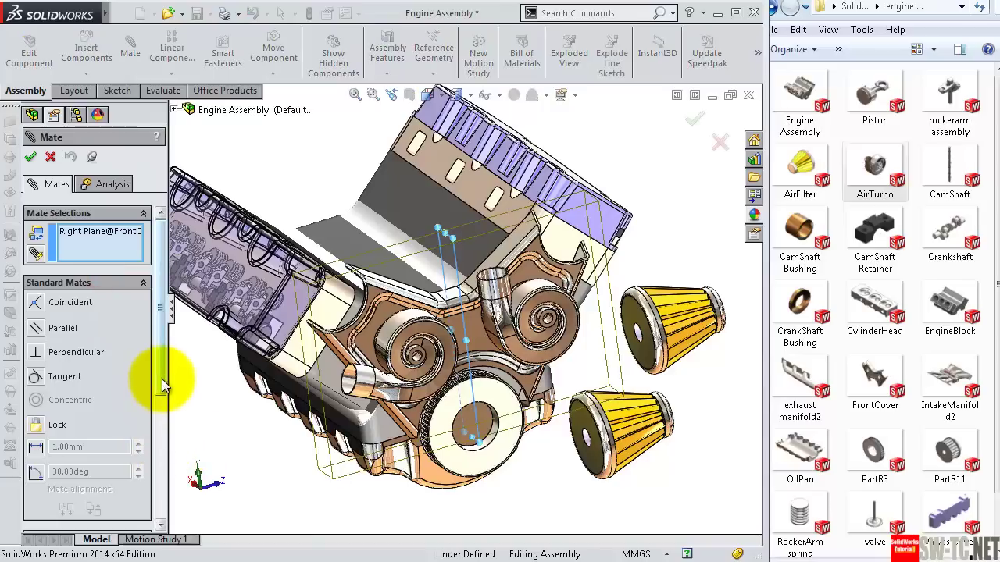
click(173, 110)
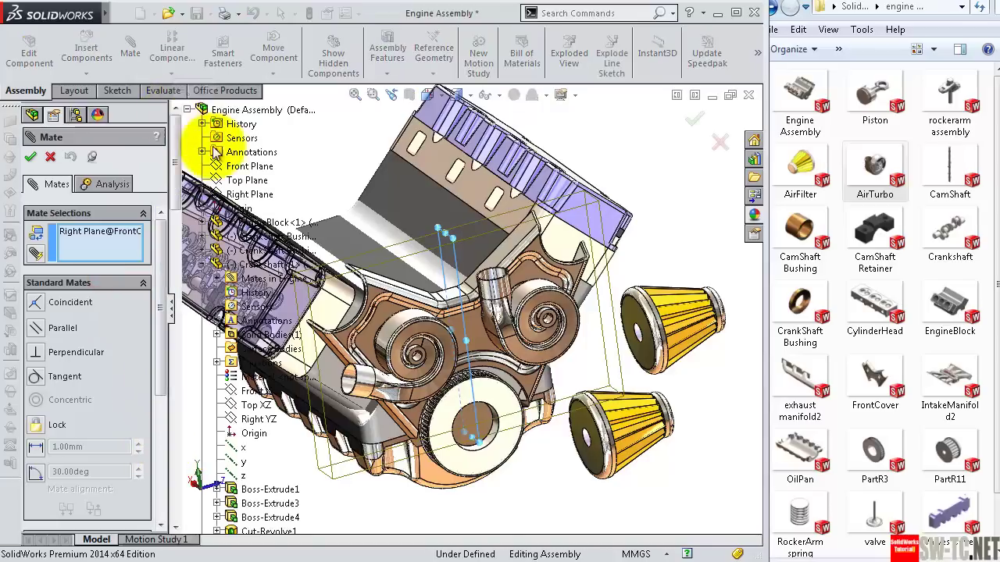
click(246, 168)
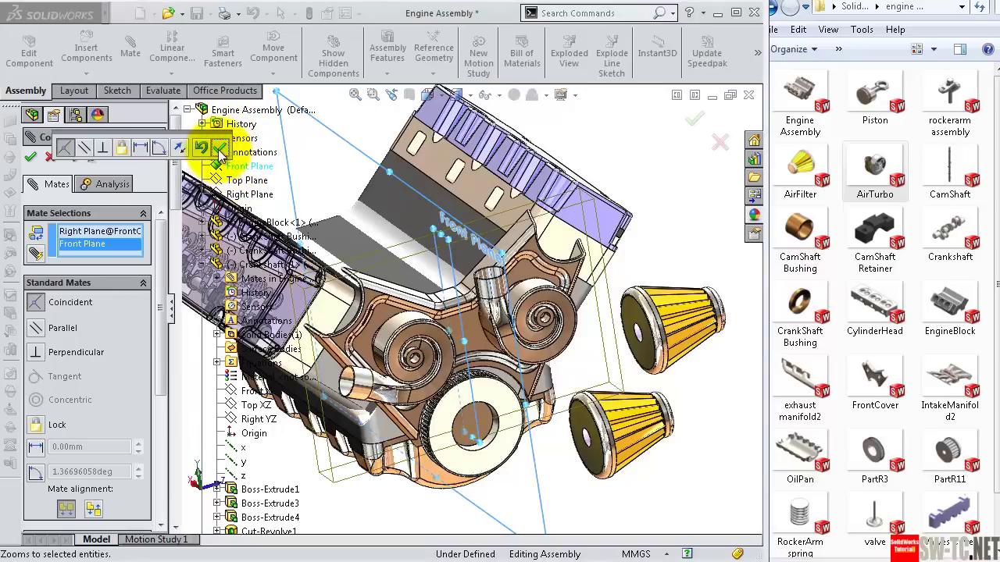
click(221, 151)
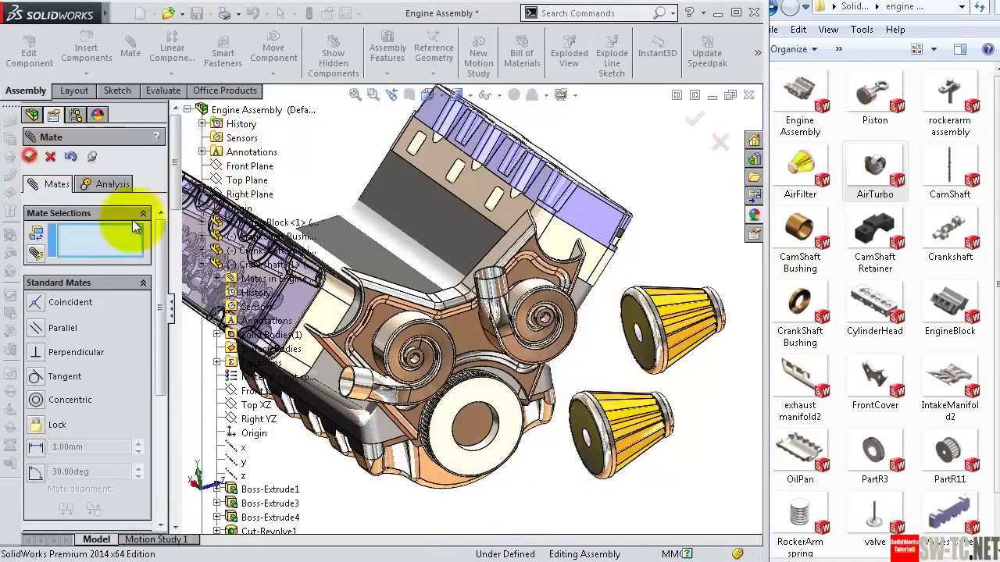
scroll(500, 393, down, 3)
click(499, 393)
Step: Centre the AirFilter concentric on the AirTurbo outlet
click(490, 387)
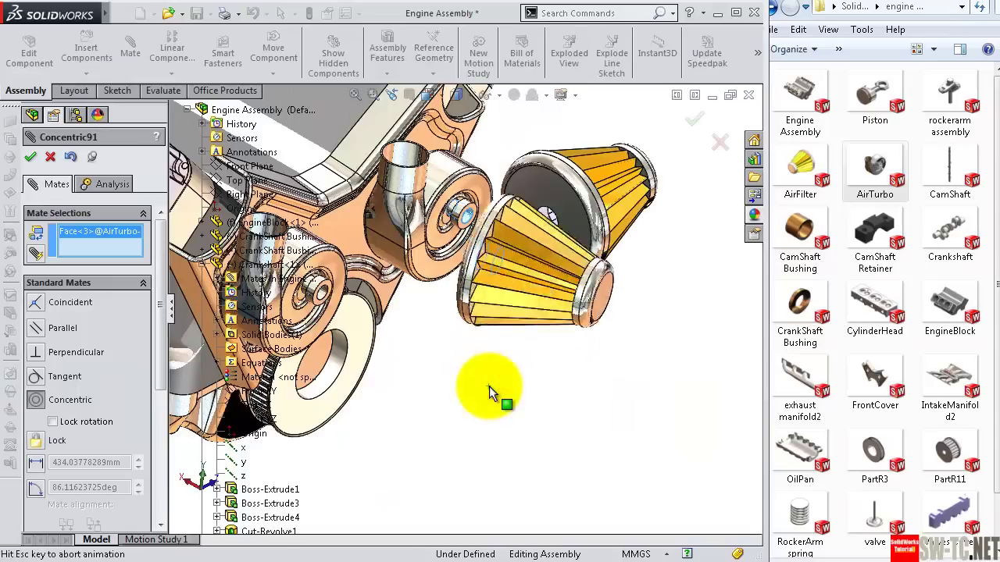
click(678, 413)
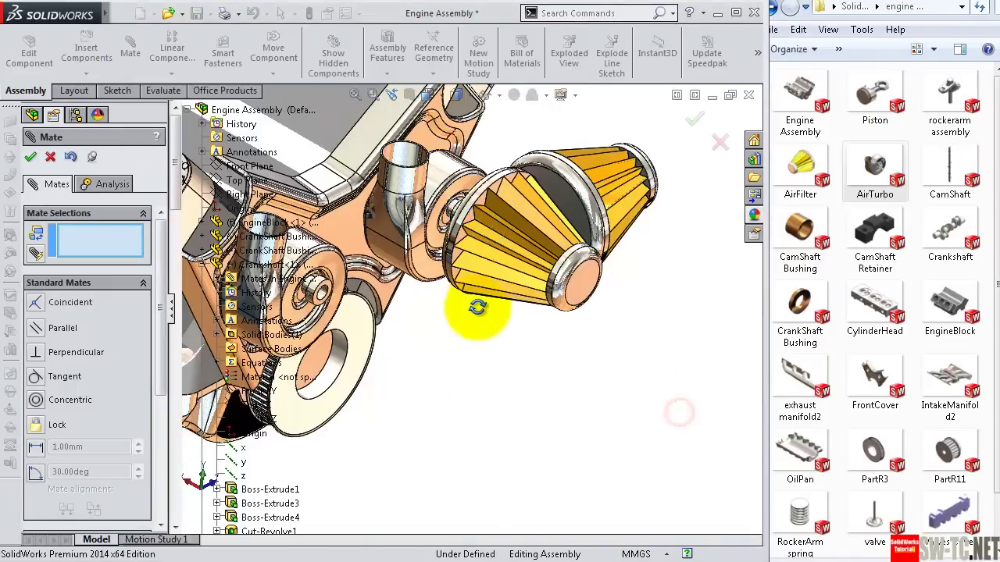
middle_drag(464, 310, 482, 248)
scroll(482, 248, down, 2)
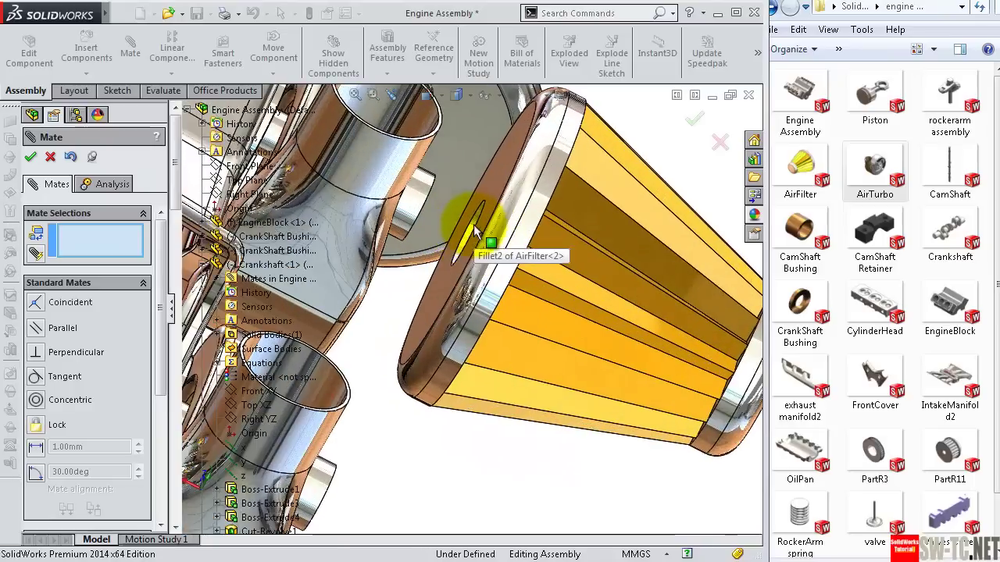
scroll(477, 254, down, 2)
scroll(474, 256, down, 2)
scroll(471, 260, down, 1)
scroll(471, 260, down, 2)
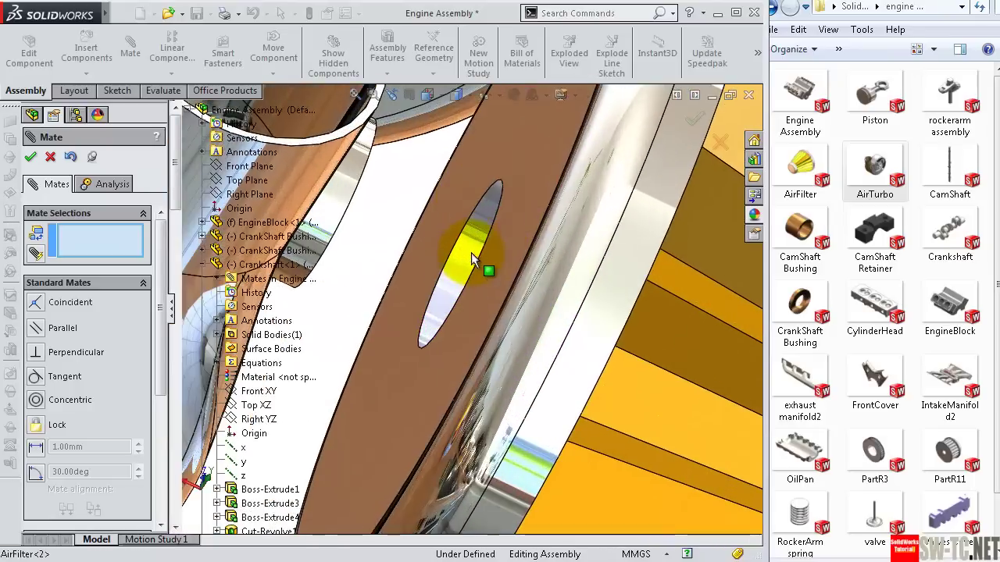
Step: Make the air filter's mounting hole edge coincident with the outlet edge, seating it flush
click(459, 257)
click(332, 164)
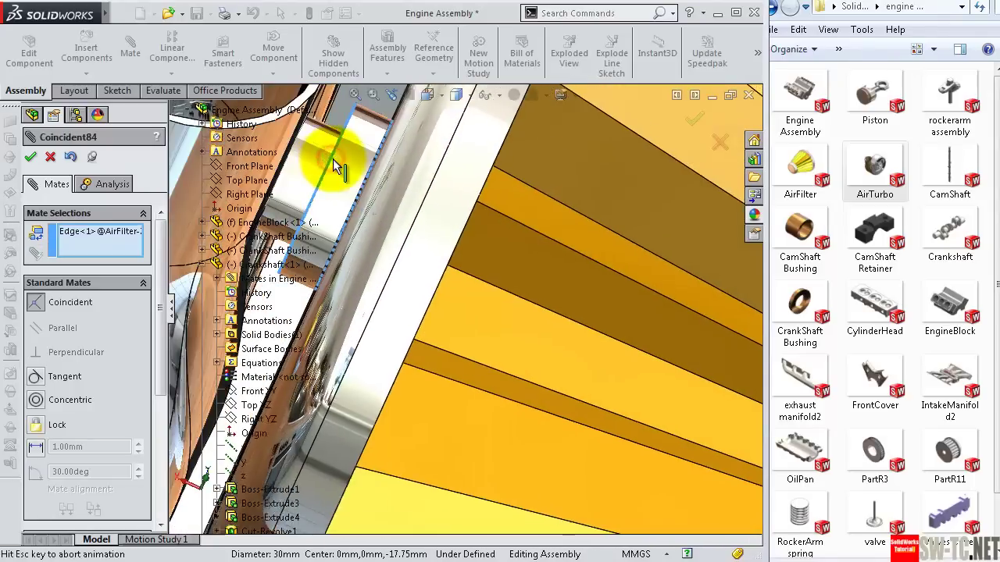
click(319, 137)
scroll(367, 172, up, 3)
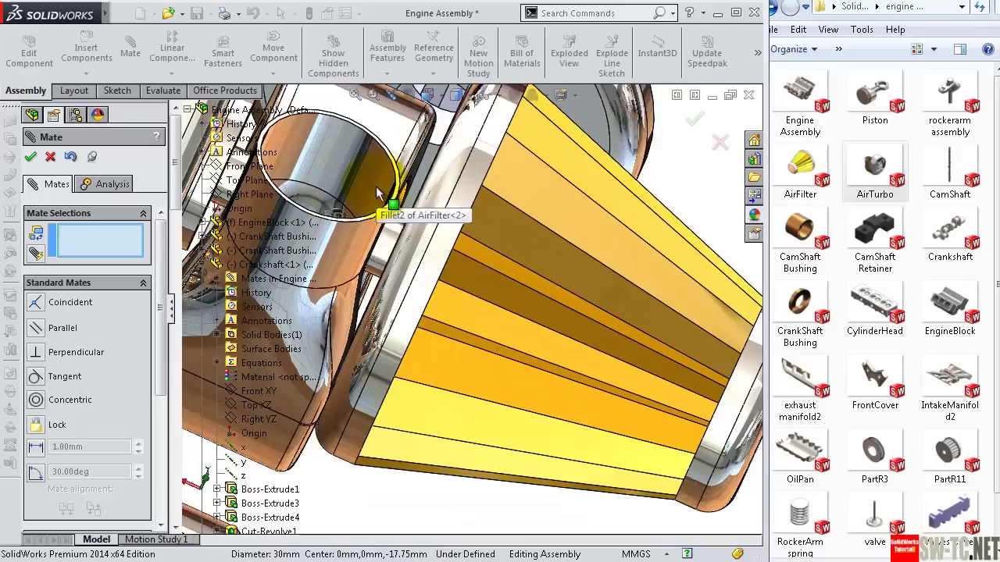
scroll(386, 222, up, 2)
scroll(402, 234, up, 2)
scroll(406, 246, up, 2)
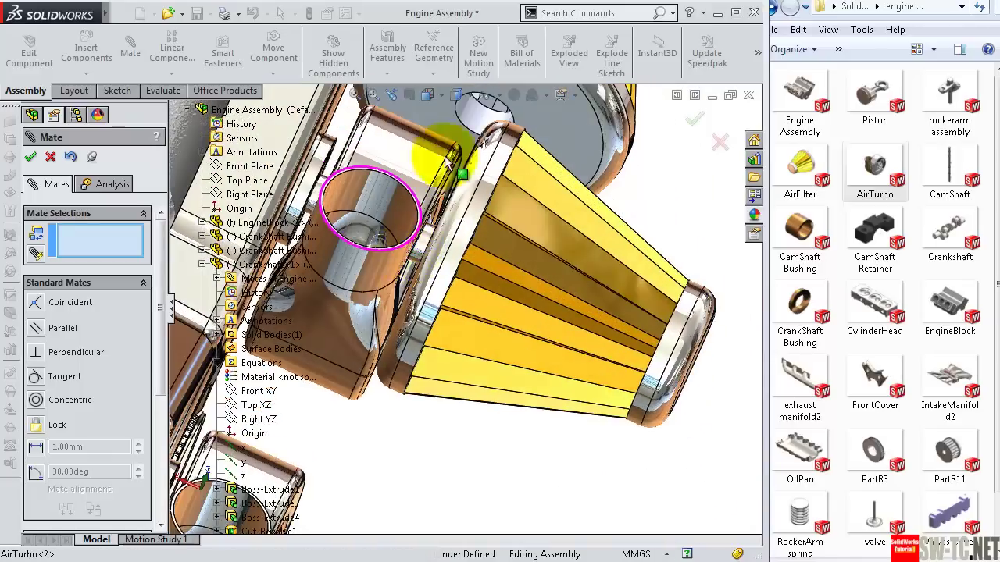
Step: Close the Mate tool and open the Hide/Show Items options
key(Escape)
key(f)
click(498, 95)
click(504, 136)
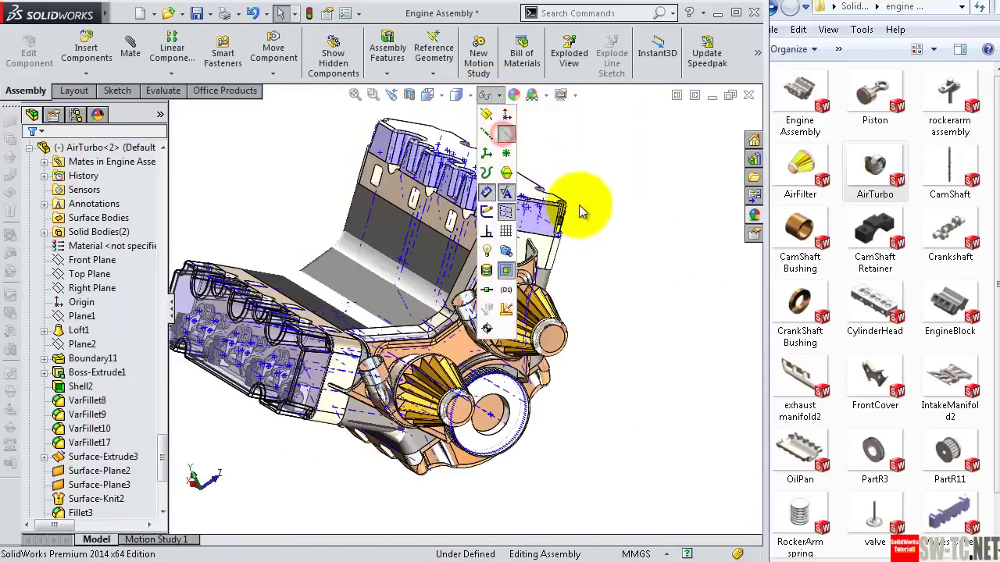
click(599, 274)
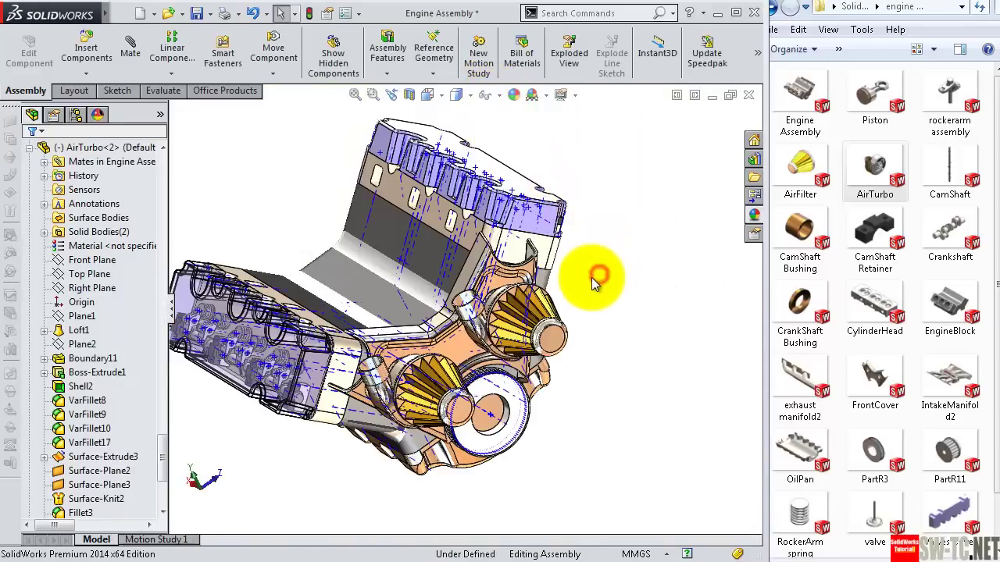
key(Return)
scroll(469, 312, down, 3)
scroll(442, 328, down, 3)
scroll(449, 320, down, 2)
scroll(465, 312, down, 2)
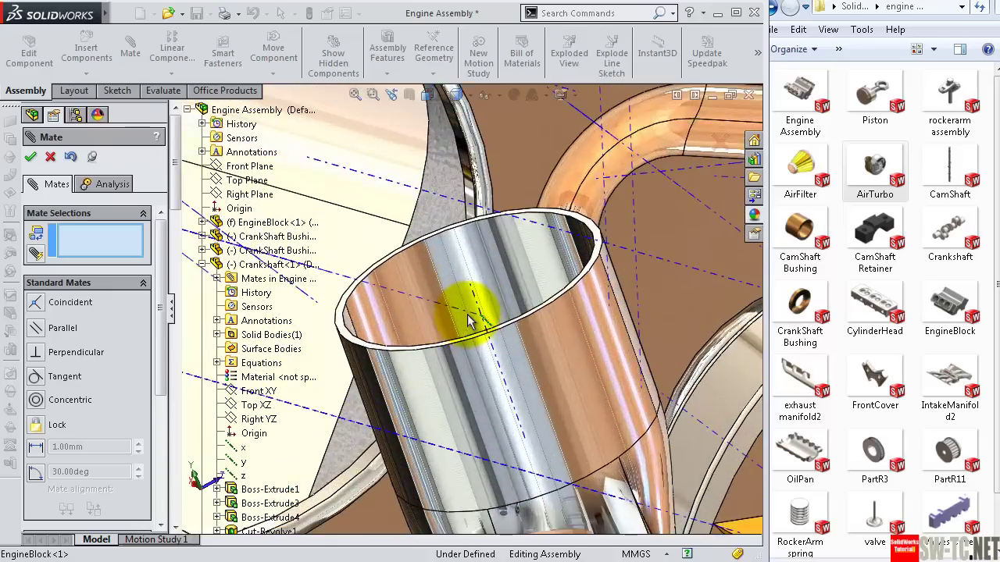
scroll(469, 313, down, 2)
scroll(480, 301, down, 2)
click(485, 283)
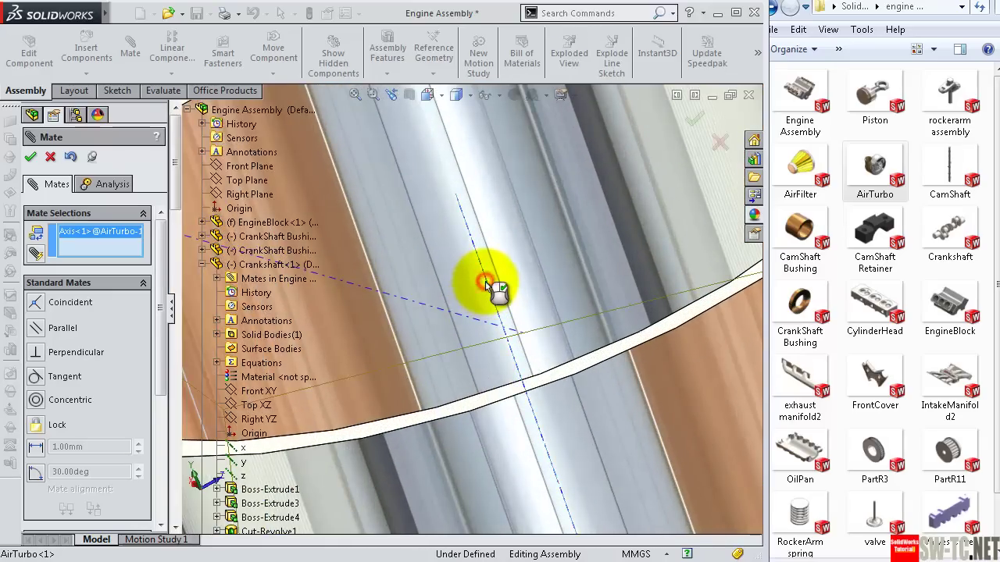
Step: Make the AirTurbo axis parallel to the assembly Front Plane
scroll(461, 266, up, 2)
scroll(422, 242, up, 2)
scroll(343, 226, up, 2)
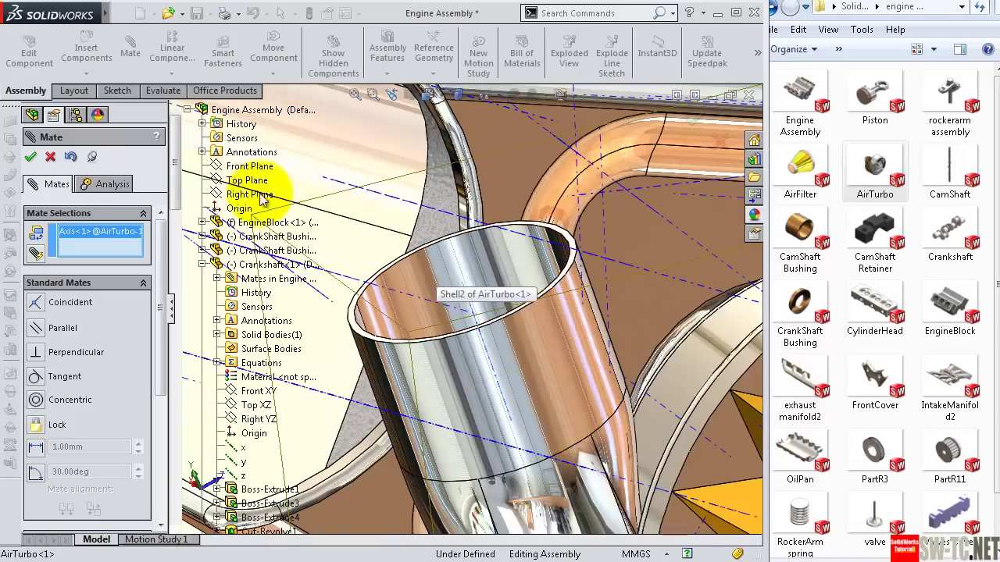
scroll(424, 223, up, 2)
scroll(429, 224, up, 2)
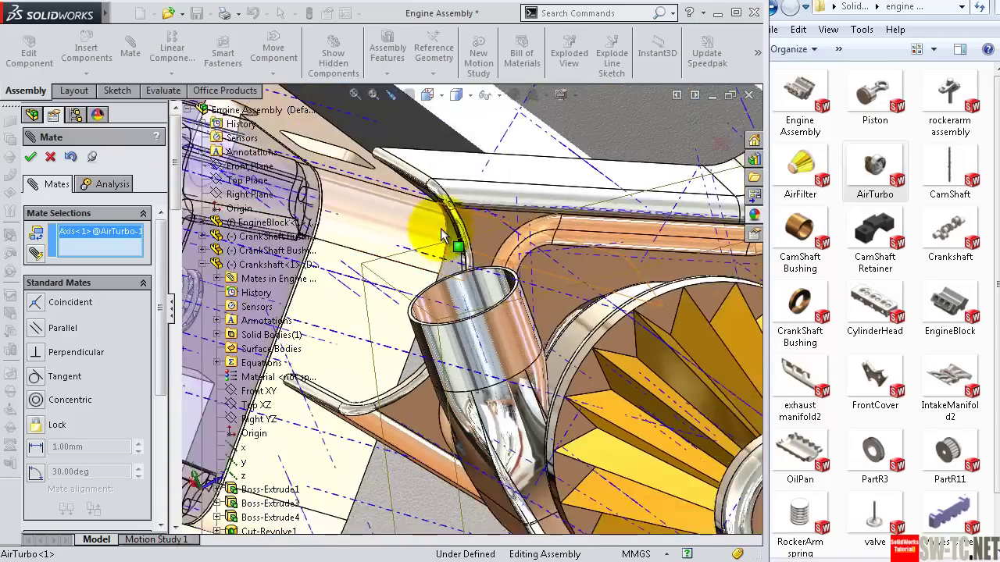
scroll(435, 223, up, 2)
scroll(441, 234, up, 2)
scroll(441, 234, up, 3)
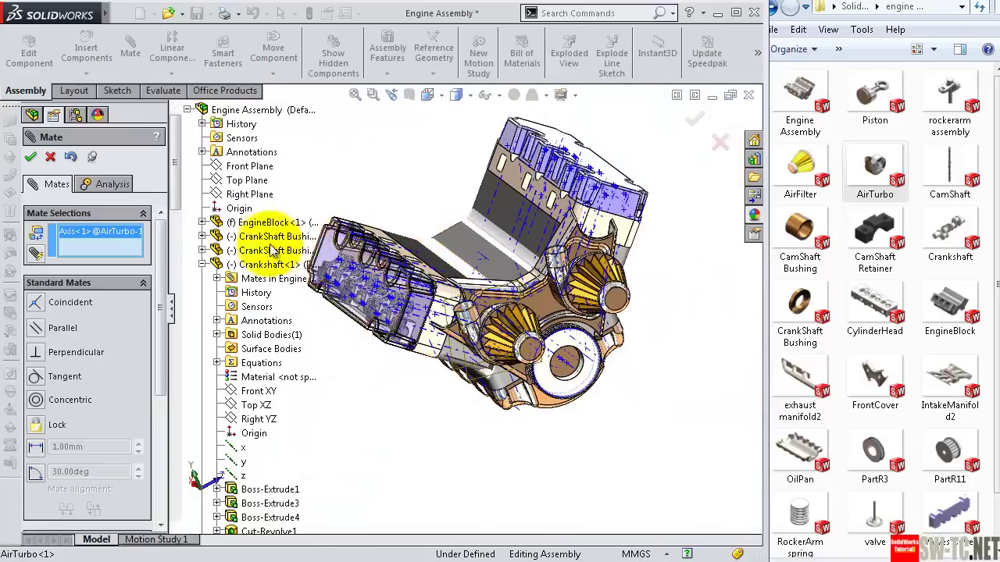
click(244, 168)
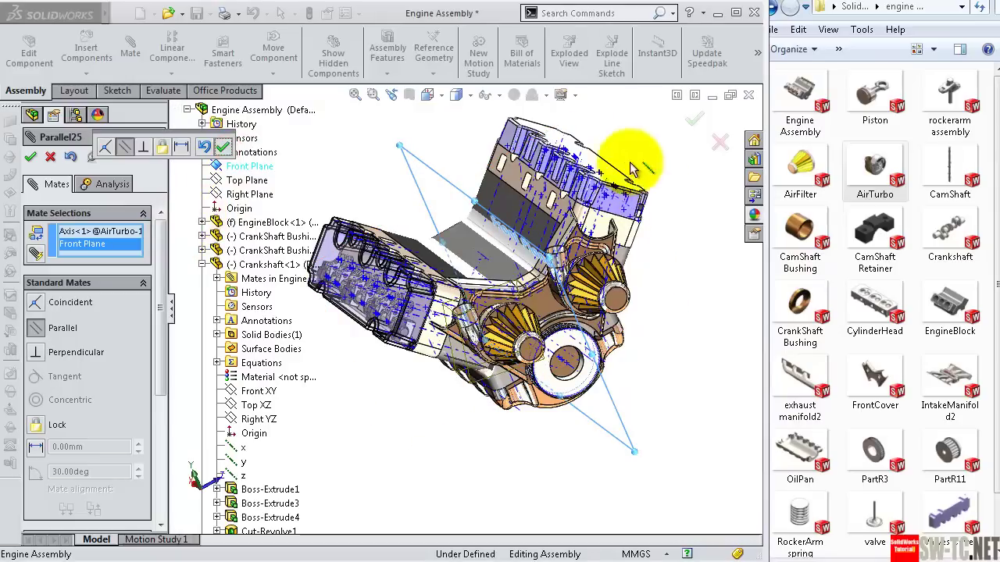
click(692, 122)
Step: Turn View Sketches back off and close the Mate tool
click(486, 96)
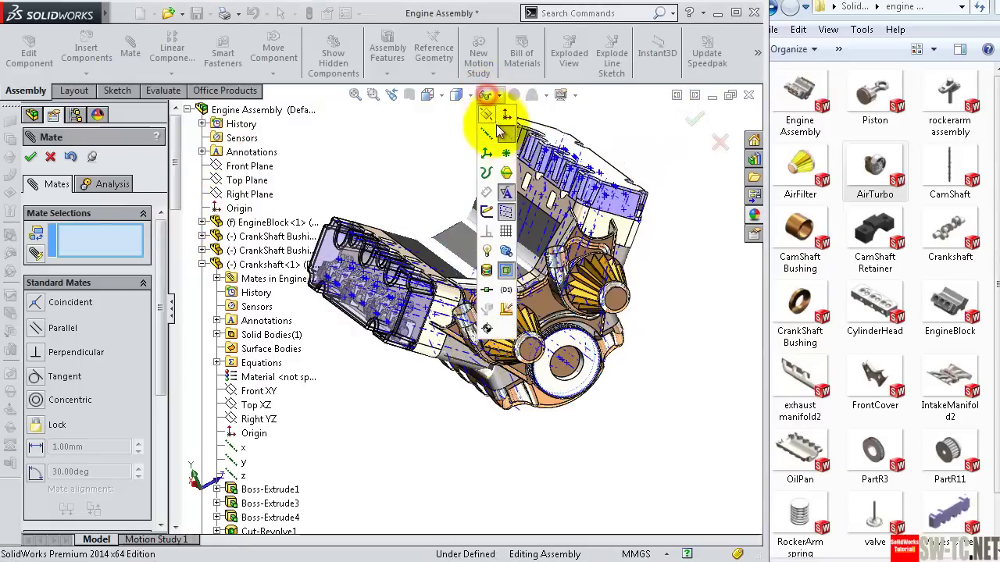
mouse_move(416, 169)
middle_down()
mouse_move(435, 196)
mouse_move(156, 171)
middle_up()
click(29, 159)
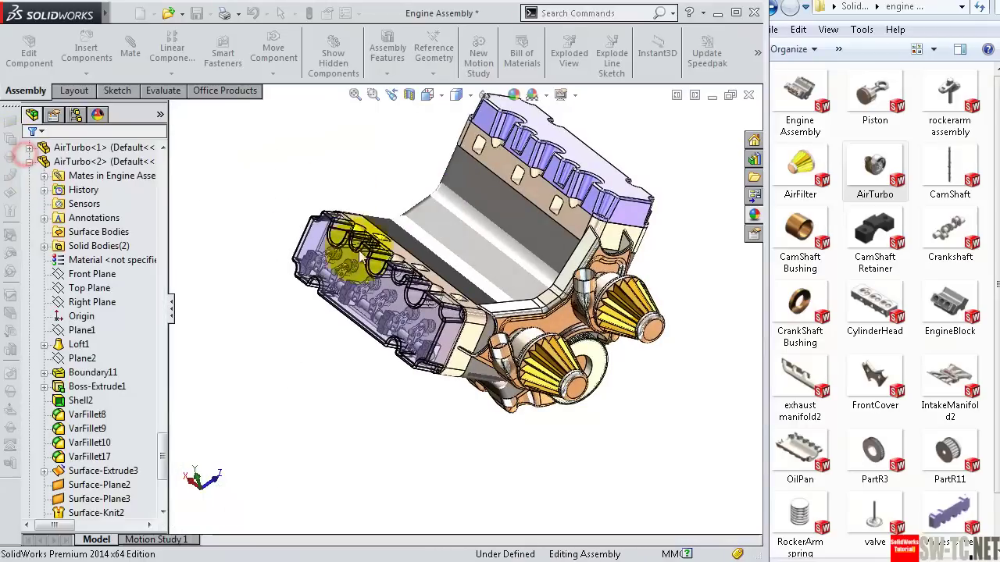
click(358, 327)
Step: Save the engine assembly and place exhaust manifold2 to the right of the engine
key(ctrl+z)
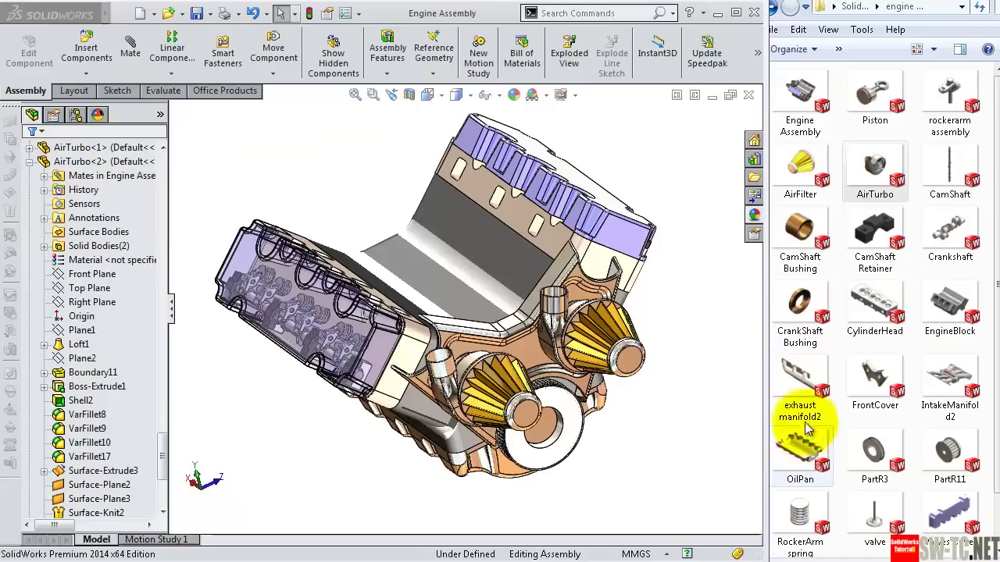
drag(800, 383, 544, 452)
mouse_move(380, 460)
mouse_down()
mouse_move(347, 437)
mouse_move(338, 467)
mouse_move(669, 291)
mouse_move(695, 293)
mouse_up()
Step: Add vvexhaust1 below-left of the engine and select an exhaust manifold face
click(988, 383)
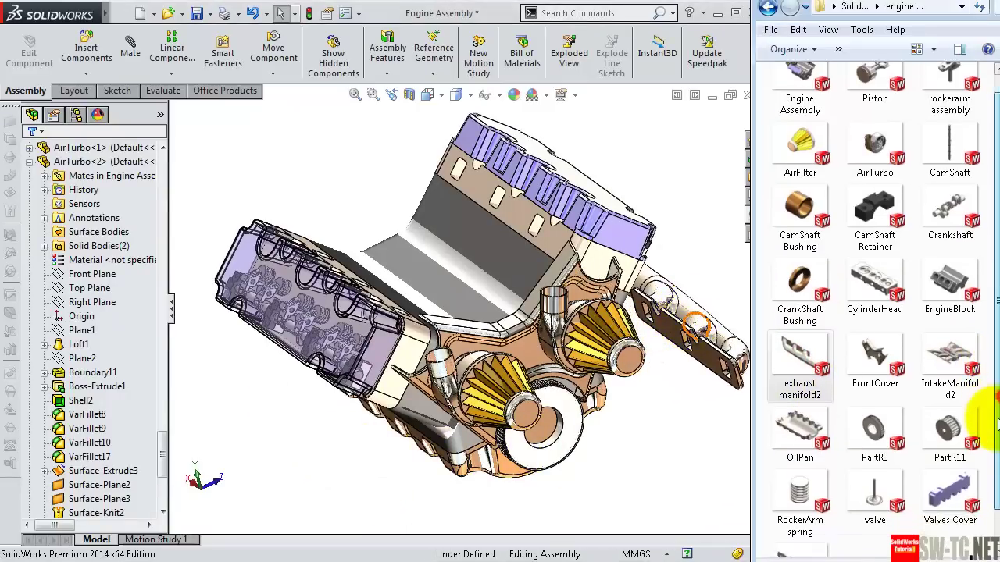
scroll(986, 414, down, 1)
drag(812, 521, 555, 481)
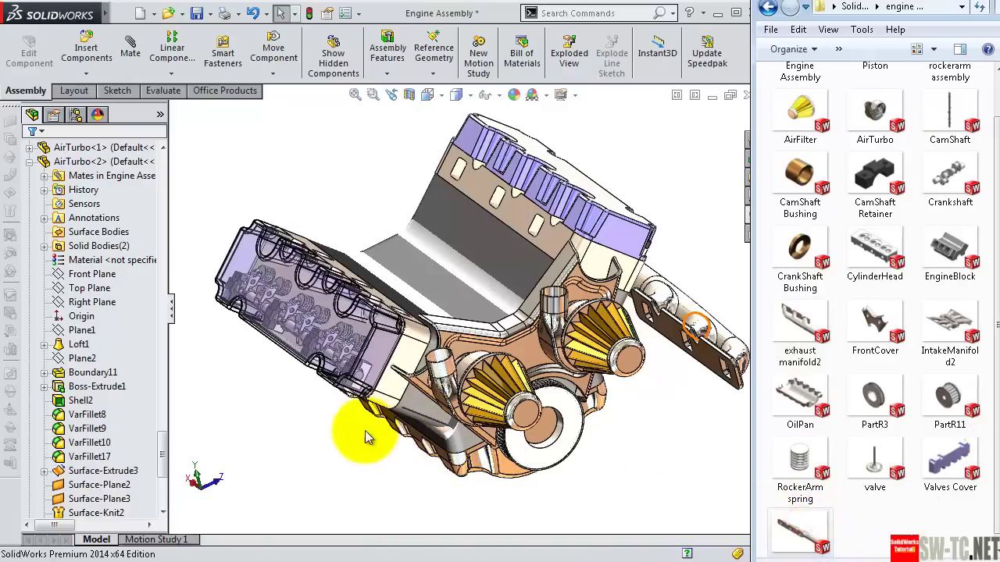
mouse_move(367, 437)
mouse_down()
mouse_move(290, 424)
mouse_move(310, 438)
mouse_up()
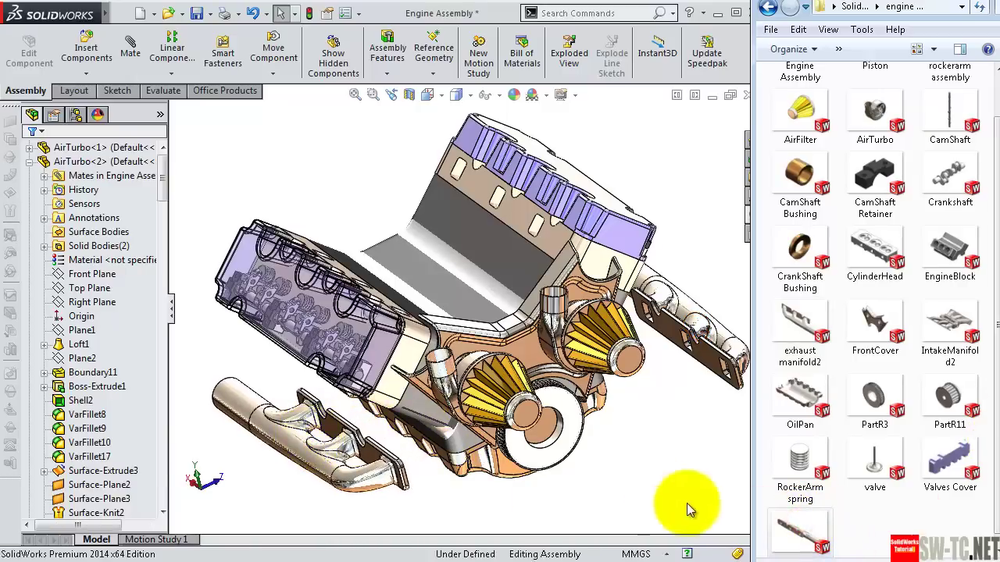
middle_drag(618, 474, 647, 438)
mouse_move(458, 468)
middle_down()
mouse_move(394, 490)
mouse_move(359, 470)
mouse_move(404, 504)
middle_up()
scroll(394, 490, down, 5)
click(391, 481)
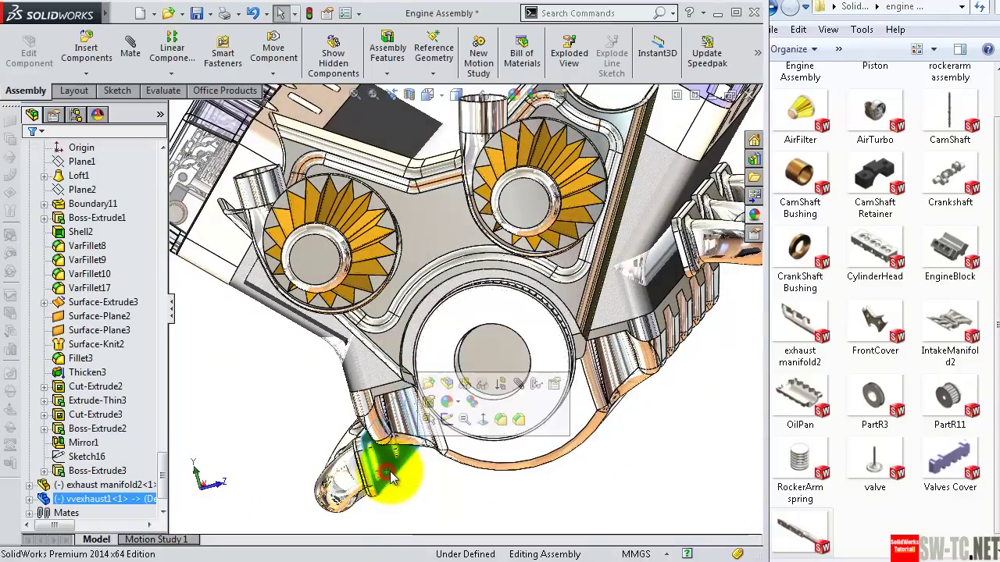
Step: Mate the exhaust manifold face coincident to the cylinder head face
click(510, 392)
scroll(390, 404, up, 5)
mouse_move(390, 405)
middle_down()
mouse_move(464, 379)
mouse_move(397, 355)
middle_up()
click(380, 285)
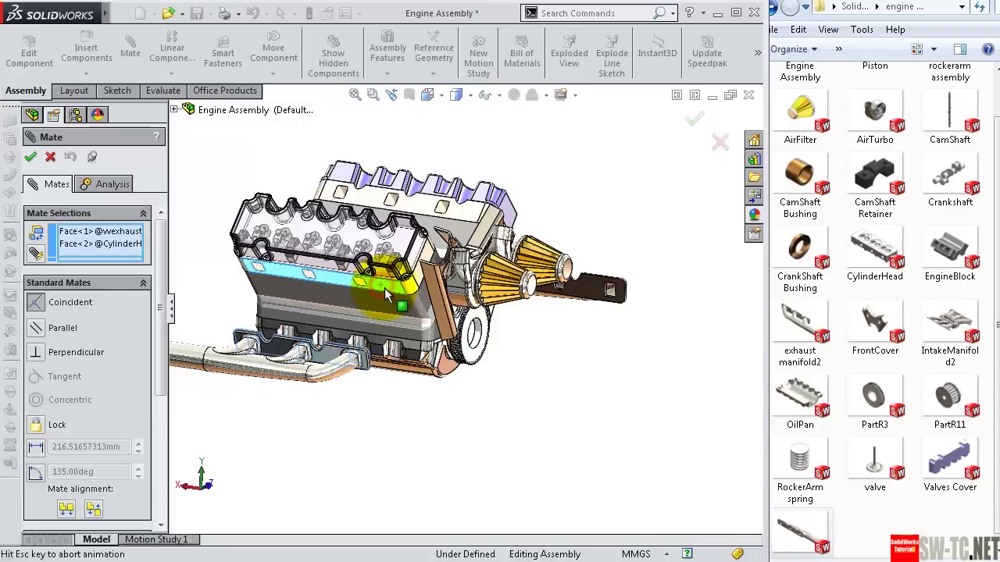
click(366, 270)
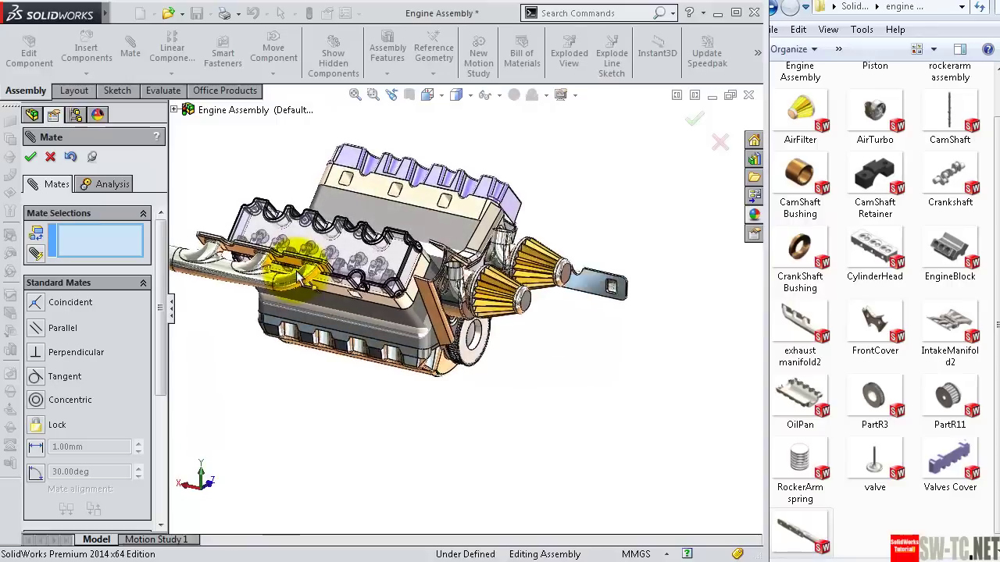
Step: Make a manifold flange edge coincident with its matching cylinder-head edge
scroll(297, 254, down, 5)
middle_drag(297, 254, 370, 298)
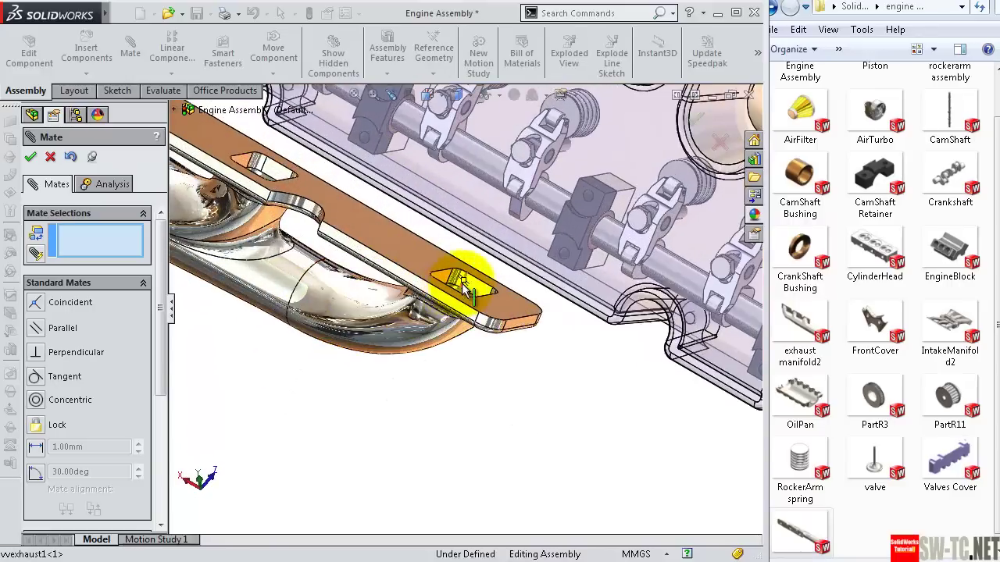
scroll(461, 293, down, 3)
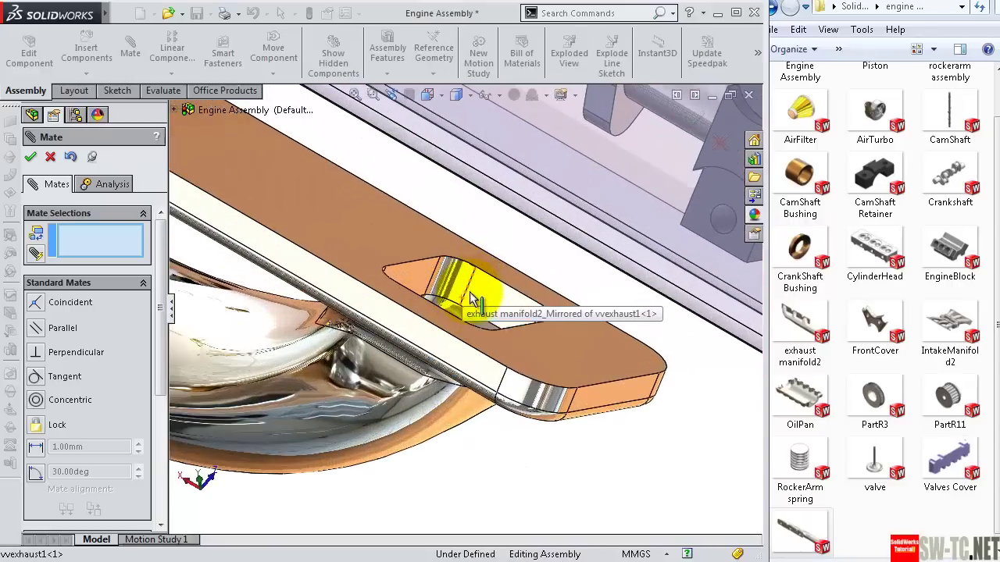
click(511, 334)
mouse_move(591, 424)
middle_down()
mouse_move(545, 478)
mouse_move(597, 444)
middle_up()
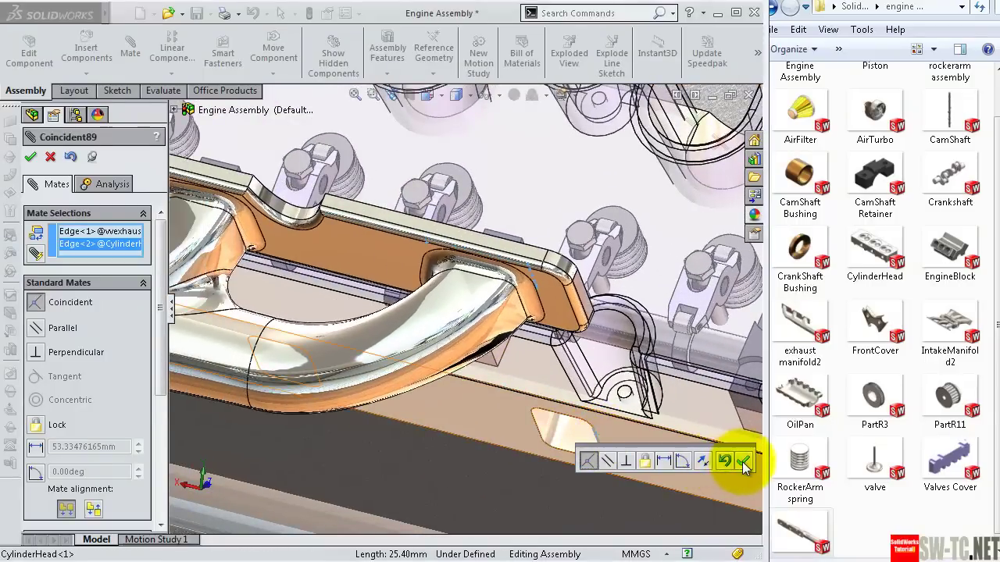
click(744, 464)
Step: Add a second coincident mate between another flange edge and cylinder-head edge
mouse_move(535, 279)
middle_down()
mouse_move(531, 334)
mouse_move(527, 266)
mouse_move(480, 252)
middle_up()
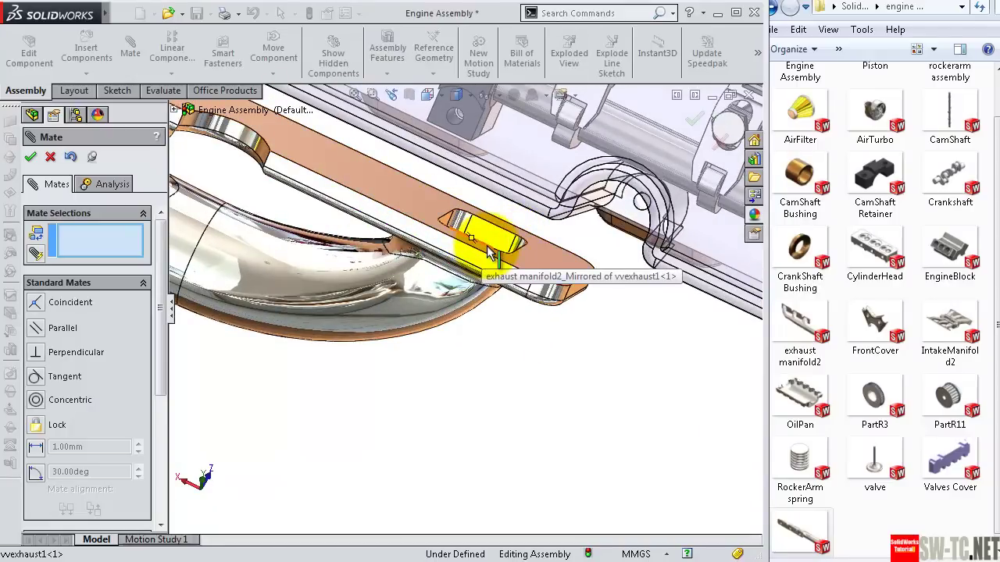
mouse_move(549, 347)
middle_down()
mouse_move(569, 301)
mouse_move(569, 245)
mouse_move(550, 234)
middle_up()
click(562, 217)
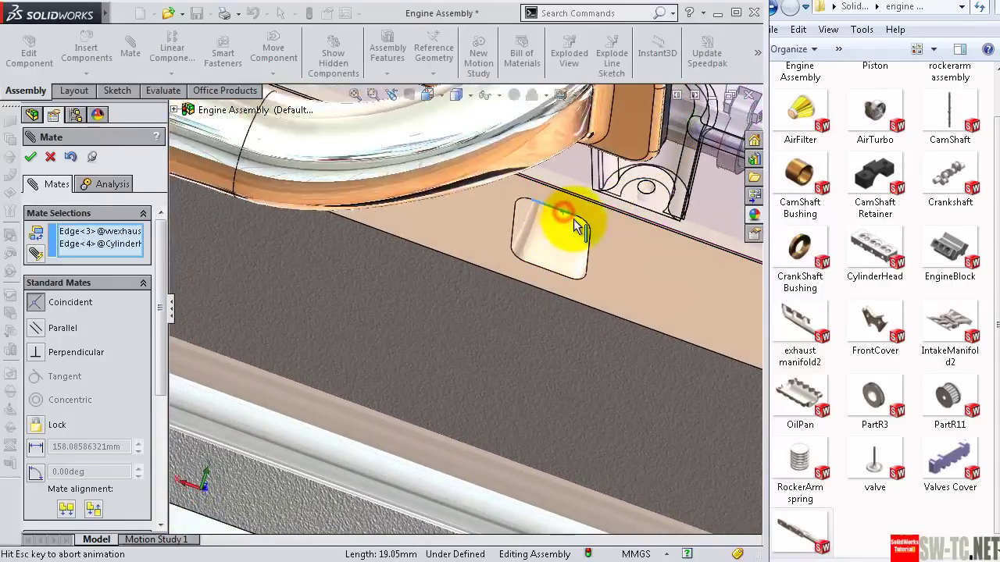
click(741, 213)
scroll(643, 266, up, 3)
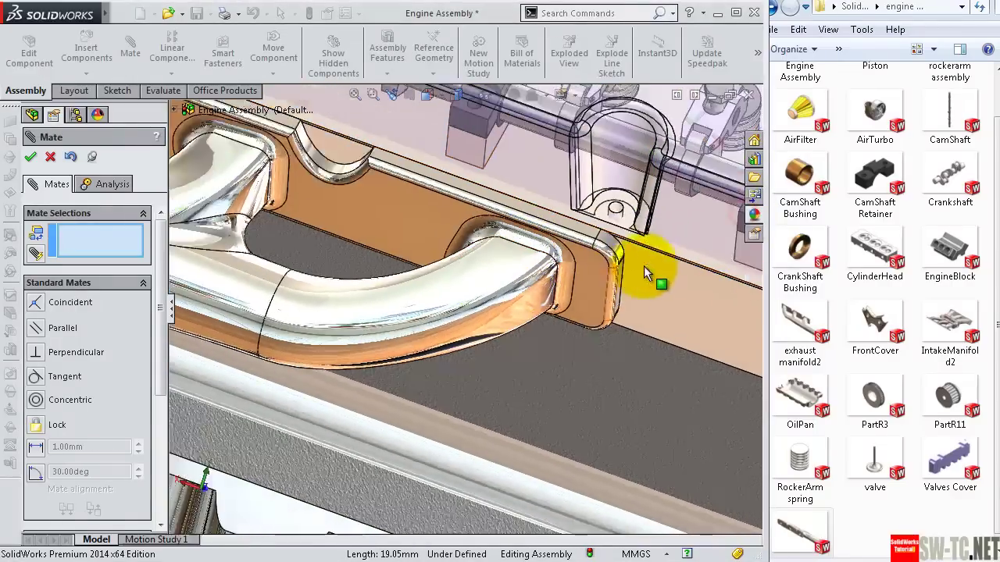
scroll(584, 285, up, 3)
scroll(570, 281, up, 2)
middle_drag(571, 282, 576, 161)
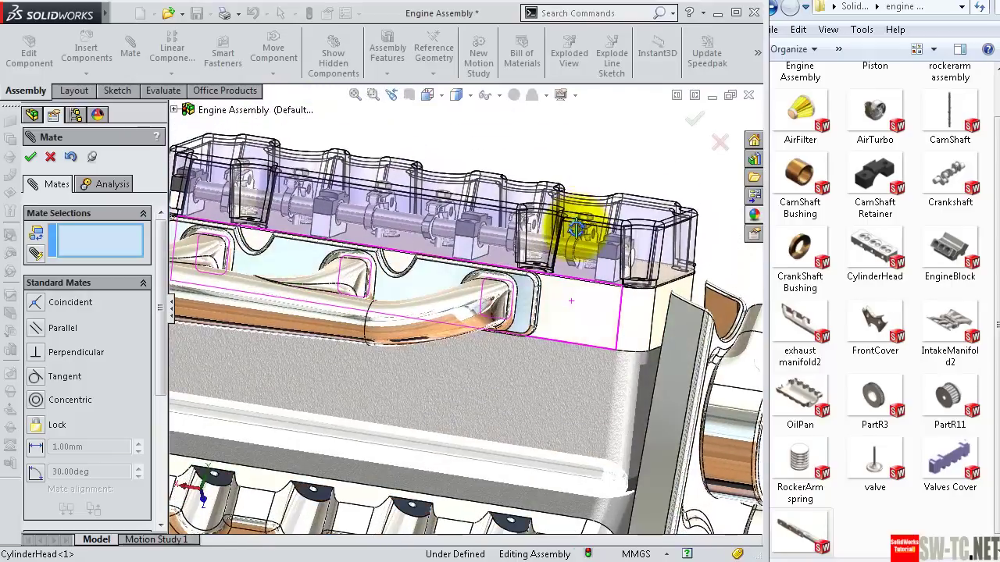
Step: Mate another exhaust manifold2 edge coincident to CylinderHead<2> as Coincident93, then inspect the fit
scroll(569, 229, up, 5)
scroll(569, 230, down, 5)
click(503, 428)
scroll(478, 383, down, 3)
scroll(468, 395, down, 2)
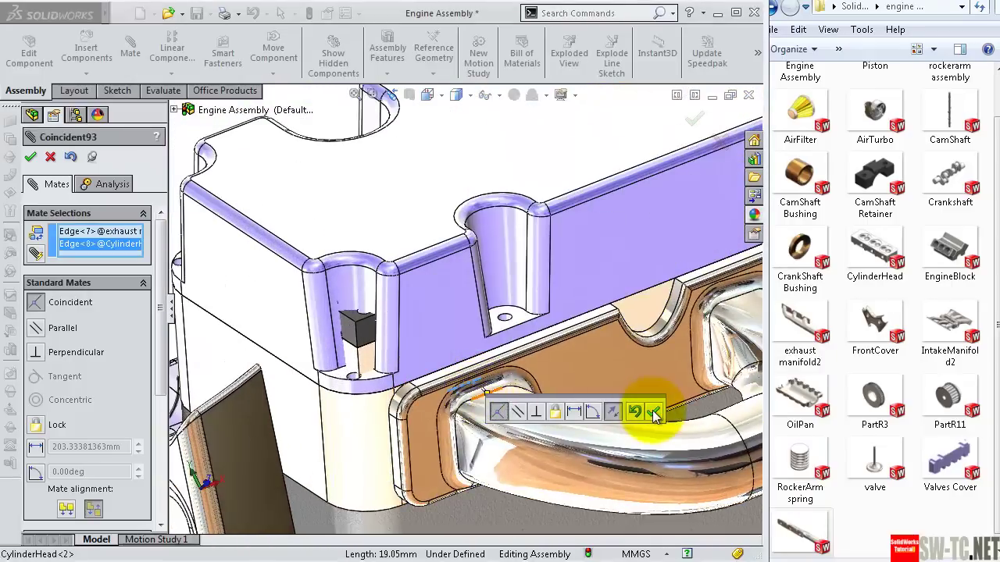
click(653, 411)
scroll(649, 410, up, 3)
scroll(646, 406, up, 3)
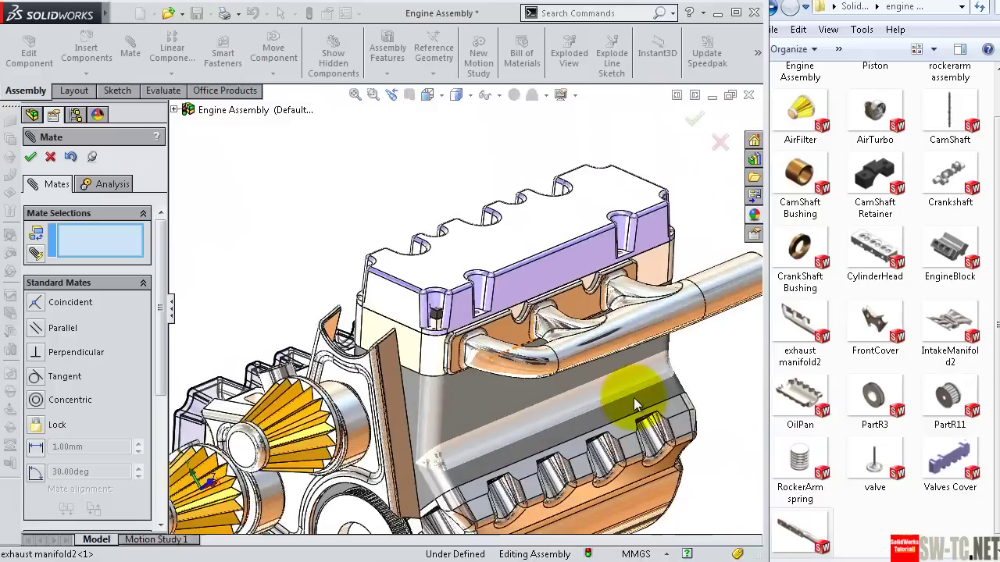
scroll(634, 403, up, 2)
mouse_move(632, 404)
middle_down()
mouse_move(731, 397)
mouse_move(710, 417)
mouse_move(703, 513)
mouse_move(687, 547)
mouse_move(699, 556)
mouse_move(713, 525)
mouse_move(723, 383)
mouse_move(627, 351)
mouse_move(349, 361)
mouse_move(302, 384)
mouse_move(297, 397)
mouse_move(383, 373)
middle_up()
scroll(383, 373, down, 2)
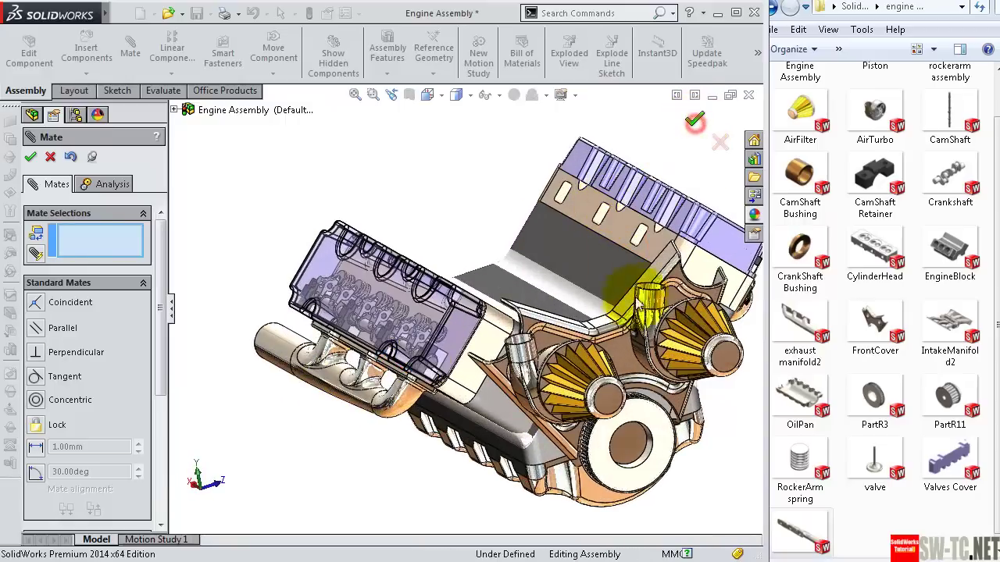
Step: Close Mate, insert IntakeManifold2 from Explorer, and position it over the engine
key(Escape)
scroll(620, 337, down, 1)
scroll(619, 337, down, 2)
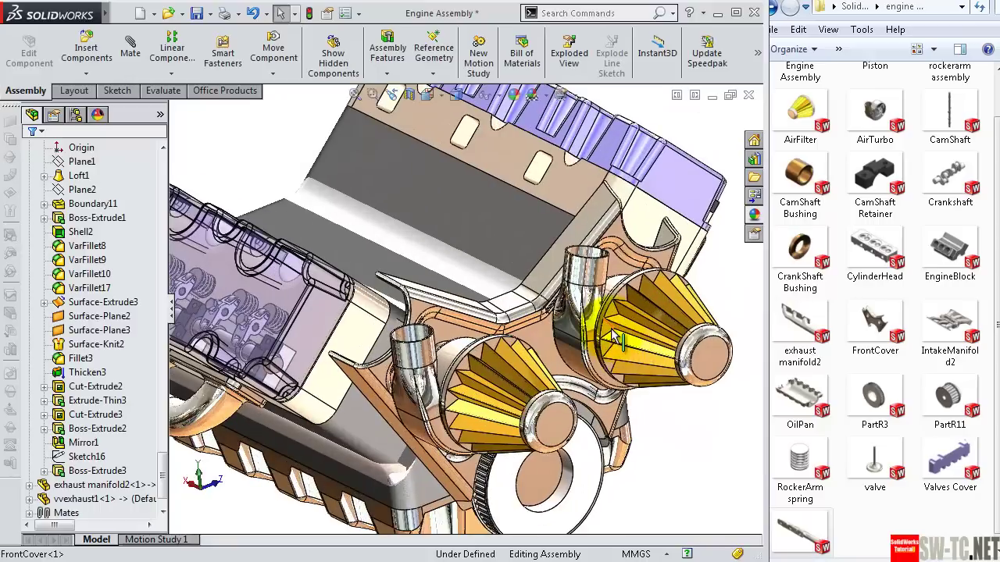
scroll(615, 336, up, 1)
scroll(735, 341, up, 2)
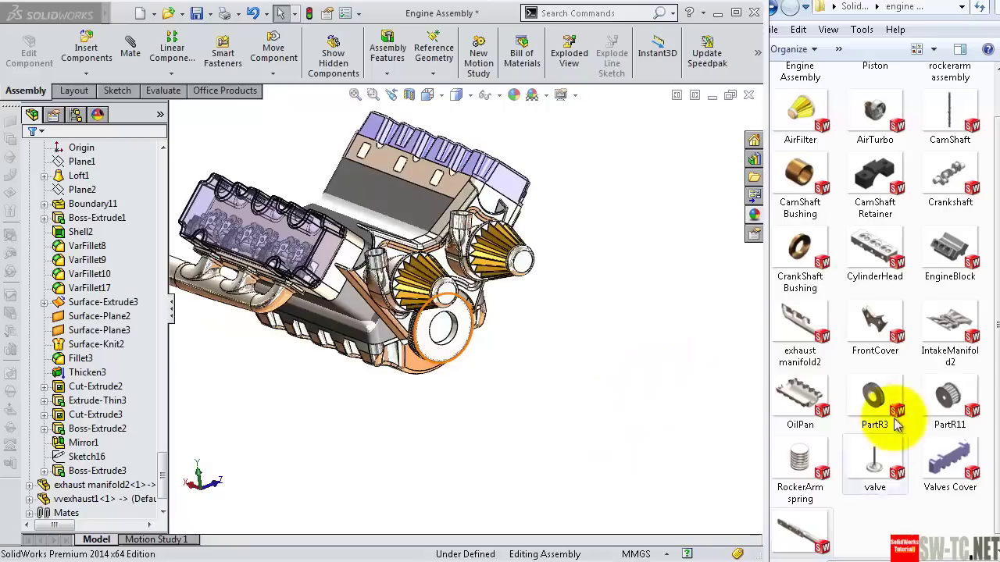
drag(947, 332, 660, 321)
middle_drag(658, 346, 665, 405)
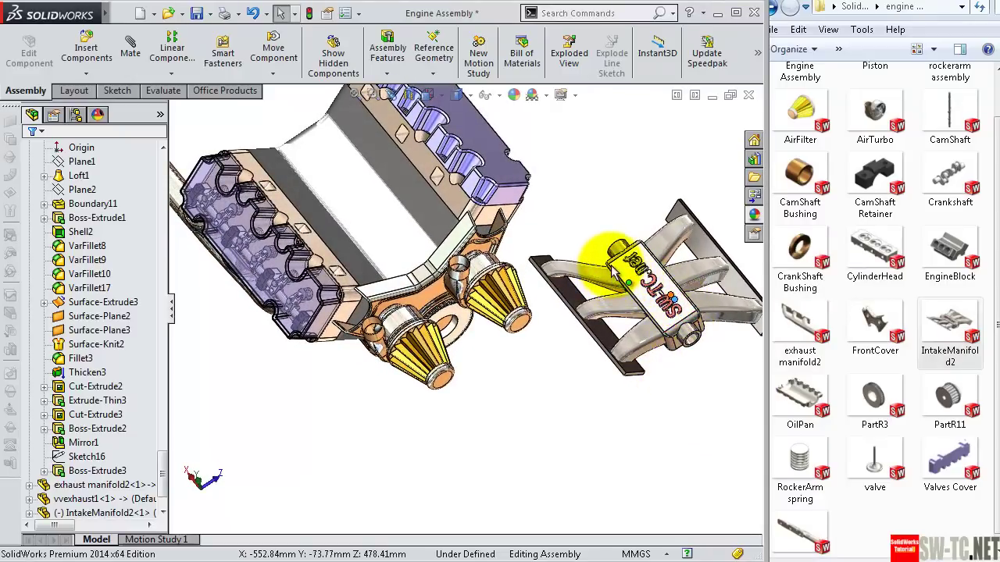
drag(614, 265, 524, 364)
mouse_move(524, 364)
middle_down()
mouse_move(546, 293)
mouse_move(523, 402)
middle_up()
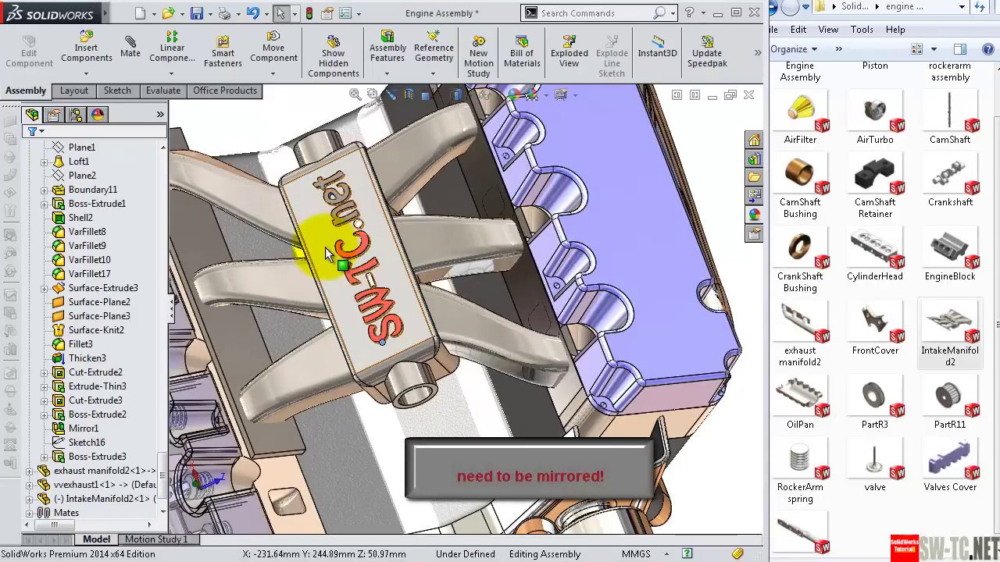
click(324, 212)
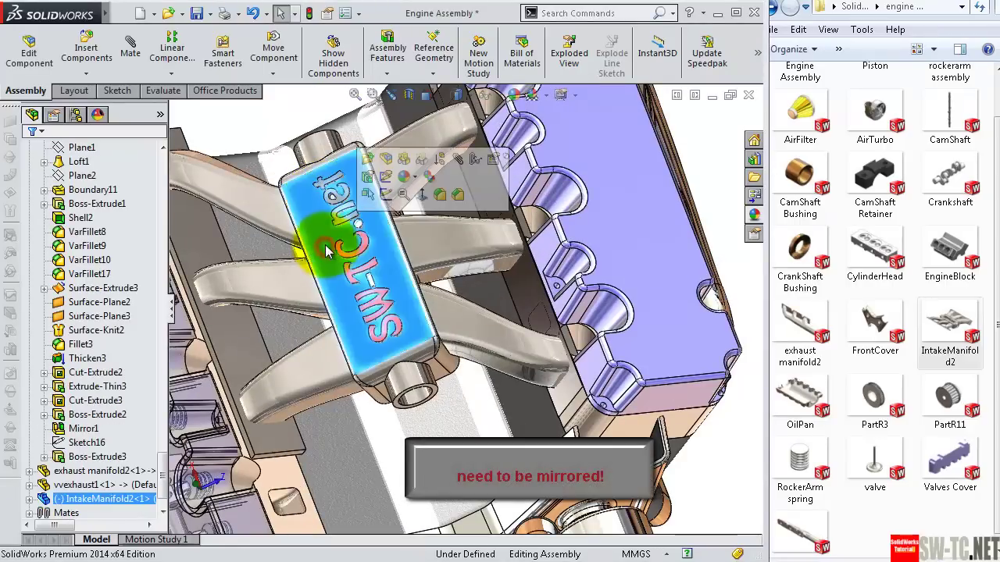
Step: Open IntakeManifold2 and mirror it across its Front Plane into a new part
click(367, 161)
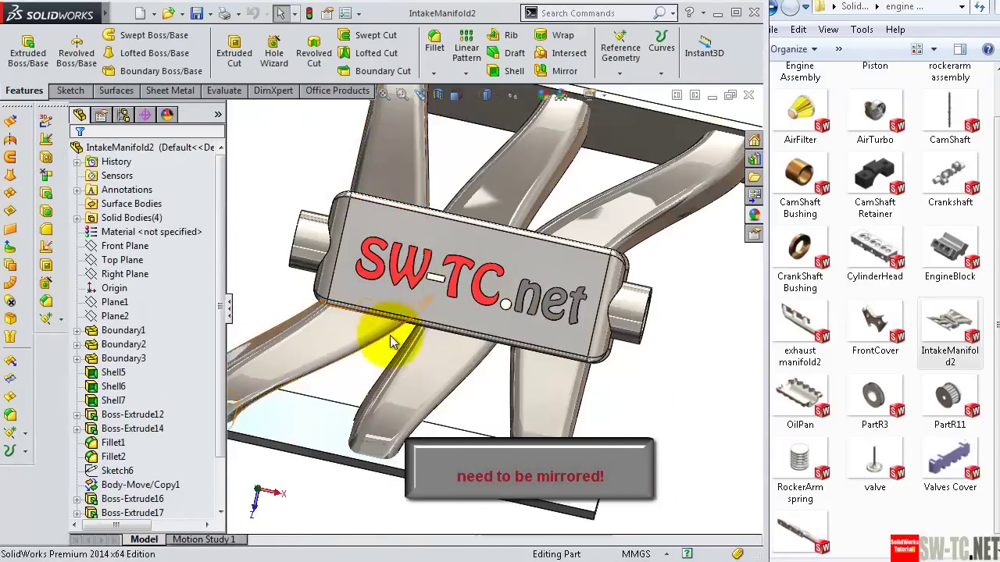
middle_drag(393, 341, 380, 277)
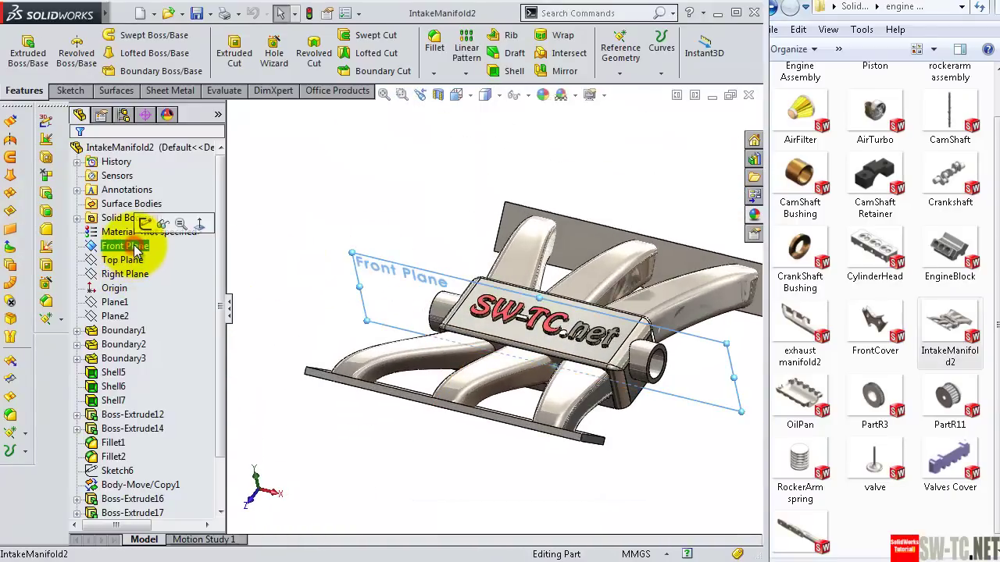
click(213, 14)
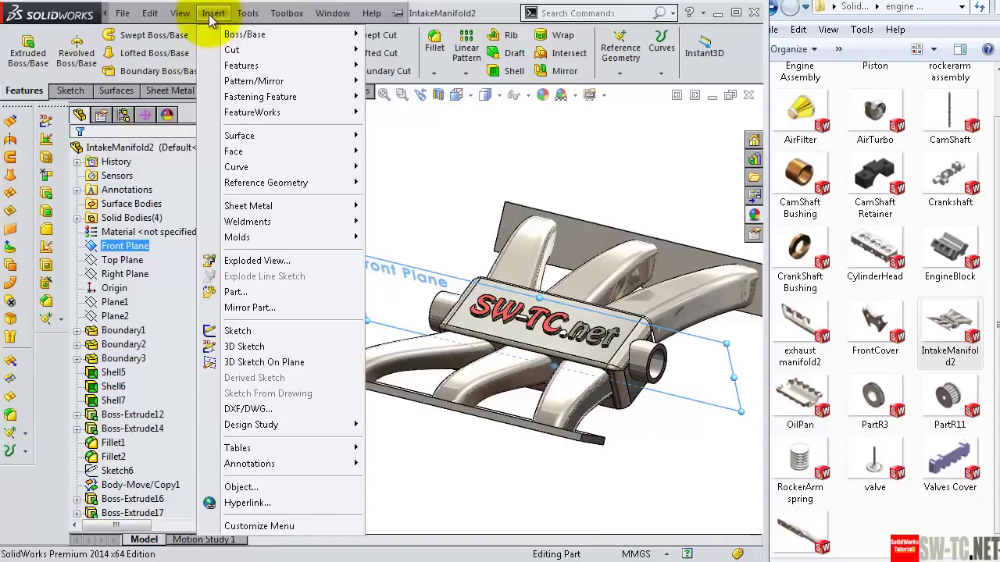
click(264, 313)
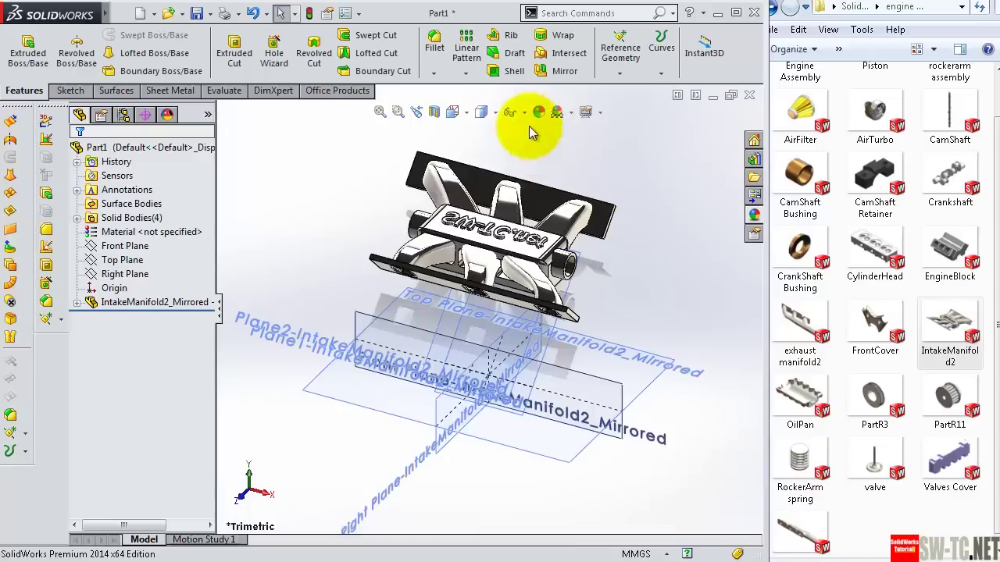
Step: Hide the reference planes in the mirrored IntakeManifold2_Mirrored part
click(530, 116)
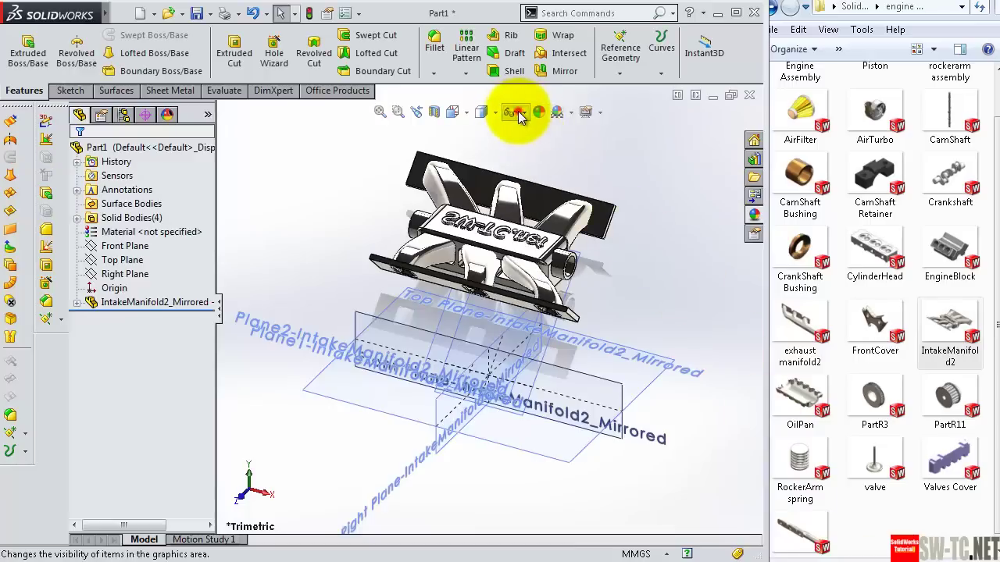
click(519, 114)
click(512, 134)
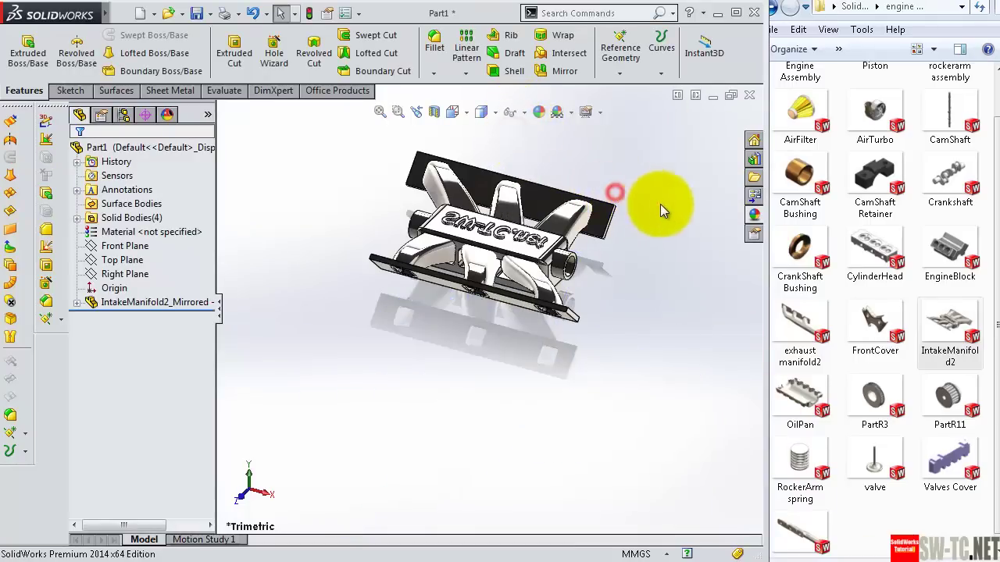
middle_drag(660, 204, 668, 255)
scroll(668, 254, down, 3)
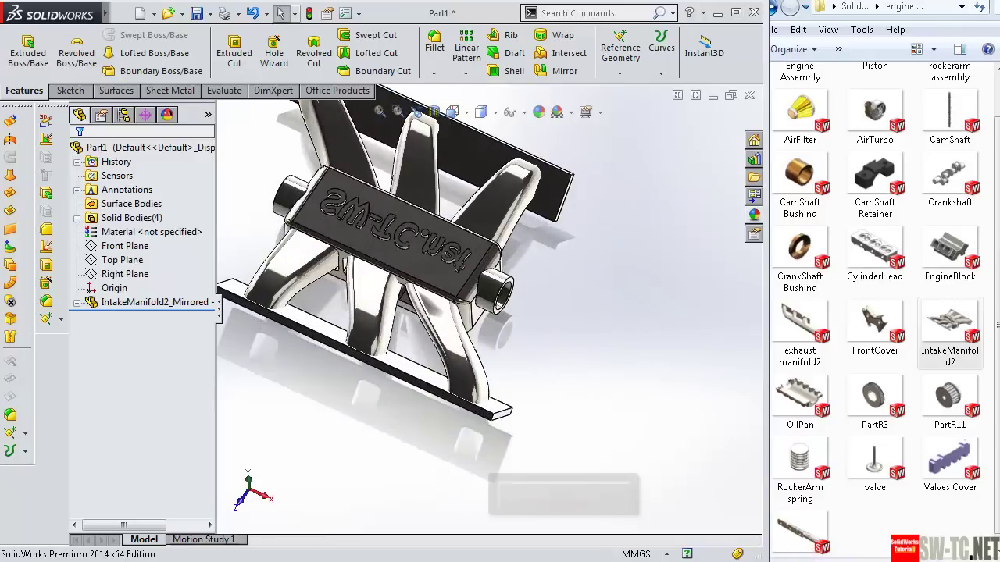
Step: Insert the saved mirrored manifold vvv into the Engine Assembly
click(871, 533)
drag(880, 539, 404, 310)
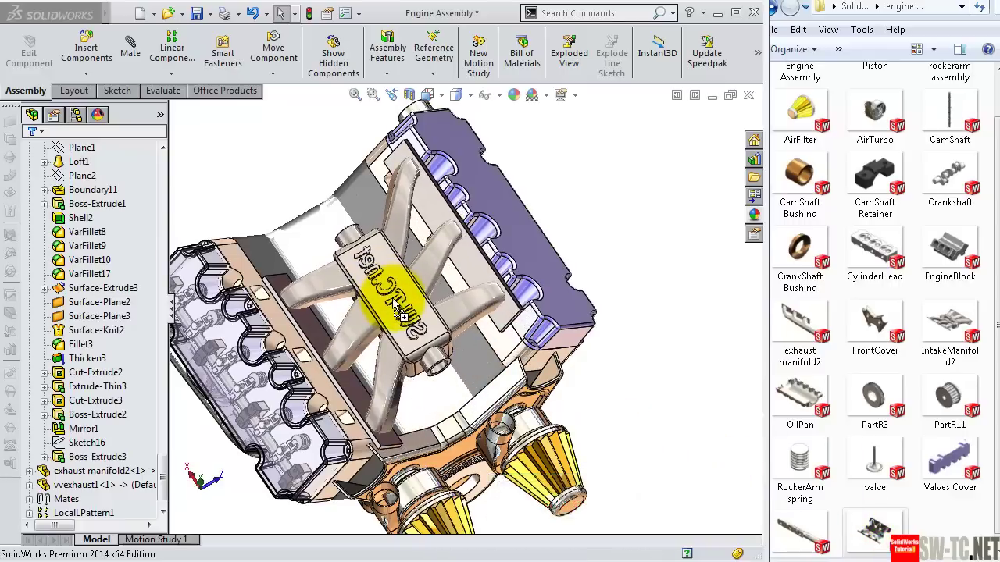
mouse_move(402, 311)
mouse_down()
mouse_move(374, 310)
mouse_move(367, 300)
mouse_up()
middle_drag(634, 392, 472, 311)
Step: Move vvv<1> up against the engine with Move Component
mouse_move(428, 275)
middle_down()
mouse_move(480, 353)
mouse_move(487, 398)
middle_up()
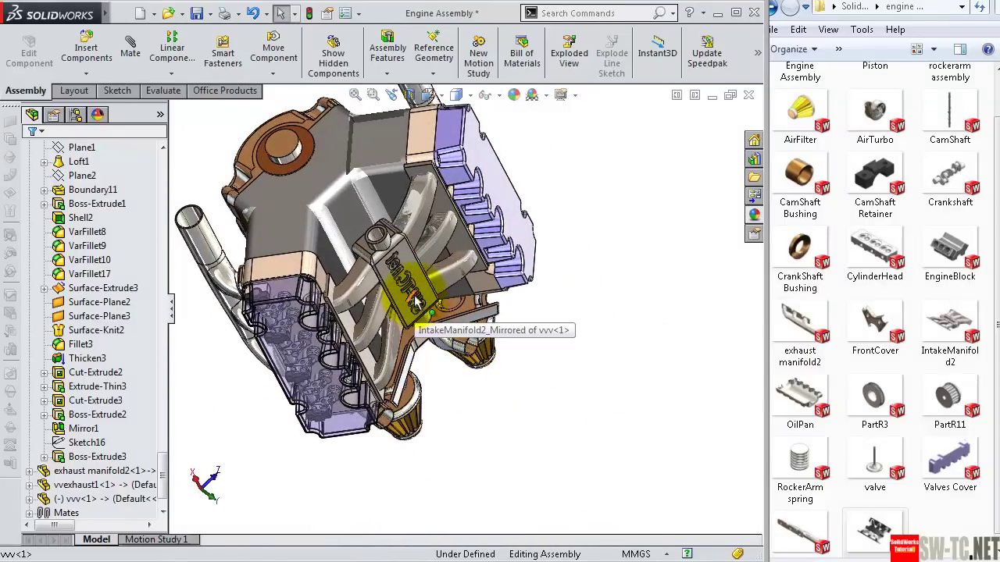
drag(416, 303, 398, 277)
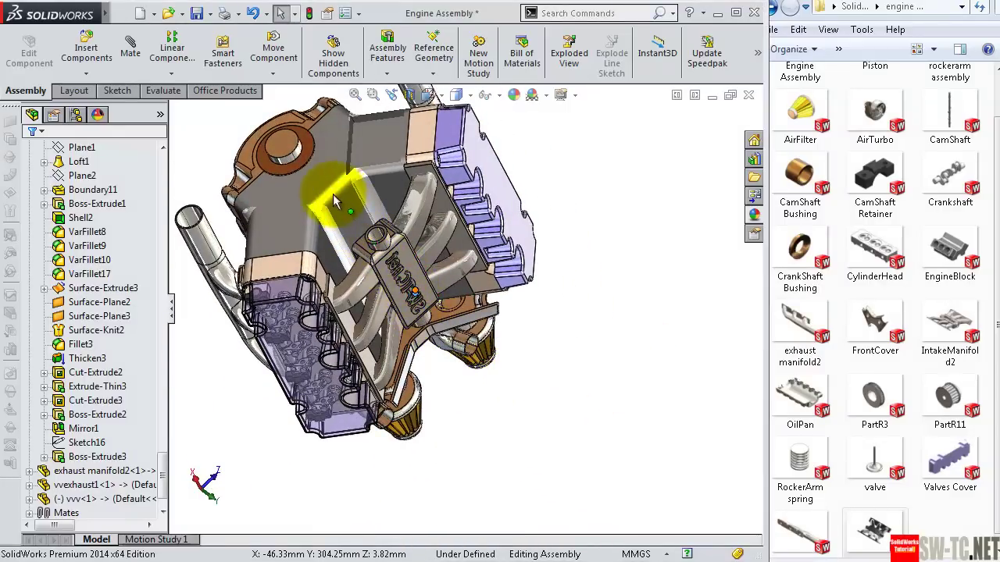
mouse_move(333, 194)
mouse_down()
mouse_move(357, 156)
mouse_move(462, 287)
mouse_move(512, 317)
mouse_up()
key(Escape)
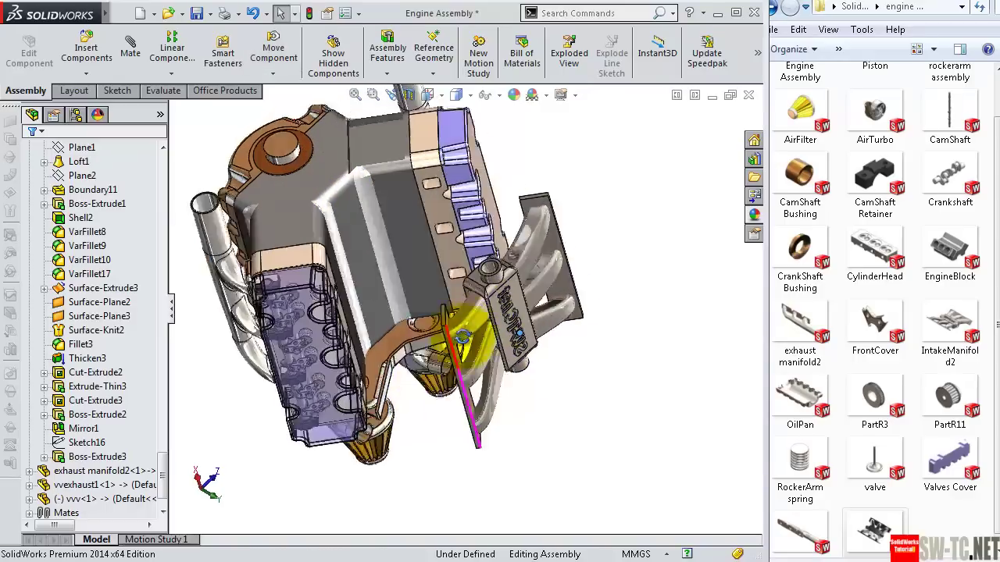
Step: Begin a mate on a CylinderHead face
middle_drag(484, 347, 334, 350)
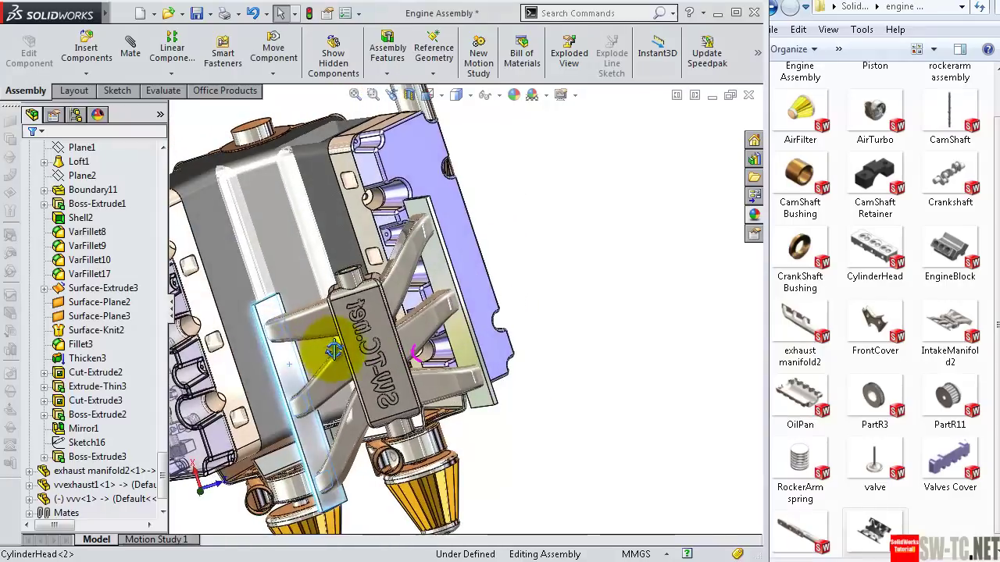
click(201, 303)
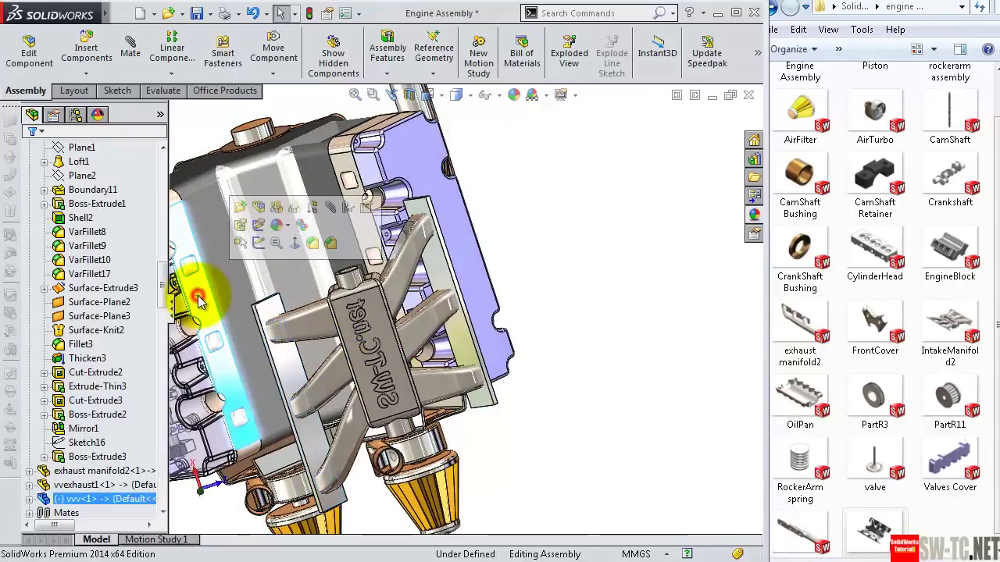
click(332, 209)
Step: Mate the vvv manifold face coincident to the cylinder head face
mouse_move(313, 278)
middle_down()
mouse_move(368, 268)
mouse_move(424, 234)
mouse_move(462, 312)
middle_up()
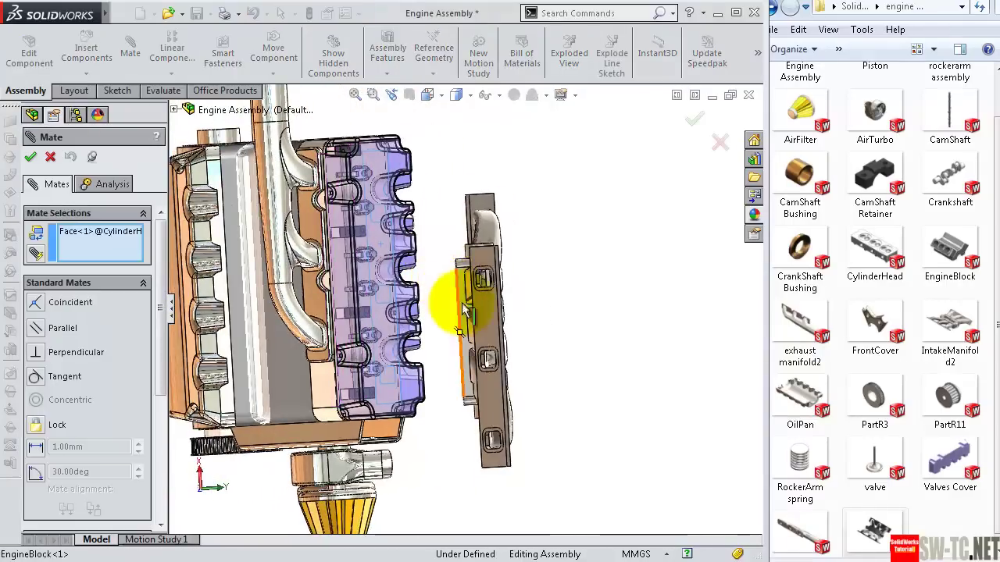
click(480, 315)
middle_drag(542, 313, 446, 323)
click(621, 336)
click(707, 339)
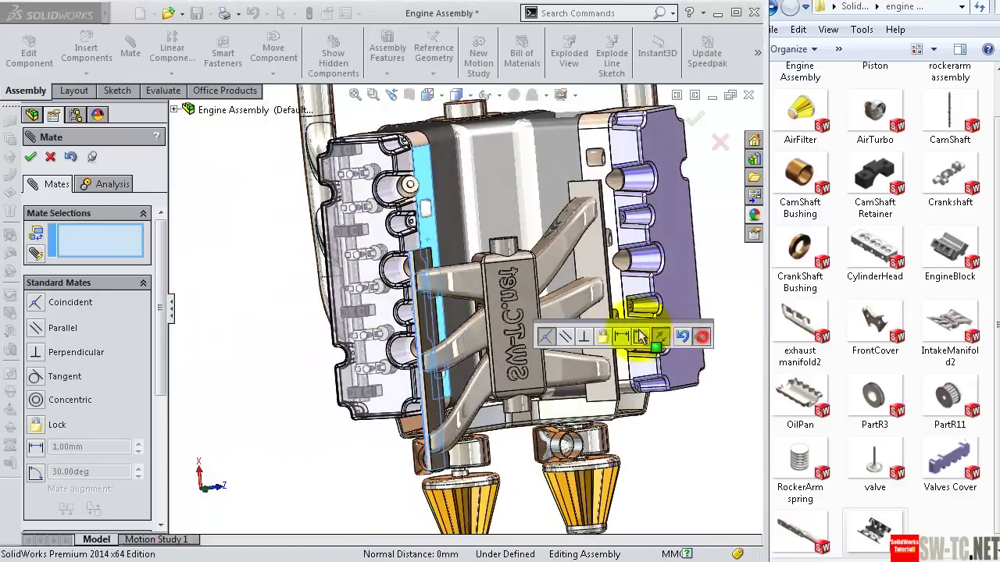
Step: Make a manifold slot edge coincident with the matching cylinder head edge
mouse_move(647, 336)
middle_down()
mouse_move(408, 257)
mouse_move(374, 263)
mouse_move(352, 241)
mouse_move(357, 224)
mouse_move(551, 237)
mouse_move(598, 167)
middle_up()
scroll(288, 264, down, 5)
click(283, 260)
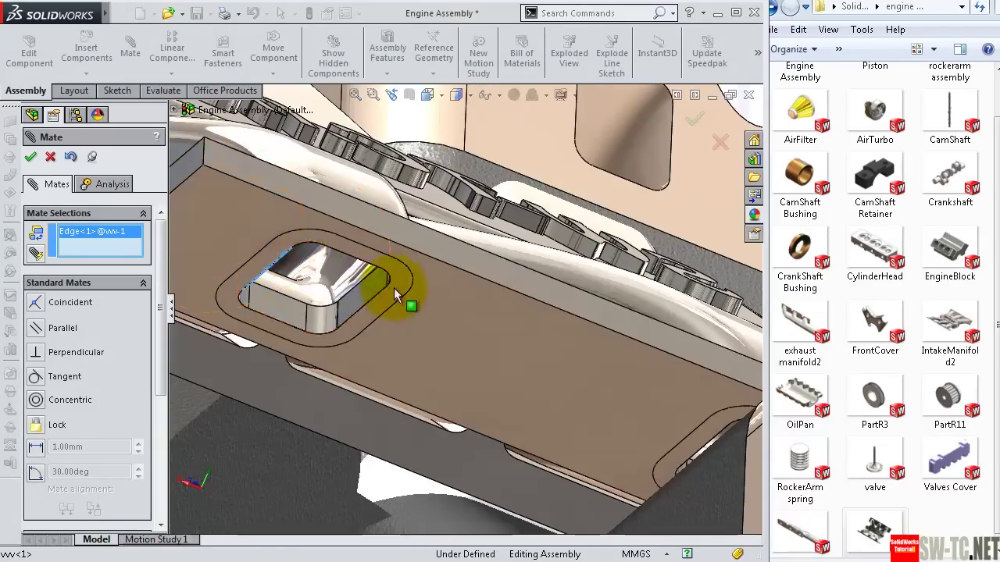
mouse_move(396, 295)
middle_down()
mouse_move(371, 419)
mouse_move(622, 371)
mouse_move(636, 323)
mouse_move(602, 302)
mouse_move(491, 290)
mouse_move(485, 309)
middle_up()
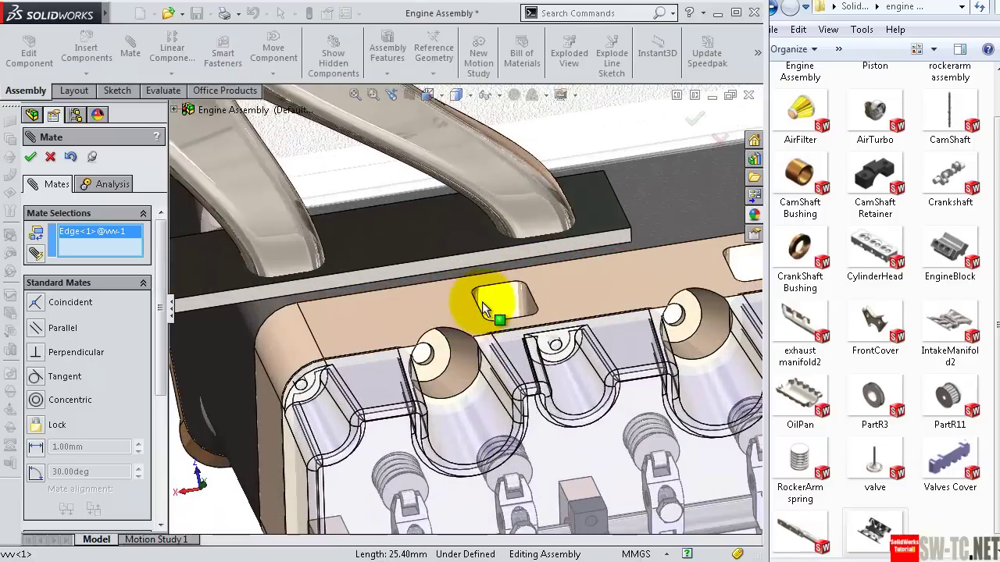
click(482, 316)
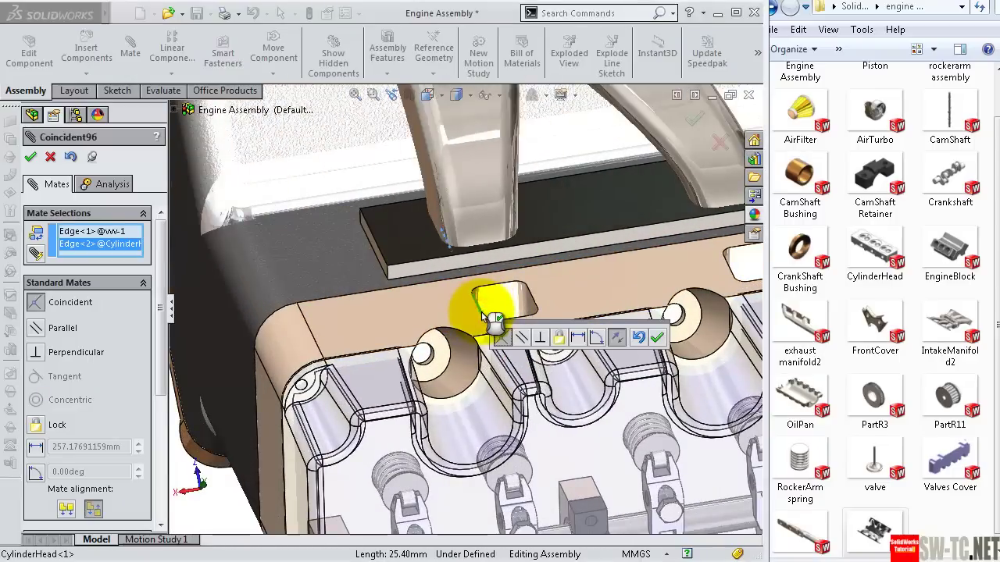
click(659, 338)
Step: Add a second coincident edge mate on the next slot, then close Mate
mouse_move(554, 290)
middle_down()
mouse_move(553, 263)
mouse_move(591, 229)
mouse_move(616, 268)
middle_up()
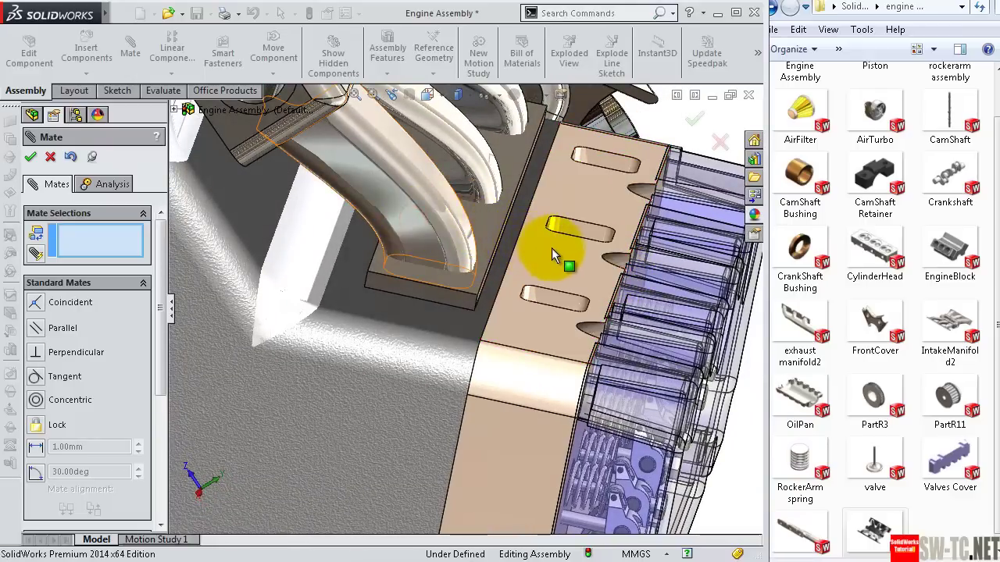
mouse_move(567, 255)
mouse_down()
mouse_move(614, 279)
mouse_move(636, 357)
mouse_move(669, 289)
mouse_move(732, 303)
mouse_move(756, 296)
mouse_move(752, 310)
mouse_up()
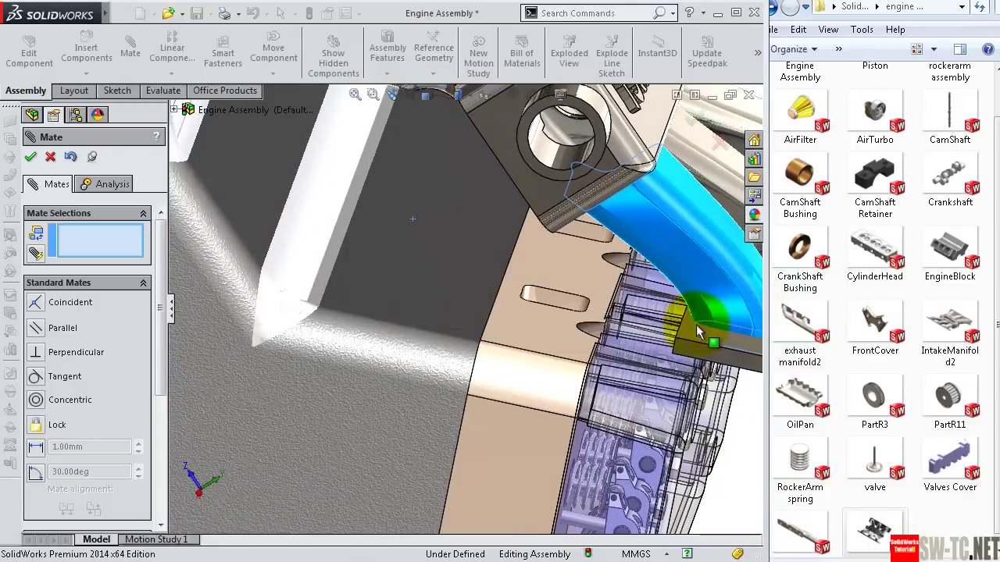
mouse_move(696, 324)
mouse_down()
mouse_move(654, 297)
mouse_move(631, 245)
mouse_move(660, 311)
mouse_up()
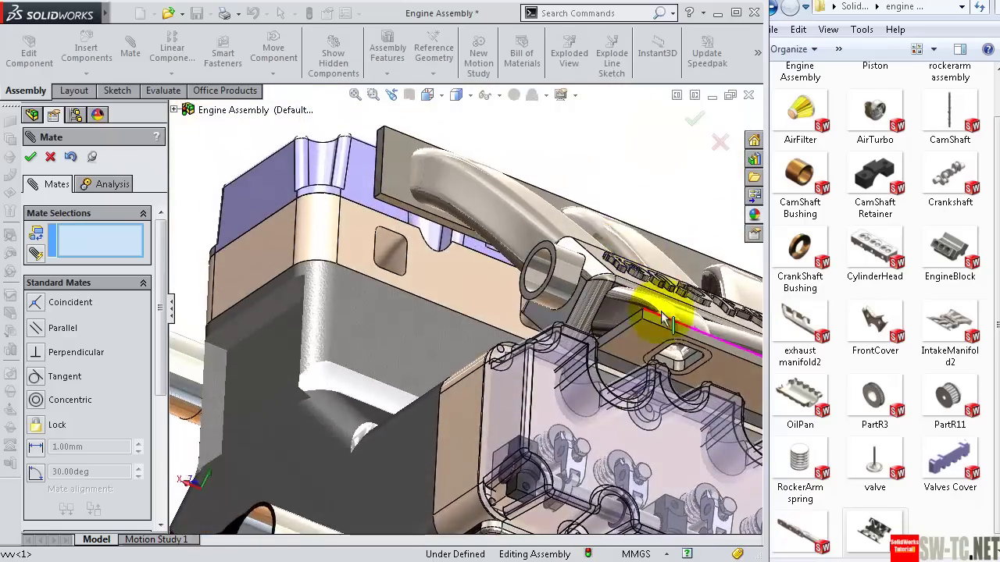
scroll(660, 310, down, 3)
scroll(681, 366, down, 3)
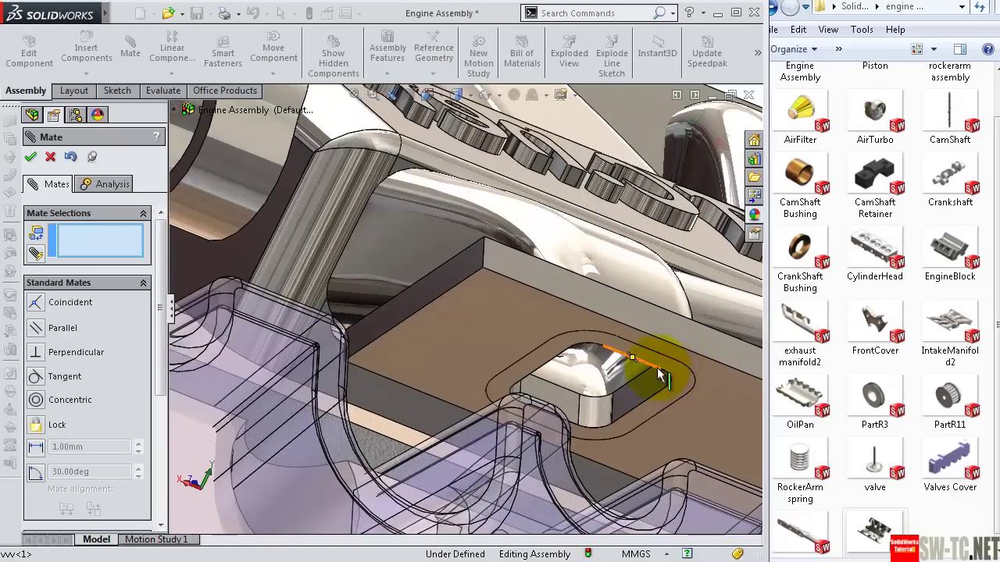
mouse_move(578, 357)
middle_down()
mouse_move(569, 439)
mouse_move(414, 205)
middle_up()
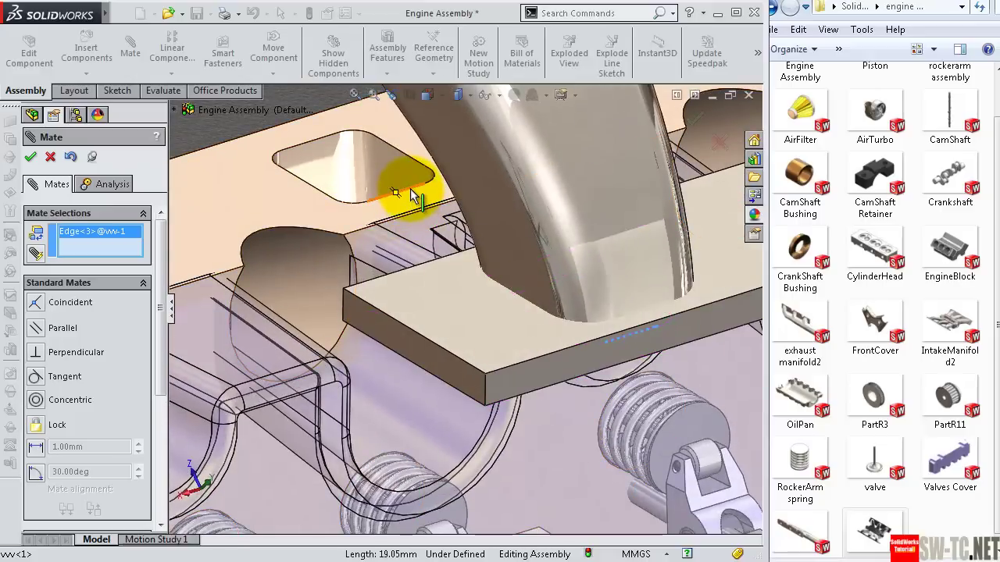
click(410, 190)
click(586, 170)
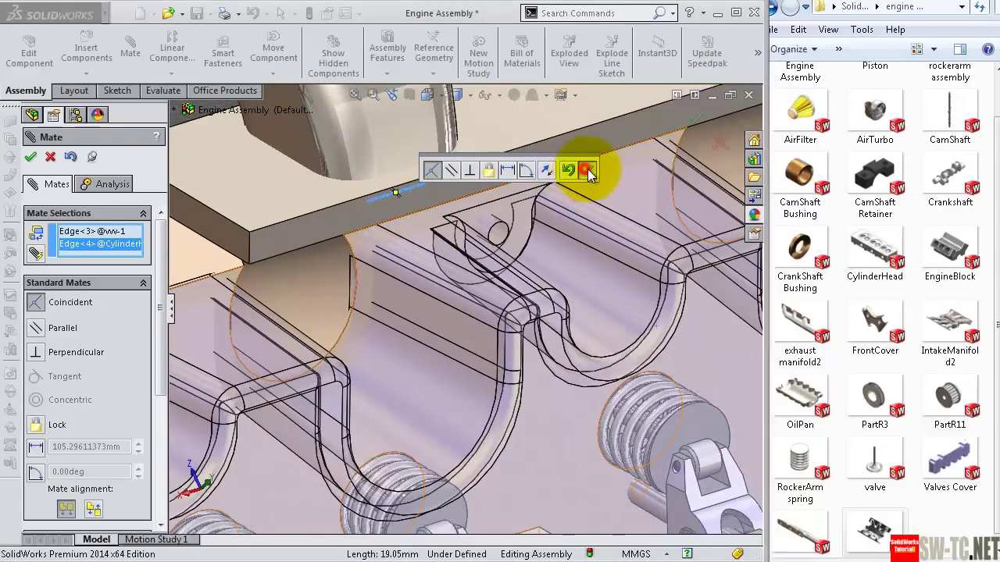
scroll(613, 211, up, 2)
scroll(602, 212, up, 2)
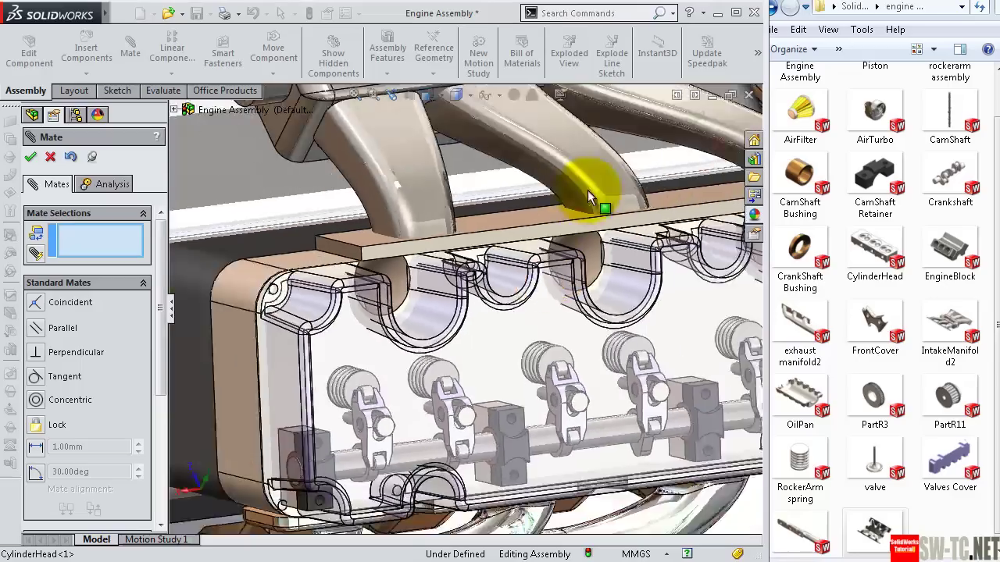
scroll(591, 190, up, 2)
scroll(585, 212, up, 1)
scroll(524, 178, up, 2)
scroll(524, 174, up, 2)
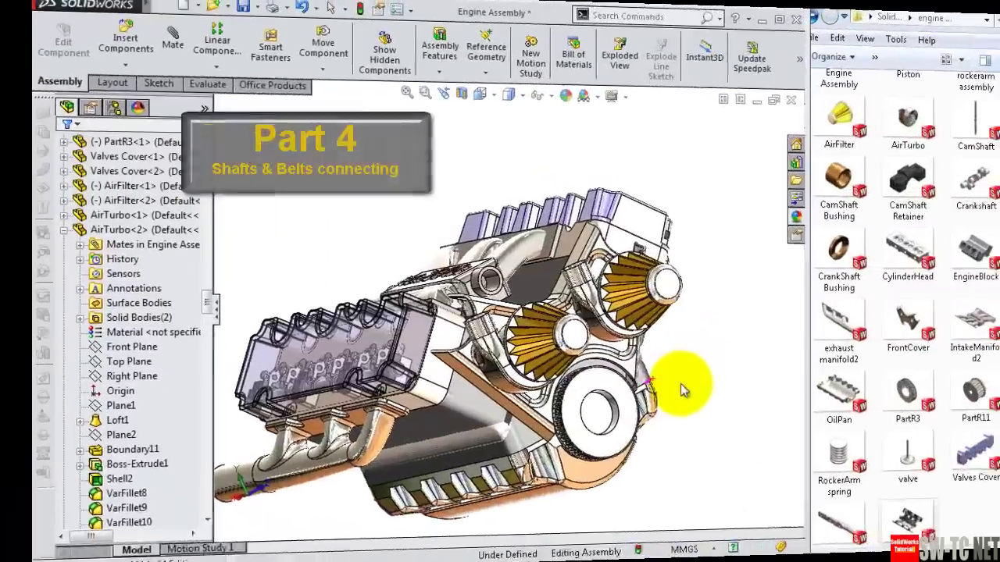
scroll(597, 399, down, 2)
Step: Make the EngineBlock and FrontCover transparent
scroll(597, 400, down, 2)
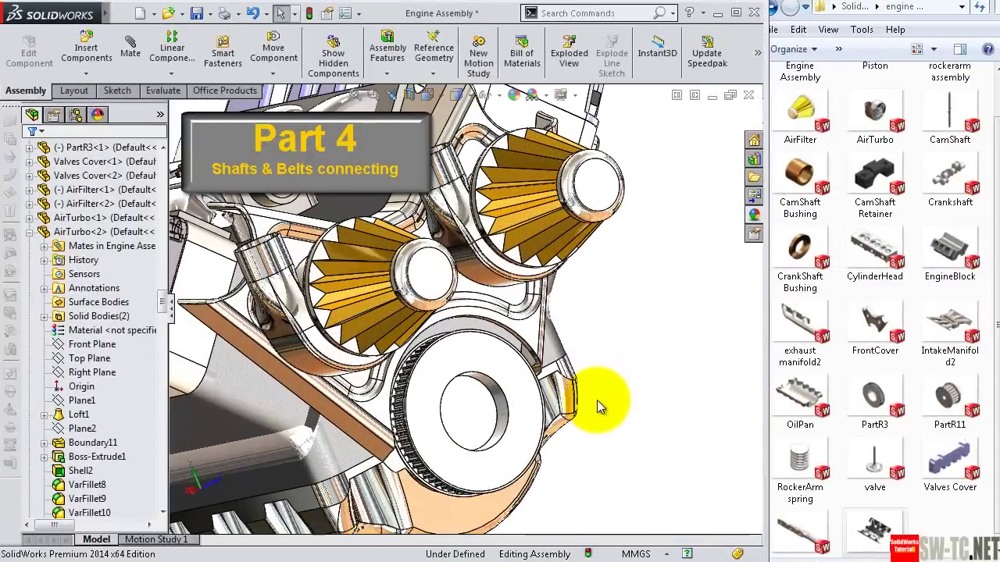
scroll(587, 424, down, 2)
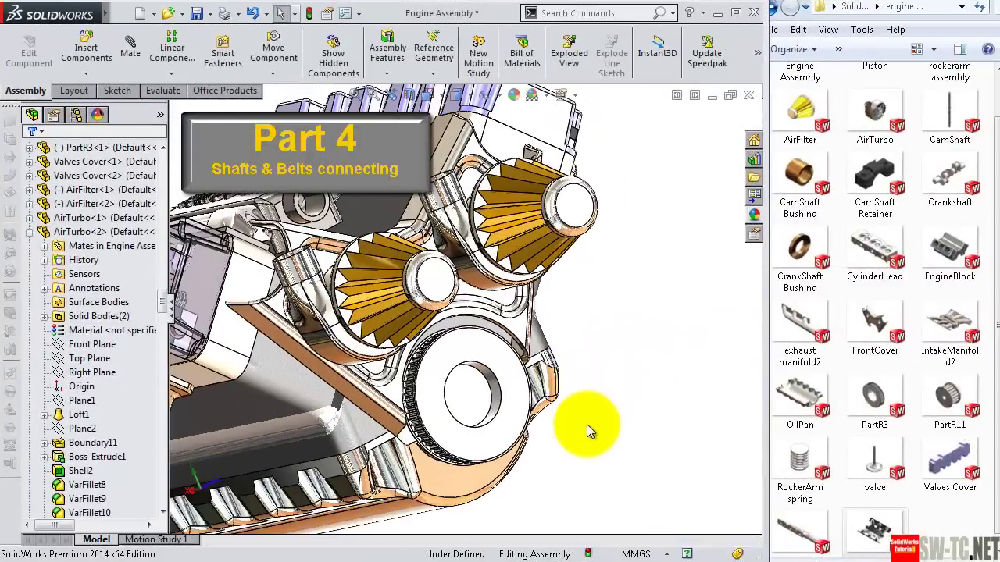
click(367, 437)
click(463, 344)
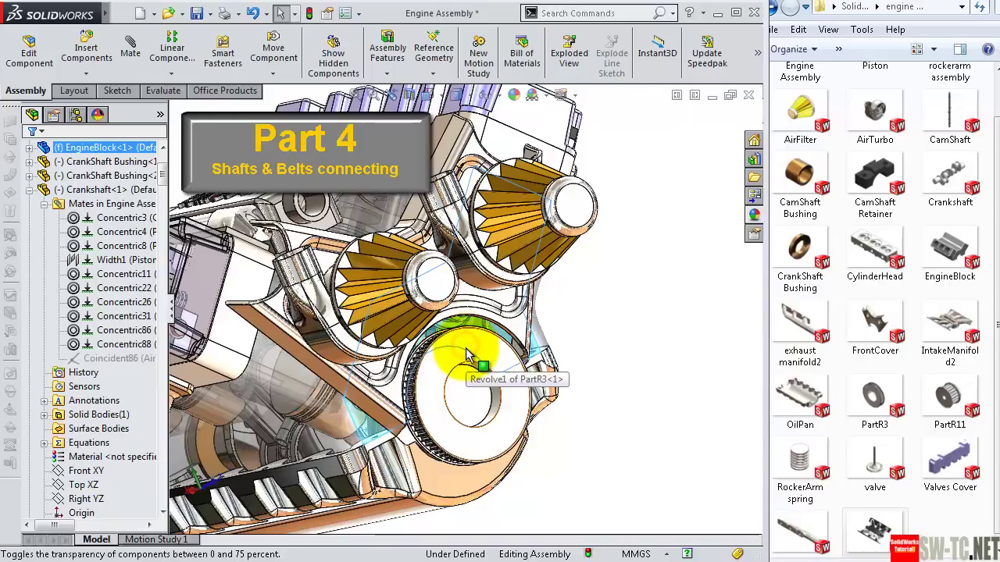
click(400, 400)
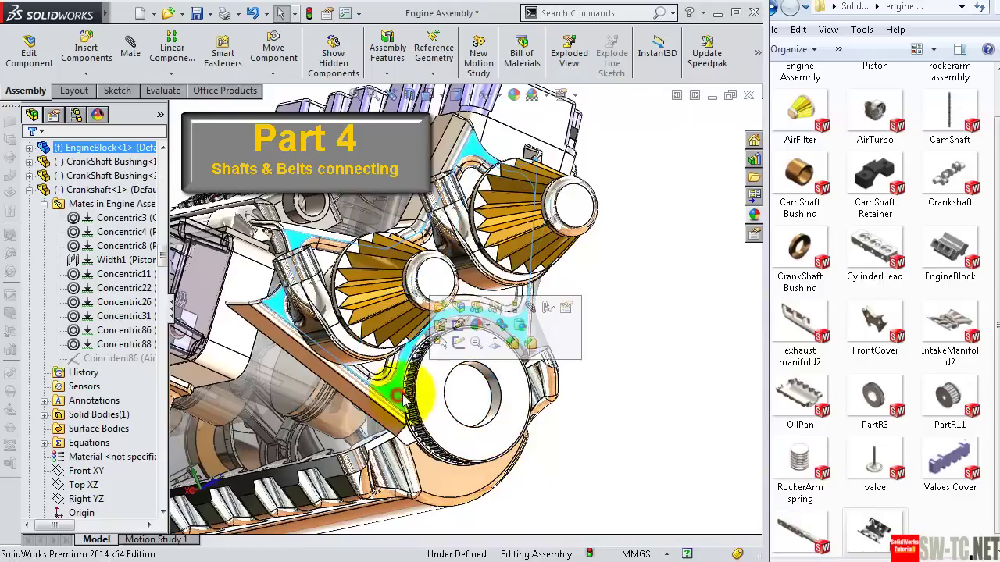
click(490, 312)
Step: Start a mate with the PartR3 pulley's Top Plane as first reference
mouse_move(593, 383)
middle_down()
mouse_move(642, 362)
mouse_move(602, 370)
middle_up()
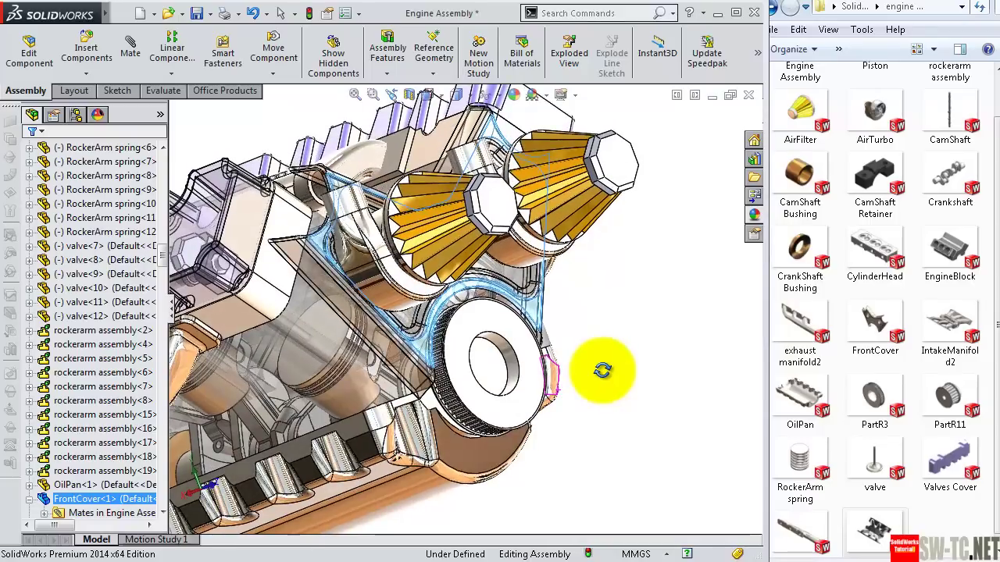
scroll(603, 370, up, 5)
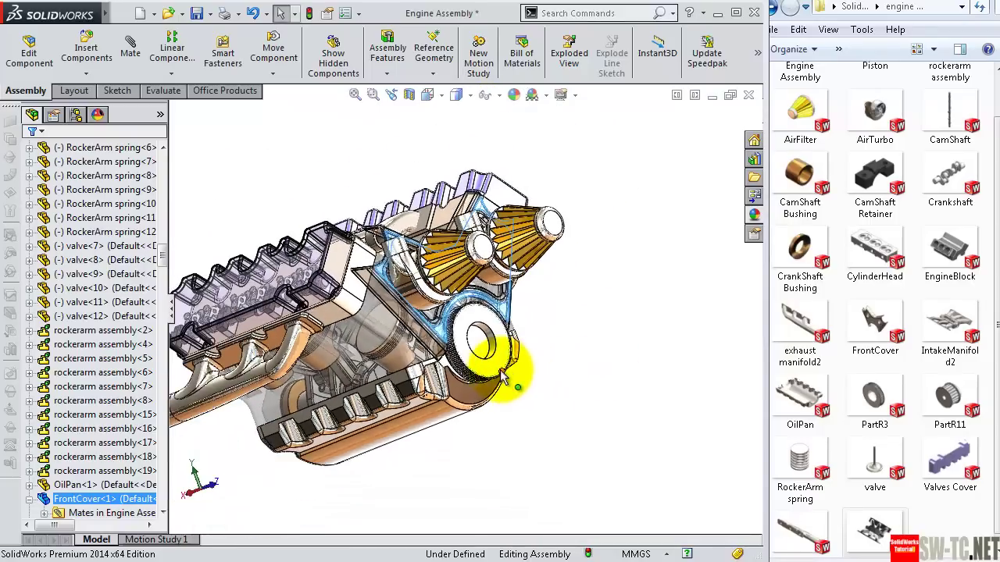
click(500, 373)
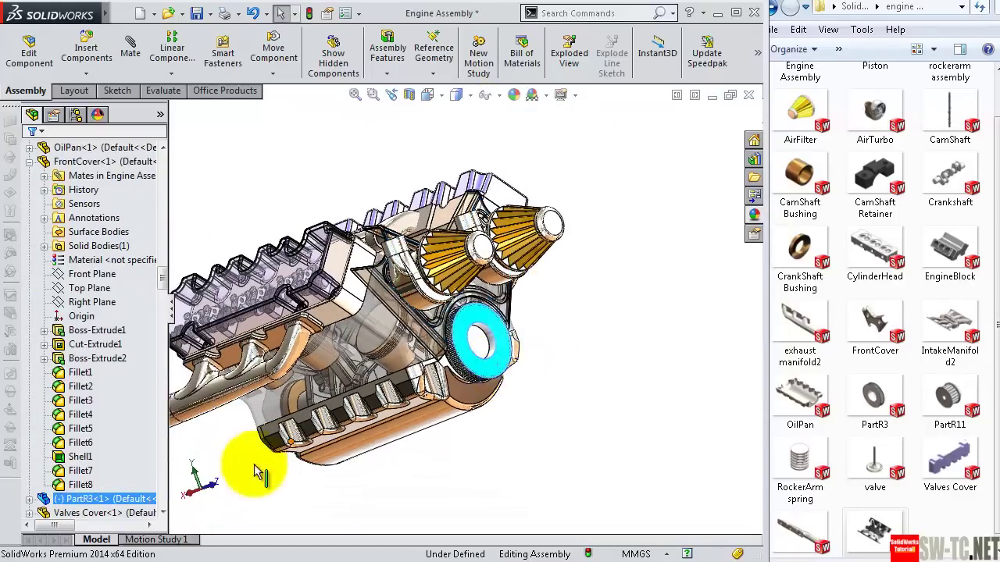
click(29, 502)
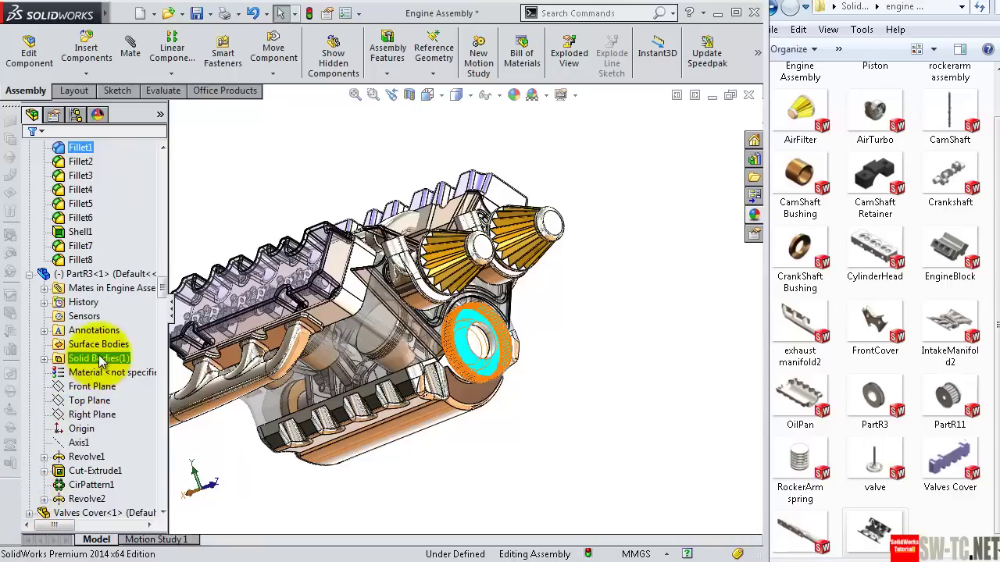
click(97, 403)
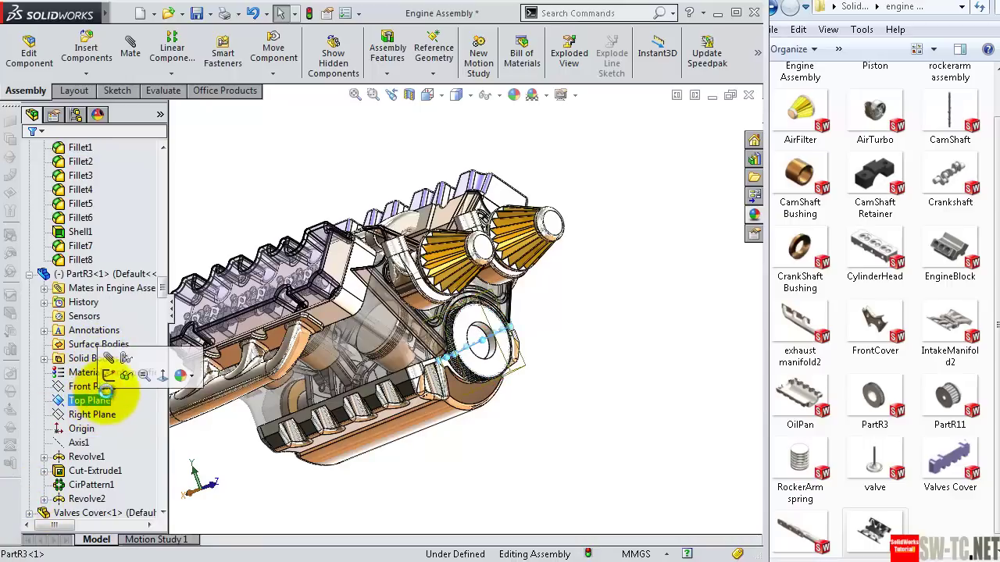
click(110, 360)
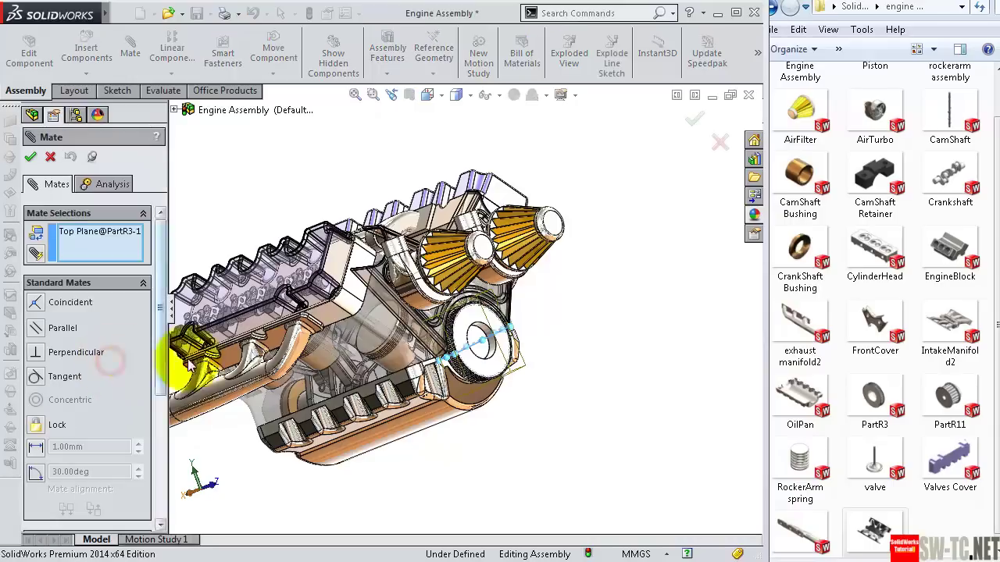
Step: Pick Crankshaft<1>'s Top XZ plane from the flyout tree as the second reference
click(175, 110)
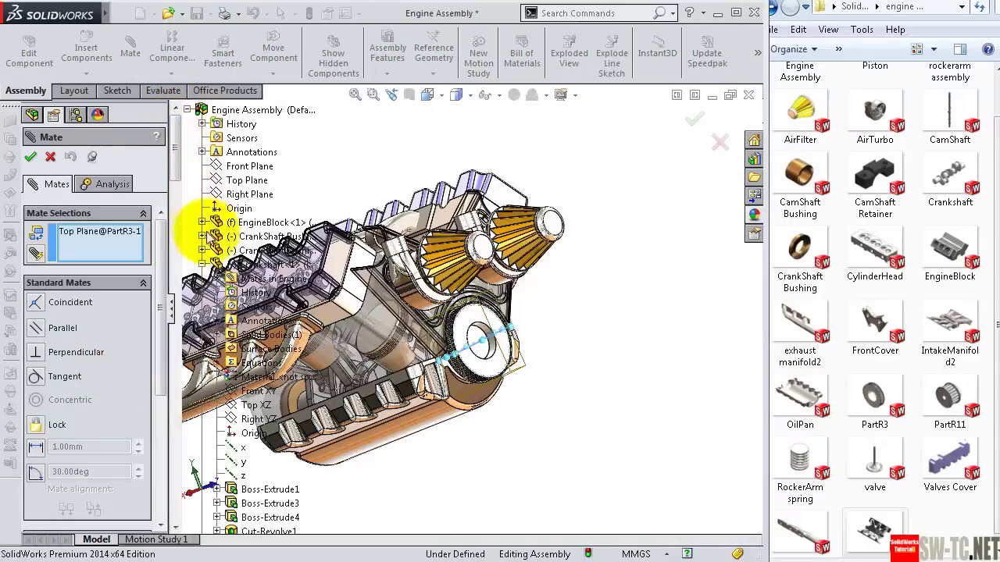
scroll(484, 316, up, 2)
scroll(476, 320, up, 2)
scroll(469, 321, up, 3)
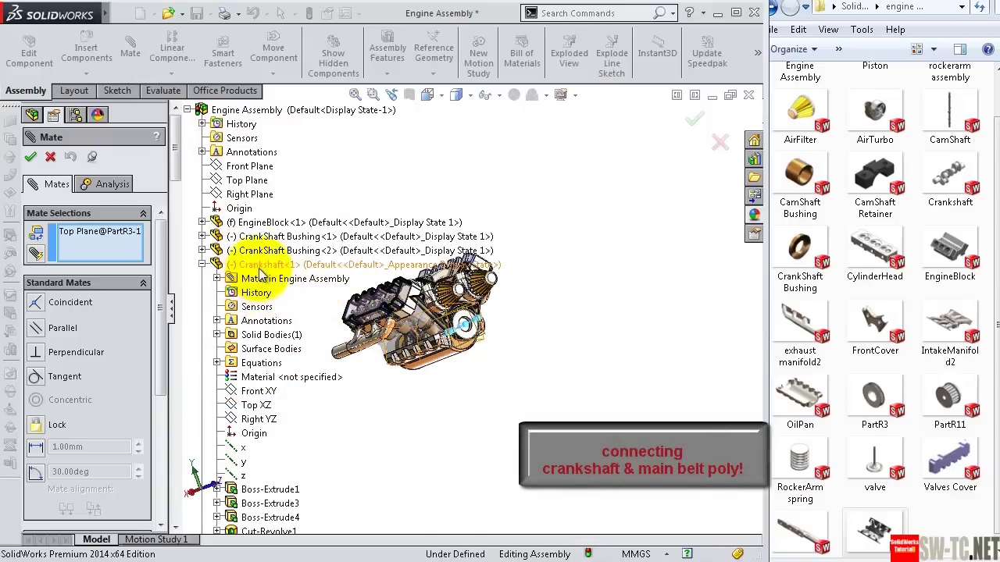
click(263, 402)
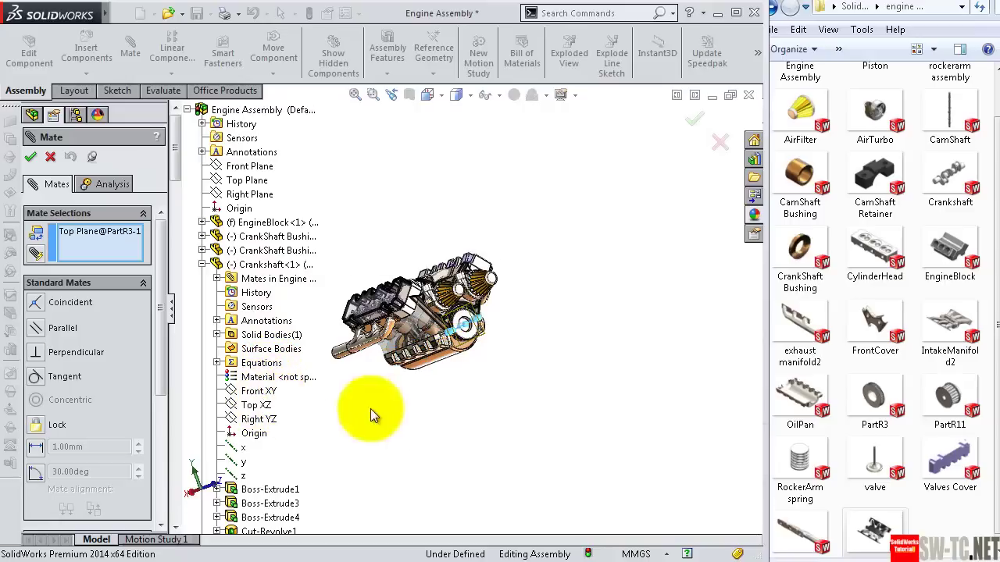
Step: Zoom and orbit to inspect the pulley area and both camshaft gears
scroll(449, 406, down, 1)
scroll(441, 391, down, 2)
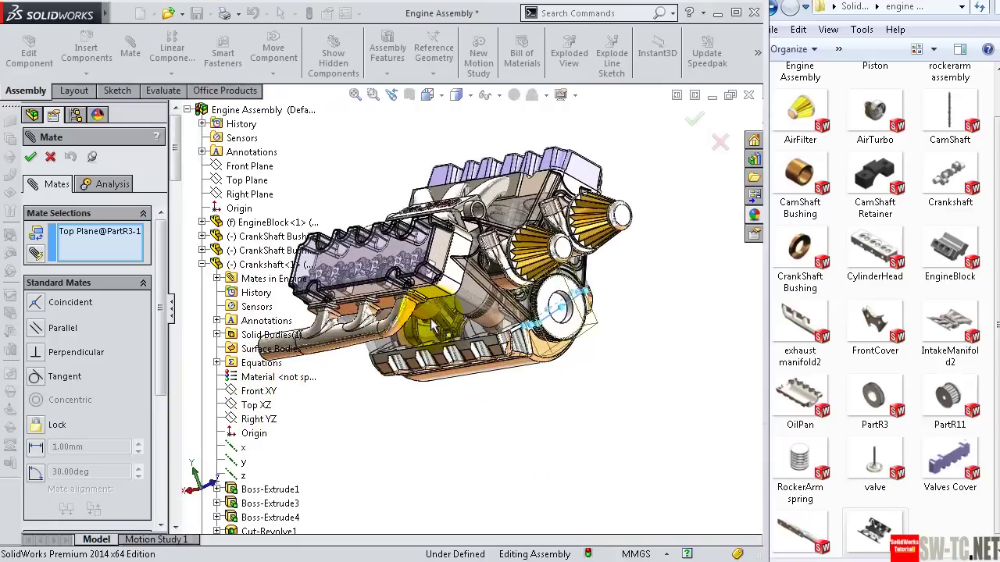
scroll(429, 367, down, 3)
scroll(414, 340, down, 3)
scroll(402, 356, up, 3)
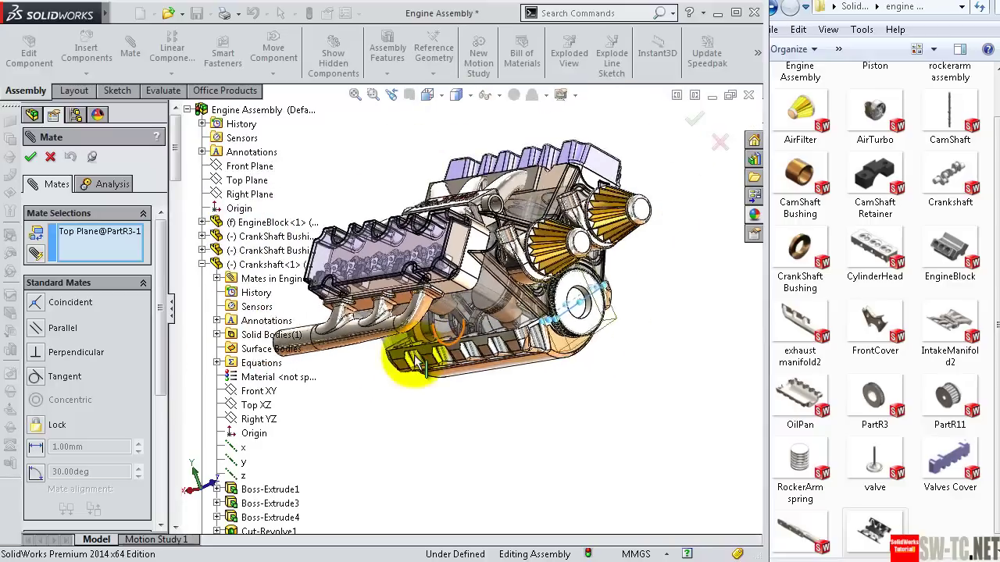
scroll(402, 366, up, 2)
scroll(390, 368, up, 2)
middle_drag(388, 367, 374, 375)
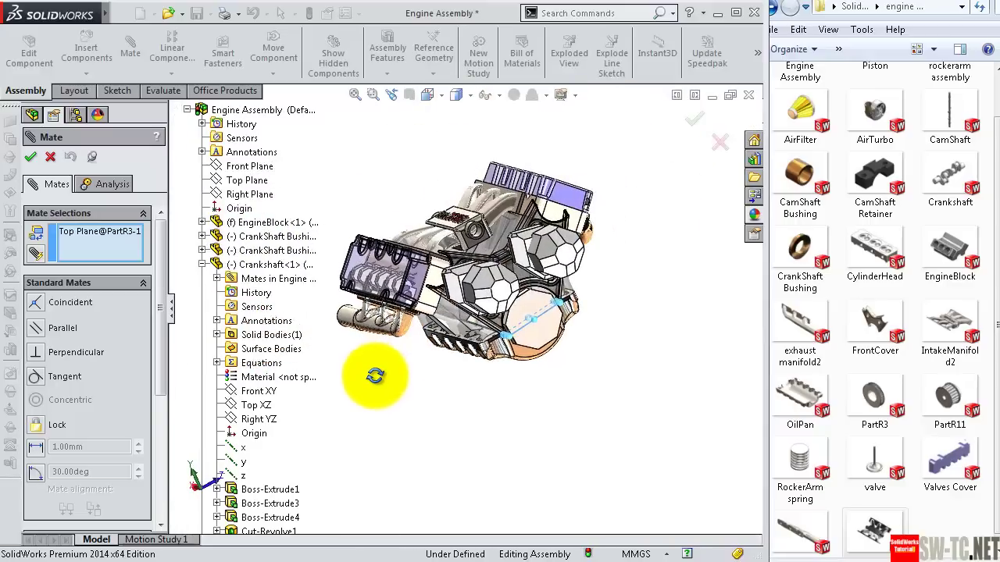
scroll(421, 308, down, 5)
scroll(420, 308, down, 2)
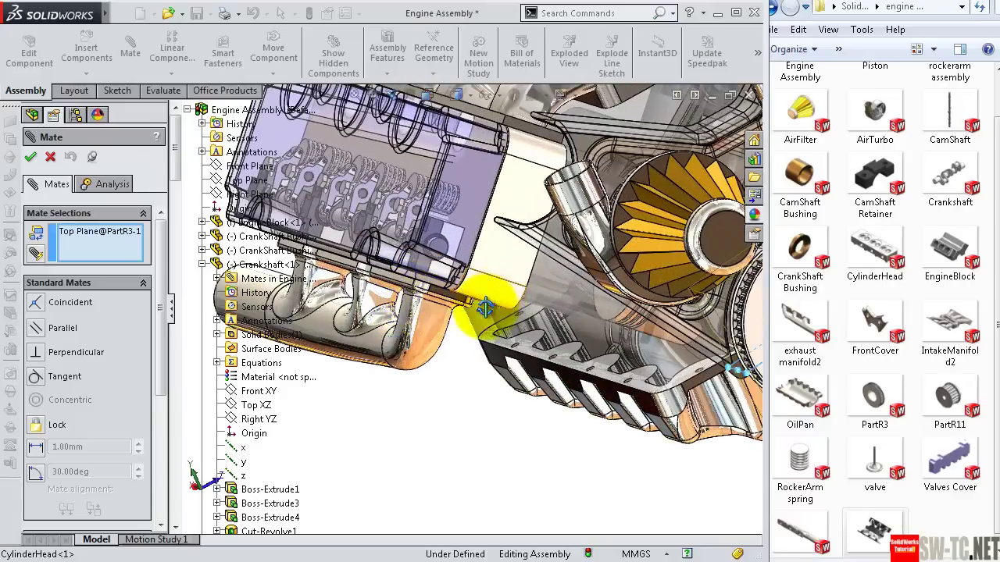
scroll(469, 316, down, 4)
scroll(671, 308, up, 3)
middle_drag(648, 401, 669, 424)
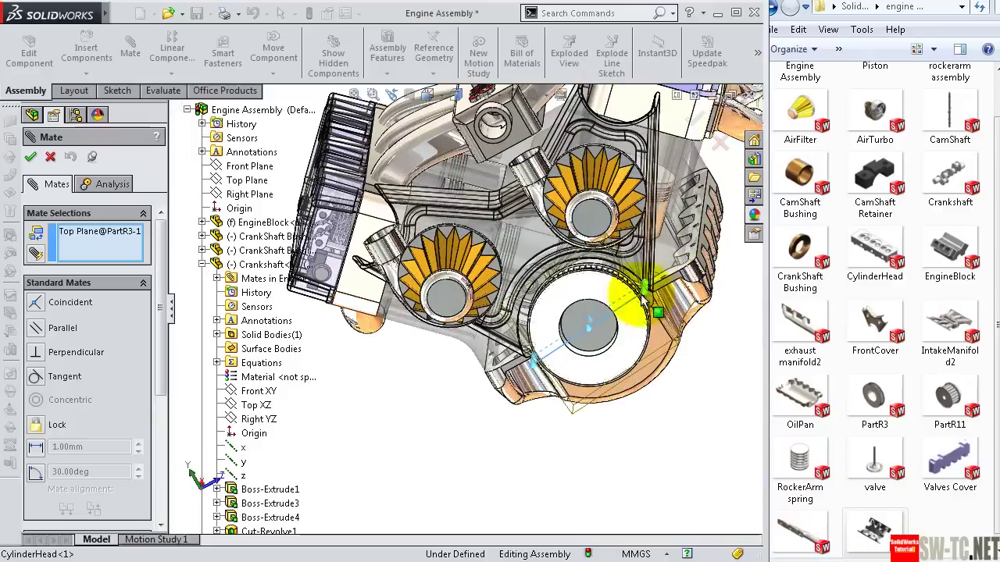
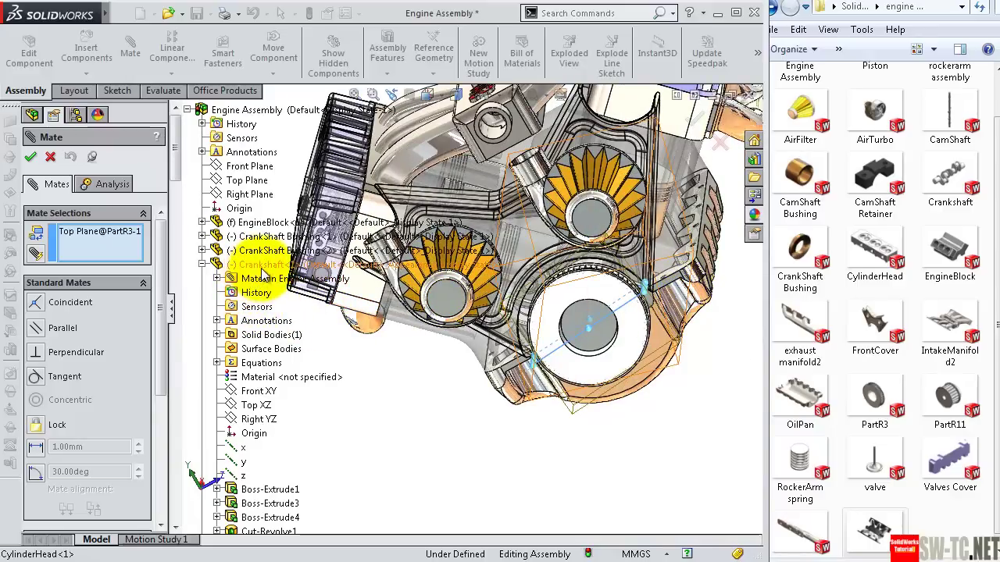
Step: Mate PartR3's Top Plane coincident with the crankshaft's Top XZ plane
click(250, 405)
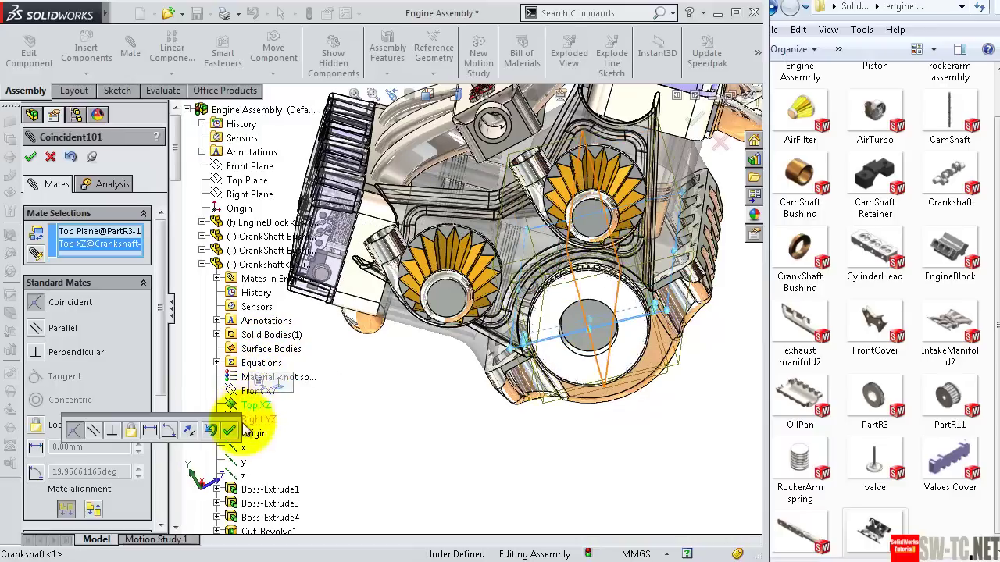
click(229, 430)
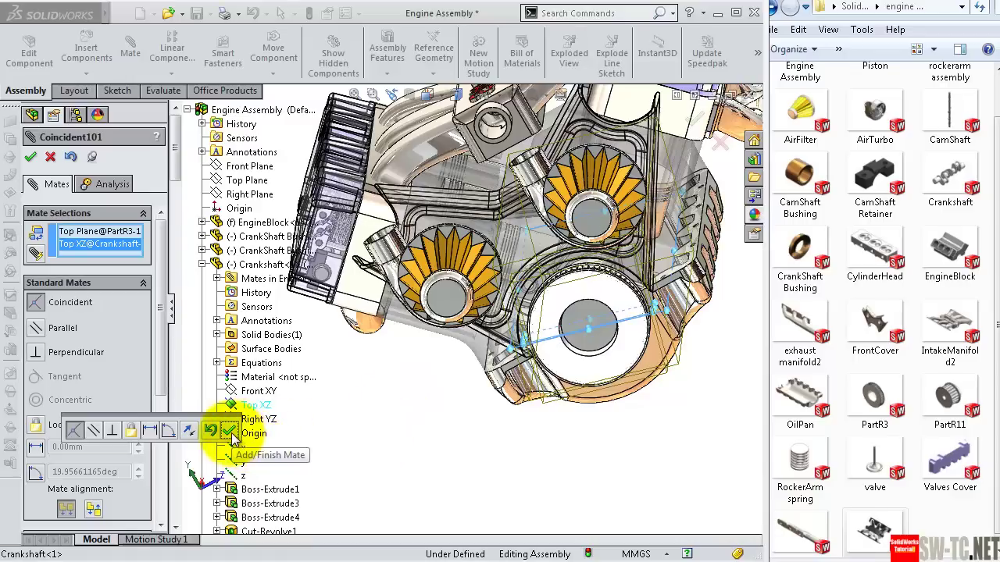
click(232, 435)
Step: Drag the crankshaft to rotate it so the pistons move, then finish mating
middle_drag(384, 424, 469, 402)
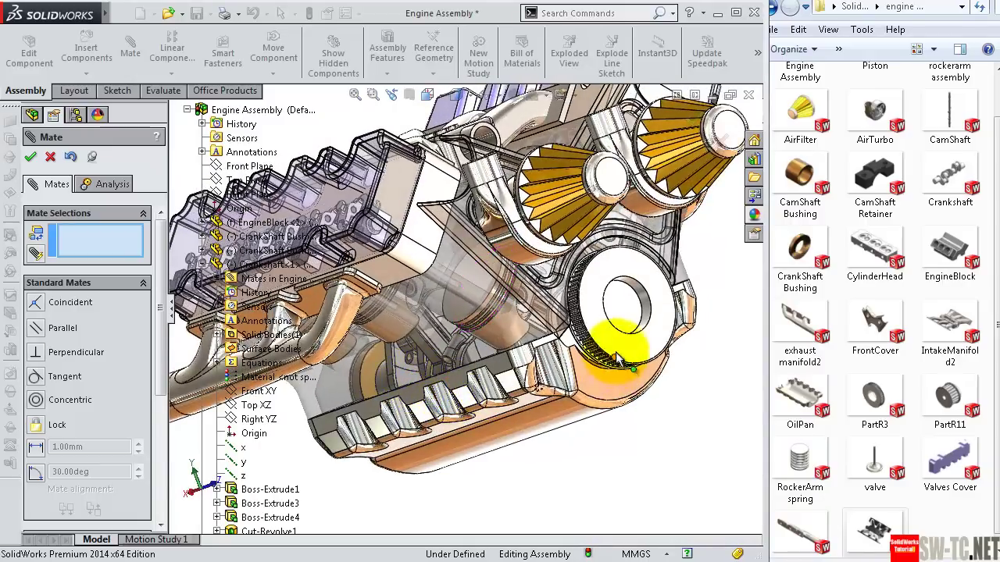
click(619, 290)
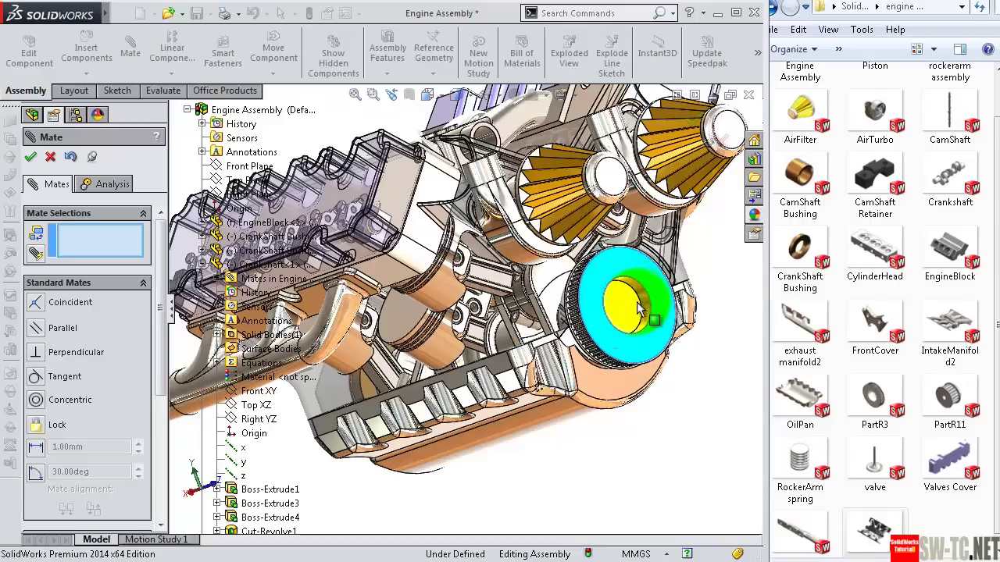
mouse_move(630, 328)
mouse_down()
mouse_move(648, 294)
mouse_move(609, 309)
mouse_move(643, 316)
mouse_move(613, 298)
mouse_up()
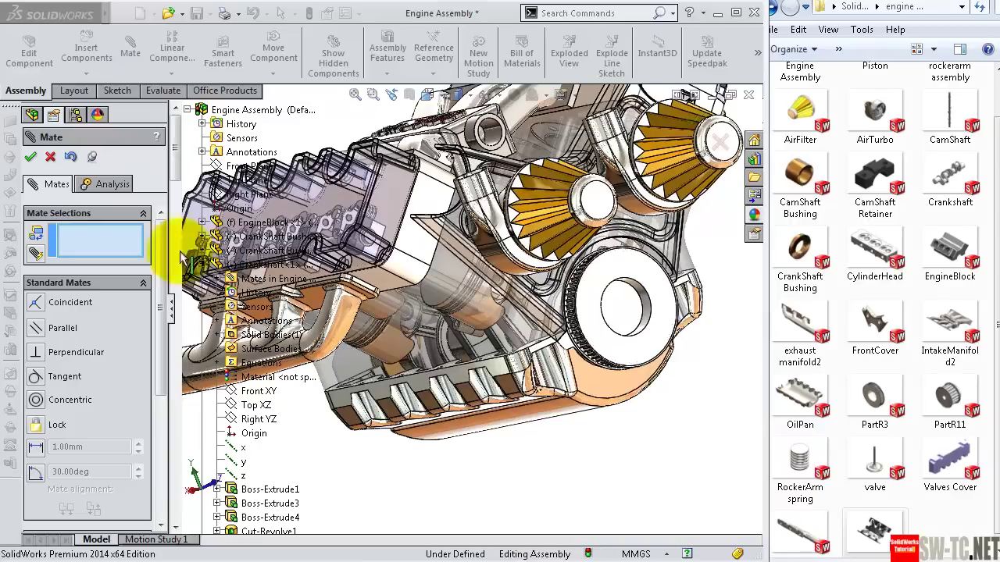
click(31, 156)
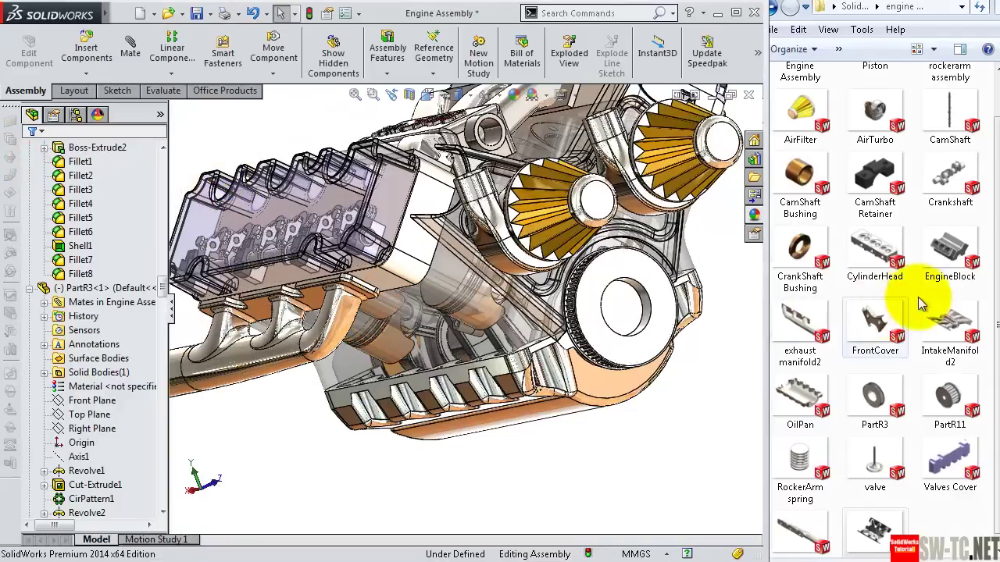
Step: Drag two PartR11 pulleys from the Design Library into the assembly
drag(949, 399, 727, 426)
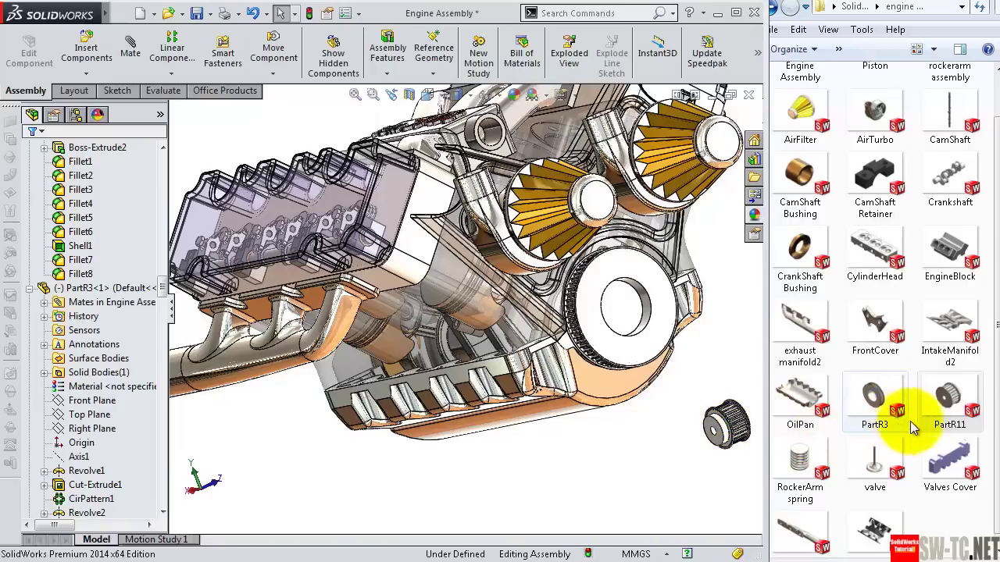
drag(948, 400, 670, 458)
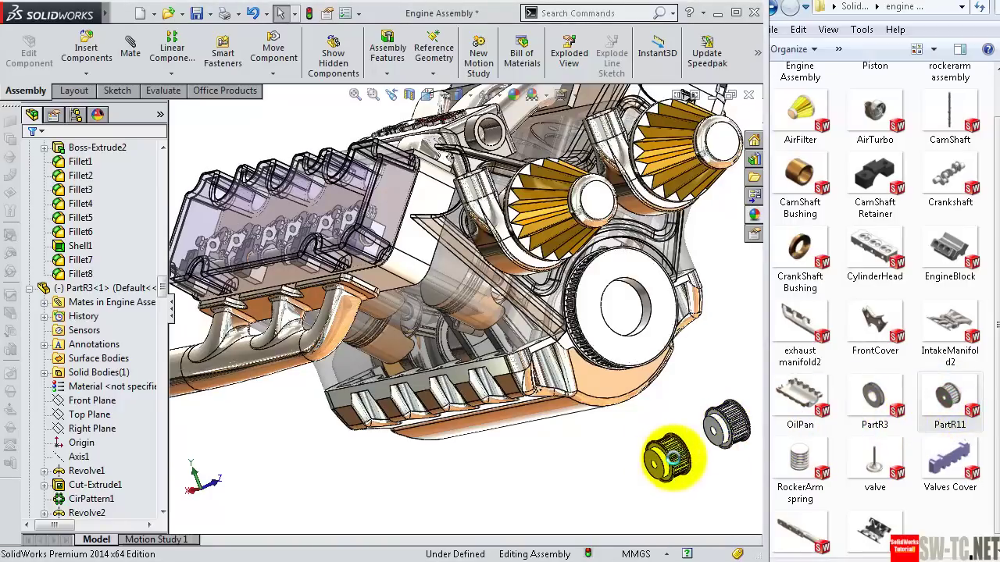
scroll(674, 461, down, 2)
scroll(666, 453, down, 2)
scroll(648, 464, down, 2)
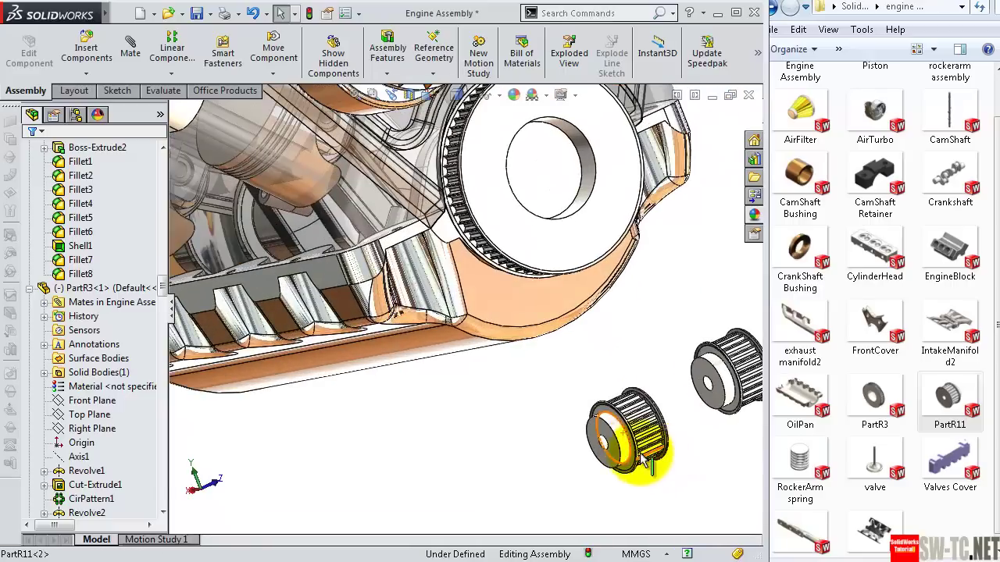
Step: Start a mate on PartR11<2> and cancel the mistaken concentric mate to the piston
click(626, 454)
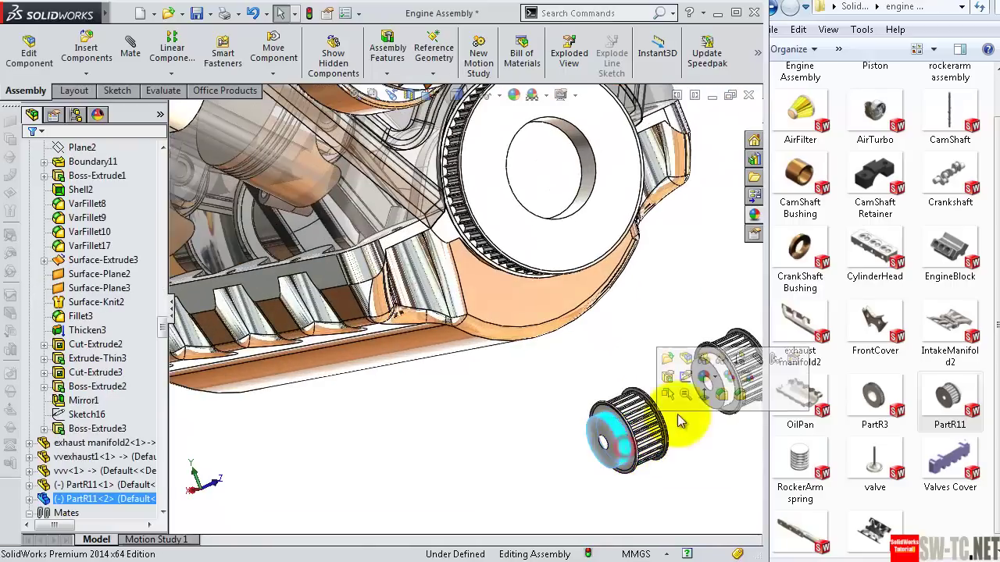
click(763, 359)
scroll(531, 273, up, 2)
scroll(508, 257, up, 2)
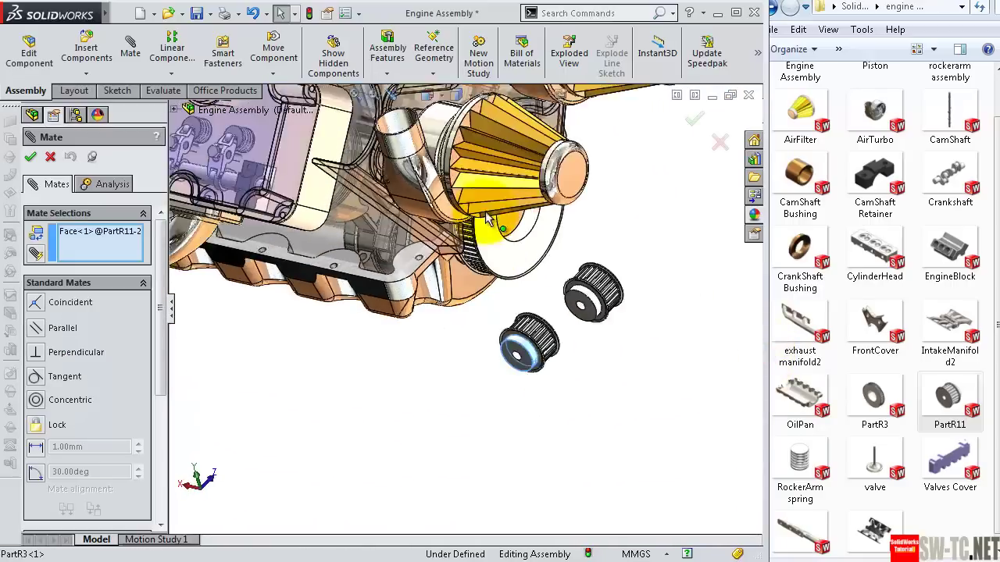
scroll(453, 219, up, 2)
scroll(421, 218, down, 2)
scroll(367, 279, down, 3)
scroll(409, 294, down, 3)
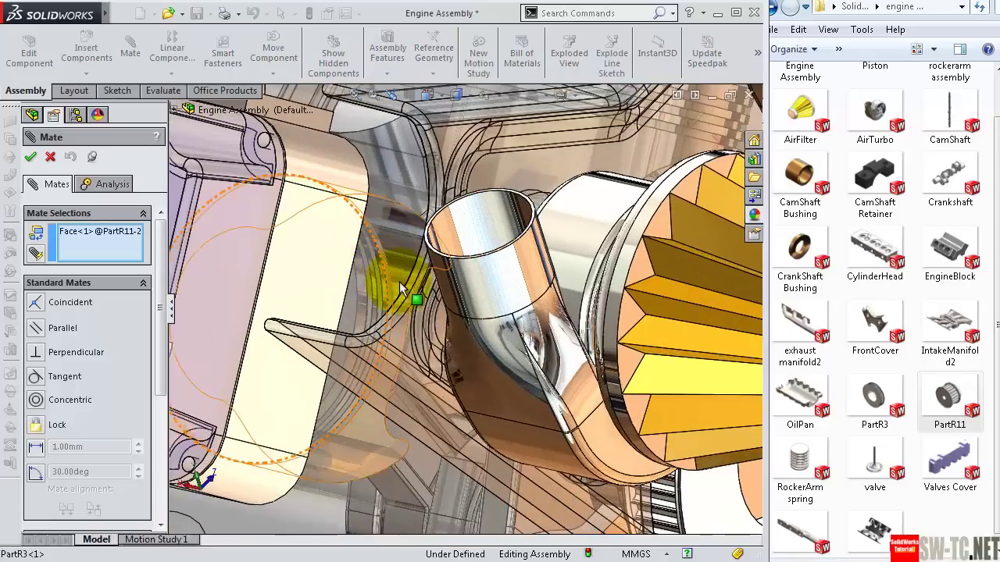
scroll(420, 305, down, 2)
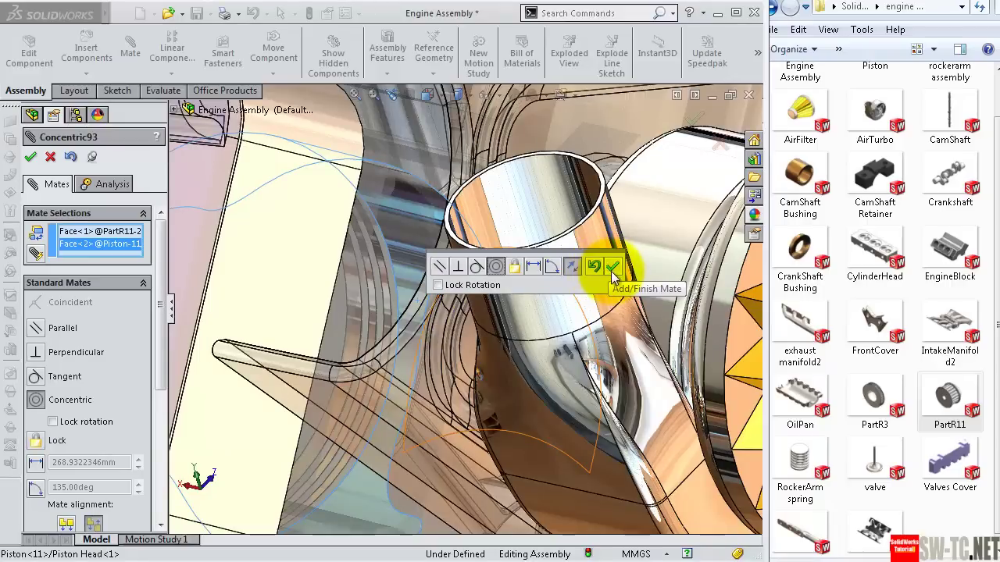
click(45, 157)
click(48, 158)
mouse_move(516, 327)
middle_down()
mouse_move(525, 316)
mouse_move(574, 363)
middle_up()
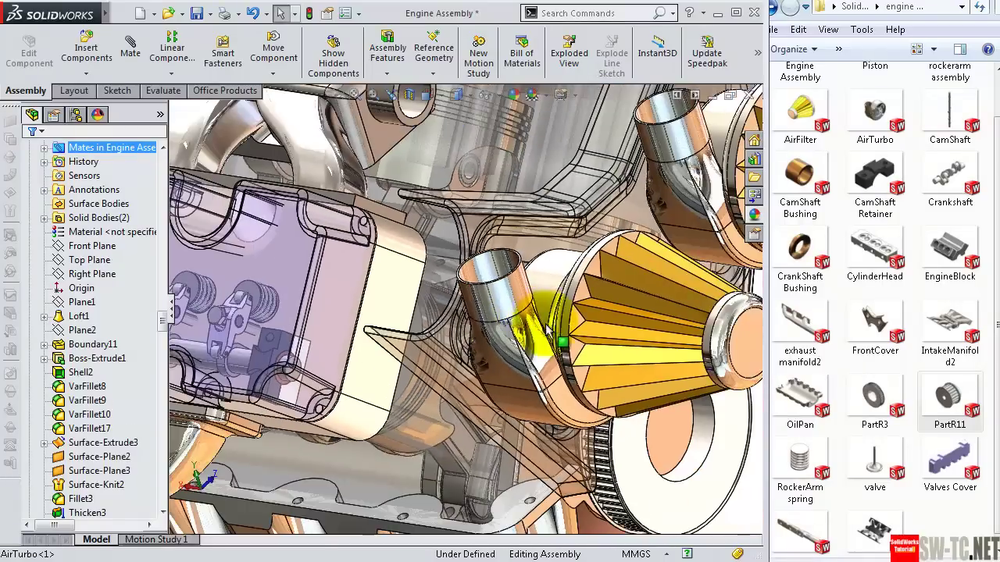
Step: Make the FrontCover component transparent
key(f)
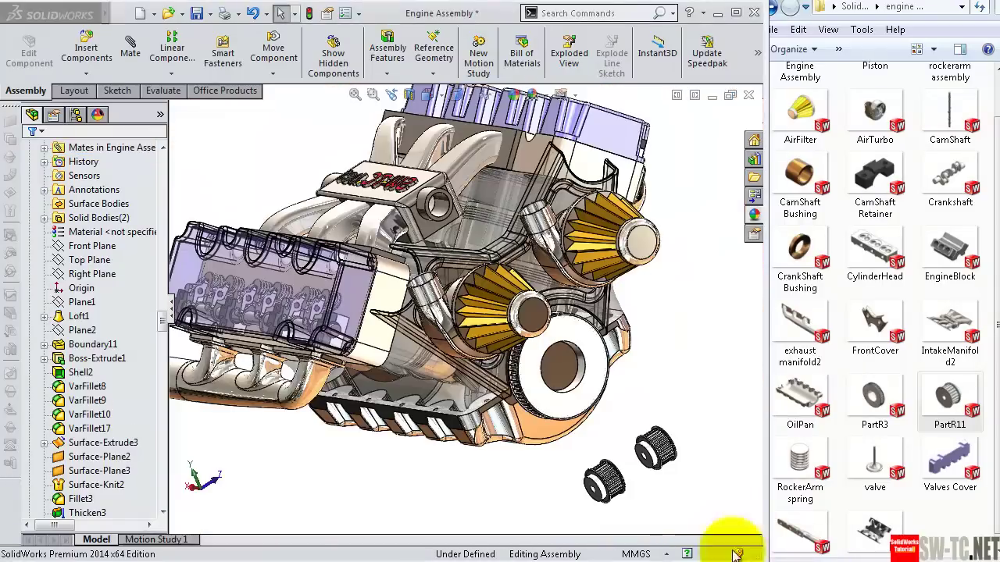
click(407, 318)
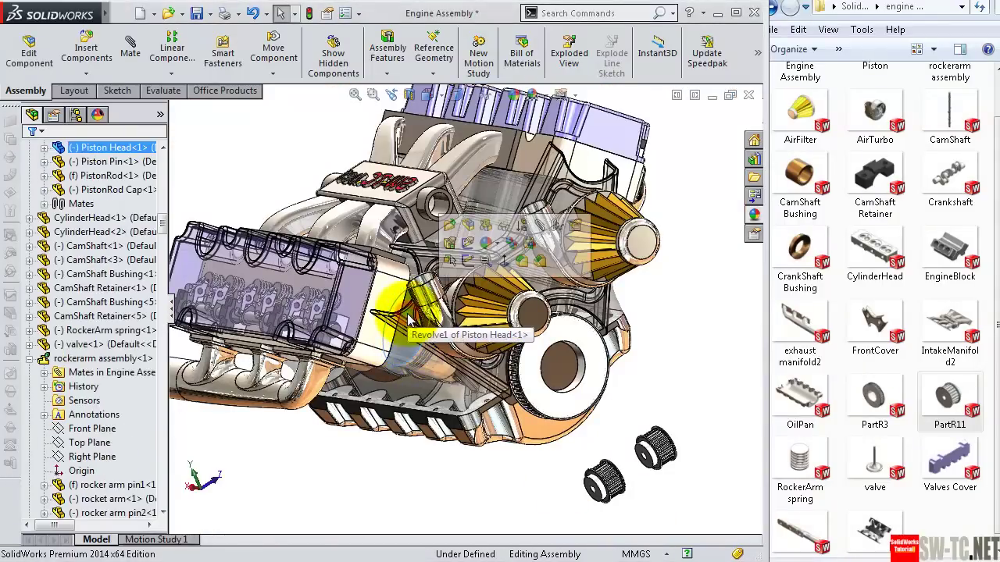
click(294, 483)
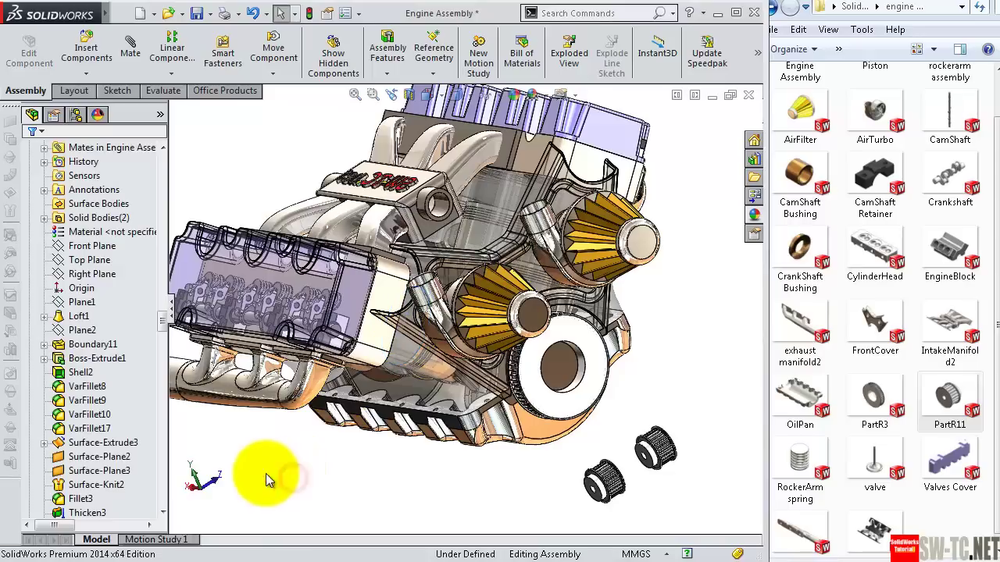
mouse_move(330, 451)
middle_down()
mouse_move(365, 414)
mouse_move(625, 273)
middle_up()
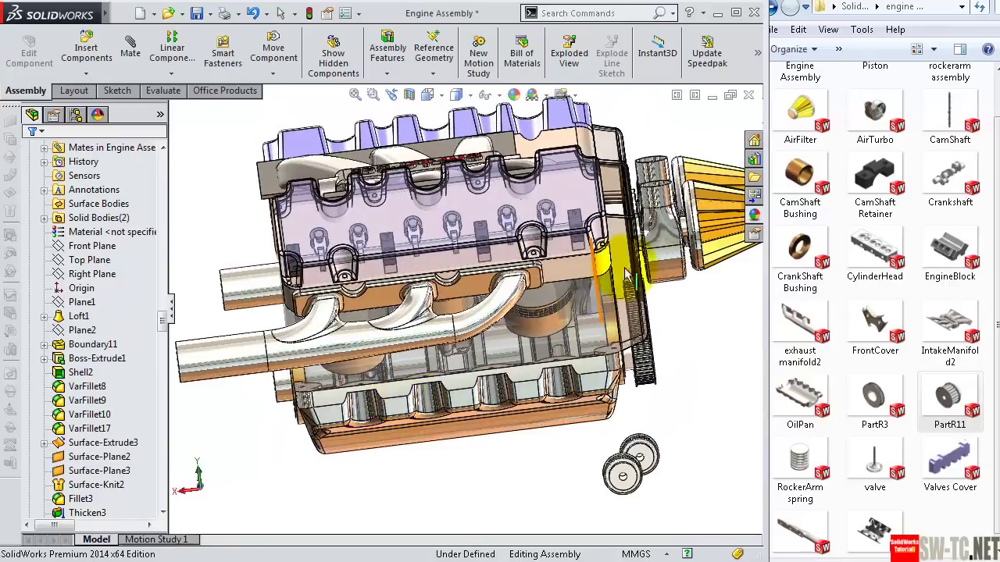
click(625, 267)
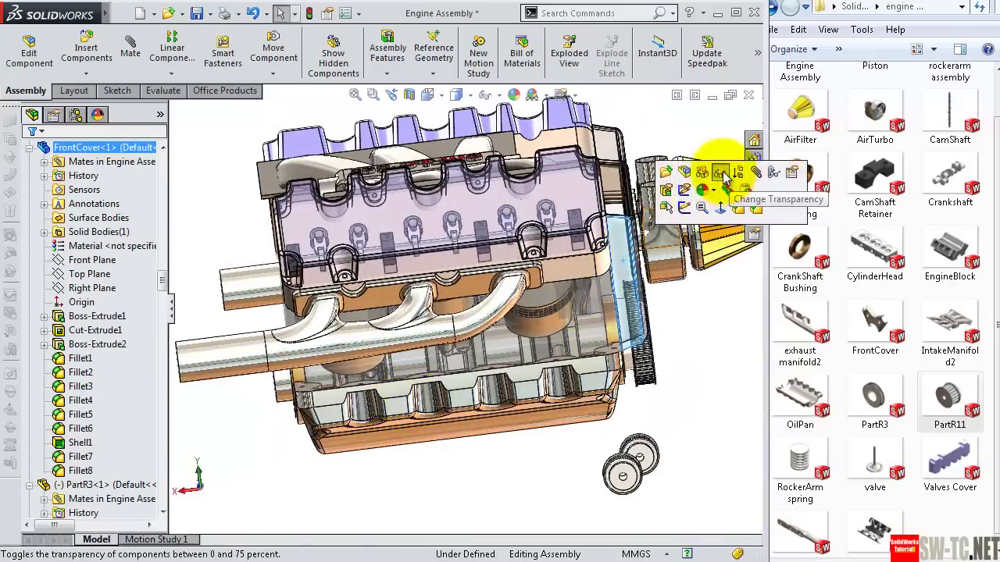
click(723, 170)
scroll(594, 228, down, 2)
scroll(624, 296, down, 2)
scroll(669, 357, down, 2)
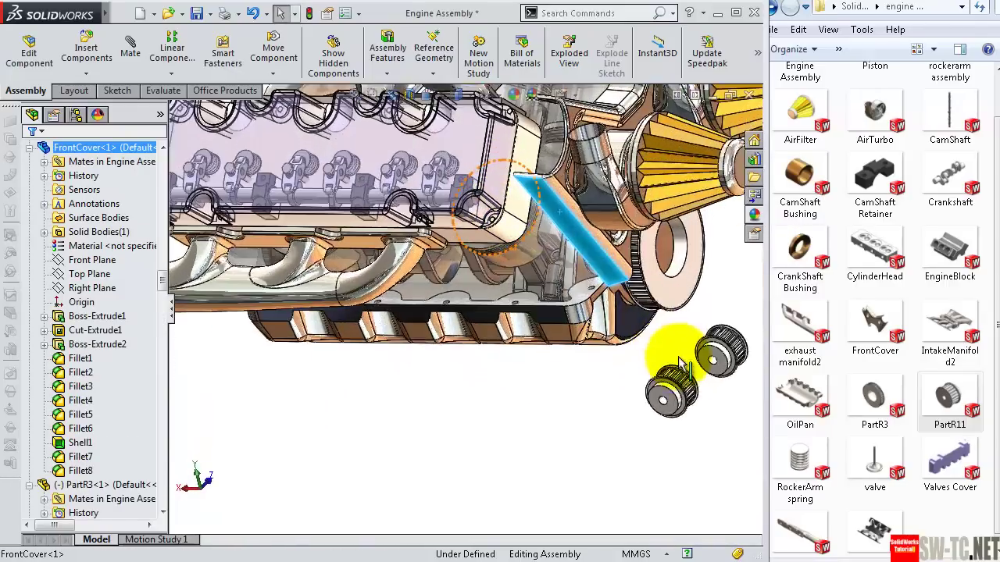
scroll(660, 421, down, 2)
scroll(640, 410, down, 2)
scroll(578, 387, down, 3)
Step: Mate the lower PartR11 pulley concentric with the front cover's round face
click(566, 381)
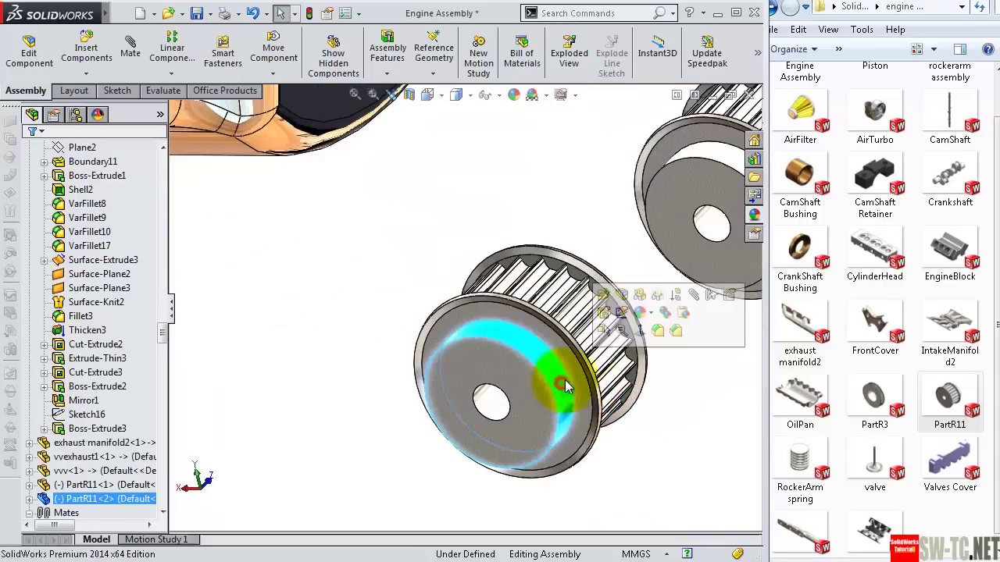
click(694, 295)
scroll(547, 268, up, 2)
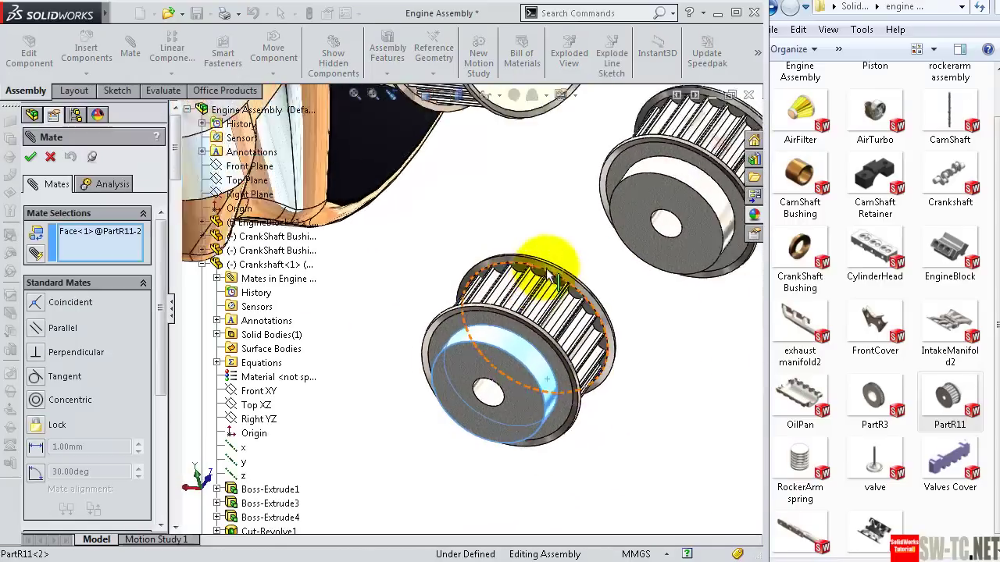
scroll(528, 260, up, 2)
scroll(500, 234, up, 2)
scroll(437, 195, up, 2)
scroll(402, 167, down, 2)
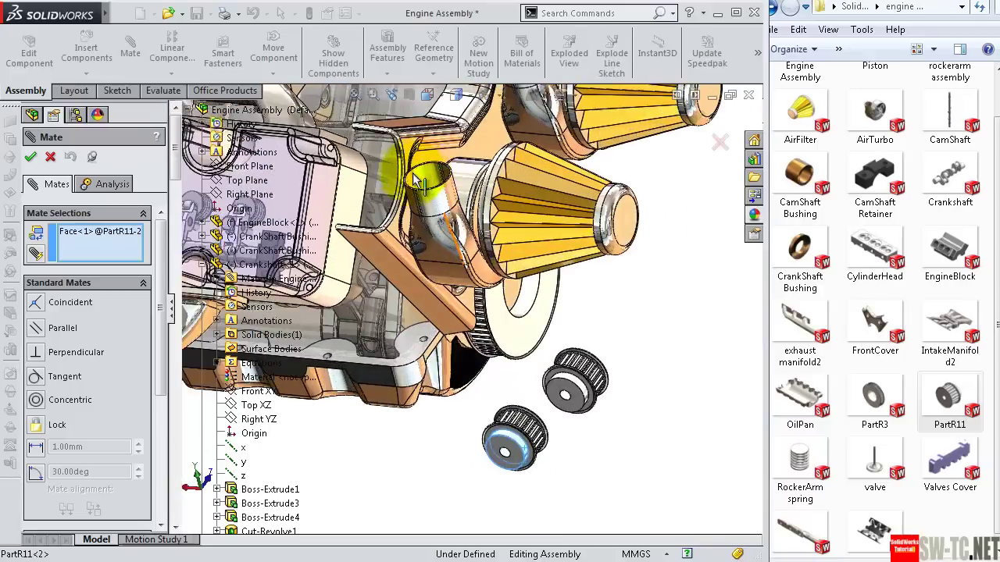
scroll(390, 226, down, 3)
scroll(390, 243, down, 2)
click(400, 264)
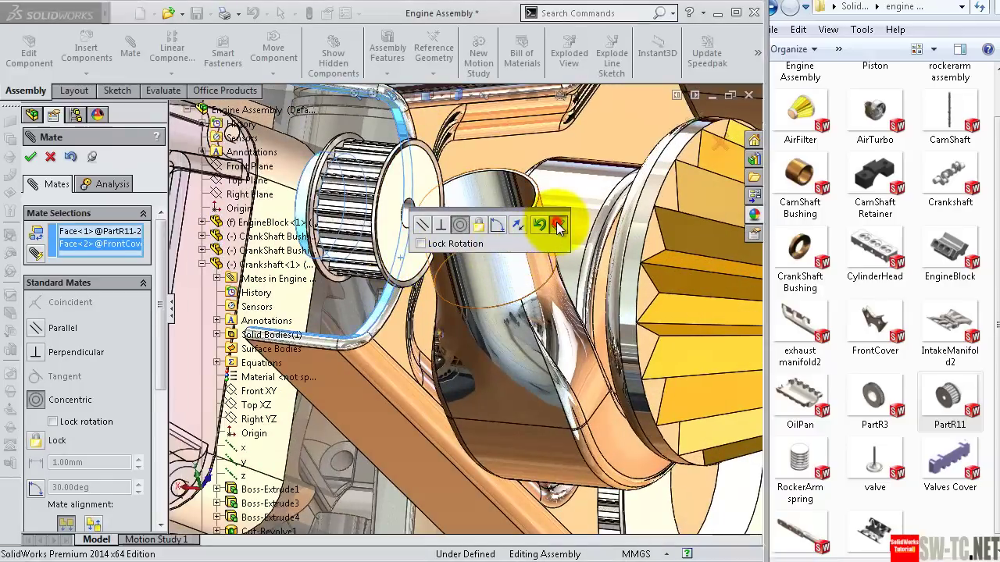
click(557, 227)
mouse_move(412, 245)
middle_down()
mouse_move(446, 257)
mouse_move(309, 185)
mouse_move(249, 191)
middle_up()
Step: Make a pulley face coincident with the cylinder head face
click(310, 185)
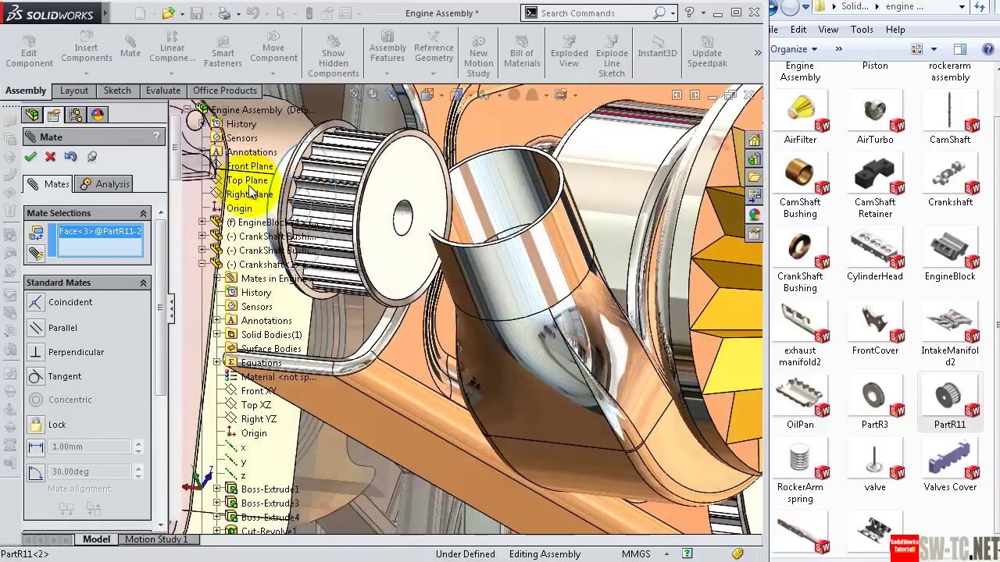
scroll(268, 223, down, 1)
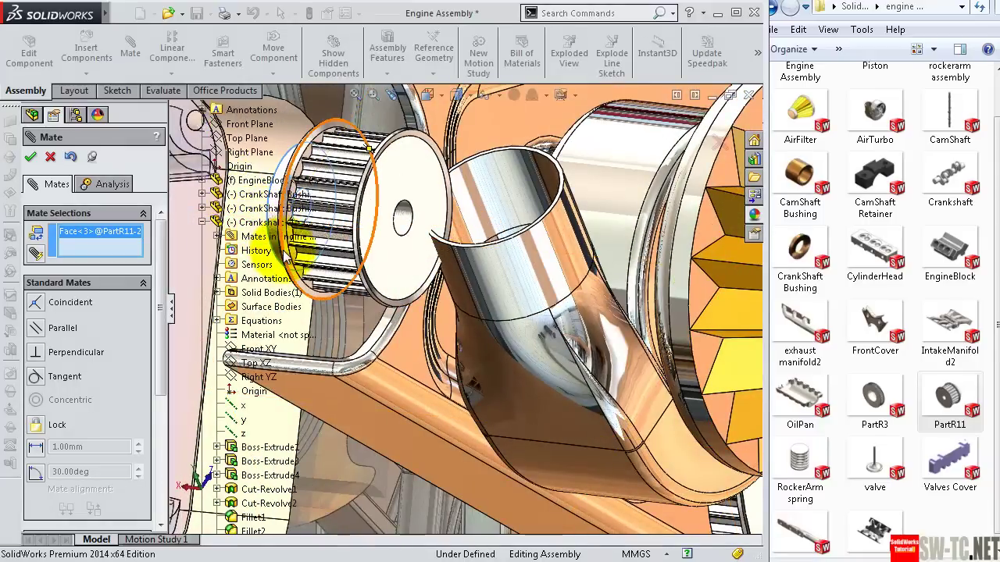
scroll(407, 249, up, 2)
scroll(408, 265, up, 2)
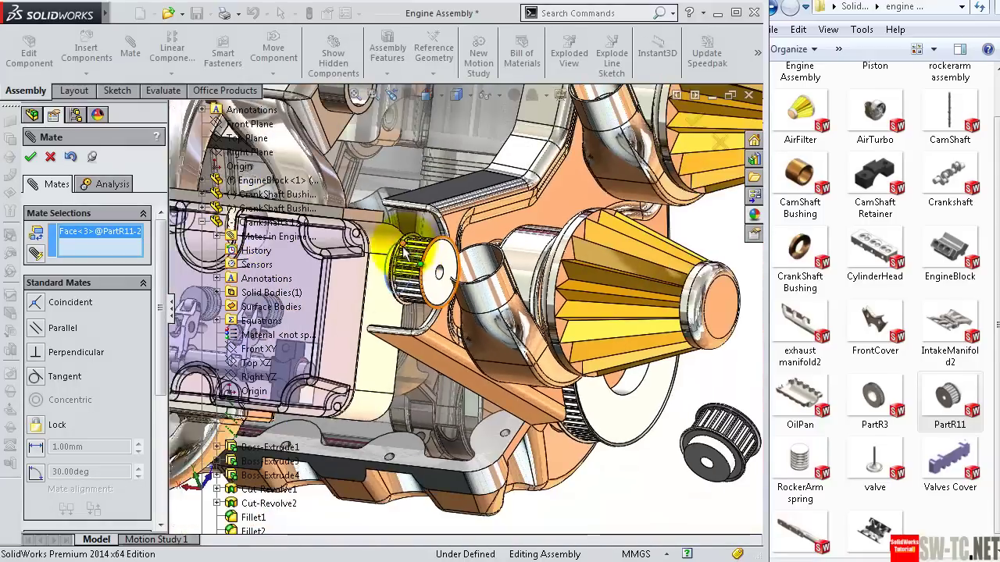
scroll(406, 312, up, 2)
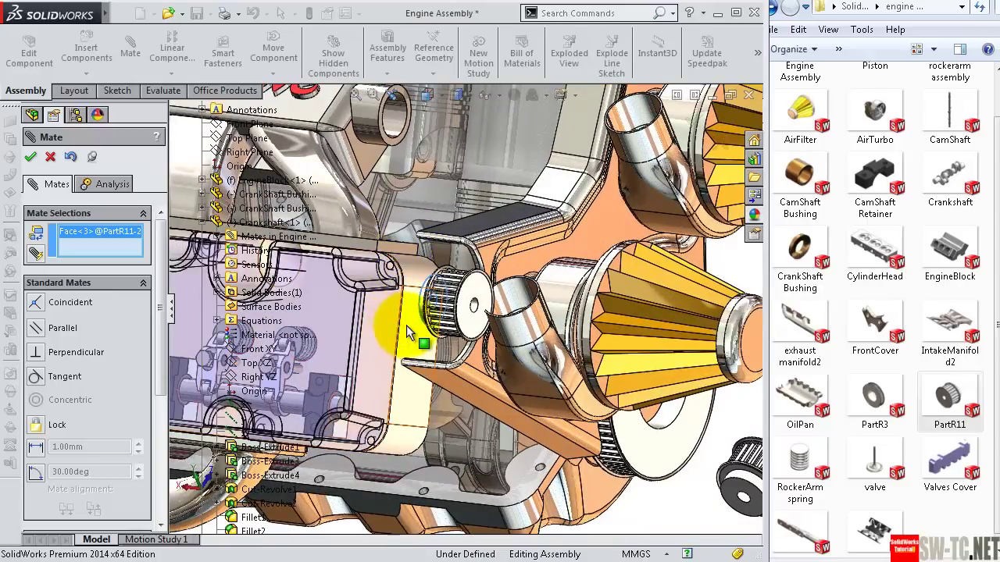
click(402, 325)
click(582, 351)
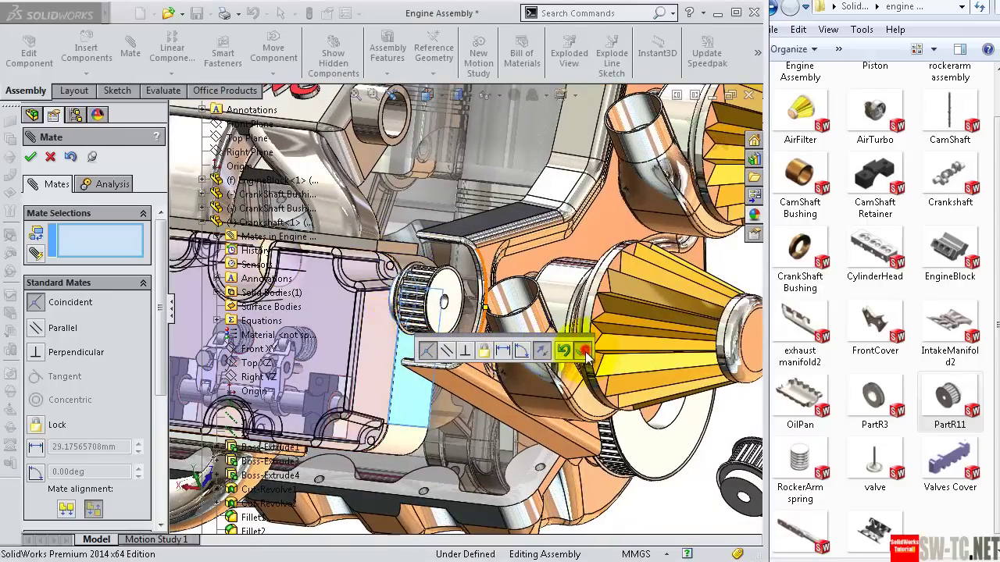
Step: Mate the other pulley concentric with the front cover's round boss
click(755, 486)
scroll(579, 145, up, 1)
scroll(582, 160, up, 1)
scroll(547, 178, up, 1)
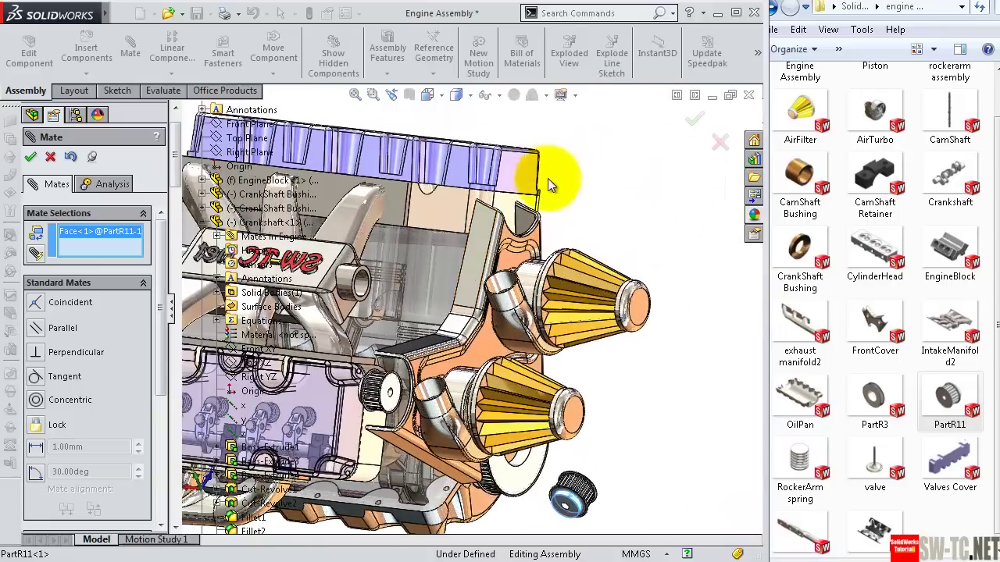
scroll(551, 290, down, 2)
scroll(529, 286, down, 2)
scroll(529, 276, down, 2)
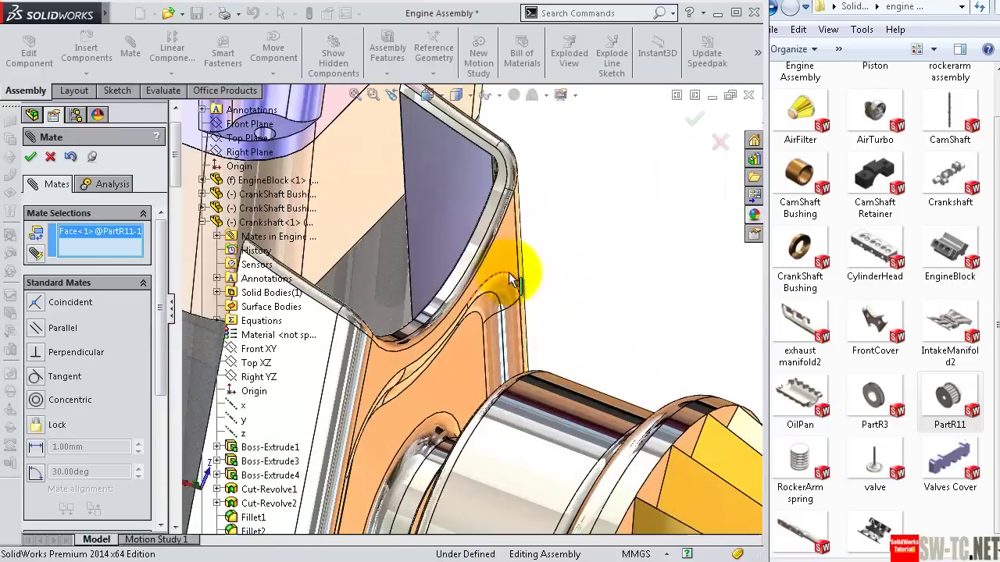
click(470, 259)
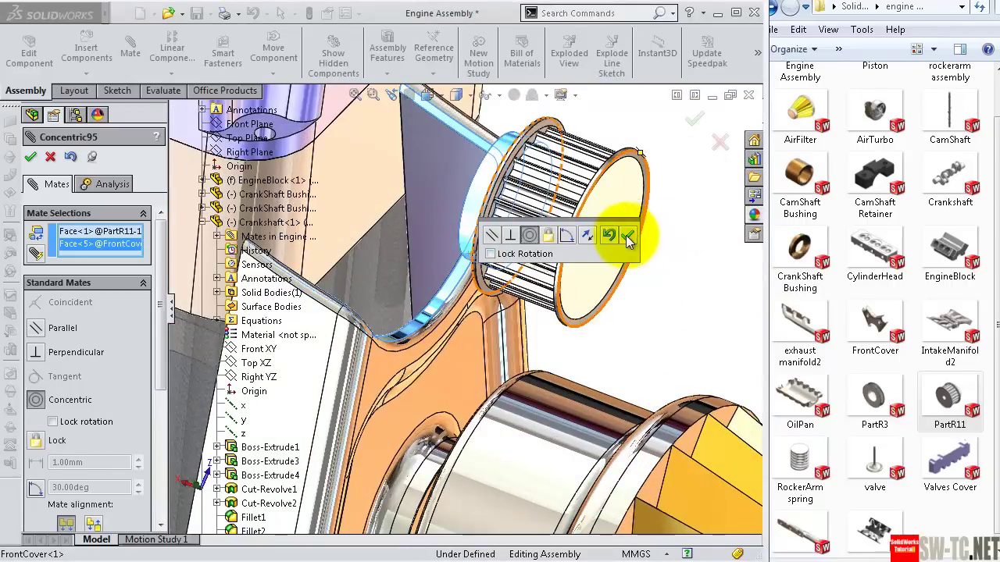
click(629, 235)
Step: Seat that pulley's flat face flush against the cylinder head with a coincident mate
mouse_move(625, 235)
middle_down()
mouse_move(431, 200)
mouse_move(356, 175)
mouse_move(346, 181)
middle_up()
click(431, 200)
click(352, 185)
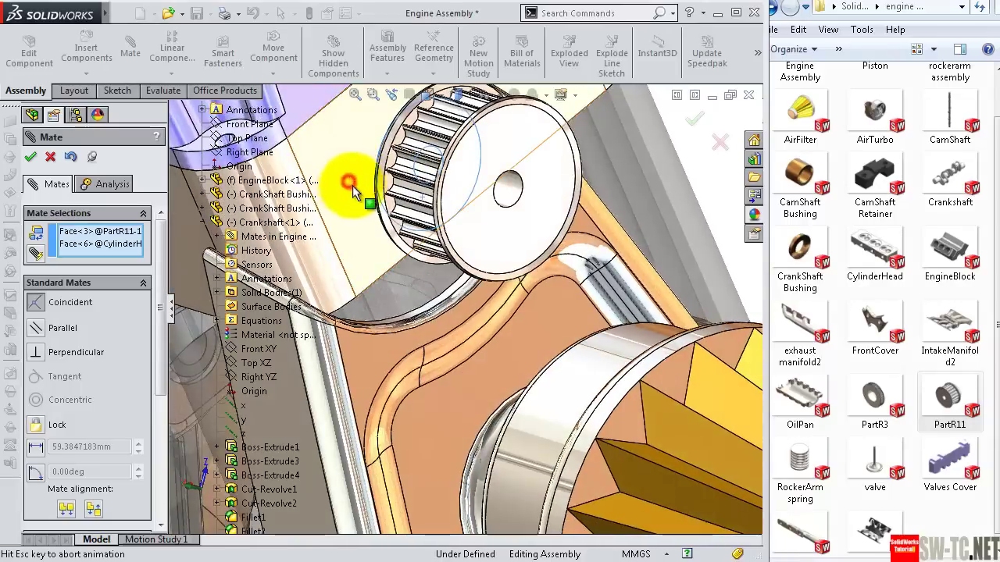
click(581, 170)
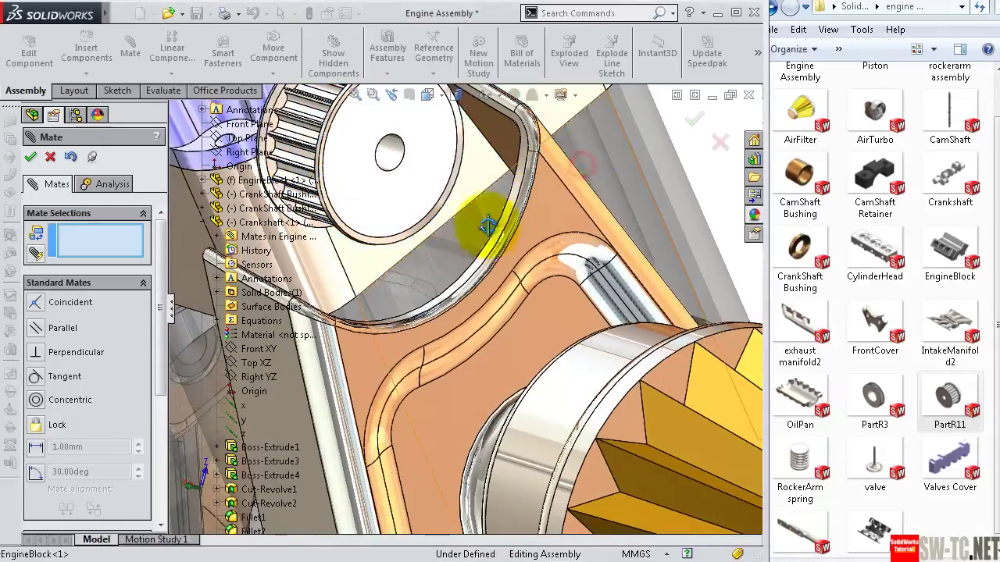
mouse_move(480, 224)
middle_down()
mouse_move(503, 223)
mouse_move(536, 201)
middle_up()
scroll(502, 224, down, 3)
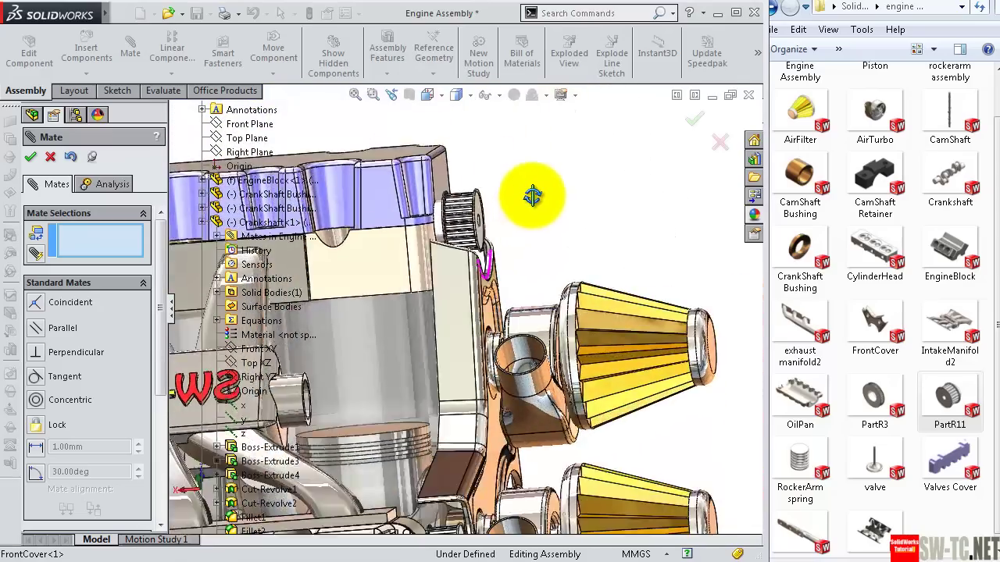
mouse_move(496, 402)
middle_down()
mouse_move(446, 457)
mouse_move(457, 457)
mouse_move(447, 367)
middle_up()
scroll(432, 453, down, 3)
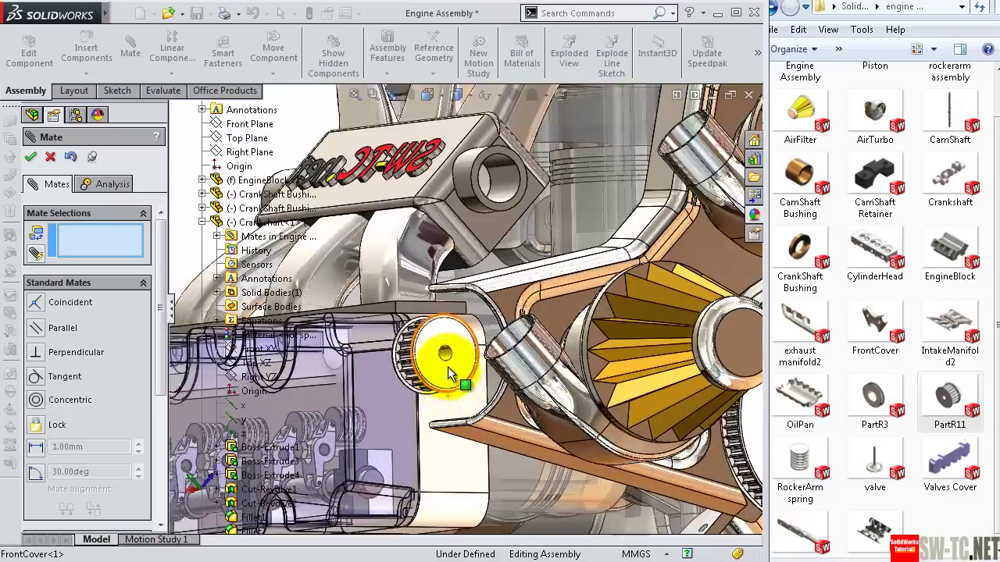
scroll(446, 367, down, 3)
scroll(453, 344, up, 3)
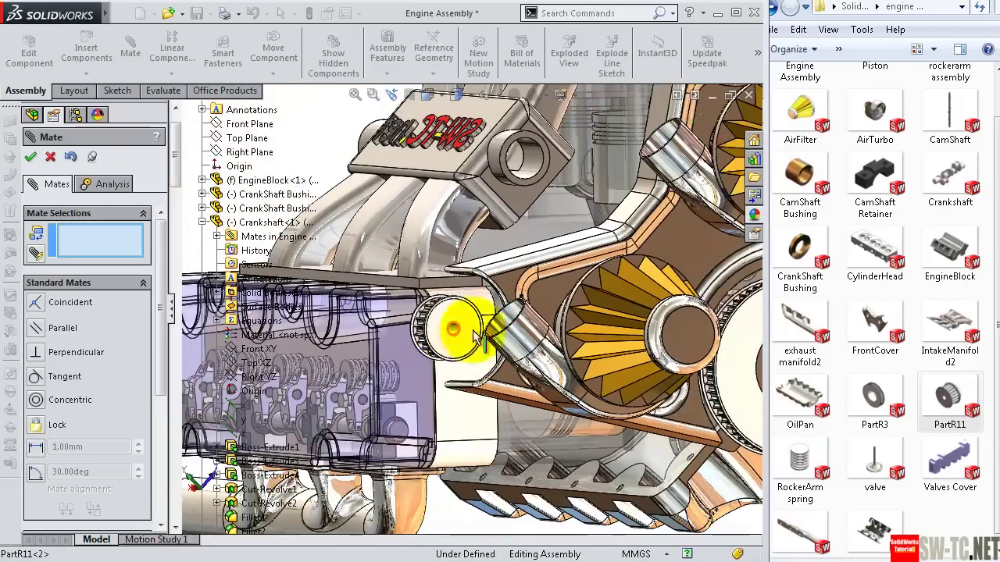
scroll(460, 331, down, 2)
scroll(438, 388, down, 2)
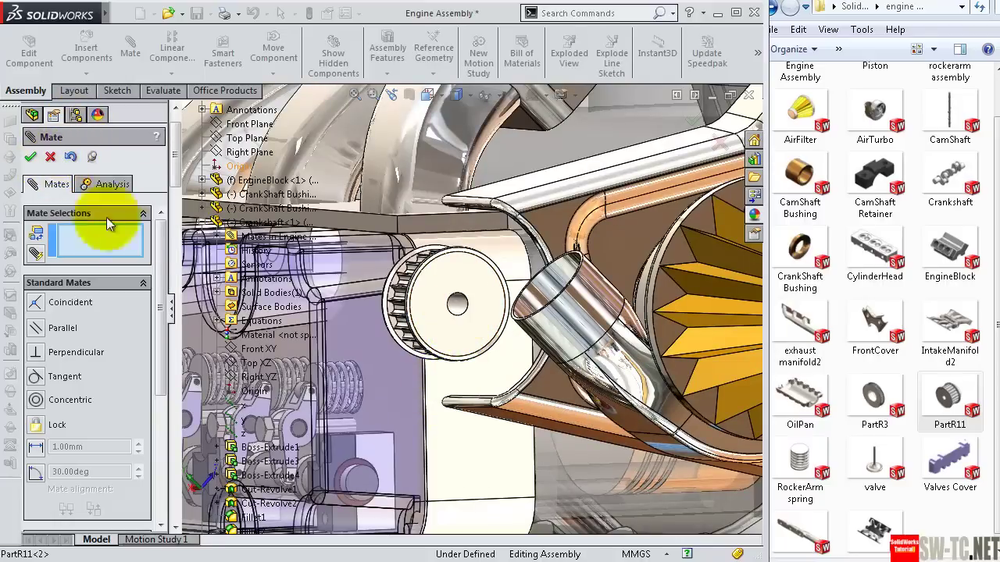
drag(156, 251, 169, 374)
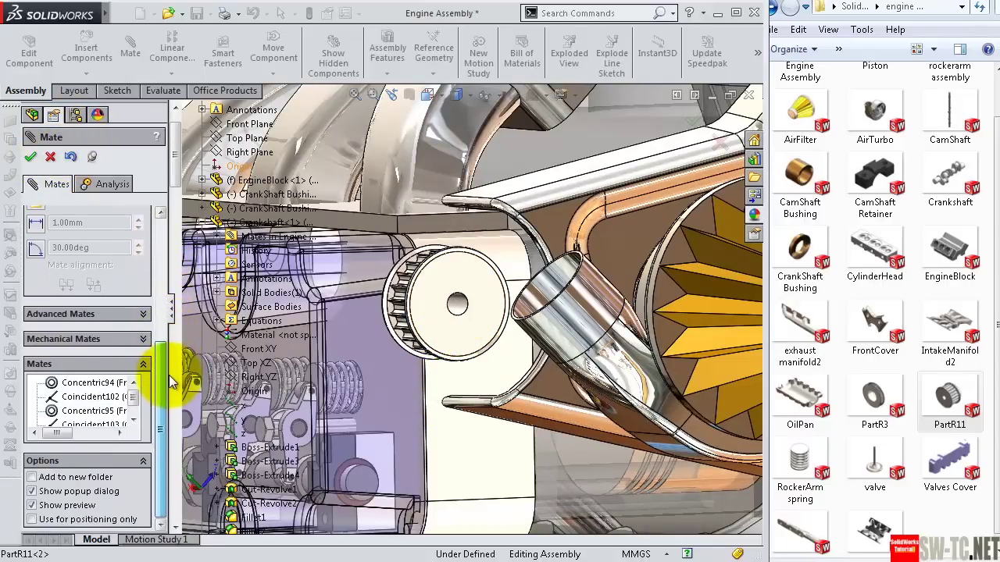
Step: Create a Gear mechanical mate between the pulley bore and the camshaft face
click(144, 339)
drag(161, 346, 157, 308)
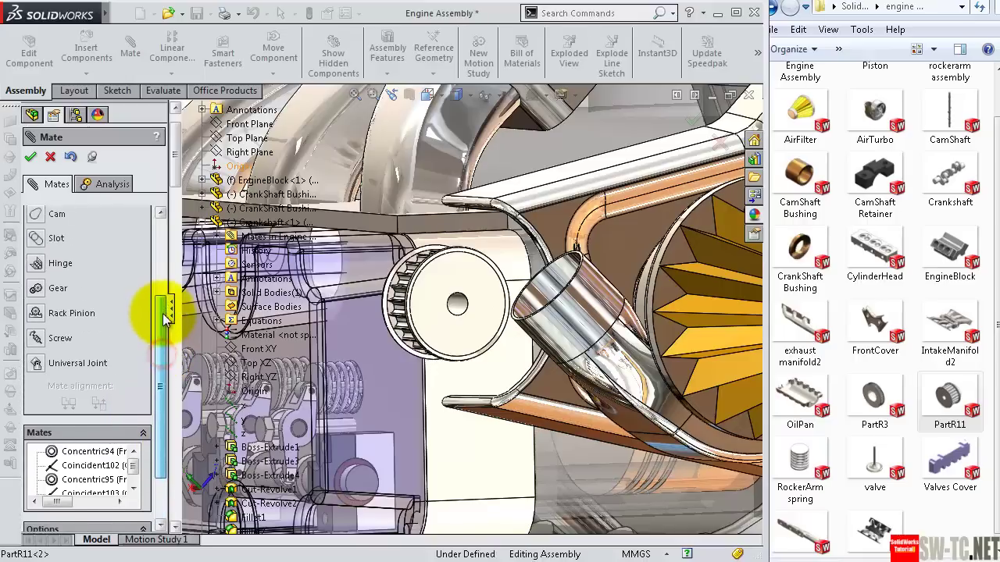
click(37, 319)
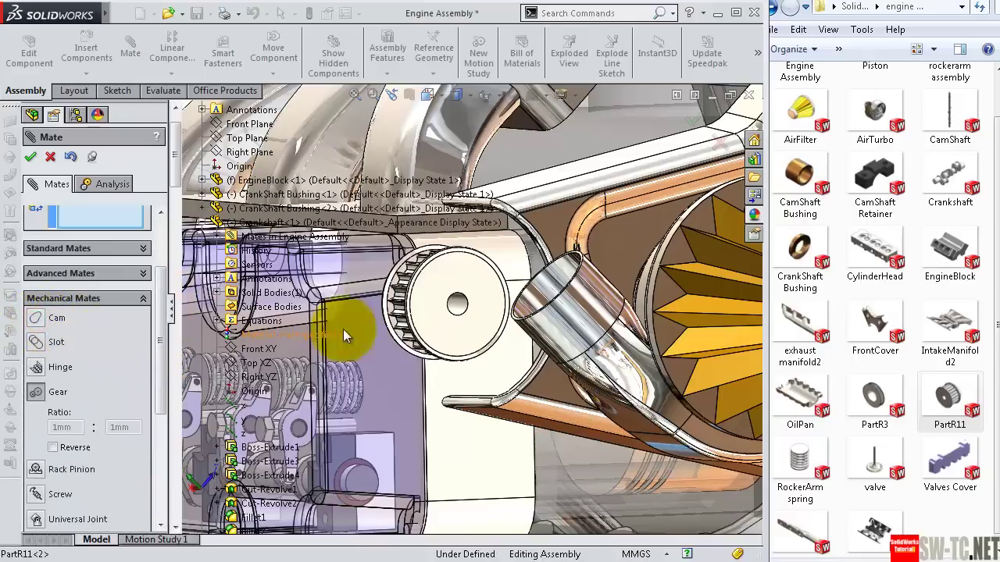
click(461, 311)
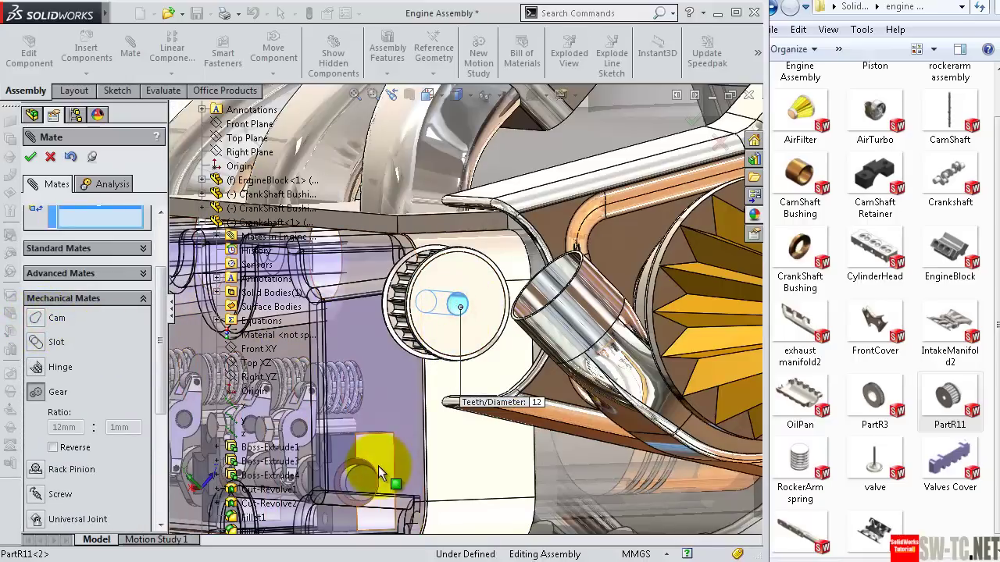
scroll(378, 465, down, 2)
scroll(383, 457, down, 2)
middle_drag(386, 449, 349, 451)
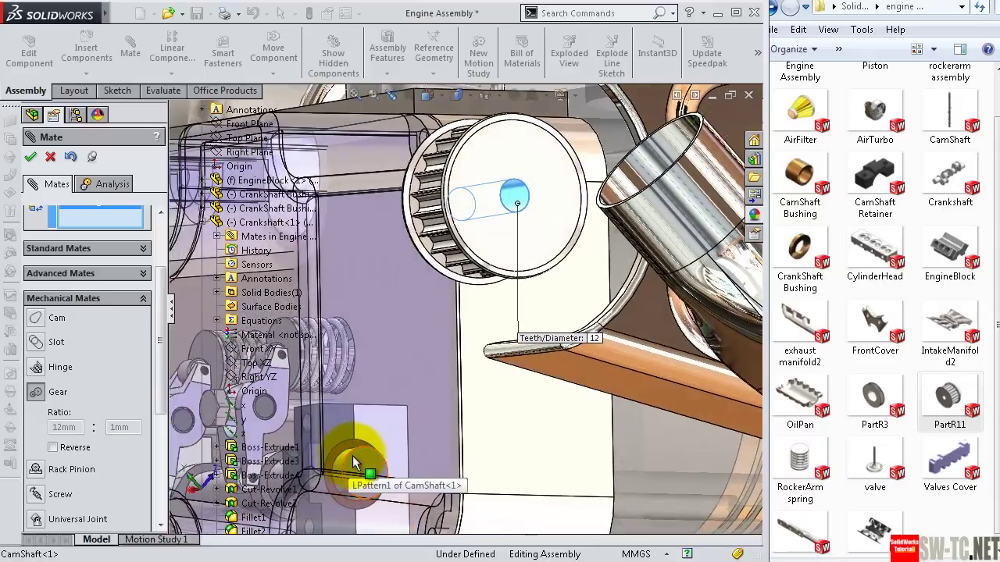
scroll(350, 461, down, 2)
click(348, 446)
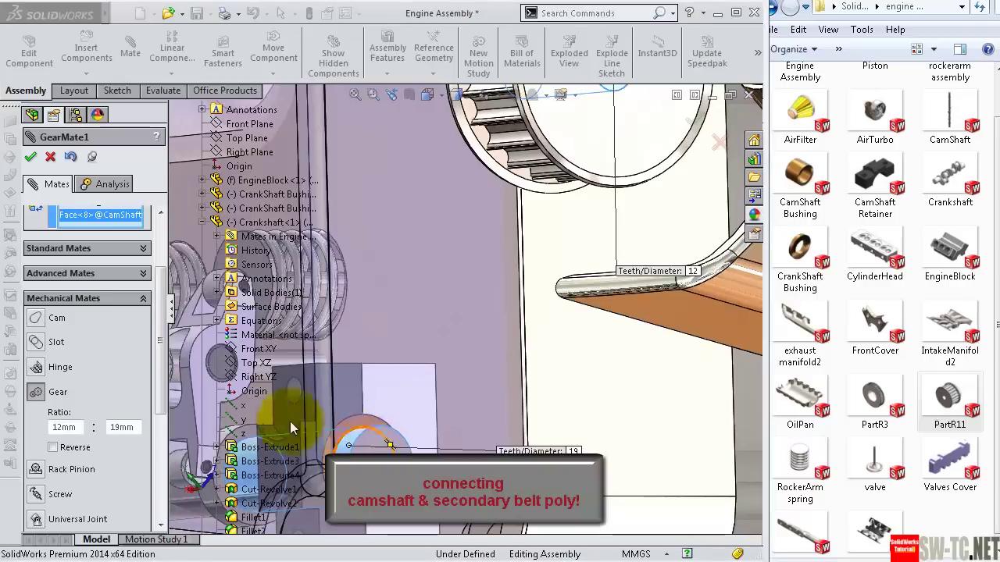
Step: Set the gear ratio to 1mm:1mm reversed, accept it, and spin the pulley to test
click(125, 428)
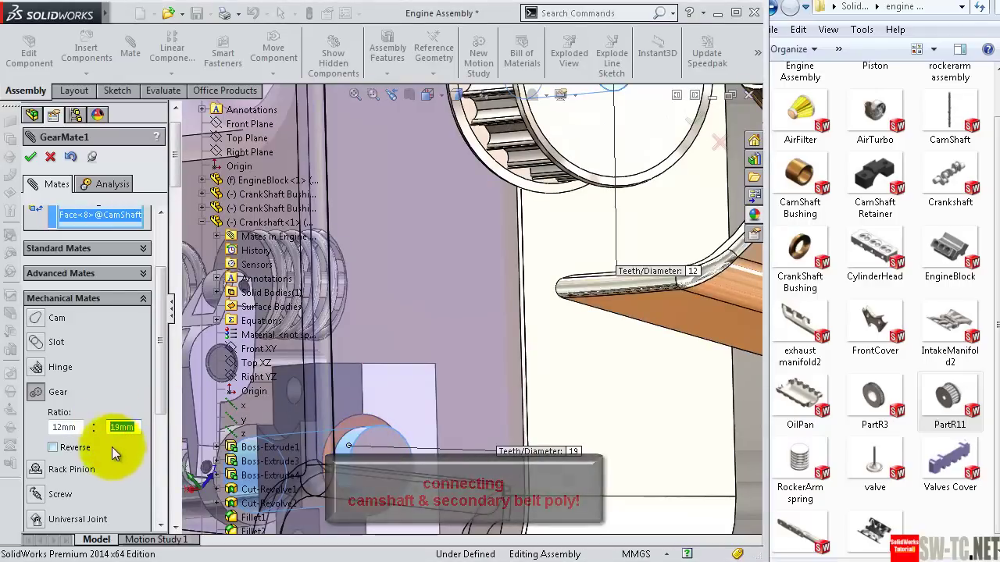
text(1)
click(82, 426)
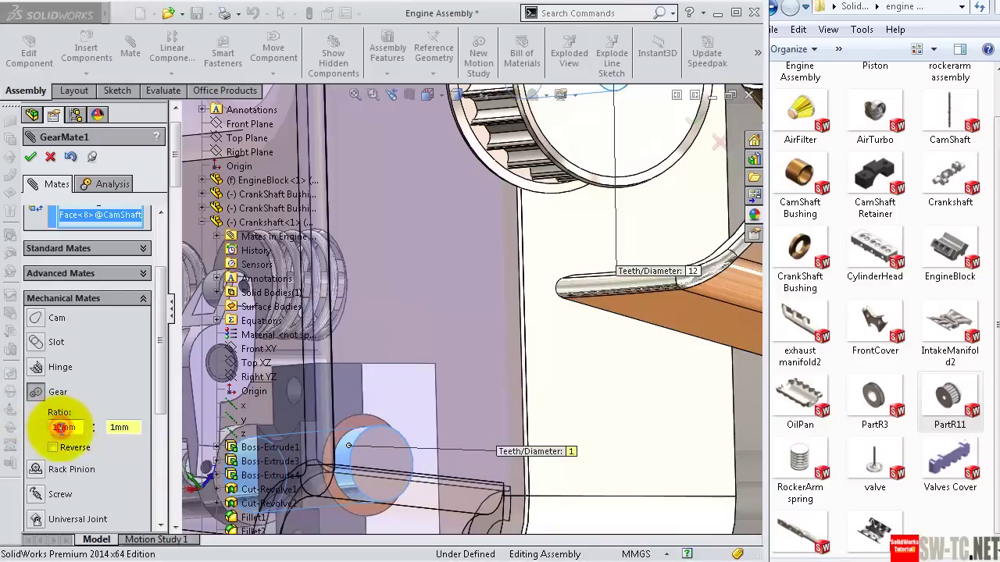
drag(62, 427, 70, 427)
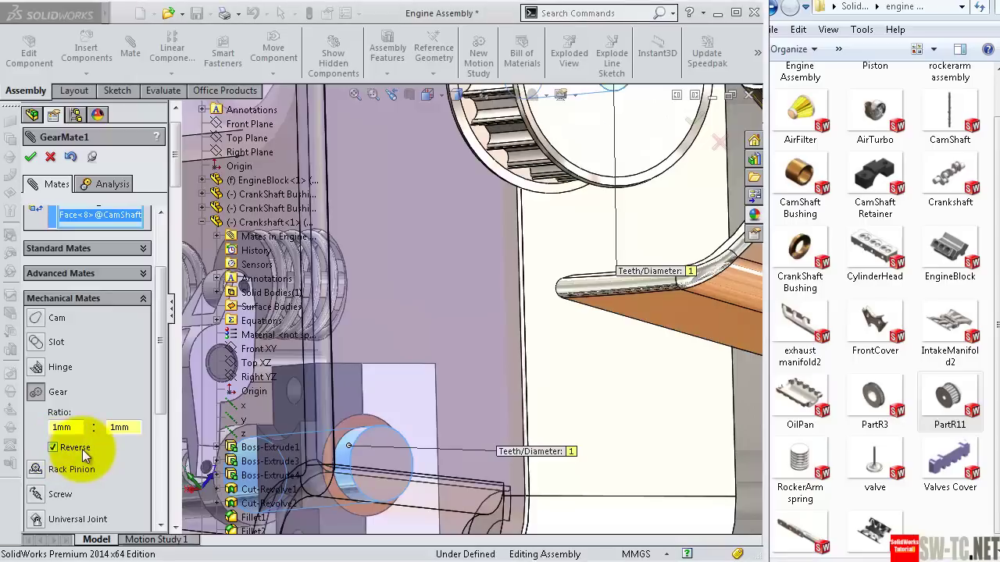
click(31, 157)
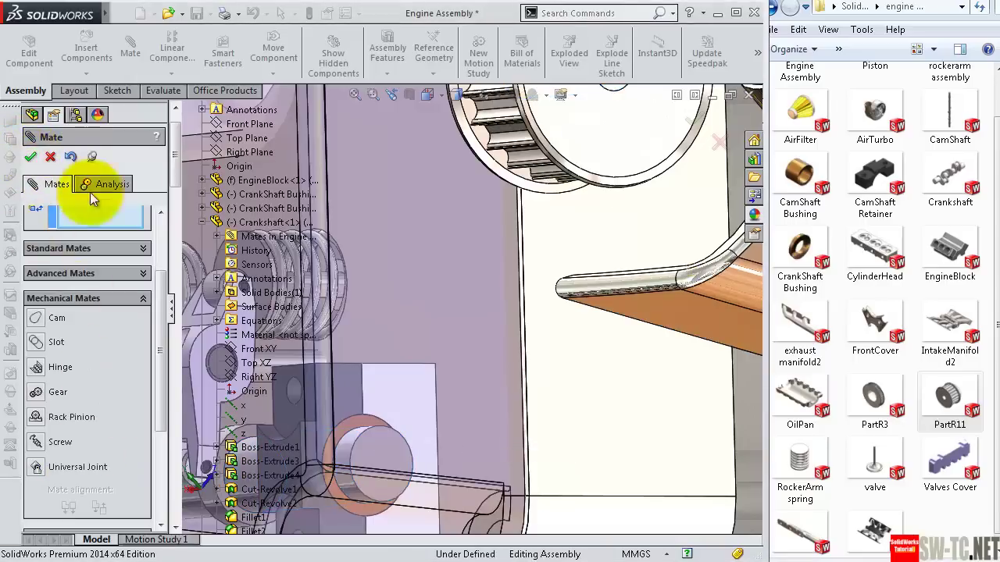
scroll(552, 255, up, 2)
scroll(557, 255, up, 3)
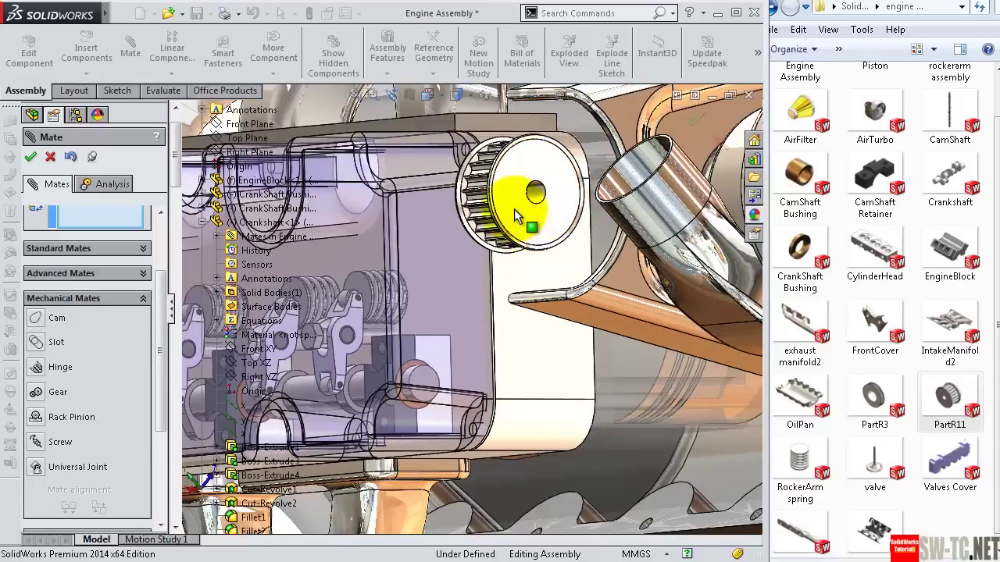
click(535, 192)
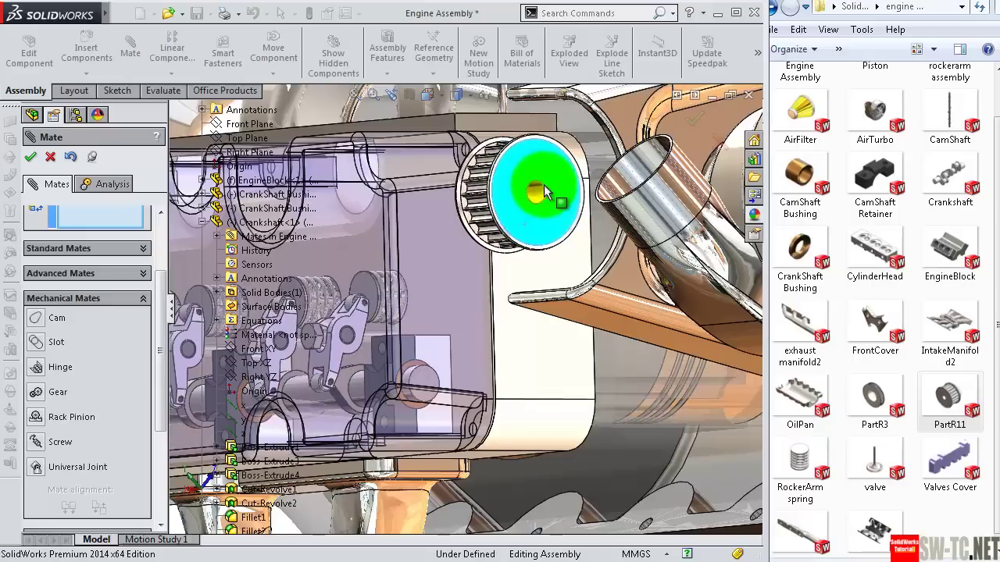
mouse_move(535, 211)
mouse_down()
mouse_move(549, 213)
mouse_move(534, 224)
mouse_move(528, 198)
mouse_move(556, 184)
mouse_move(534, 185)
mouse_up()
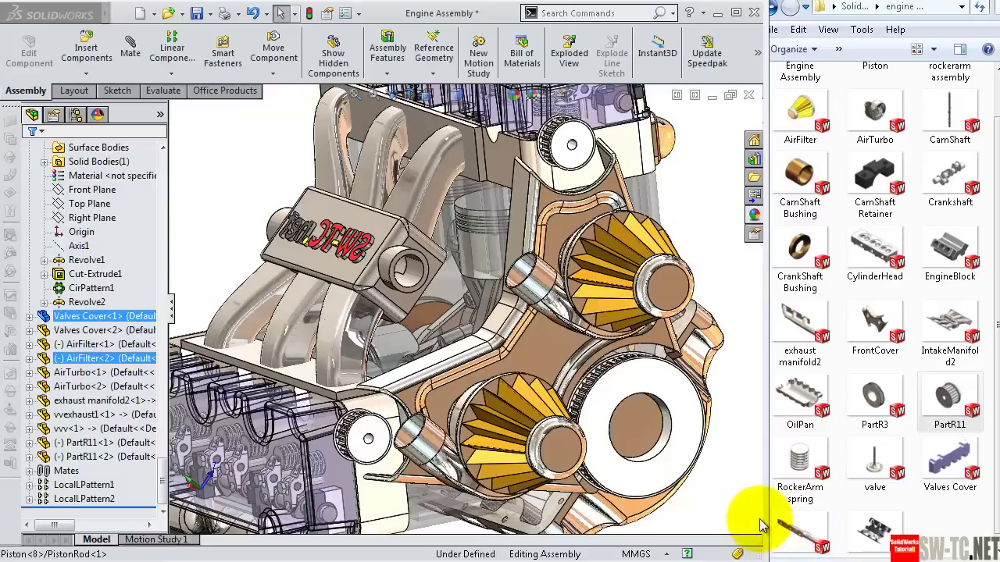
Step: Start a new mate, clear the preselected face, and choose the Gear mate type
click(666, 442)
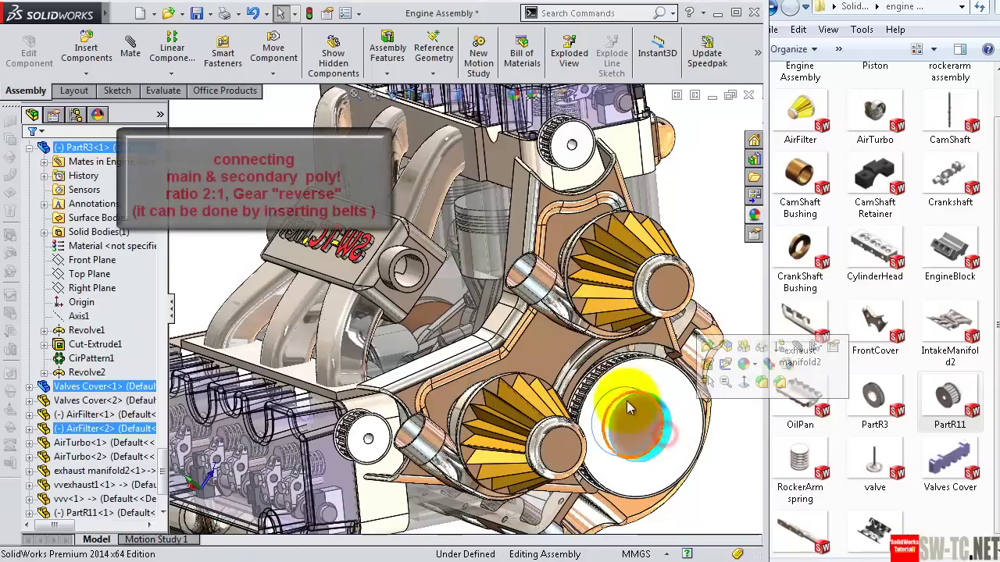
click(129, 48)
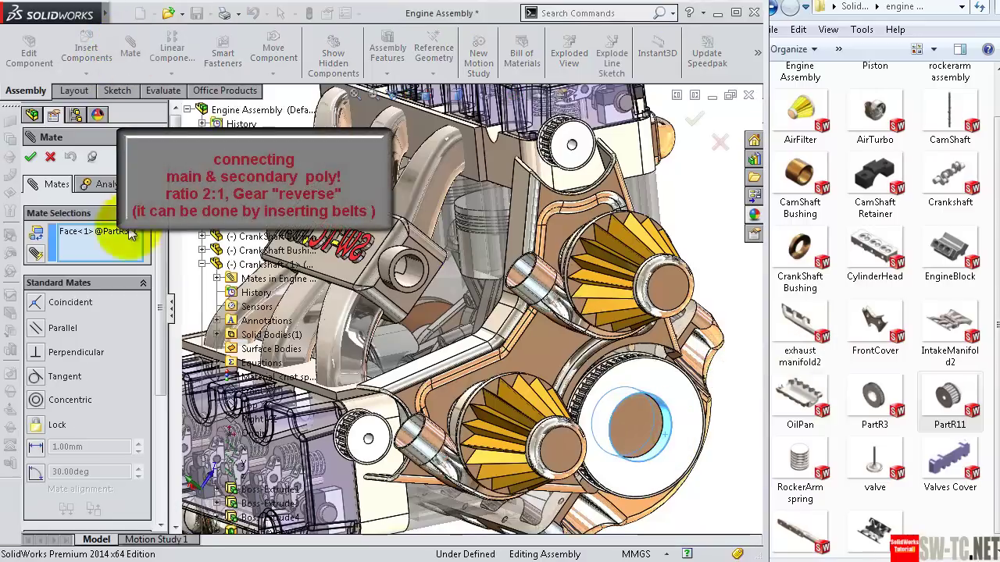
right_click(116, 248)
click(156, 251)
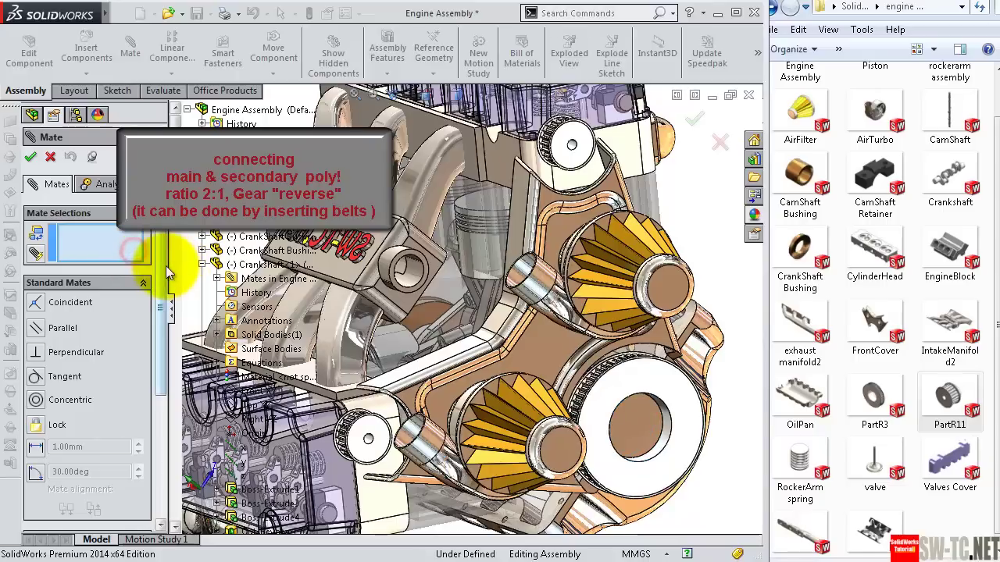
mouse_move(162, 246)
mouse_down()
mouse_move(160, 336)
mouse_move(134, 379)
mouse_up()
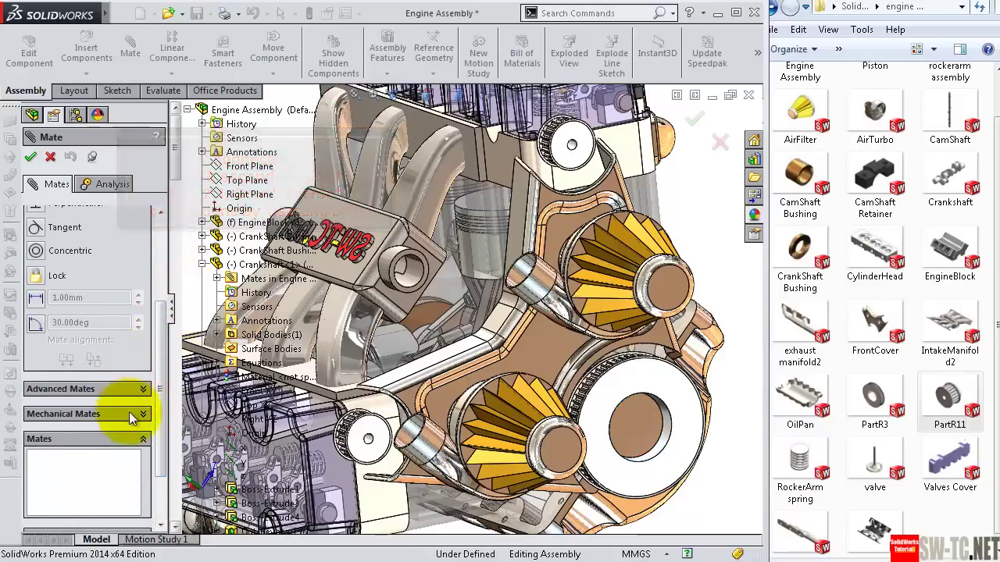
click(145, 415)
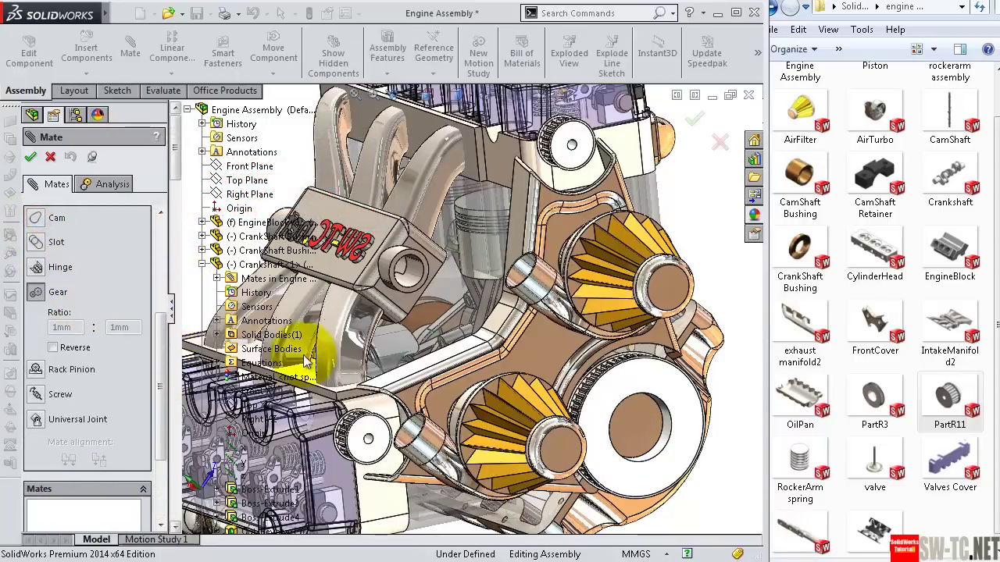
click(668, 428)
Step: Select the large pulley and the small toothed gear as the two gears
click(667, 426)
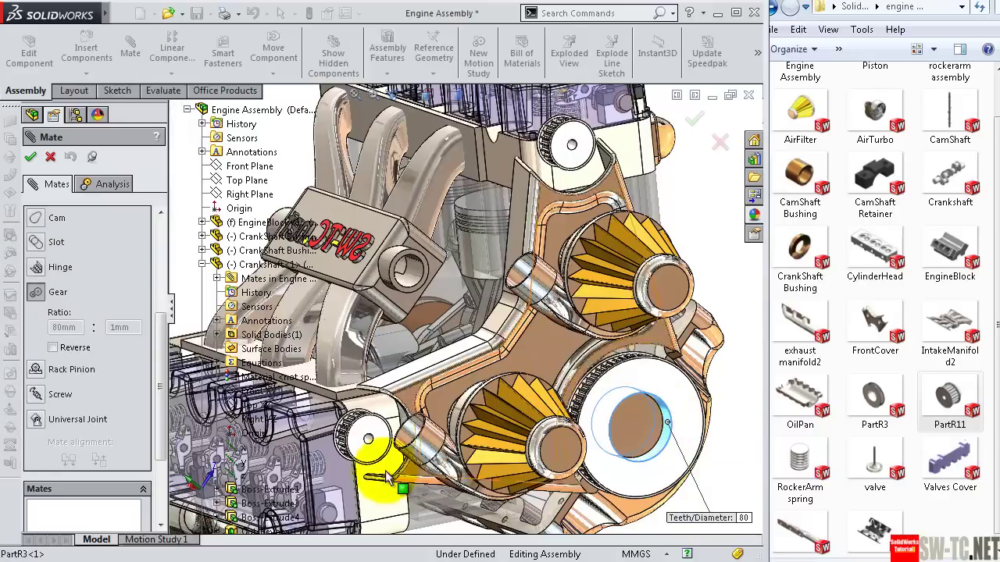
scroll(382, 469, down, 3)
scroll(379, 414, down, 3)
scroll(379, 371, down, 2)
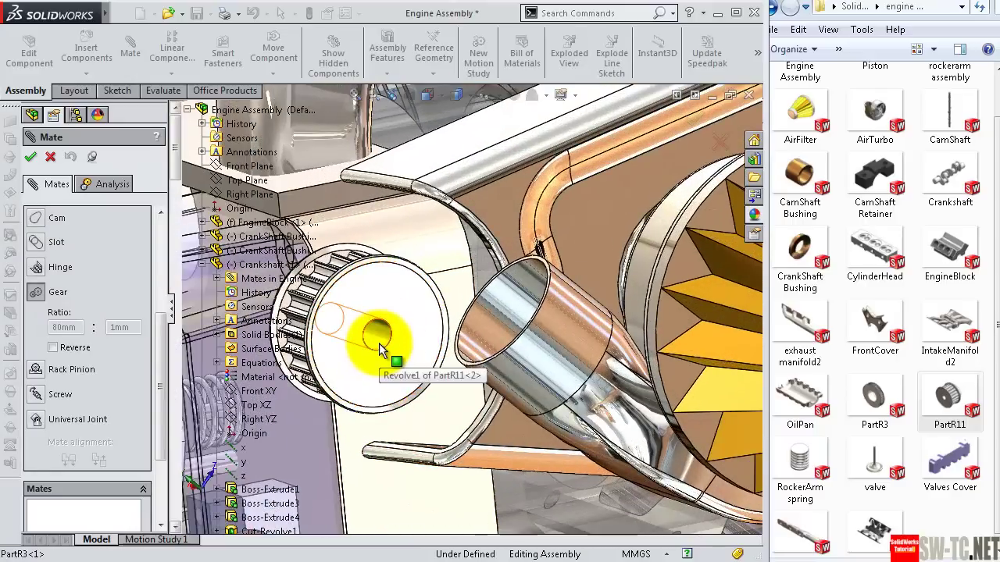
click(380, 346)
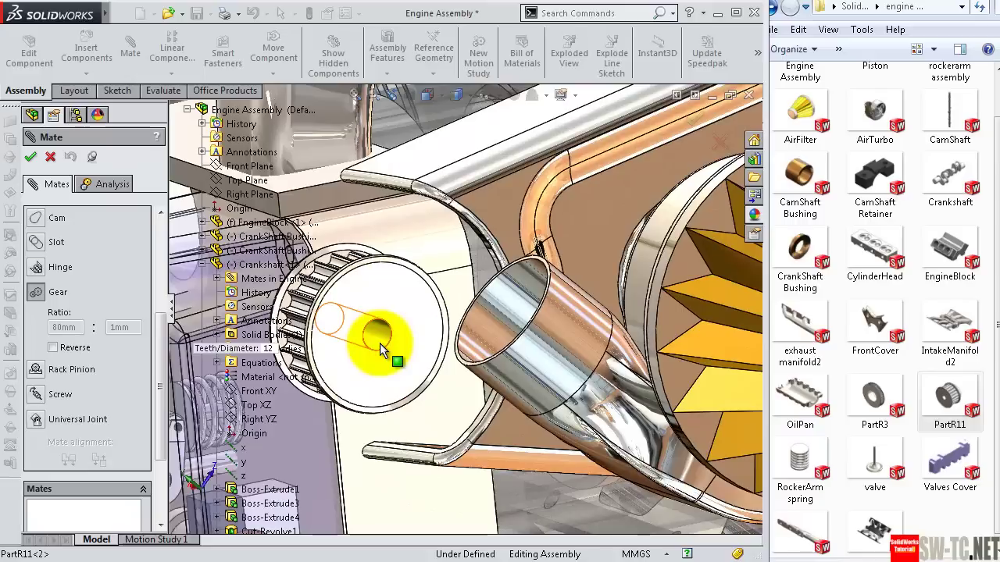
click(379, 343)
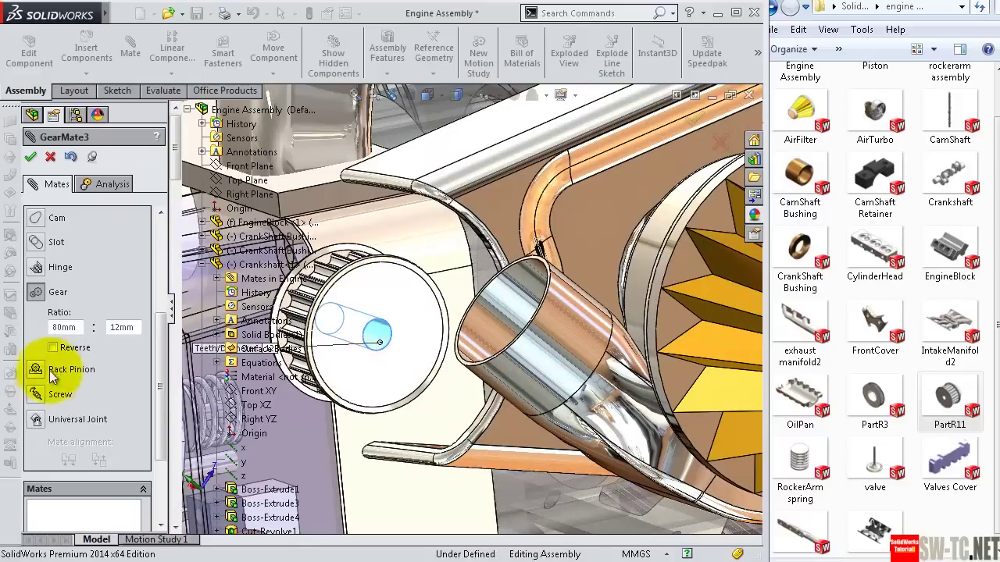
click(65, 326)
Step: Set the ratio to 2mm:1mm, reverse it, and create GearMate3
drag(65, 326, 43, 326)
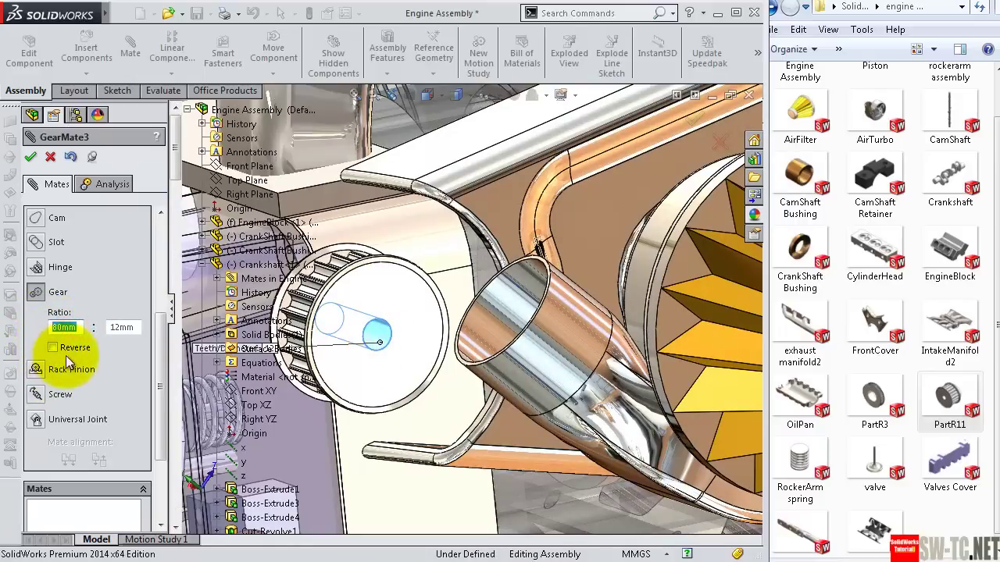
text(2)
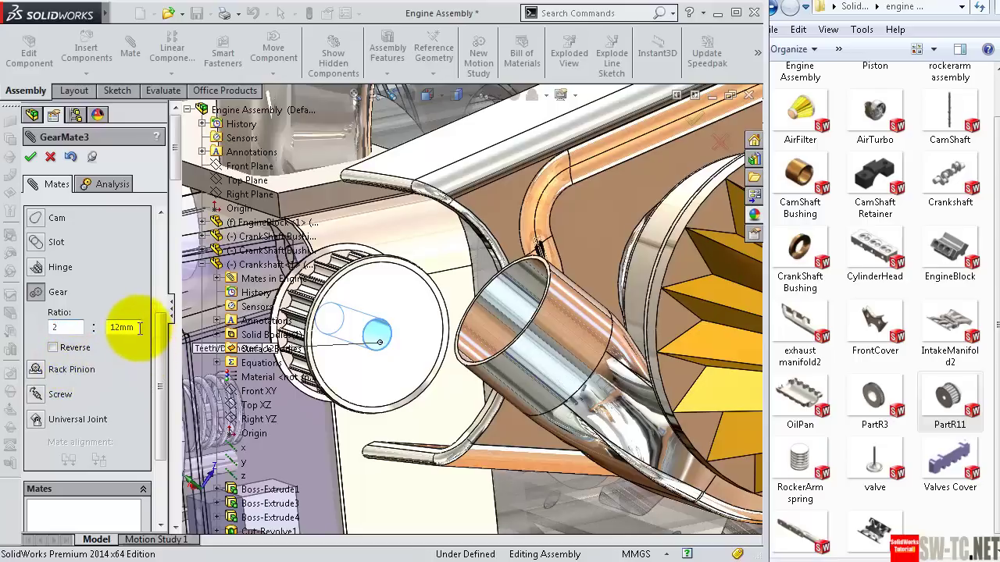
mouse_move(134, 327)
mouse_down()
mouse_move(109, 327)
mouse_move(129, 327)
mouse_up()
text(1)
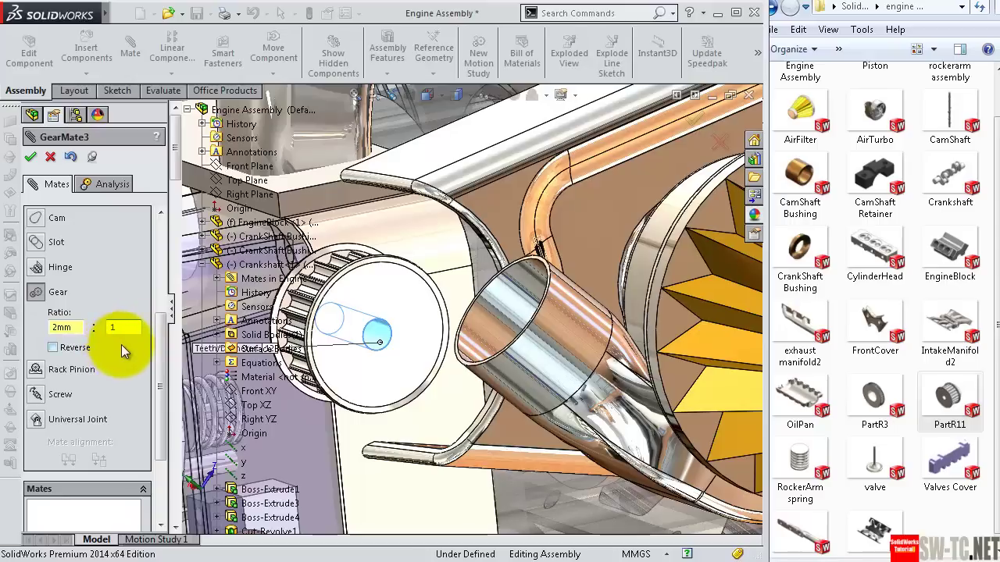
click(121, 345)
click(53, 348)
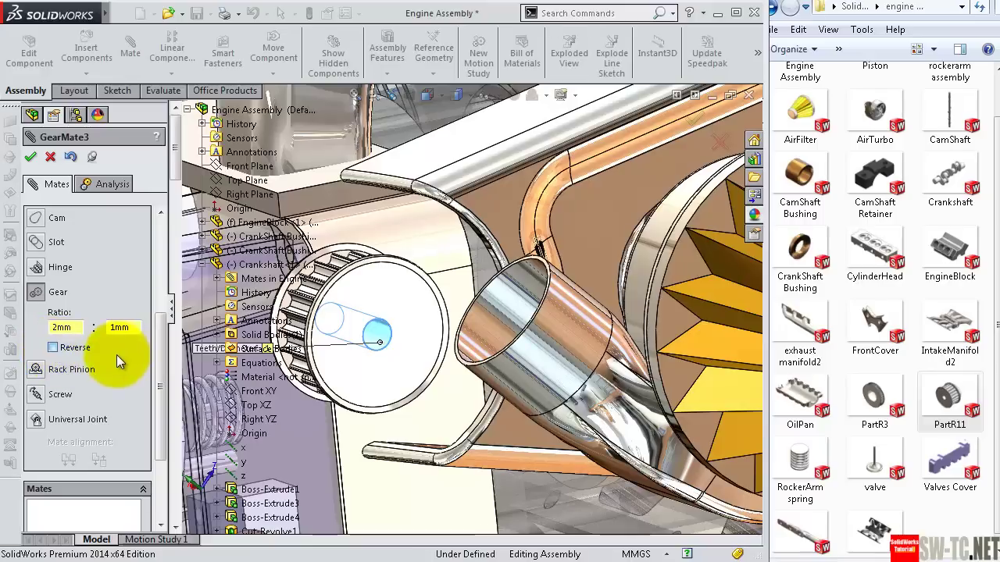
key(space)
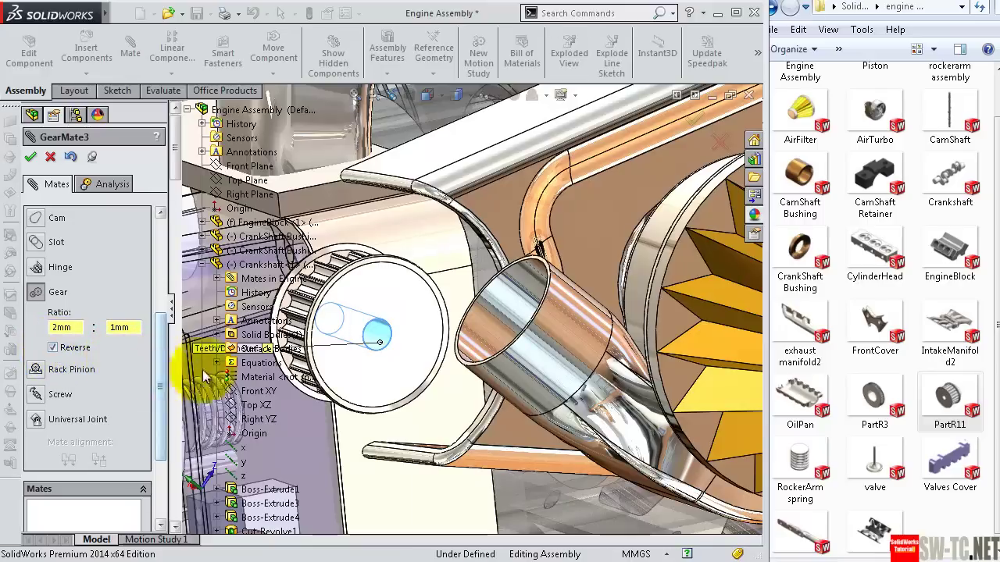
scroll(364, 361, up, 2)
scroll(435, 375, up, 2)
scroll(436, 363, up, 2)
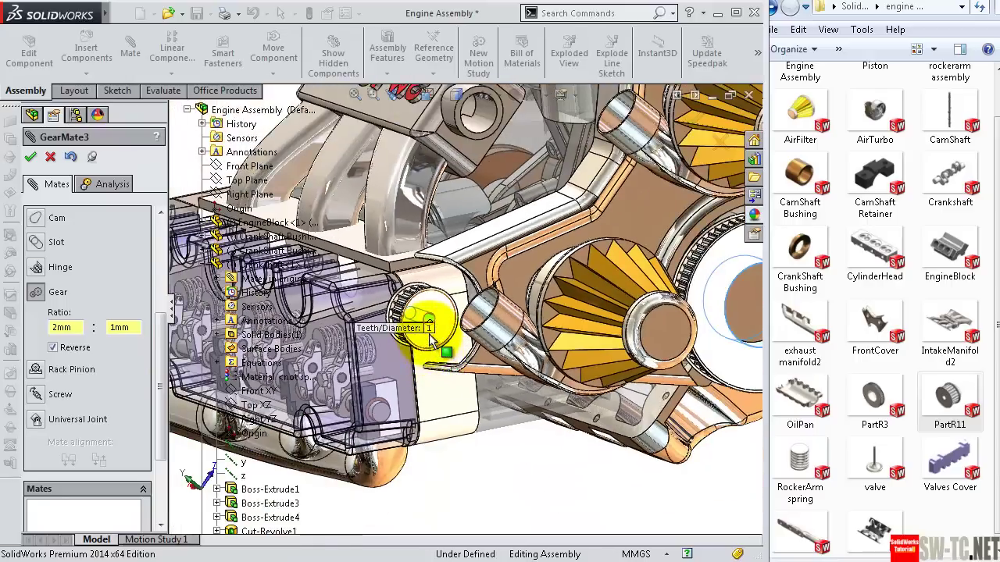
click(570, 363)
middle_drag(571, 366, 624, 360)
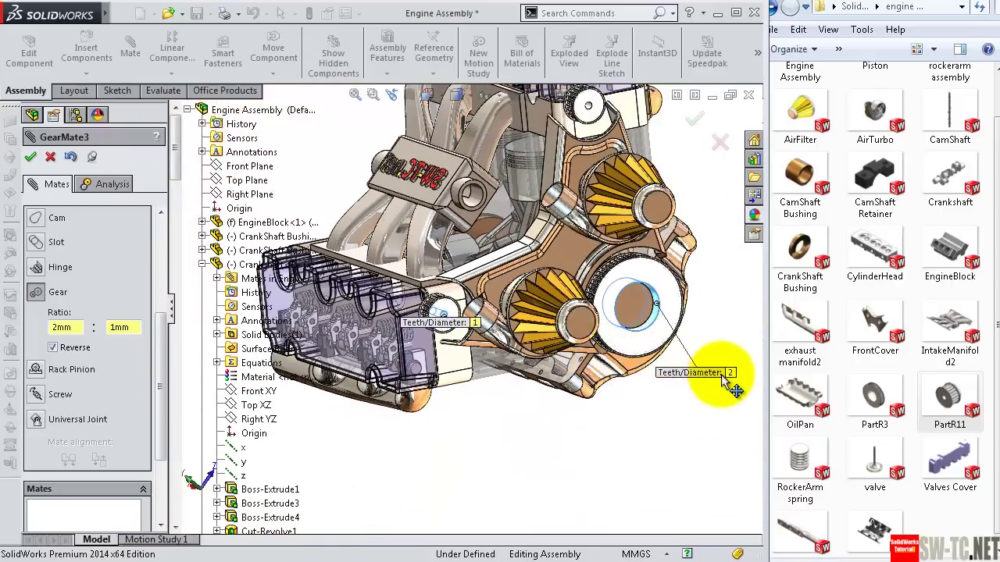
click(694, 120)
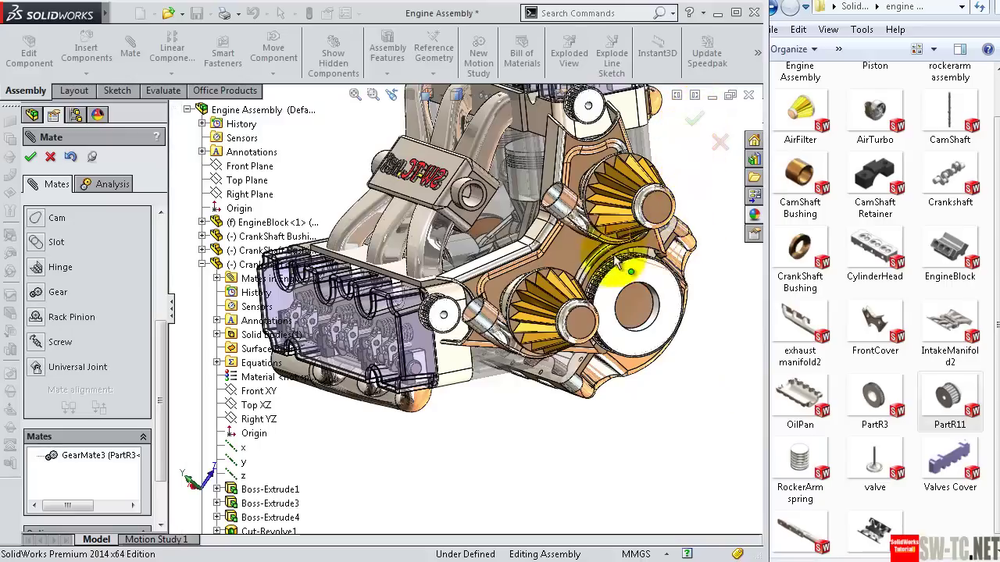
Step: Set up a Gear mate between the PartR3 hub edge and the small upper gear's edge
click(44, 293)
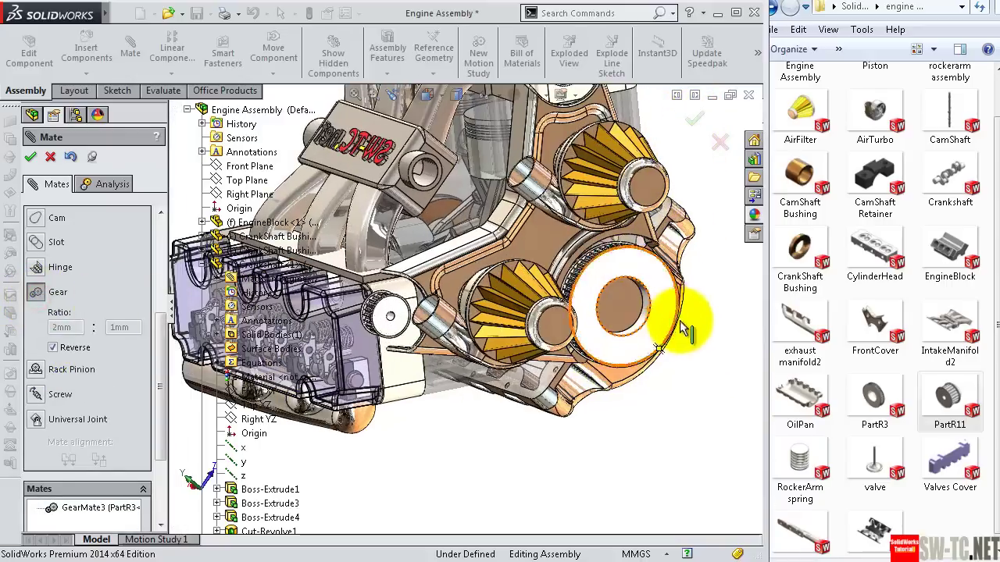
middle_drag(635, 323, 678, 335)
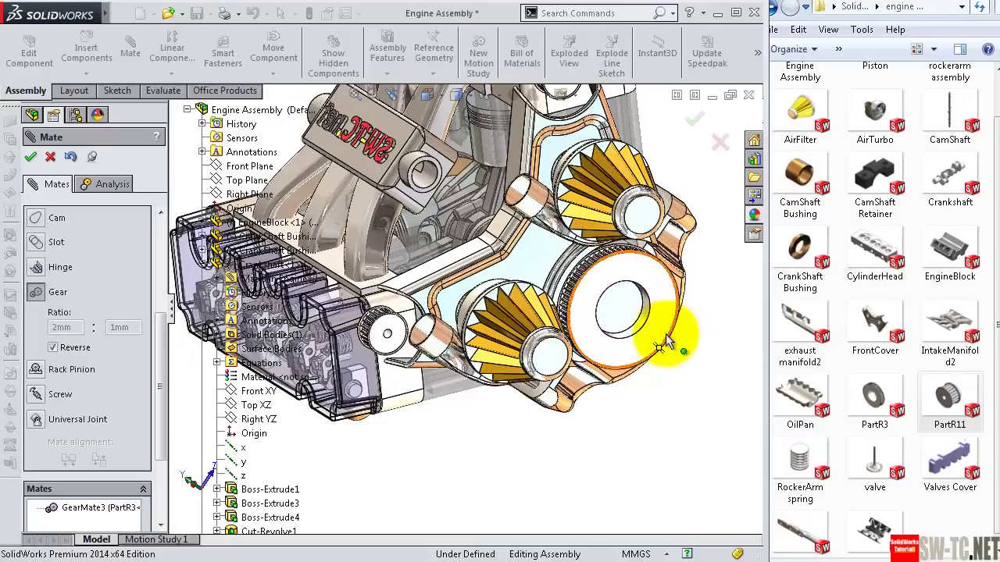
click(645, 315)
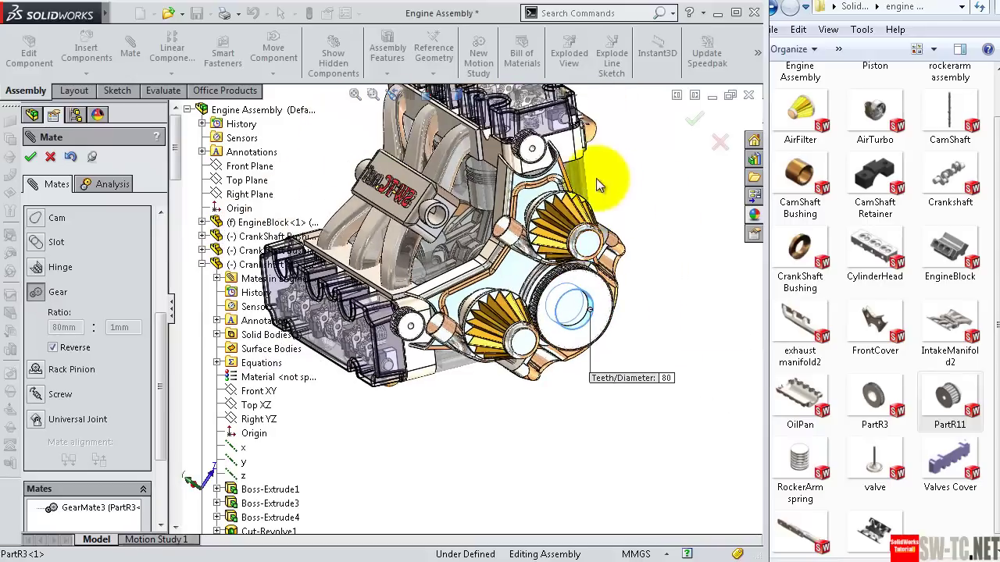
middle_drag(651, 196, 658, 157)
scroll(488, 176, down, 3)
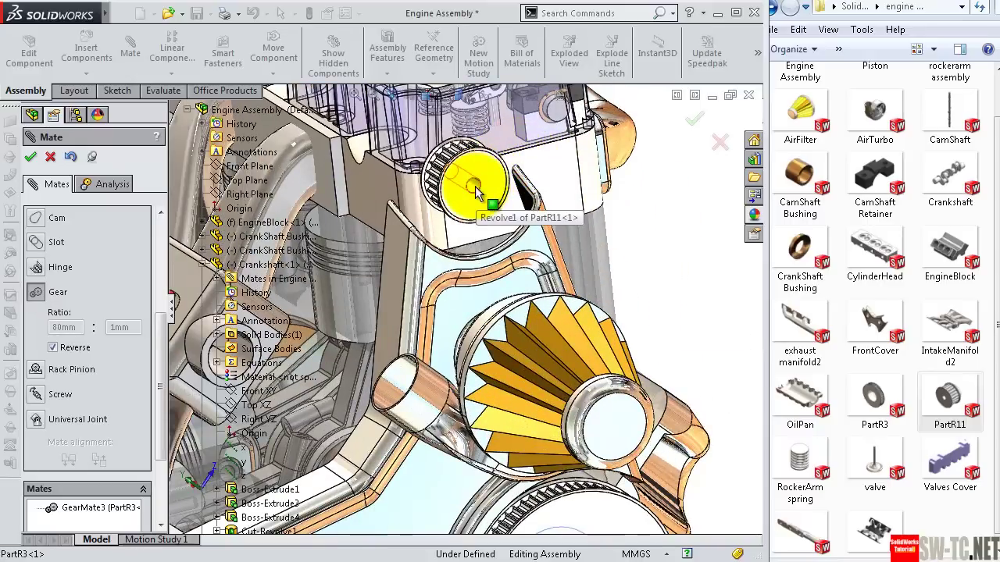
click(474, 186)
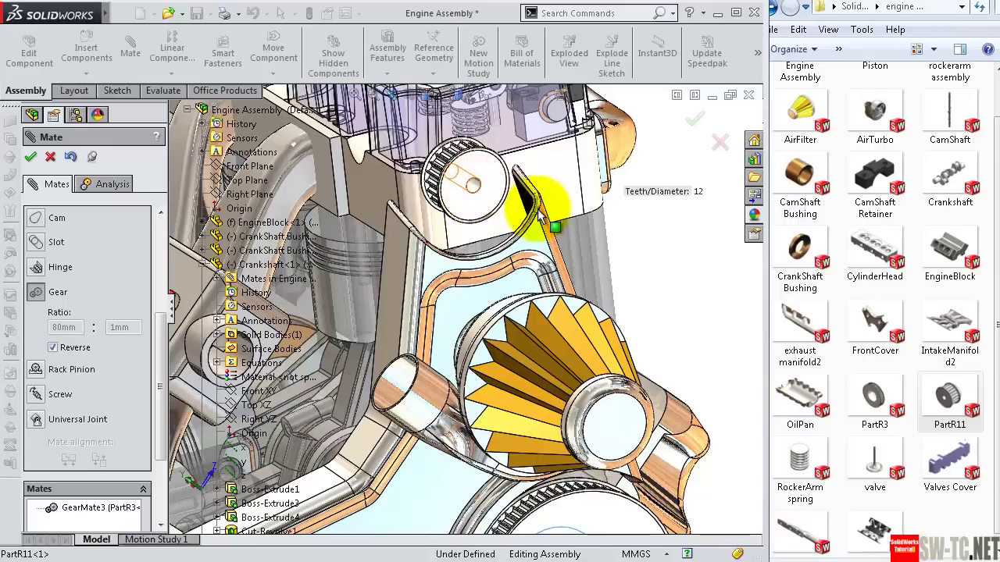
click(553, 225)
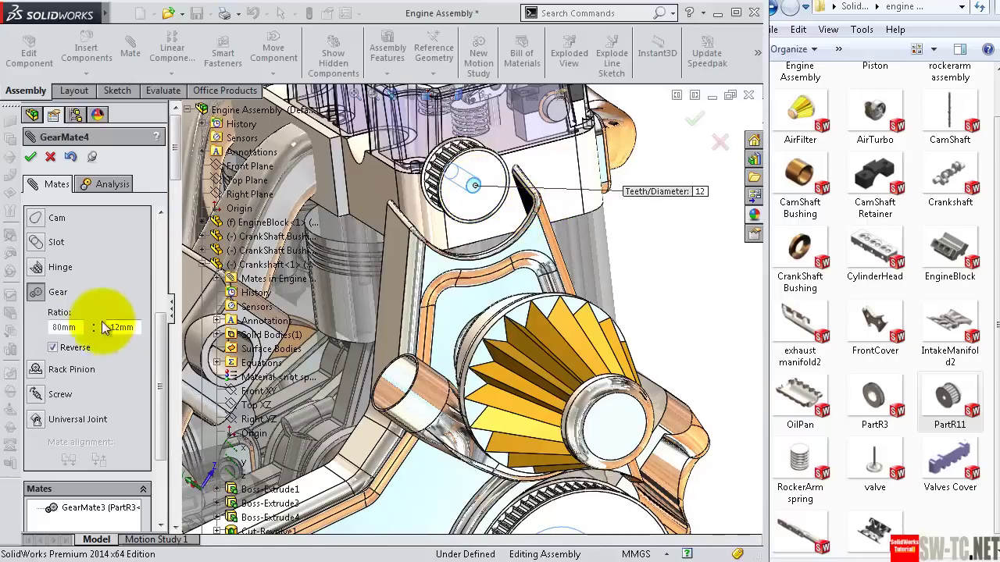
Step: Set the ratio to 2:1 with Reverse kept, and confirm GearMate4
drag(79, 328, 47, 327)
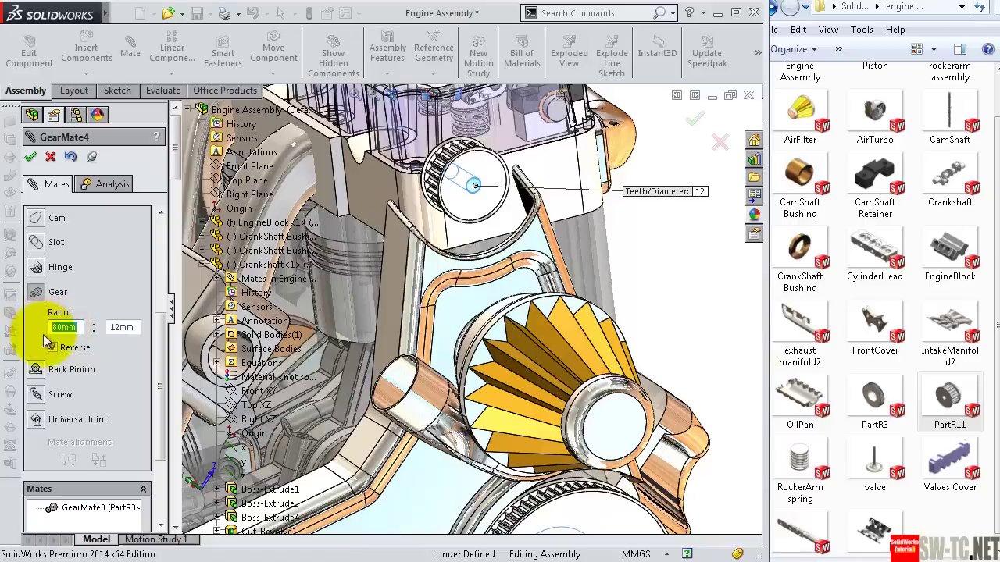
text(2)
click(51, 347)
double_click(123, 326)
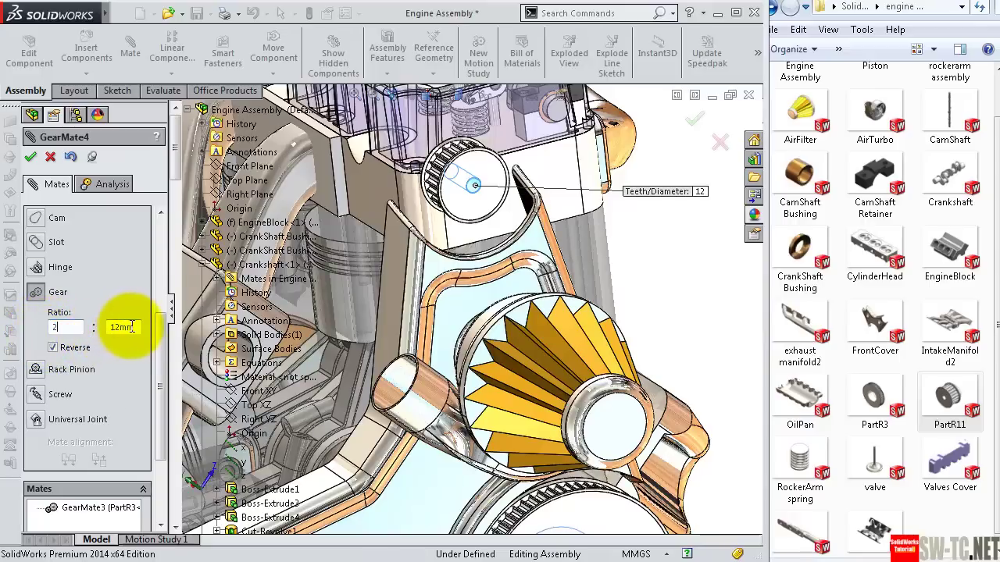
drag(132, 328, 119, 328)
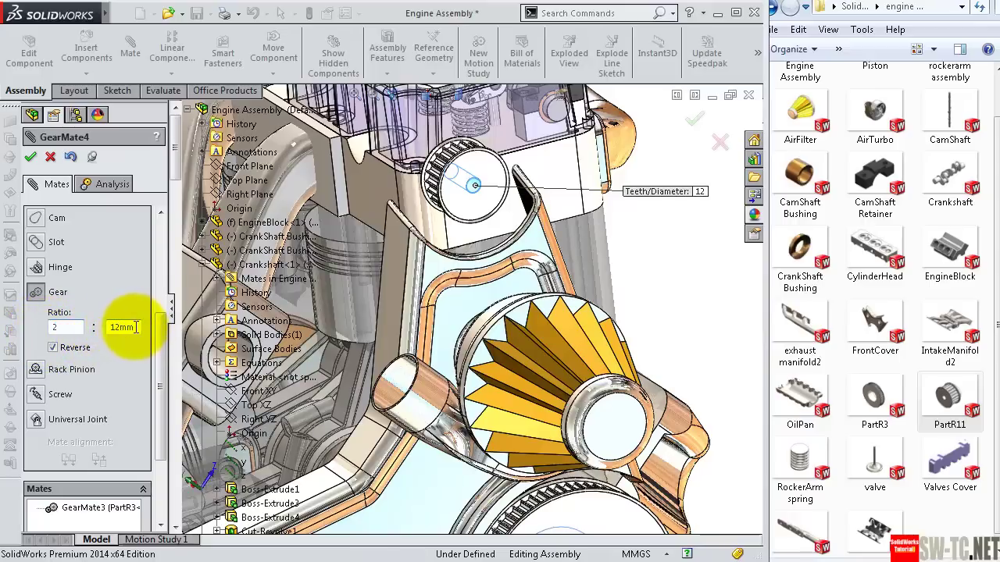
key(BackSpace)
key(BackSpace)
key(BackSpace)
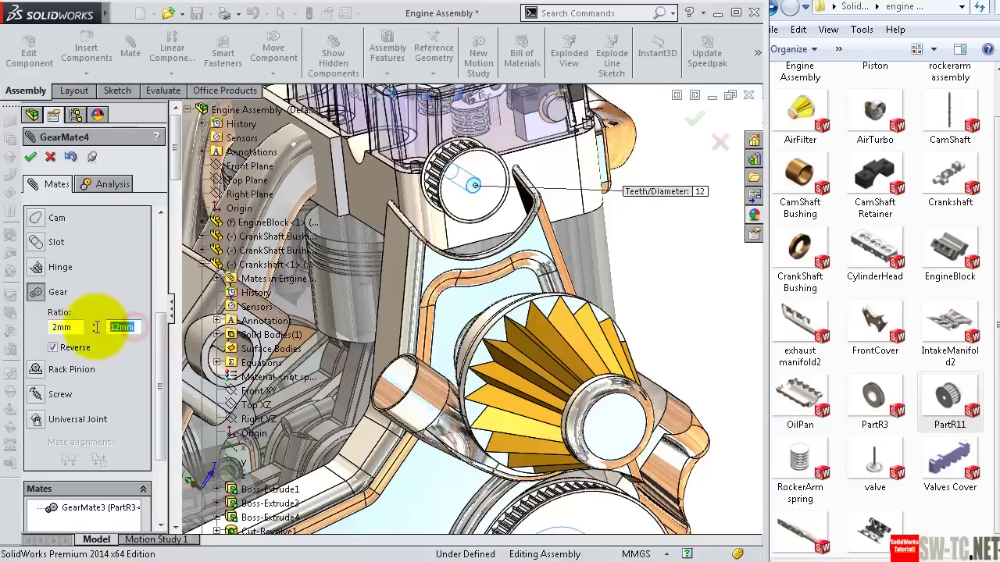
click(30, 158)
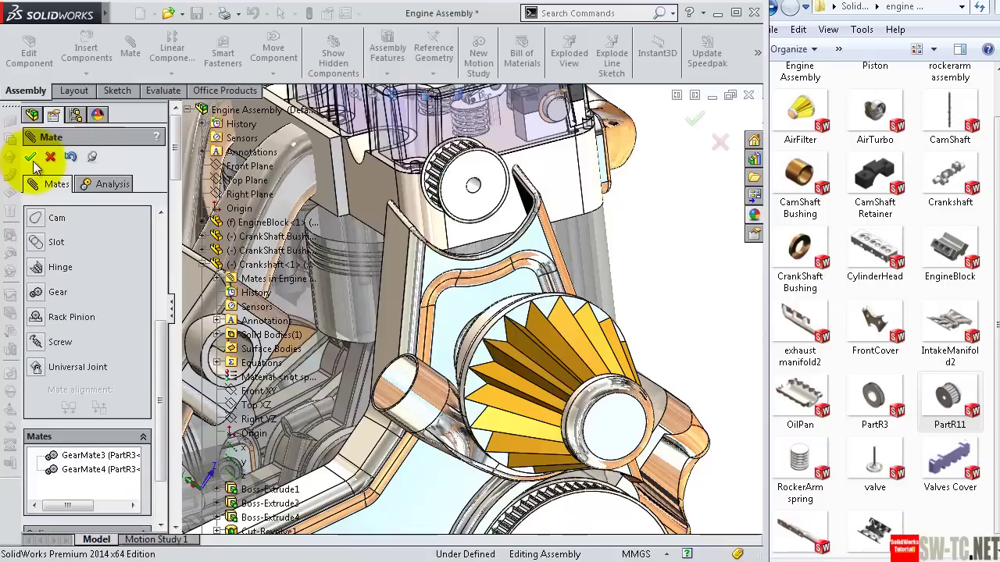
Step: Orbit to view the gears, then drag the large pulley to test the gear linkage
mouse_move(536, 290)
middle_down()
mouse_move(558, 301)
mouse_move(552, 320)
middle_up()
scroll(552, 320, up, 3)
scroll(584, 409, up, 2)
scroll(569, 412, up, 2)
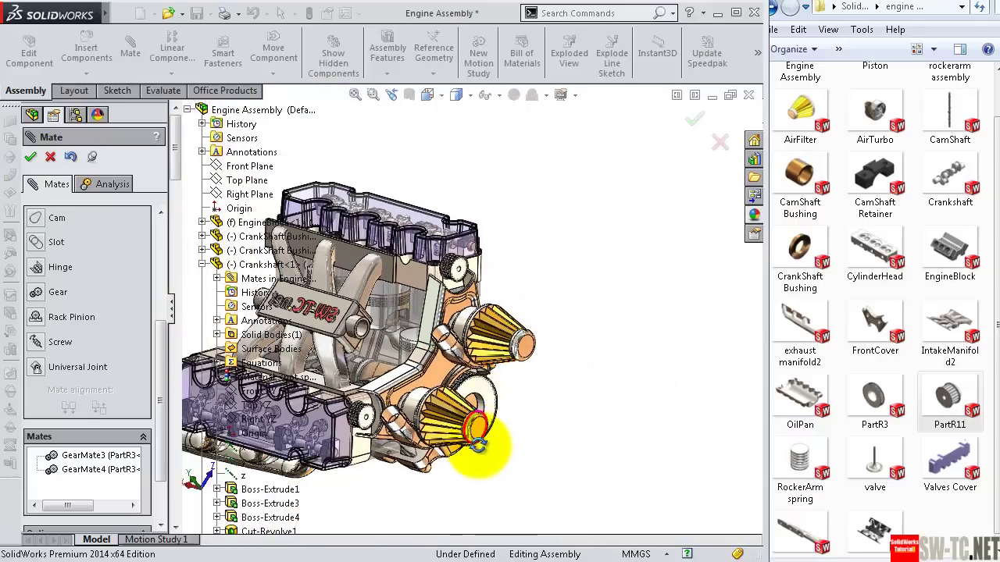
mouse_move(480, 435)
middle_down()
mouse_move(461, 418)
mouse_move(484, 445)
middle_up()
scroll(500, 464, down, 2)
scroll(504, 467, down, 3)
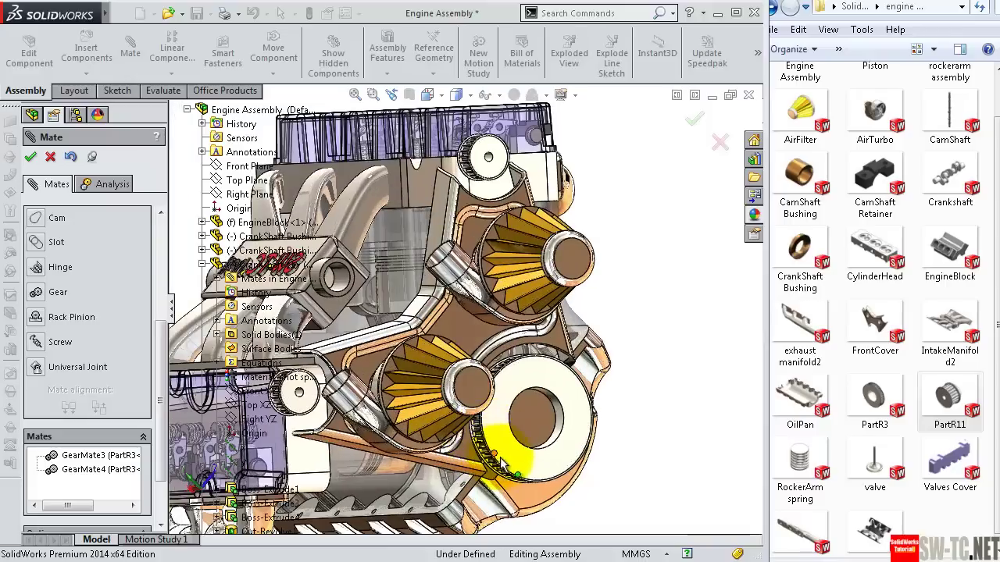
click(506, 461)
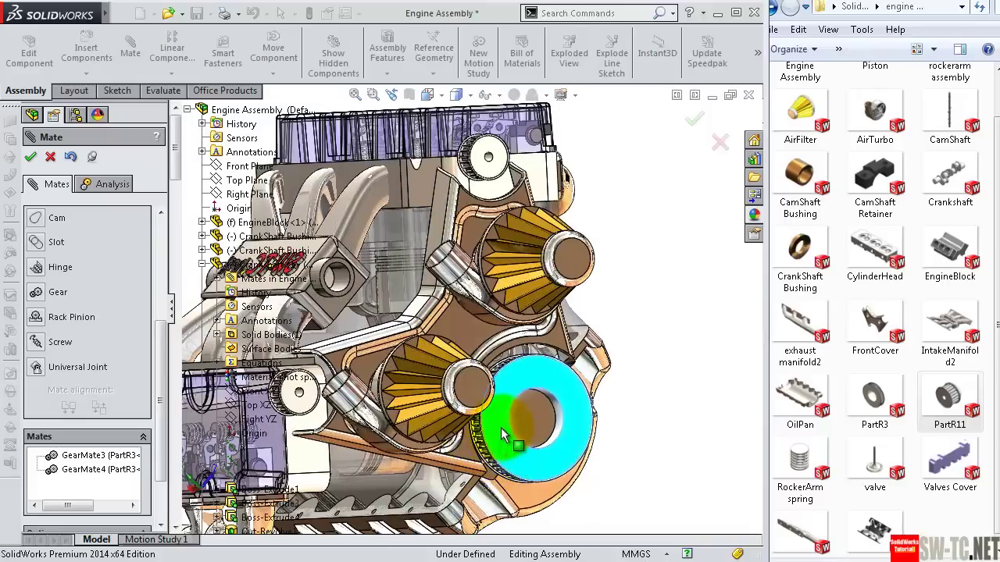
mouse_move(507, 420)
mouse_down()
mouse_move(533, 407)
mouse_move(556, 411)
mouse_move(536, 434)
mouse_move(523, 426)
mouse_up()
Step: Close the mate setup, collapse the feature tree, and rotate the large pulley to check engine motion
click(30, 157)
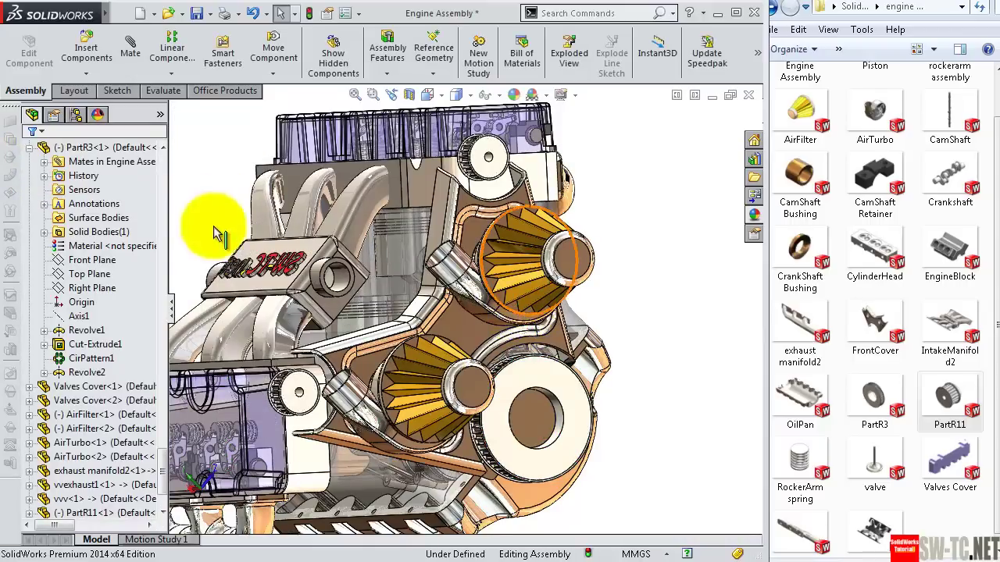
click(169, 302)
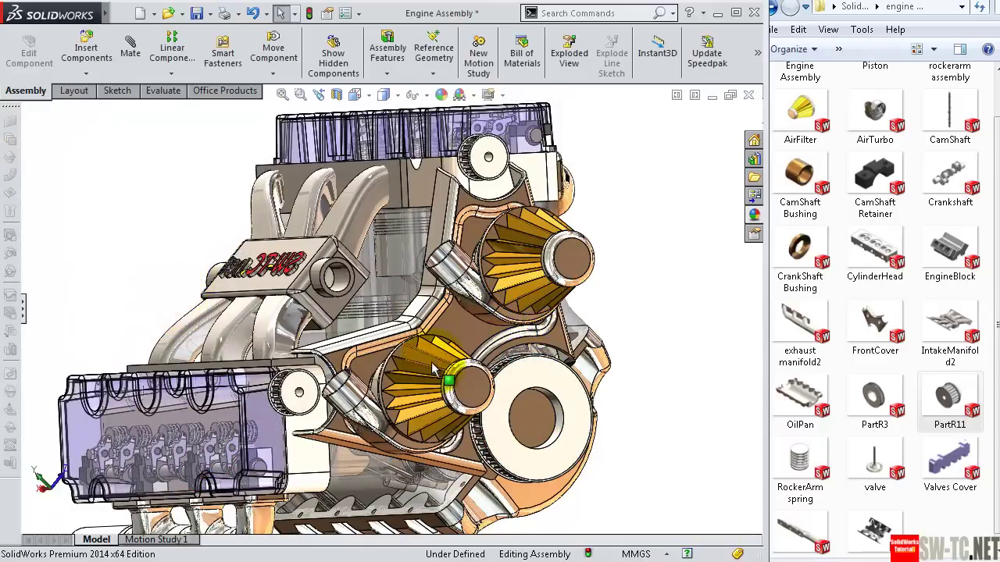
scroll(453, 379, down, 2)
scroll(488, 381, down, 2)
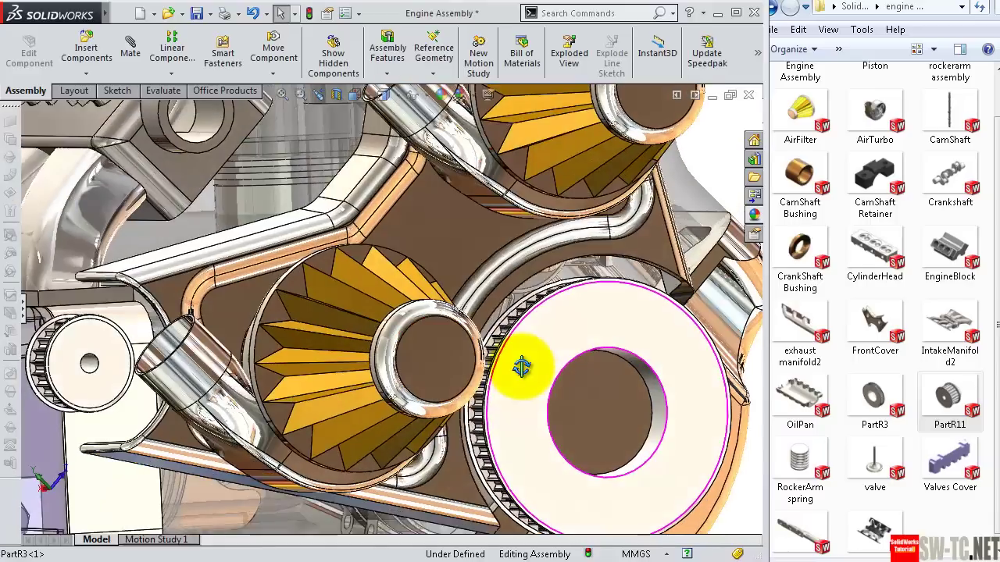
scroll(520, 361, up, 1)
scroll(531, 390, up, 2)
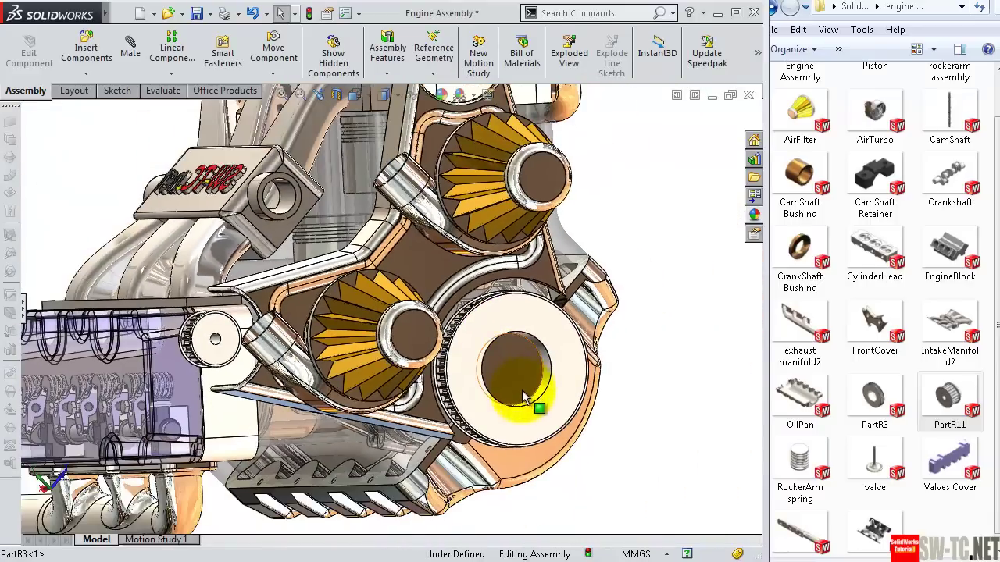
click(477, 381)
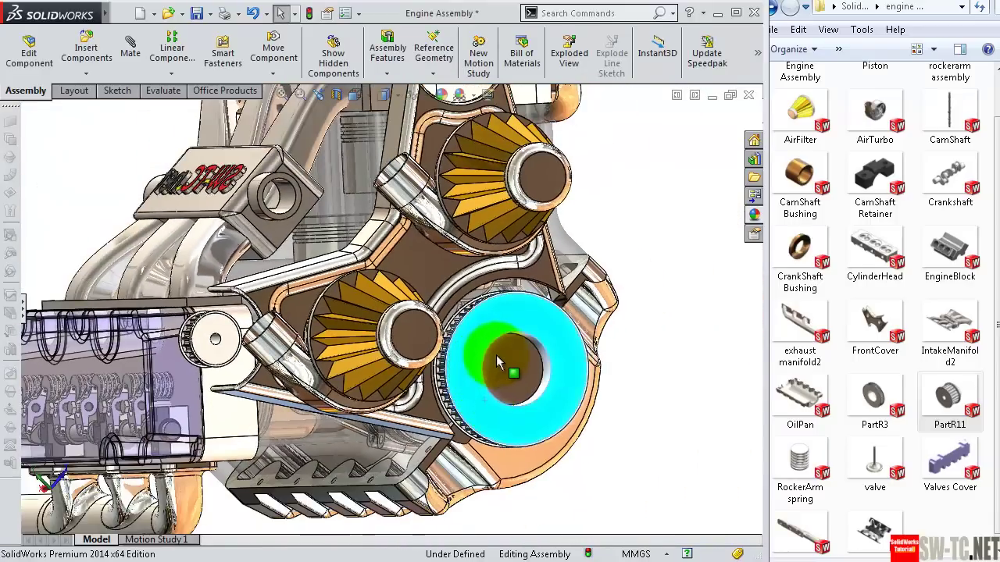
mouse_move(497, 356)
mouse_down()
mouse_move(526, 351)
mouse_move(536, 393)
mouse_move(517, 400)
mouse_move(497, 378)
mouse_move(502, 353)
mouse_move(527, 335)
mouse_move(538, 351)
mouse_move(553, 389)
mouse_move(526, 402)
mouse_move(497, 384)
mouse_move(514, 349)
mouse_move(536, 343)
mouse_move(556, 358)
mouse_move(547, 393)
mouse_move(527, 399)
mouse_move(503, 374)
mouse_move(516, 350)
mouse_move(547, 359)
mouse_move(588, 347)
mouse_up()
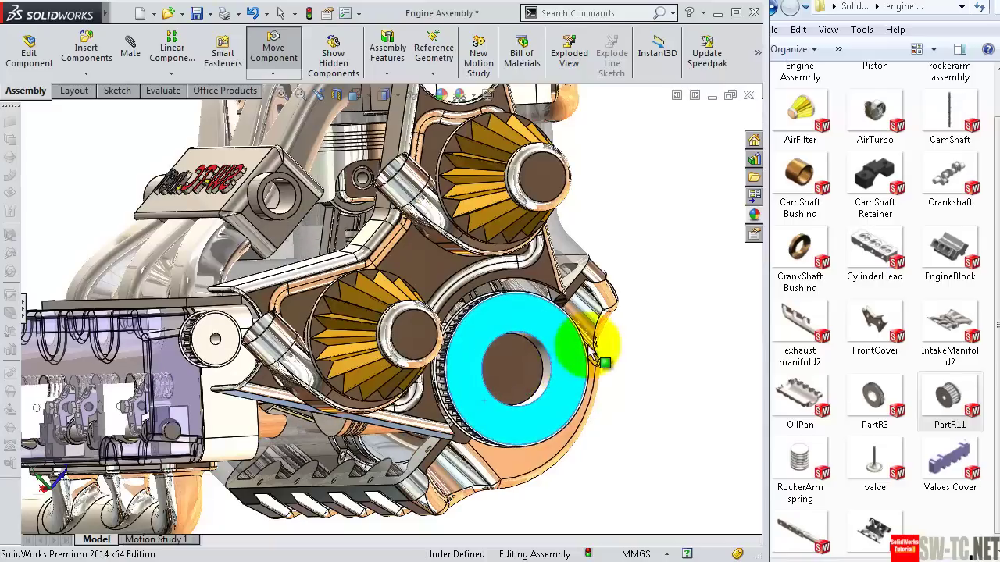
mouse_move(602, 312)
middle_down()
mouse_move(602, 335)
mouse_move(624, 337)
mouse_move(549, 310)
mouse_move(542, 320)
middle_up()
scroll(625, 337, up, 1)
scroll(631, 339, up, 3)
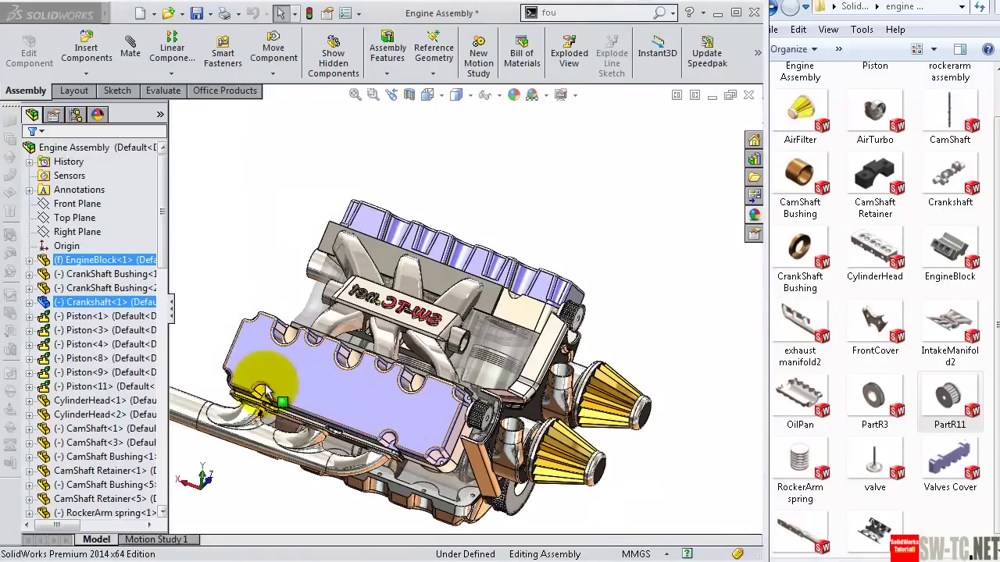
Step: Ctrl-select the Piston components up to Piston<11> and add them to a new Pistons folder
ctrl+click(121, 330)
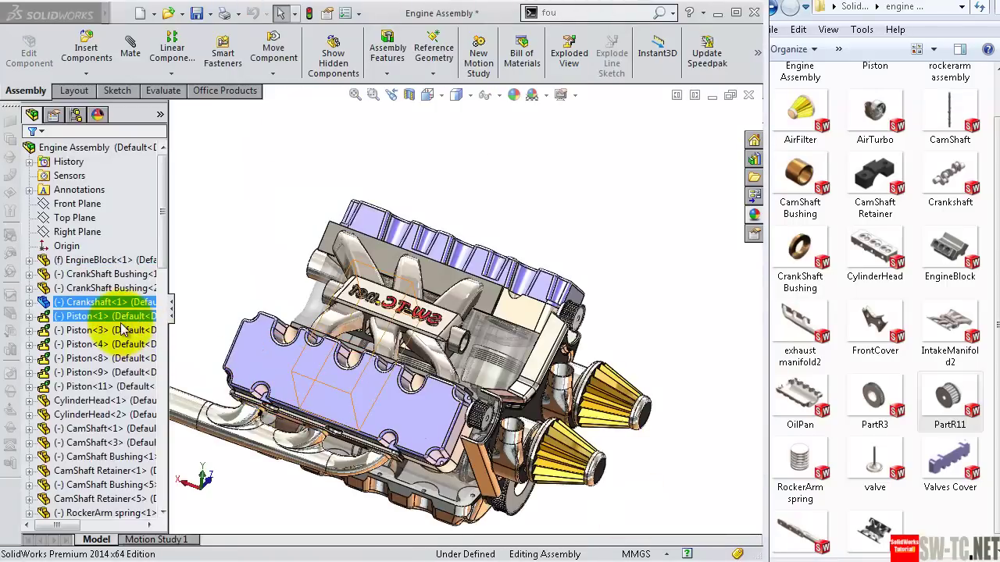
ctrl+click(123, 344)
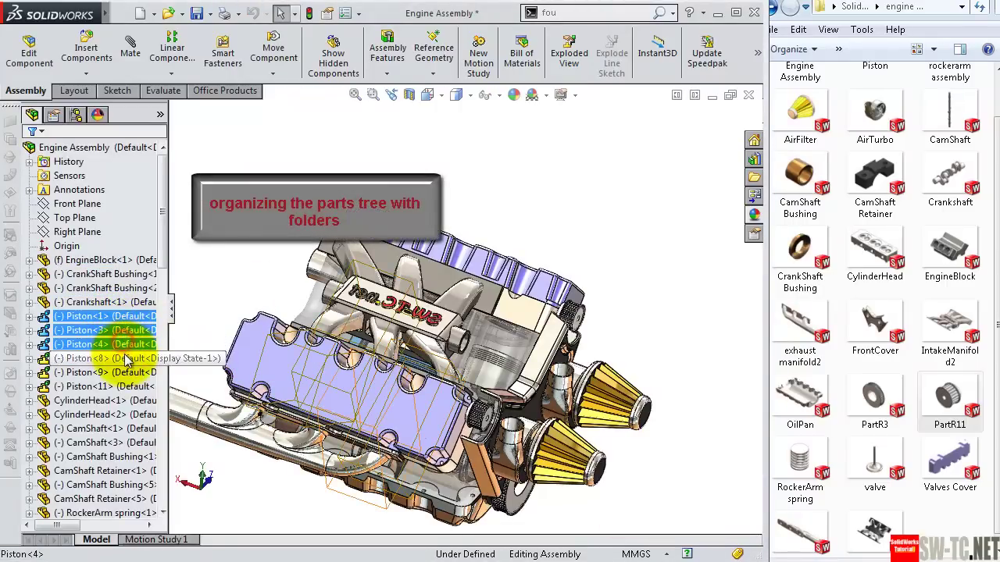
ctrl+click(125, 358)
ctrl+click(125, 372)
ctrl+click(122, 387)
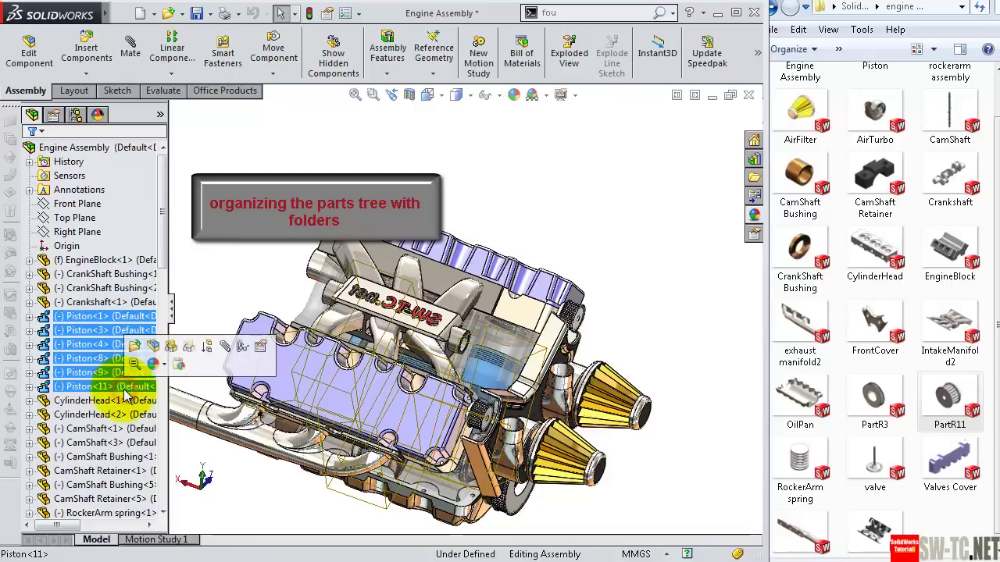
right_click(123, 388)
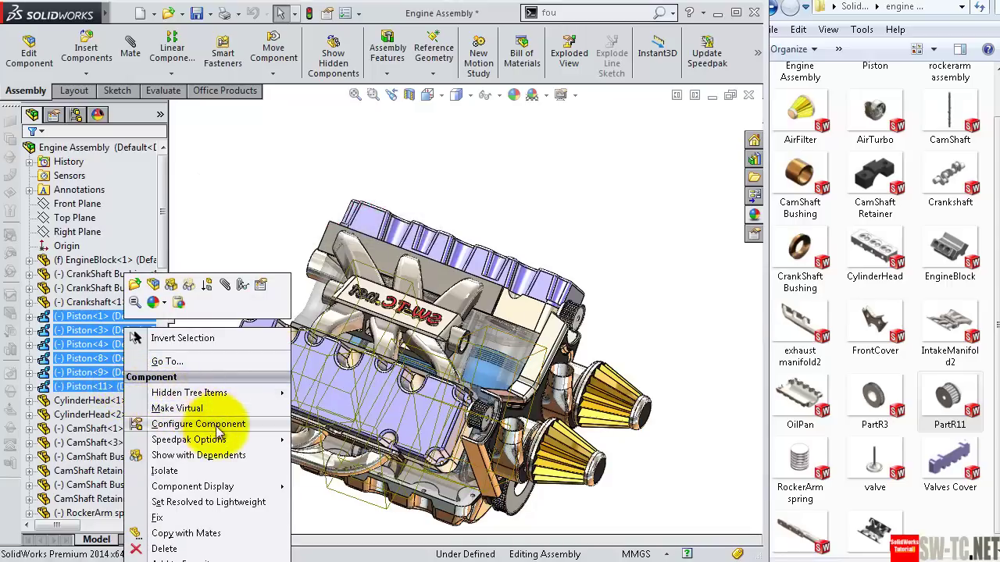
click(179, 560)
text(Pistons)
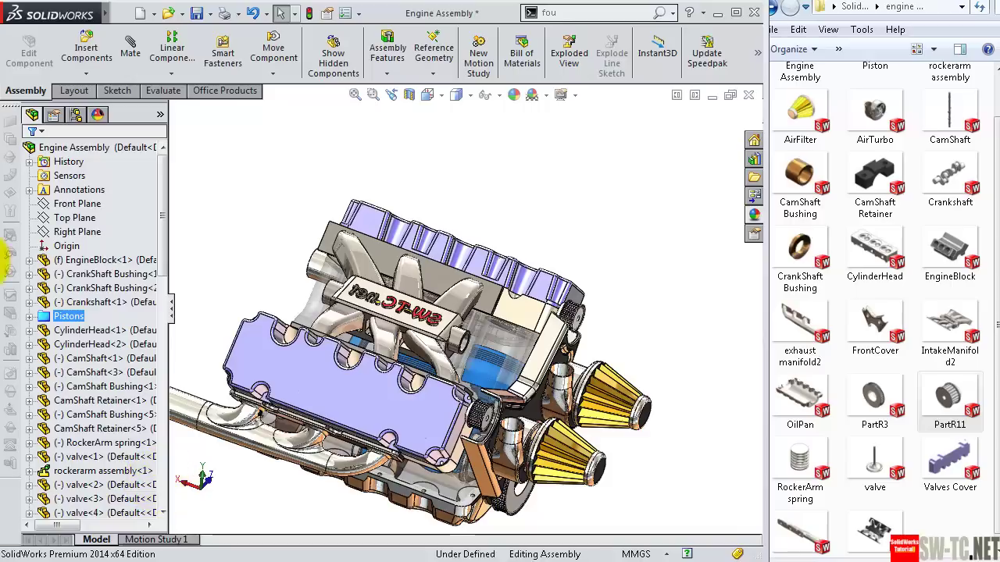
click(29, 317)
click(30, 317)
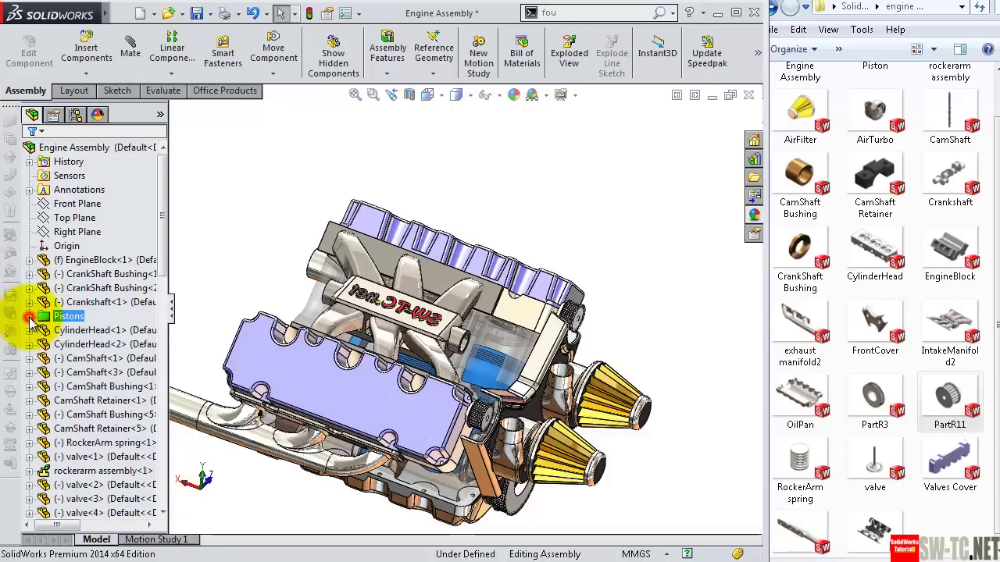
click(109, 274)
drag(161, 257, 165, 294)
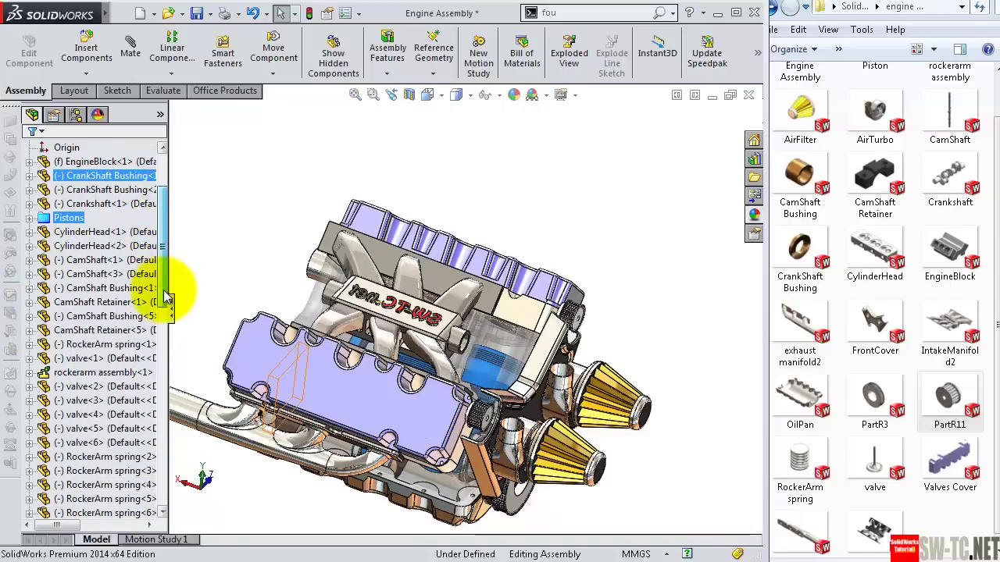
Step: Select valve<2> through valve<9> in the FeatureManager tree
key(Escape)
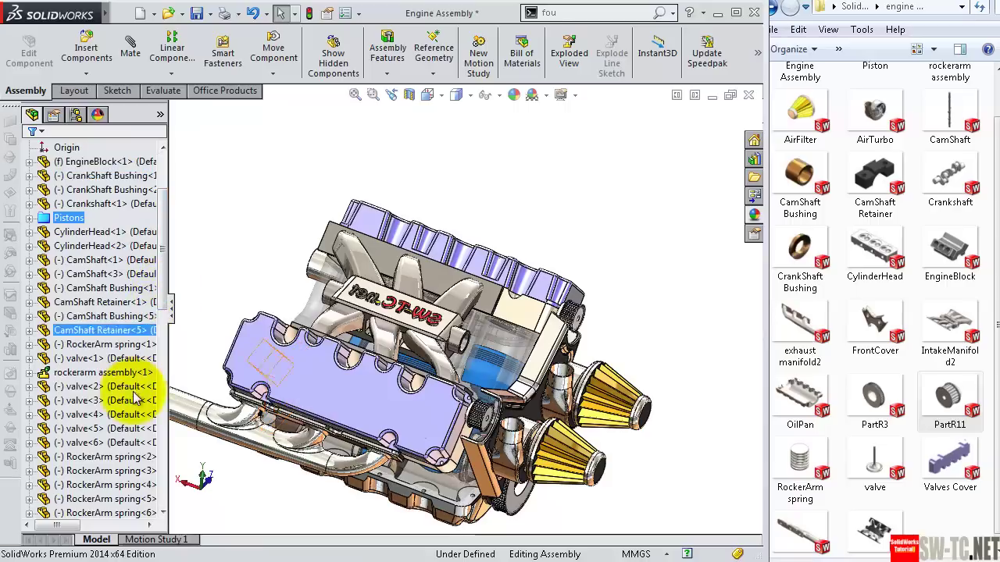
click(130, 388)
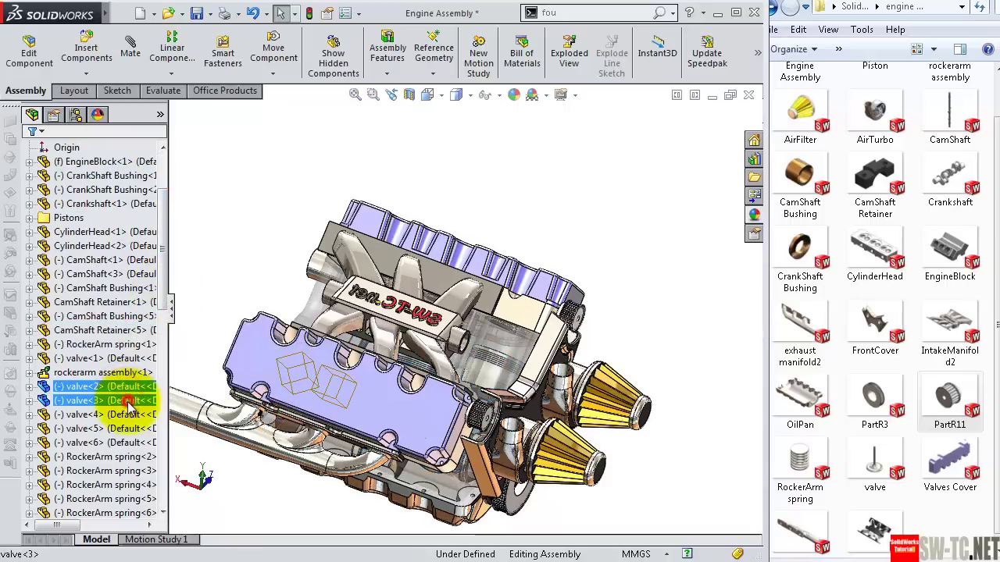
shift+click(131, 414)
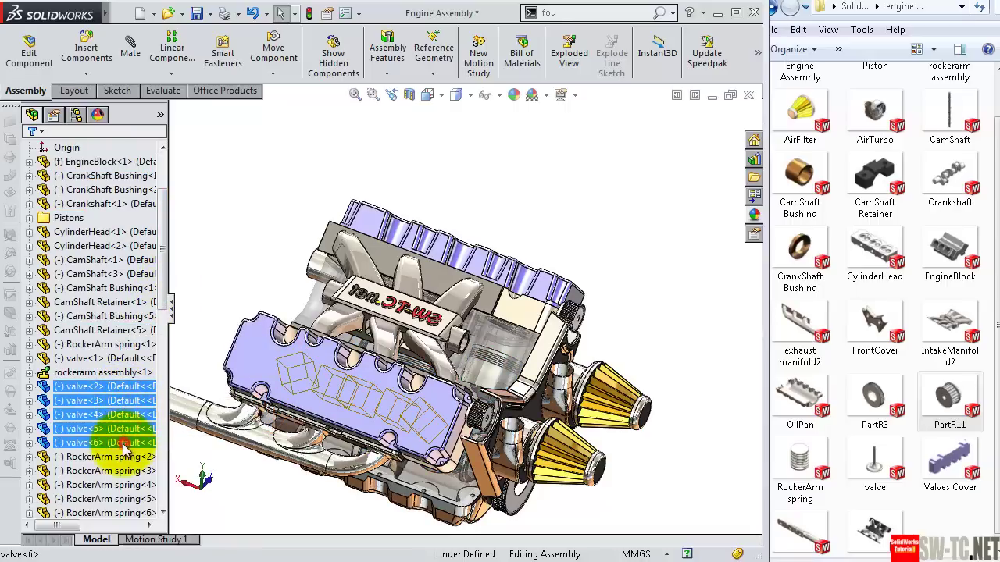
shift+click(129, 443)
mouse_move(166, 297)
mouse_down()
mouse_move(179, 368)
mouse_move(152, 379)
mouse_up()
ctrl+click(109, 359)
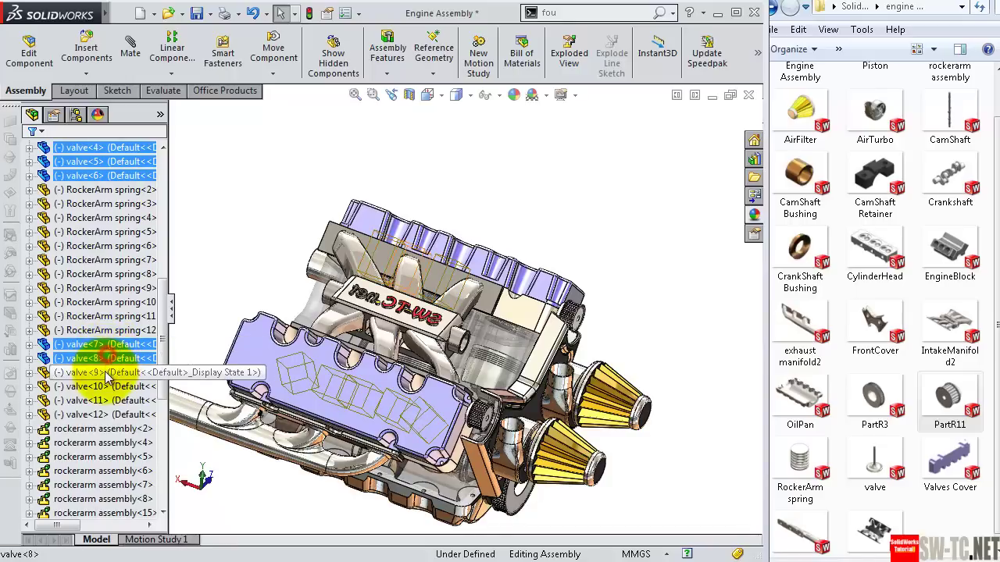
ctrl+click(106, 373)
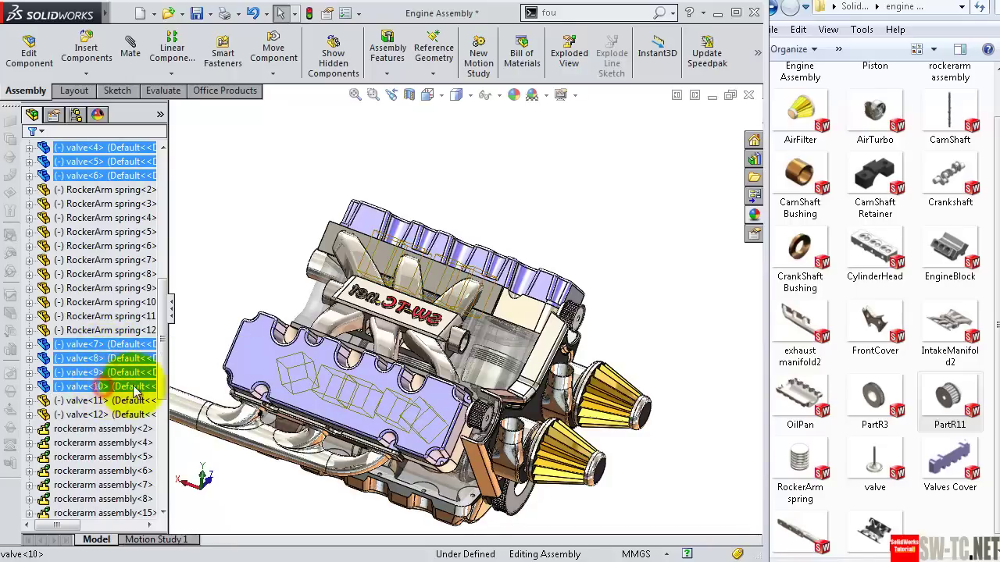
Step: Add valve<10>–valve<12> and valve<1>, then group them into a new Valves folder
ctrl+click(135, 401)
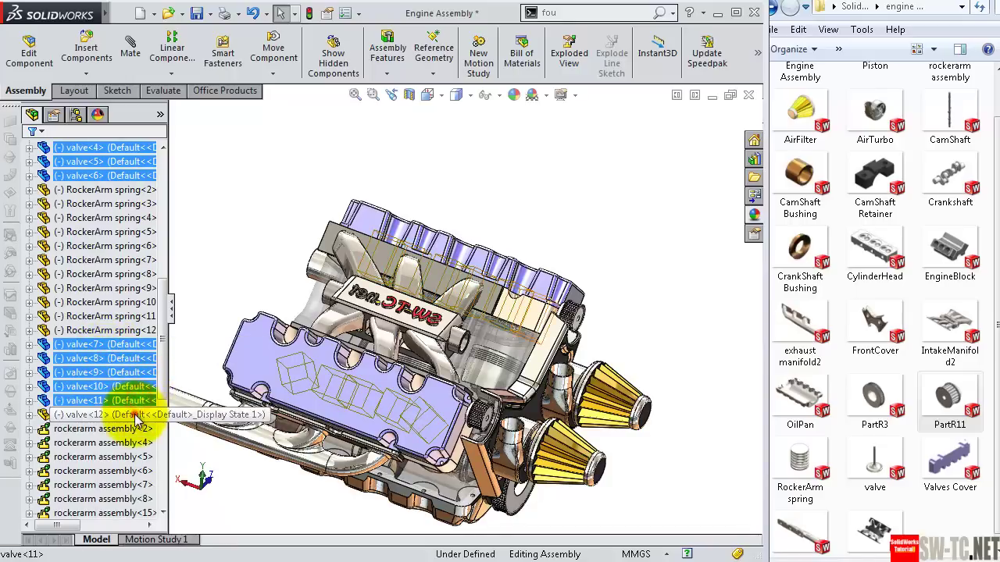
ctrl+click(135, 415)
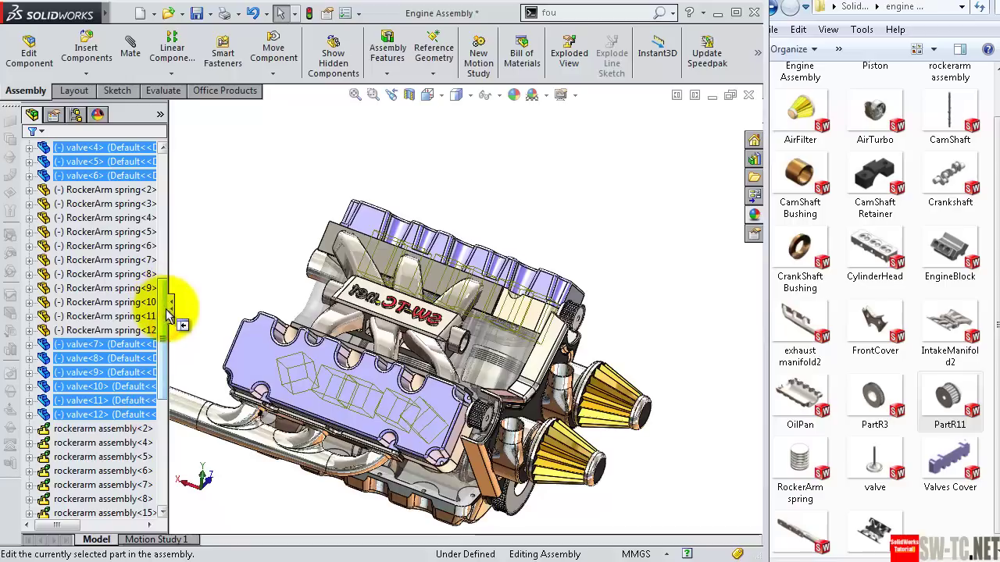
drag(164, 312, 172, 273)
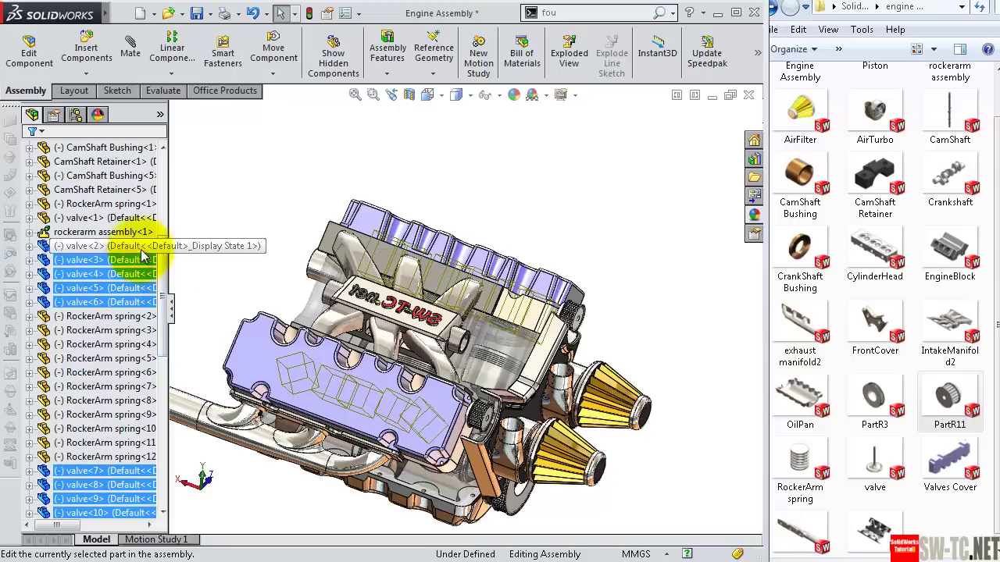
ctrl+click(125, 219)
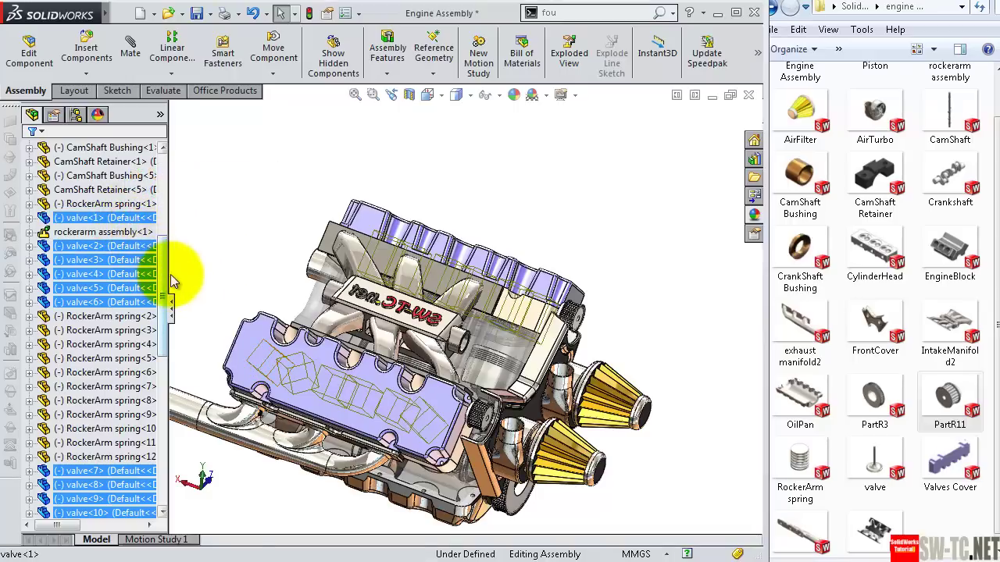
drag(166, 277, 168, 328)
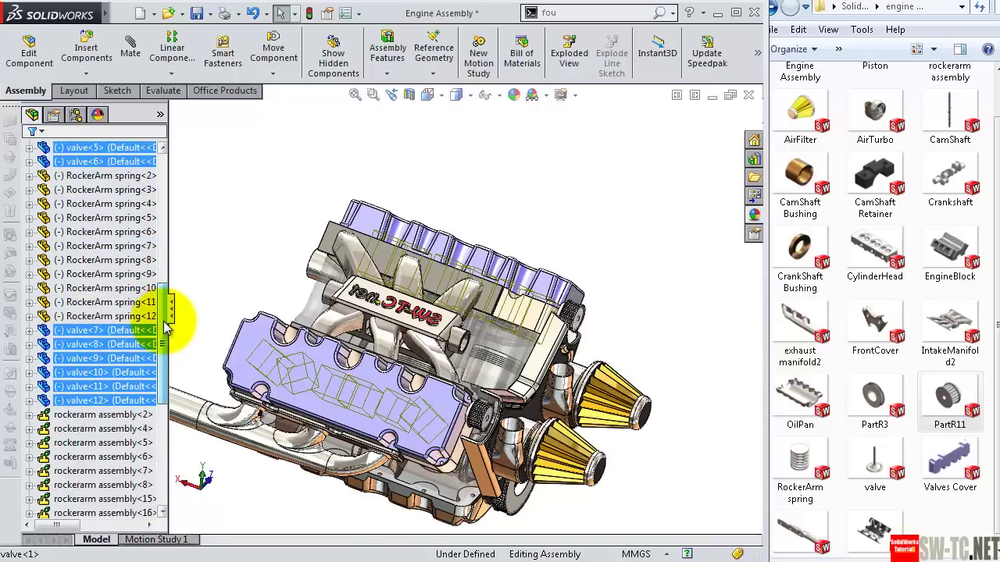
right_click(90, 400)
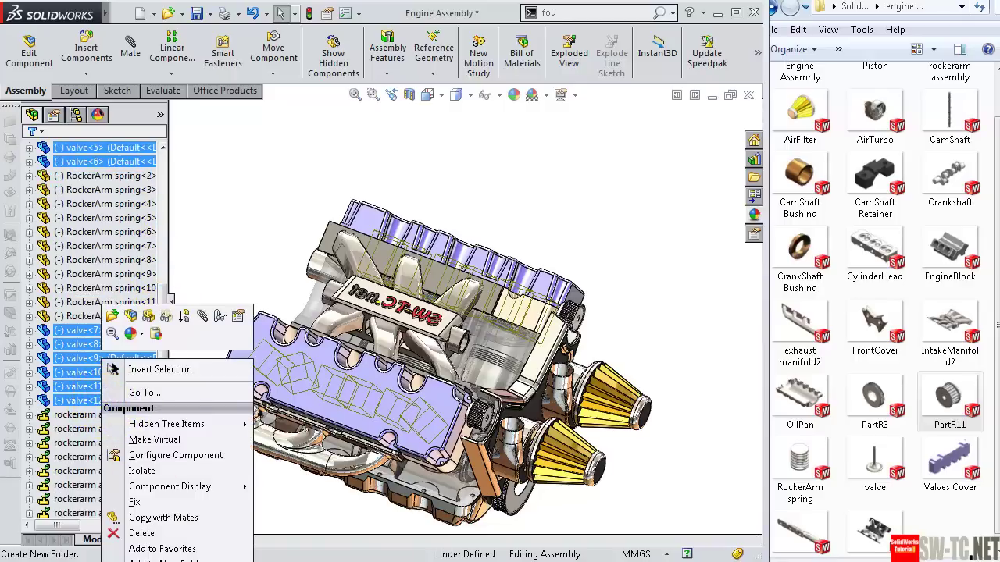
click(202, 560)
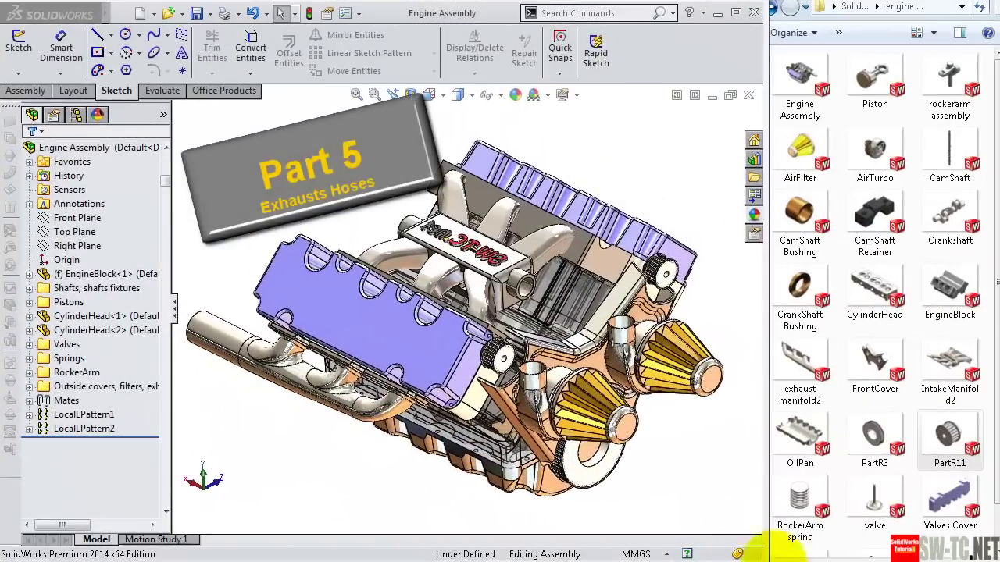
Step: Close the engine-parts file browser and widen the SolidWorks window across the screen
click(979, 7)
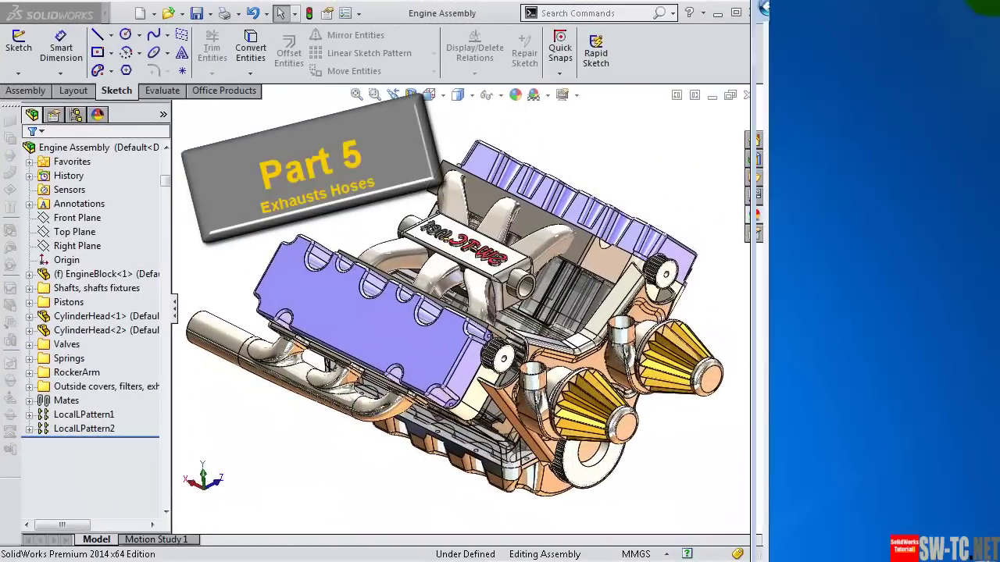
drag(765, 317, 993, 312)
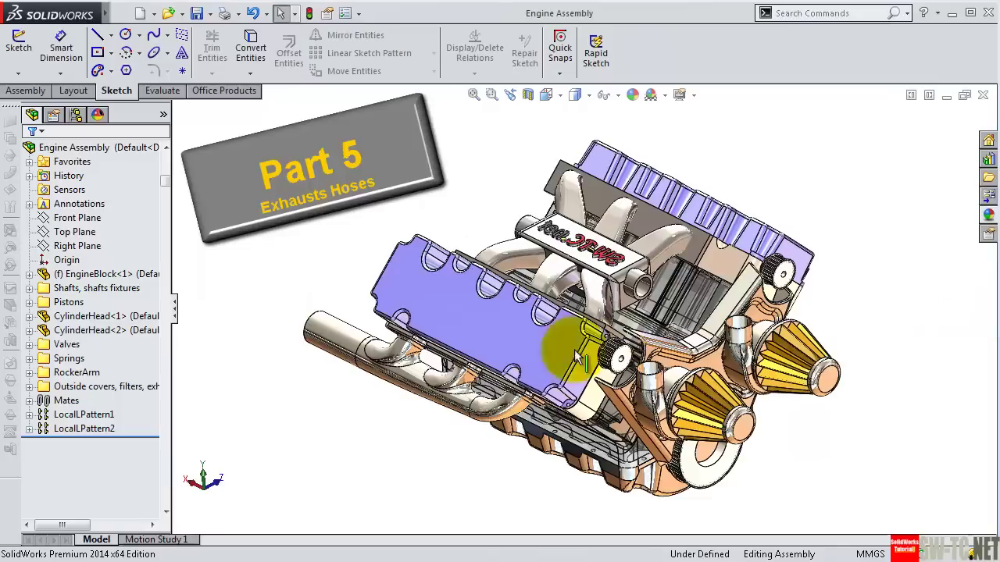
click(107, 289)
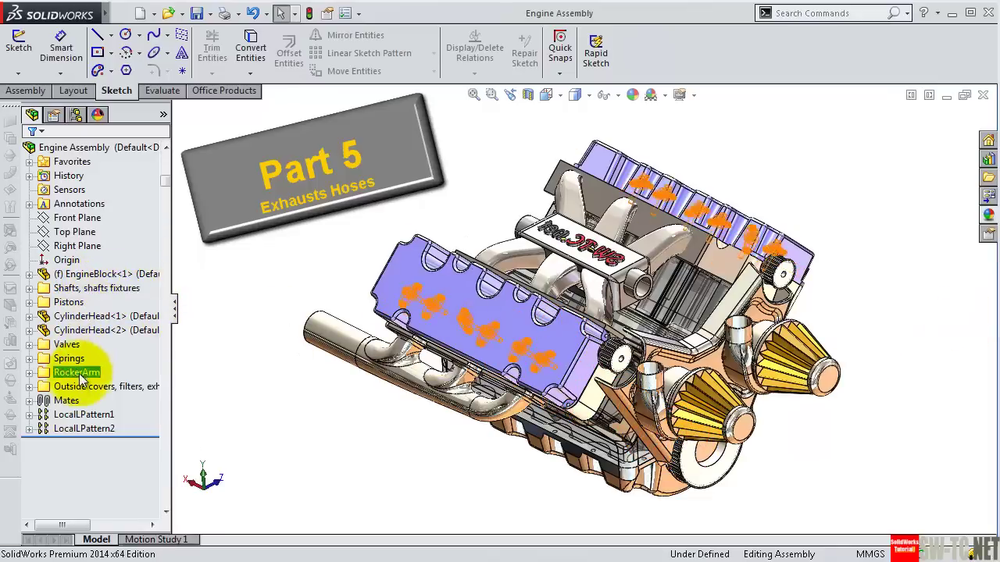
click(322, 225)
scroll(822, 428, down, 2)
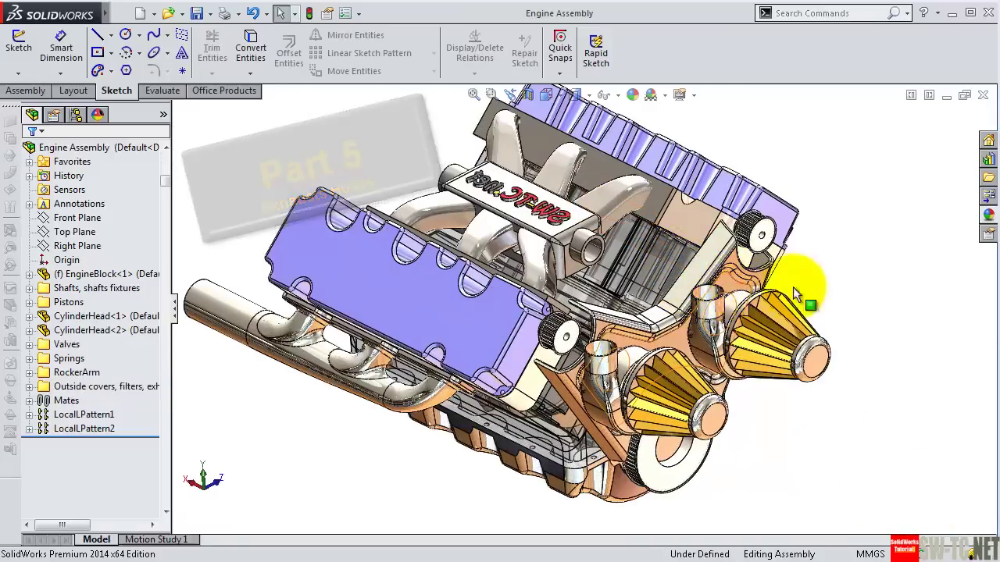
Step: Orbit to the turbo side and select both AirTurbo components
mouse_move(826, 292)
middle_down()
mouse_move(922, 376)
mouse_move(825, 337)
middle_up()
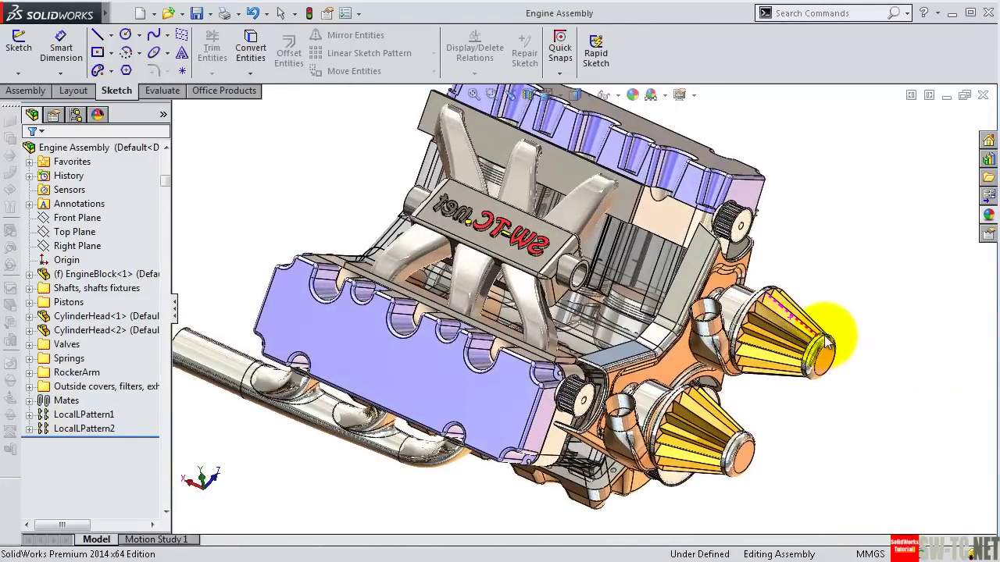
mouse_move(826, 342)
mouse_down()
mouse_move(743, 348)
mouse_move(639, 406)
mouse_up()
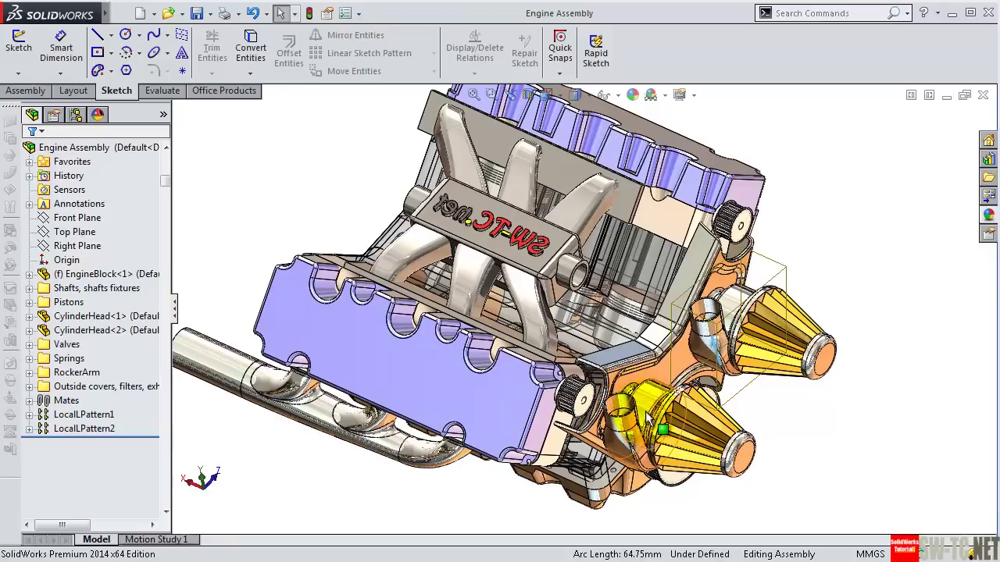
mouse_move(647, 414)
mouse_down()
mouse_move(703, 355)
mouse_move(561, 273)
mouse_up()
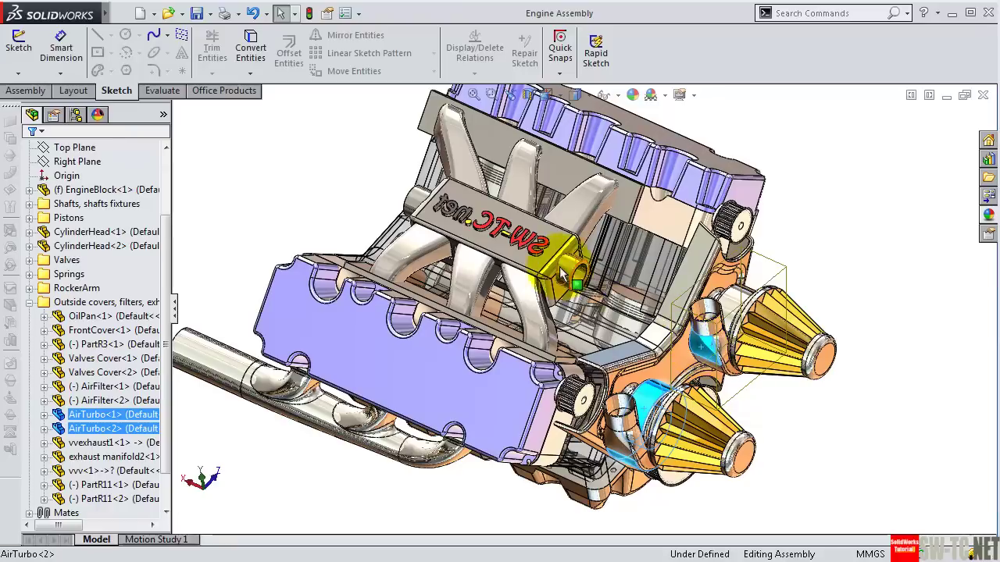
Step: Add the vvv intake manifold to the turbo selection and Isolate the three parts
click(543, 270)
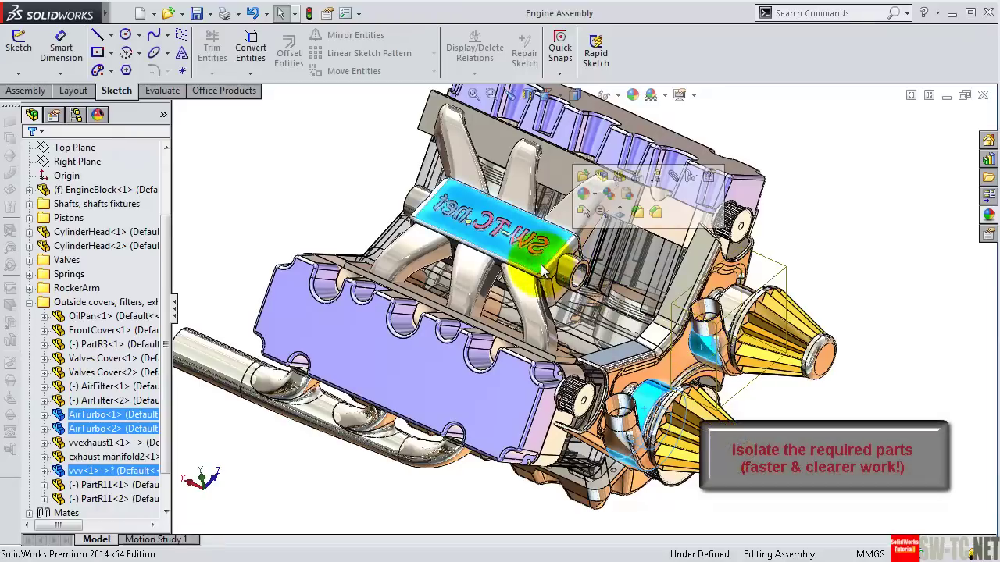
right_click(543, 269)
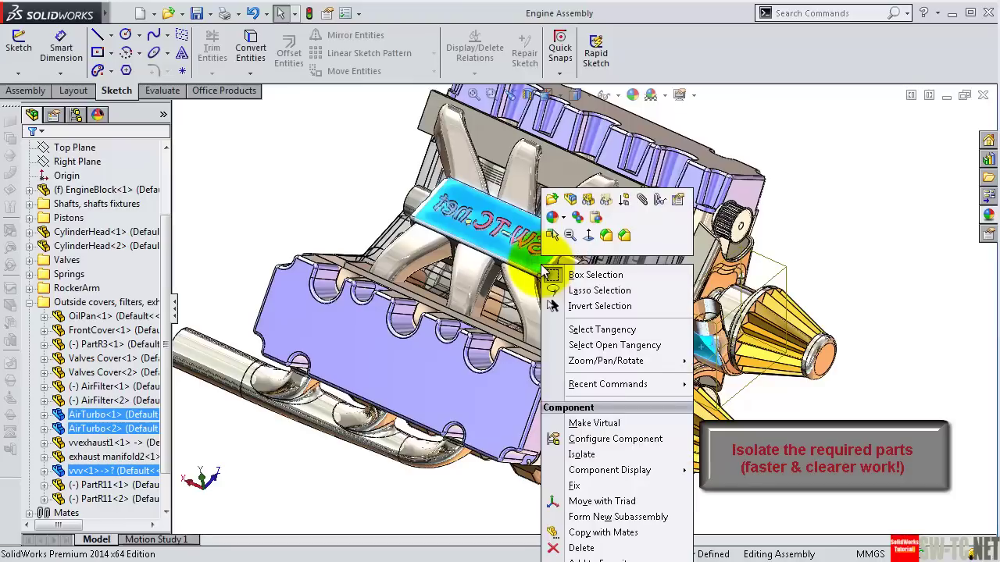
click(601, 457)
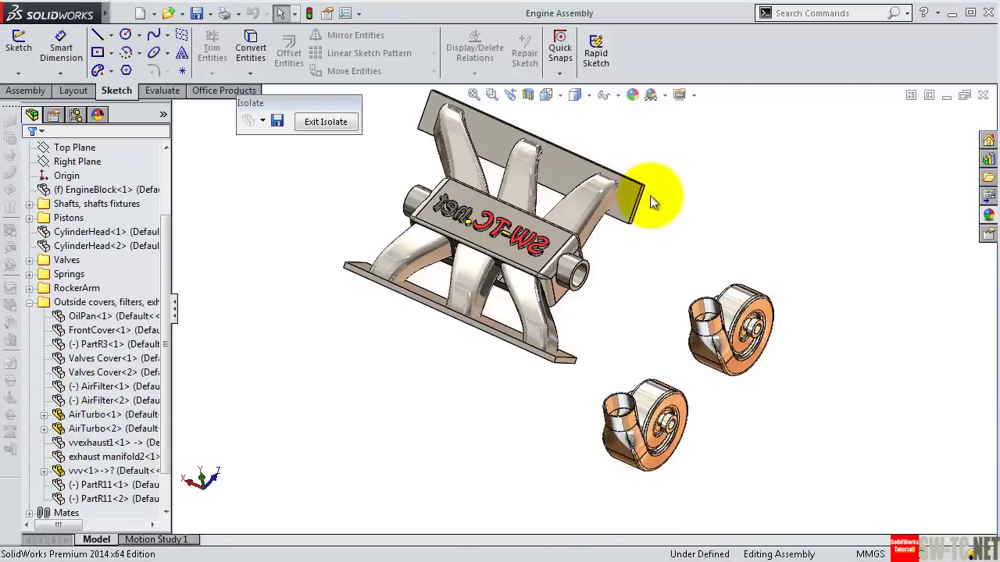
mouse_move(656, 201)
middle_down()
mouse_move(647, 179)
mouse_move(660, 174)
mouse_move(636, 185)
middle_up()
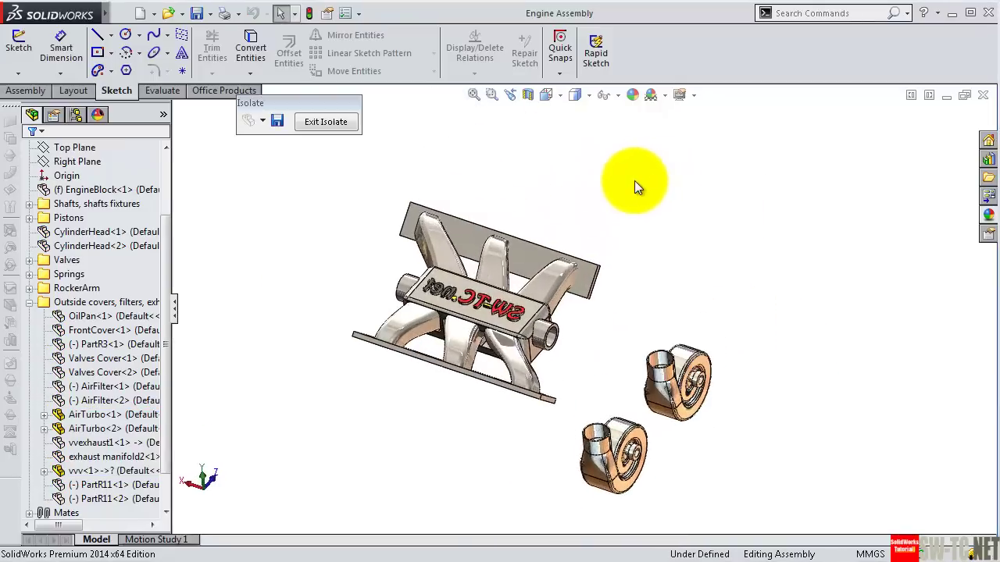
mouse_move(623, 407)
middle_down()
mouse_move(625, 375)
mouse_move(710, 386)
mouse_move(716, 400)
mouse_move(632, 383)
mouse_move(625, 393)
middle_up()
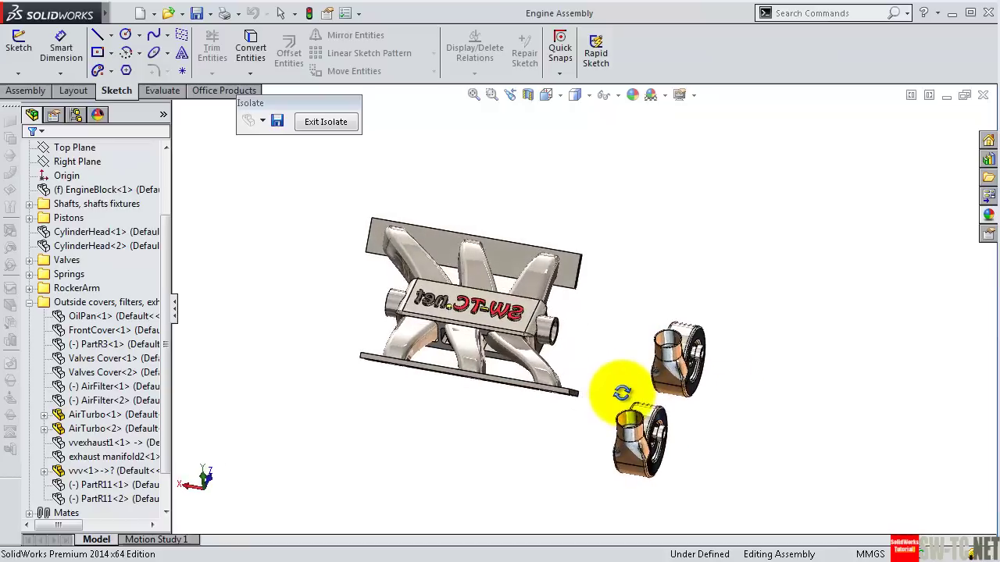
Step: Insert a new part into the Engine Assembly and rename it Hose1
click(154, 13)
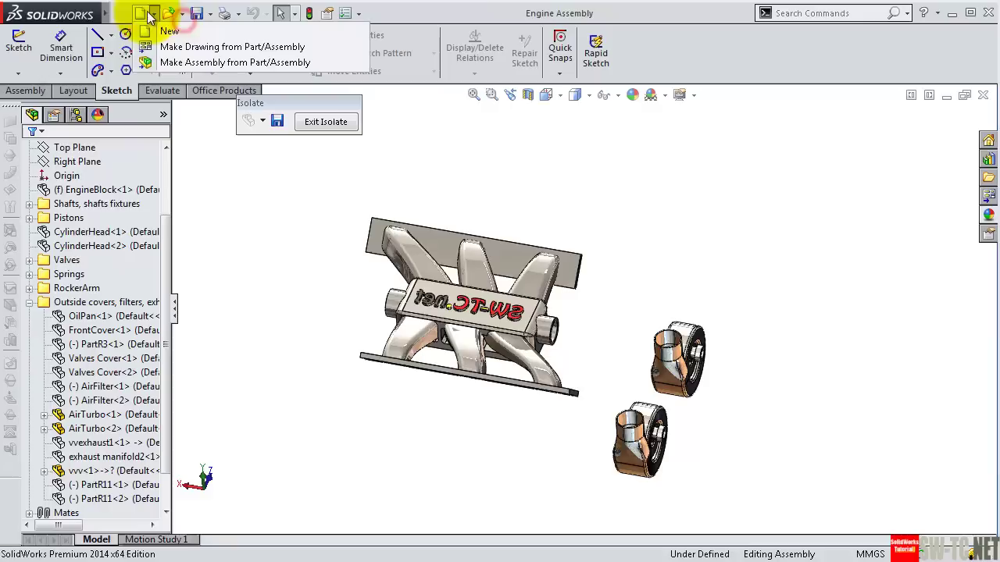
click(213, 14)
mouse_move(249, 34)
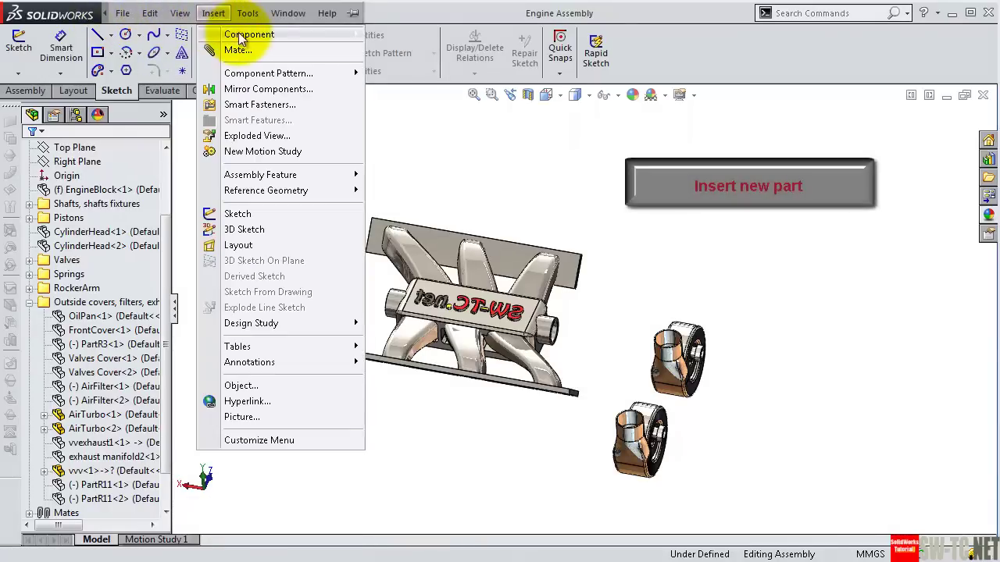
click(400, 50)
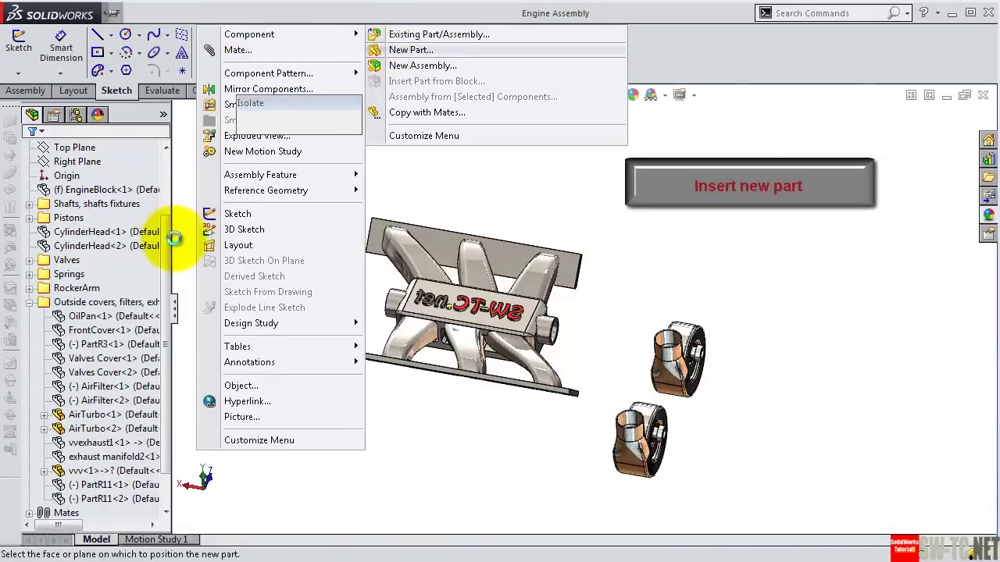
scroll(166, 250, down, 2)
scroll(167, 263, down, 2)
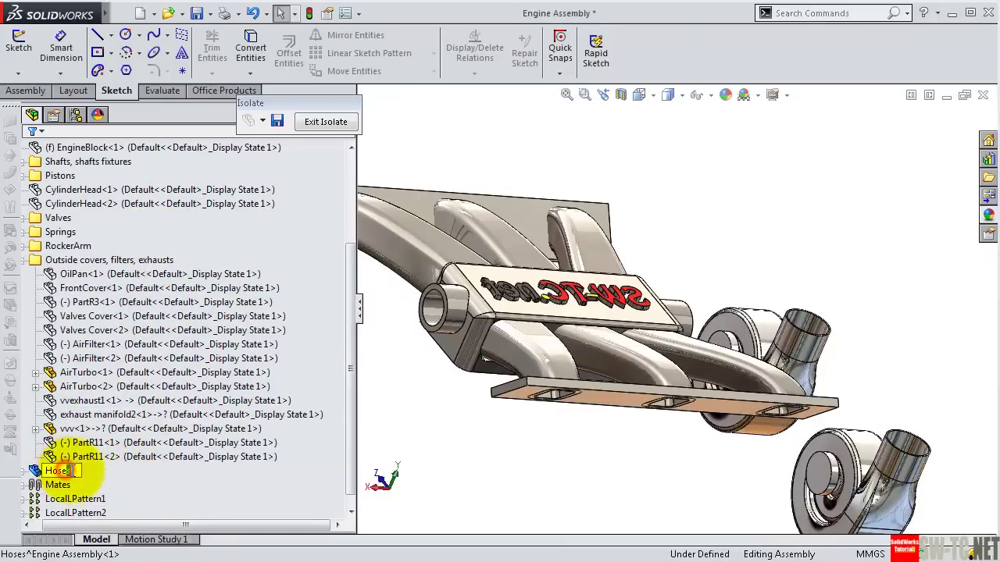
text(1)
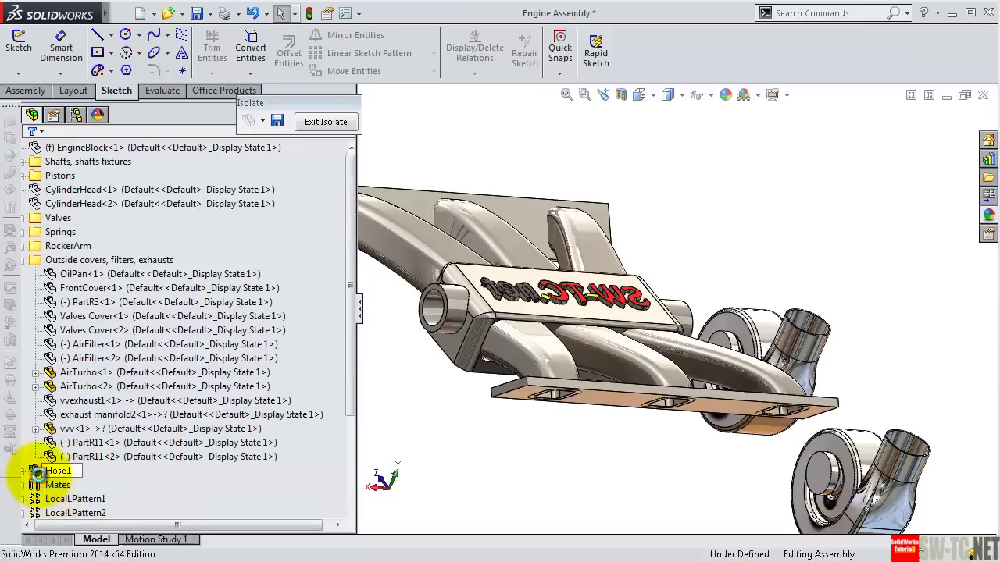
key(Return)
click(468, 469)
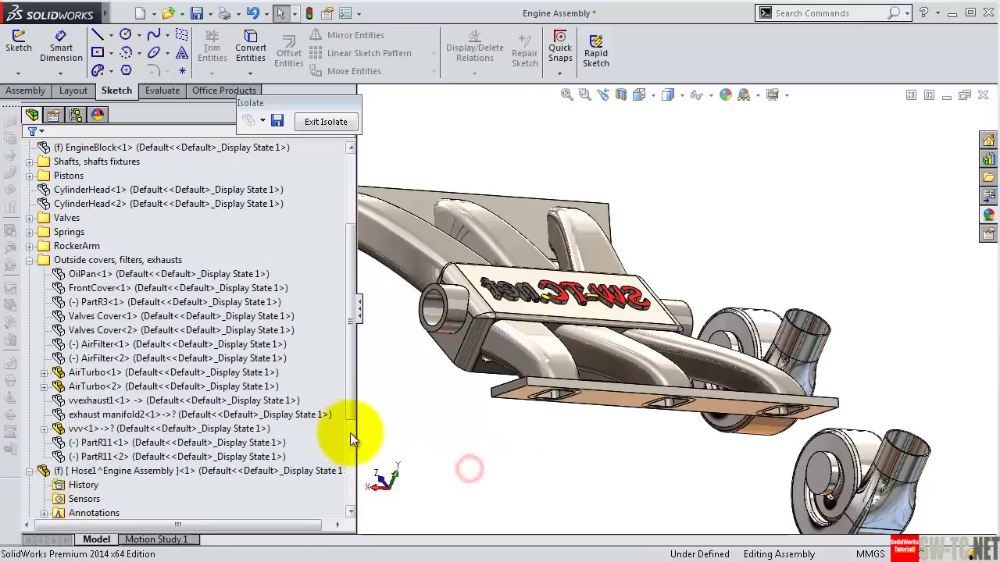
Step: Narrow the tree panel and begin editing Hose1 in context within the assembly
drag(357, 432, 230, 422)
click(138, 476)
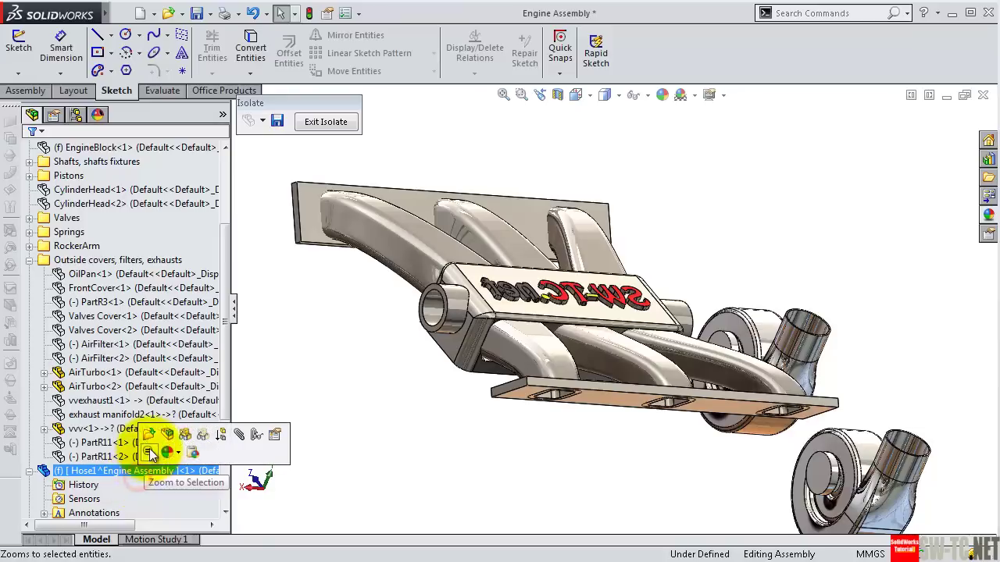
click(168, 436)
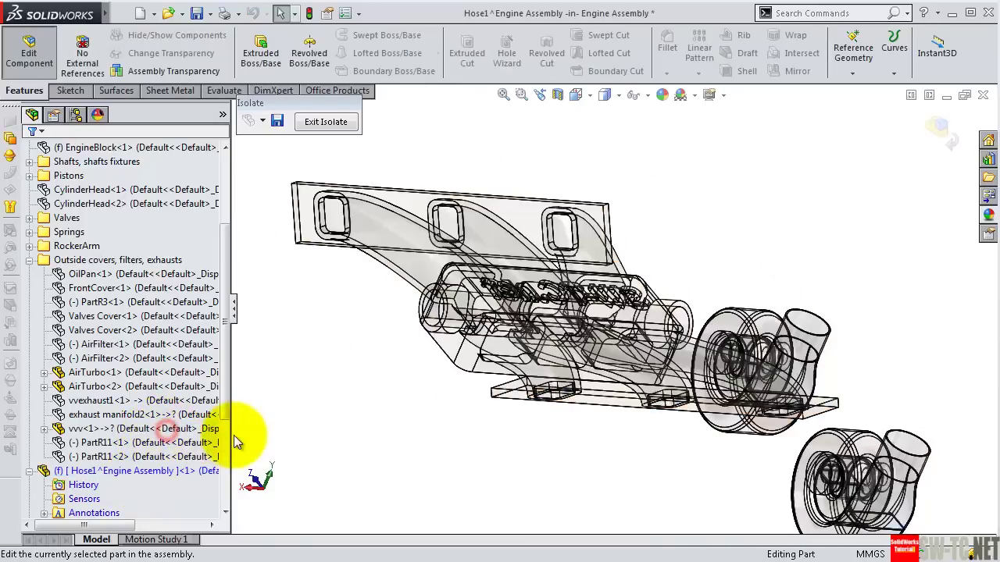
middle_drag(515, 293, 265, 143)
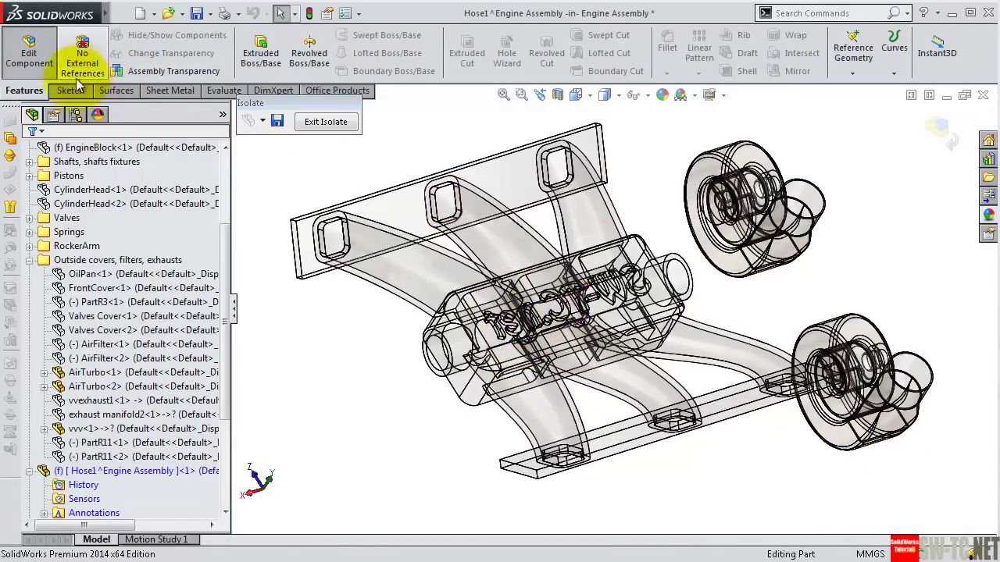
click(76, 88)
click(263, 78)
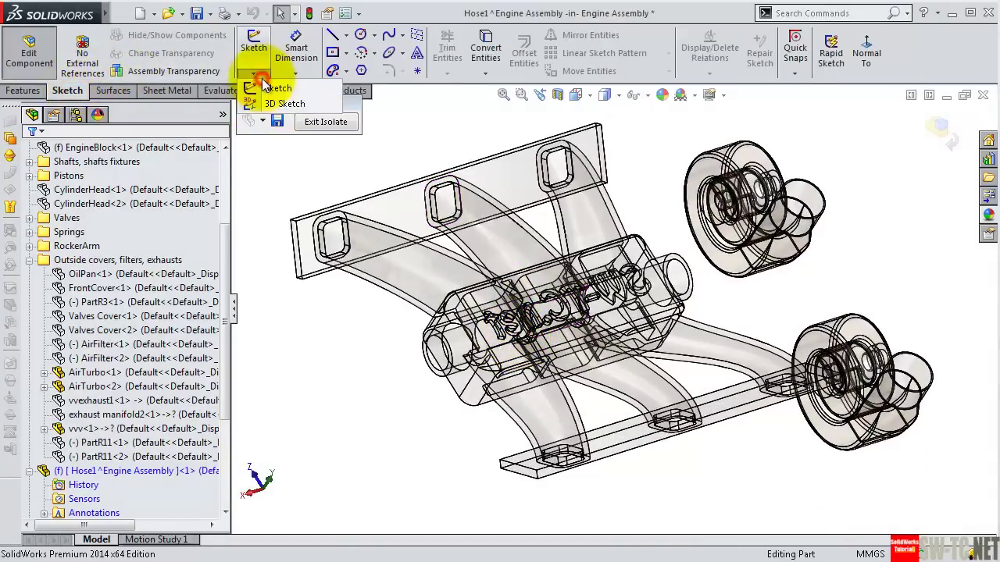
Step: Start a 3D sketch in Hose1 and convert the manifold inlet edge into a 50.80mm circle
click(273, 103)
scroll(468, 343, down, 3)
scroll(471, 344, down, 3)
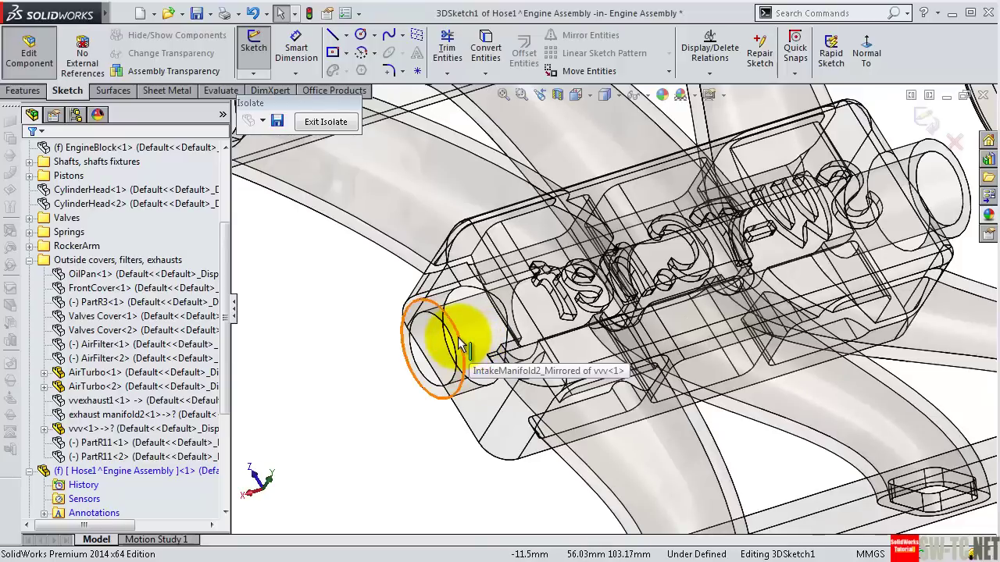
click(460, 344)
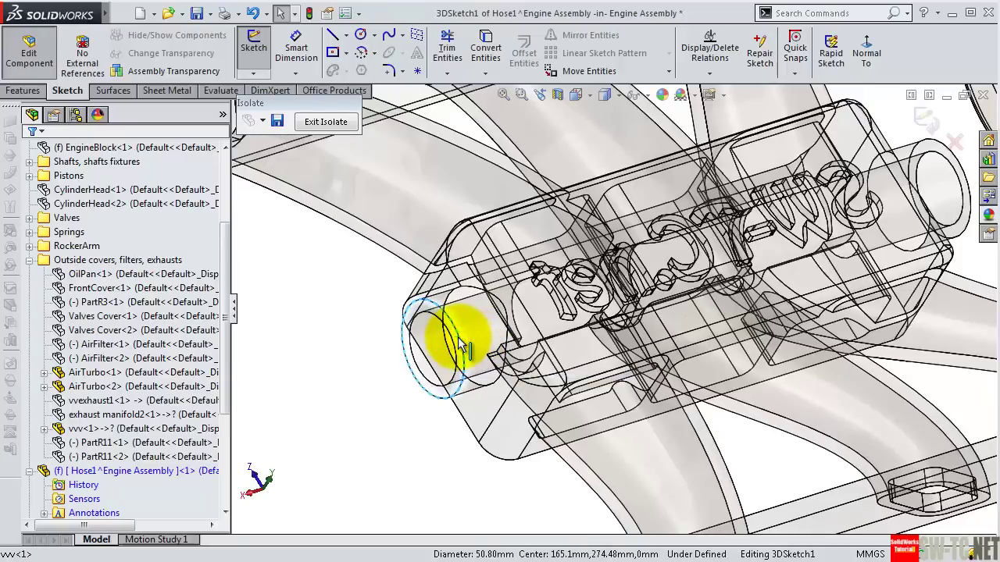
click(492, 53)
Step: Zoom out and rotate the model to a top-down view with both turbos visible
key(z)
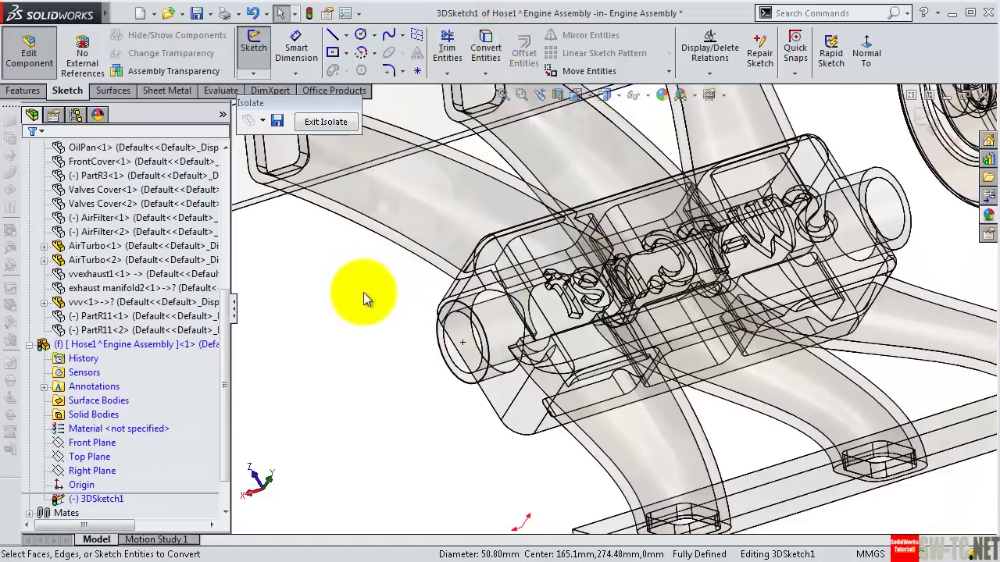
key(z)
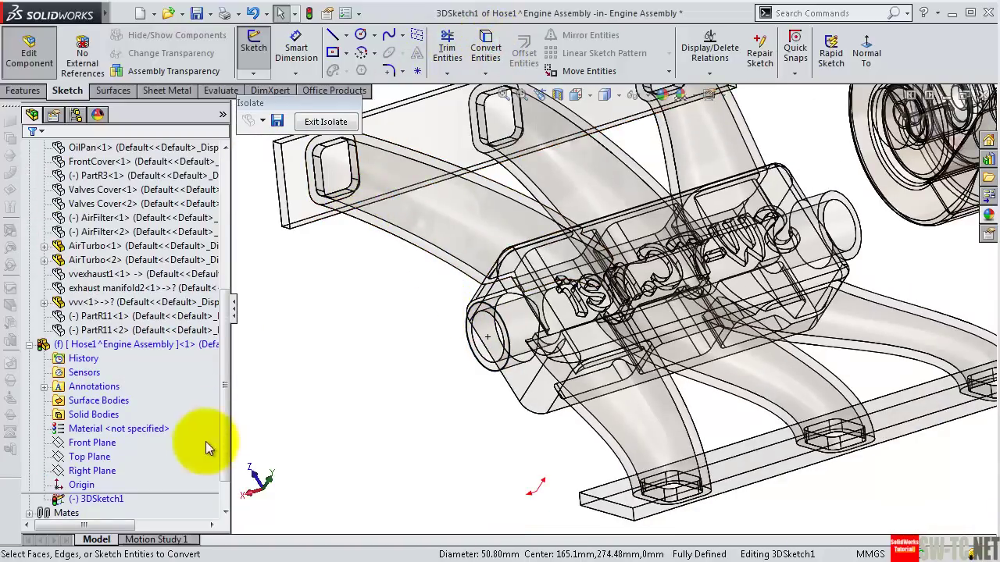
key(z)
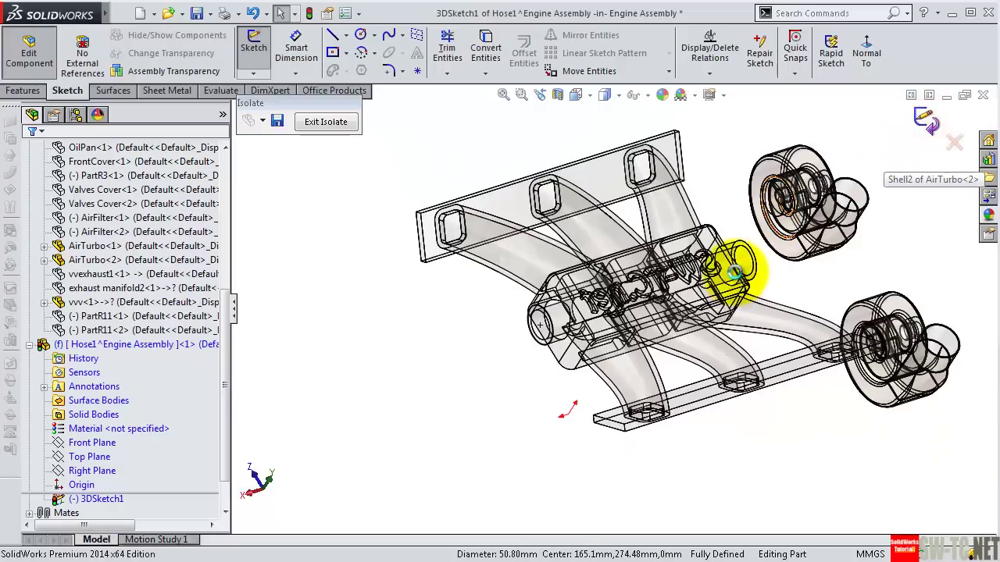
middle_drag(207, 508, 638, 102)
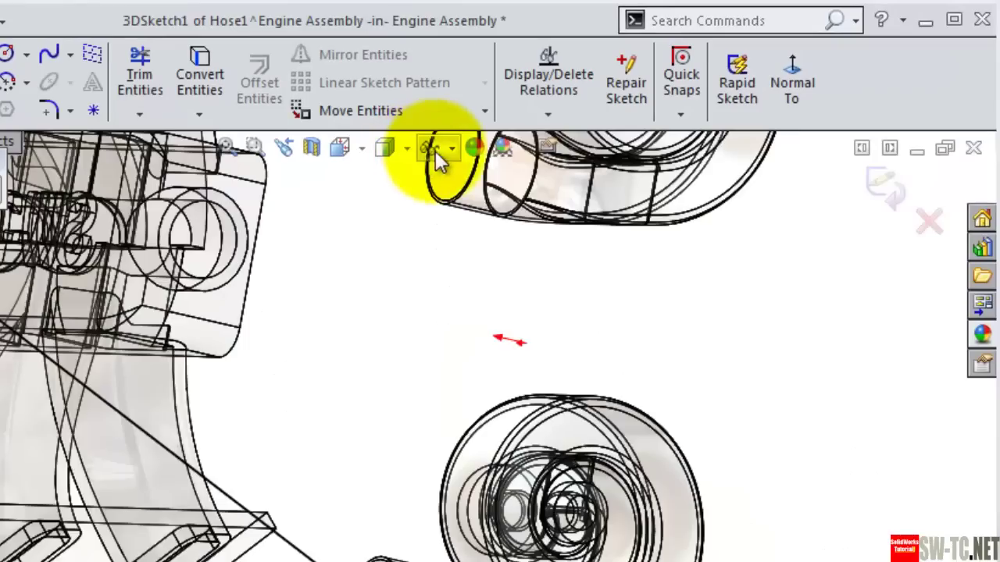
click(438, 151)
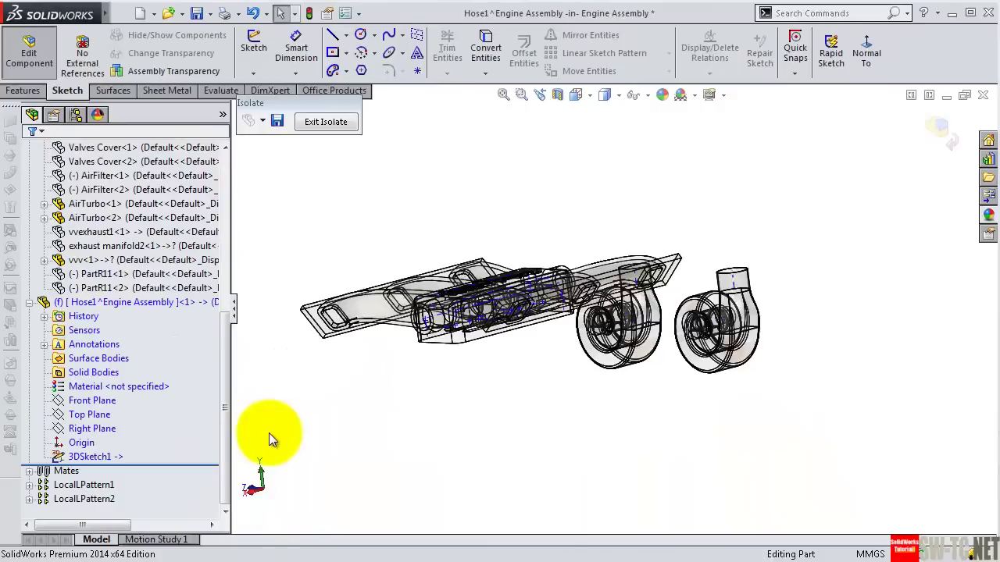
middle_drag(304, 414, 351, 370)
scroll(368, 312, down, 3)
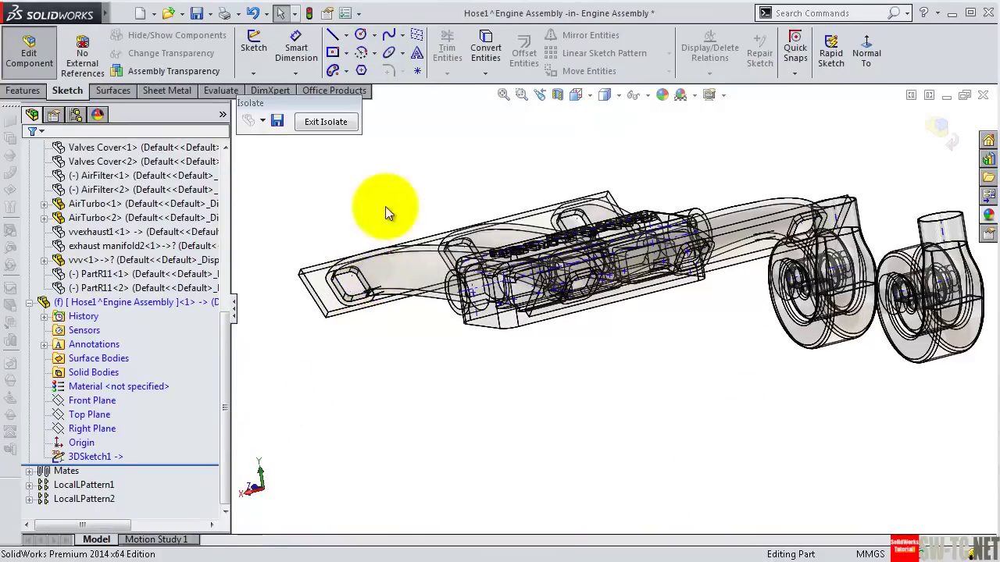
click(253, 73)
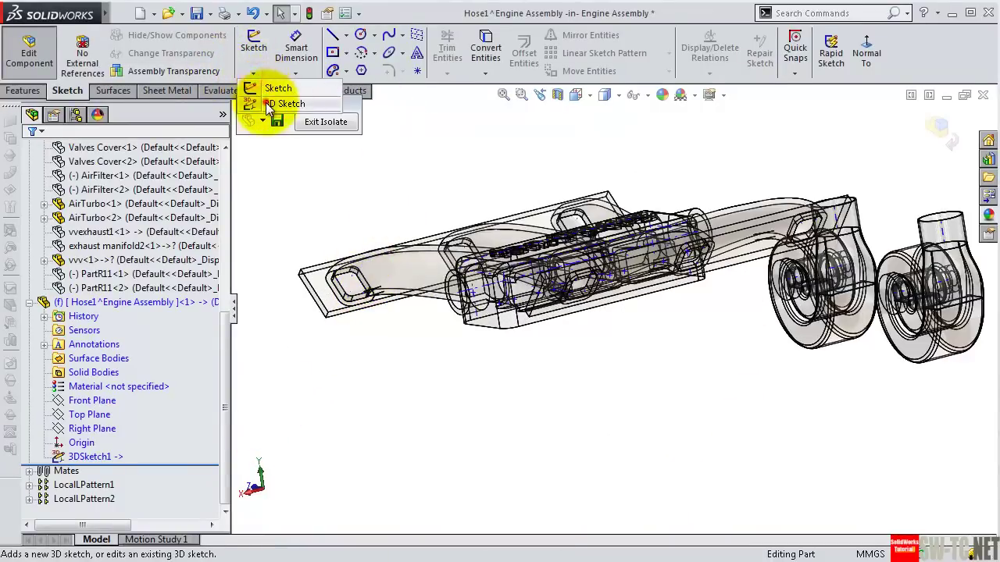
Step: Start a second 3D sketch and begin a spline at the manifold inlet circle's centre
click(268, 106)
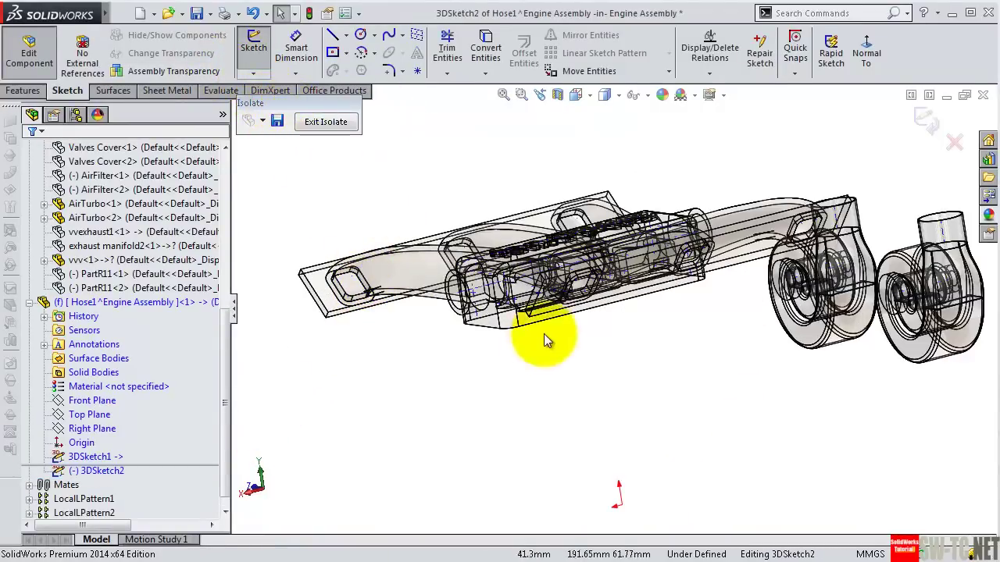
scroll(563, 320, down, 2)
click(388, 35)
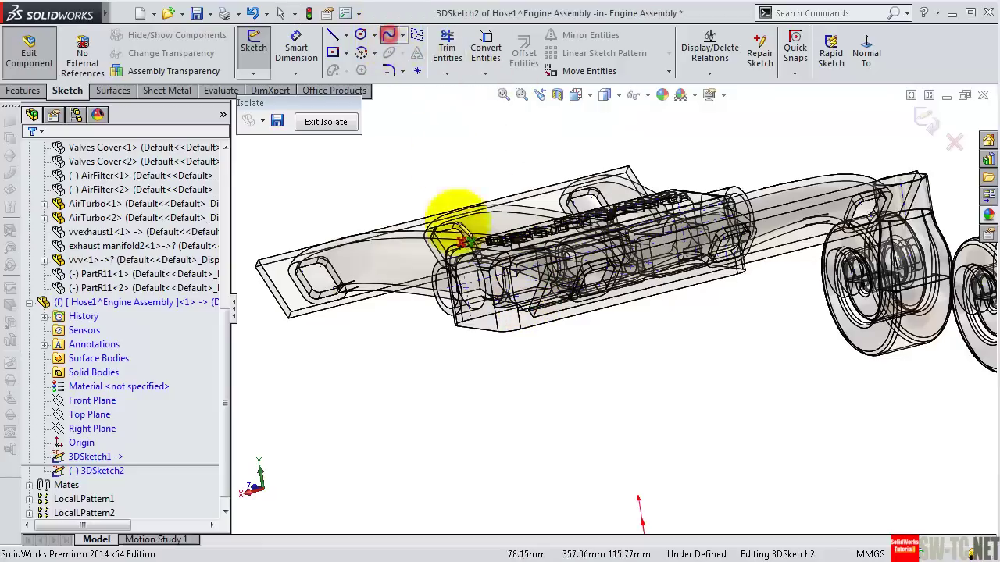
scroll(458, 301, down, 2)
scroll(467, 310, down, 3)
scroll(466, 311, down, 2)
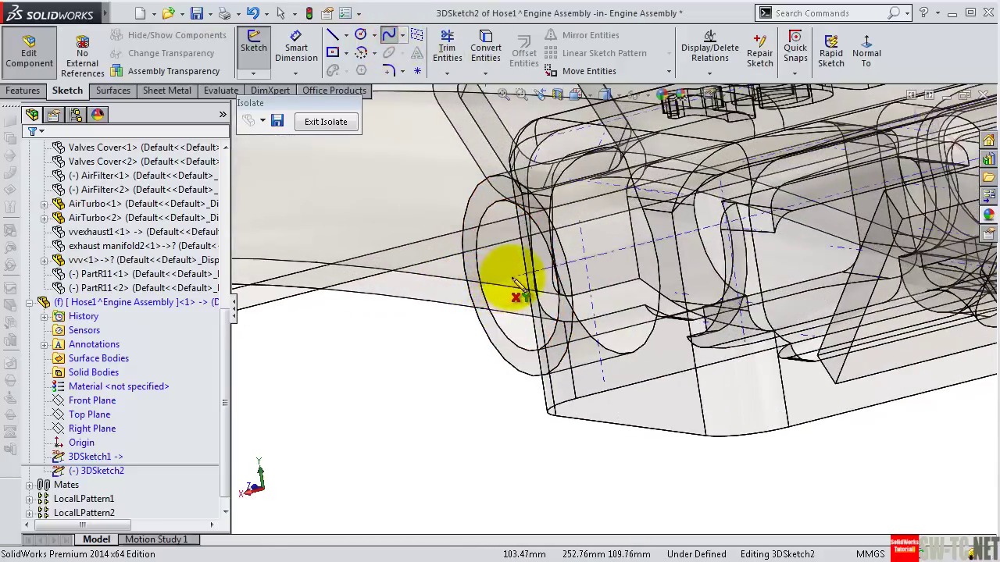
click(517, 278)
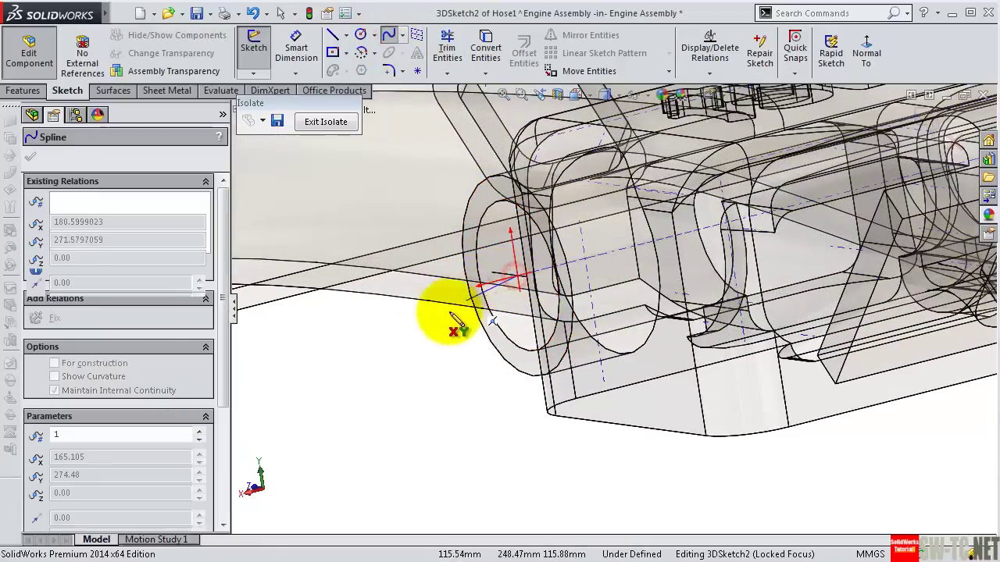
scroll(453, 341, up, 1)
scroll(826, 323, up, 3)
scroll(920, 293, up, 3)
scroll(925, 301, down, 2)
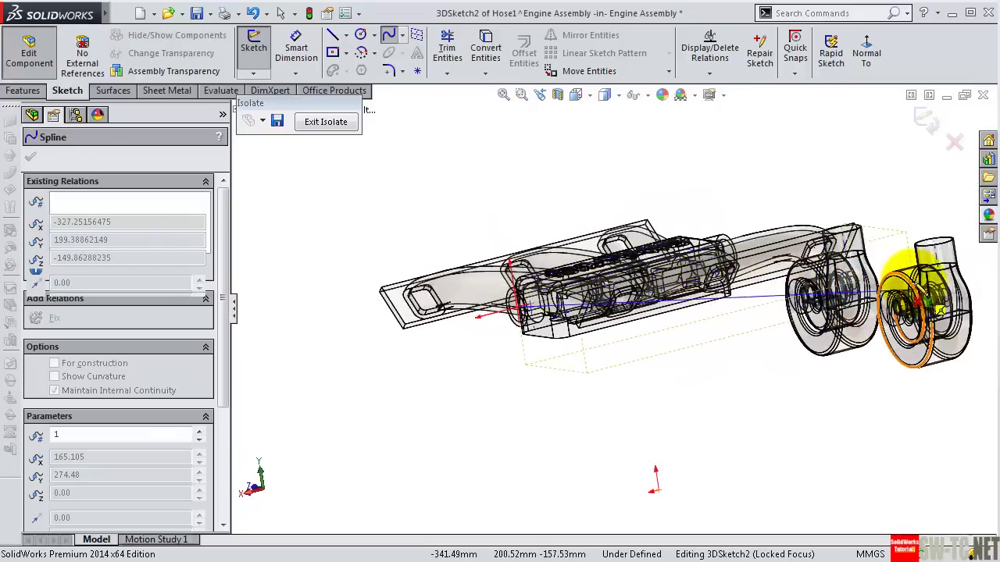
scroll(859, 223, down, 2)
scroll(825, 223, down, 2)
scroll(777, 215, down, 2)
Step: Run the spline to the turbo's round opening and end it, a 544.79mm path
click(777, 215)
mouse_move(777, 214)
middle_down()
mouse_move(743, 406)
mouse_move(751, 476)
middle_up()
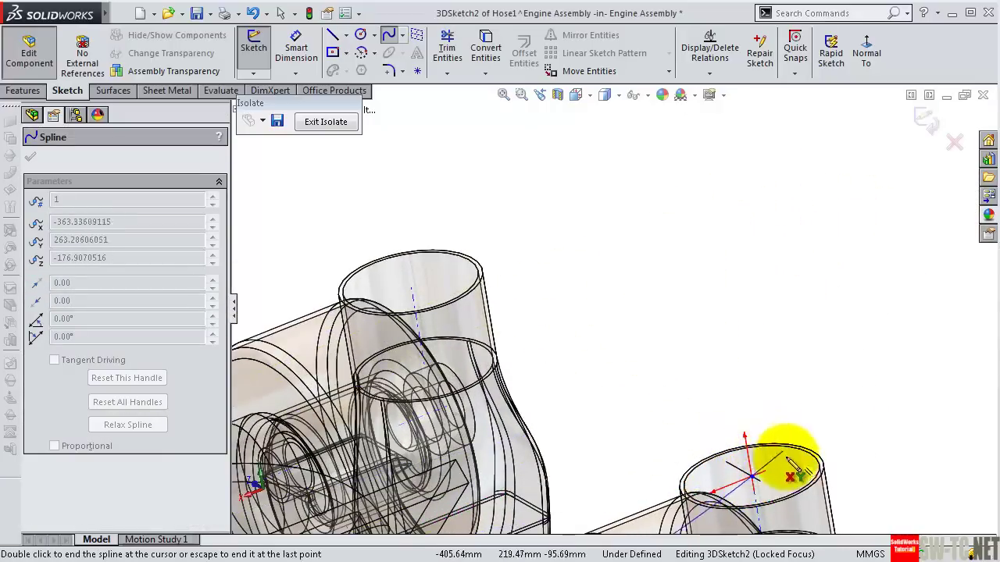
scroll(782, 459, down, 3)
right_click(766, 383)
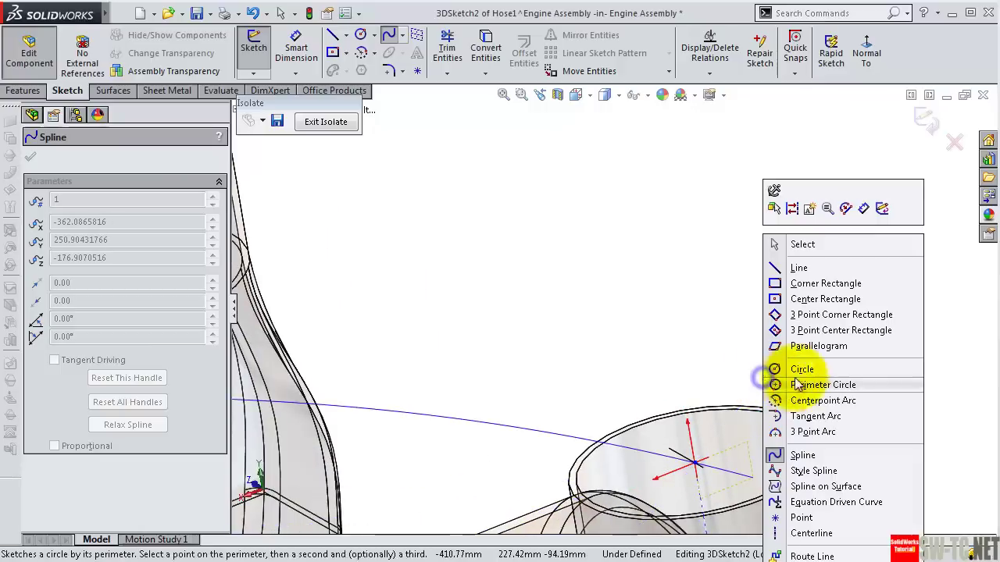
click(803, 244)
scroll(691, 459, down, 1)
scroll(691, 459, down, 1)
Step: Make Spline1 tangent to the AirTurbo-1 axis
click(668, 463)
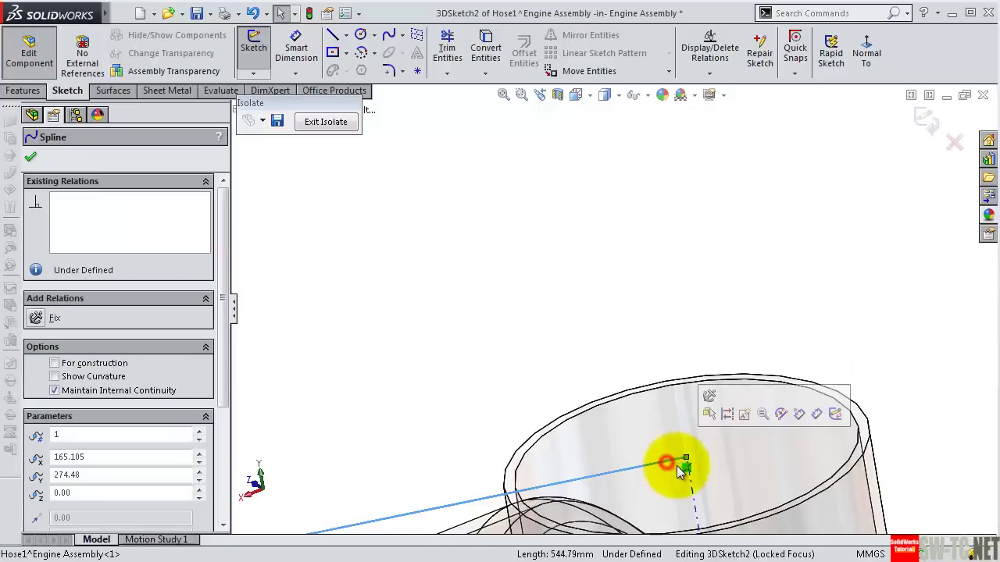
ctrl+click(692, 480)
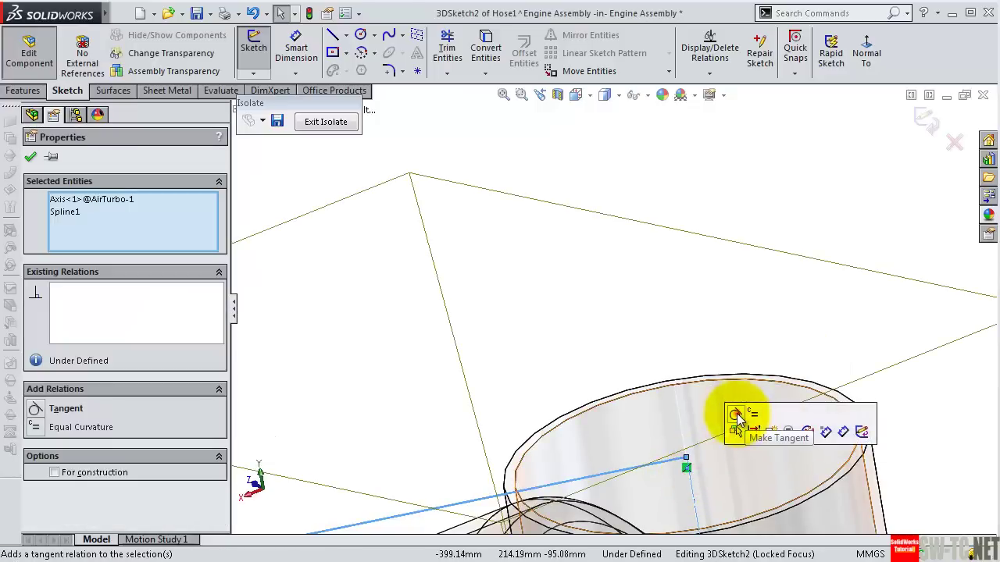
click(738, 426)
scroll(611, 344, up, 2)
scroll(612, 344, up, 3)
mouse_move(536, 323)
middle_down()
mouse_move(378, 359)
mouse_move(364, 374)
middle_up()
scroll(486, 357, down, 2)
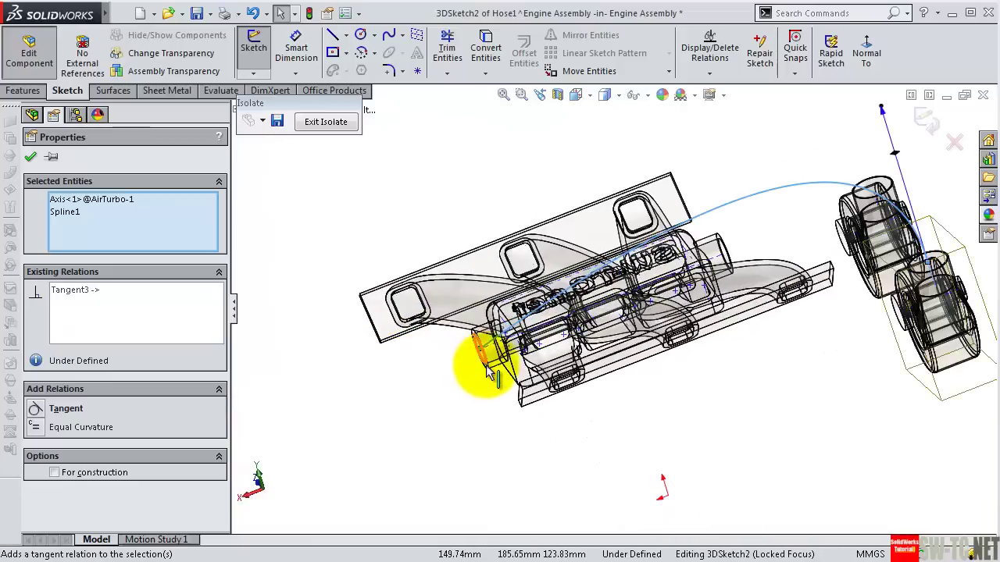
scroll(425, 371, down, 2)
click(428, 371)
Step: Make Spline1 tangent to the vvv-1 manifold axis and flip that tangency outward
scroll(494, 343, down, 2)
scroll(531, 304, down, 2)
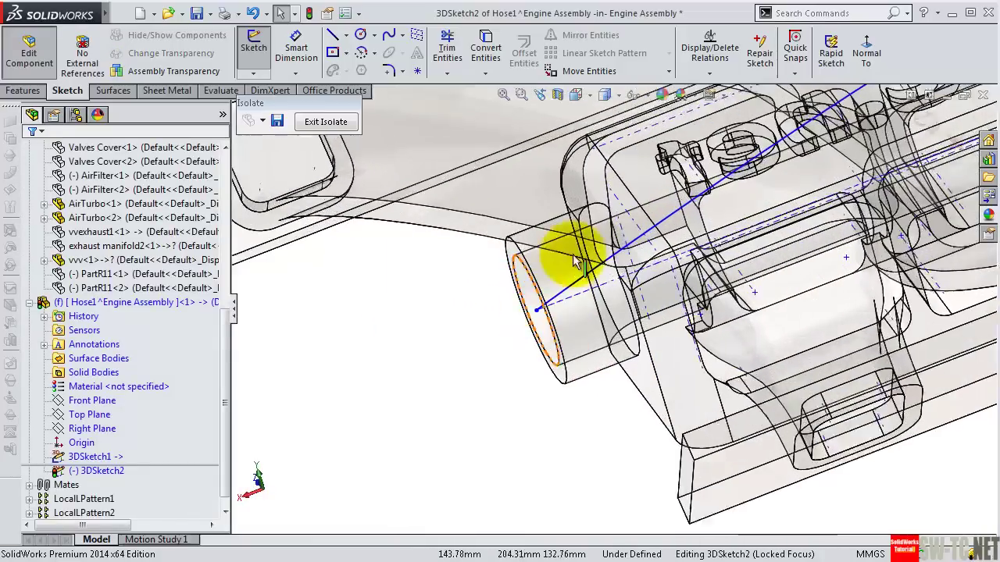
scroll(578, 254, down, 2)
click(607, 264)
ctrl+click(606, 287)
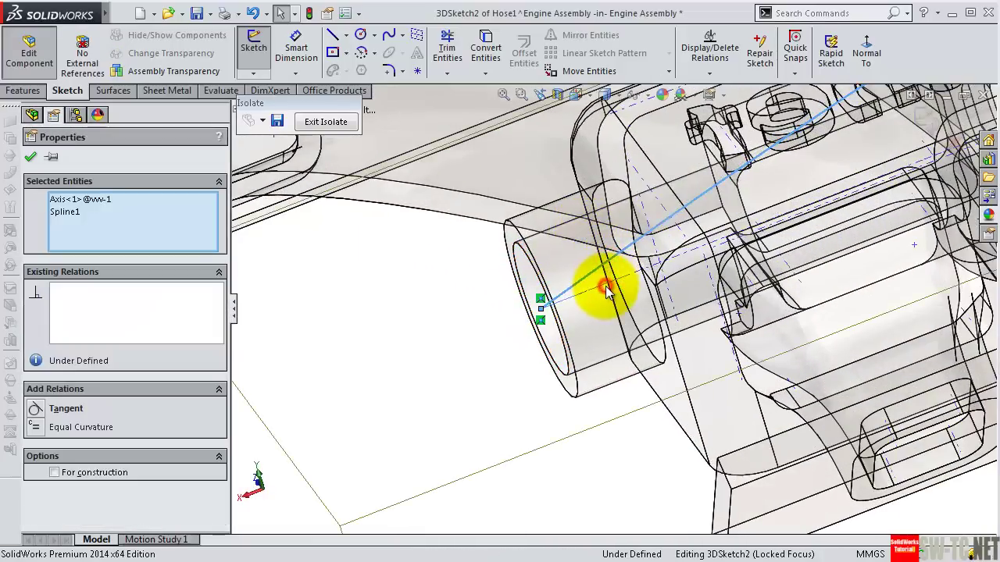
click(647, 236)
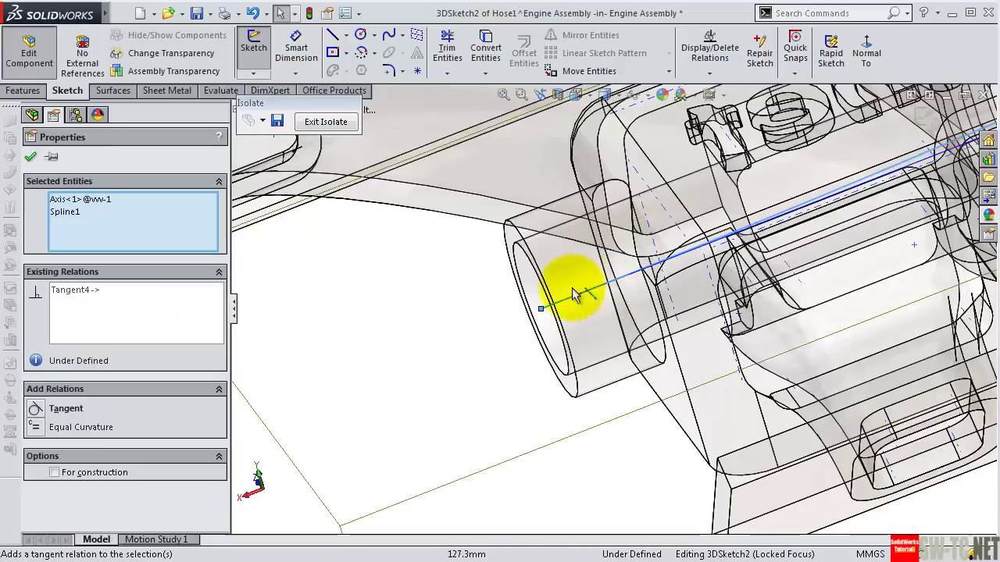
right_click(76, 292)
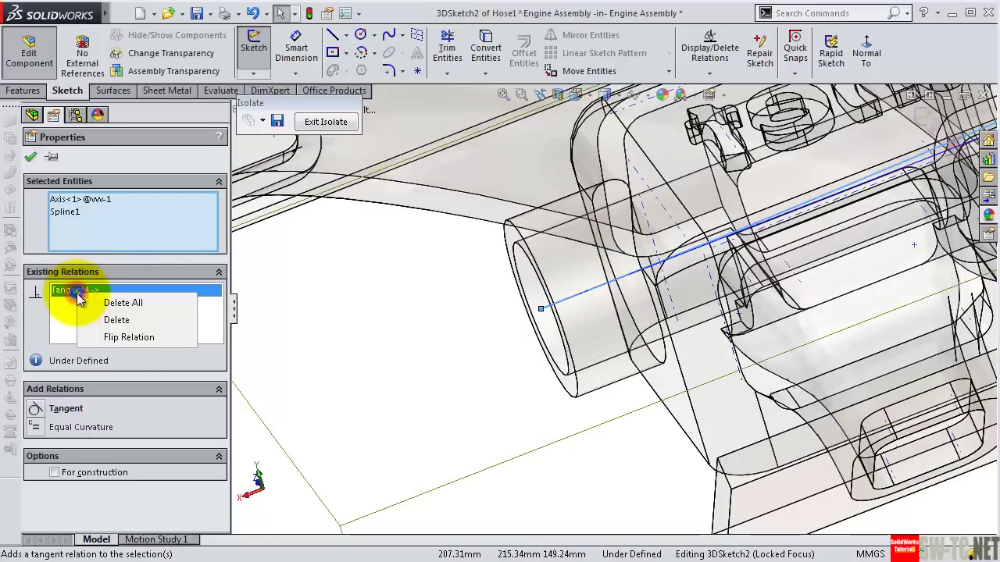
click(105, 334)
click(32, 159)
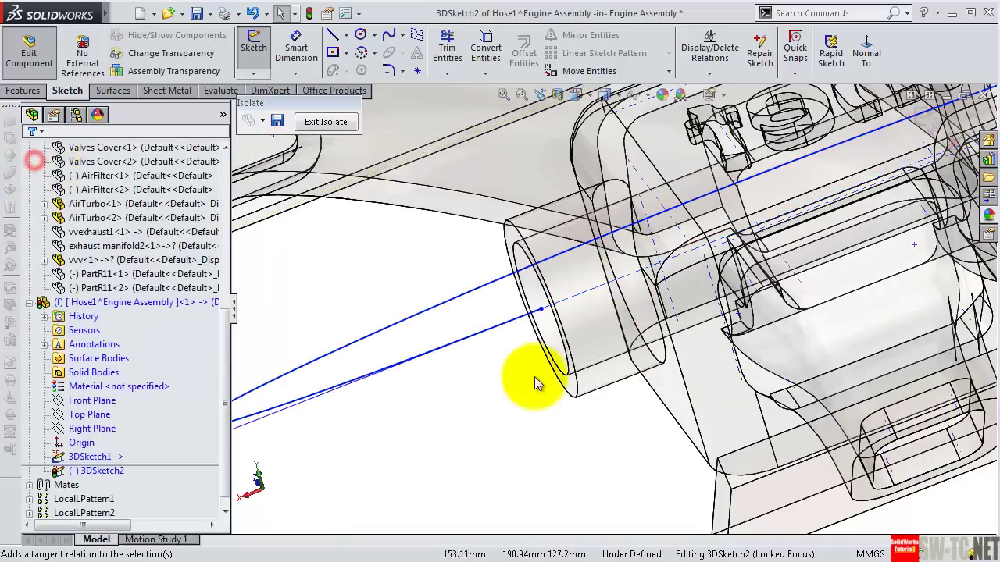
mouse_move(494, 333)
middle_down()
mouse_move(502, 317)
mouse_move(495, 371)
mouse_move(490, 337)
mouse_move(508, 273)
middle_up()
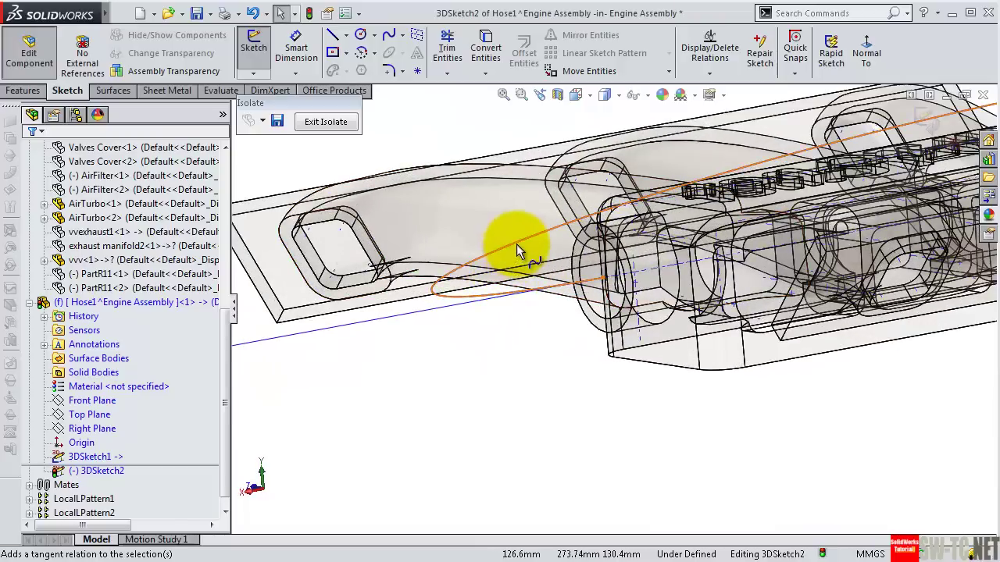
Step: Insert a new spline point, drag it to reshape the hose loop, and exit 3DSketch2
click(516, 246)
right_click(516, 246)
click(555, 435)
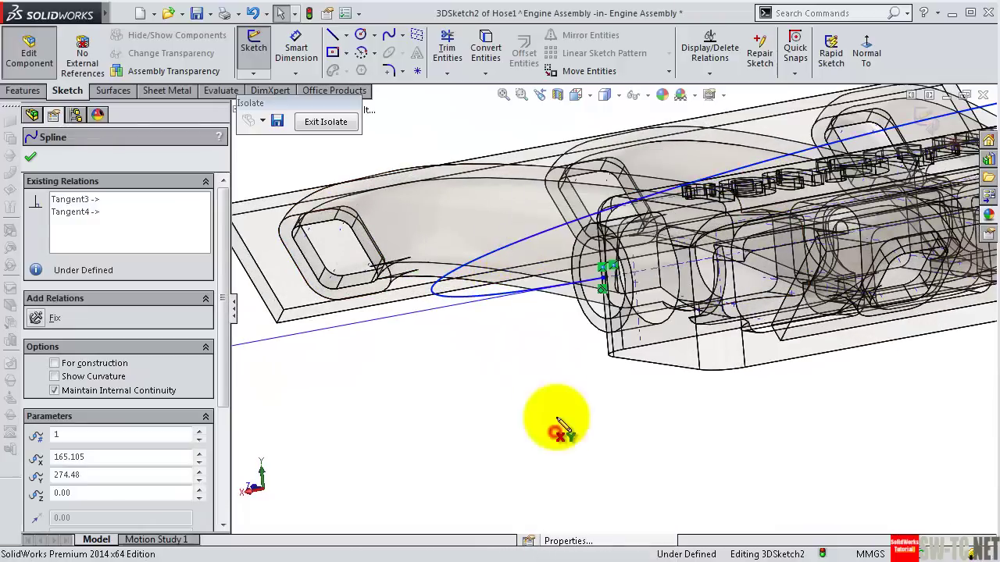
click(555, 229)
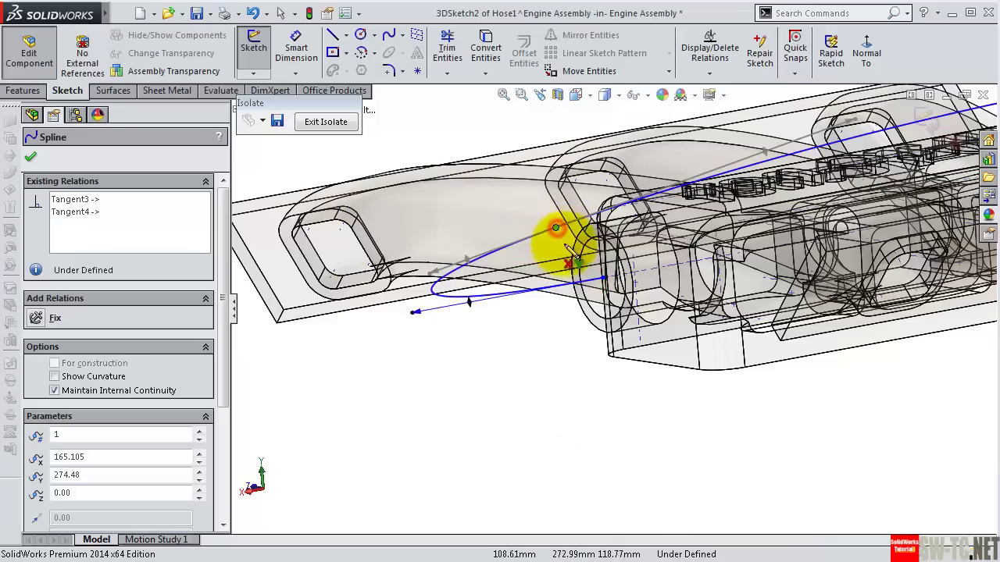
mouse_move(570, 401)
middle_down()
mouse_move(590, 351)
mouse_move(641, 357)
mouse_move(675, 340)
mouse_move(696, 264)
middle_up()
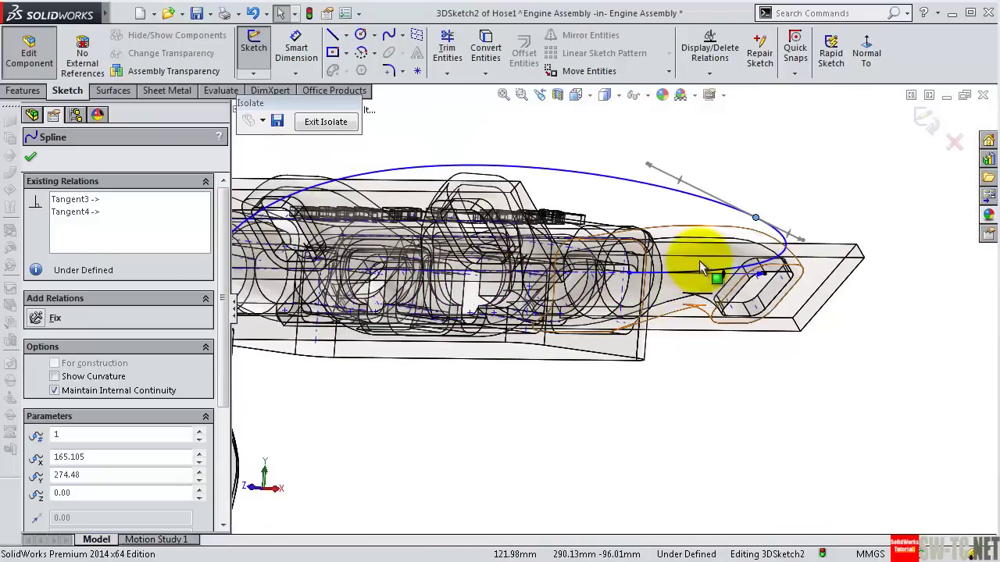
drag(755, 210, 708, 155)
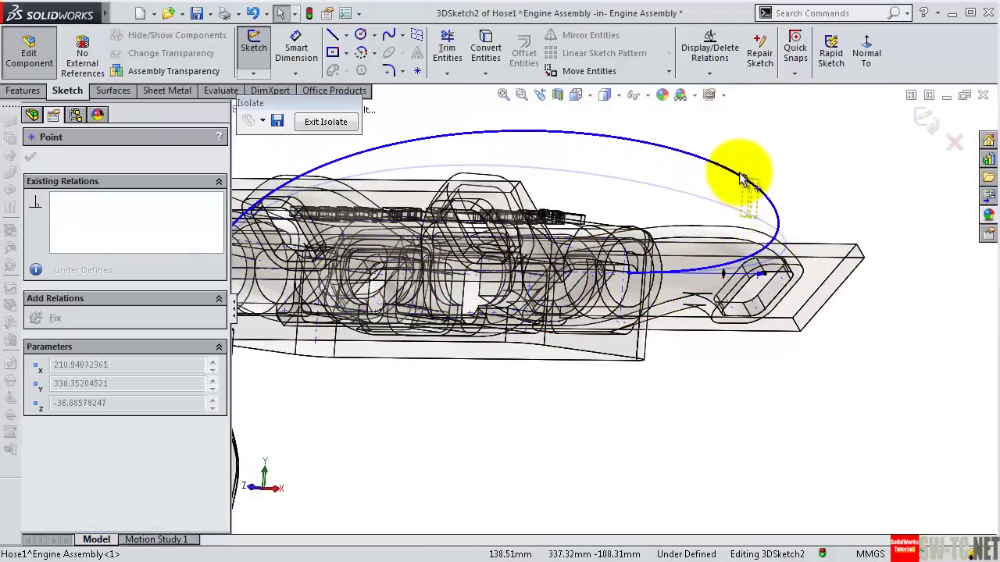
mouse_move(785, 188)
middle_down()
mouse_move(725, 180)
mouse_move(723, 192)
mouse_move(709, 174)
mouse_move(716, 190)
mouse_move(662, 187)
mouse_move(845, 173)
middle_up()
click(924, 137)
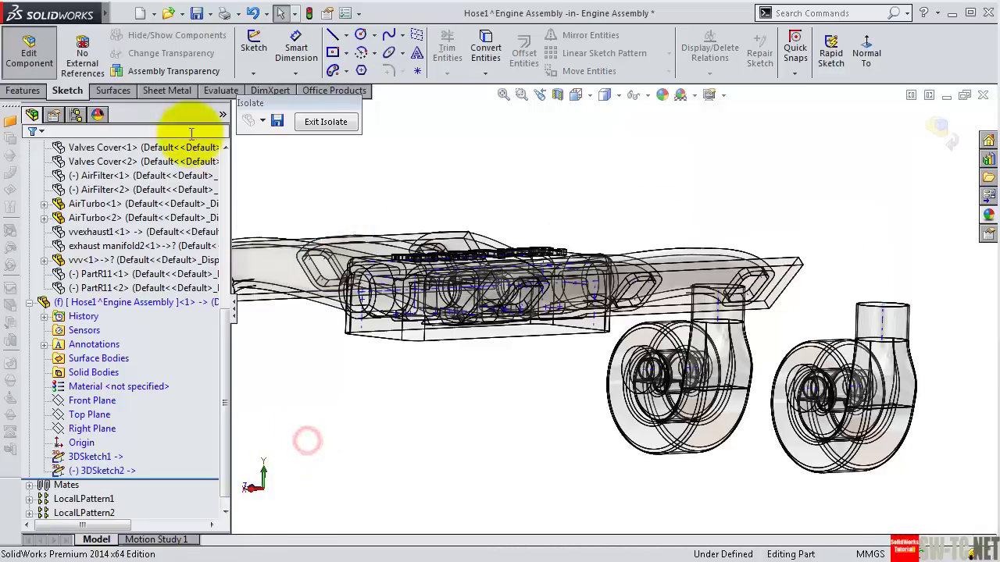
click(24, 91)
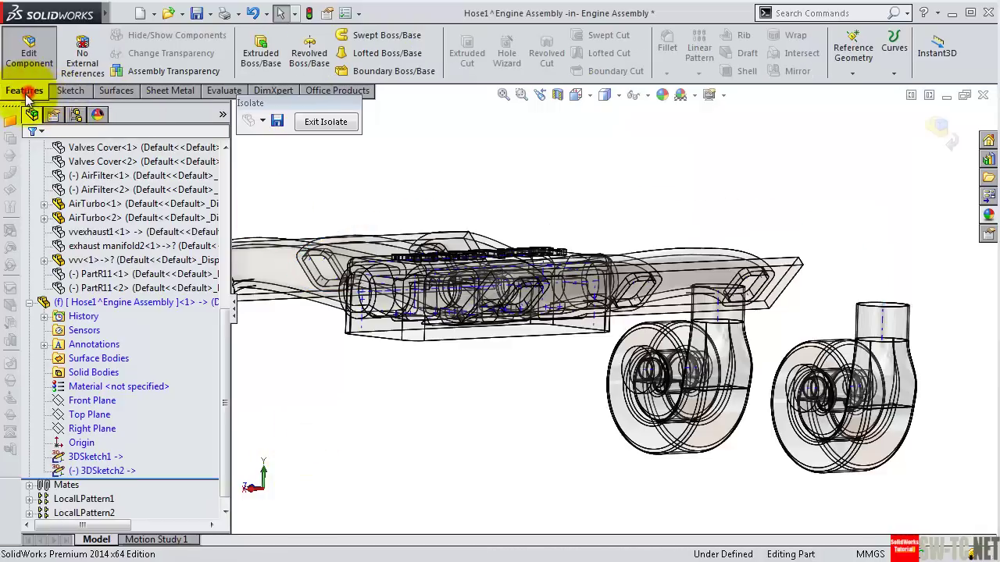
click(380, 35)
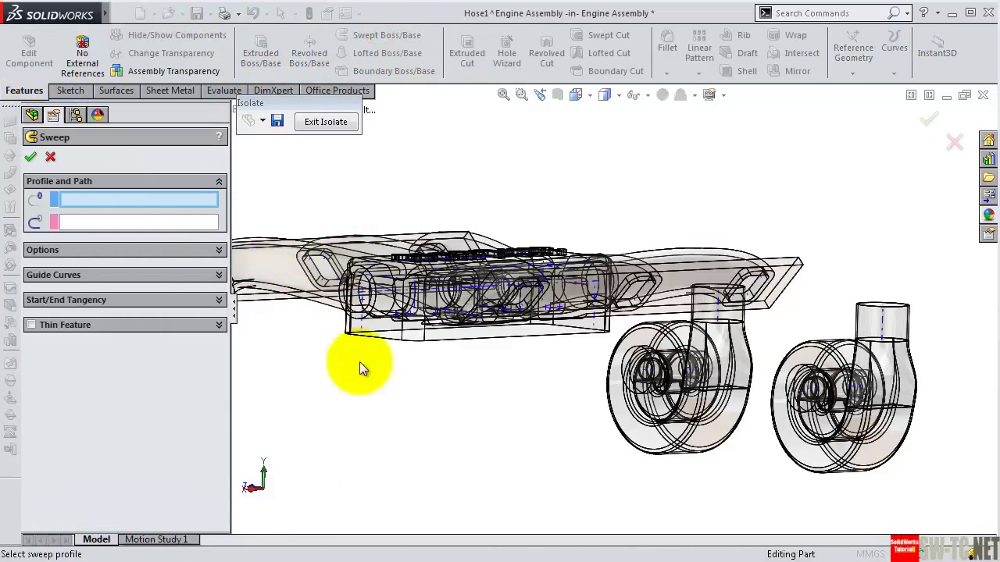
middle_drag(361, 365, 386, 337)
scroll(387, 342, down, 3)
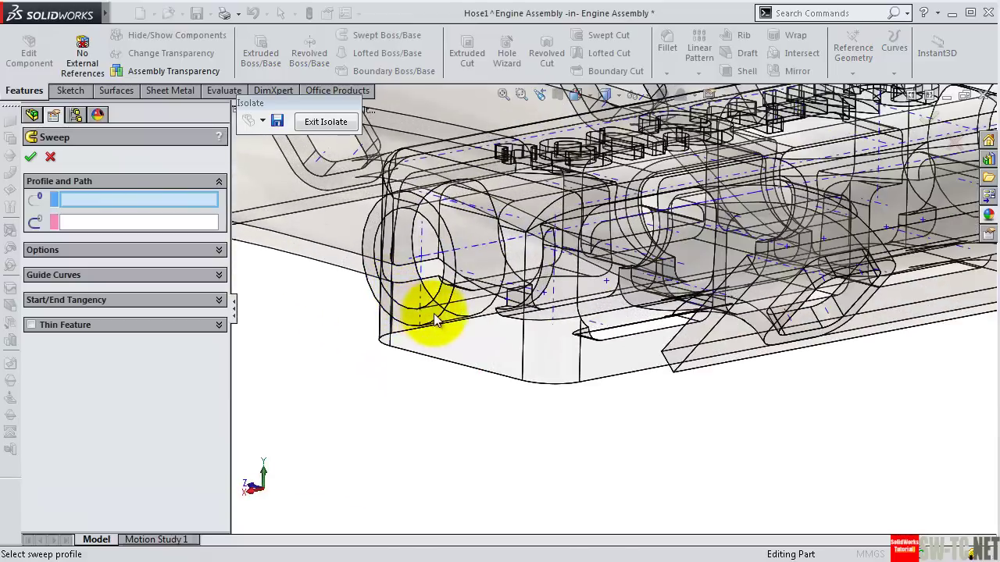
middle_drag(424, 312, 329, 253)
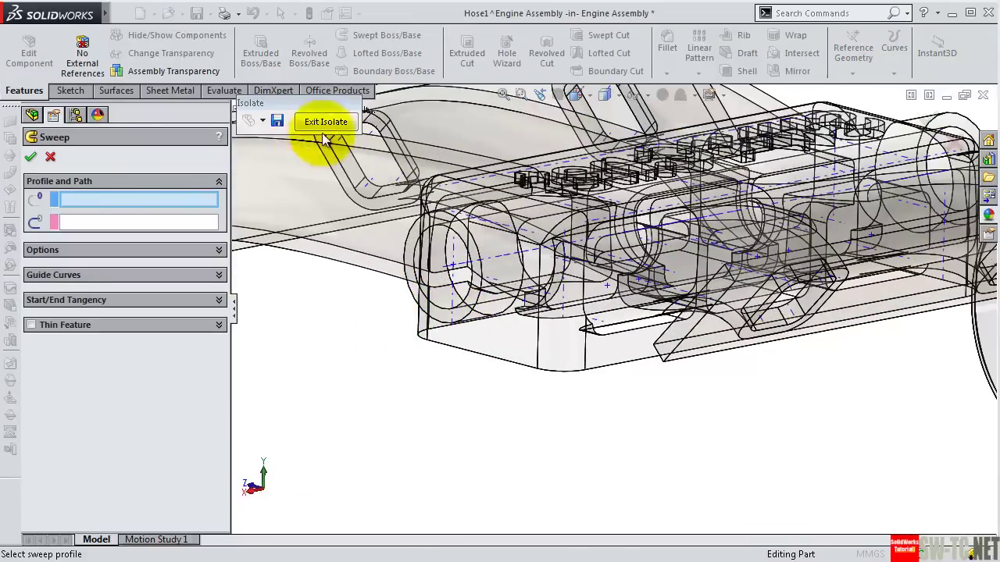
click(640, 99)
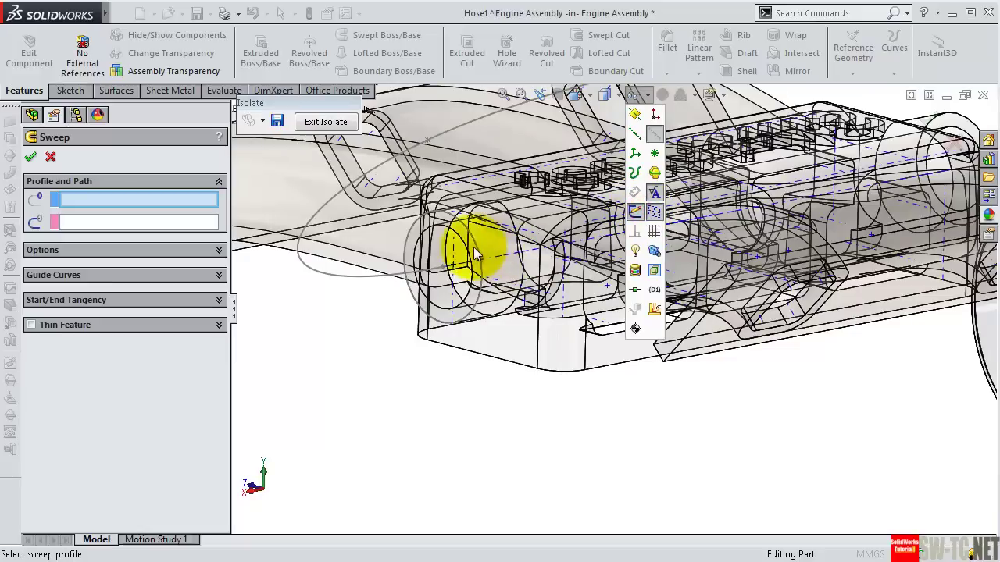
click(351, 368)
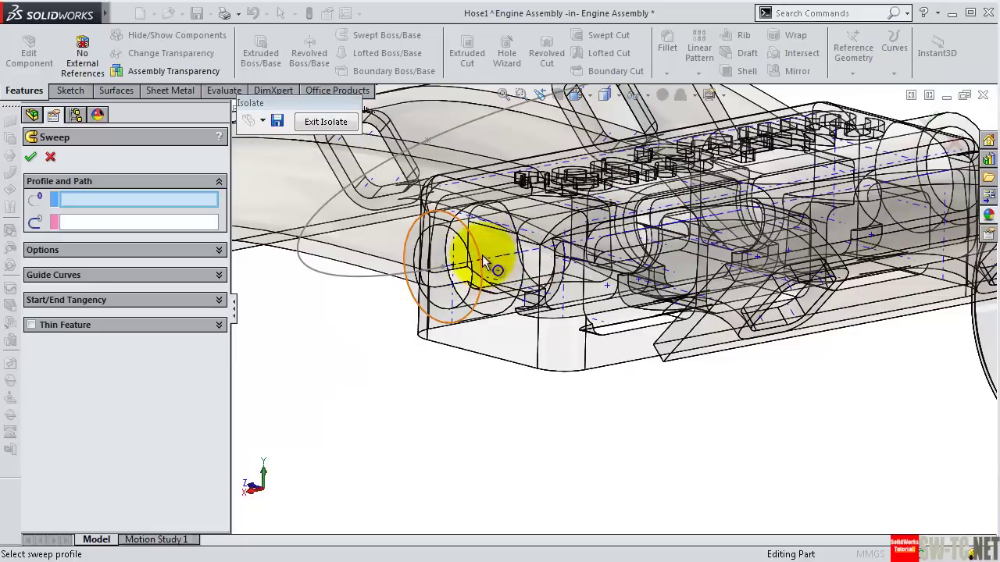
click(484, 262)
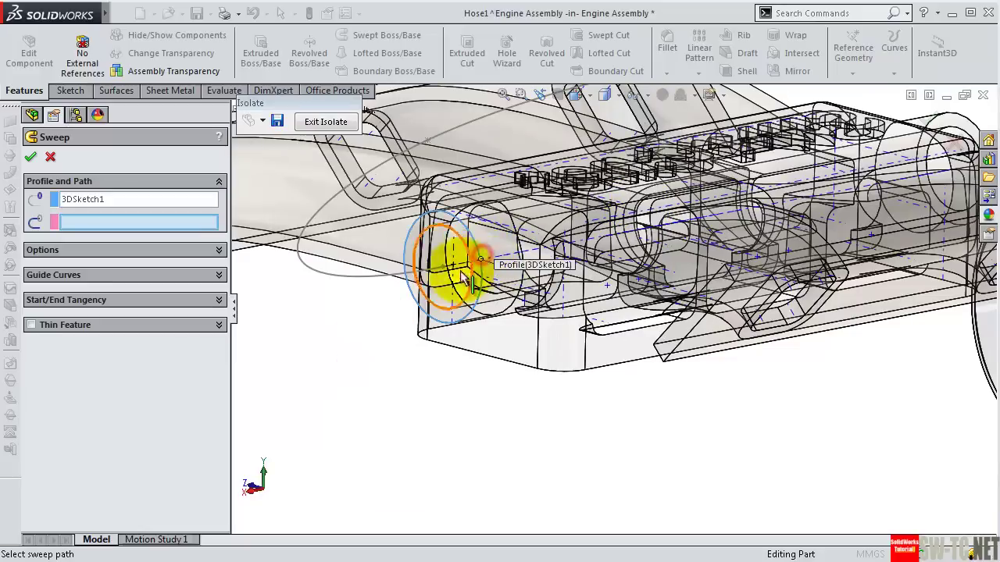
click(321, 209)
scroll(594, 328, up, 5)
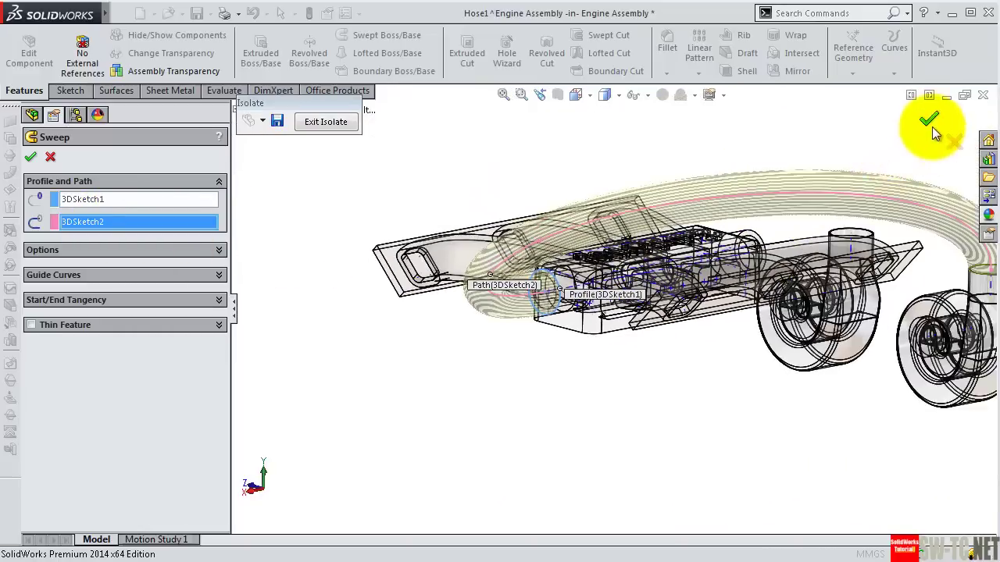
click(929, 122)
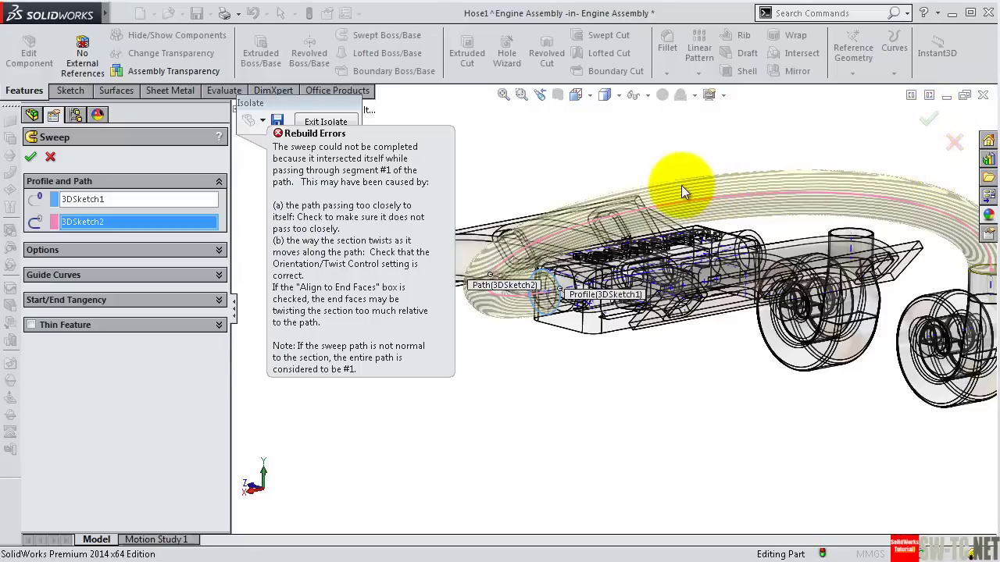
click(250, 179)
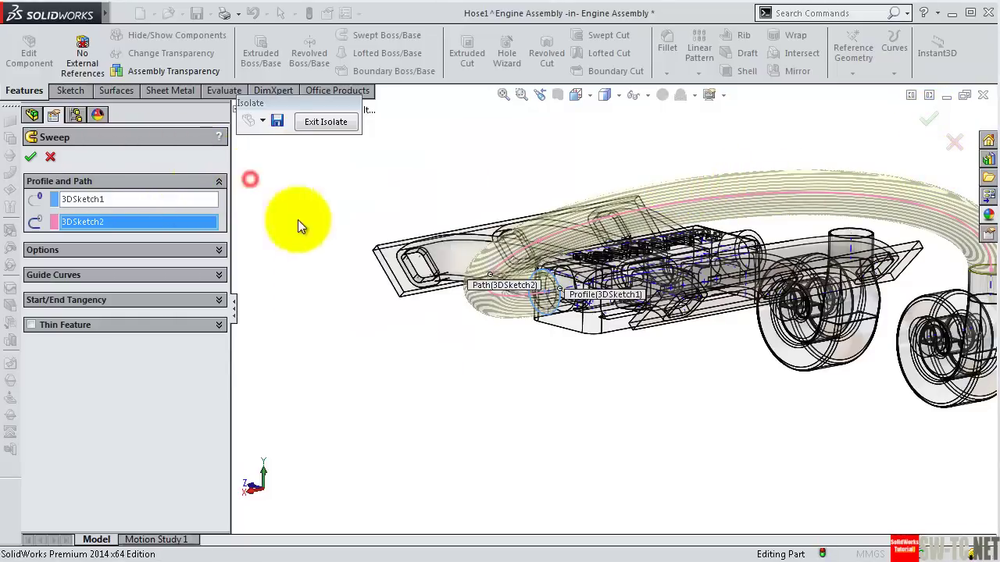
click(955, 143)
middle_drag(625, 174, 540, 217)
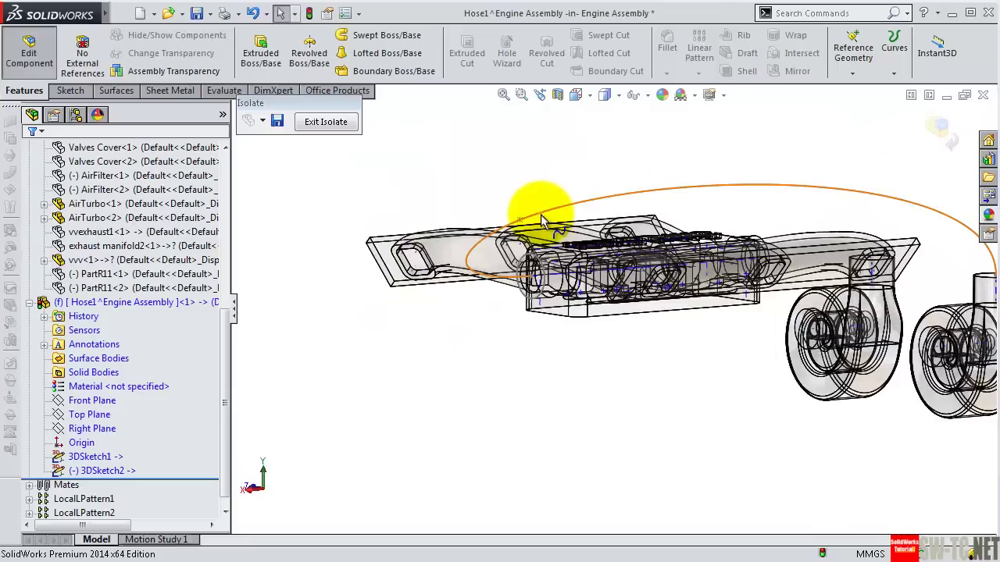
Step: Drag a 3DSketch2 spline point upward to raise Hose1's loop above the manifold, then exit the sketch
click(541, 219)
click(588, 149)
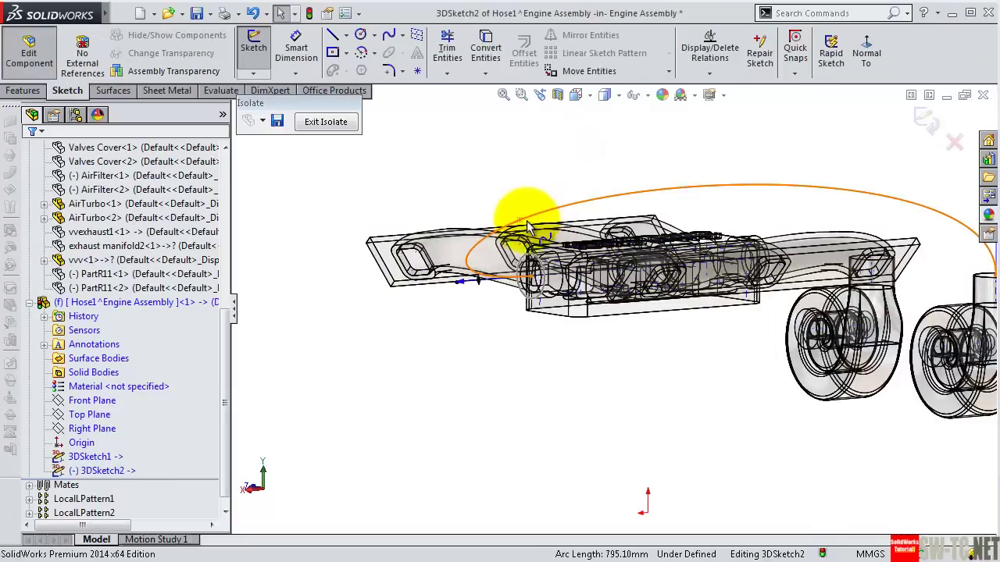
drag(520, 220, 530, 170)
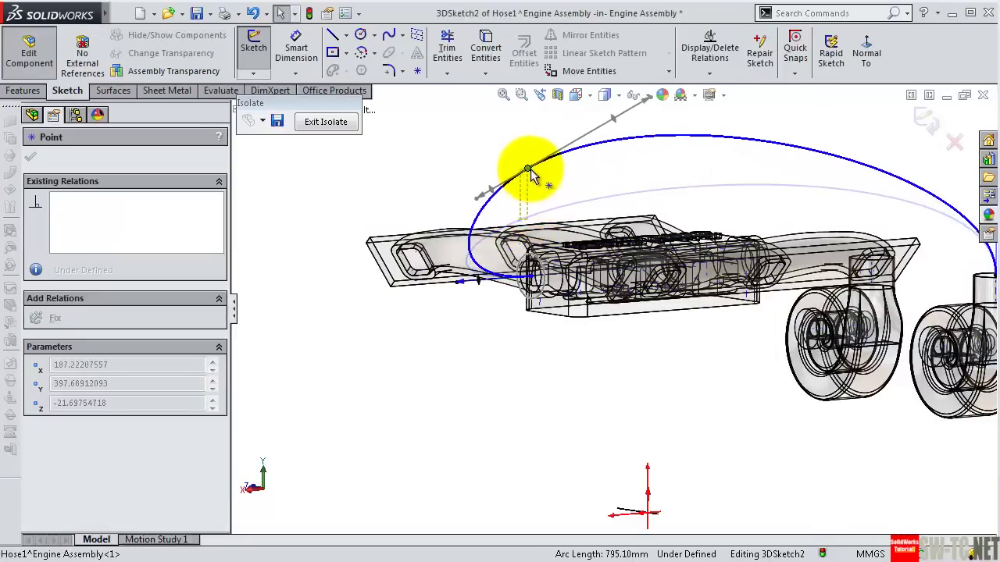
click(928, 125)
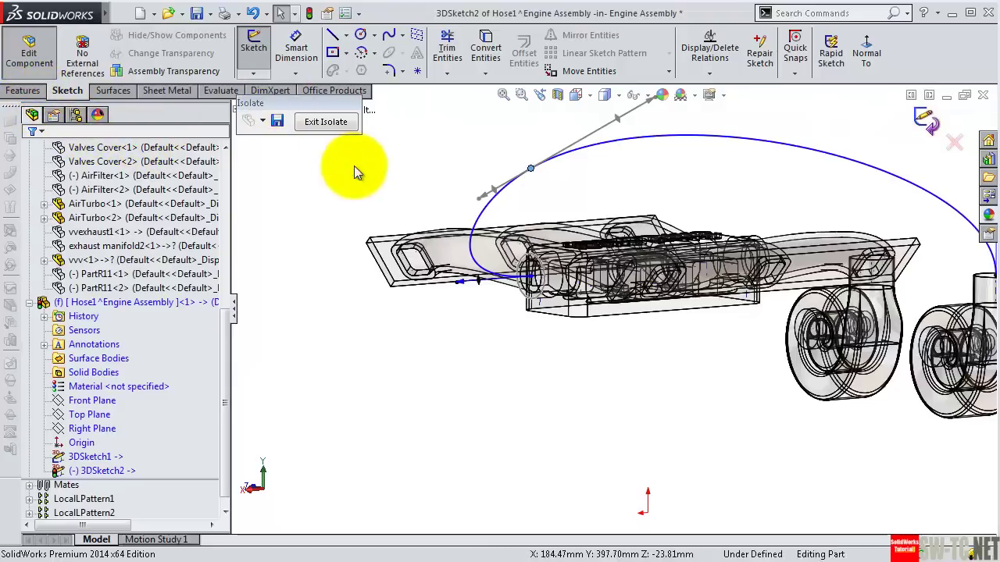
key(ctrl+b)
Step: Sweep the 3DSketch1 circle along the 3DSketch2 spline as a 1.00 mm one-direction thin feature
click(11, 92)
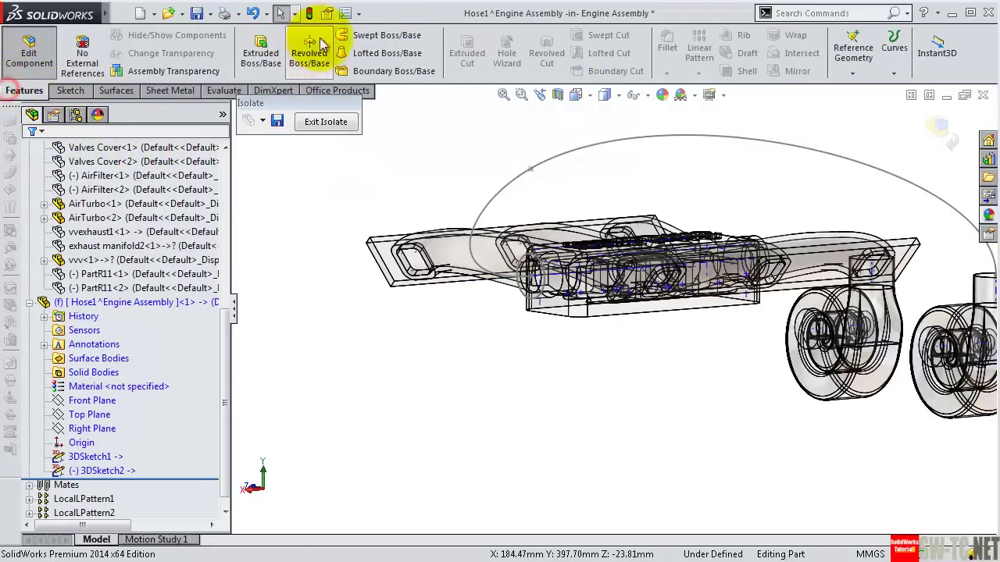
click(355, 35)
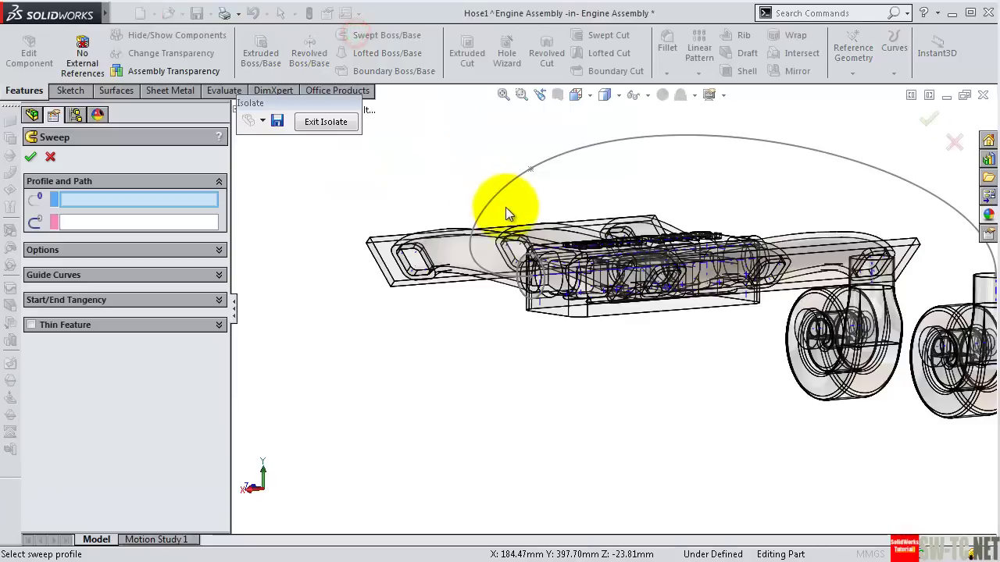
click(172, 199)
click(537, 265)
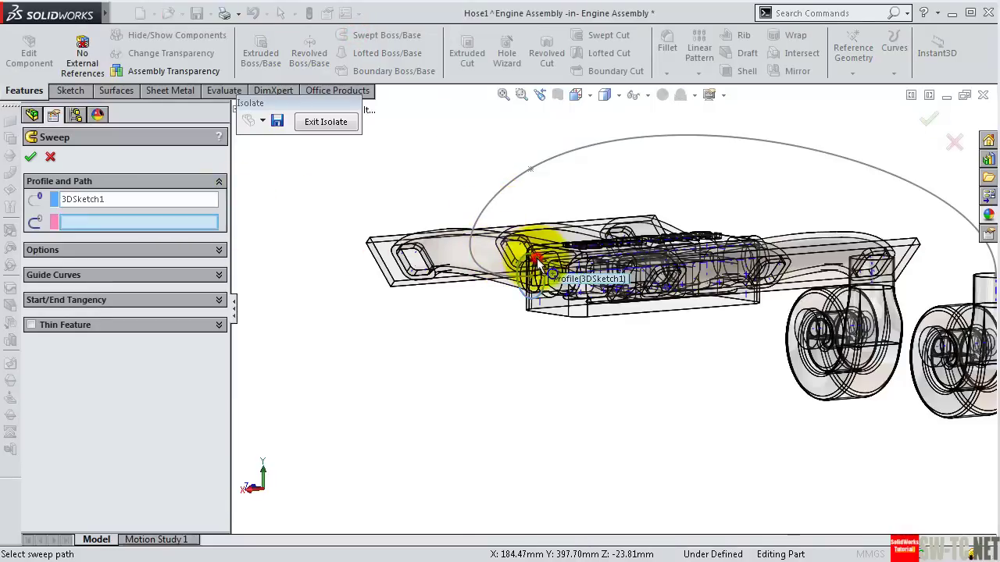
click(187, 225)
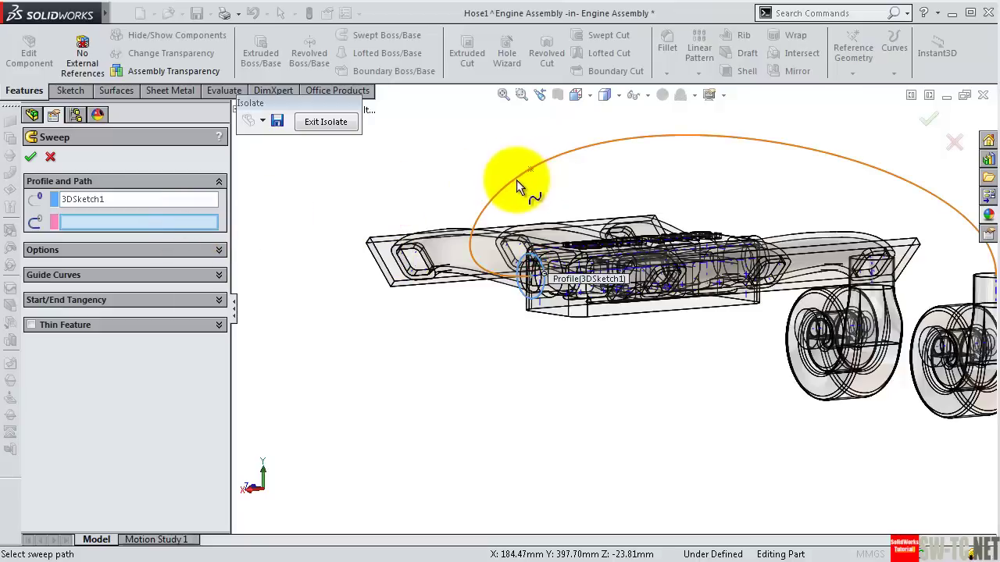
click(515, 180)
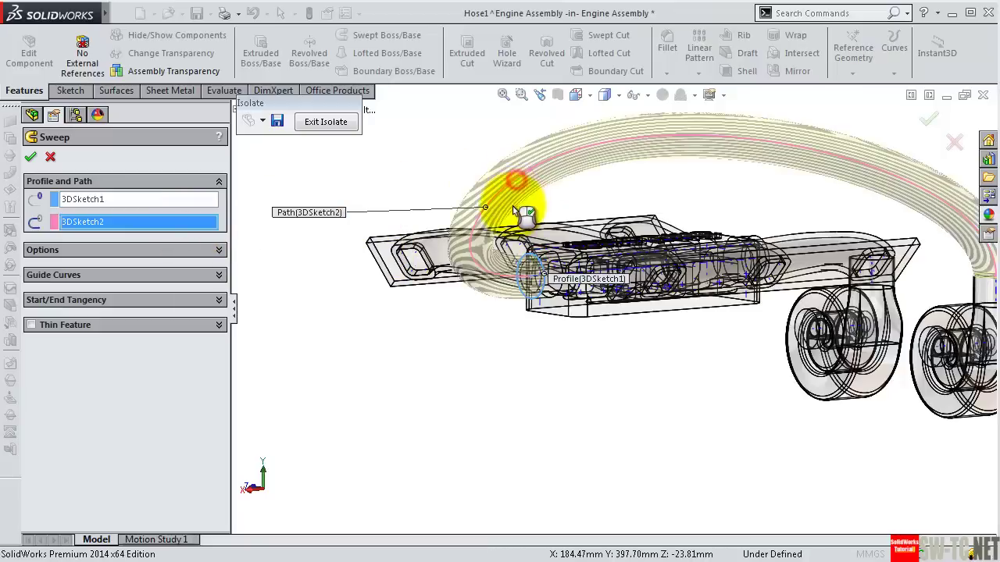
click(30, 325)
middle_drag(536, 211, 509, 224)
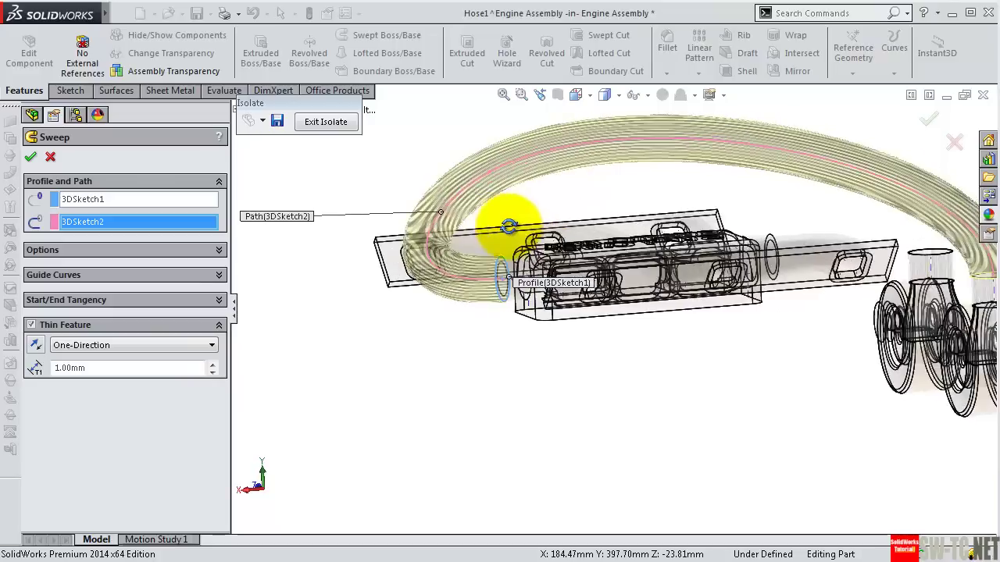
click(929, 118)
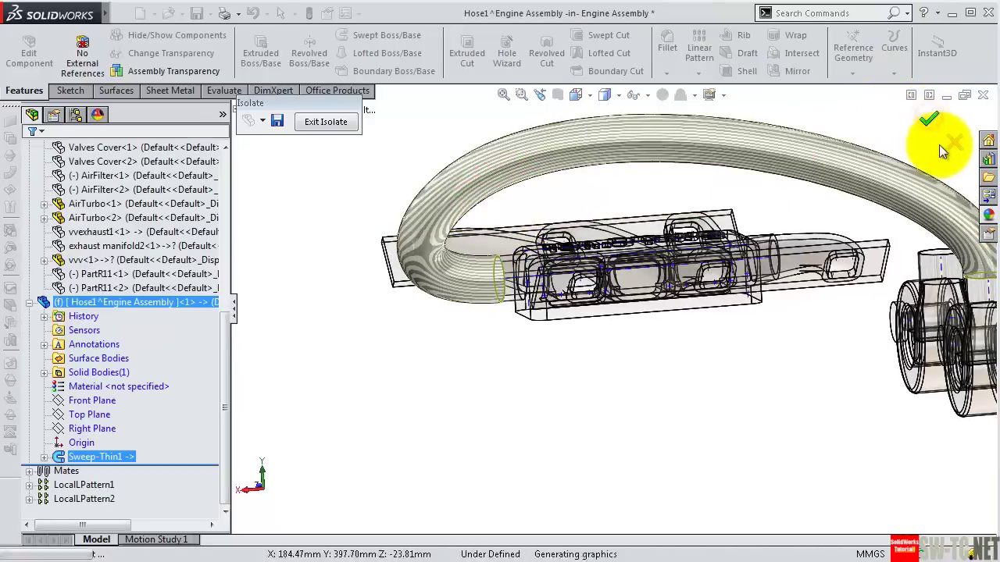
mouse_move(781, 216)
middle_down()
mouse_move(746, 390)
mouse_move(780, 401)
mouse_move(658, 454)
mouse_move(747, 302)
middle_up()
Step: Exit Hose1 part editing and rotate the Engine Assembly view slightly
scroll(773, 297, up, 3)
scroll(808, 290, up, 2)
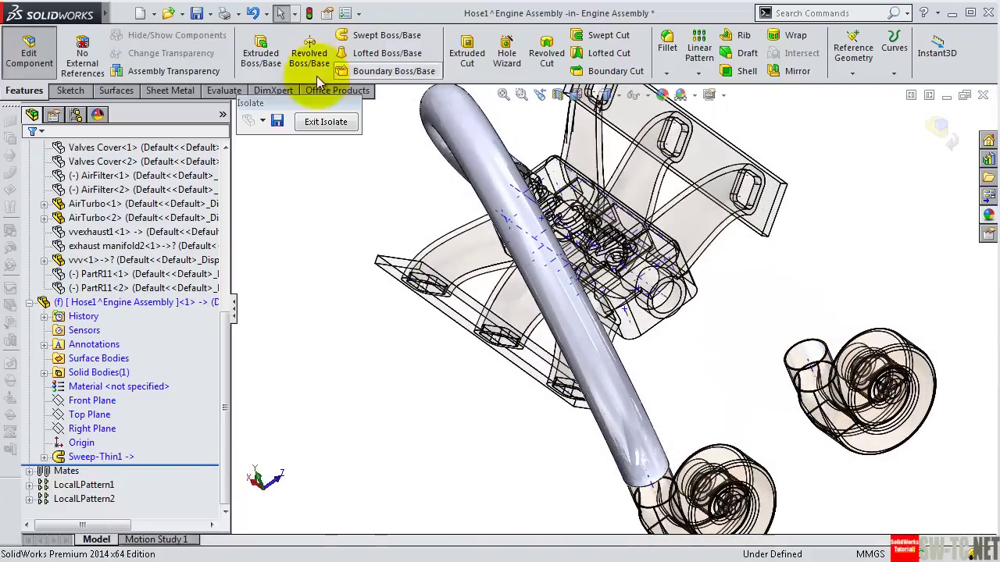
click(935, 141)
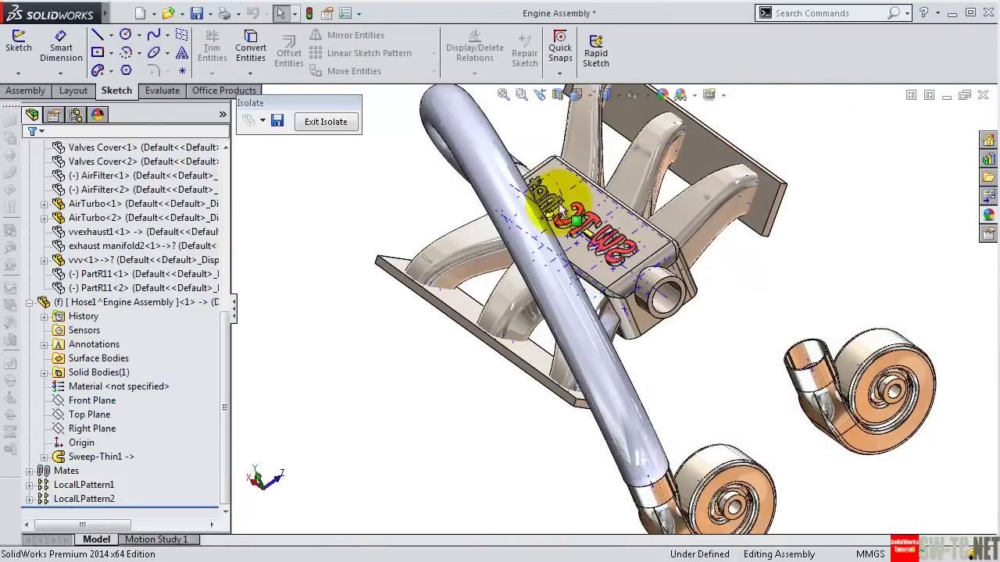
scroll(635, 258, up, 2)
scroll(635, 257, up, 1)
middle_drag(455, 228, 451, 235)
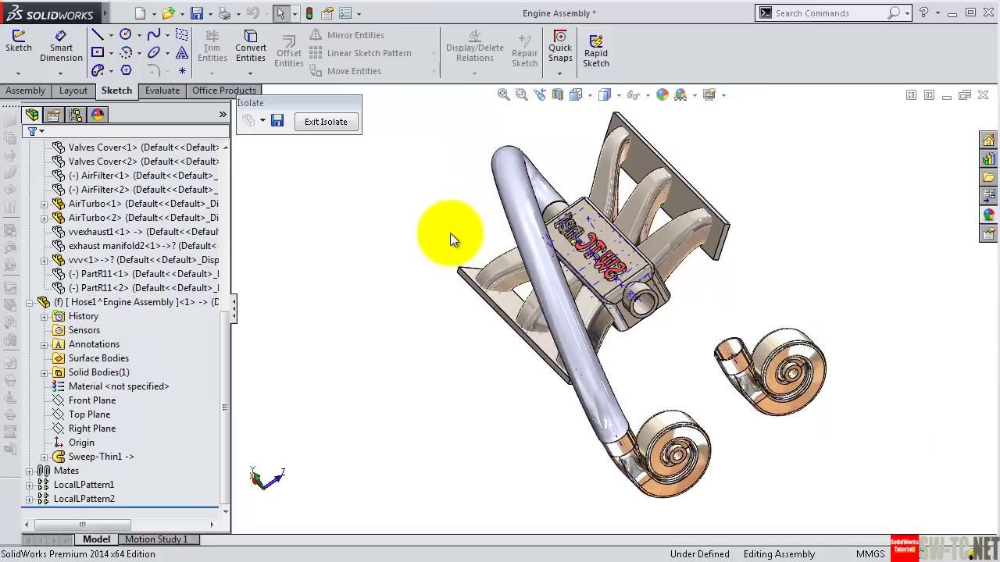
mouse_move(59, 14)
click(152, 14)
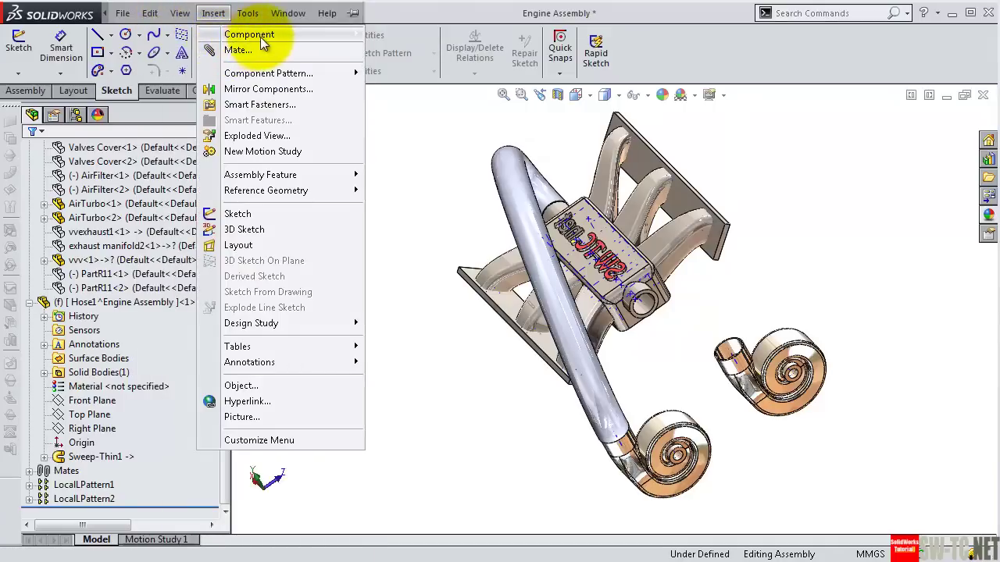
Step: Insert and place new Part3 in the assembly, widen the tree, and start renaming it 'Hose2'
mouse_move(249, 35)
click(407, 50)
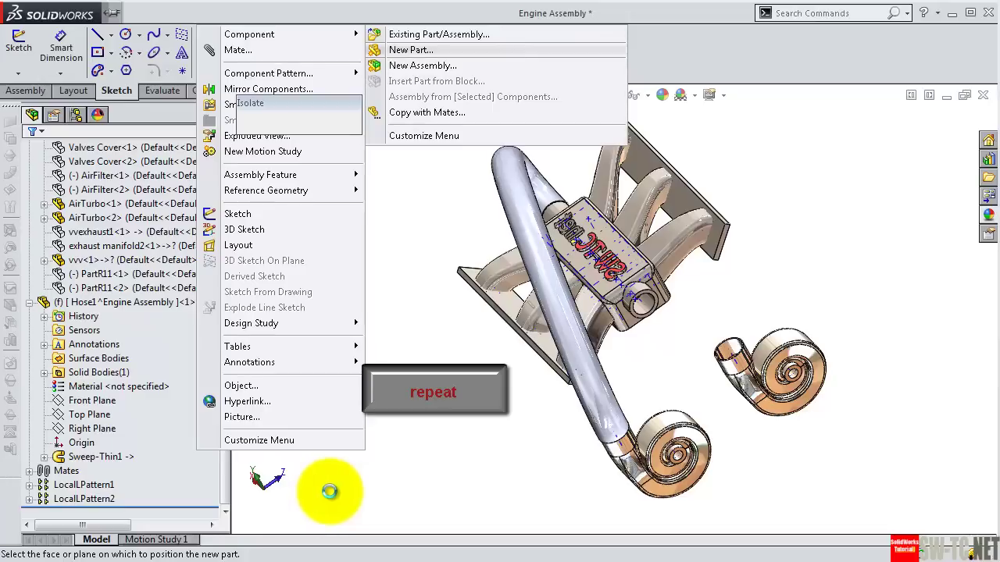
click(147, 474)
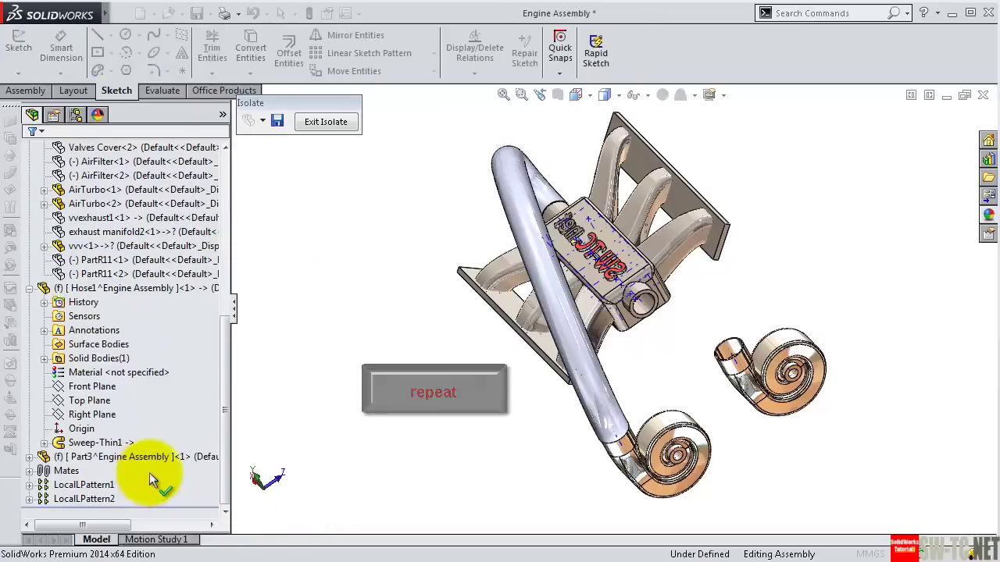
click(29, 301)
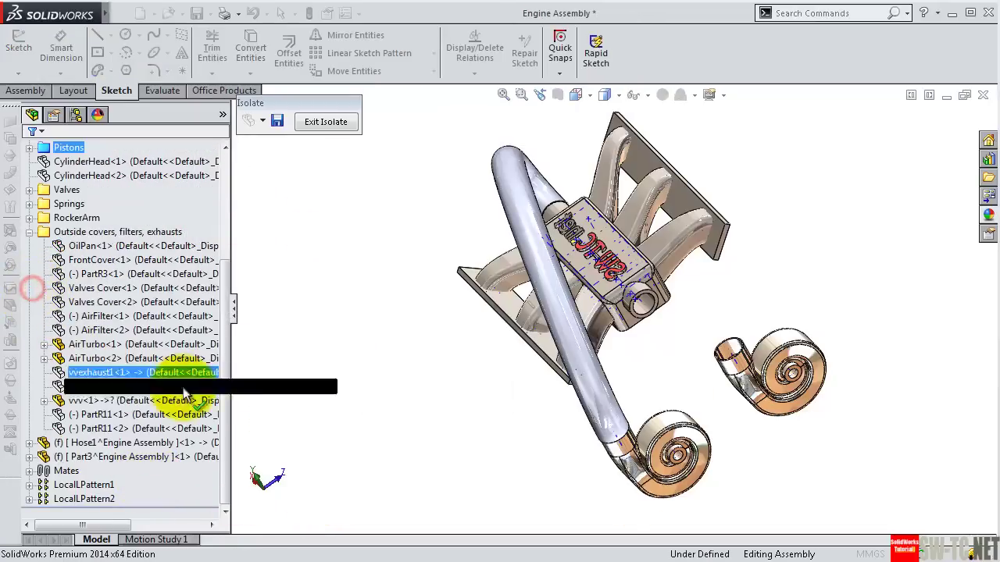
click(29, 233)
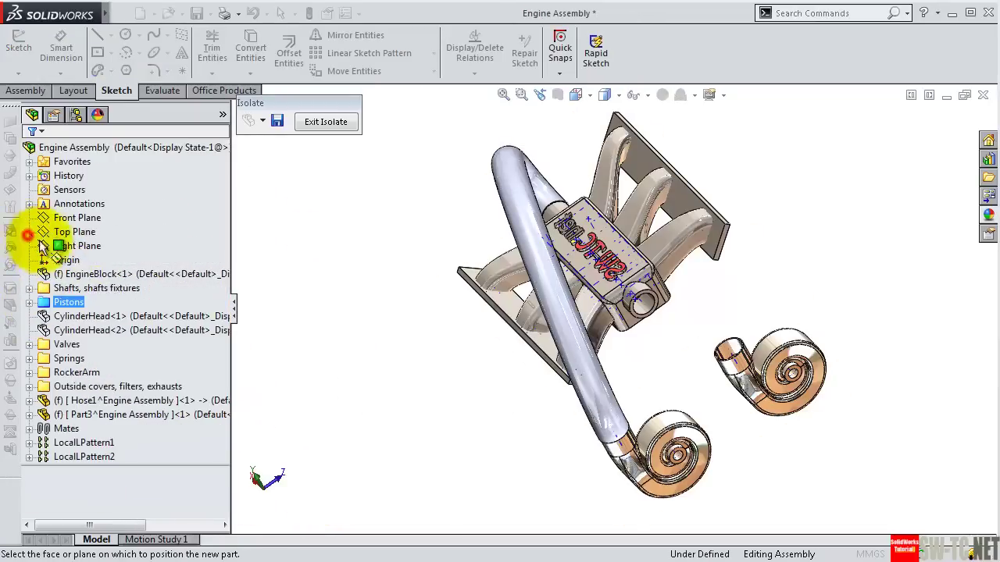
drag(230, 340, 355, 352)
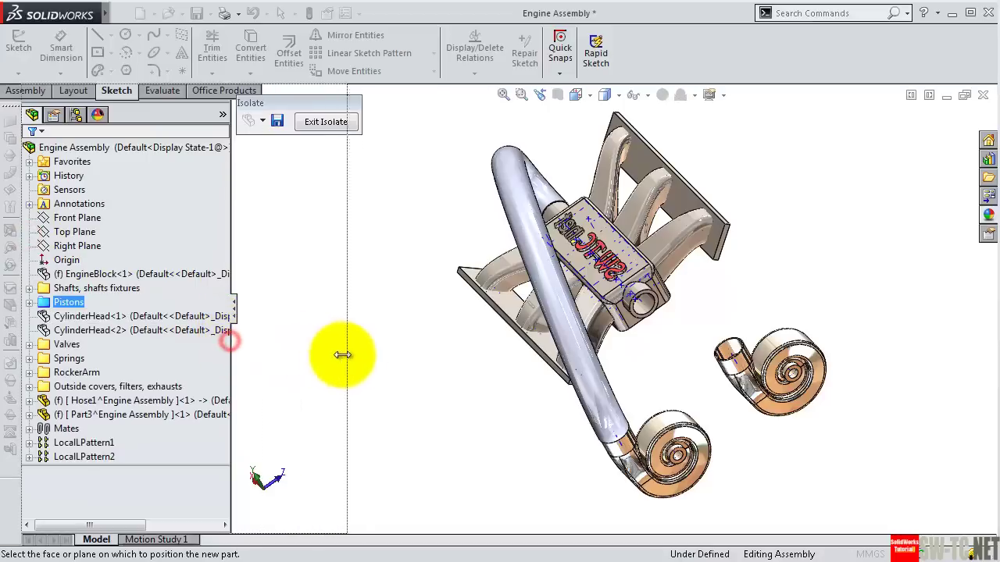
click(95, 414)
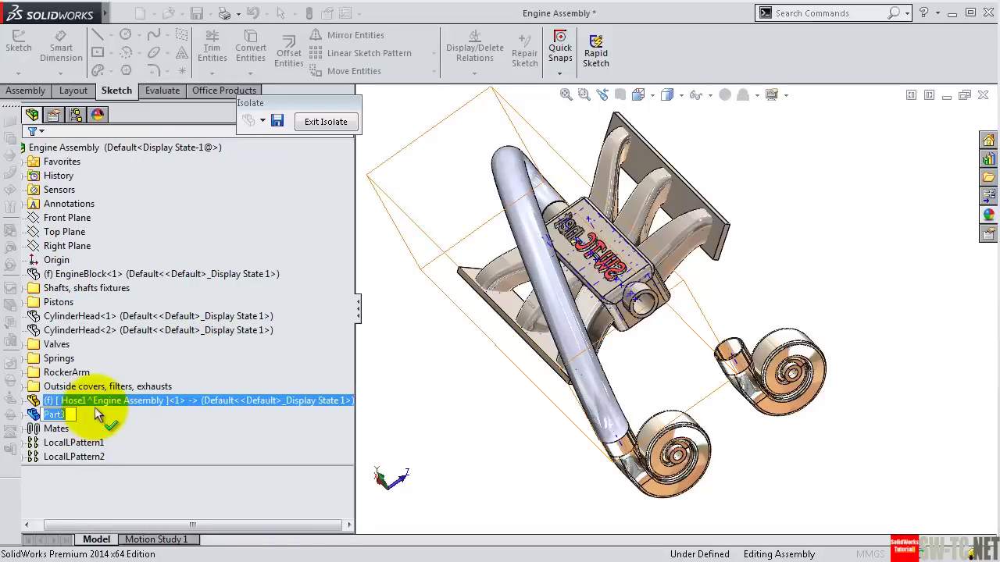
text(Hose2)
Step: Name the new part Hose2 and start editing it in context
key(Return)
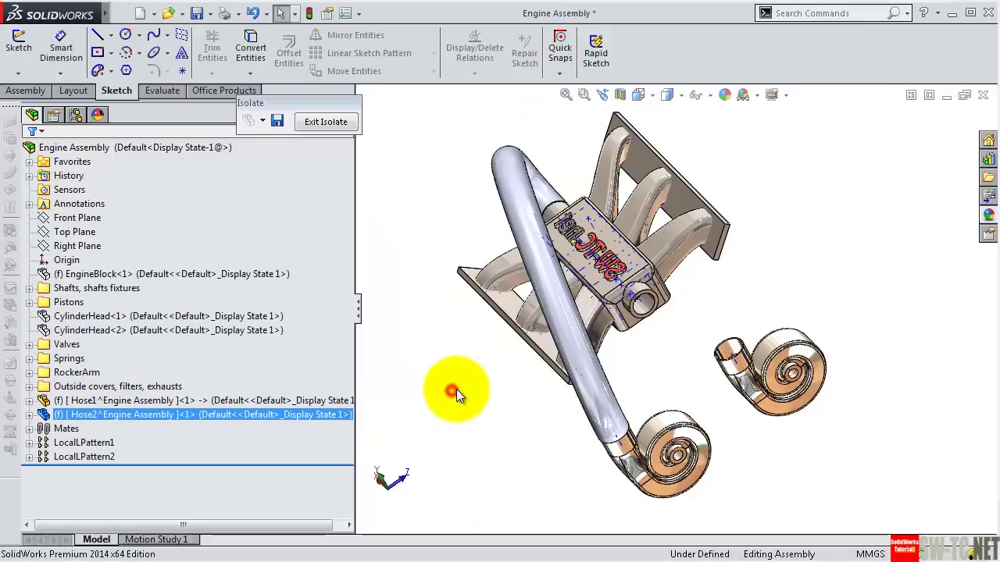
ctrl+click(115, 400)
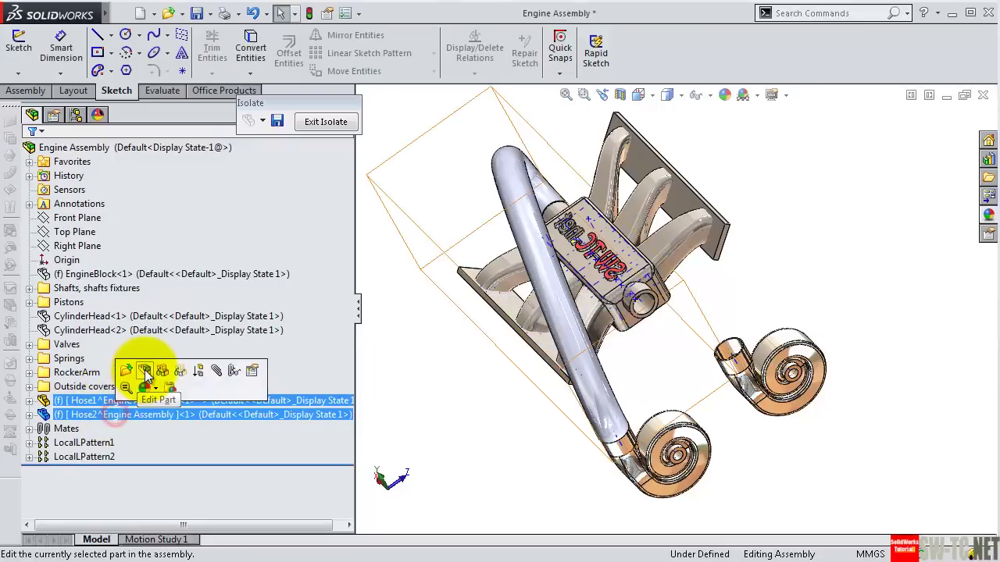
click(145, 371)
mouse_move(724, 281)
middle_down()
mouse_move(710, 318)
mouse_move(721, 318)
mouse_move(706, 306)
mouse_move(721, 320)
middle_up()
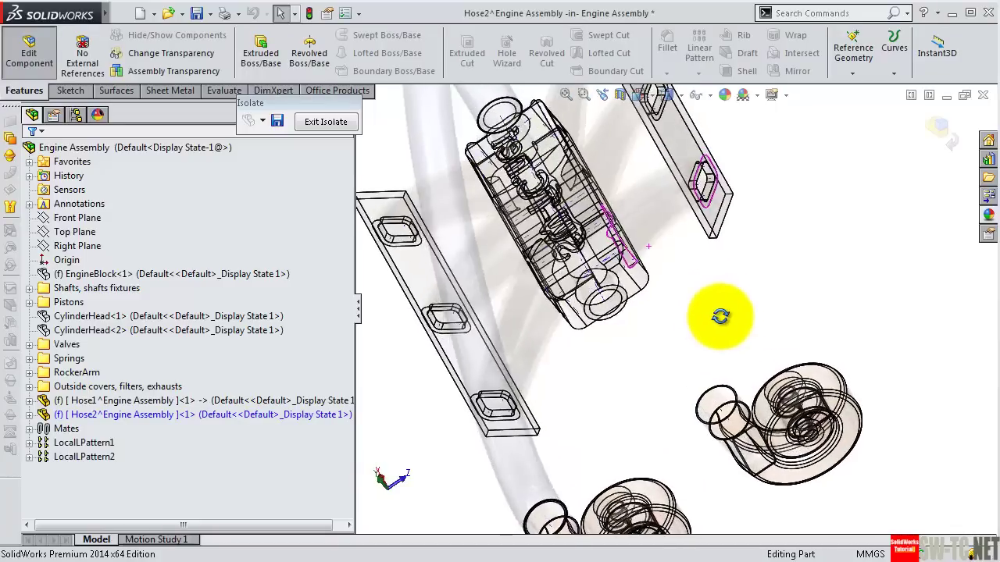
scroll(689, 290, down, 3)
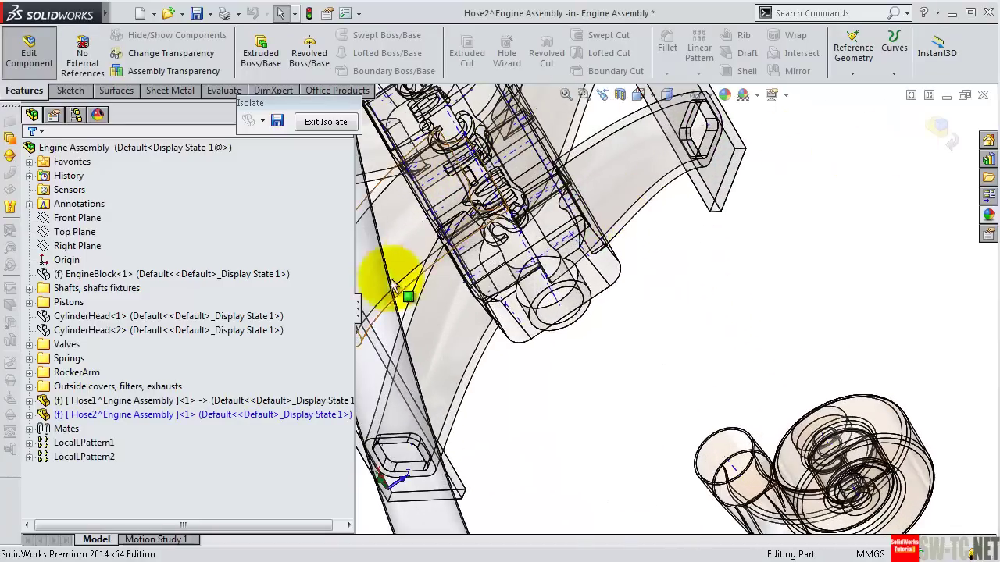
drag(354, 340, 200, 341)
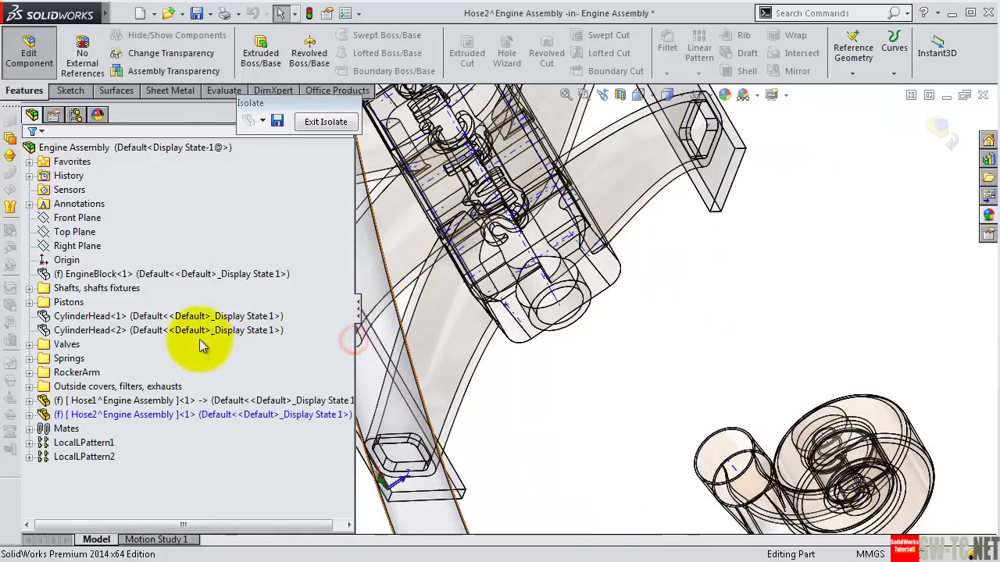
Step: Convert the intake manifold opening's circular edge into a circle in a new 3D sketch
click(67, 90)
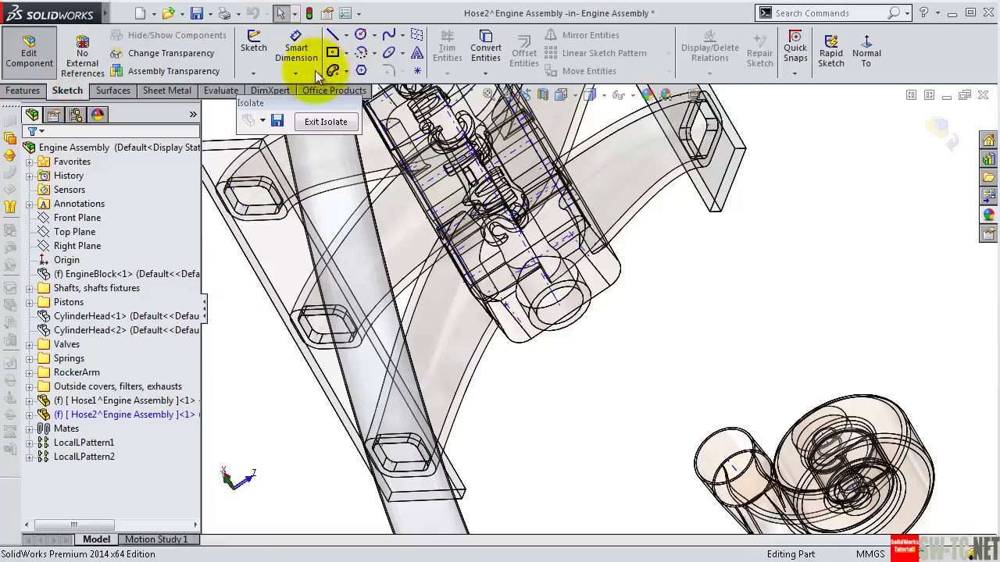
click(274, 103)
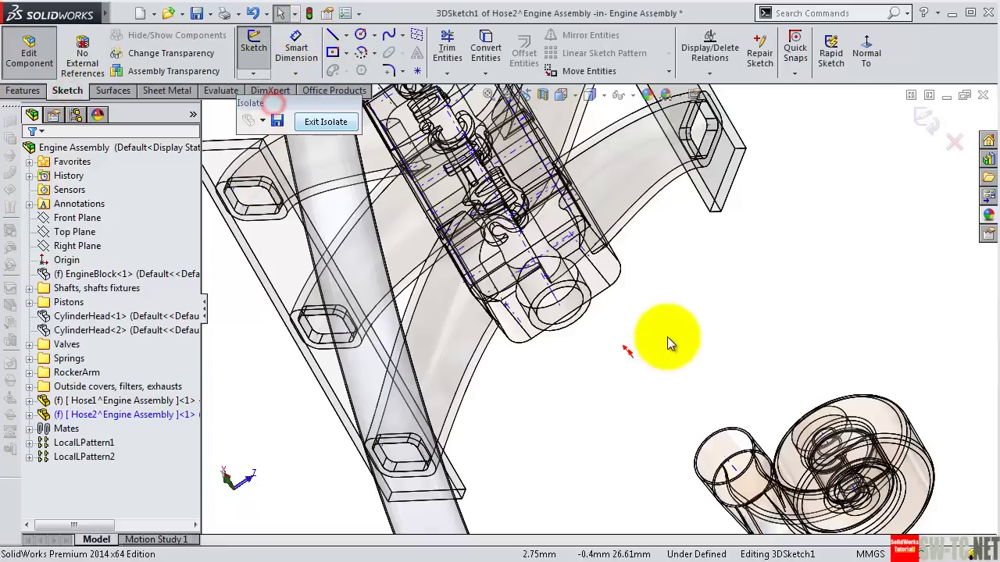
click(584, 316)
click(485, 43)
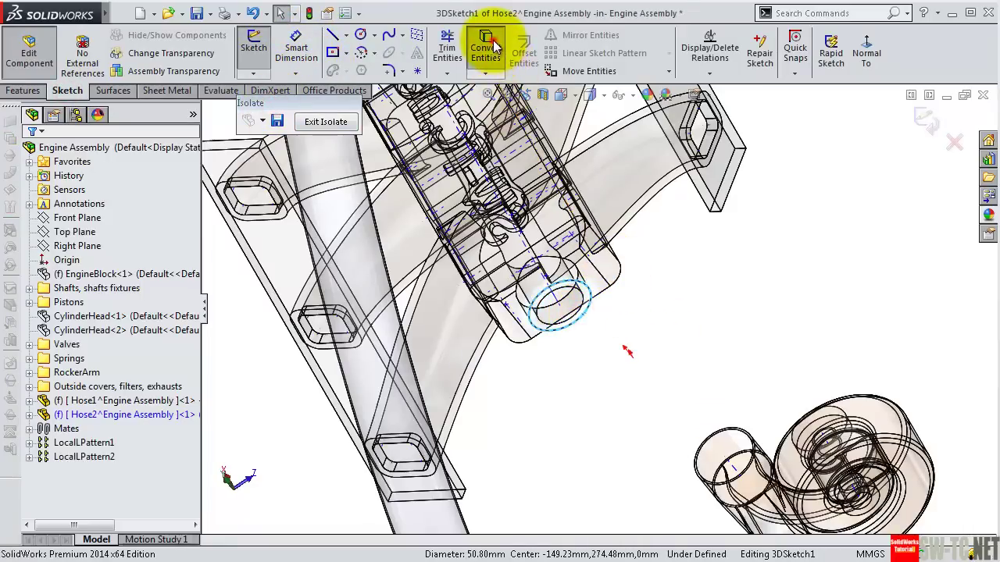
click(941, 139)
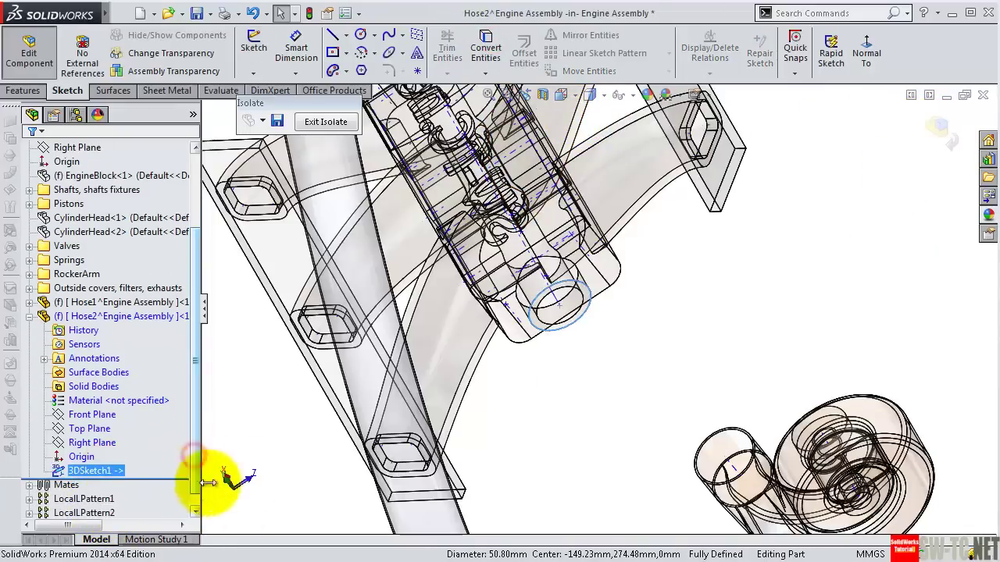
click(600, 393)
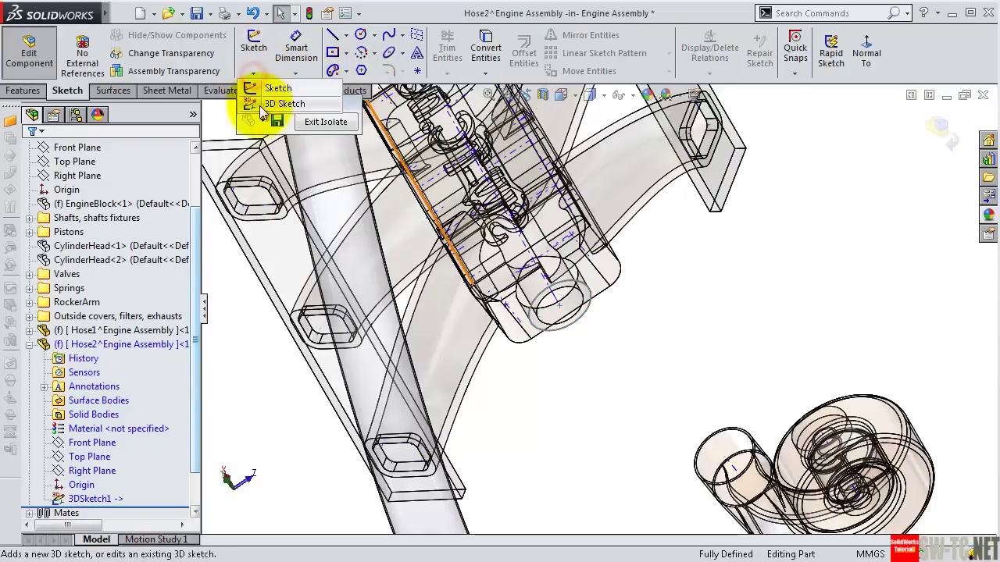
Step: Draw a spline in a second 3D sketch from the manifold opening to the turbo inlet
click(279, 103)
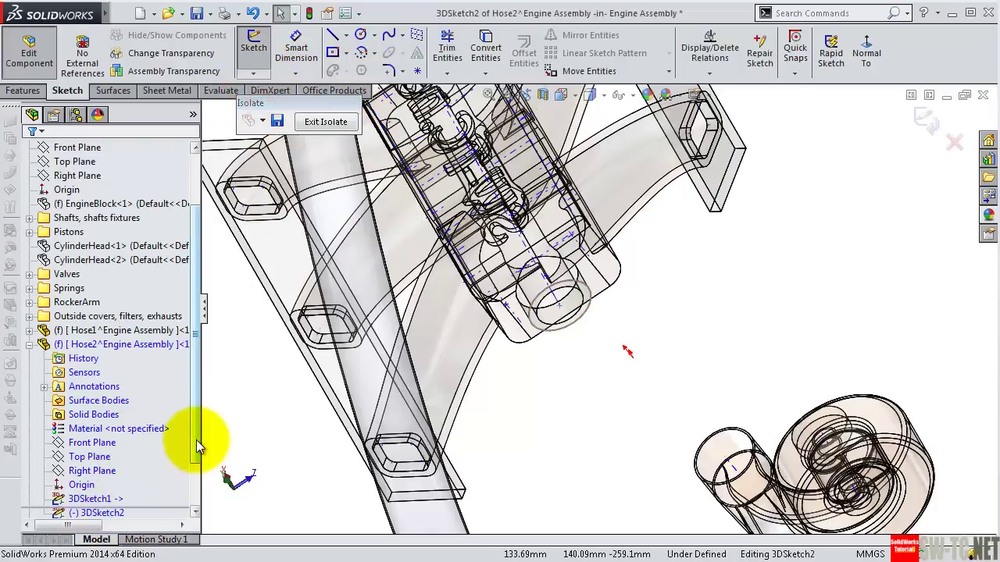
scroll(200, 445, down, 4)
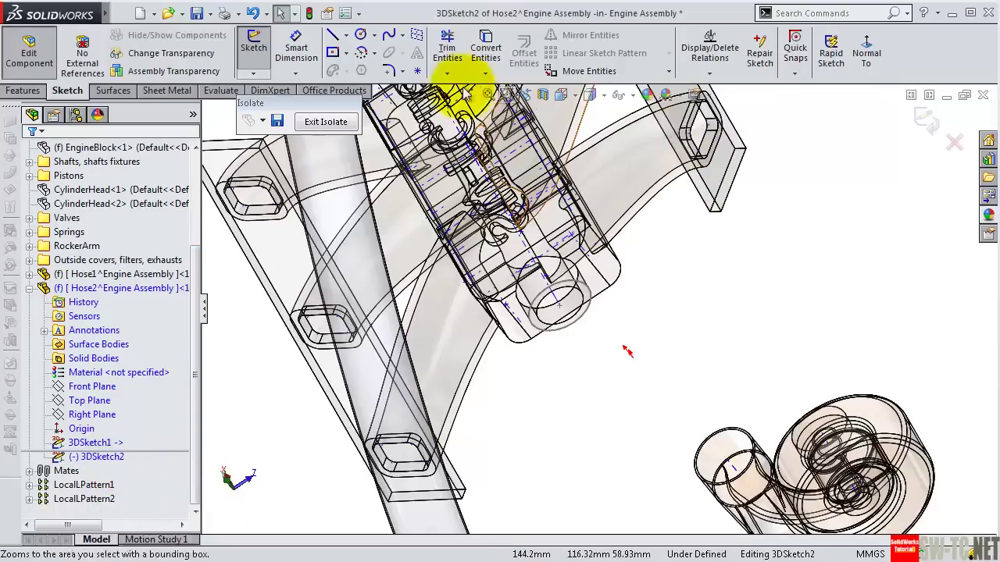
click(386, 37)
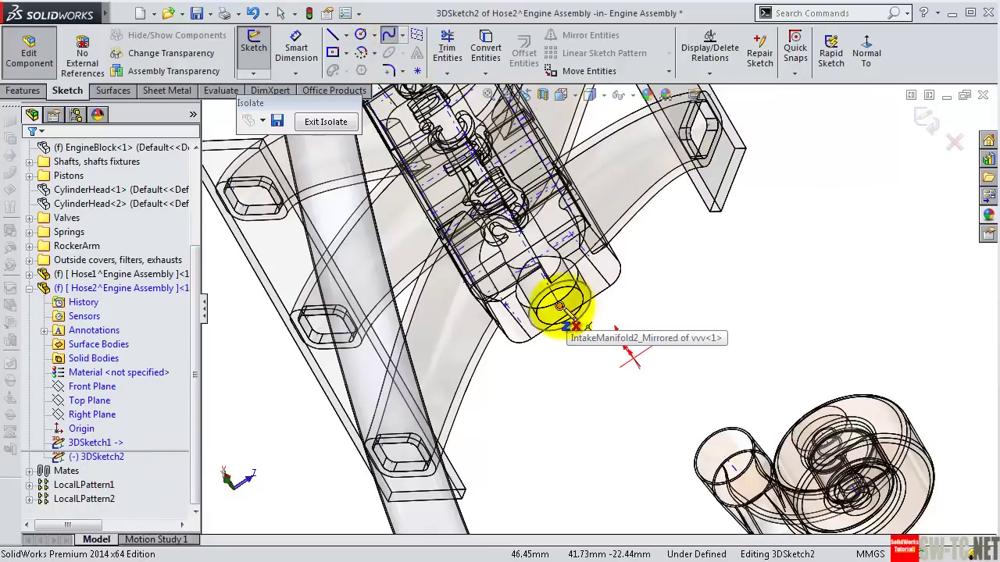
drag(561, 306, 725, 457)
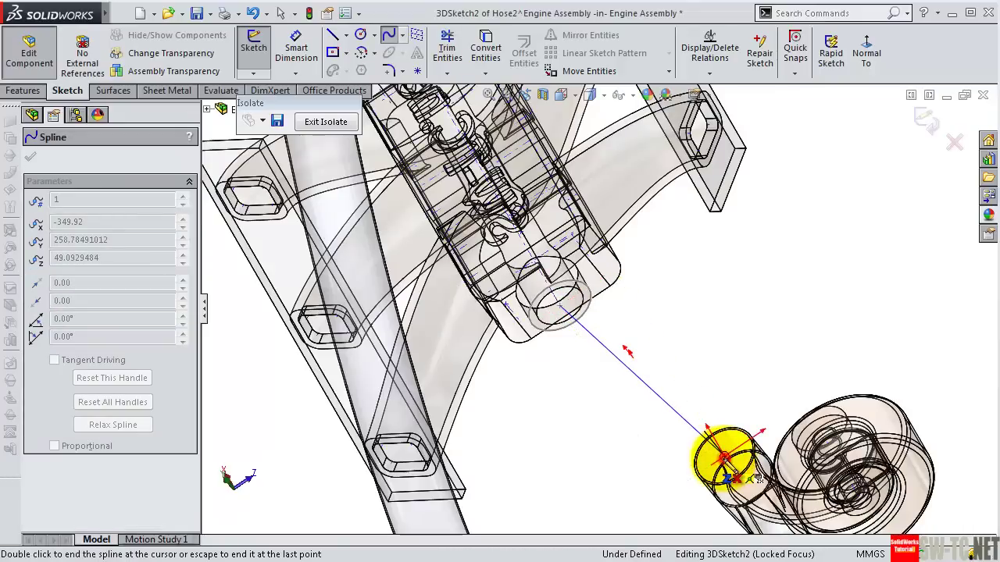
click(725, 457)
right_click(743, 397)
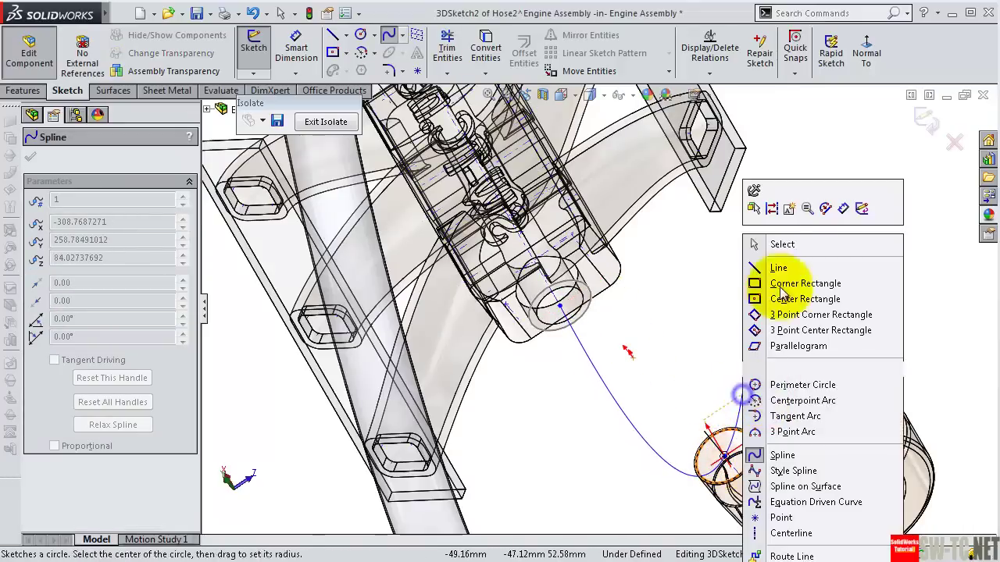
click(781, 243)
Step: Select the spline with the manifold opening's axis and its end point to relate them
middle_drag(683, 336, 580, 318)
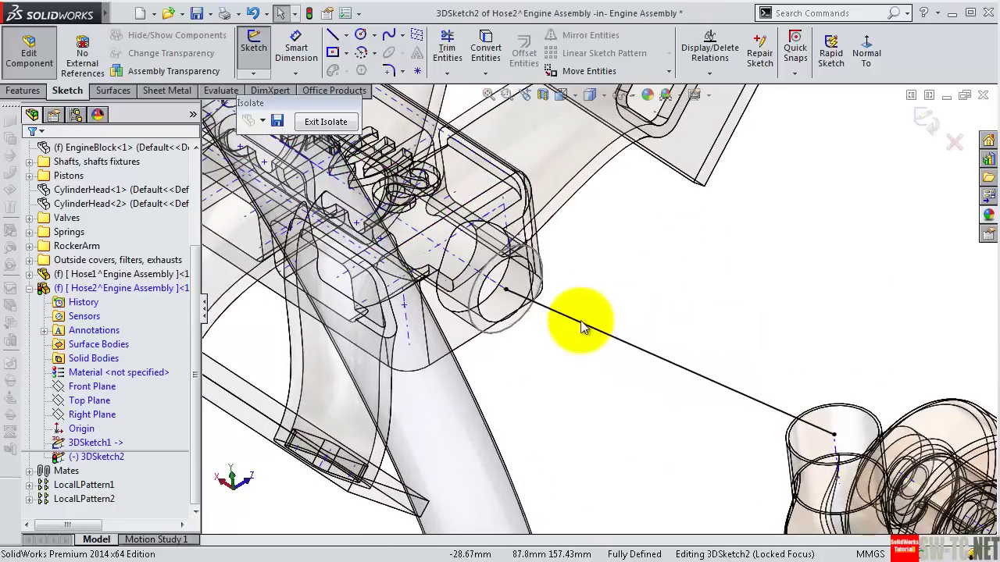
scroll(472, 287, up, 3)
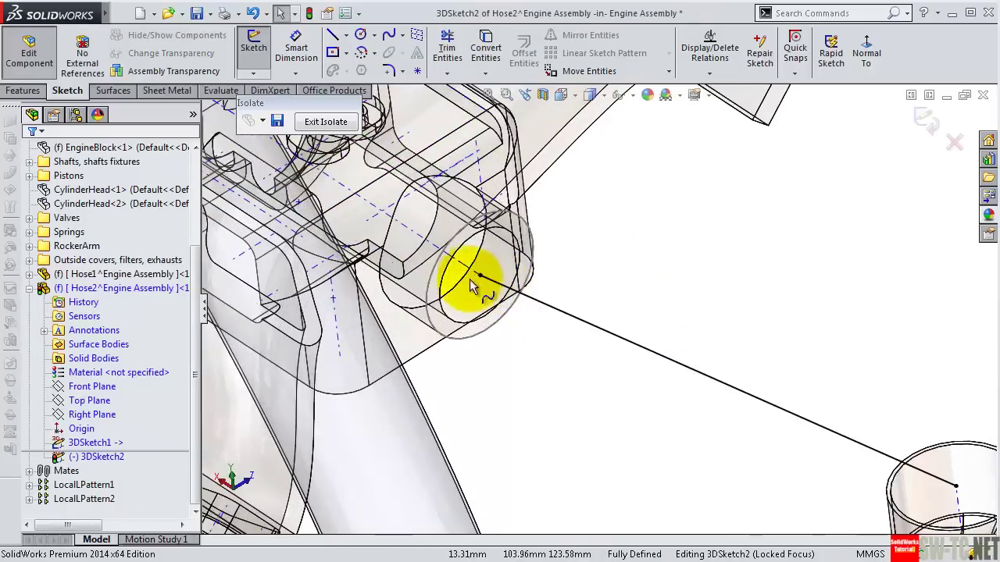
click(518, 294)
ctrl+click(566, 246)
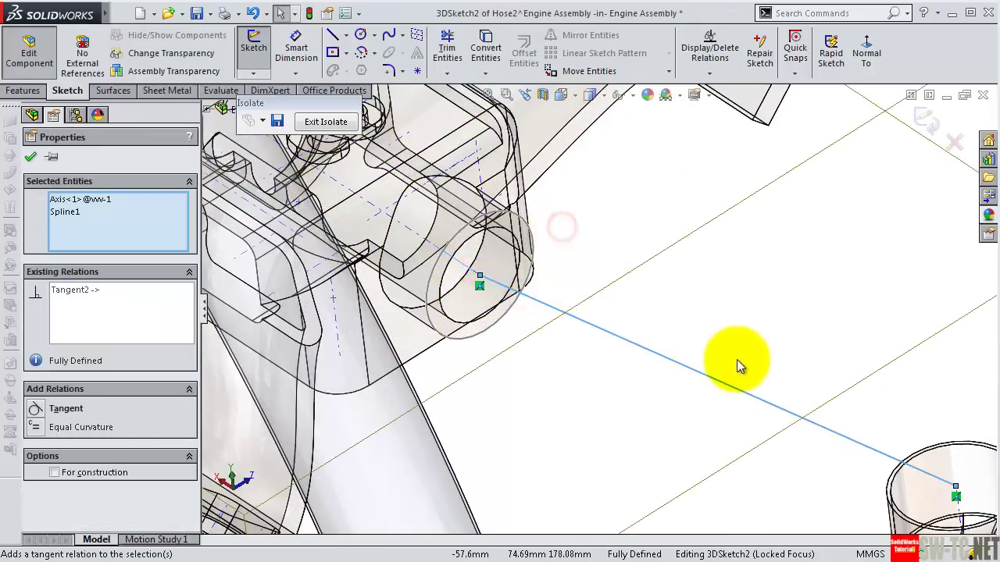
scroll(921, 479, down, 2)
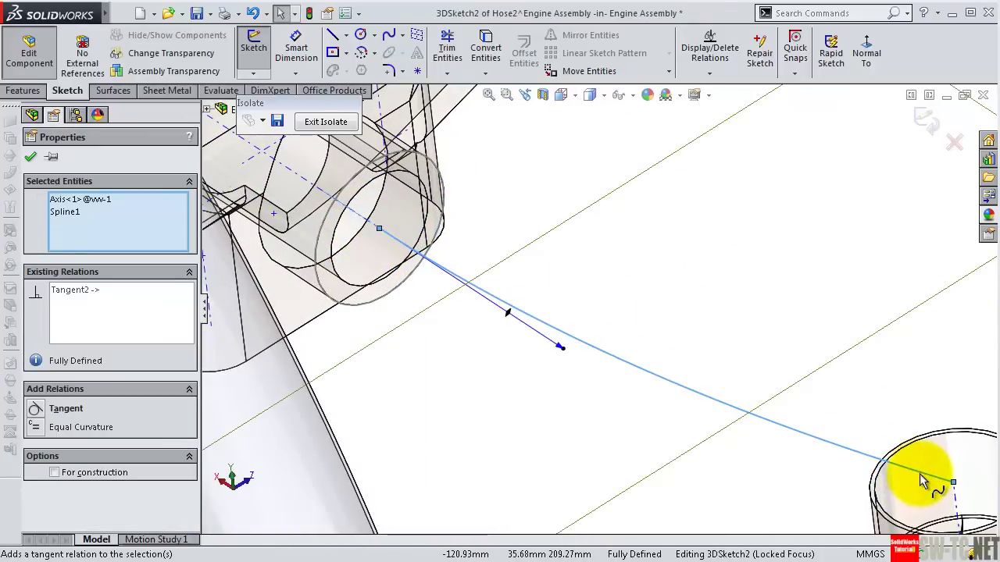
click(799, 479)
click(934, 482)
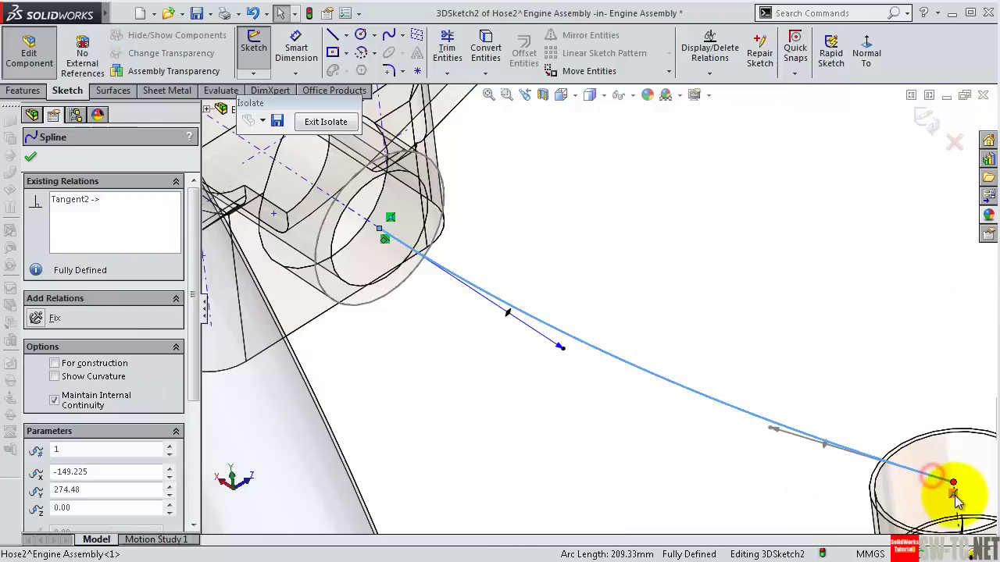
ctrl+click(943, 486)
click(823, 363)
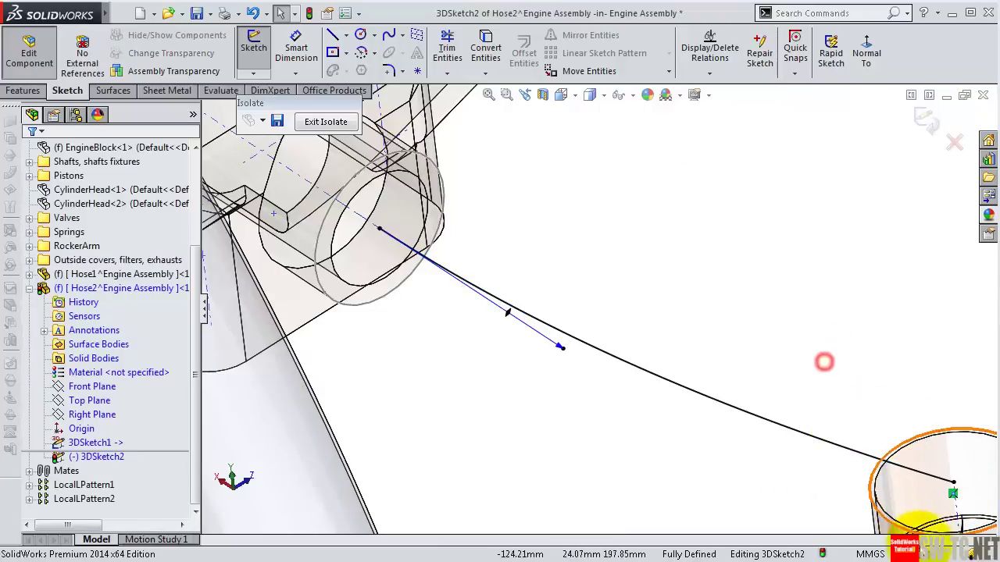
Step: Make the spline tangent to the AirTurbo axis and close the 3D sketch
scroll(921, 504, down, 2)
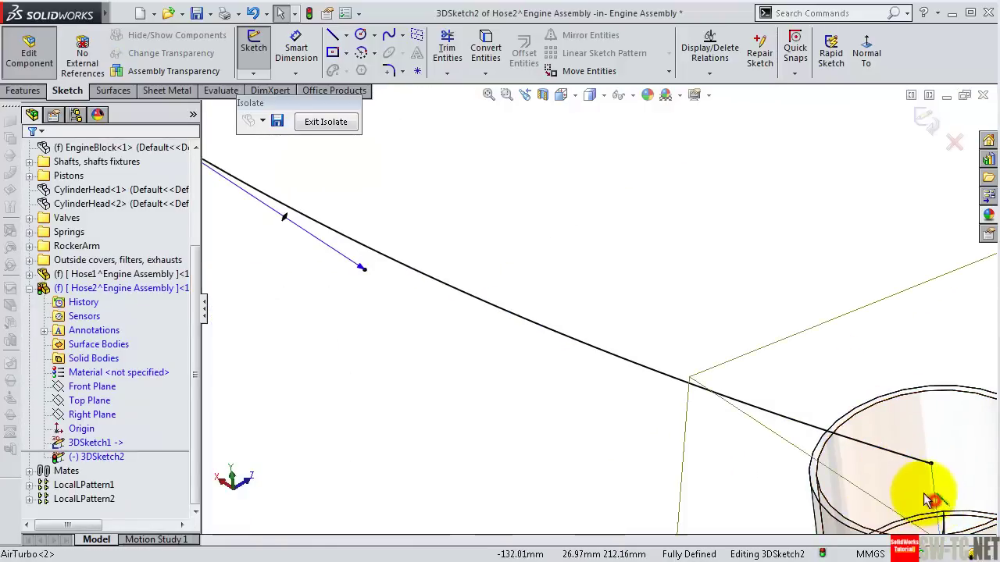
ctrl+click(809, 436)
click(851, 362)
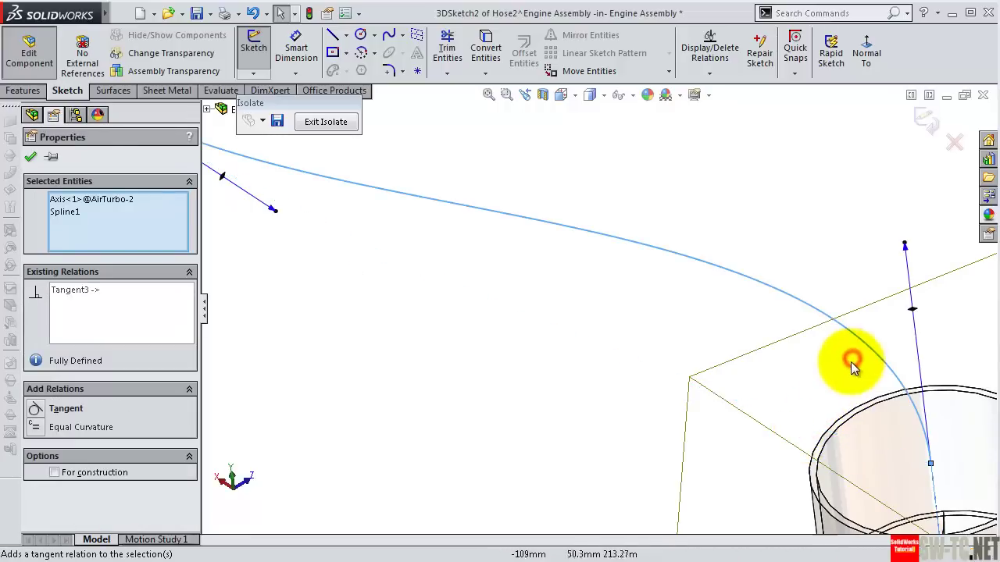
scroll(725, 361, up, 2)
scroll(703, 346, up, 2)
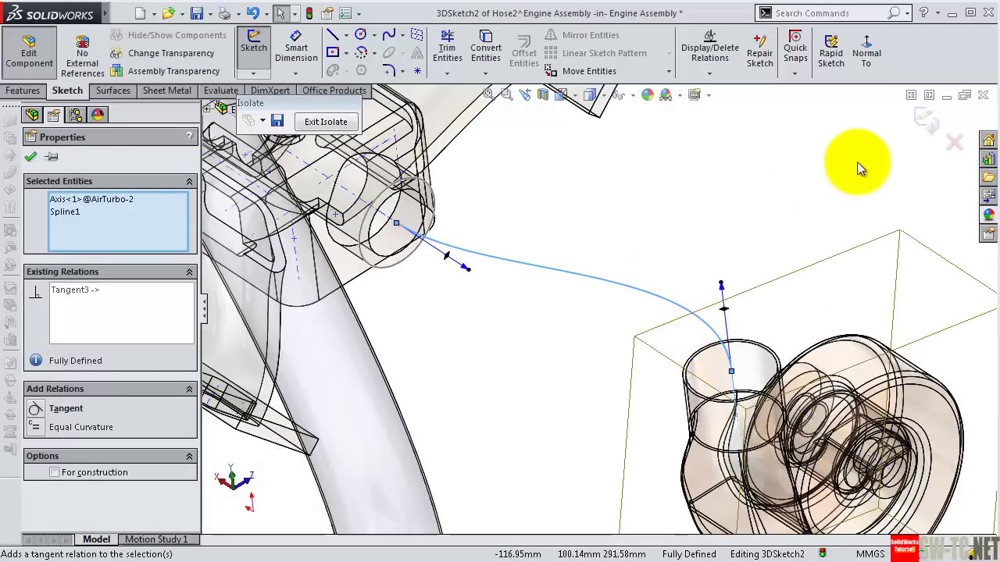
click(923, 121)
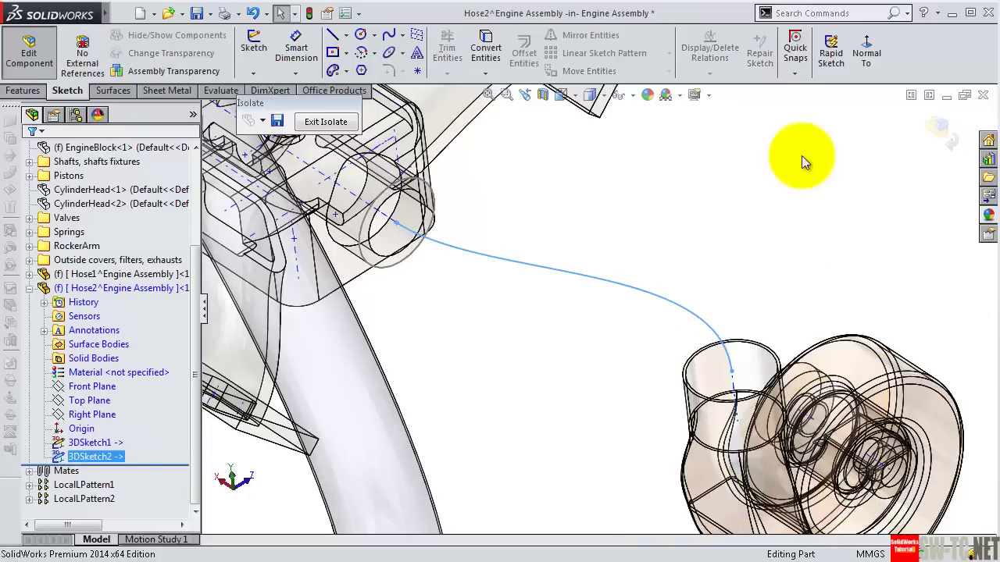
Step: Sweep 3DSketch1 along 3DSketch2 as a 1.00 mm thin Hose2 tube, then return to the assembly
click(31, 91)
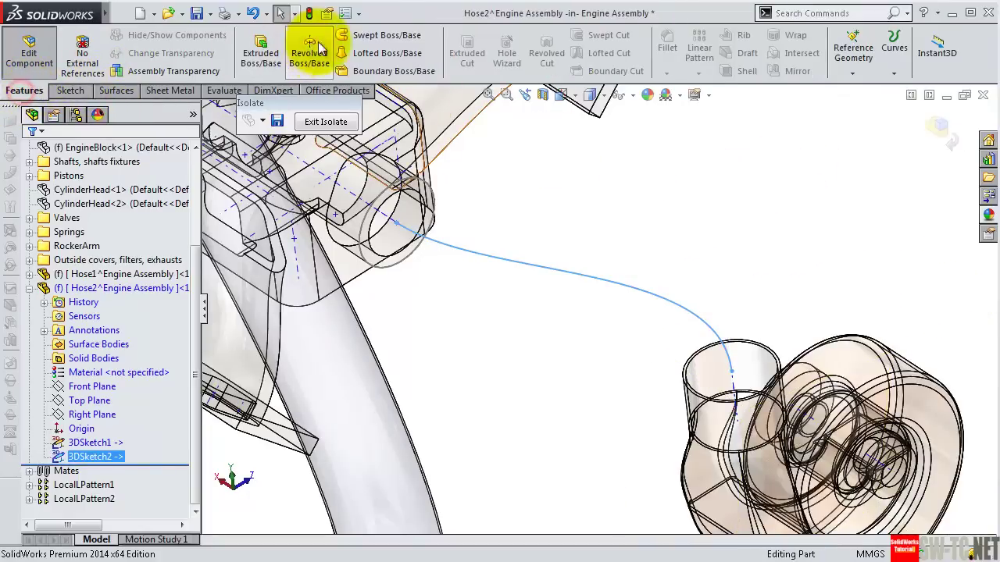
click(387, 36)
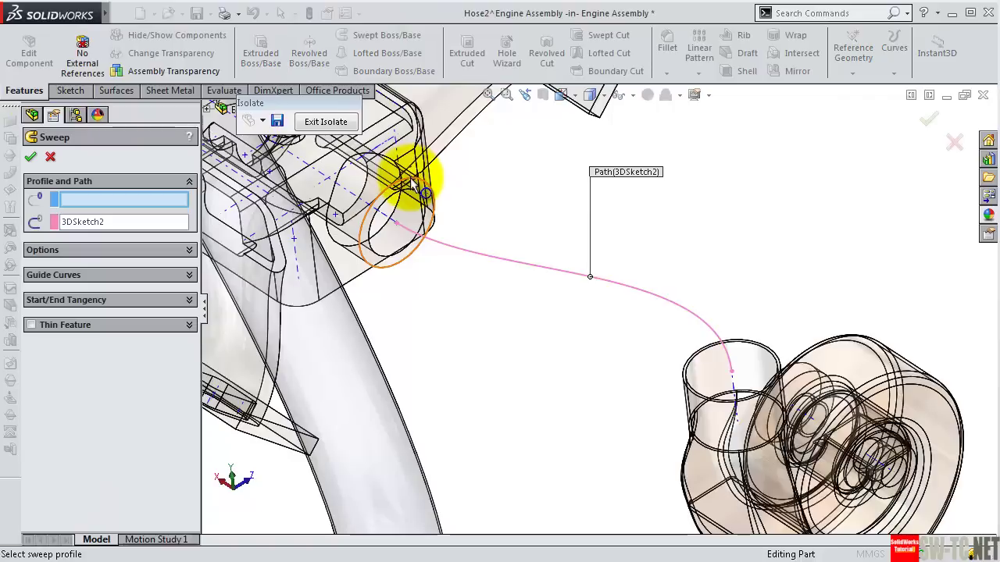
click(410, 177)
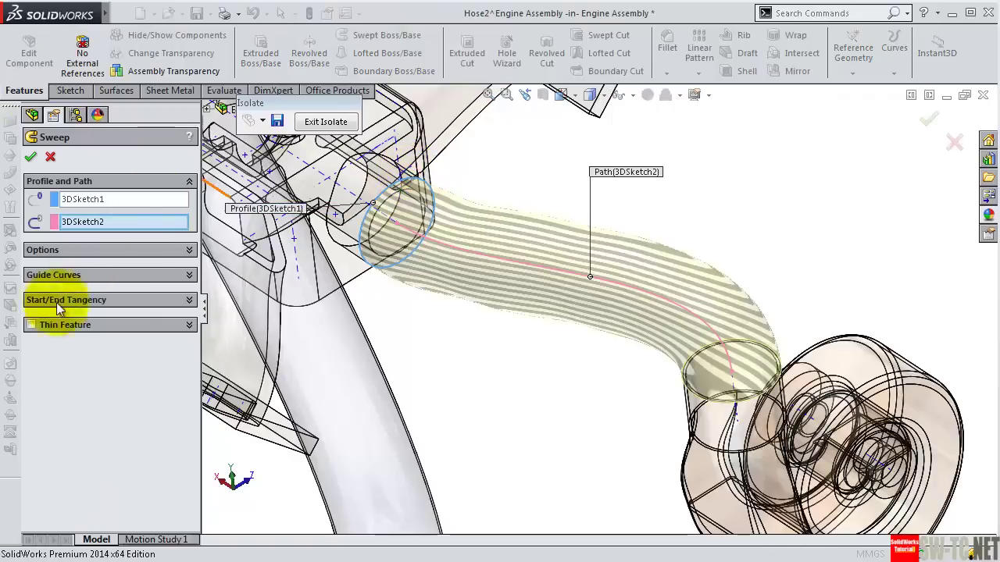
click(31, 325)
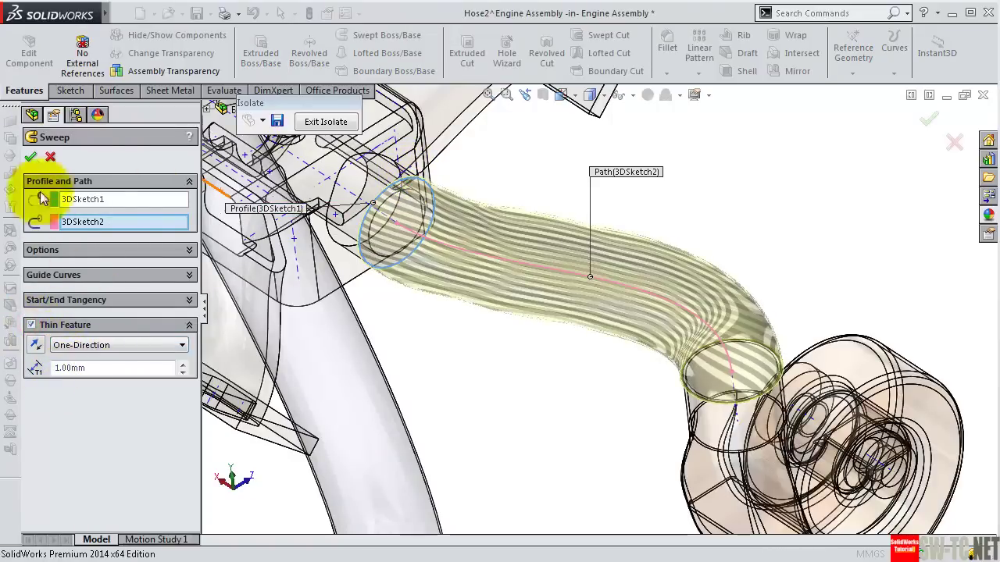
click(32, 158)
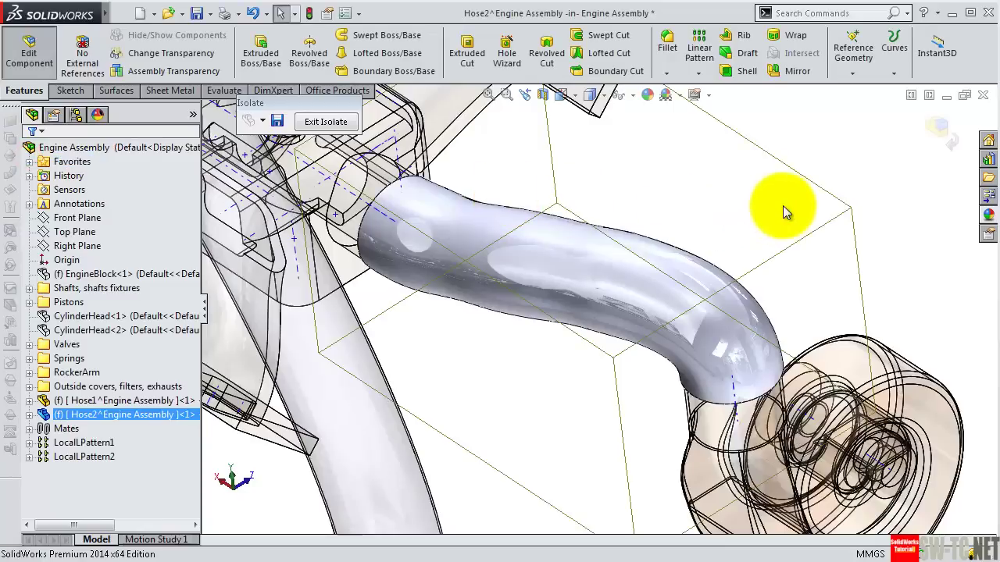
click(937, 136)
mouse_move(849, 222)
middle_down()
mouse_move(748, 248)
mouse_move(680, 224)
mouse_move(633, 133)
middle_up()
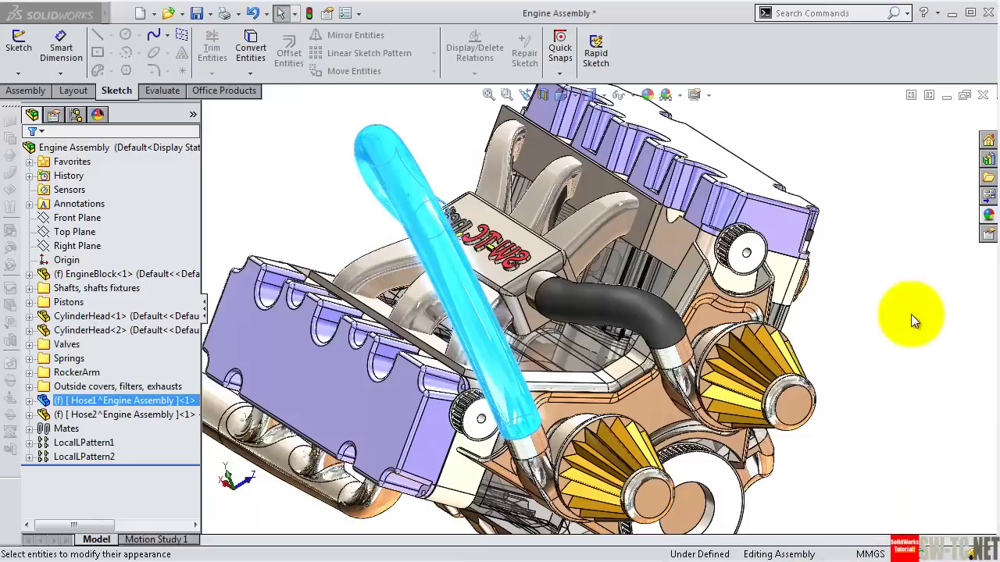
Step: Drag the matte rubber appearance onto Hose1 and orbit to inspect both hoses
click(988, 216)
drag(873, 363, 381, 268)
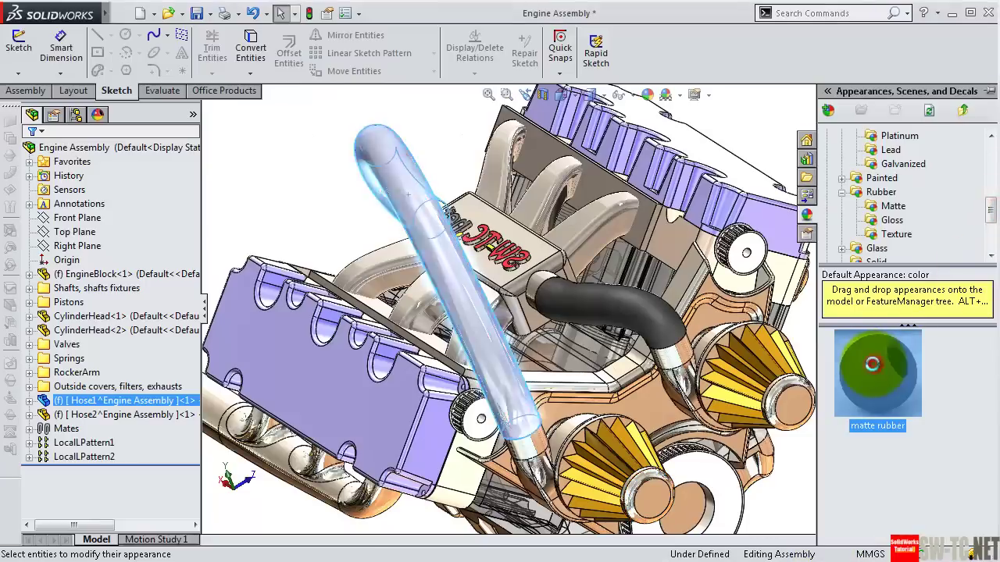
click(323, 205)
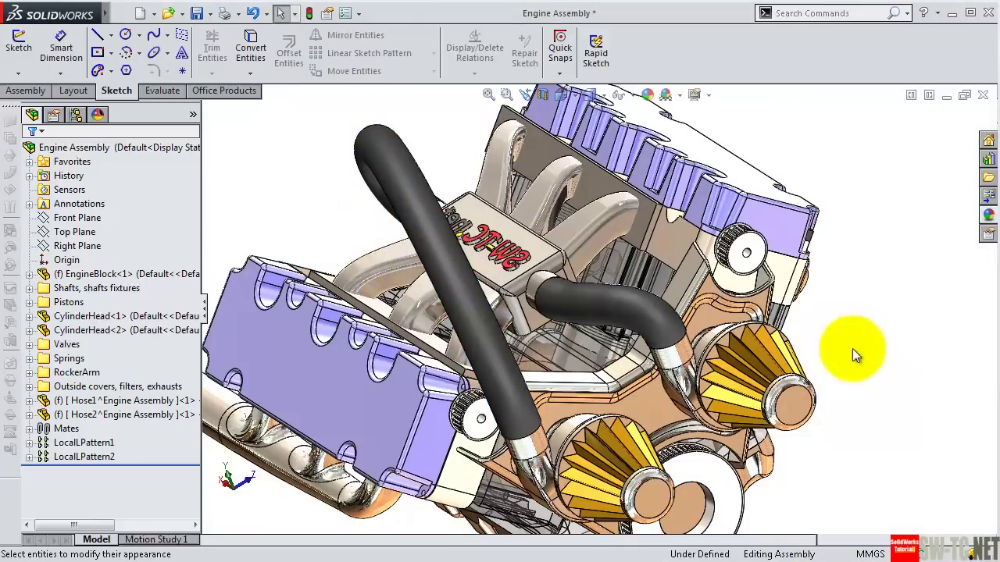
mouse_move(854, 351)
middle_down()
mouse_move(874, 346)
mouse_move(902, 296)
mouse_move(883, 323)
mouse_move(766, 313)
mouse_move(743, 326)
mouse_move(716, 362)
mouse_move(728, 428)
mouse_move(770, 359)
mouse_move(843, 306)
mouse_move(940, 355)
mouse_move(948, 373)
mouse_move(830, 382)
mouse_move(789, 398)
middle_up()
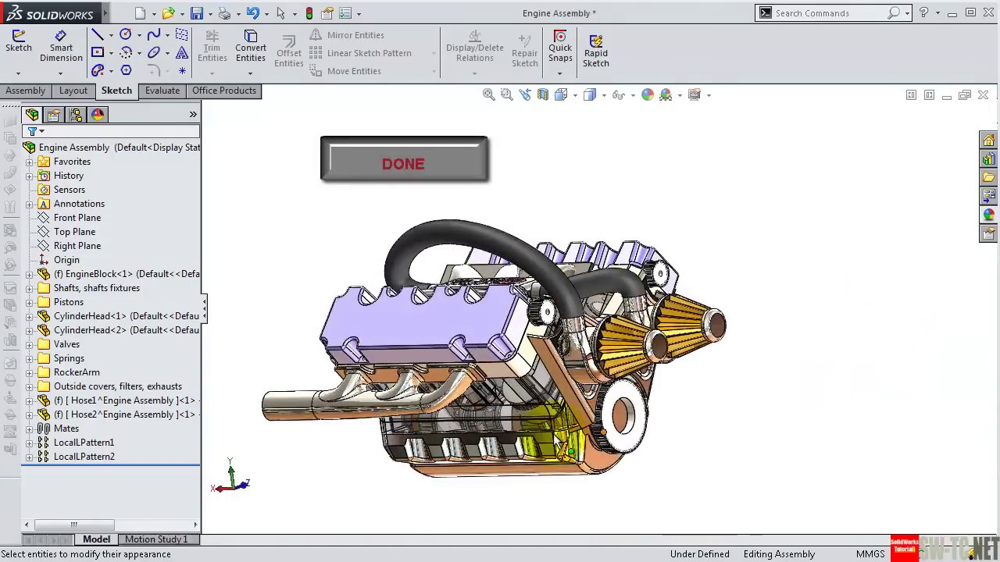
Step: Turn the crankshaft pulley to move the pistons, then open the Valves Cover's context menu
scroll(571, 393, down, 3)
scroll(672, 389, down, 3)
click(670, 395)
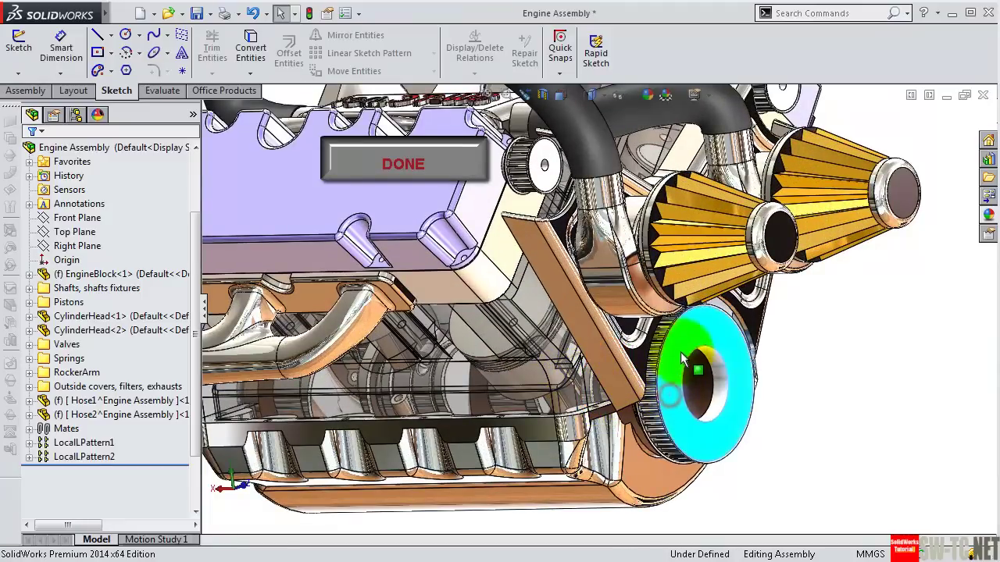
mouse_move(736, 373)
mouse_down()
mouse_move(741, 402)
mouse_move(669, 415)
mouse_move(706, 348)
mouse_move(746, 367)
mouse_move(695, 412)
mouse_move(670, 374)
mouse_move(714, 339)
mouse_move(673, 382)
mouse_move(715, 395)
mouse_move(672, 375)
mouse_move(698, 336)
mouse_move(746, 367)
mouse_move(731, 380)
mouse_up()
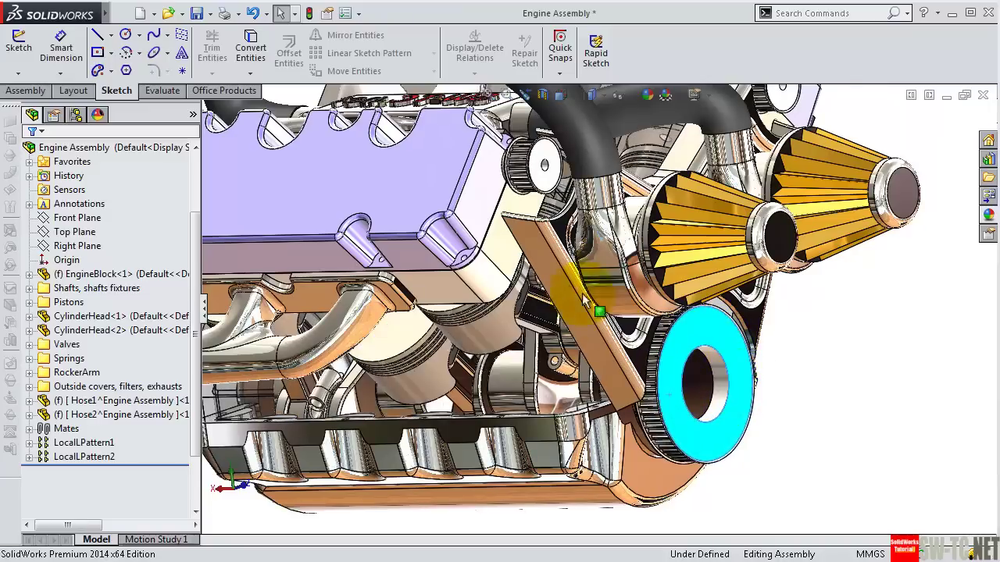
click(420, 206)
right_click(419, 205)
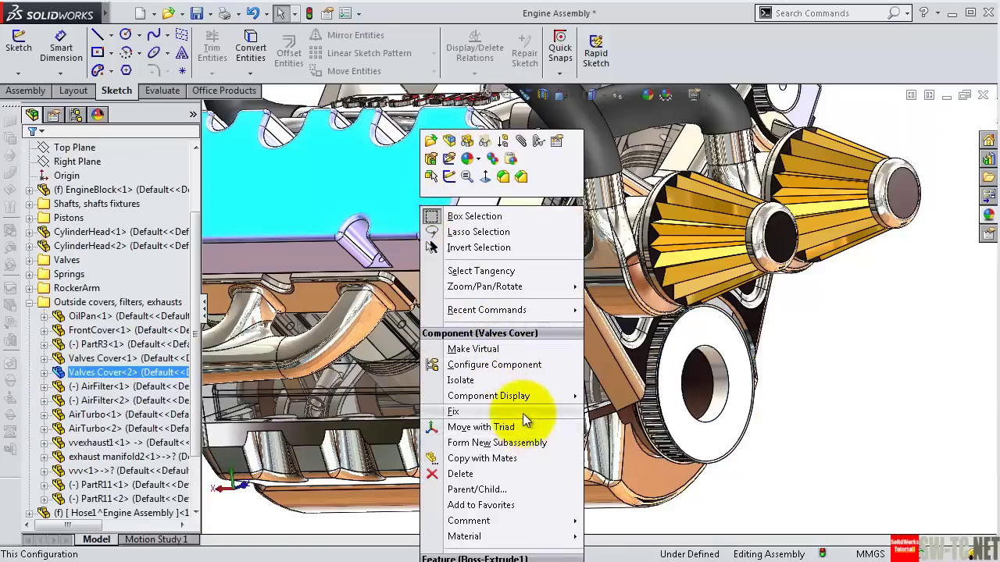
mouse_move(488, 396)
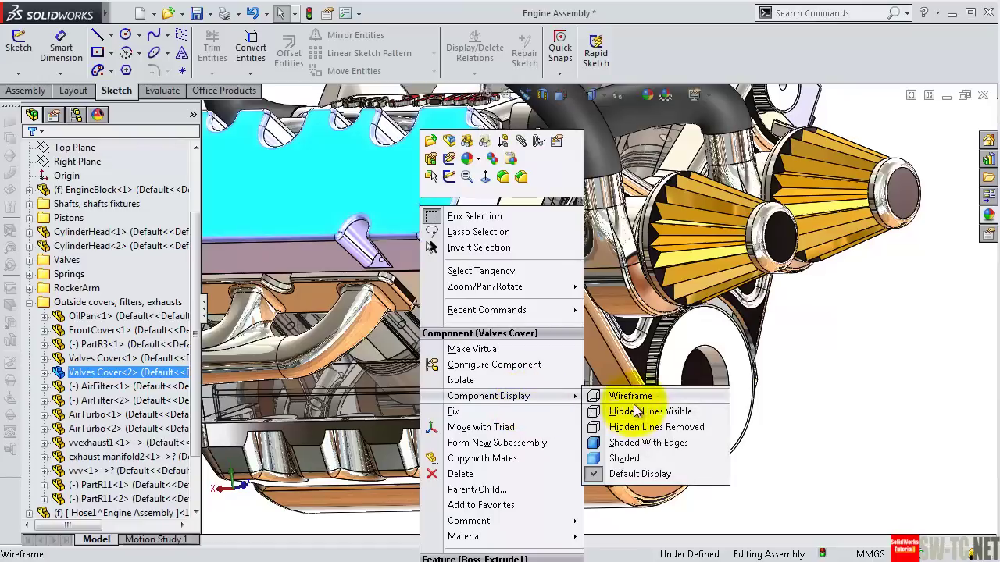
Step: Show the Valves Cover with Hidden Lines Visible and the EngineBlock as wireframe
click(637, 413)
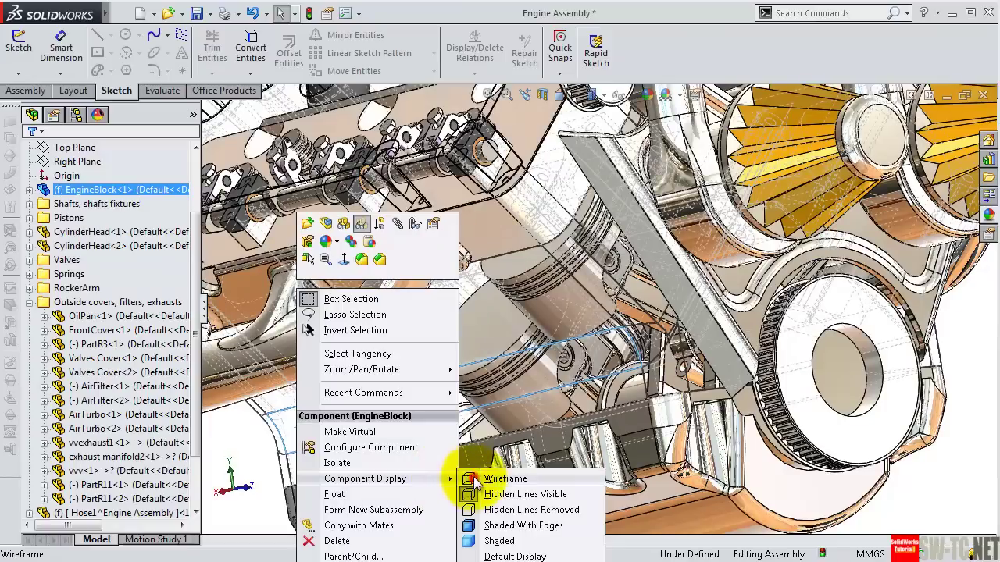
click(474, 482)
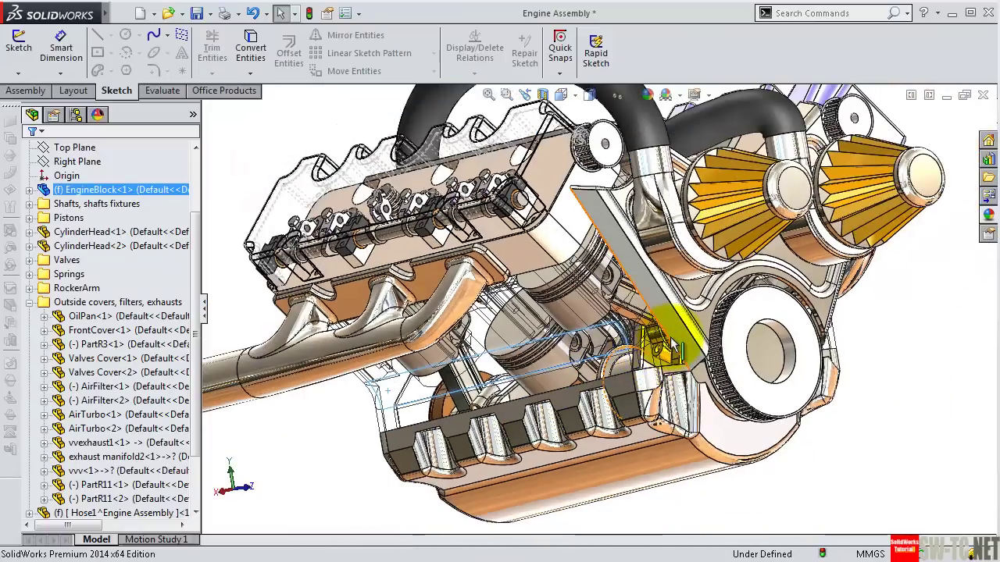
middle_drag(673, 344, 677, 308)
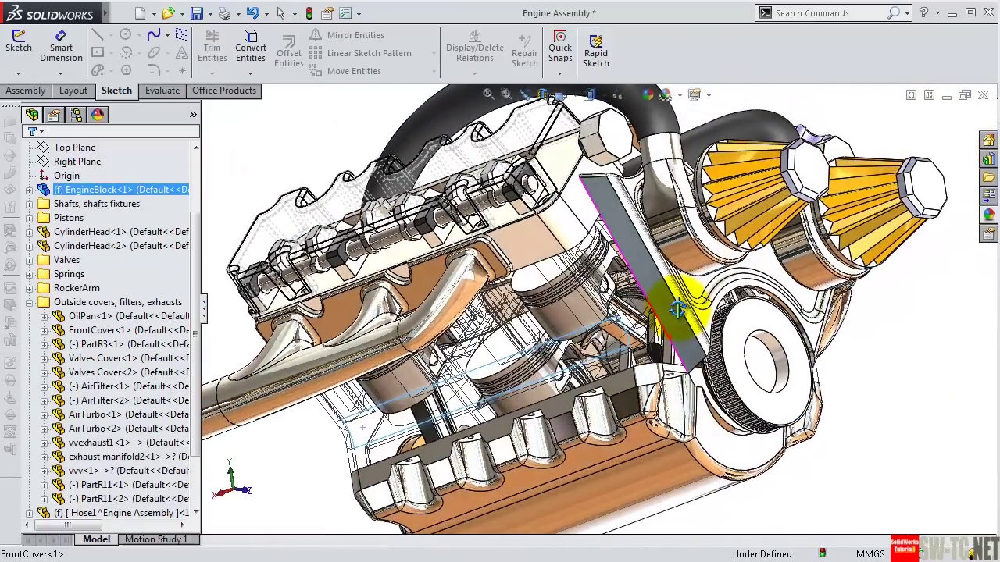
Step: Turn the crankshaft pulley to move the pistons inside the see-through engine
scroll(670, 318, down, 3)
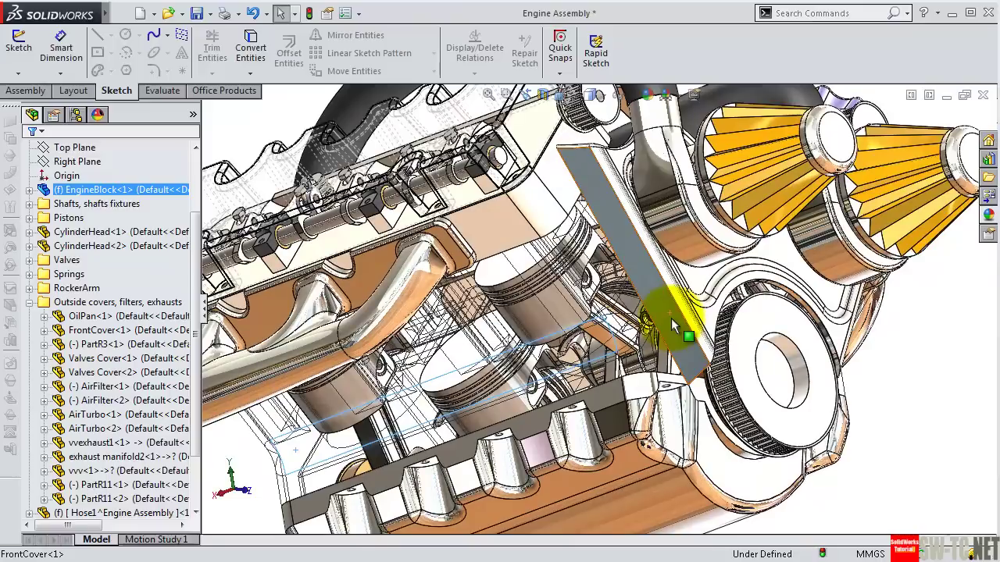
click(758, 344)
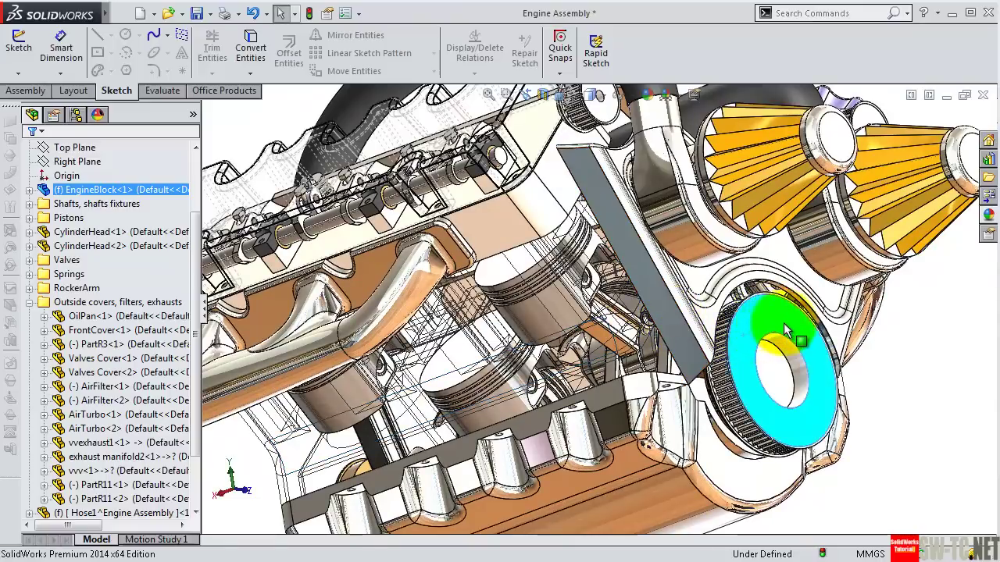
drag(785, 332, 798, 353)
mouse_move(792, 352)
mouse_down()
mouse_move(742, 341)
mouse_move(766, 339)
mouse_move(765, 388)
mouse_move(742, 380)
mouse_move(747, 330)
mouse_move(785, 346)
mouse_move(786, 379)
mouse_move(738, 388)
mouse_move(755, 312)
mouse_move(781, 357)
mouse_move(758, 375)
mouse_move(746, 312)
mouse_move(804, 357)
mouse_move(769, 369)
mouse_move(758, 316)
mouse_move(789, 363)
mouse_up()
Step: From a side view tilted back to 3-D, turn the crank pulley to rotate the crankshaft
key(ctrl+1)
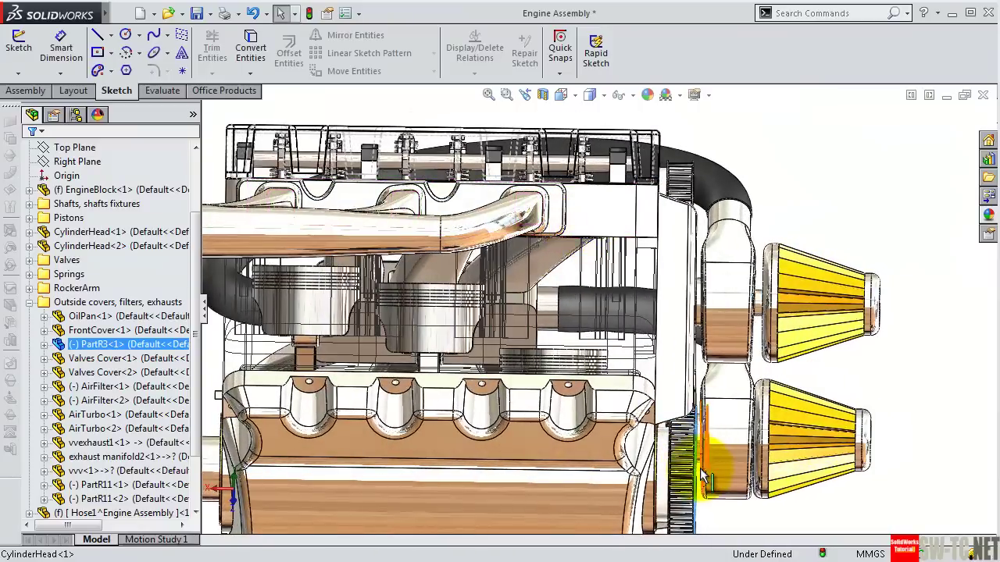
middle_drag(700, 455, 659, 486)
mouse_move(658, 485)
mouse_down()
mouse_move(663, 453)
mouse_move(707, 461)
mouse_move(697, 475)
mouse_move(691, 462)
mouse_move(703, 452)
mouse_move(698, 492)
mouse_move(669, 482)
mouse_move(664, 459)
mouse_move(699, 450)
mouse_move(691, 499)
mouse_move(660, 495)
mouse_move(714, 457)
mouse_move(663, 508)
mouse_move(687, 441)
mouse_move(680, 512)
mouse_move(664, 438)
mouse_move(698, 466)
mouse_move(662, 473)
mouse_move(686, 367)
mouse_up()
scroll(591, 211, down, 3)
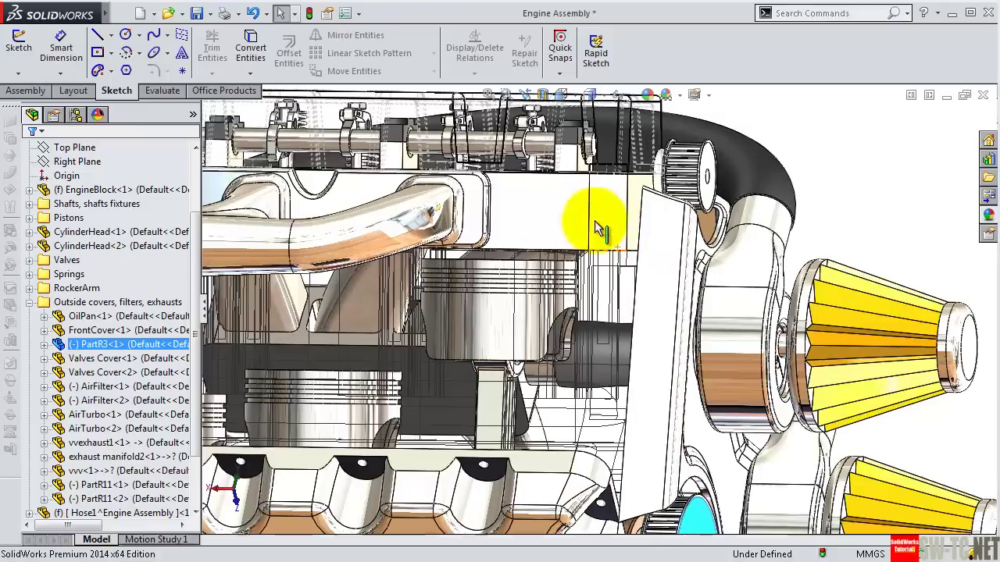
scroll(569, 223, down, 2)
Step: Orbit over the cylinder head and turn the camshaft pulley to move the valve train
mouse_move(569, 224)
middle_down()
mouse_move(557, 245)
mouse_move(569, 157)
mouse_move(982, 167)
middle_up()
mouse_move(837, 196)
middle_down()
mouse_move(750, 226)
mouse_move(752, 250)
mouse_move(900, 301)
mouse_move(699, 324)
mouse_move(813, 320)
middle_up()
click(812, 289)
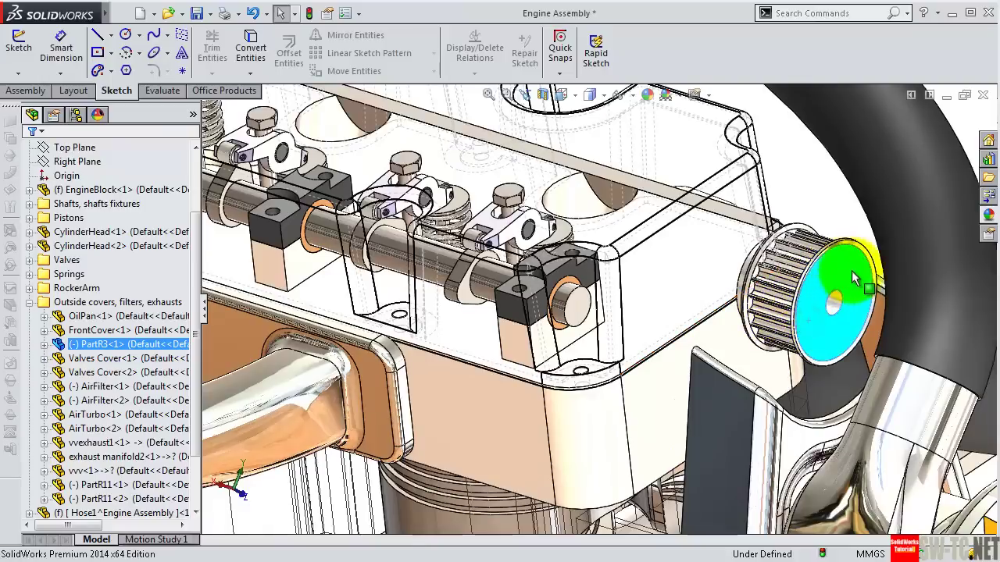
mouse_move(812, 336)
mouse_down()
mouse_move(816, 281)
mouse_move(792, 289)
mouse_move(822, 338)
mouse_move(848, 301)
mouse_move(897, 272)
mouse_move(905, 304)
mouse_move(828, 261)
mouse_move(875, 309)
mouse_move(834, 306)
mouse_up()
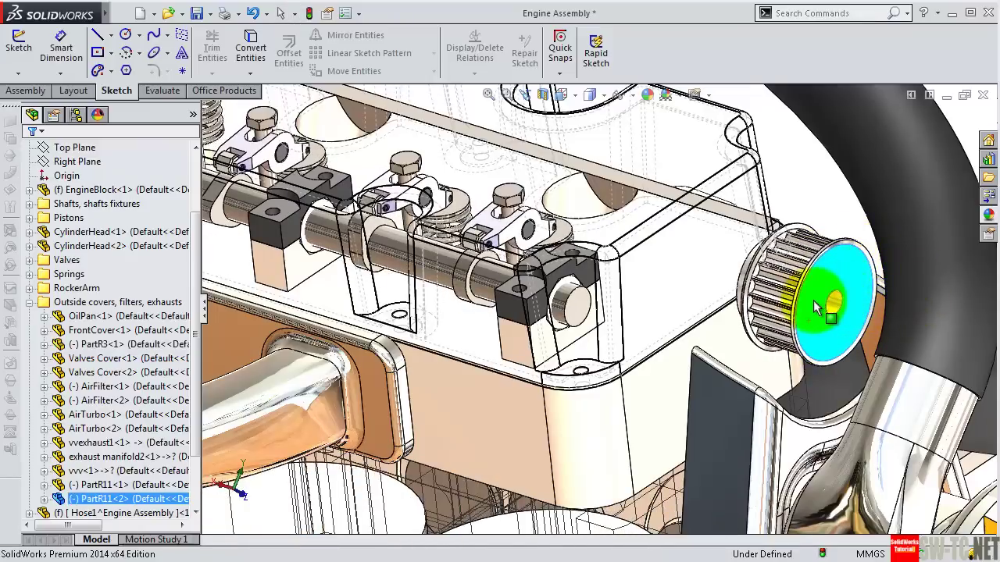
Step: Orbit to show the filters and exhaust, then rotate the crankshaft to reposition the pistons
scroll(790, 316, up, 3)
mouse_move(522, 336)
middle_down()
mouse_move(709, 424)
mouse_move(698, 390)
mouse_move(692, 404)
mouse_move(738, 418)
mouse_move(666, 459)
mouse_move(648, 457)
mouse_move(680, 457)
mouse_move(813, 316)
mouse_move(826, 360)
middle_up()
scroll(692, 404, up, 2)
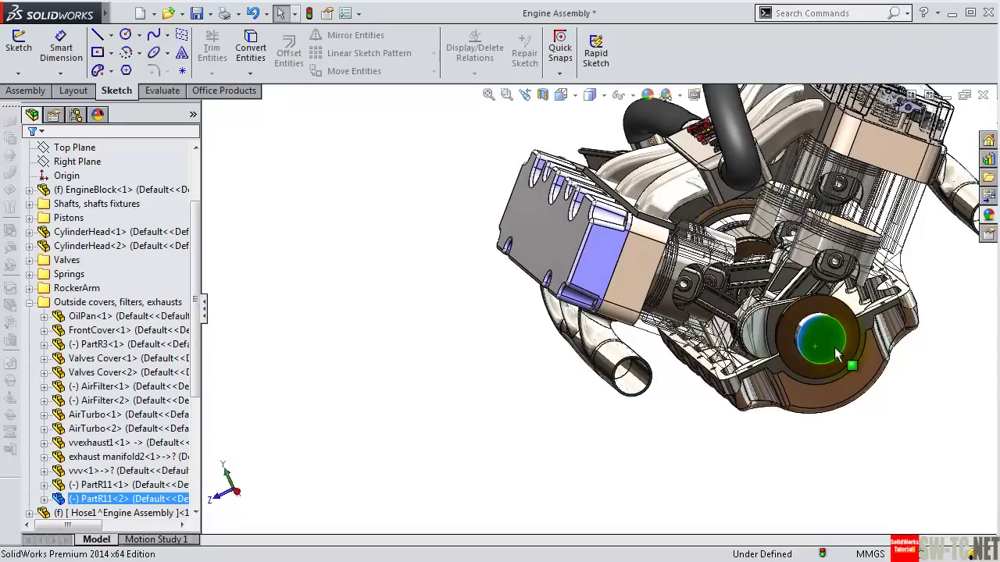
mouse_move(837, 341)
mouse_down()
mouse_move(824, 322)
mouse_move(838, 335)
mouse_move(833, 324)
mouse_move(880, 286)
mouse_up()
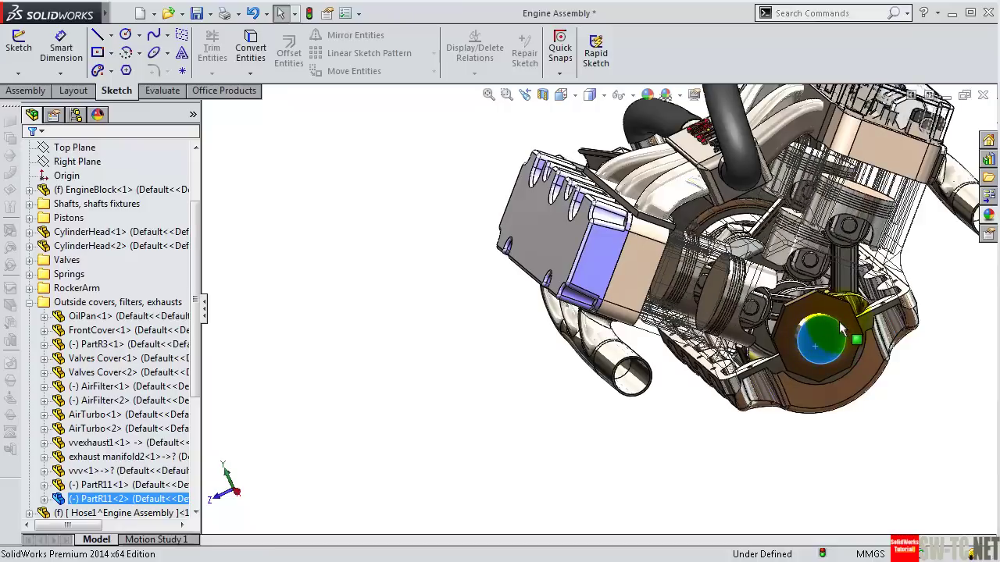